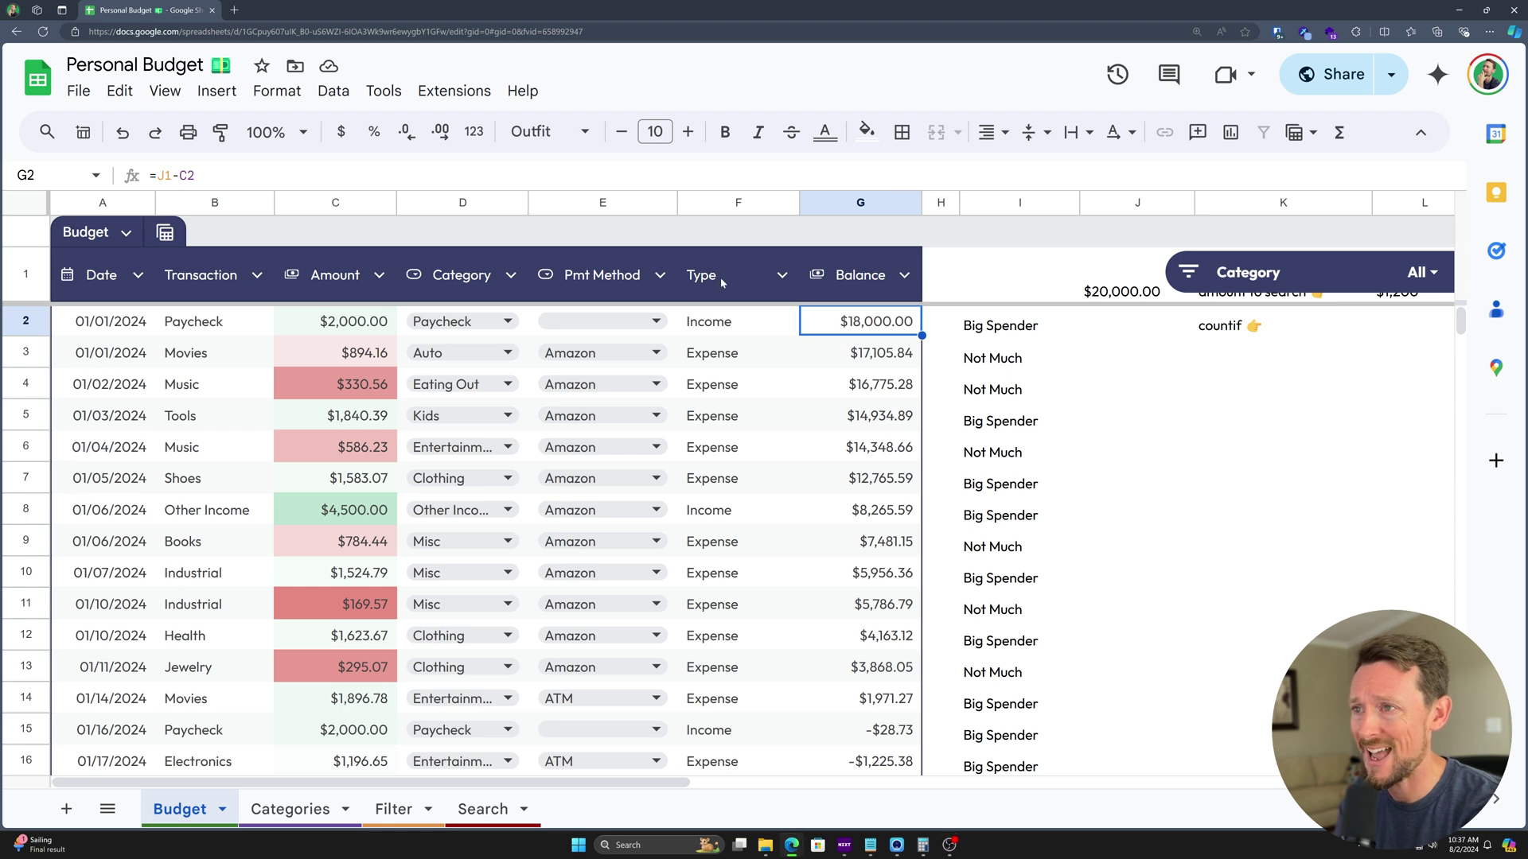
Examine the Type and Balance formulas in row 2, the Amount column, and the Balance formula in the table's last row
{"action": "left_click", "coordinate": [720, 326]}
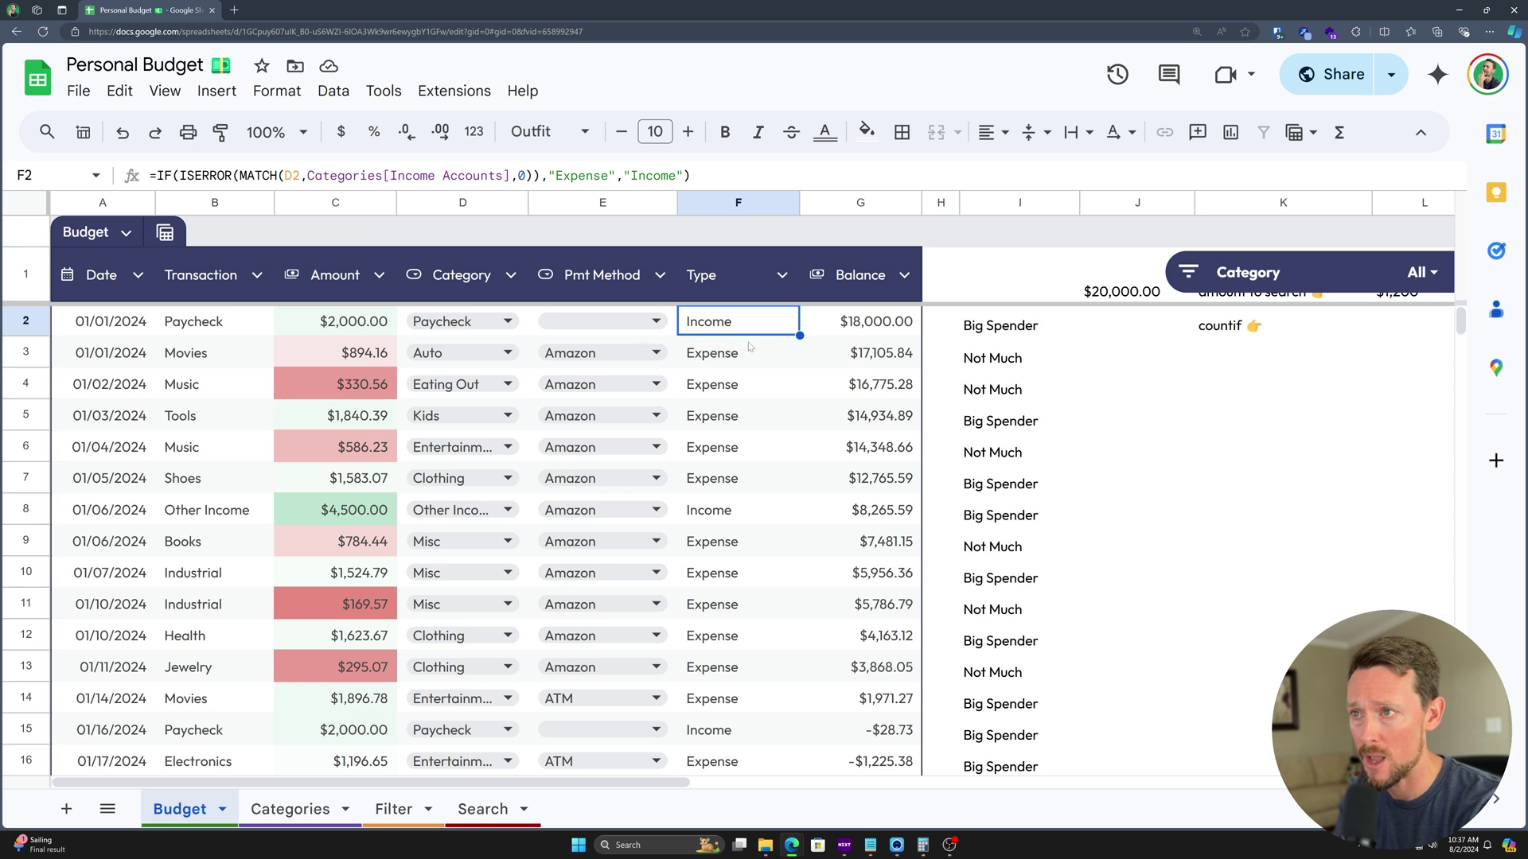
{"action": "double_click", "coordinate": [845, 327]}
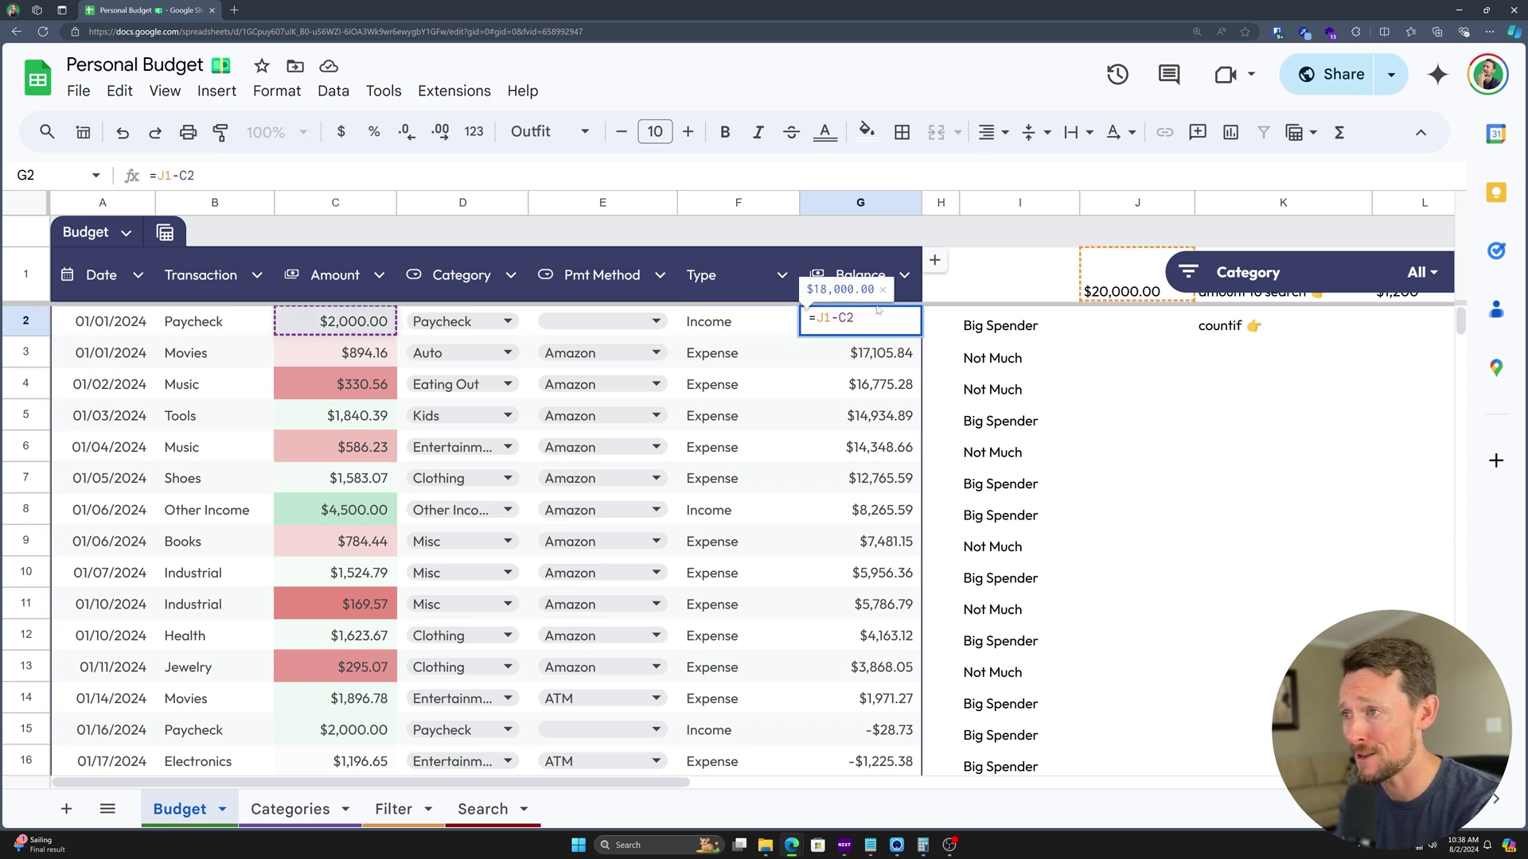
{"action": "key", "text": "Escape"}
{"action": "scroll", "coordinate": [859, 501], "scroll_direction": "down", "scroll_amount": 8}
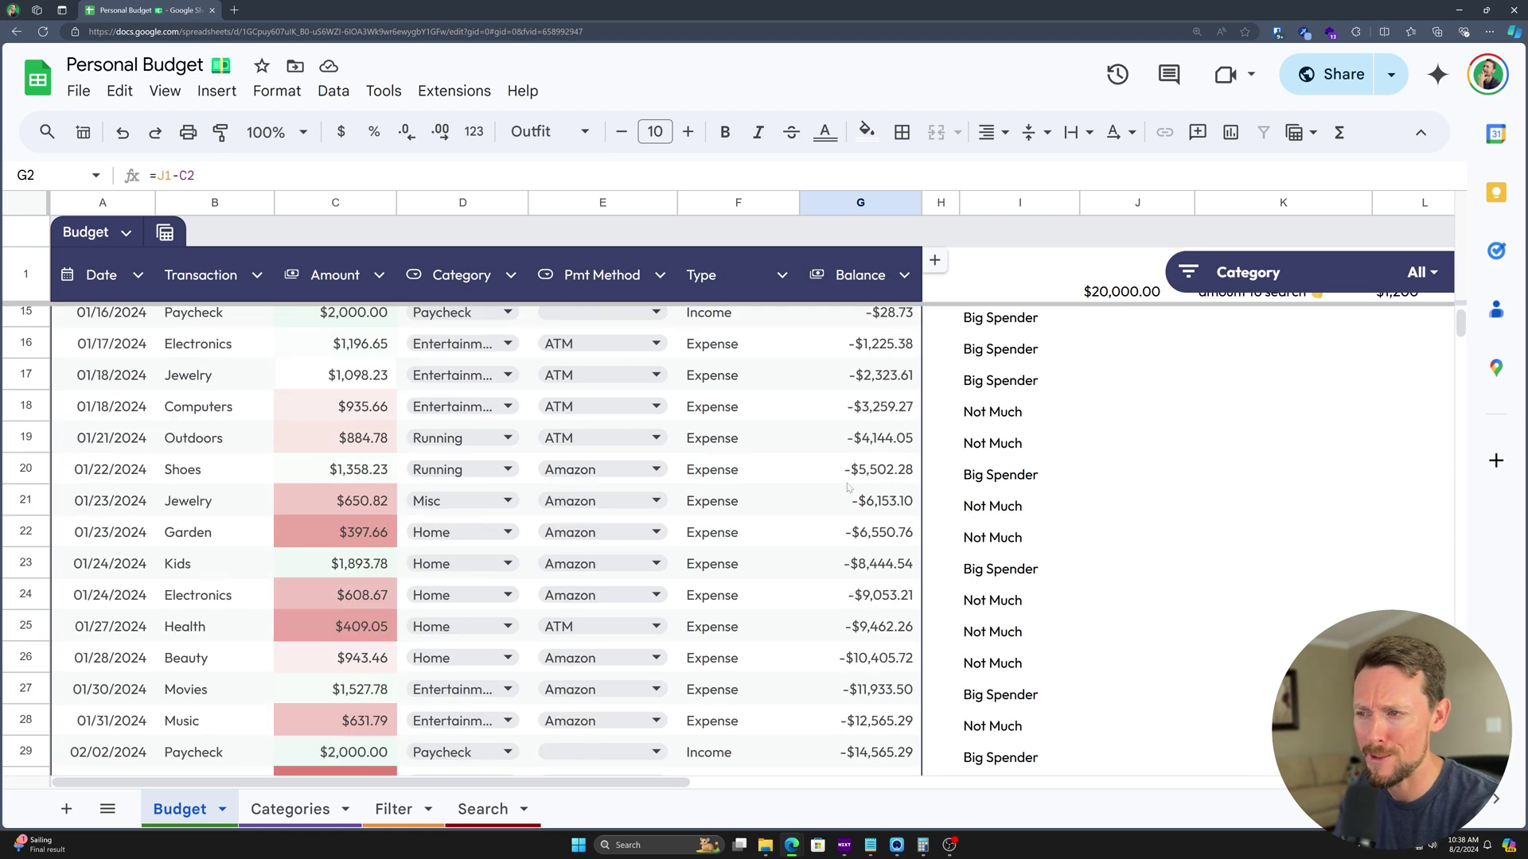
{"action": "scroll", "coordinate": [882, 492], "scroll_direction": "down", "scroll_amount": 7}
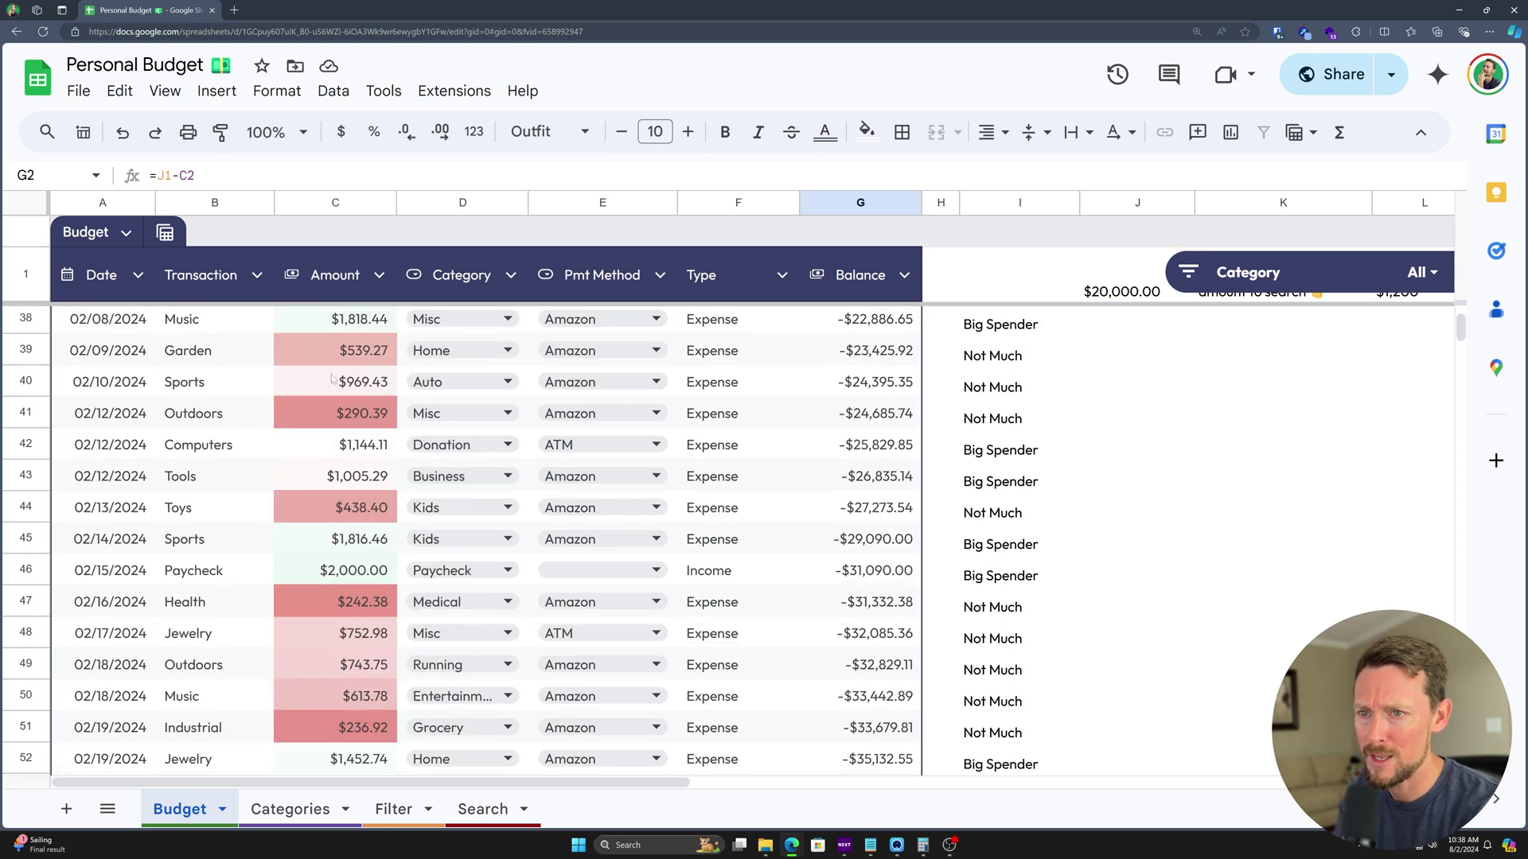
{"action": "left_click", "coordinate": [348, 203]}
{"action": "scroll", "coordinate": [375, 394], "scroll_direction": "down", "scroll_amount": 6}
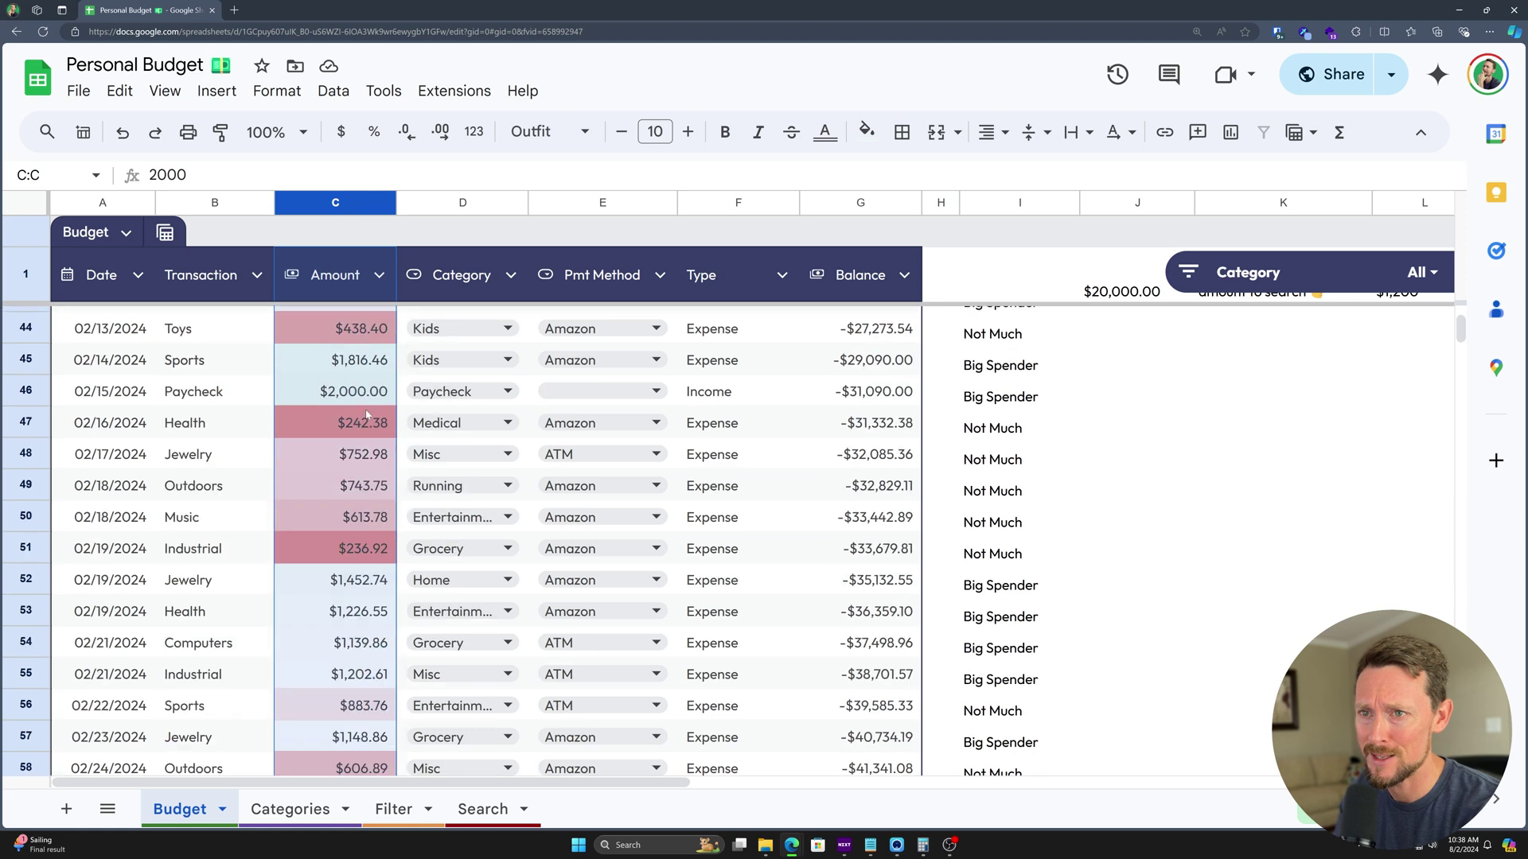
{"action": "scroll", "coordinate": [375, 396], "scroll_direction": "down", "scroll_amount": 2}
{"action": "scroll", "coordinate": [364, 443], "scroll_direction": "down", "scroll_amount": 10}
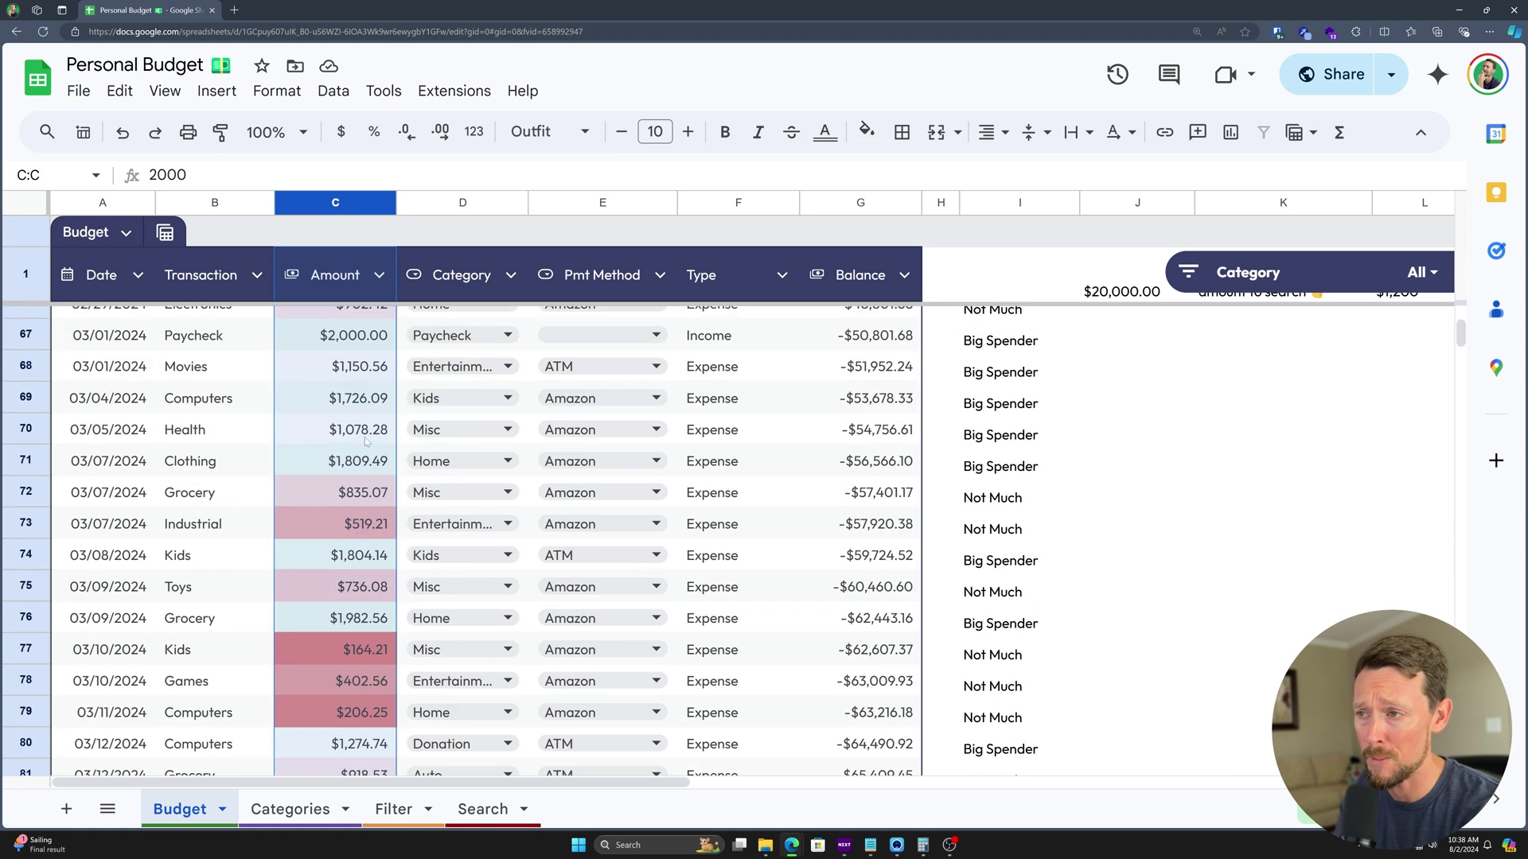
{"action": "scroll", "coordinate": [873, 454], "scroll_direction": "down", "scroll_amount": 3}
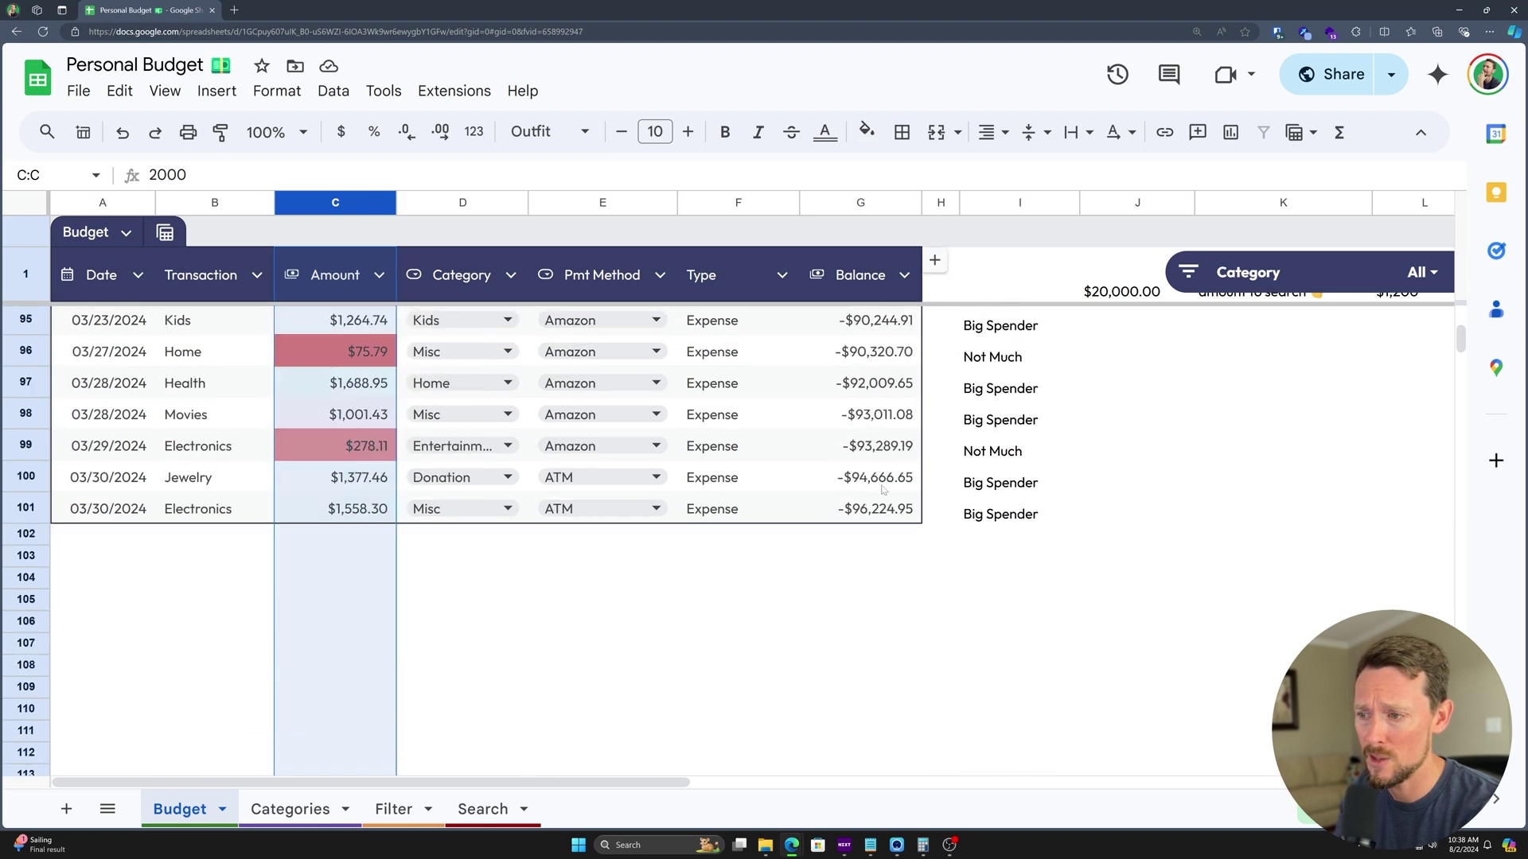
{"action": "left_click", "coordinate": [871, 509]}
{"action": "scroll", "coordinate": [867, 548], "scroll_direction": "up", "scroll_amount": 20}
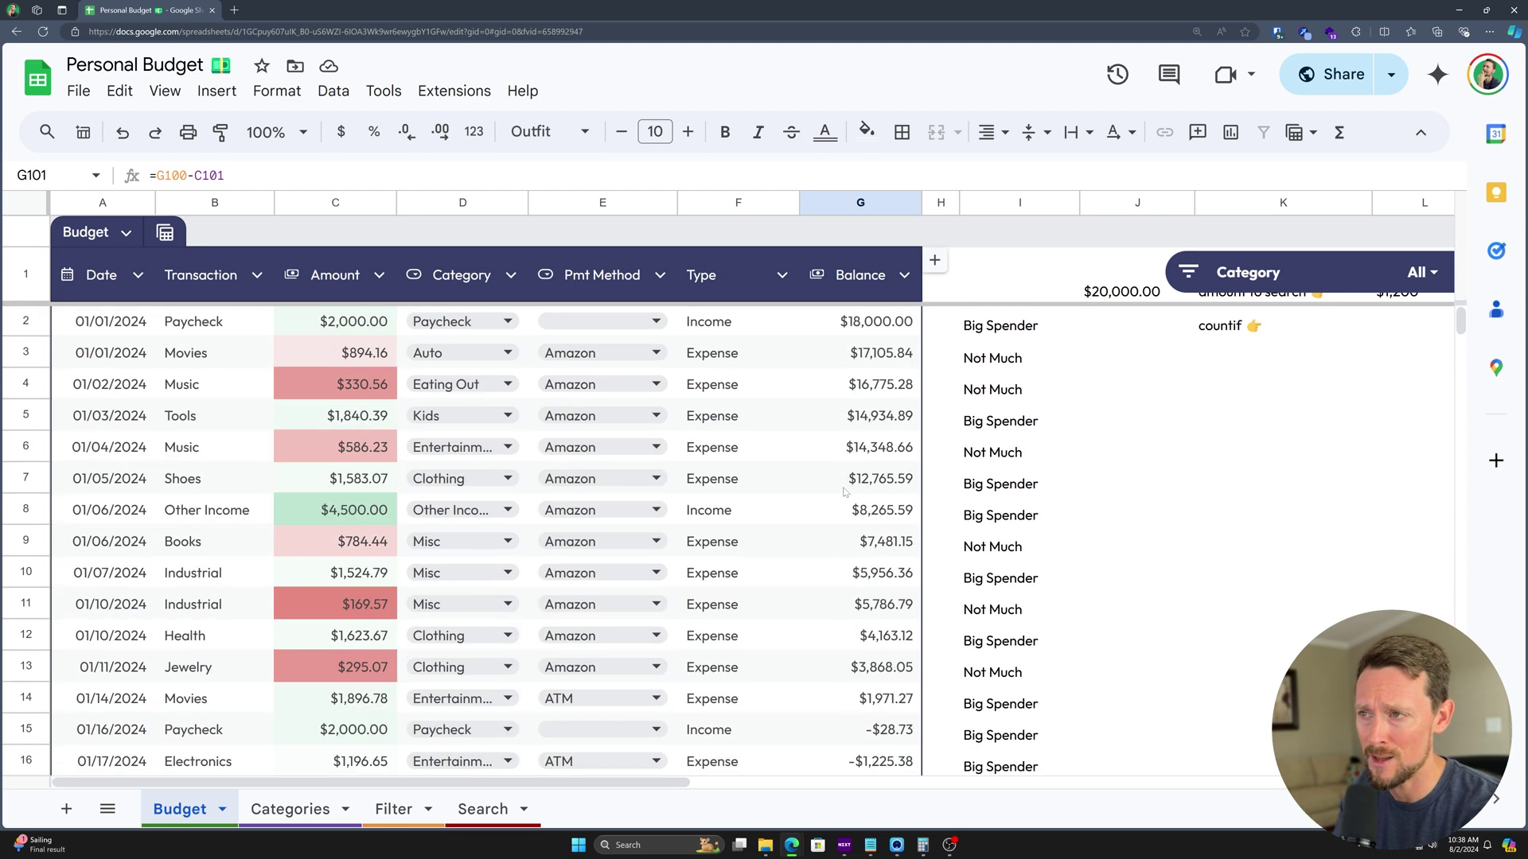
Set the starting balance in J1 to 200,000
{"action": "left_click", "coordinate": [1129, 290]}
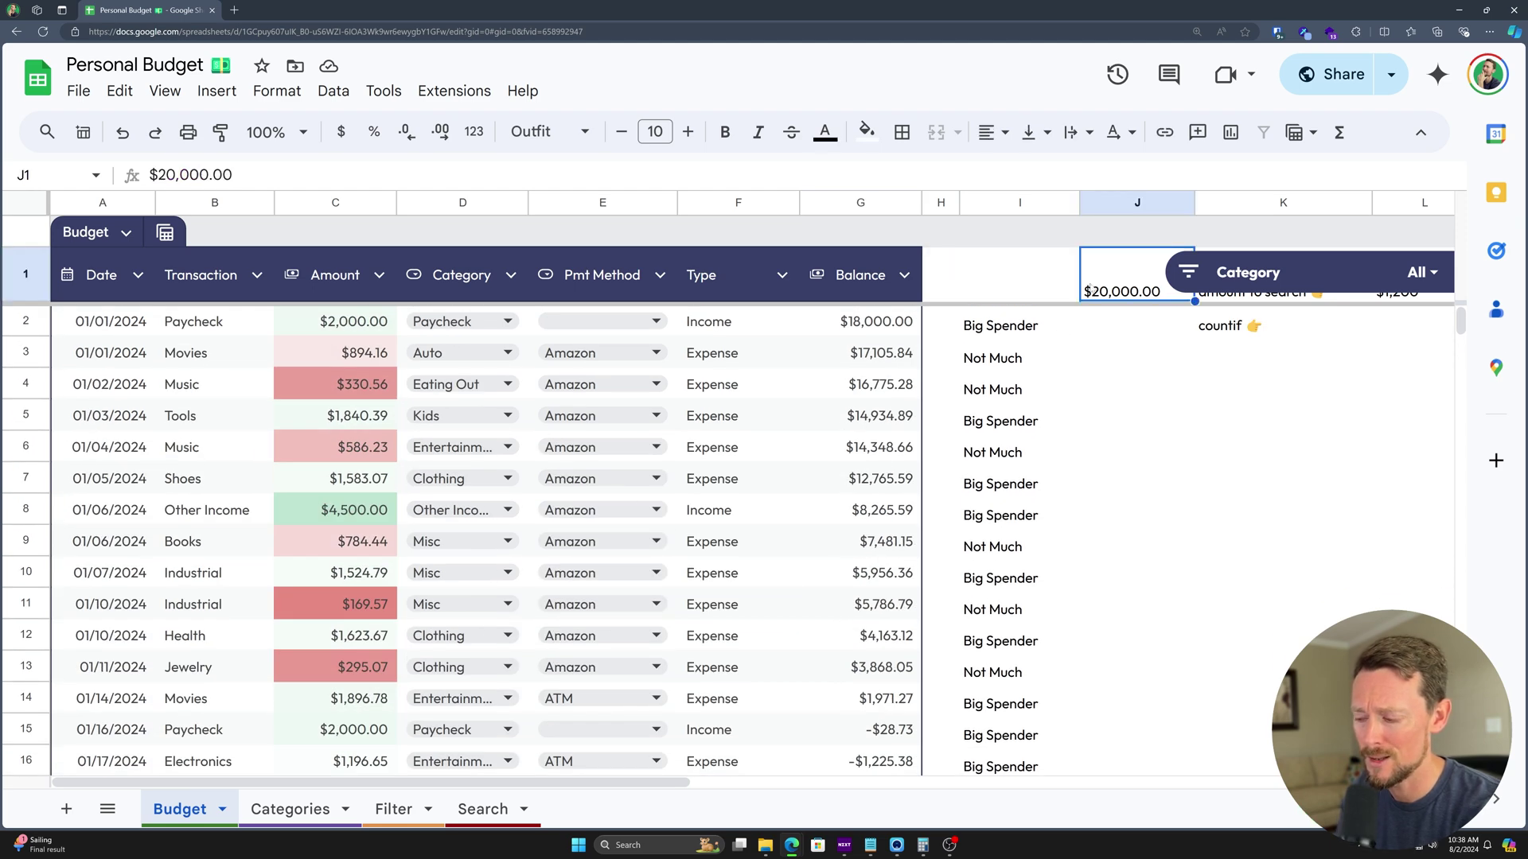
{"action": "type", "text": "200,000"}
{"action": "key", "text": "Return"}
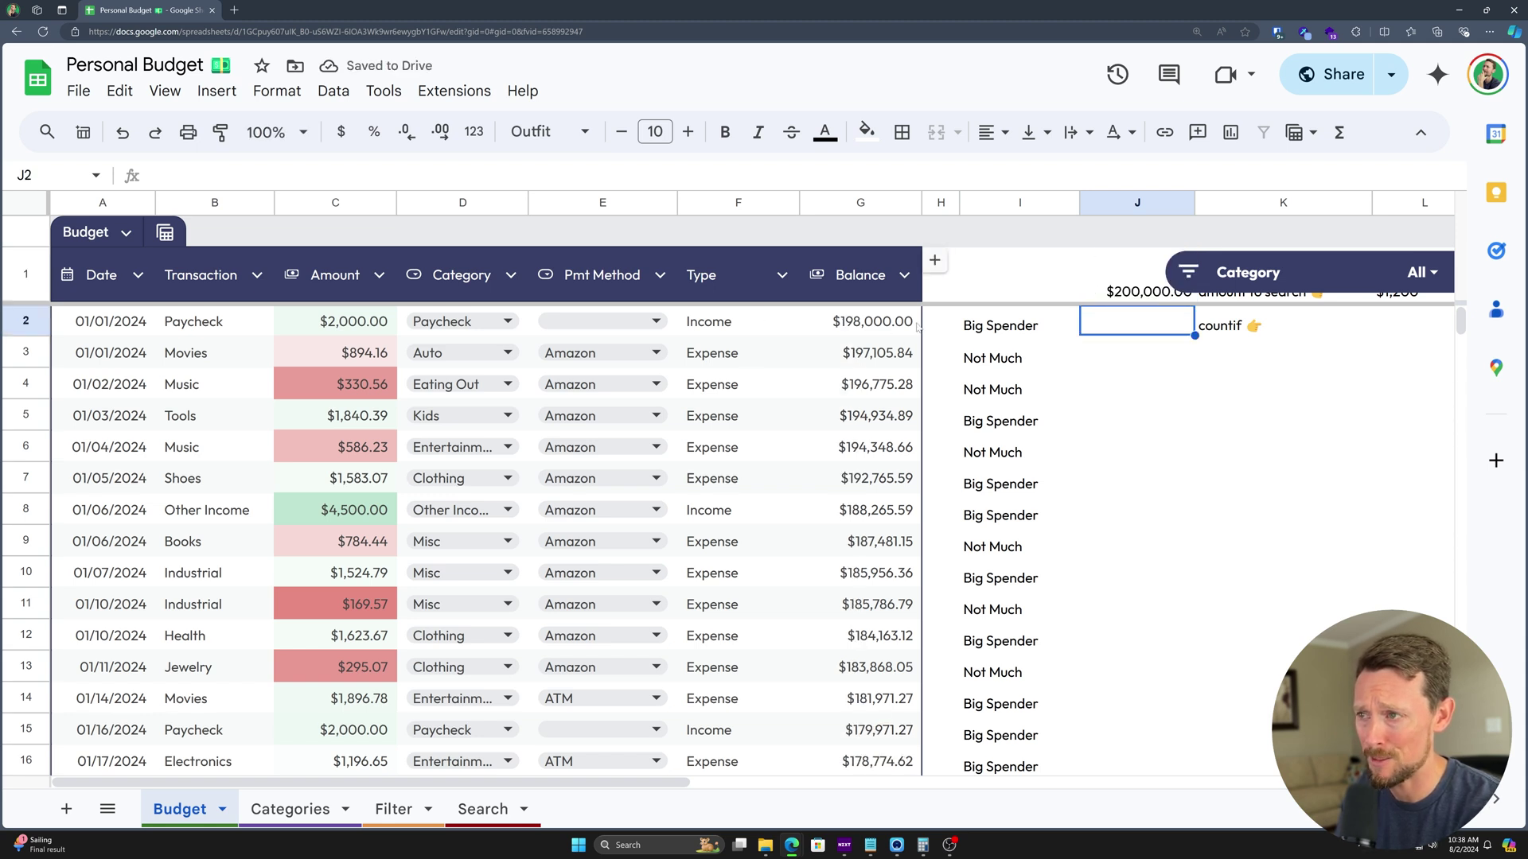
Clear the existing calculation in G2, keeping only the equals sign
{"action": "left_click", "coordinate": [872, 335]}
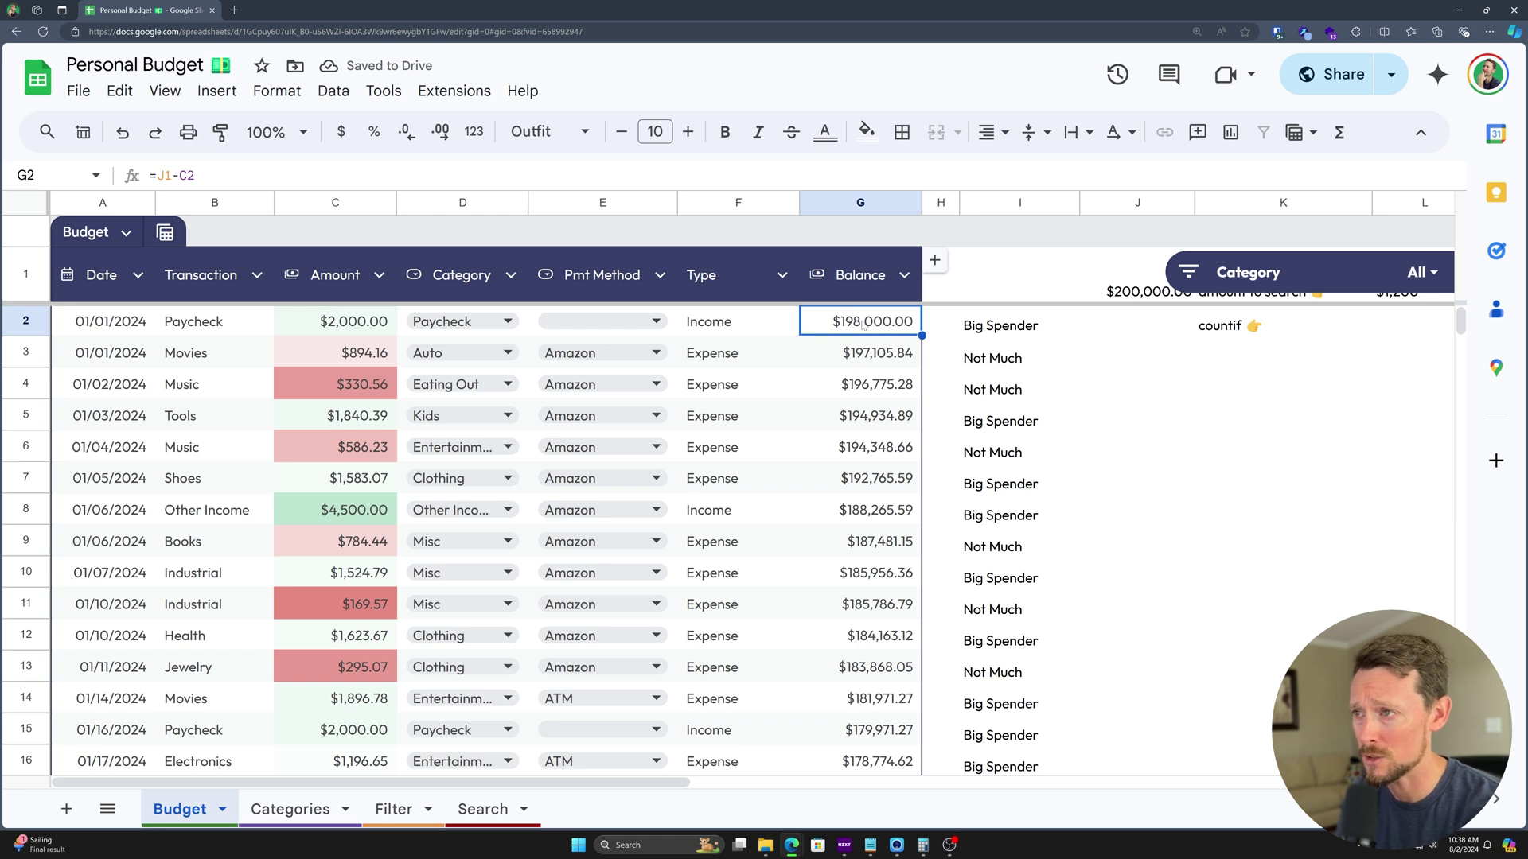
{"action": "double_click", "coordinate": [864, 324]}
{"action": "key", "text": "shift+Left"}
{"action": "key", "text": "shift+Left"}
{"action": "key", "text": "shift+Left"}
{"action": "key", "text": "shift+Left"}
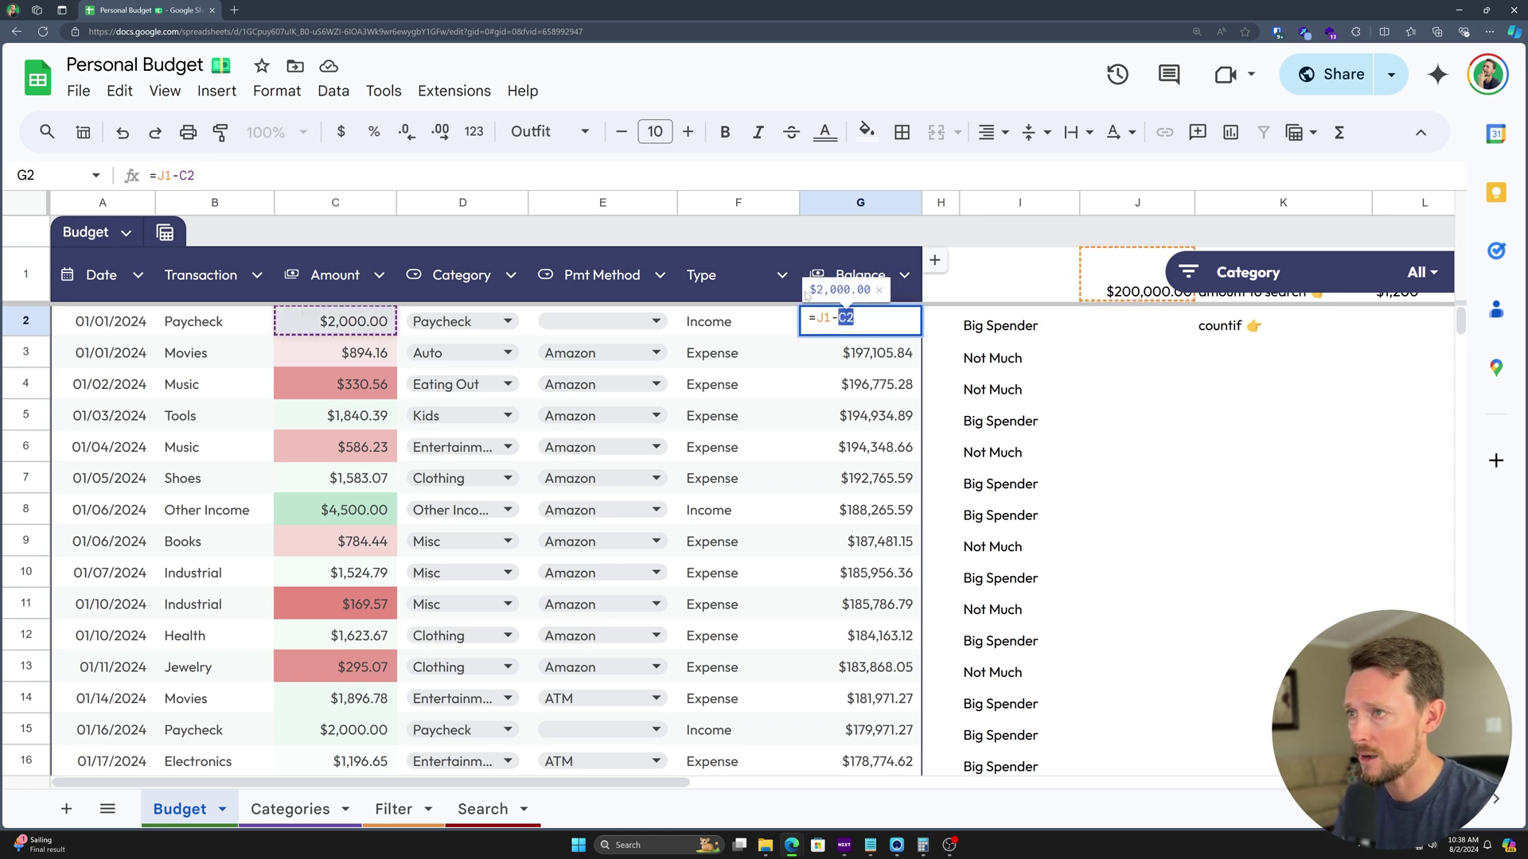
{"action": "key", "text": "shift+Left"}
{"action": "key", "text": "BackSpace"}
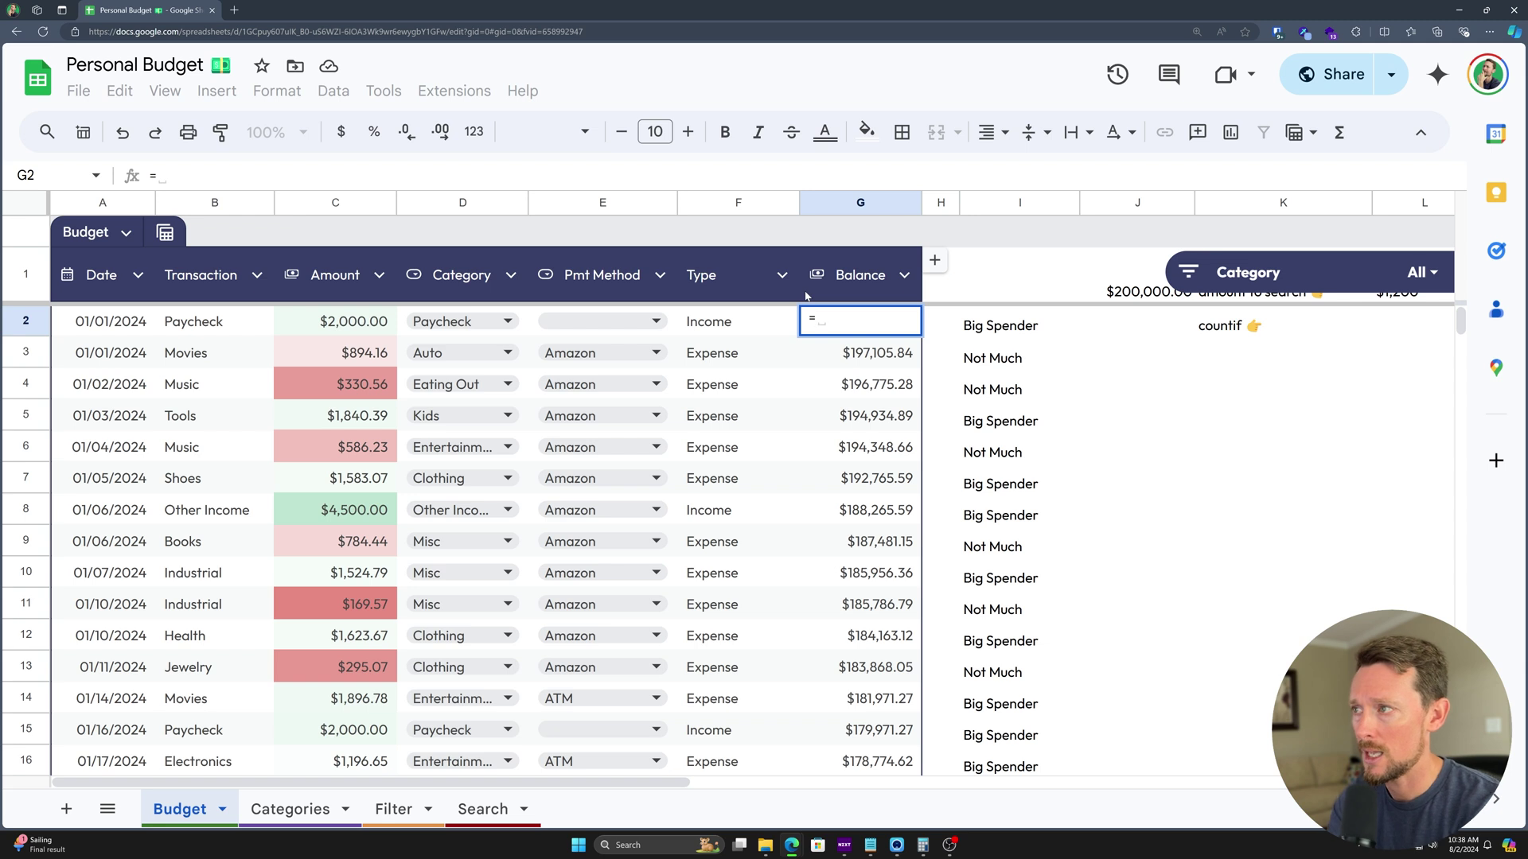
Enter =IF(F2="Income",J1+C2) in G2 and leave the rest of the Balance column without the suggested autofill
{"action": "type", "text": "IF("}
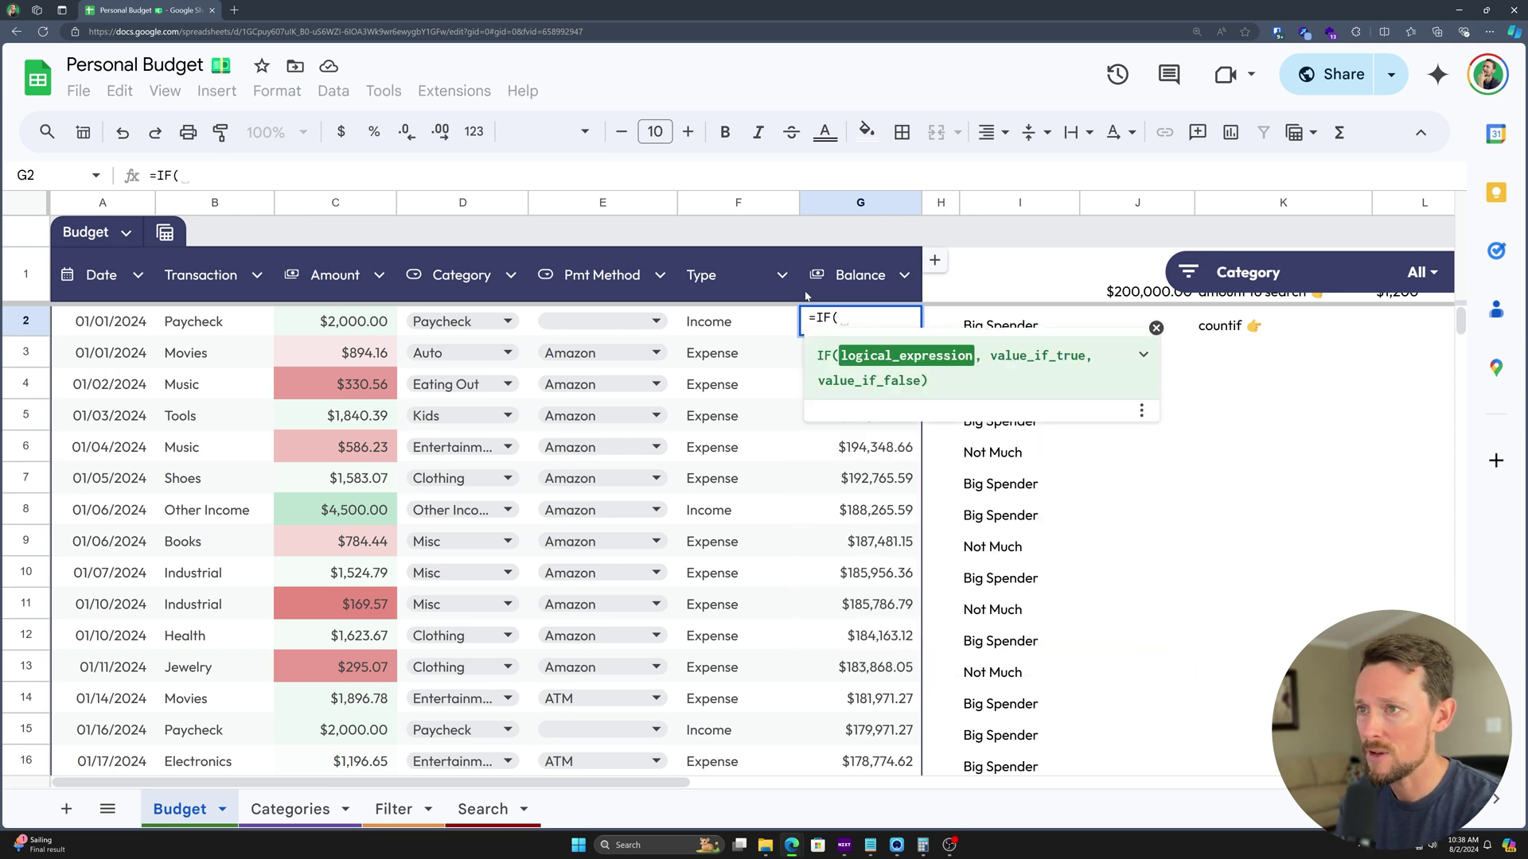
{"action": "left_click", "coordinate": [696, 322]}
{"action": "type", "text": "=\"Income\""}
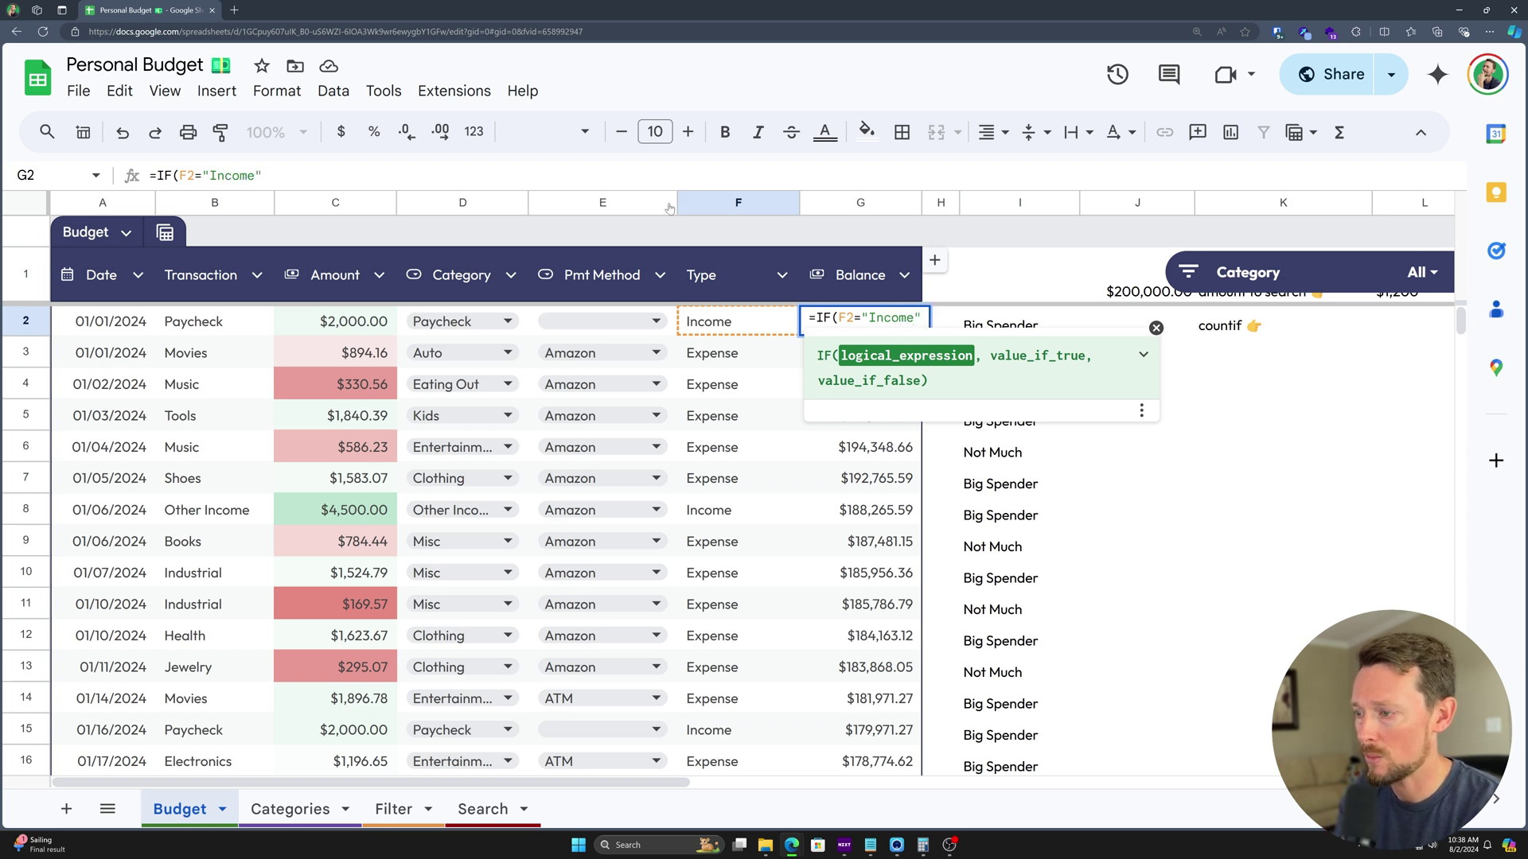
{"action": "type", "text": ","}
{"action": "left_click", "coordinate": [1117, 282]}
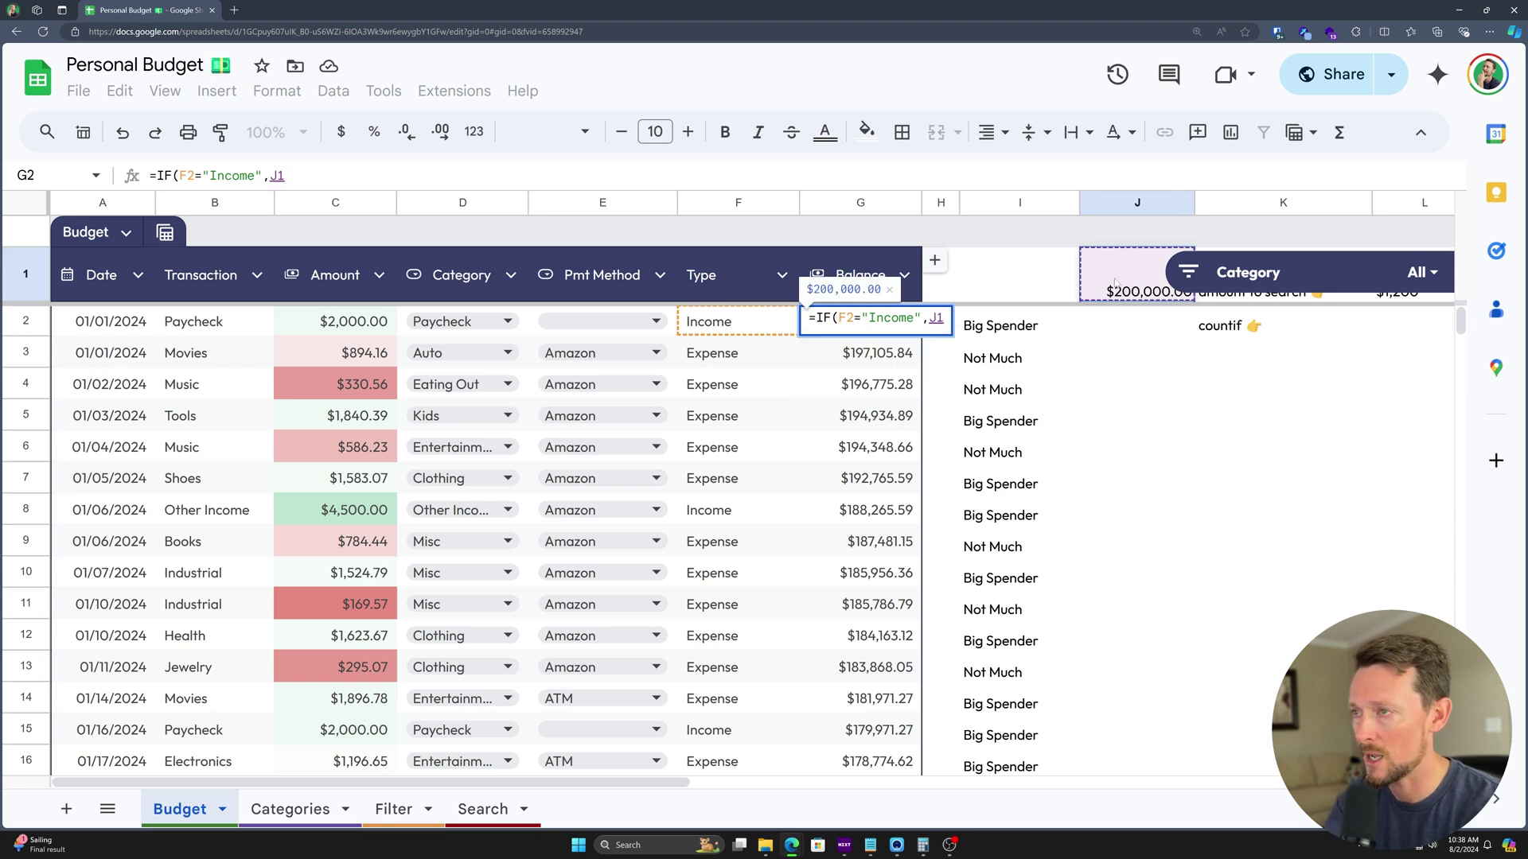
{"action": "type", "text": "+"}
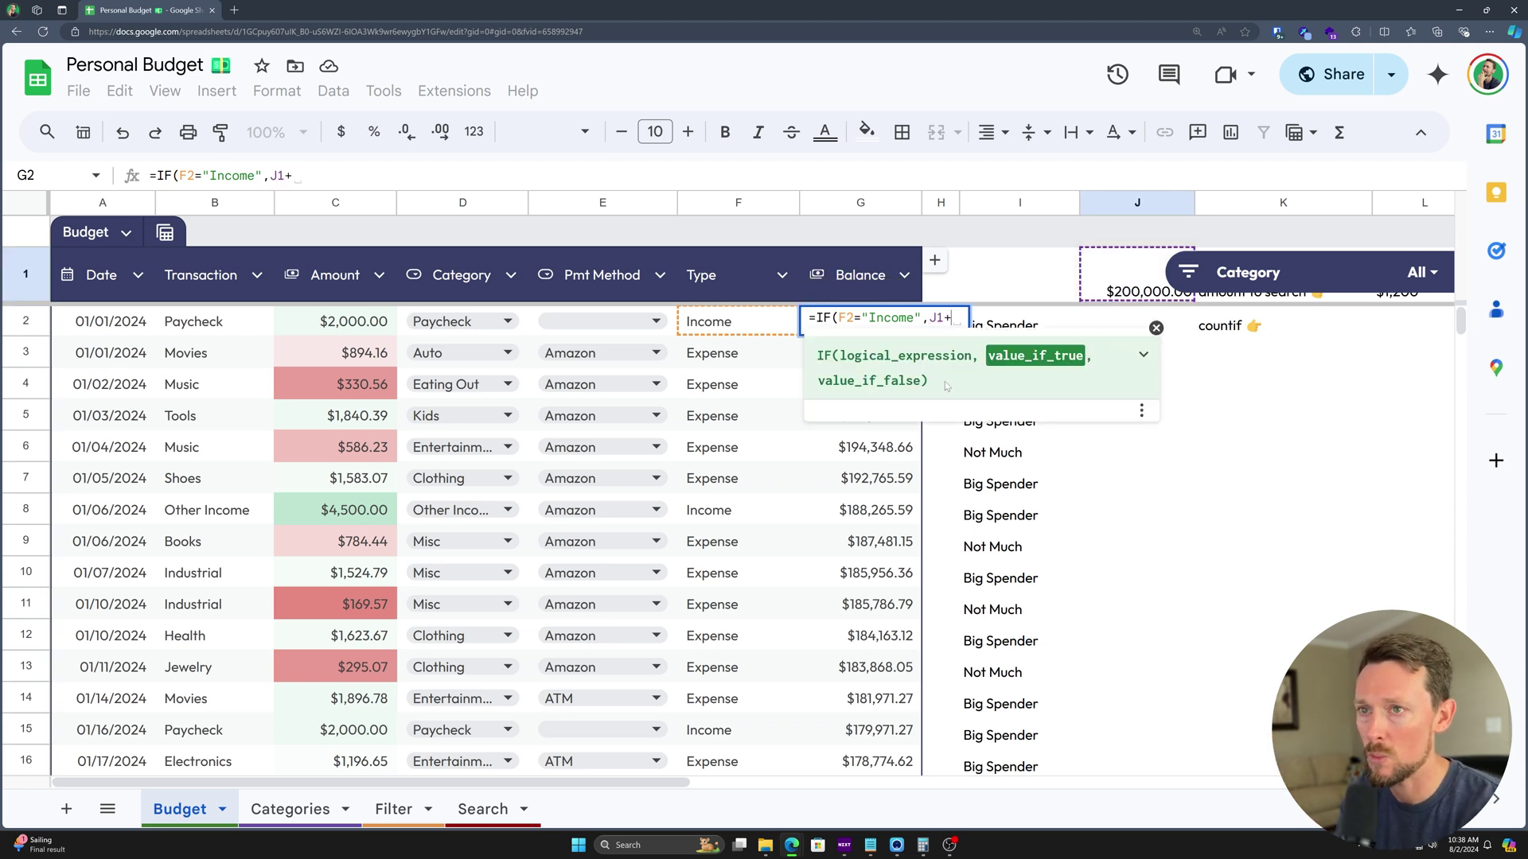
{"action": "left_click", "coordinate": [358, 322]}
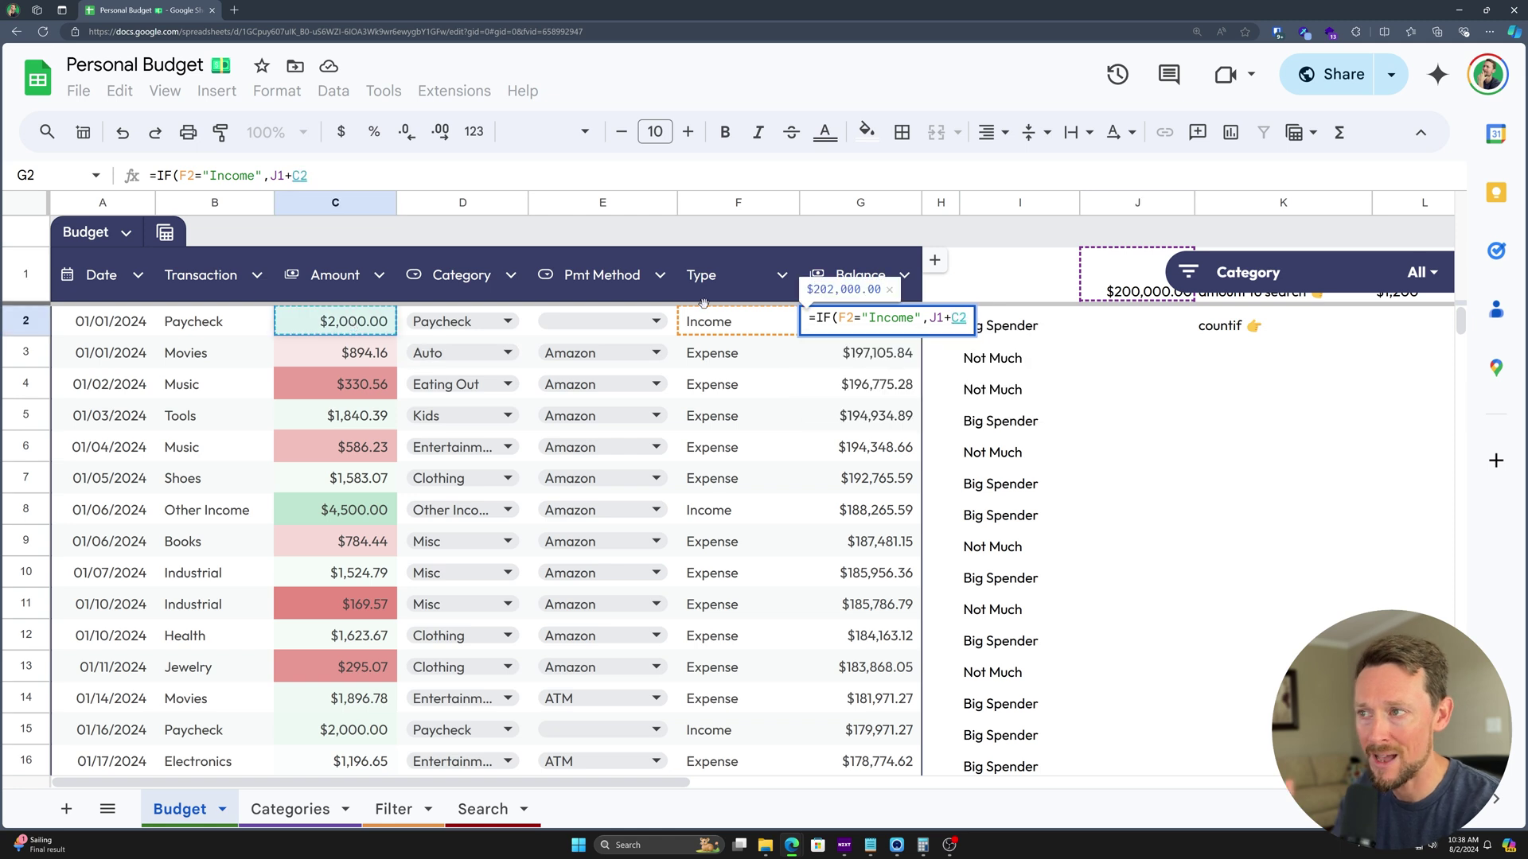
{"action": "key", "text": "Return"}
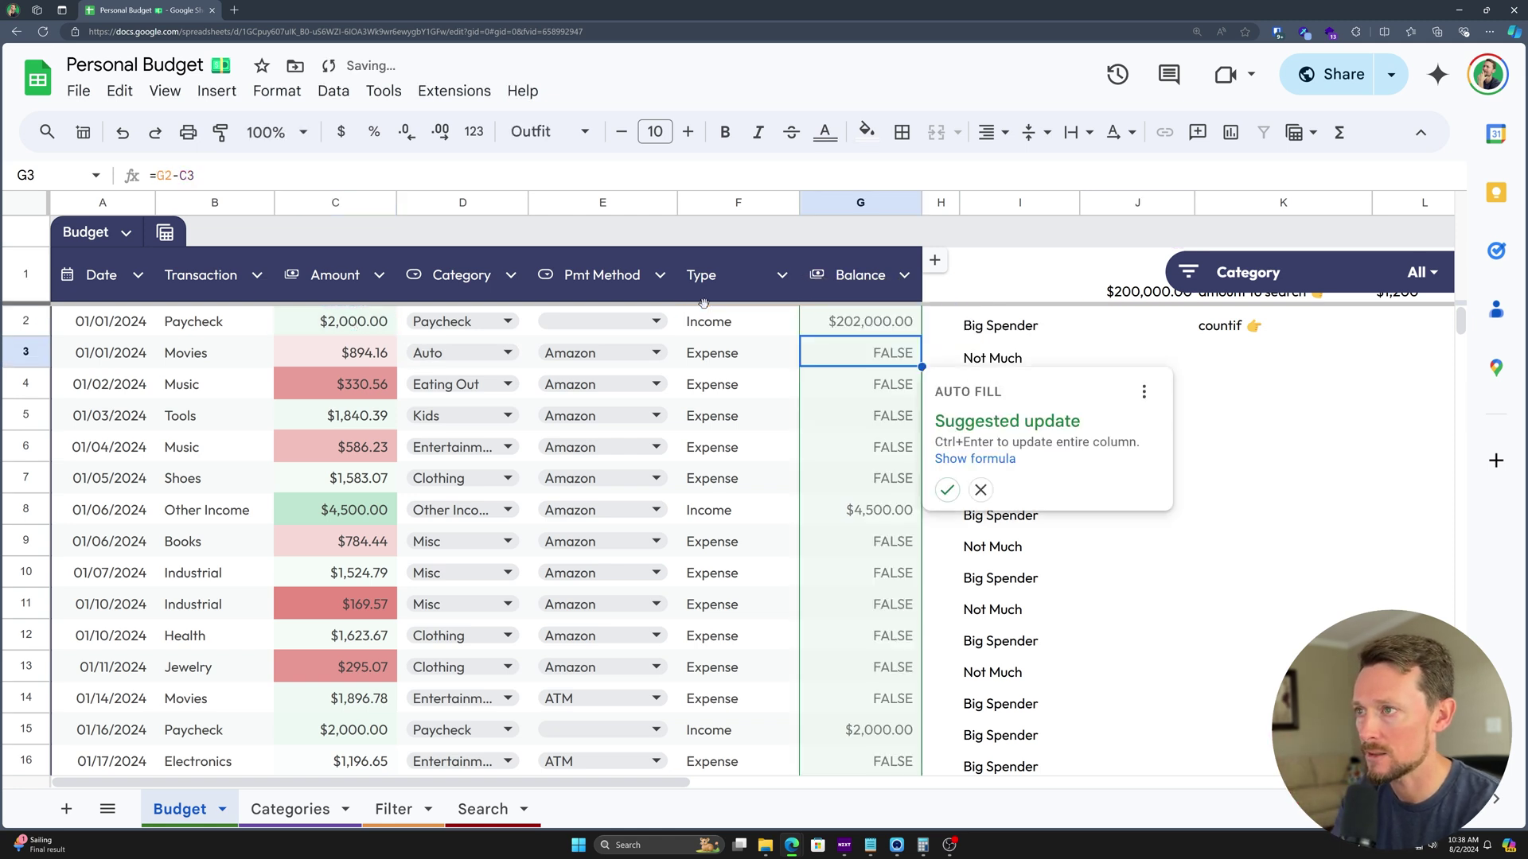
{"action": "key", "text": "ctrl+Return"}
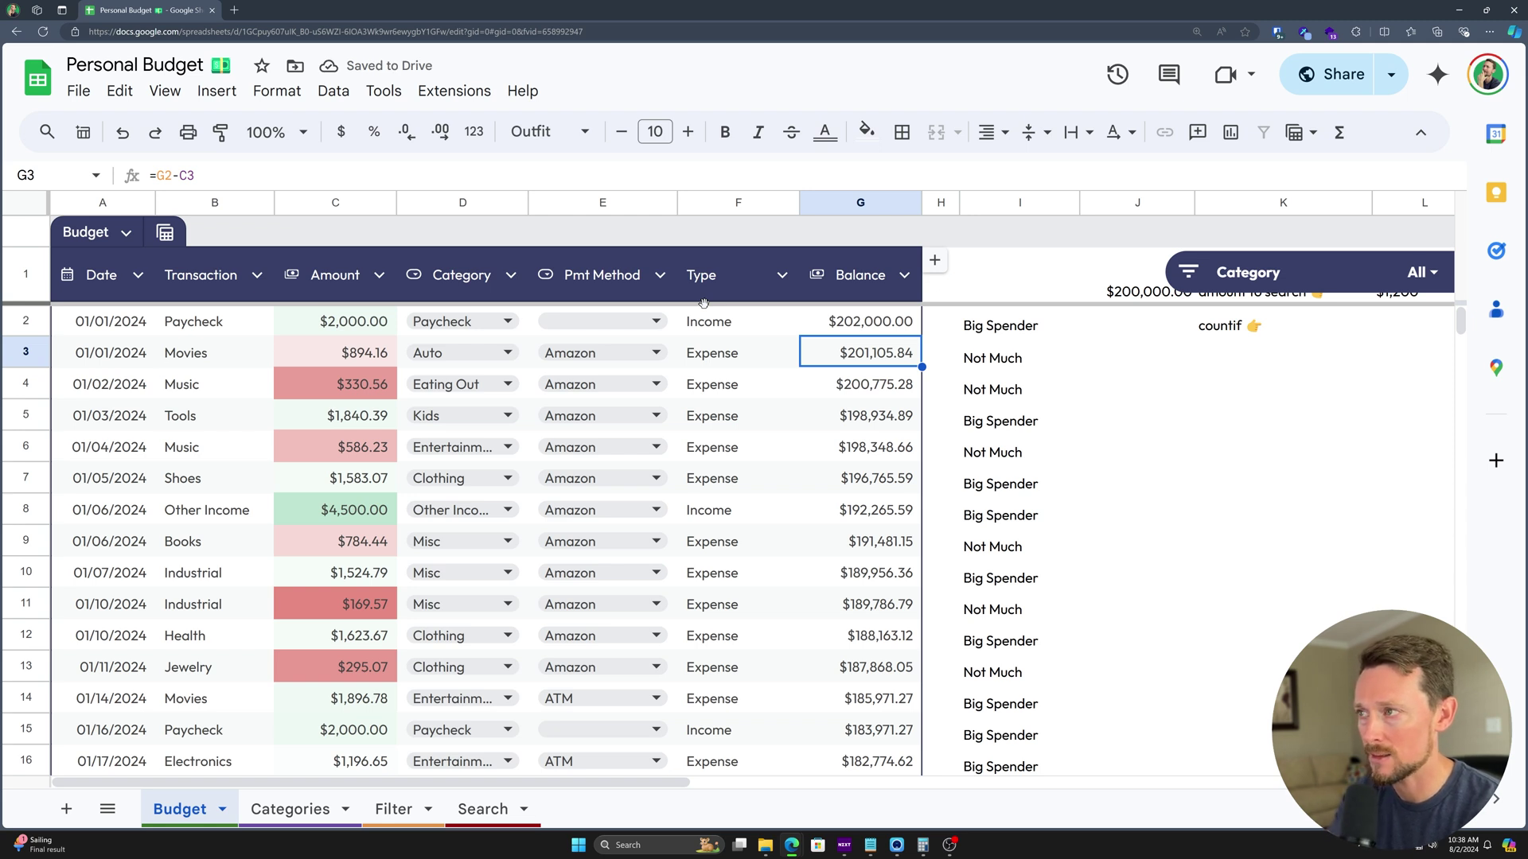
Clear the existing calculation in G3, keeping only the equals sign
{"action": "double_click", "coordinate": [1157, 279]}
{"action": "key", "text": "Escape"}
{"action": "left_click", "coordinate": [881, 354]}
{"action": "double_click", "coordinate": [882, 358]}
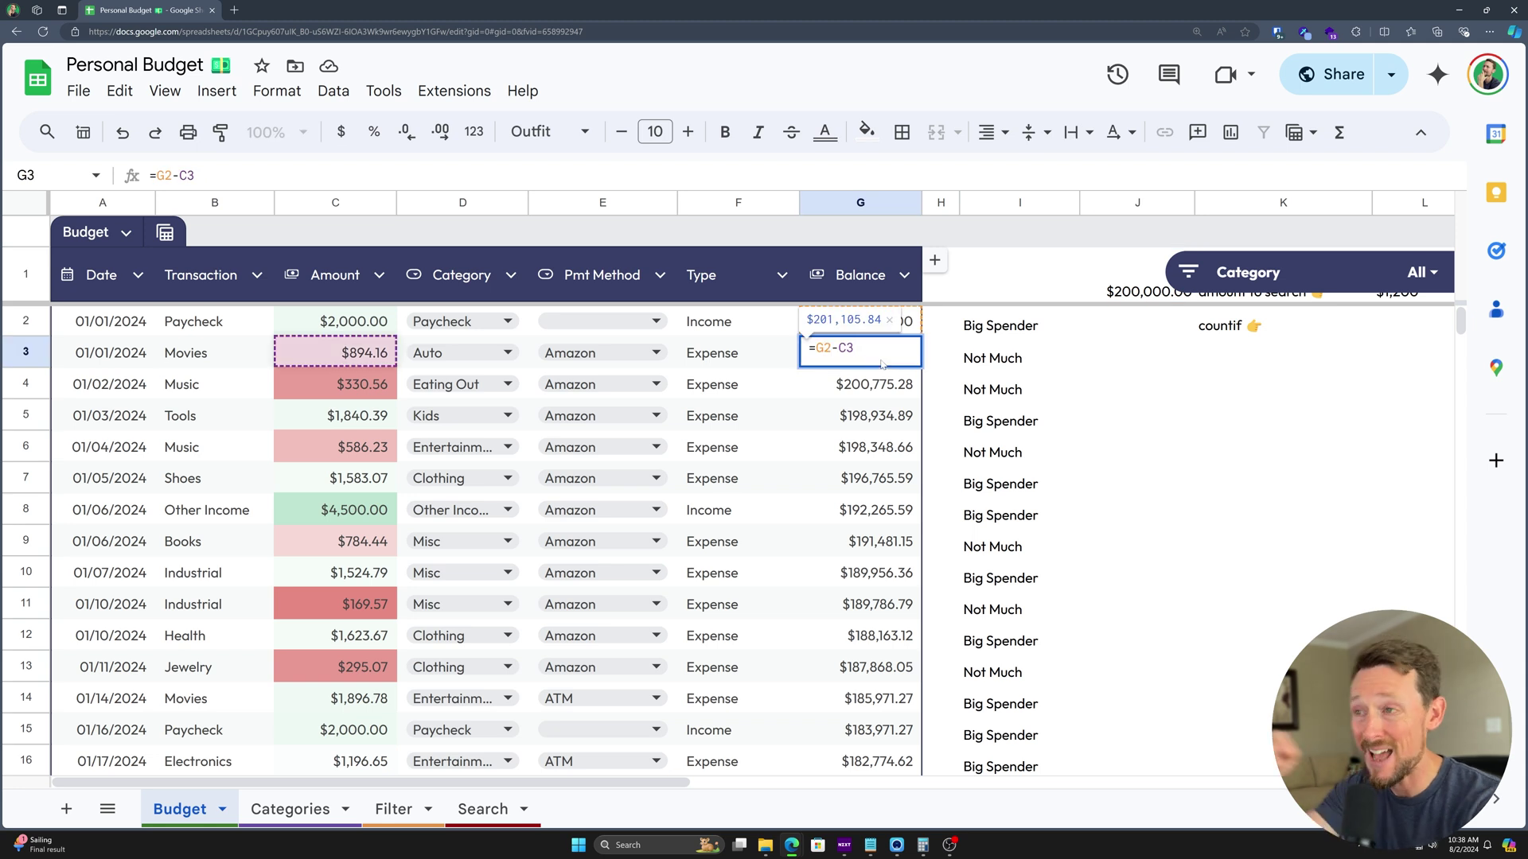
{"action": "key", "text": "ctrl+shift+Left"}
{"action": "key", "text": "ctrl+shift+Left"}
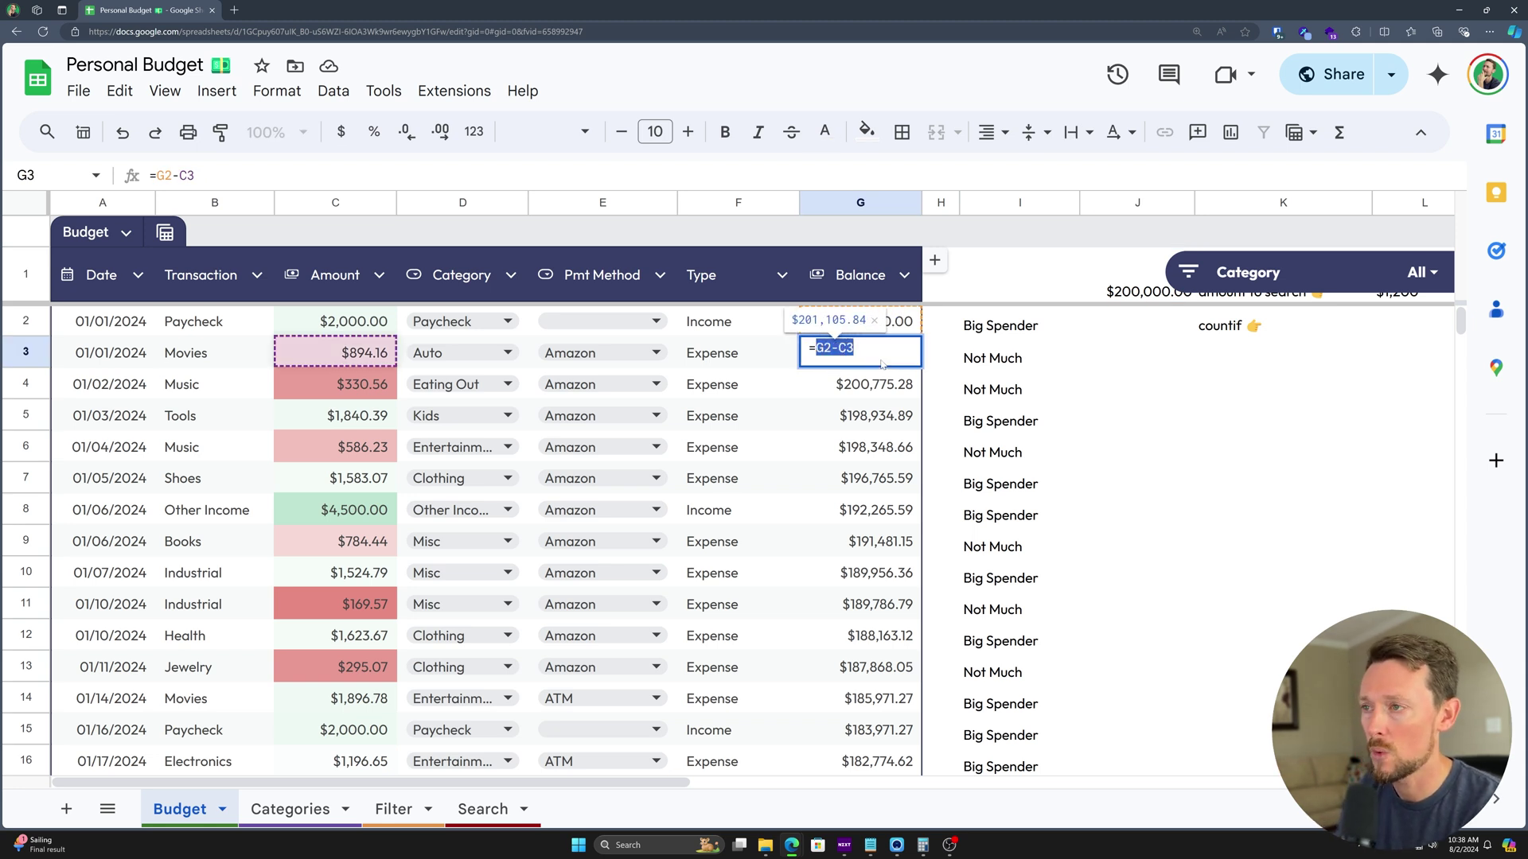
{"action": "key", "text": "BackSpace"}
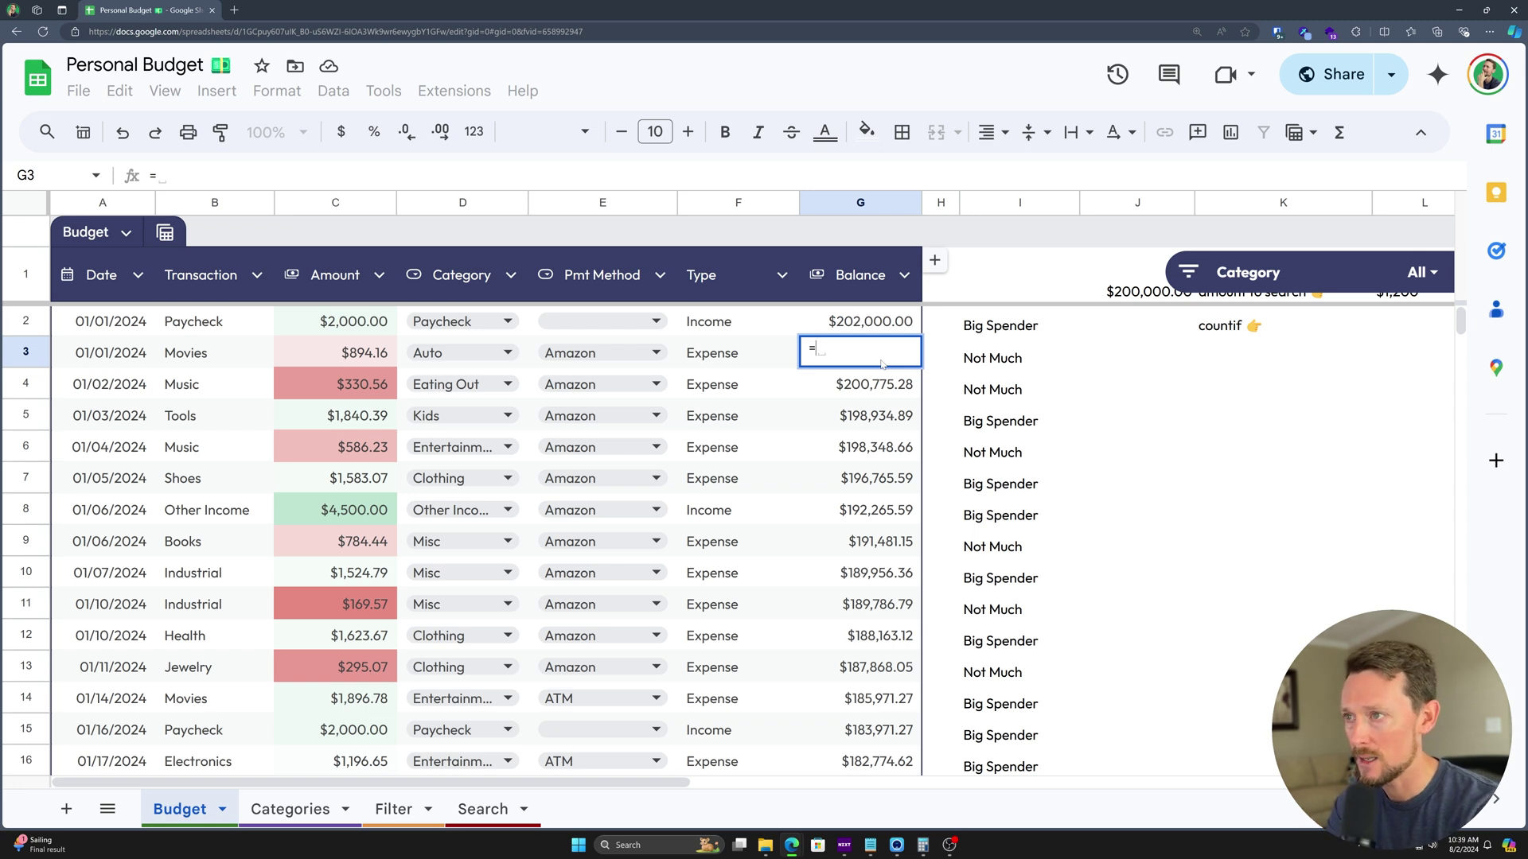
Enter =IF(F3="Income",G2+C3,G2-C3) in G3 to add income to the previous balance and subtract expenses
{"action": "type", "text": "IF("}
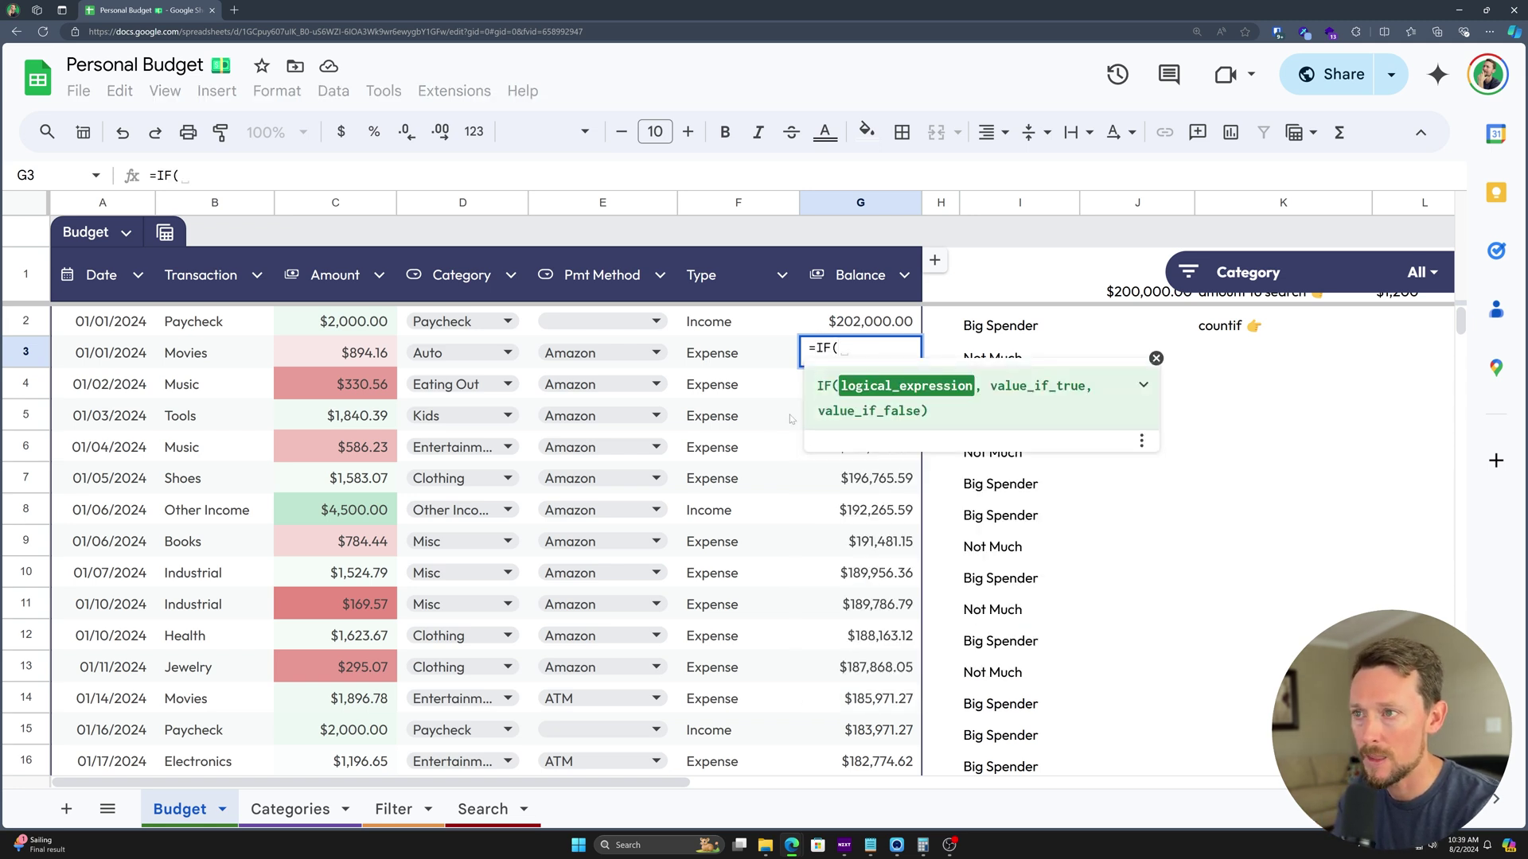
{"action": "left_click", "coordinate": [750, 364]}
{"action": "type", "text": "=\"Income\","}
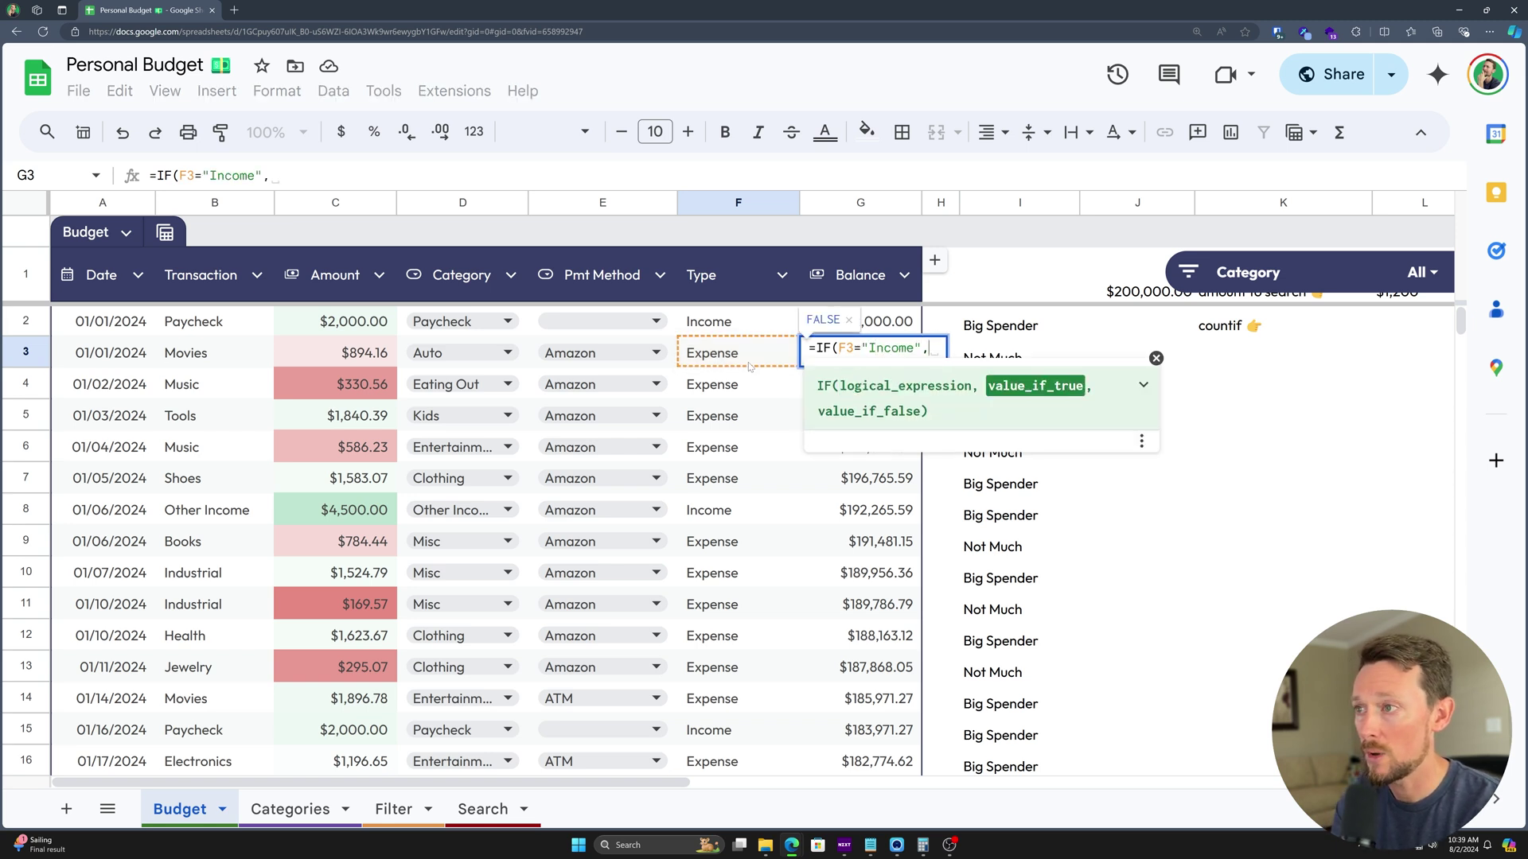
{"action": "left_click", "coordinate": [907, 327]}
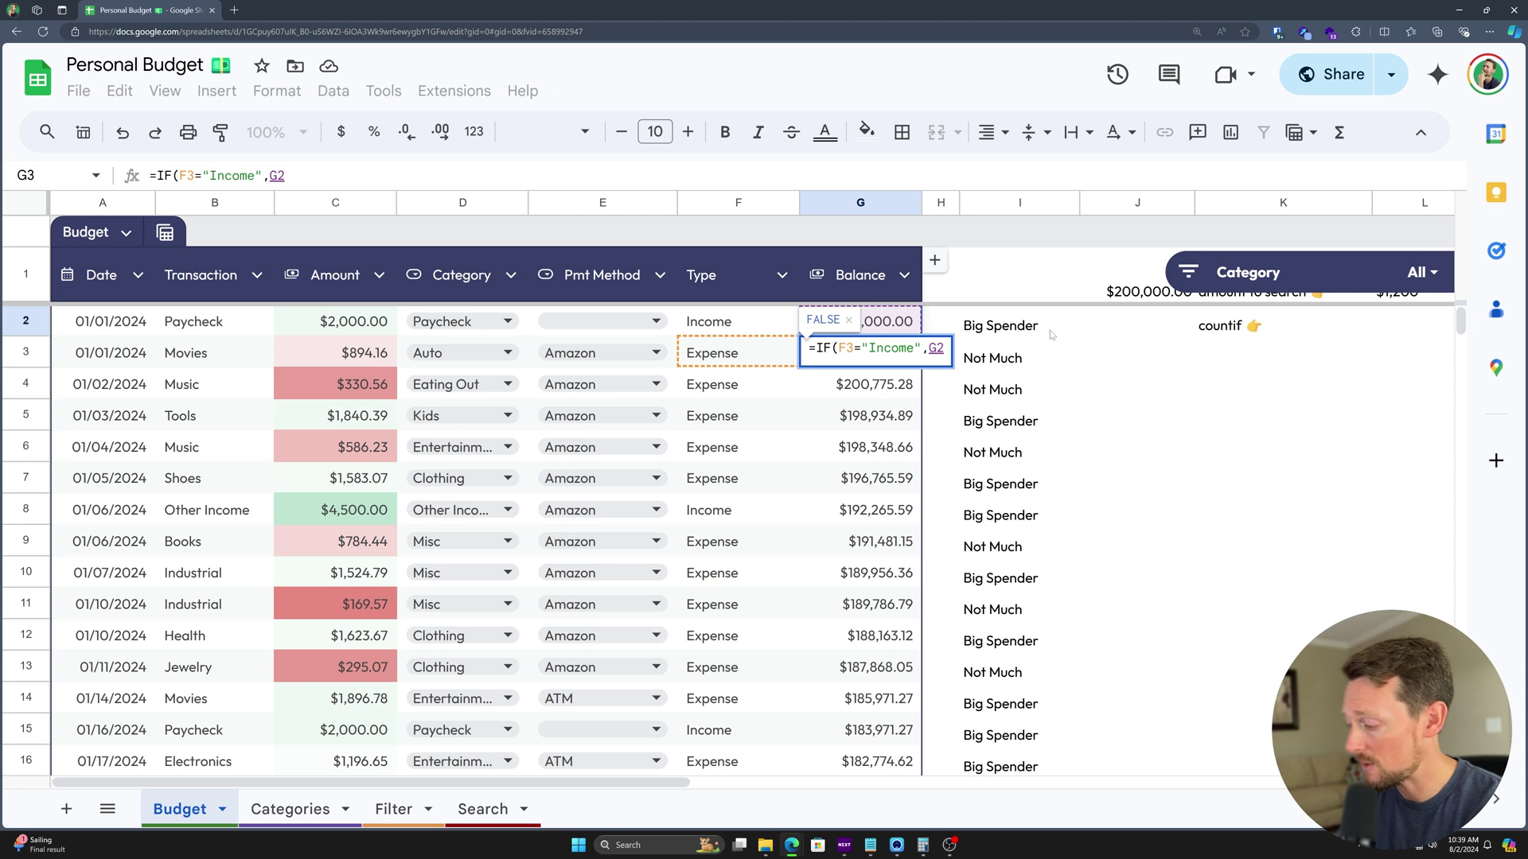
{"action": "type", "text": "+"}
{"action": "left_click", "coordinate": [323, 364]}
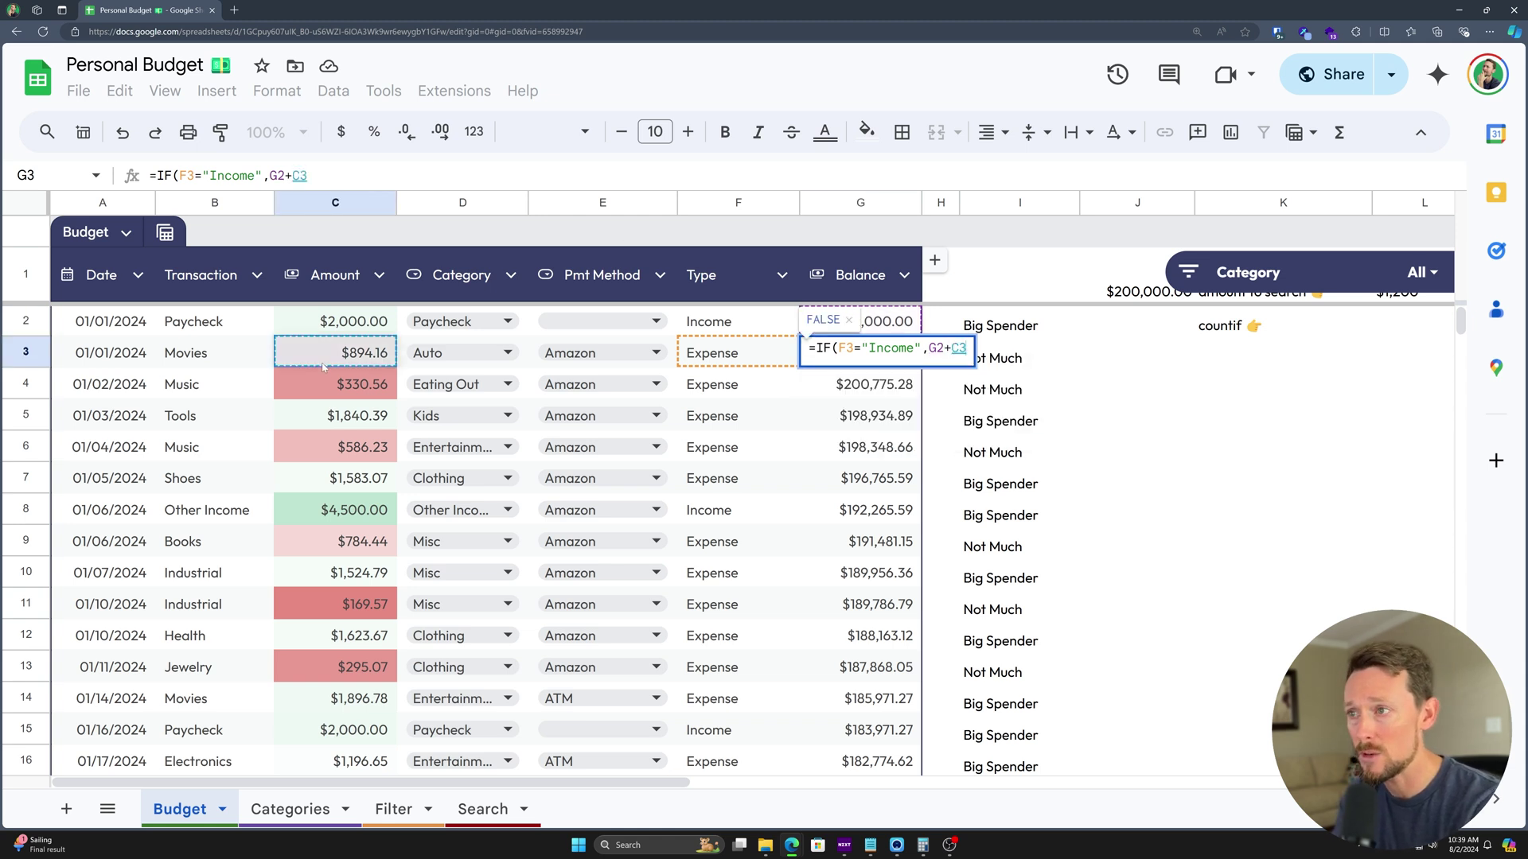
{"action": "type", "text": ","}
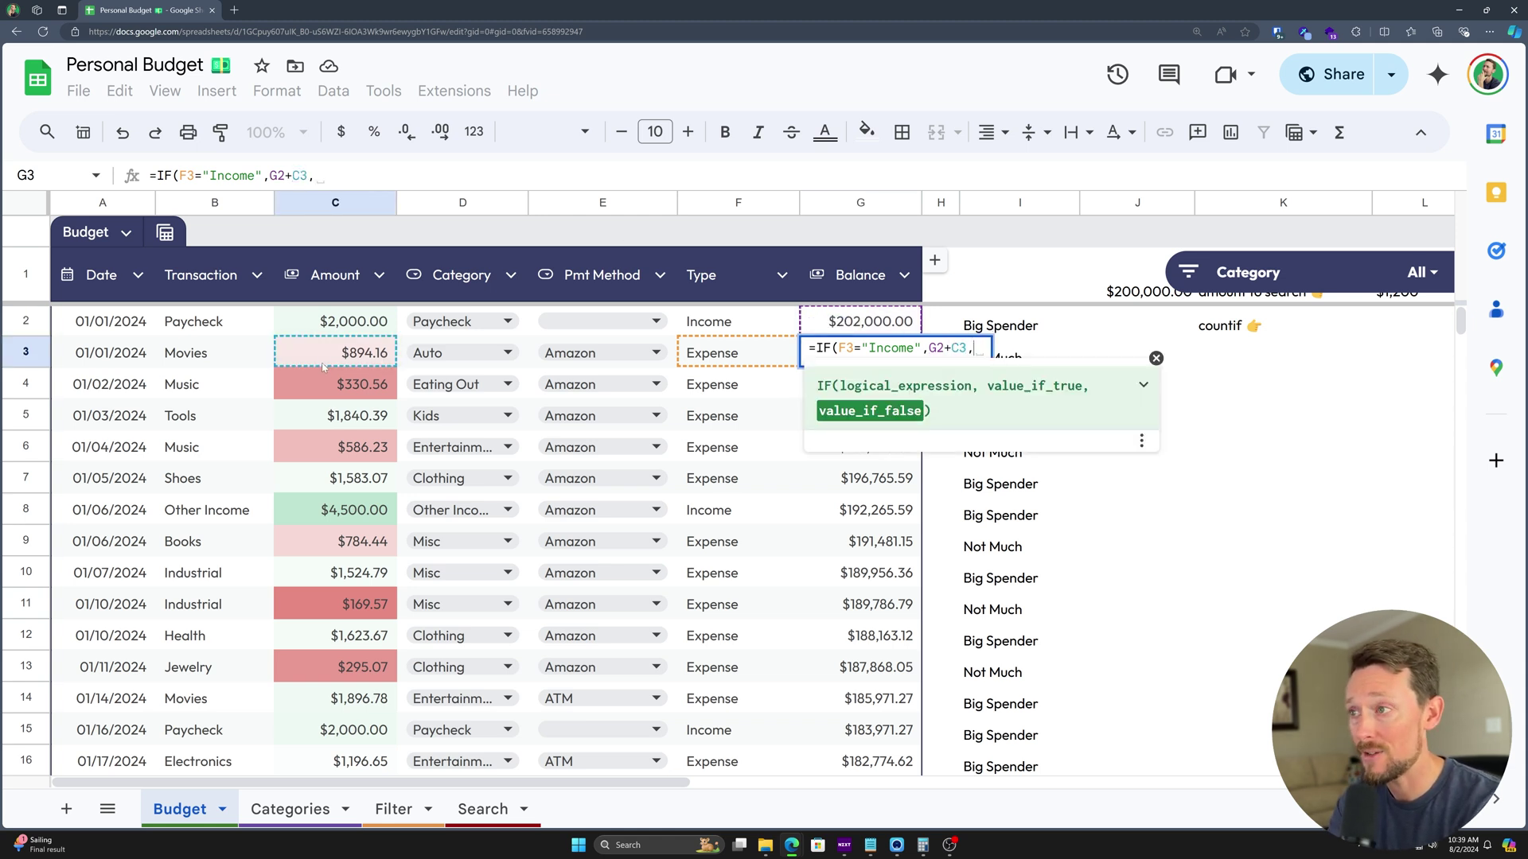
{"action": "left_click", "coordinate": [887, 316]}
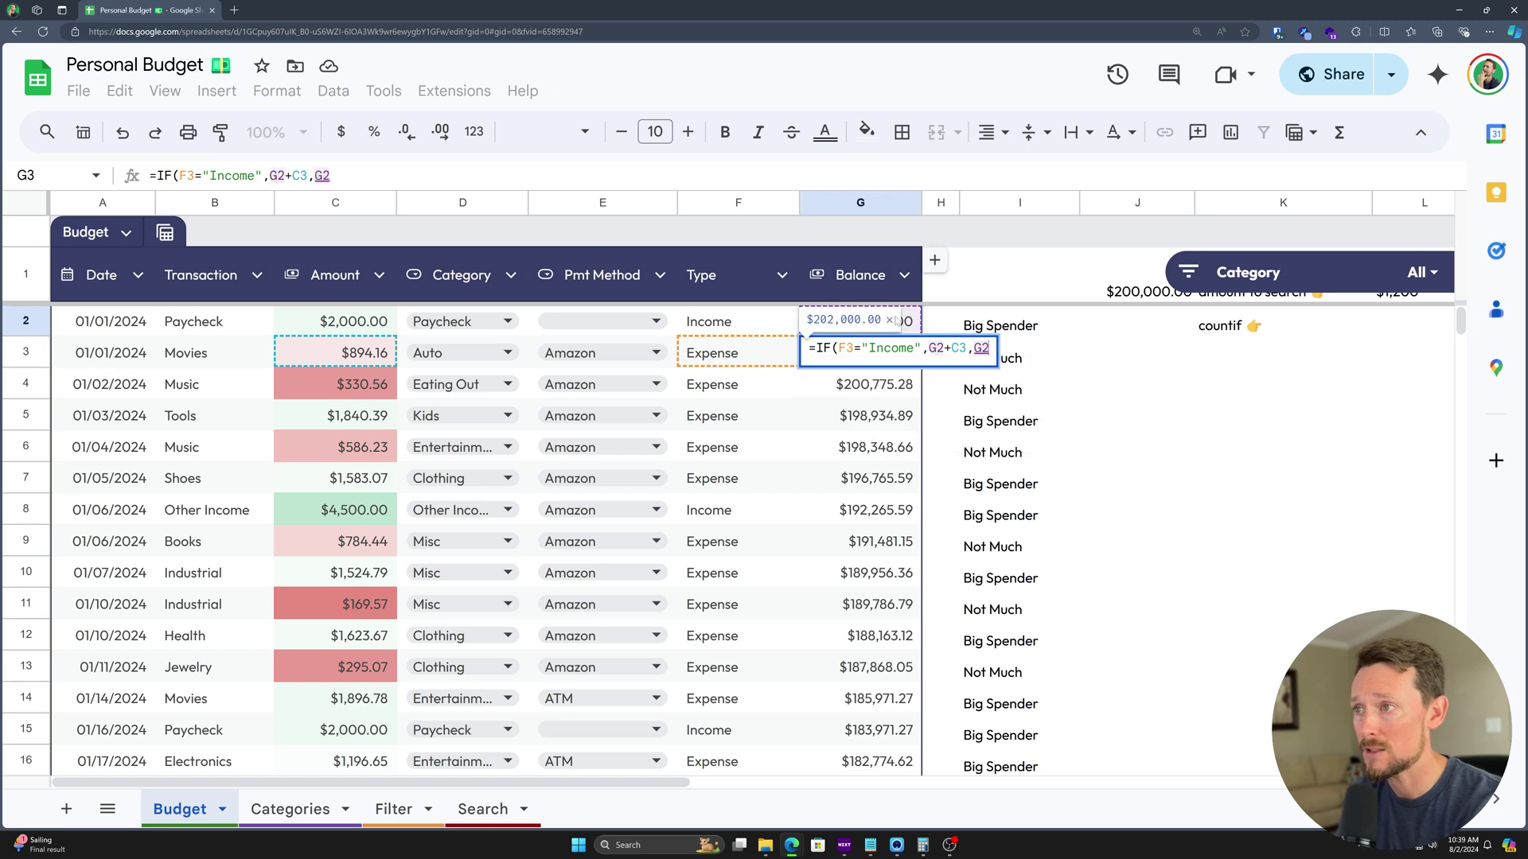
{"action": "type", "text": "-"}
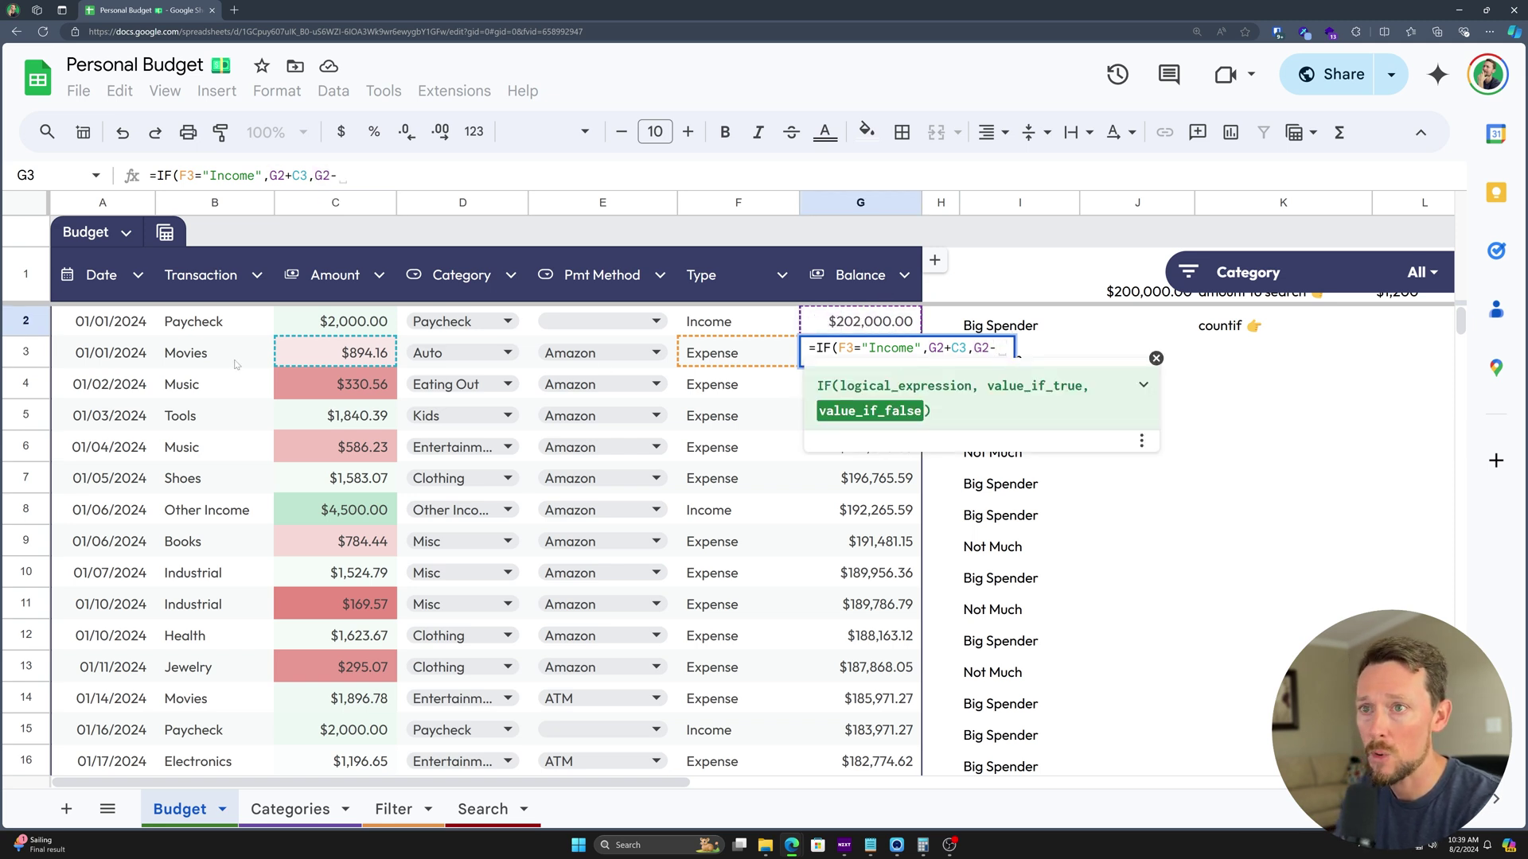
{"action": "left_click", "coordinate": [328, 357]}
{"action": "key", "text": "Return"}
Fill the G3 formula down the Balance column through G101
{"action": "key", "text": "Up"}
{"action": "key", "text": "ctrl+shift+Down"}
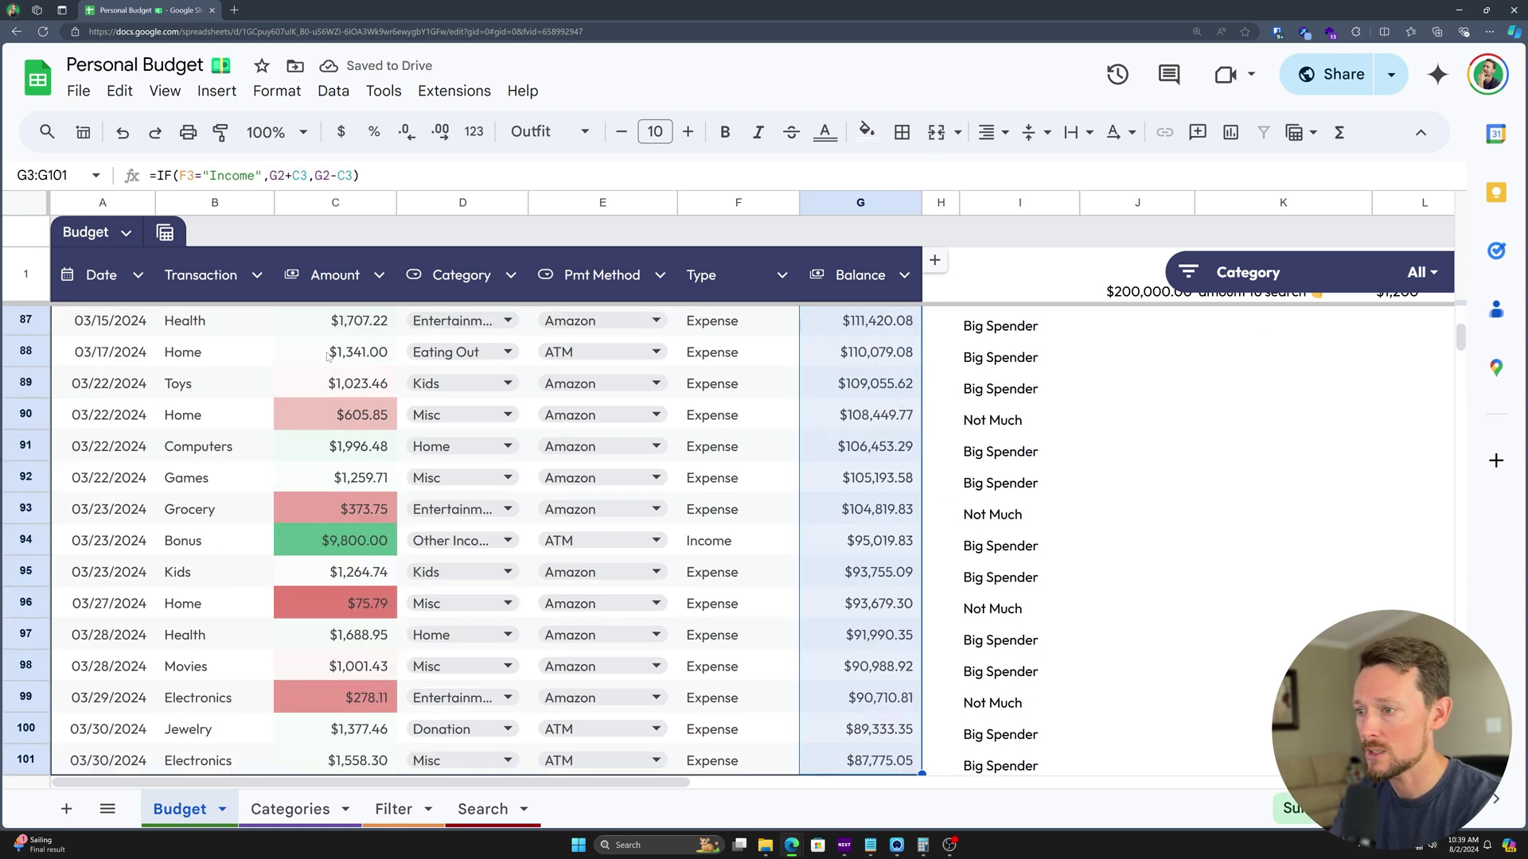
{"action": "key", "text": "ctrl+d"}
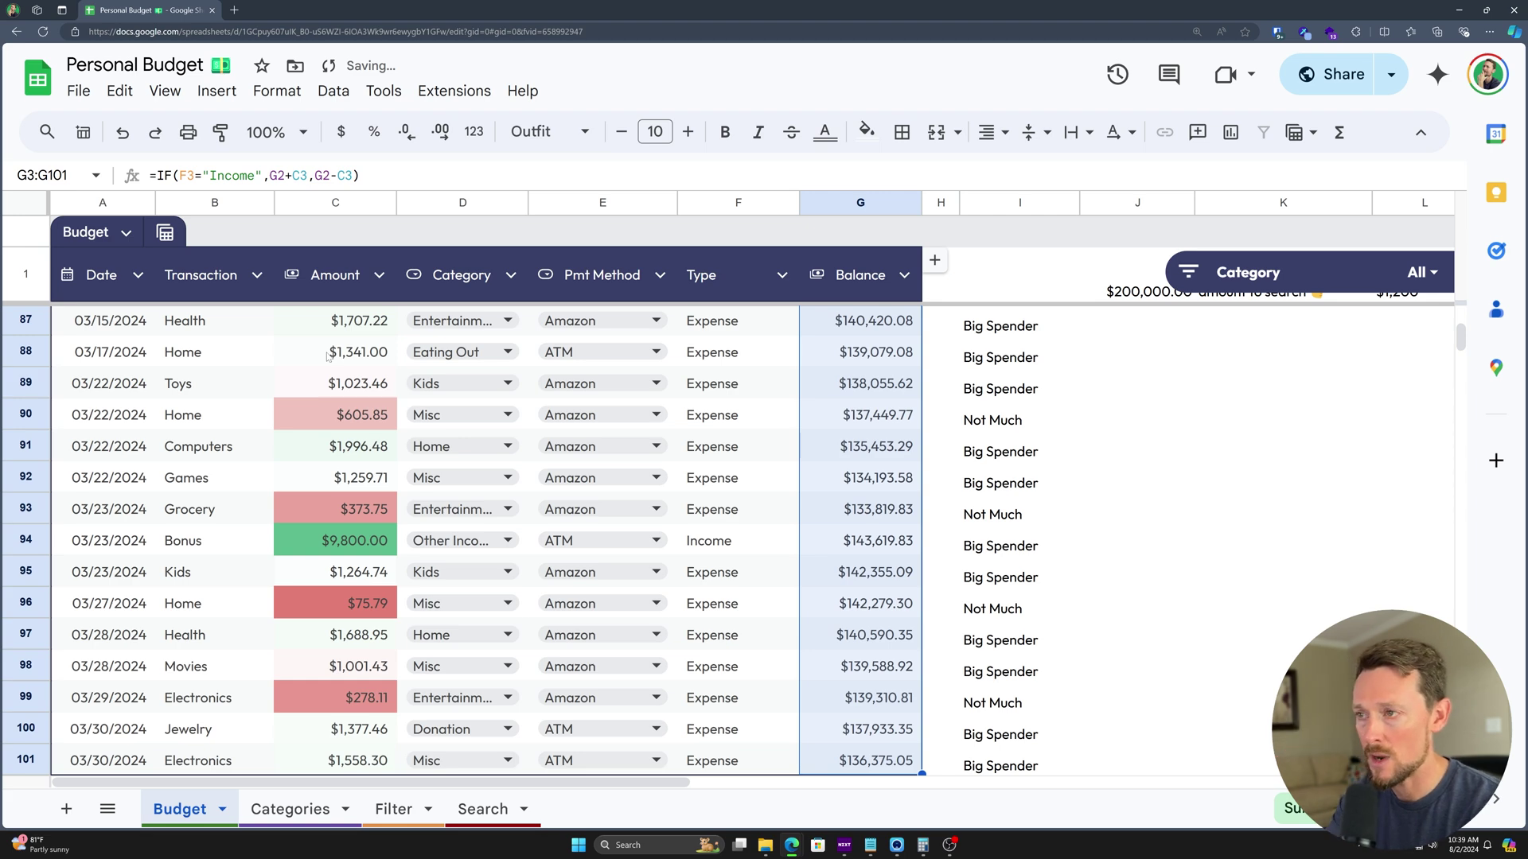
Check the filled-down Balance formulas in the last row, G101, and in the Bonus income row, G94
{"action": "left_click", "coordinate": [885, 764]}
{"action": "double_click", "coordinate": [885, 763]}
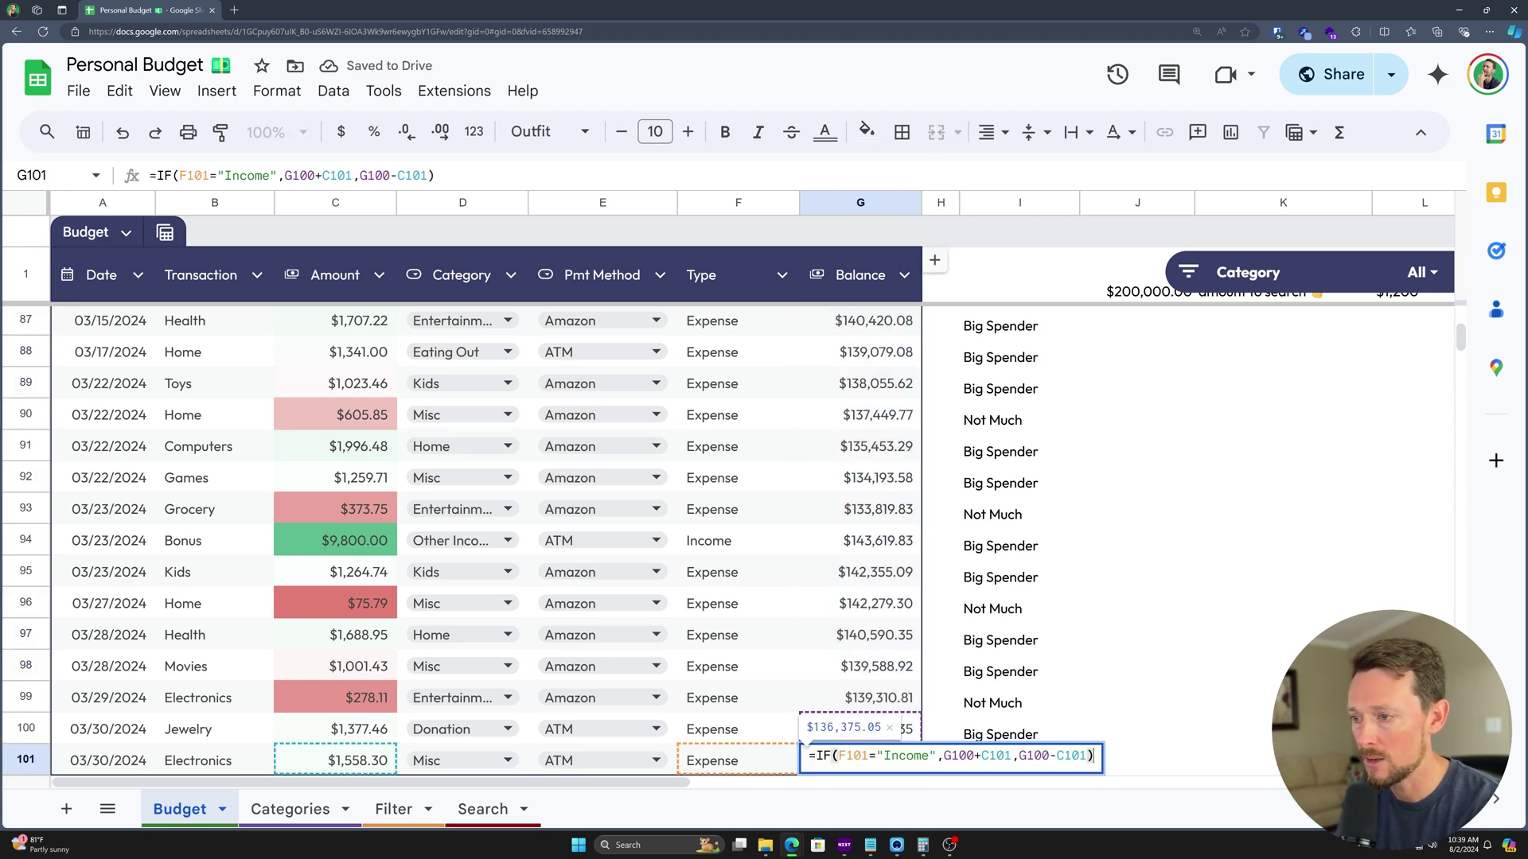
{"action": "scroll", "coordinate": [803, 703], "scroll_direction": "down", "scroll_amount": 3}
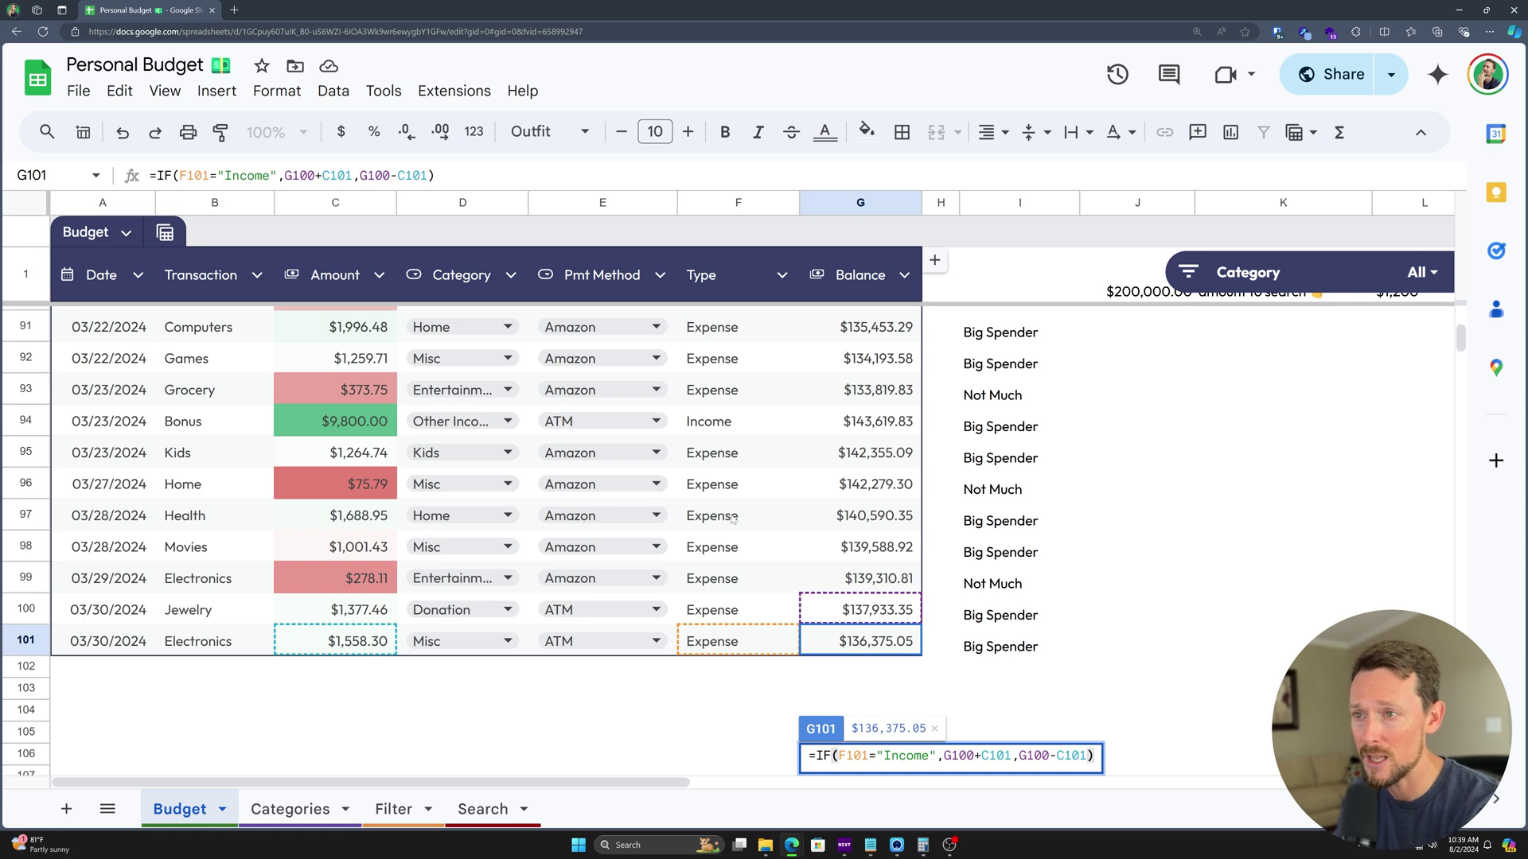
{"action": "key", "text": "Escape"}
{"action": "left_click_drag", "start_coordinate": [60, 421], "coordinate": [786, 438]}
{"action": "double_click", "coordinate": [867, 426]}
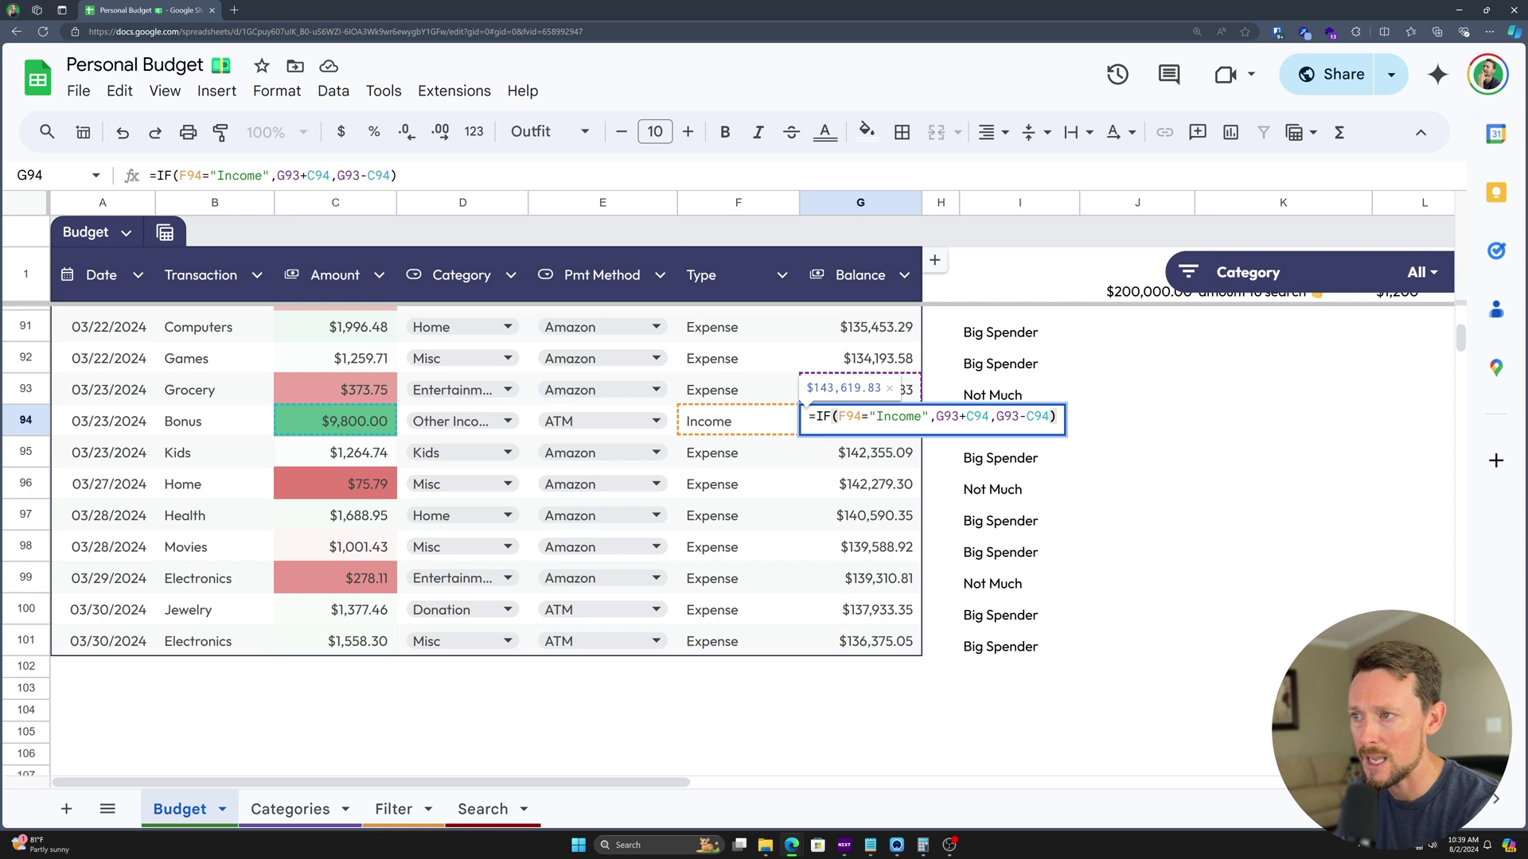
Check the balance in G93, just above the Bonus income row, and return to the start of the sheet
{"action": "key", "text": "Escape"}
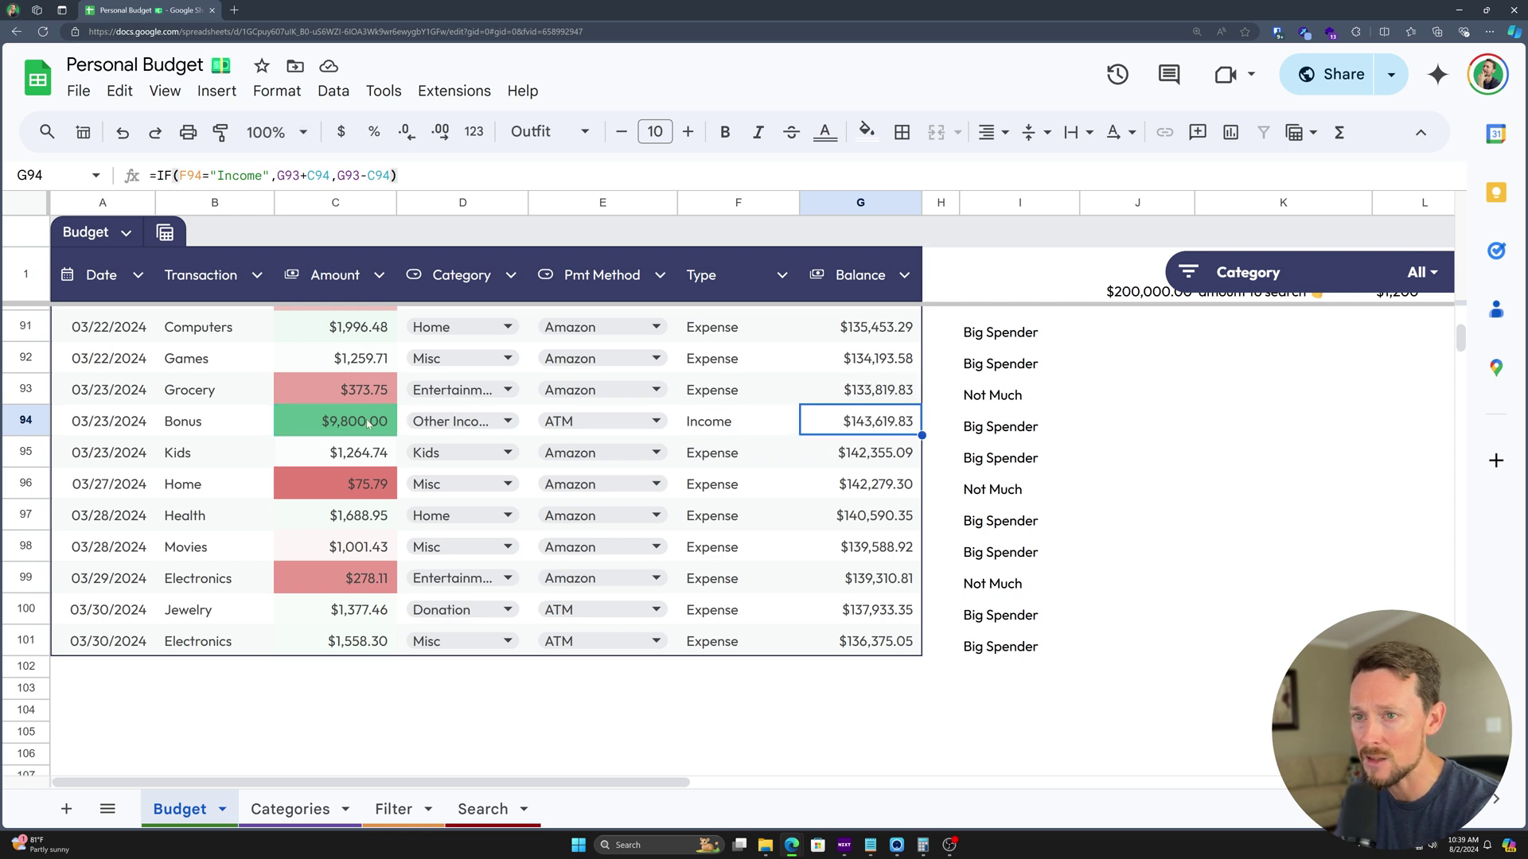
{"action": "left_click", "coordinate": [871, 396]}
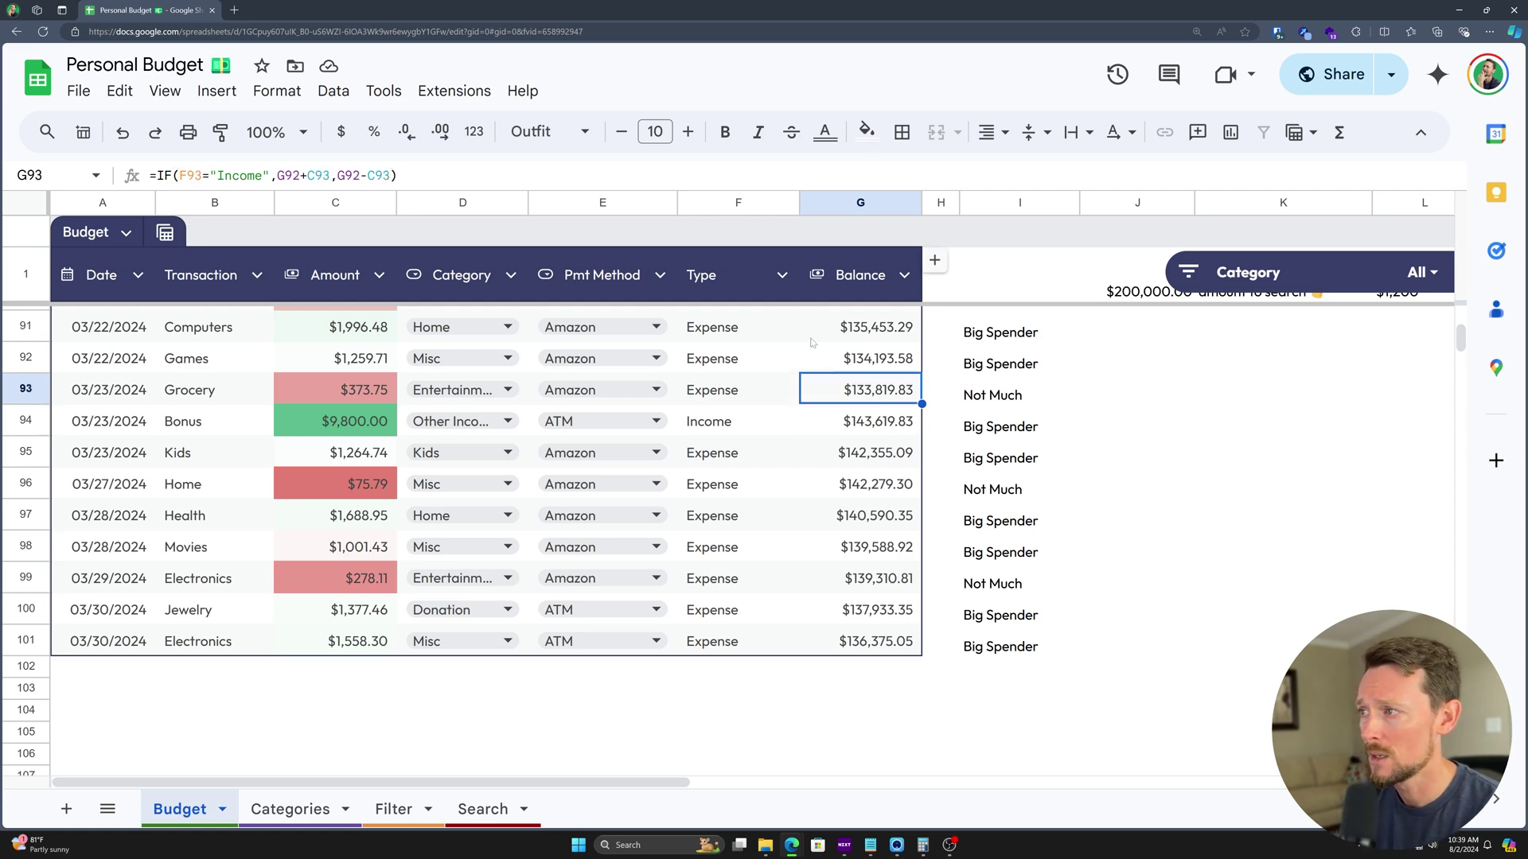
{"action": "key", "text": "ctrl+Home"}
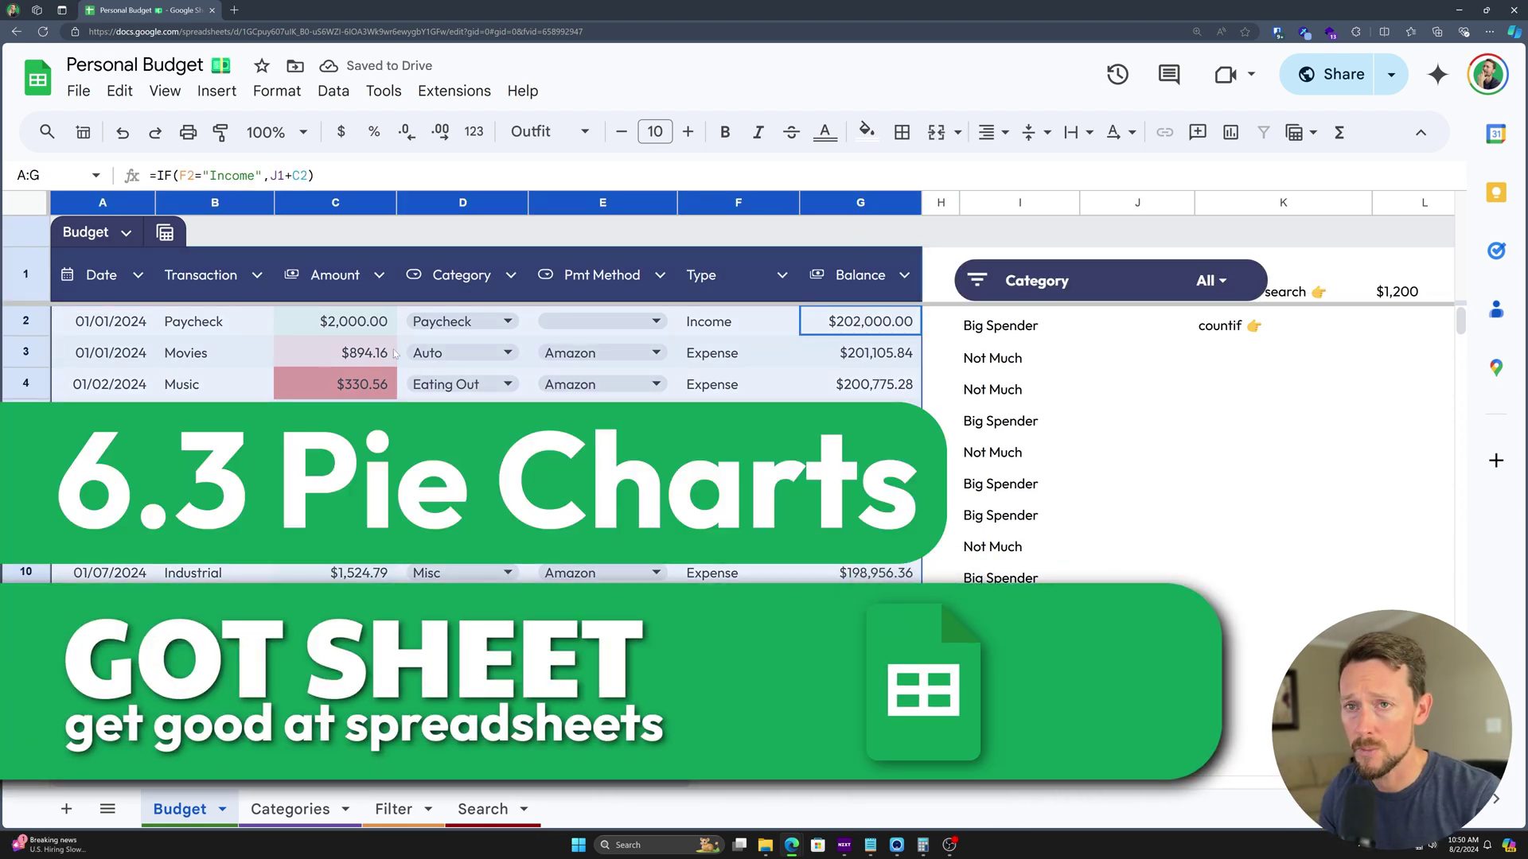
Insert a chart from the Budget table's data and review its setup and customization options
{"action": "left_click", "coordinate": [263, 371]}
{"action": "left_click", "coordinate": [213, 93]}
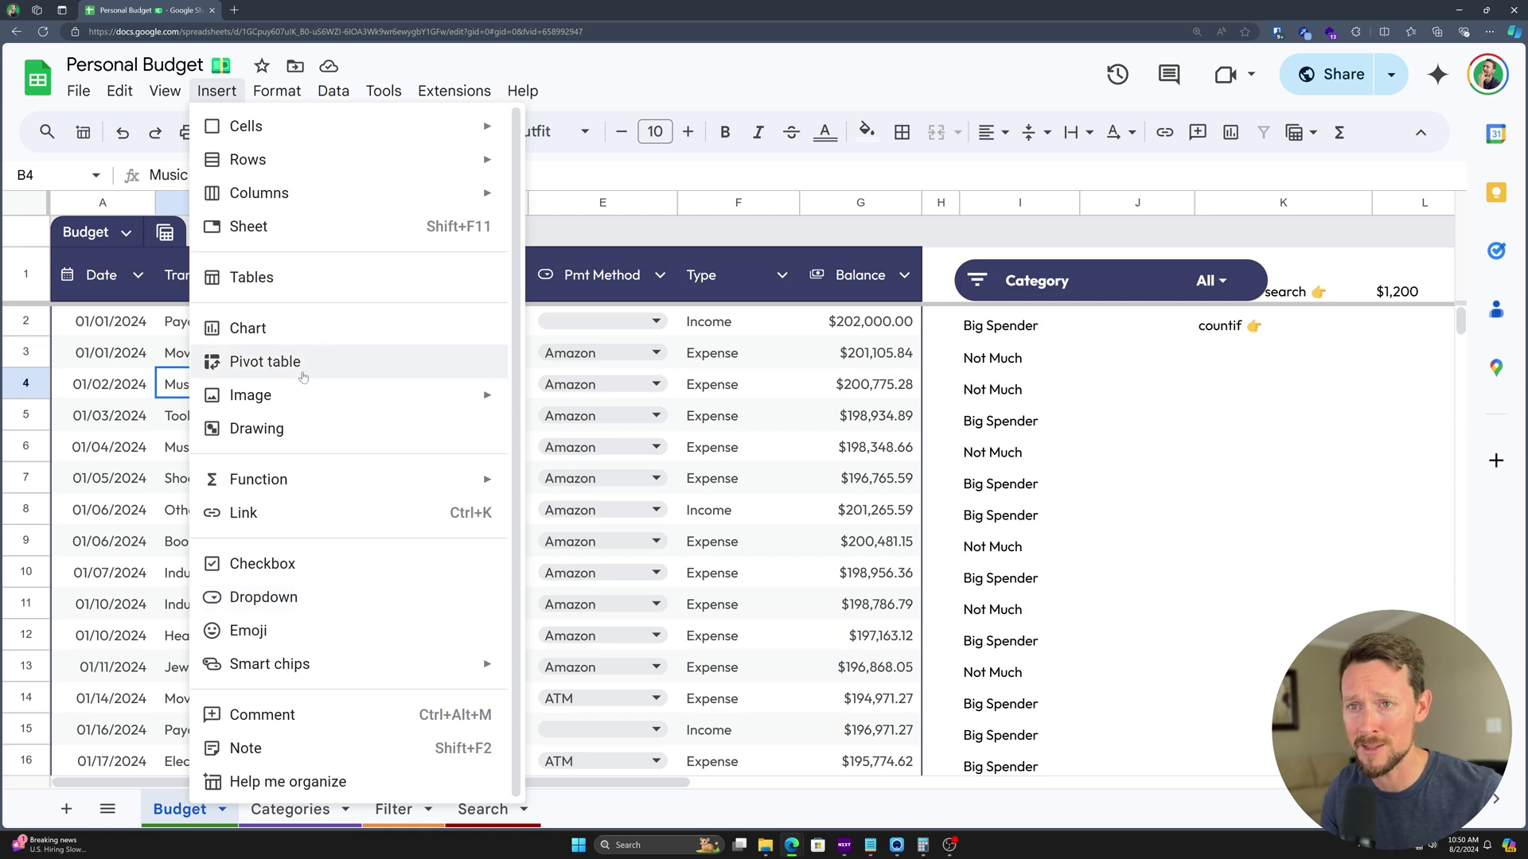
{"action": "left_click", "coordinate": [258, 333]}
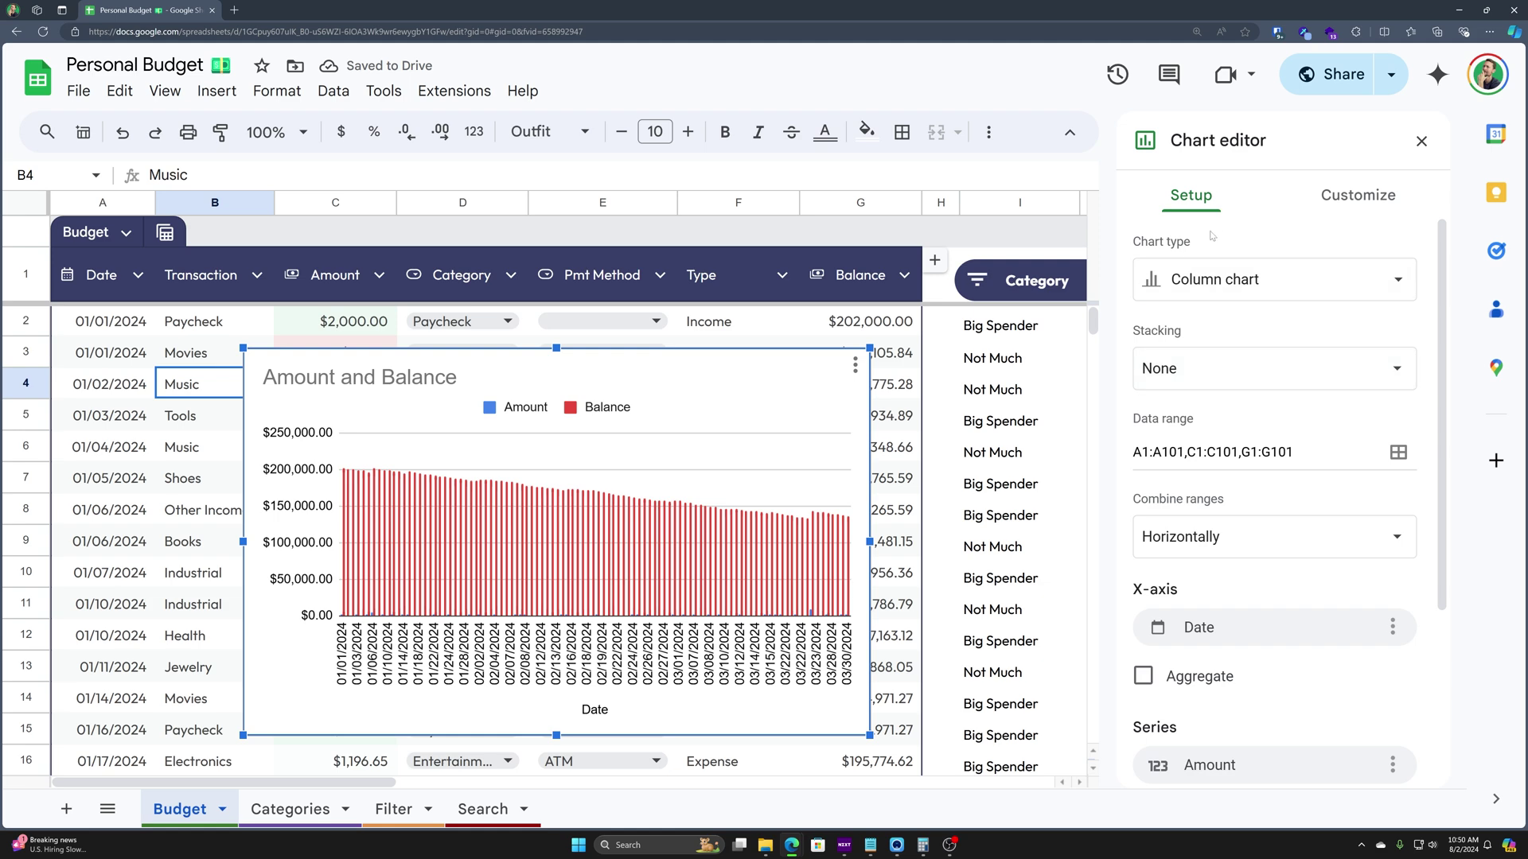
{"action": "scroll", "coordinate": [1252, 369], "scroll_direction": "down", "scroll_amount": 3}
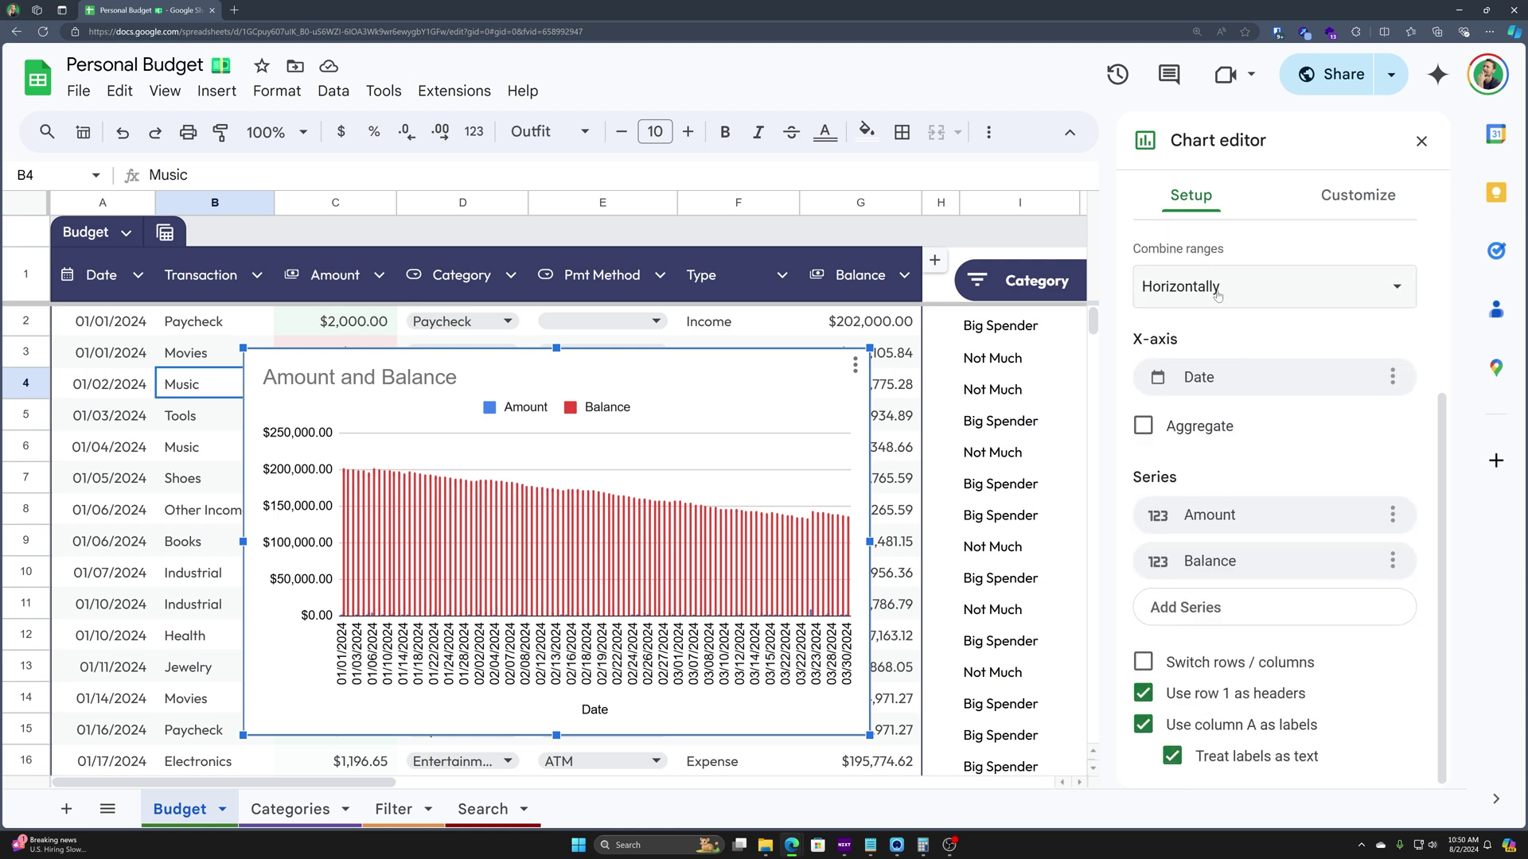
{"action": "scroll", "coordinate": [1222, 337], "scroll_direction": "up", "scroll_amount": 3}
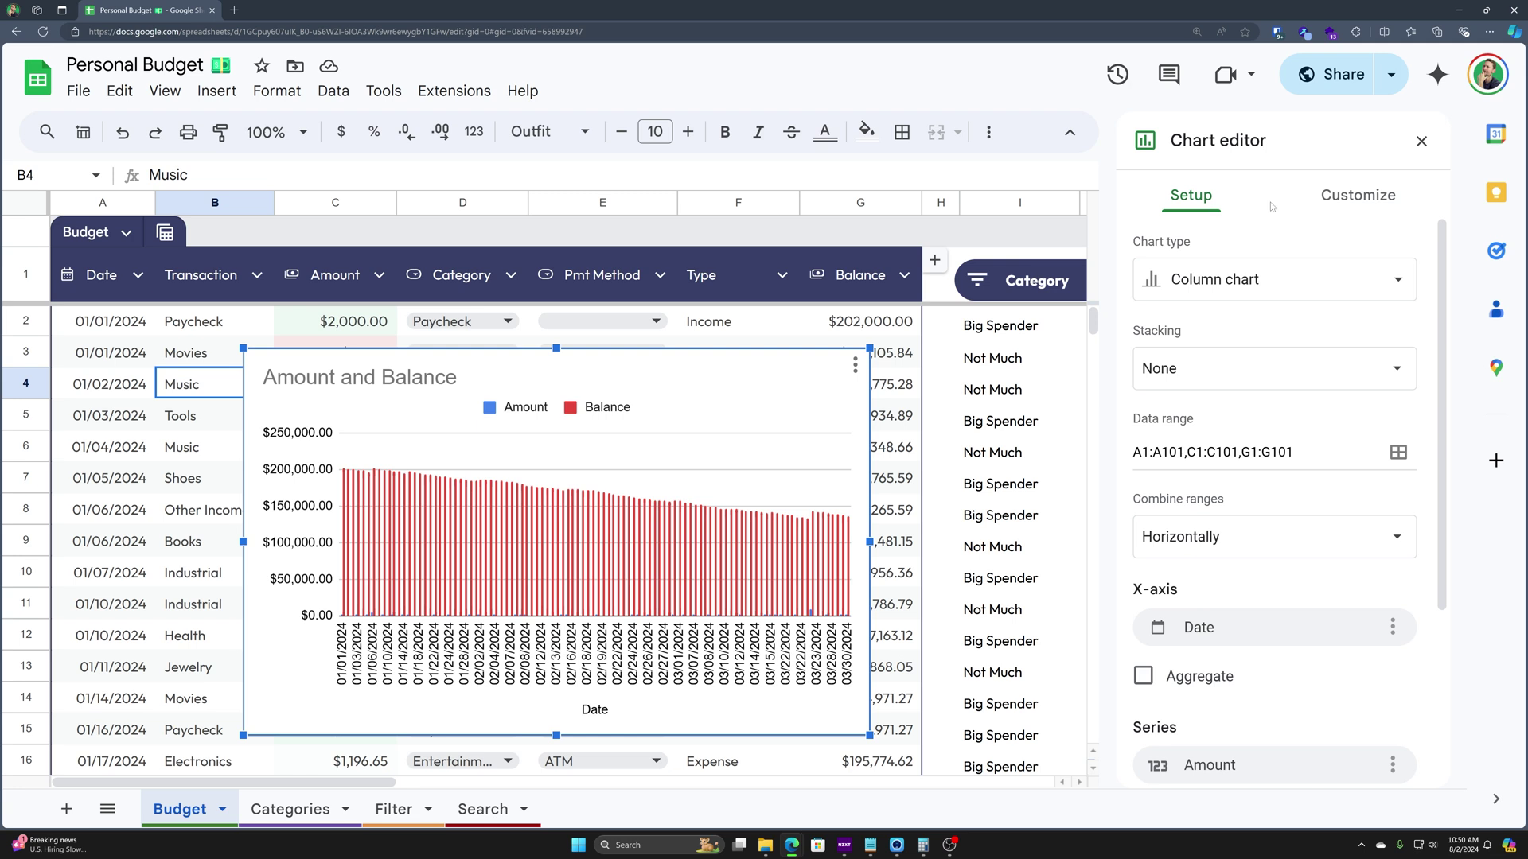
{"action": "left_click", "coordinate": [1337, 204]}
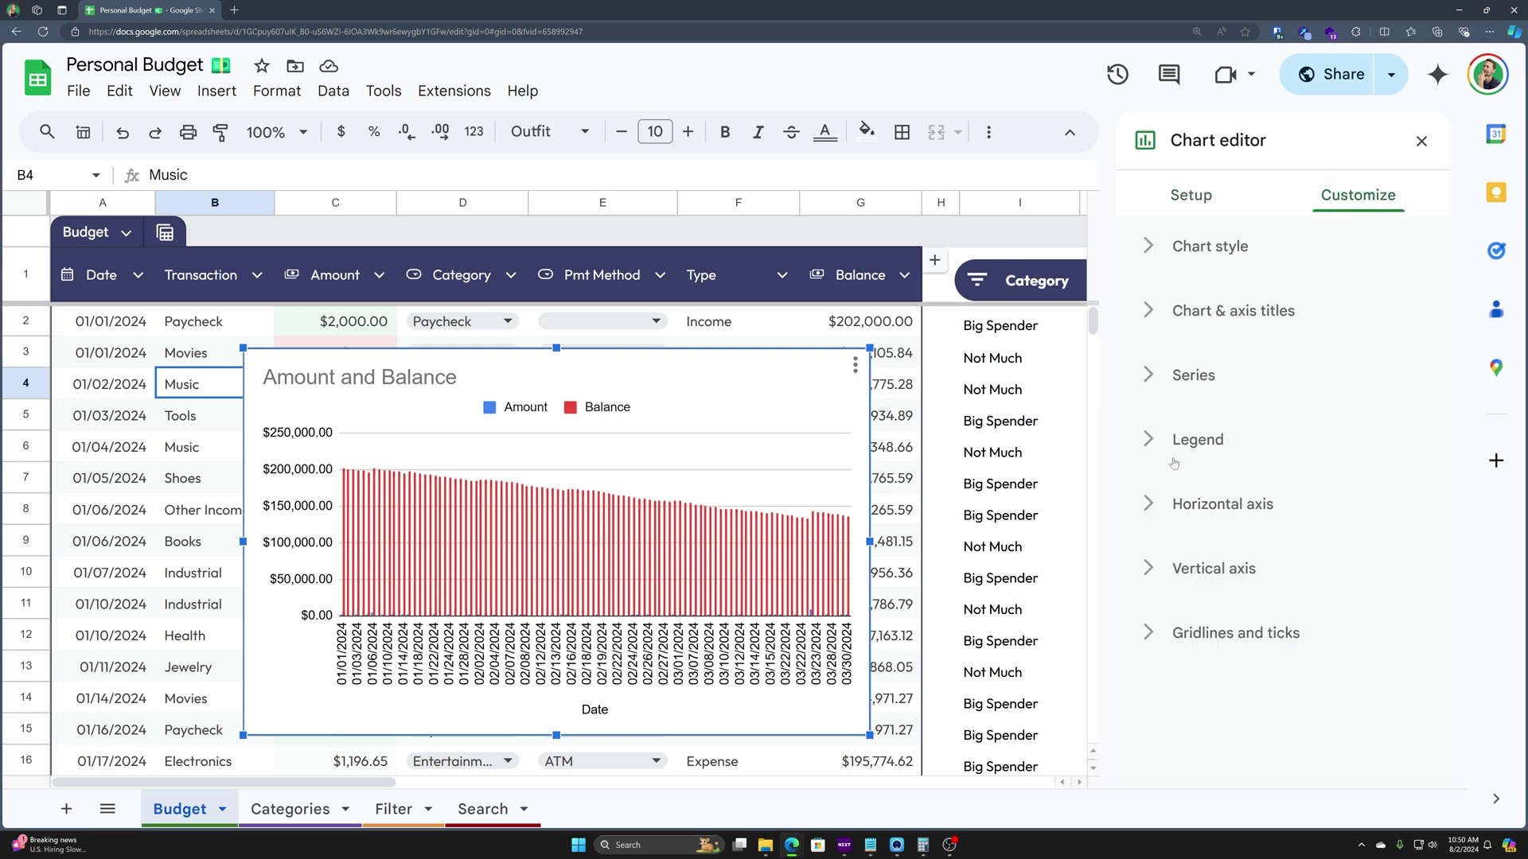
{"action": "left_click", "coordinate": [1188, 201]}
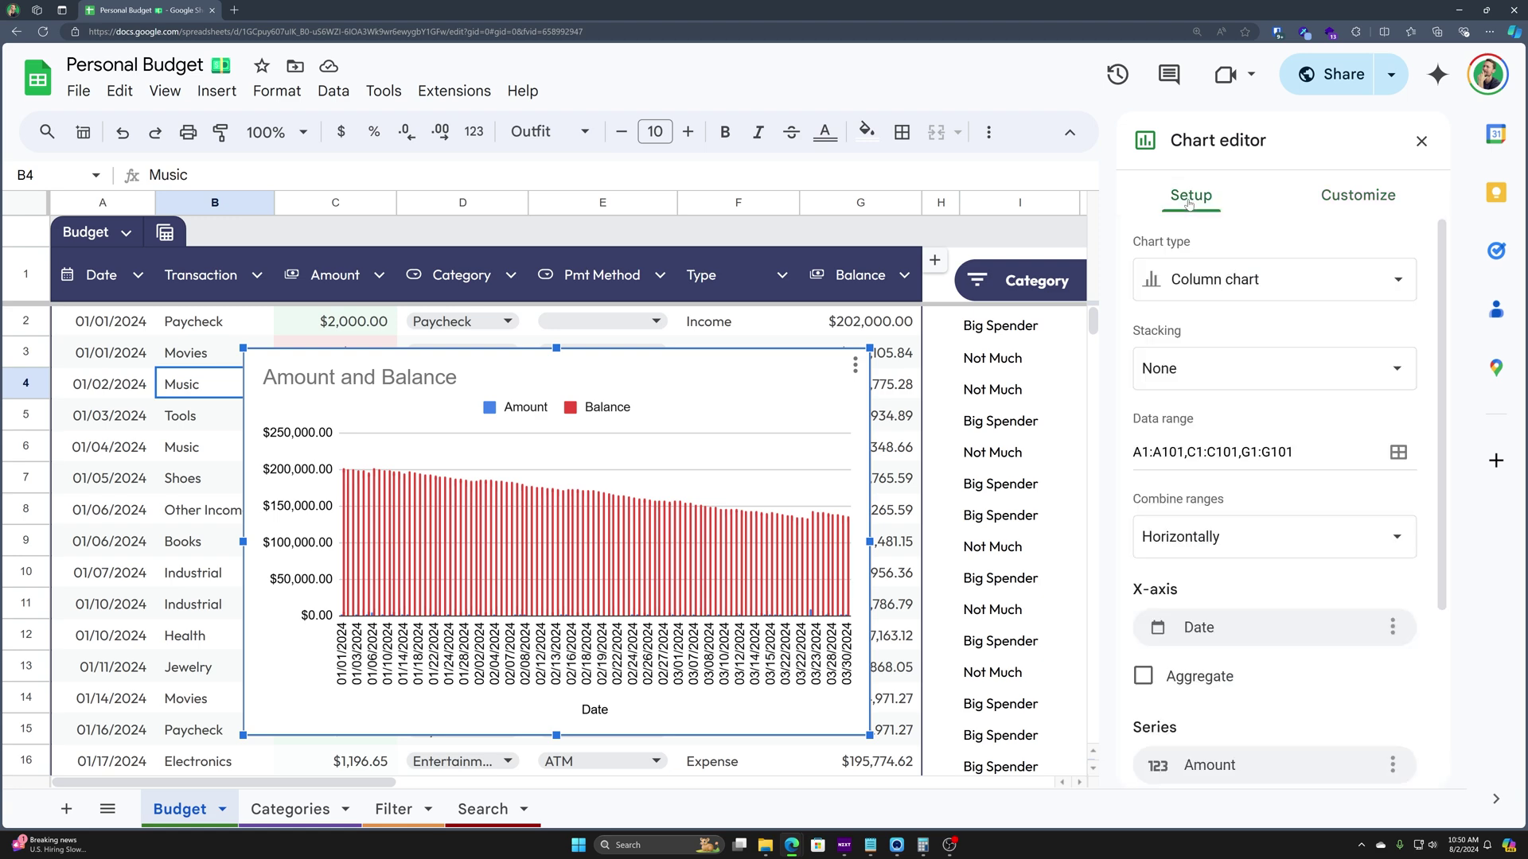
Browse the available chart types and change the column chart to a standard pie chart
{"action": "left_click", "coordinate": [1227, 286]}
{"action": "scroll", "coordinate": [1219, 415], "scroll_direction": "down", "scroll_amount": 3}
{"action": "scroll", "coordinate": [1218, 415], "scroll_direction": "down", "scroll_amount": 5}
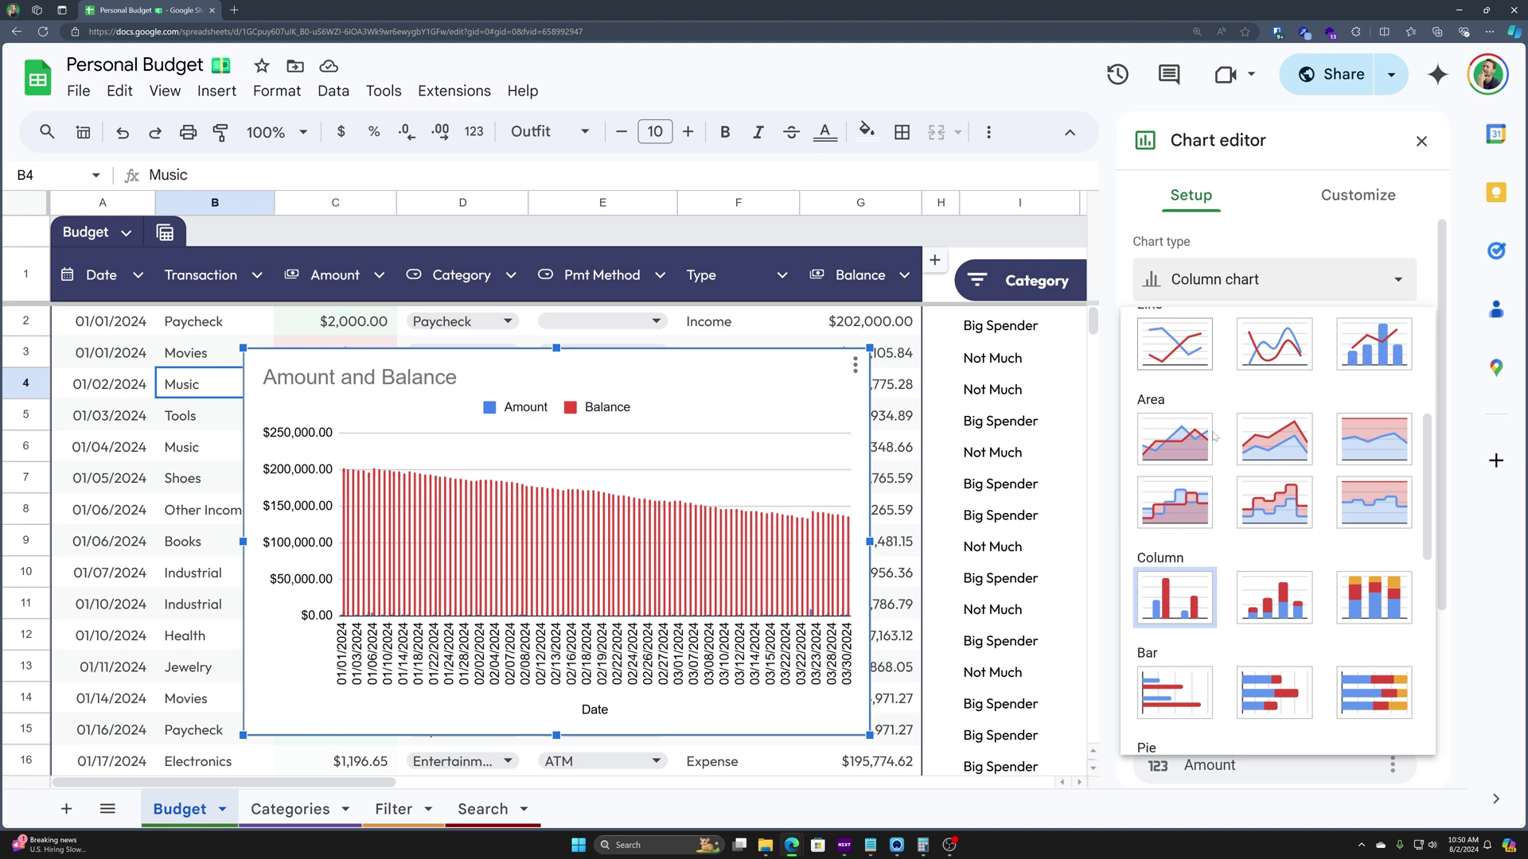
{"action": "scroll", "coordinate": [1193, 390], "scroll_direction": "up", "scroll_amount": 5}
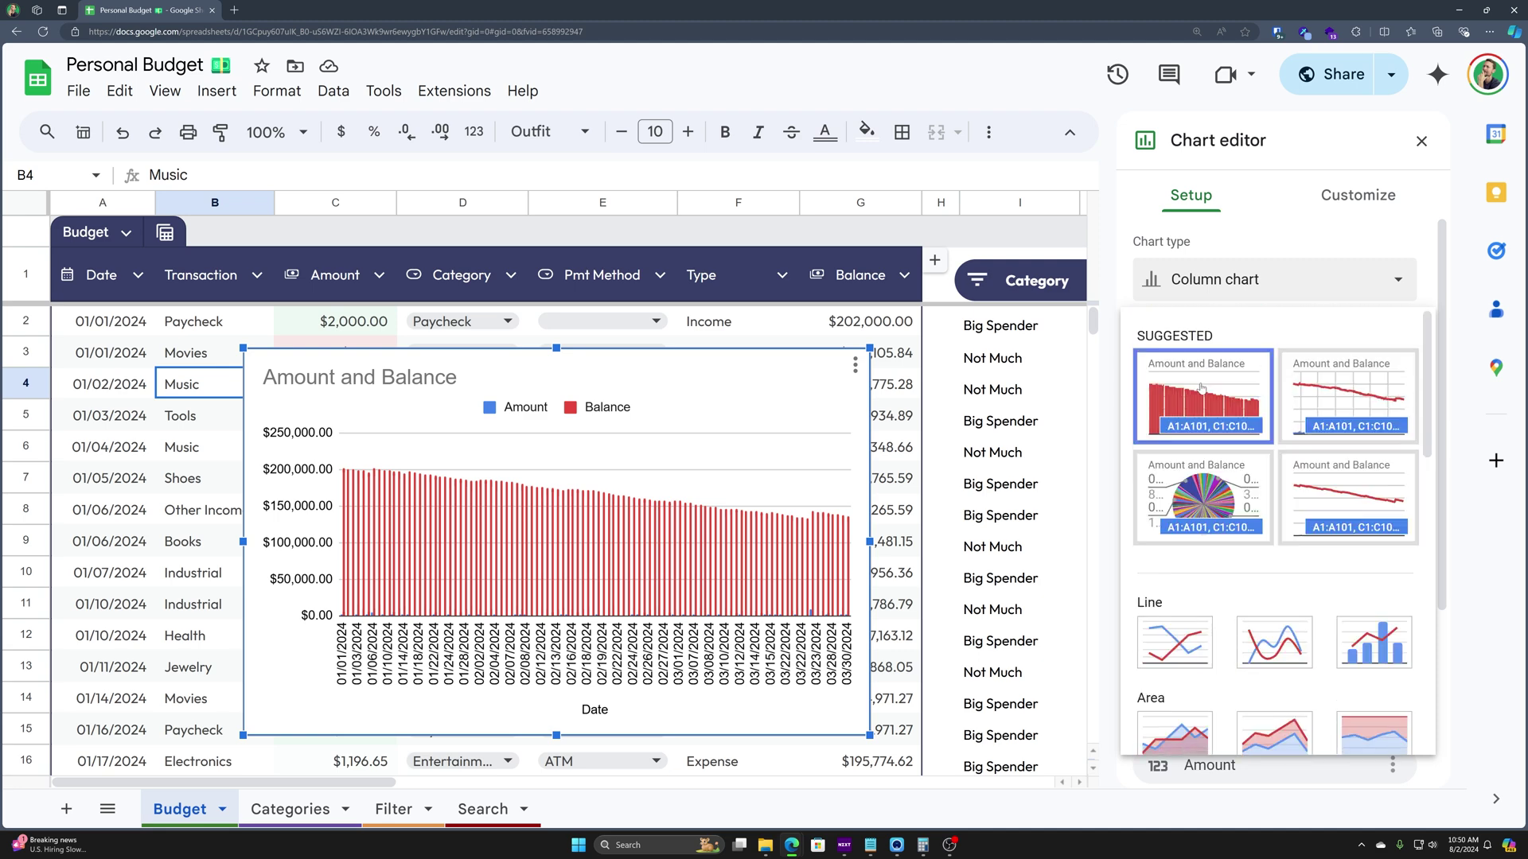
{"action": "scroll", "coordinate": [1225, 430], "scroll_direction": "down", "scroll_amount": 10}
{"action": "scroll", "coordinate": [1253, 462], "scroll_direction": "up", "scroll_amount": 3}
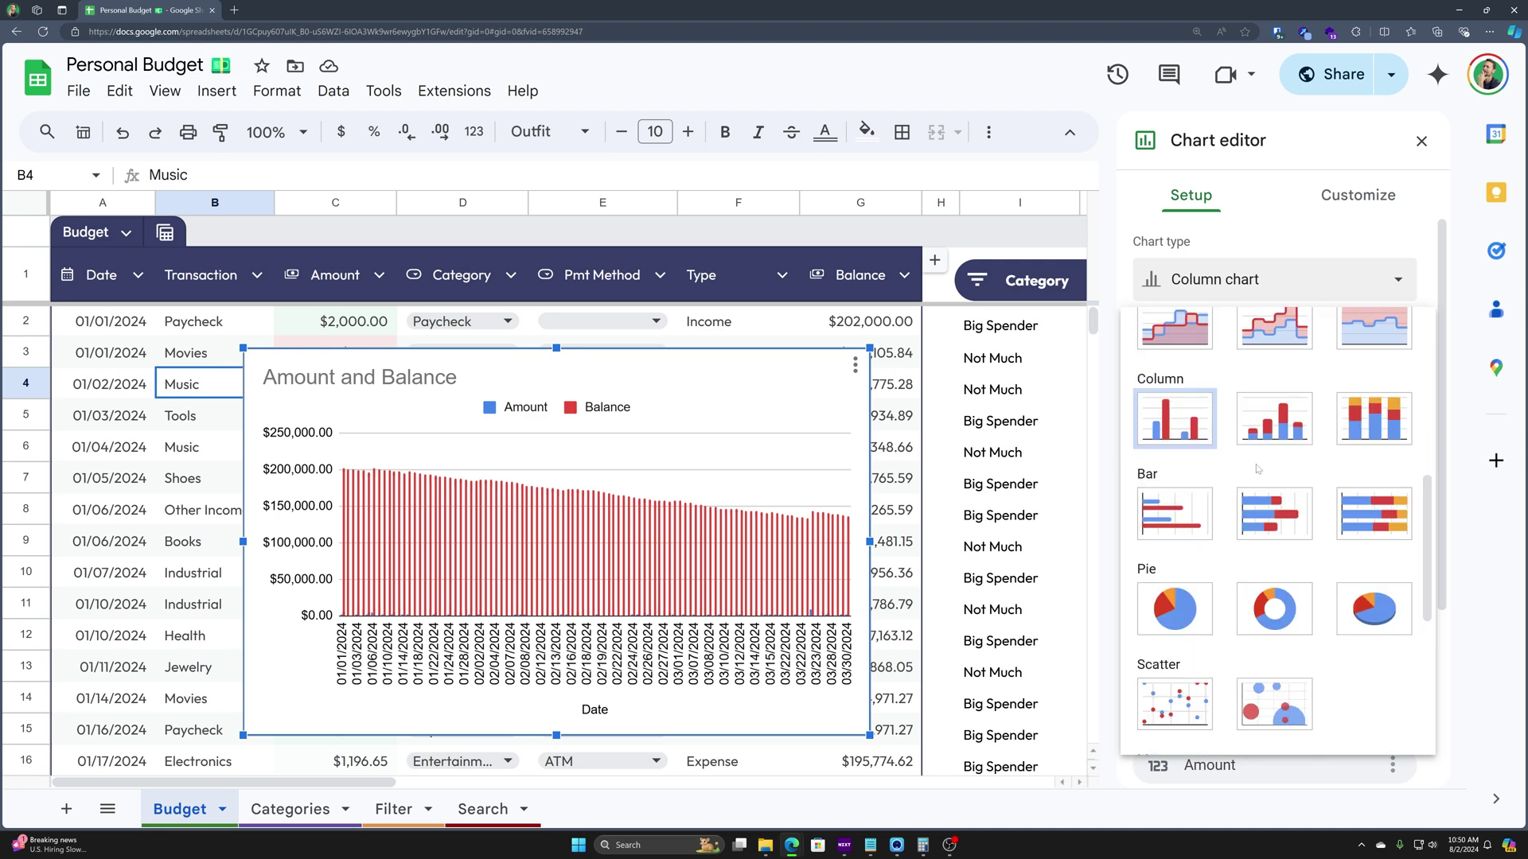
{"action": "scroll", "coordinate": [1242, 446], "scroll_direction": "down", "scroll_amount": 5}
{"action": "scroll", "coordinate": [1241, 414], "scroll_direction": "up", "scroll_amount": 5}
{"action": "scroll", "coordinate": [1272, 398], "scroll_direction": "down", "scroll_amount": 3}
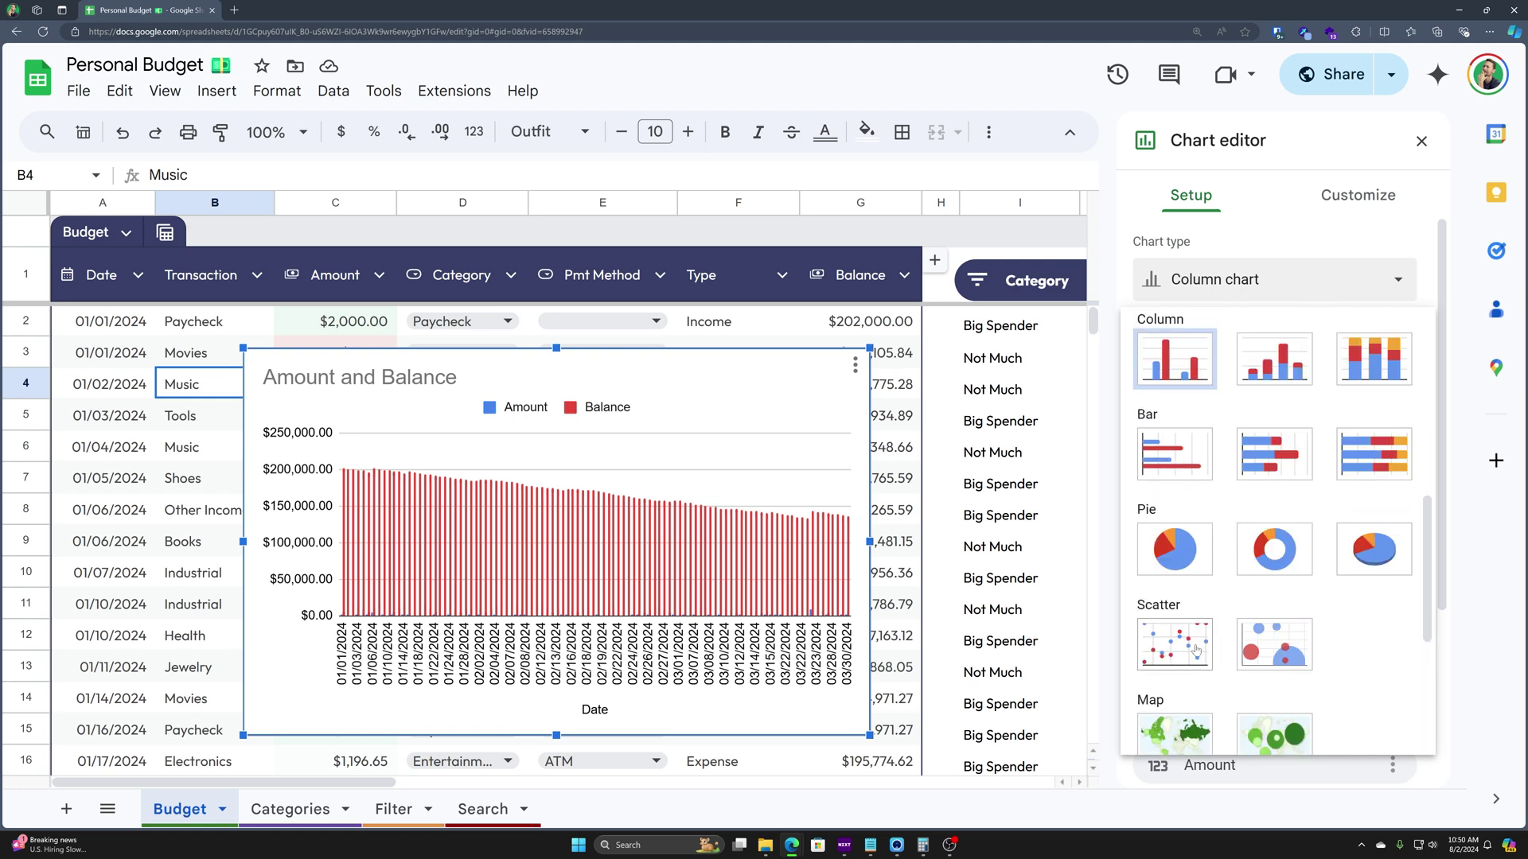
{"action": "left_click", "coordinate": [1173, 547]}
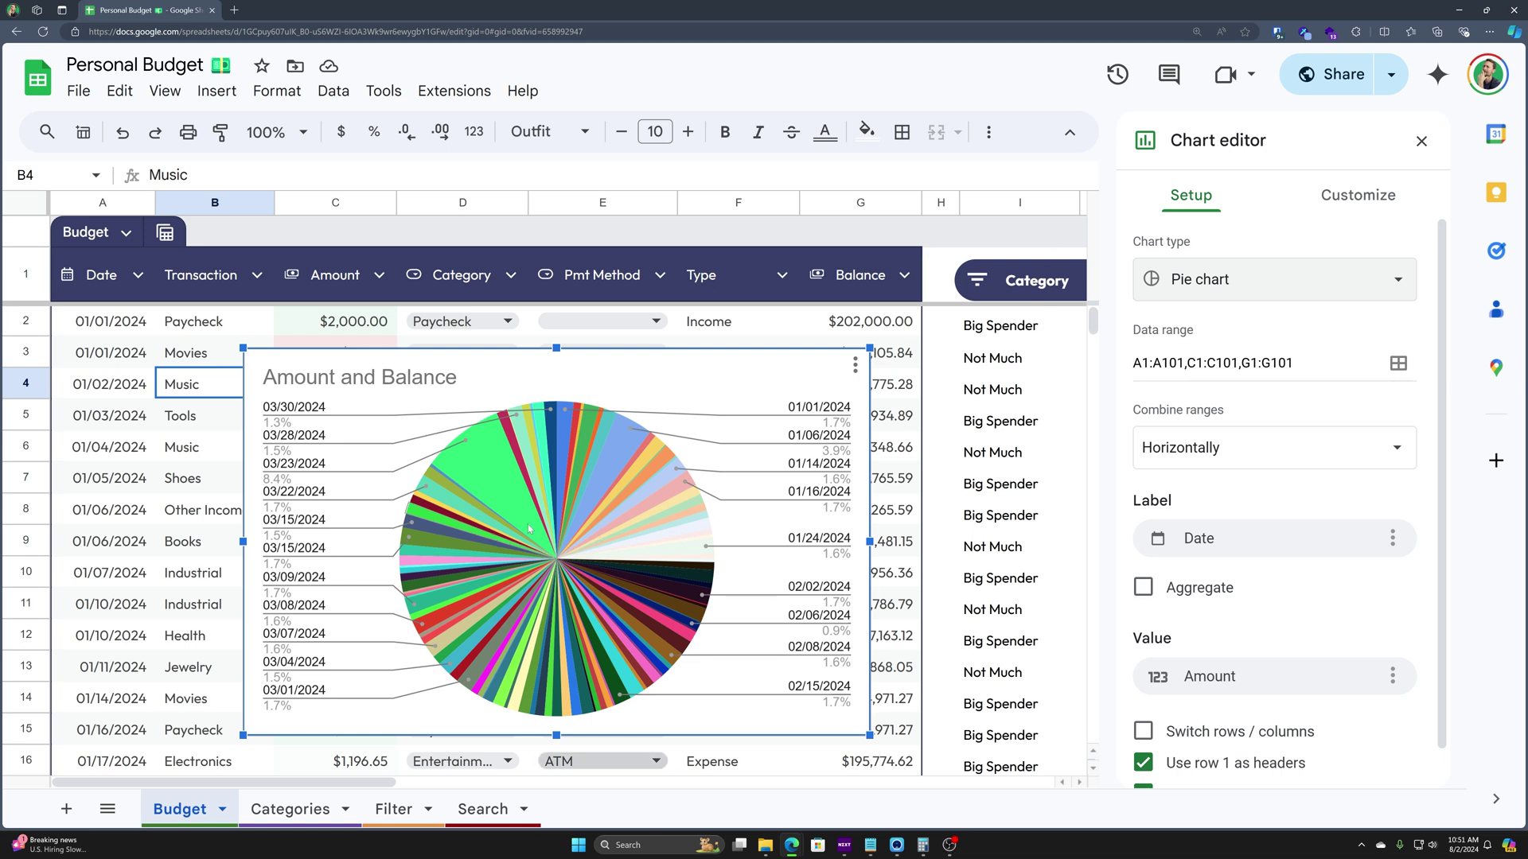
Set the pie chart's data range to A1:G101 so it covers all the table's columns
{"action": "left_click", "coordinate": [1311, 359]}
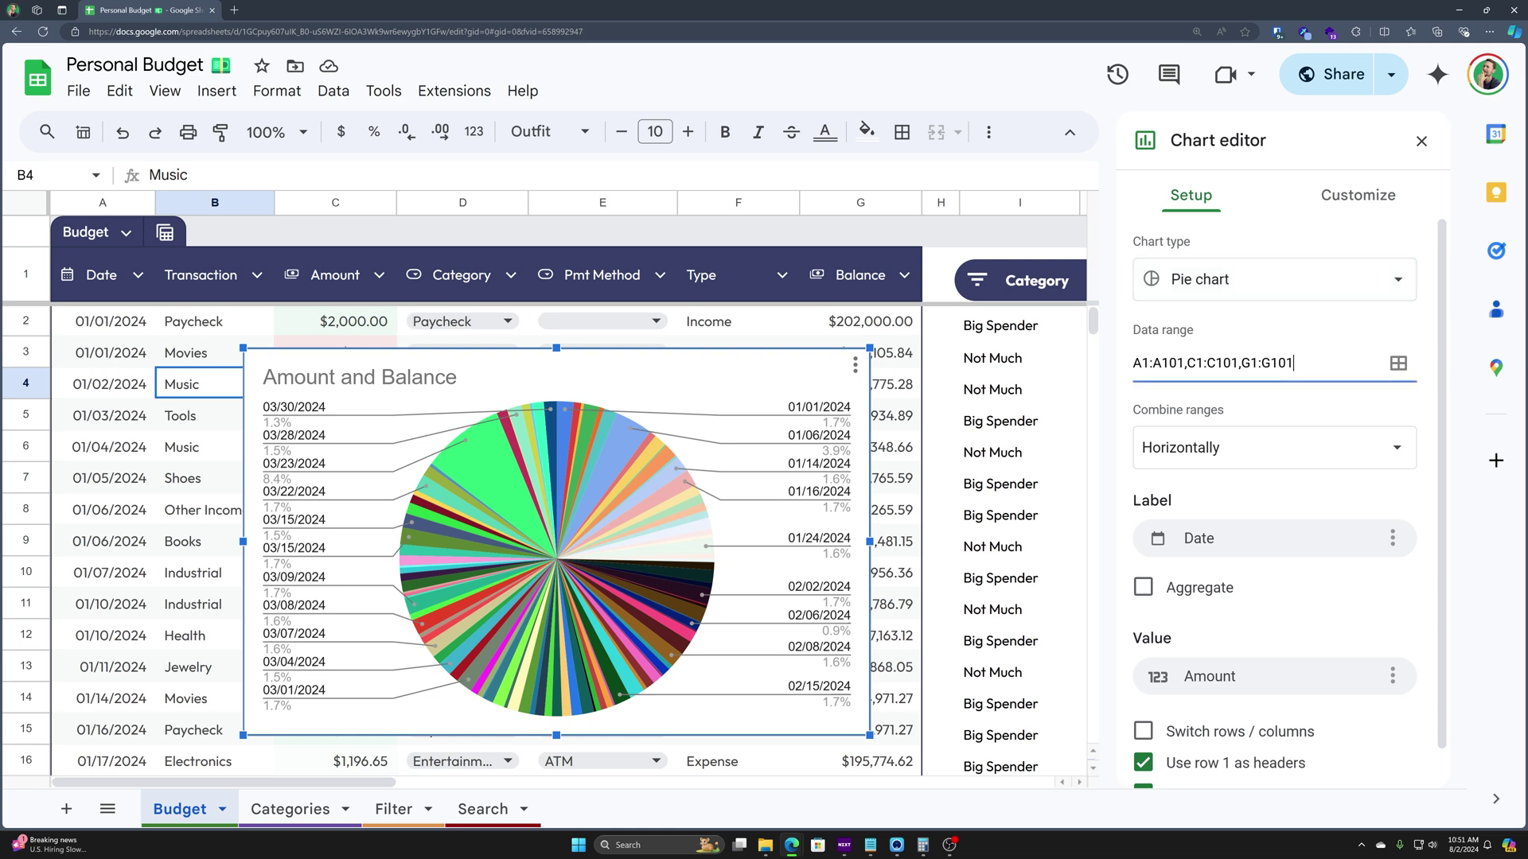
{"action": "left_click_drag", "start_coordinate": [1296, 362], "coordinate": [1131, 364]}
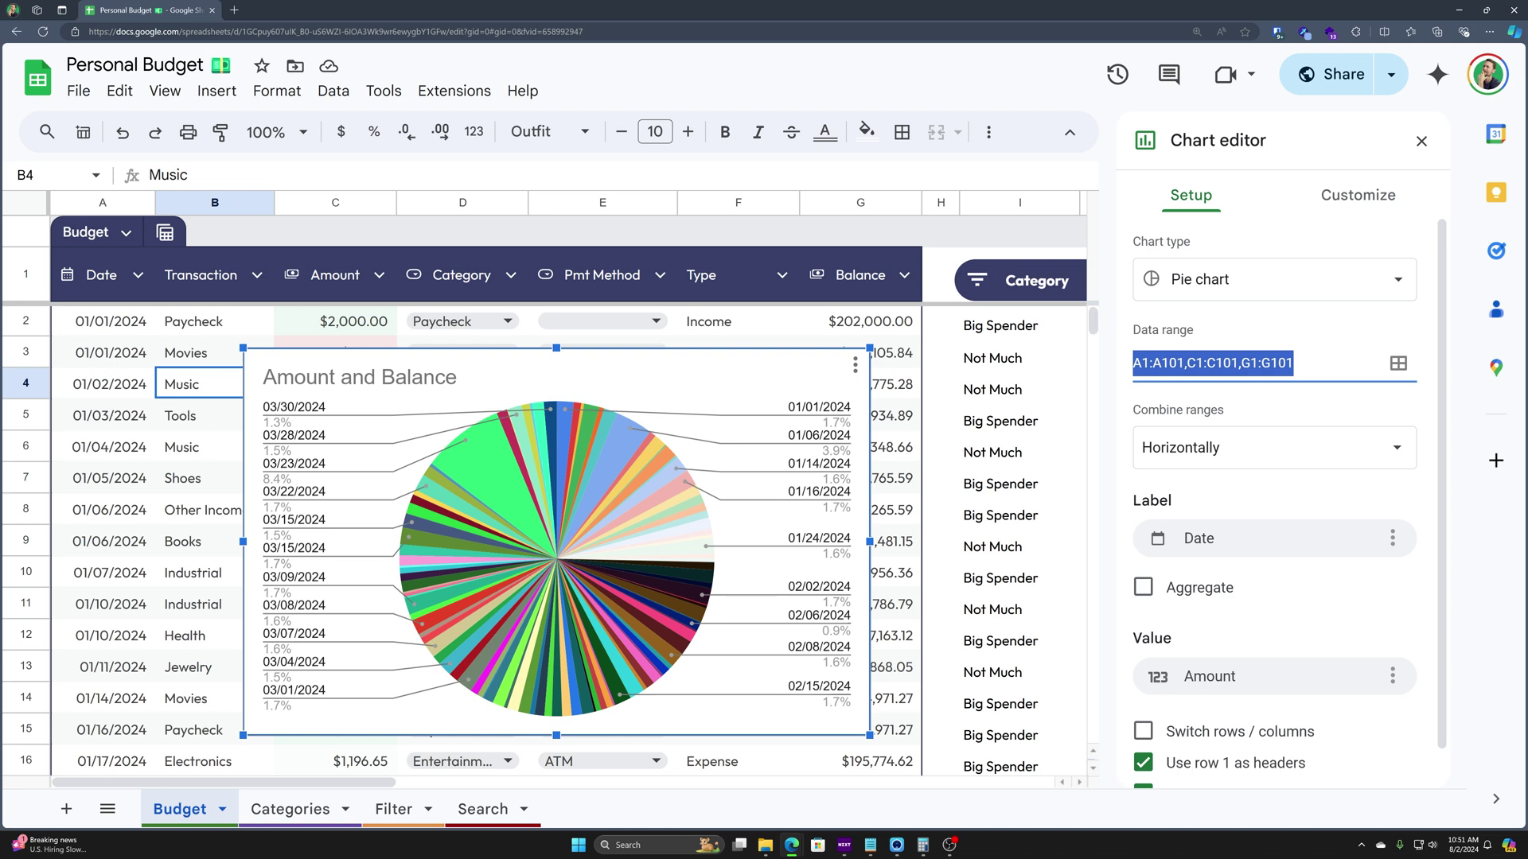
{"action": "left_click", "coordinate": [1250, 364]}
{"action": "left_click_drag", "start_coordinate": [1293, 363], "coordinate": [1159, 352]}
{"action": "type", "text": "G"}
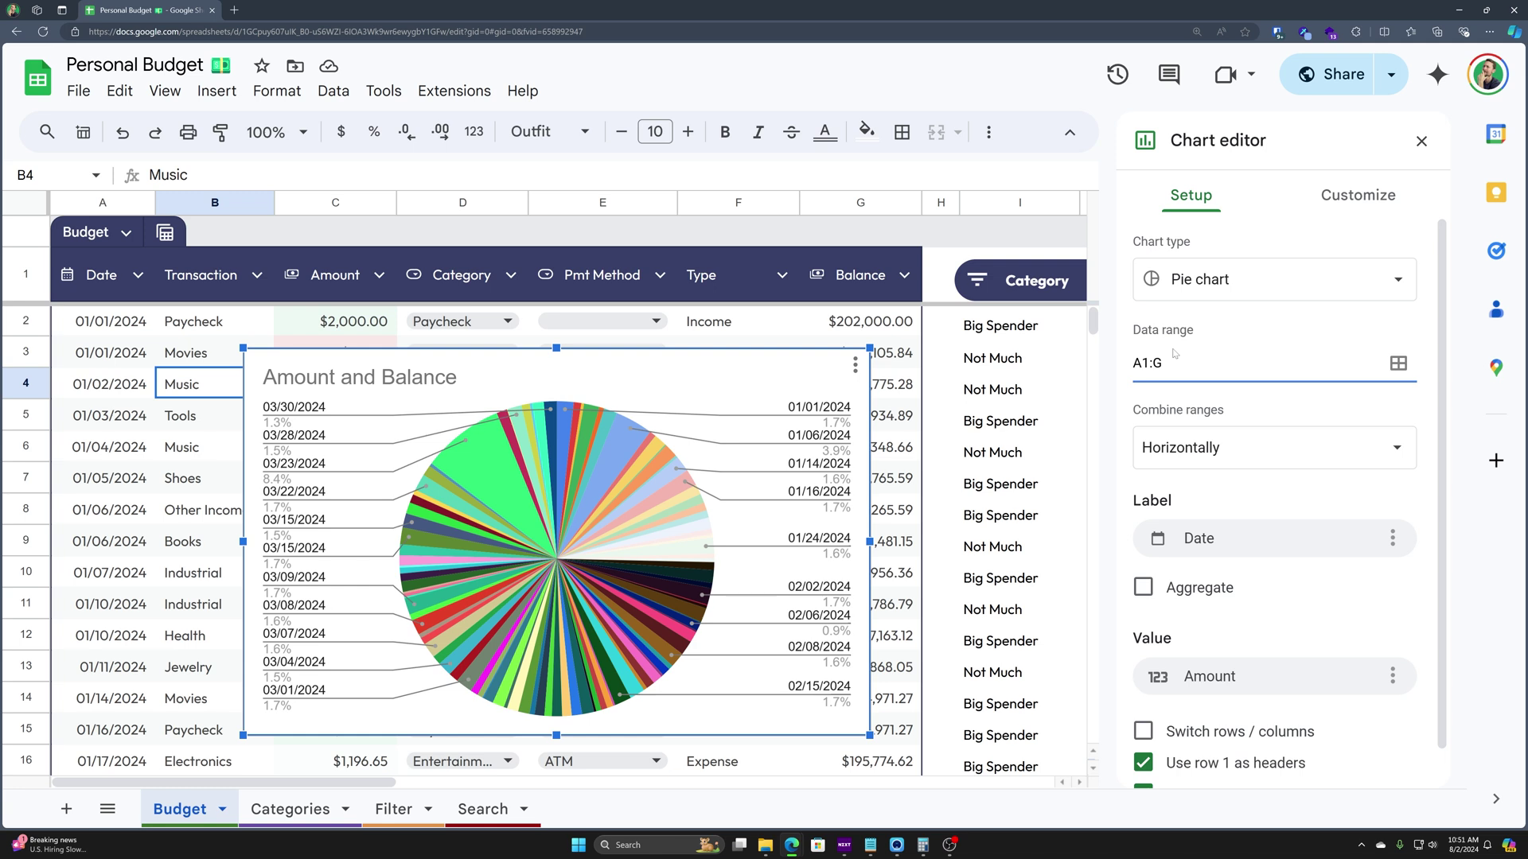
{"action": "key", "text": "Tab"}
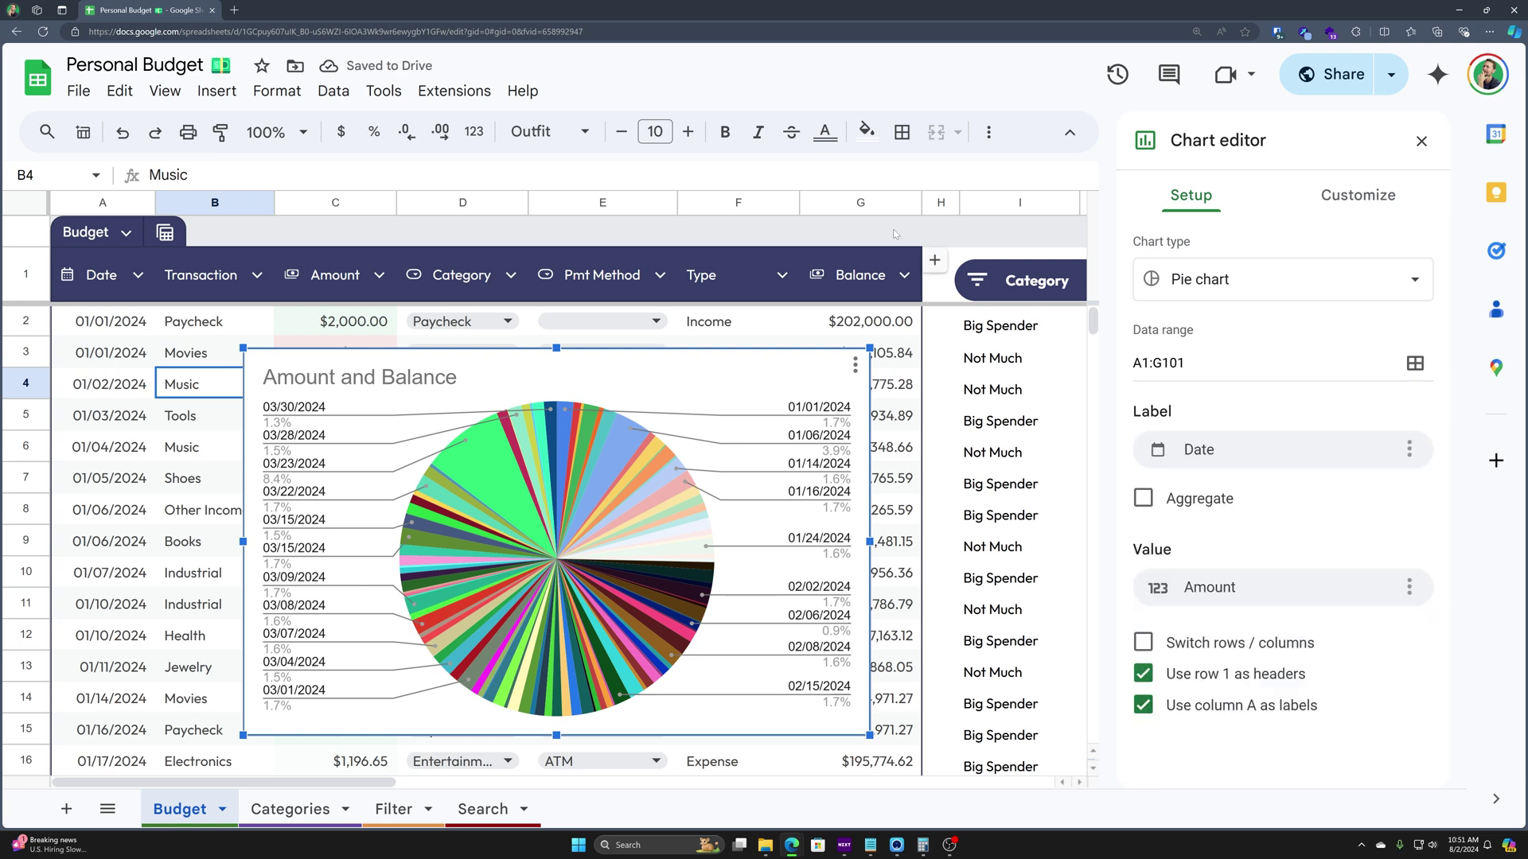
Highlight columns A through G to view the charted range, and reopen the pie chart for editing
{"action": "left_click_drag", "start_coordinate": [863, 202], "coordinate": [92, 199]}
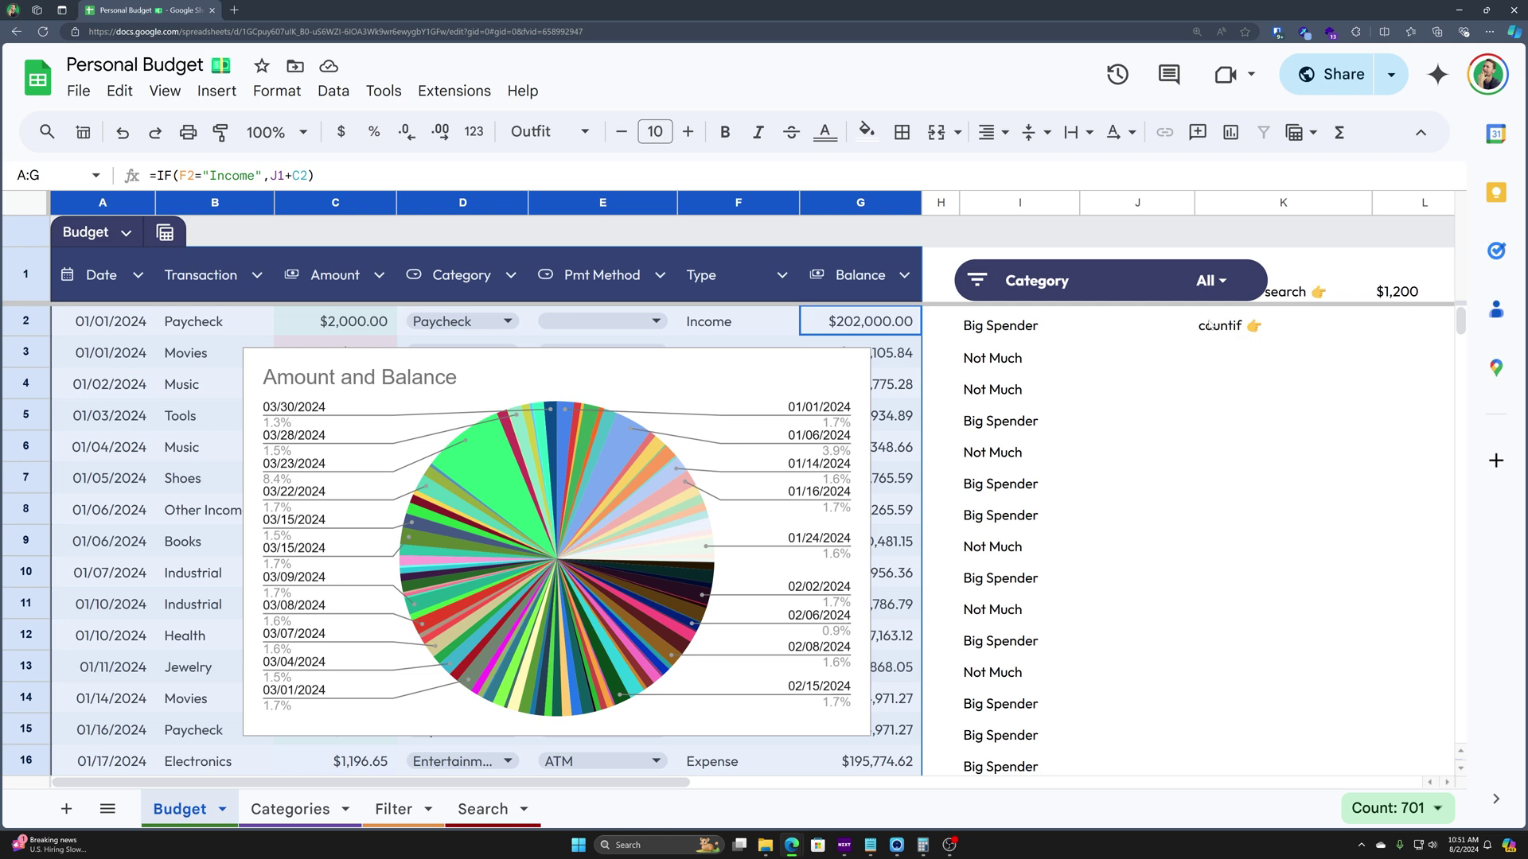
{"action": "left_click", "coordinate": [720, 375]}
{"action": "left_click", "coordinate": [854, 366]}
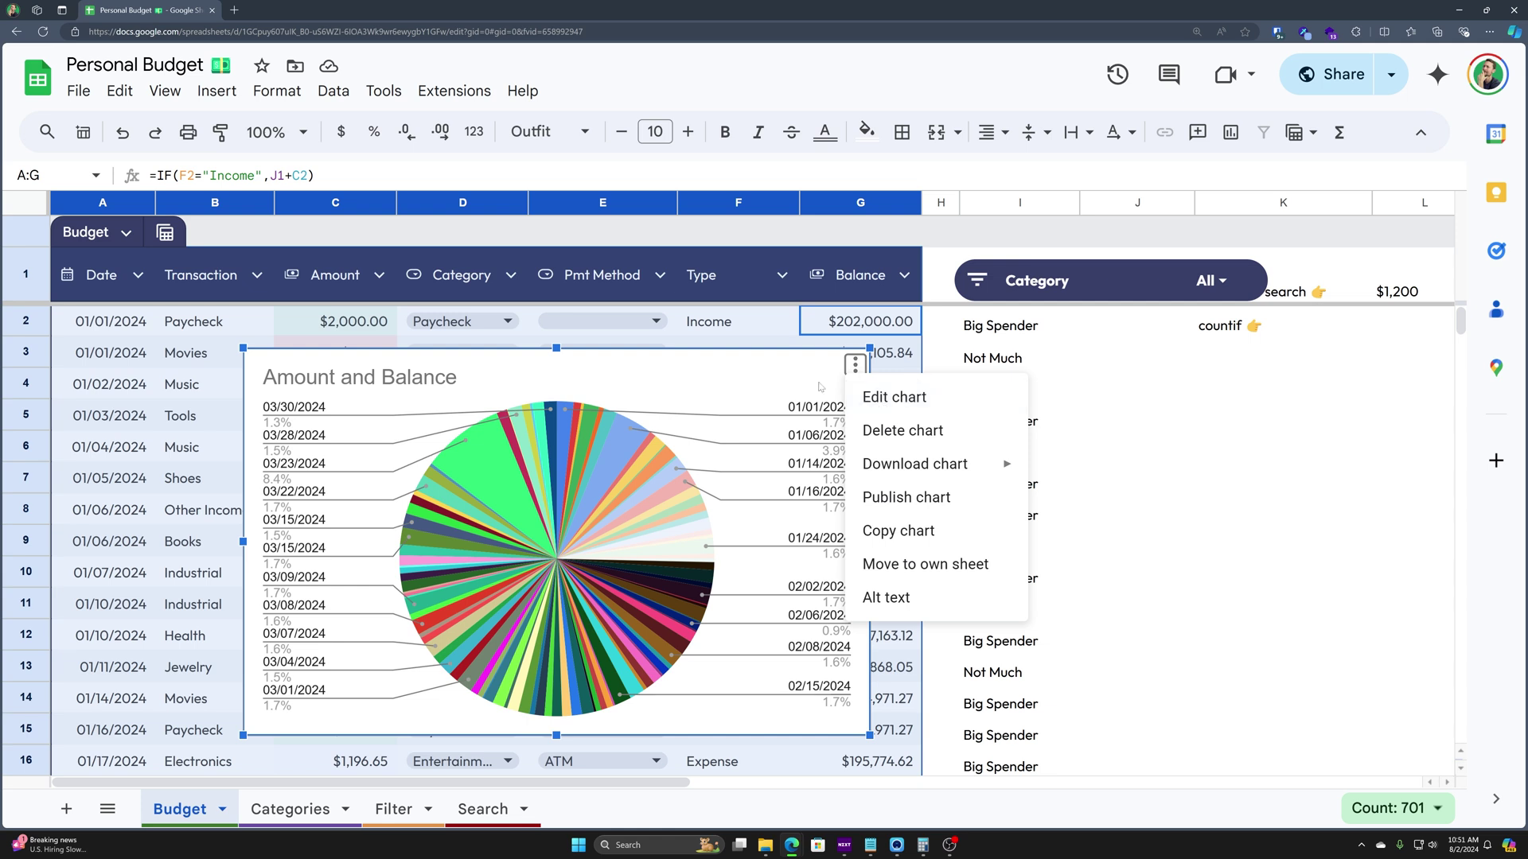
{"action": "left_click", "coordinate": [748, 383]}
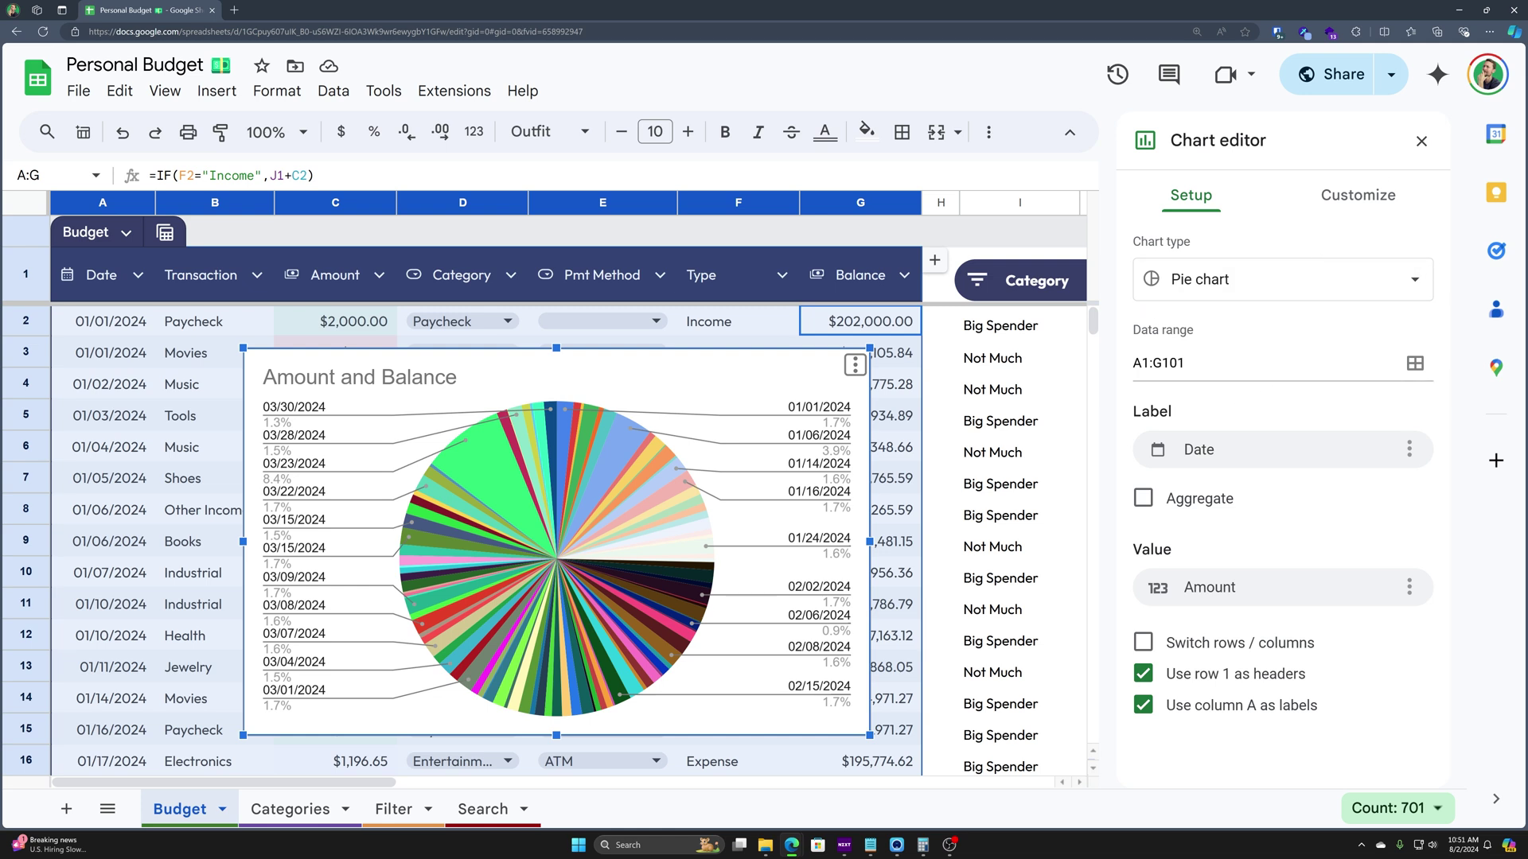
Try Category and Amount in turn as the pie chart's label
{"action": "left_click", "coordinate": [1247, 452]}
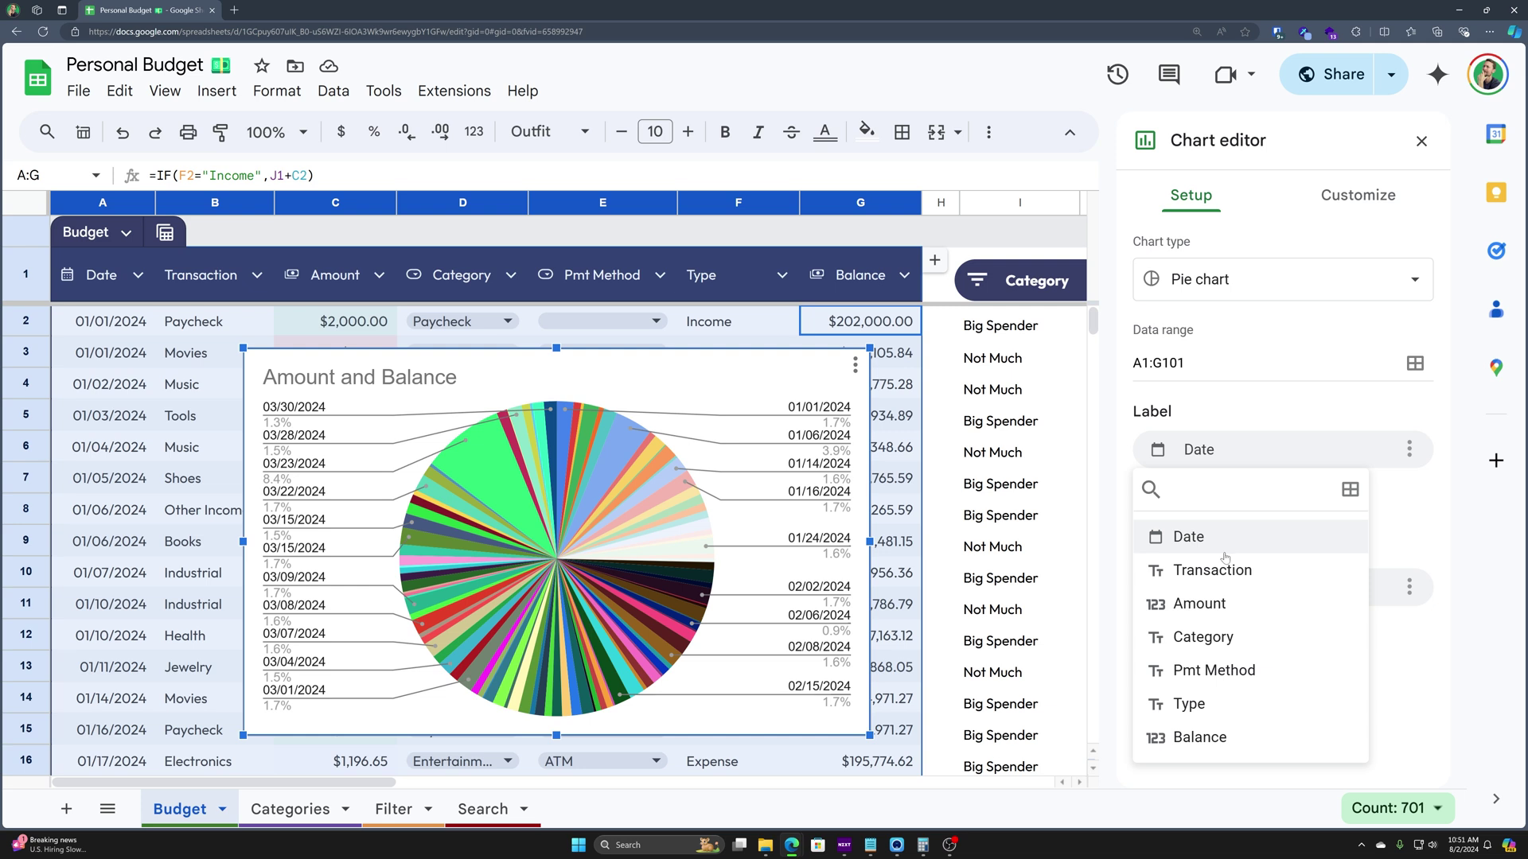
{"action": "left_click", "coordinate": [1215, 637]}
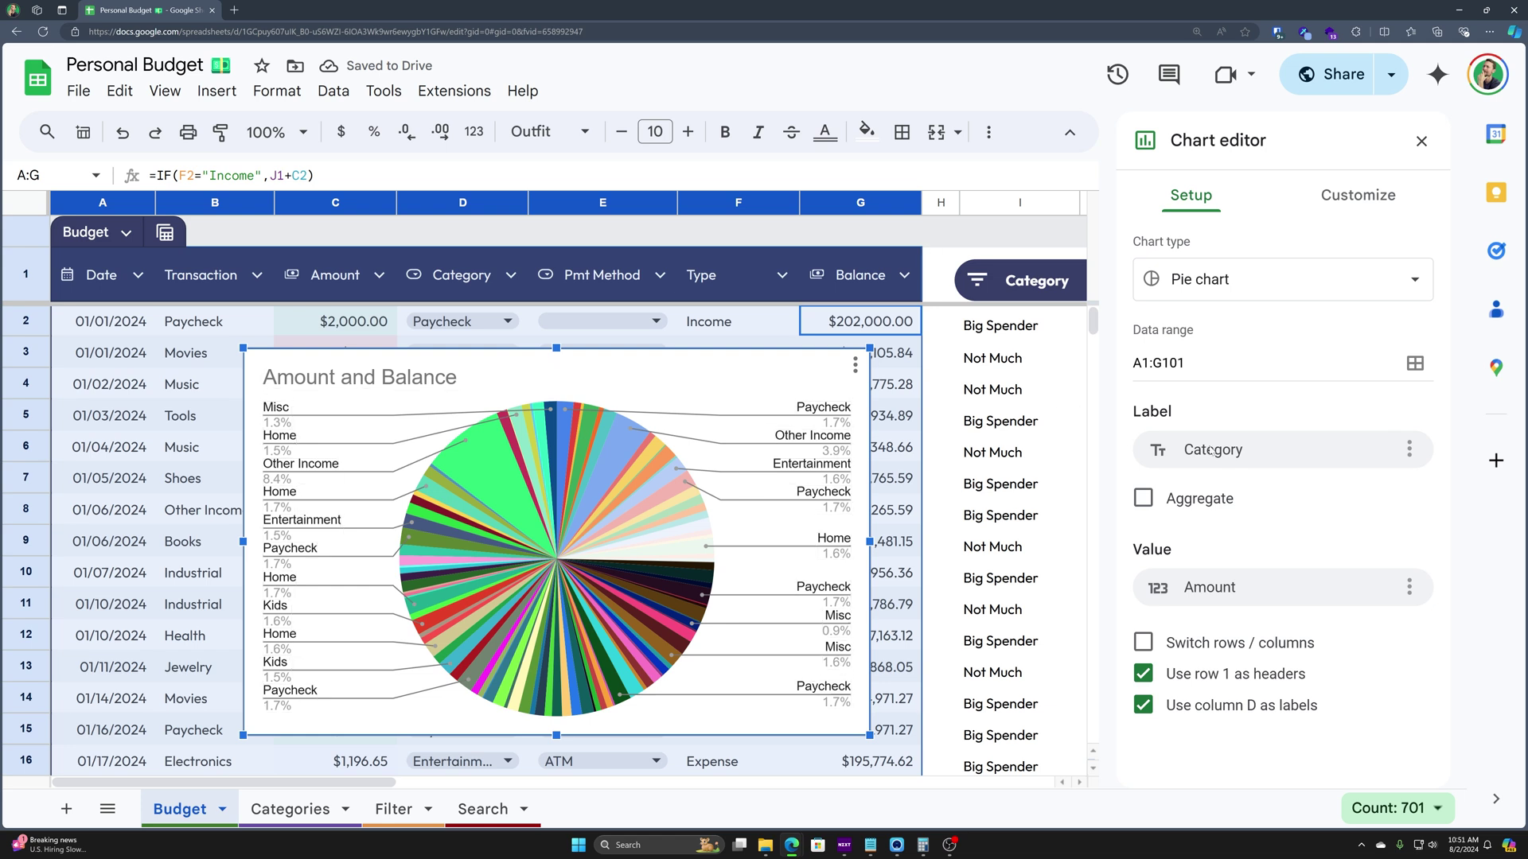
{"action": "left_click", "coordinate": [1249, 458]}
{"action": "left_click", "coordinate": [1213, 601]}
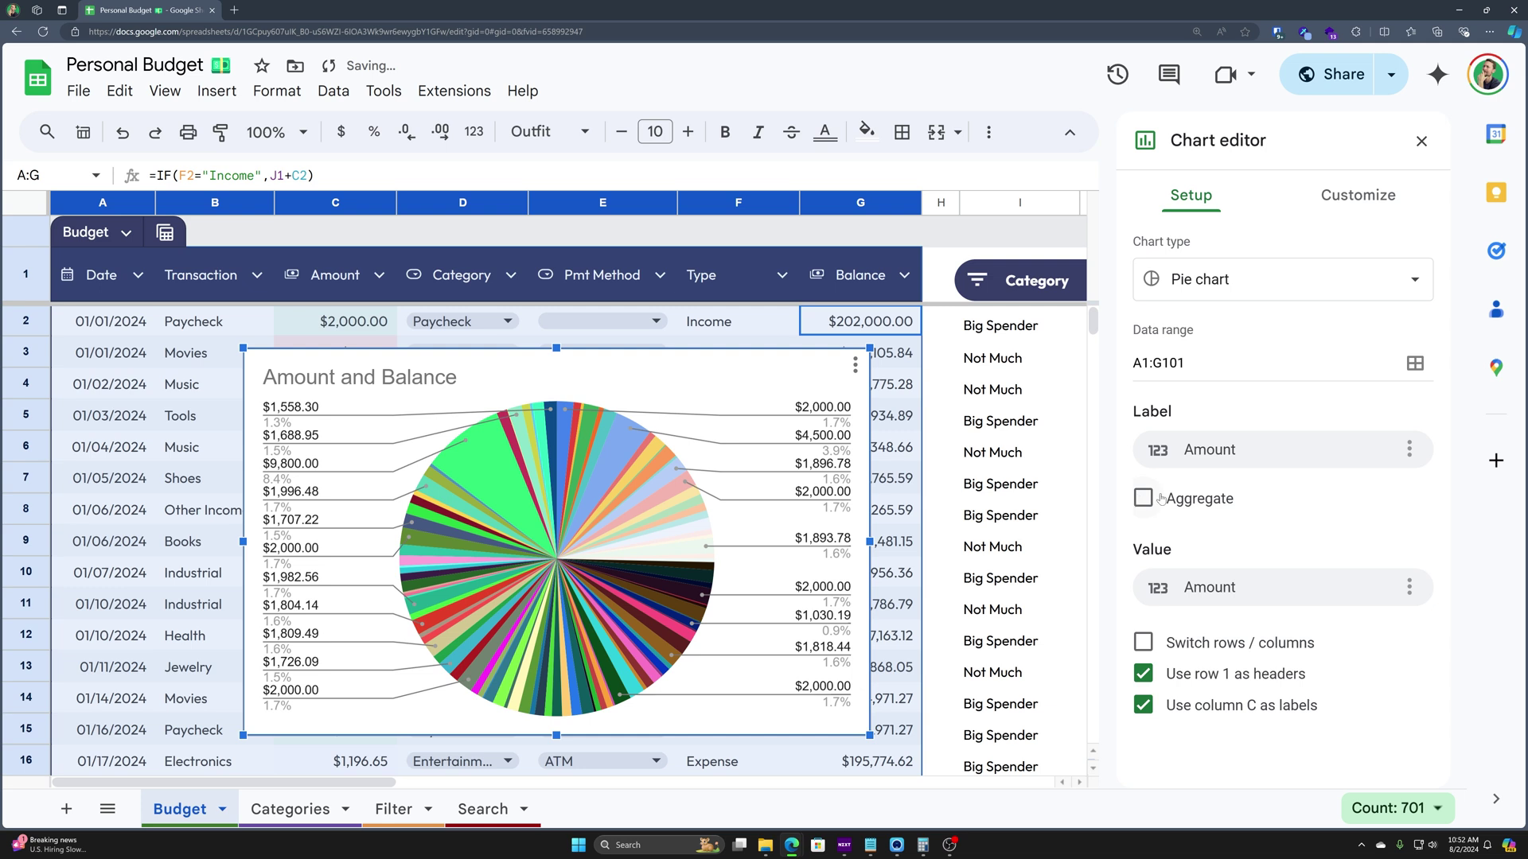
Set the pie chart's label to Type with aggregated values, and shift the chart slightly down and to the right
{"action": "left_click", "coordinate": [1305, 462]}
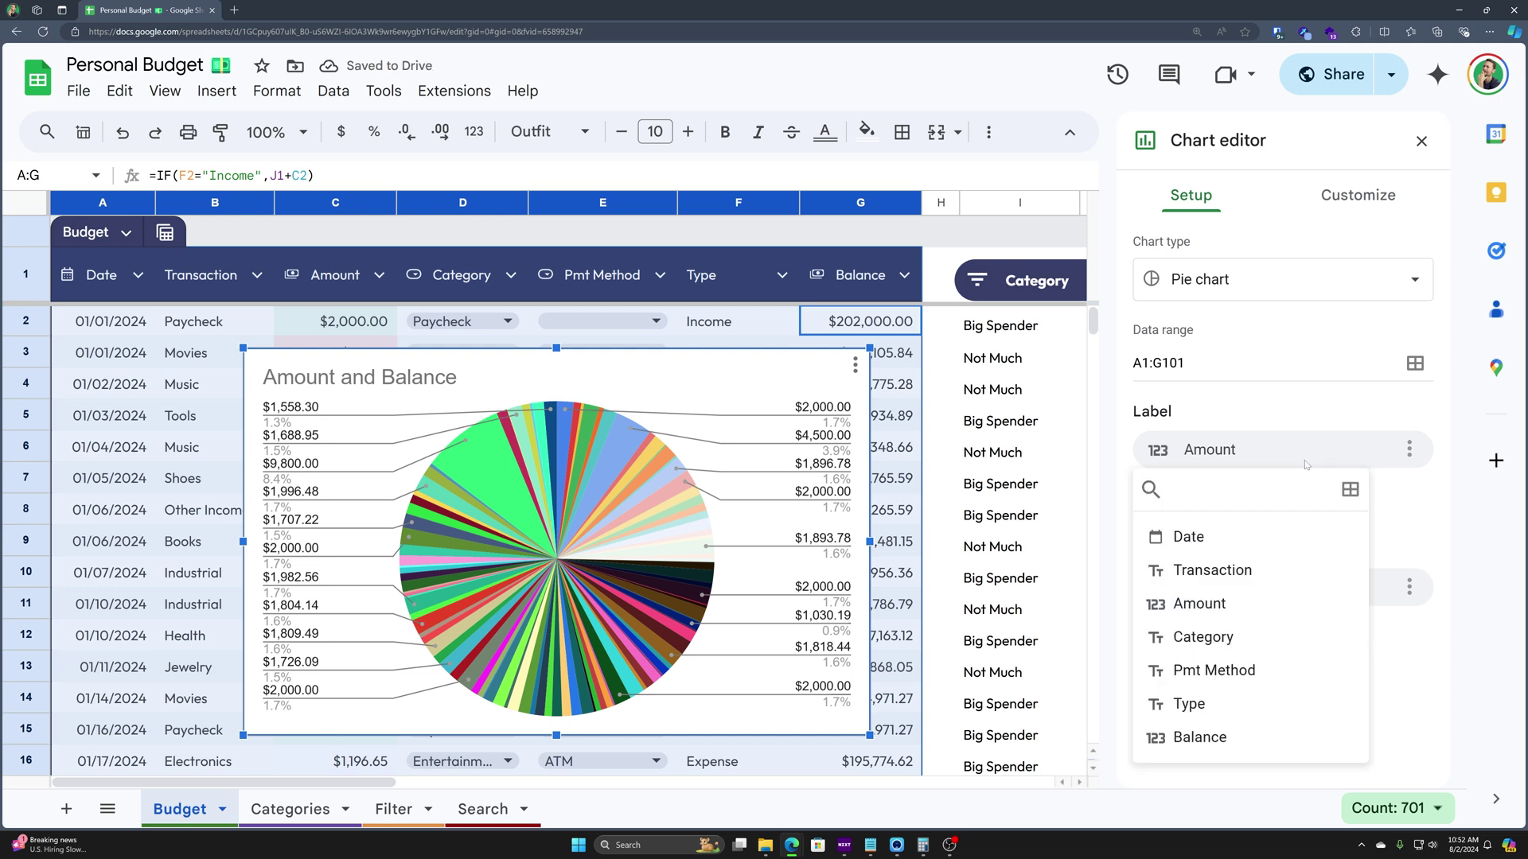
{"action": "left_click", "coordinate": [1188, 706]}
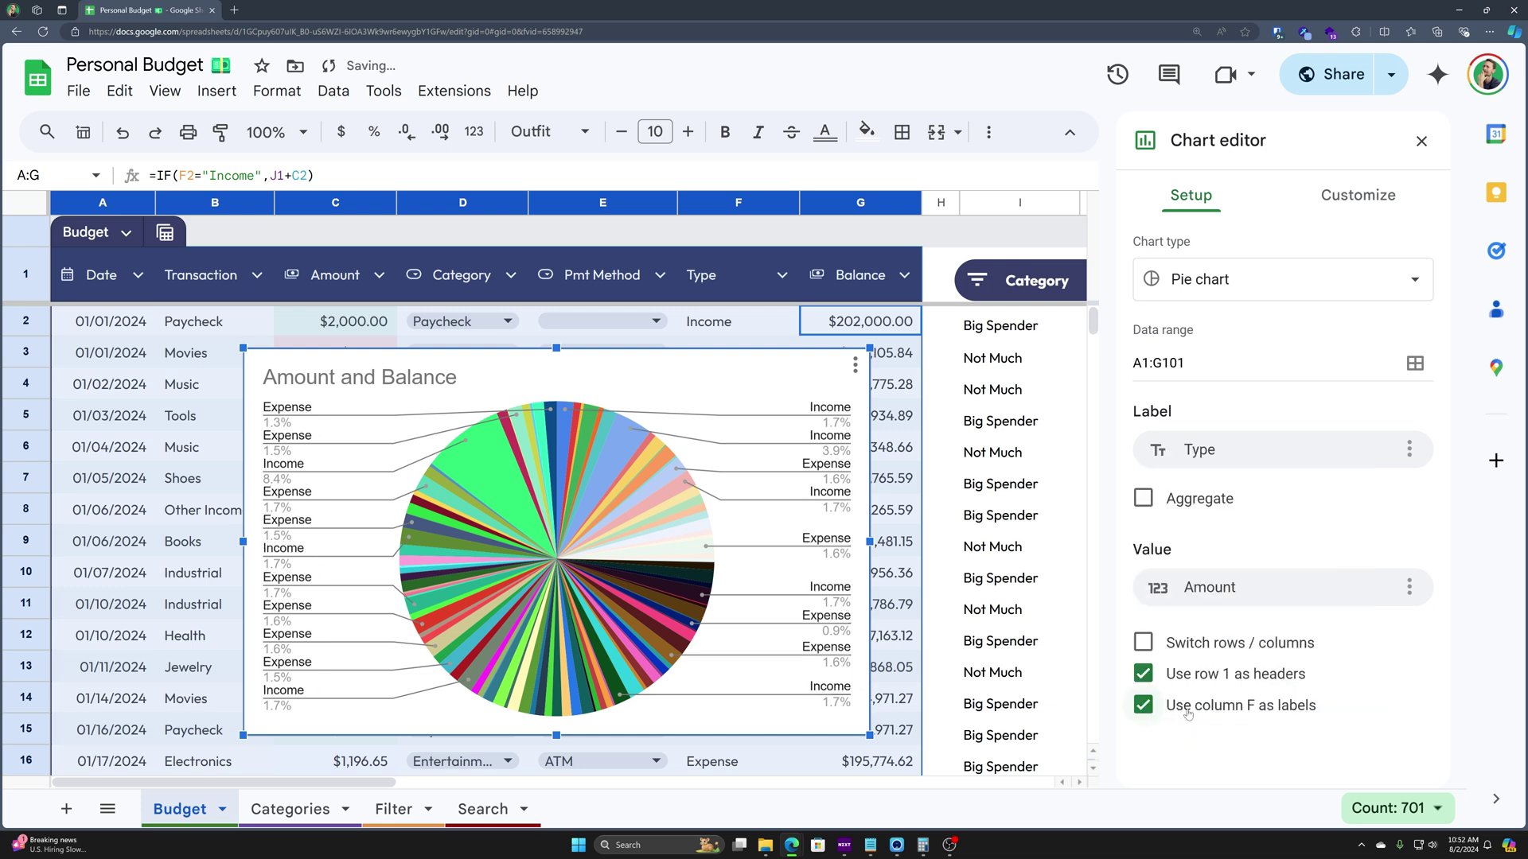
{"action": "left_click_drag", "start_coordinate": [795, 365], "coordinate": [756, 371]}
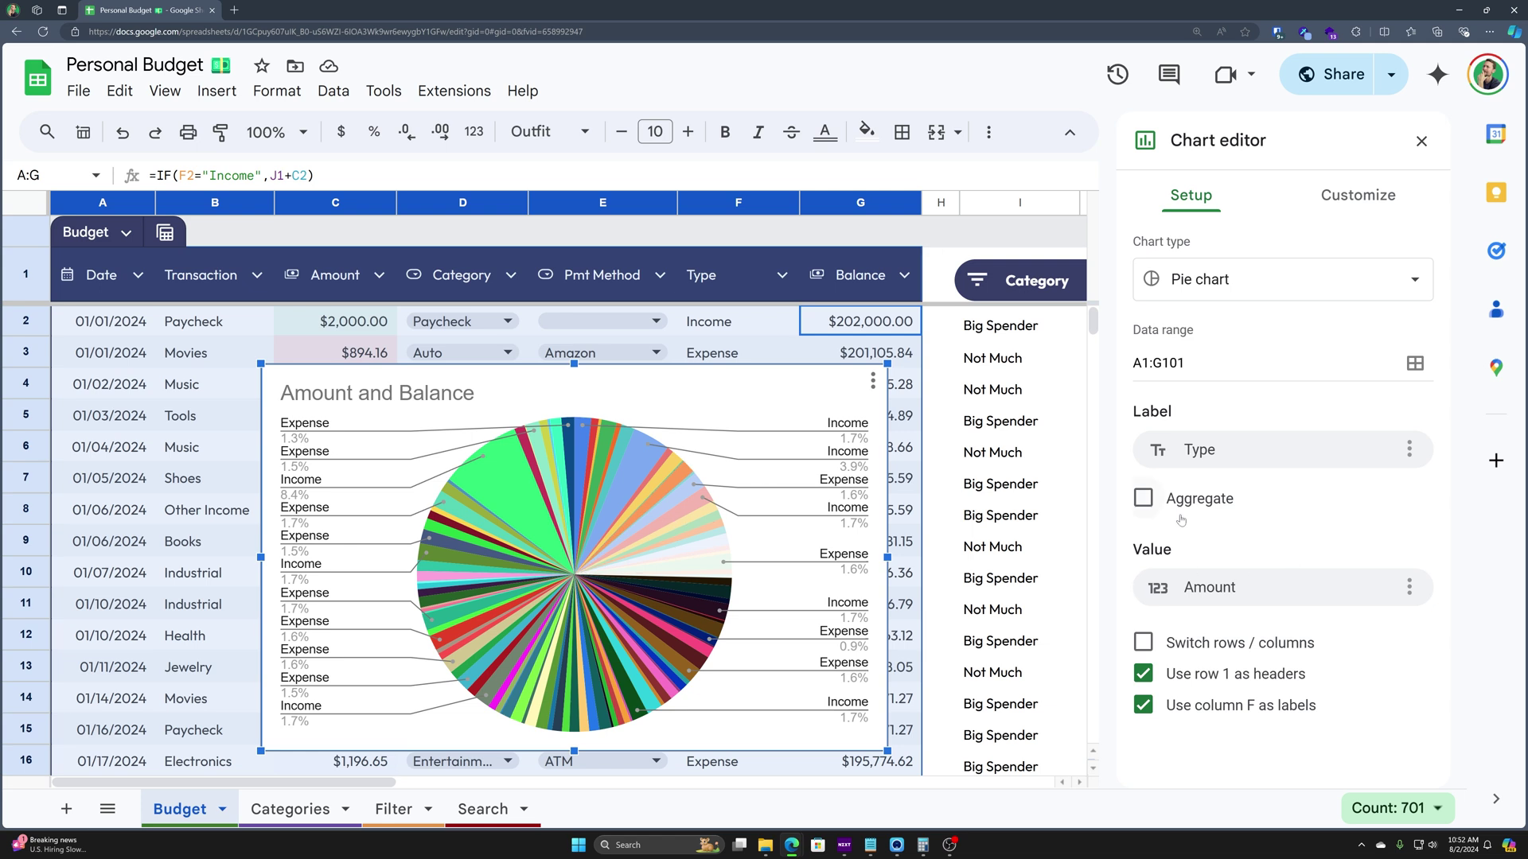
{"action": "left_click", "coordinate": [1141, 498]}
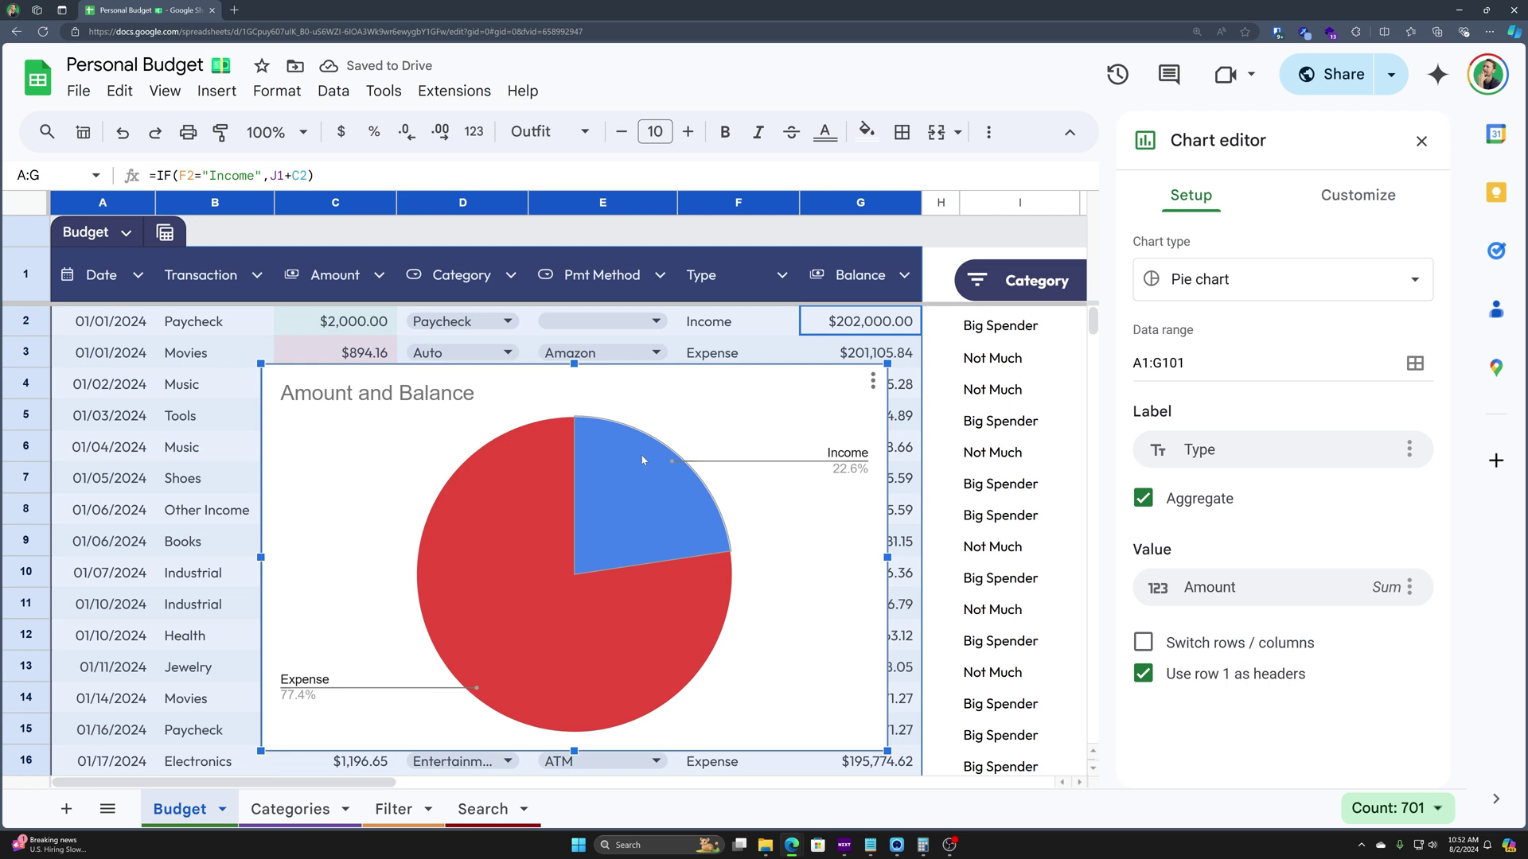
Nudge the chart slightly to the left and recolor the Expense slice a darker brick red
{"action": "double_click", "coordinate": [643, 479]}
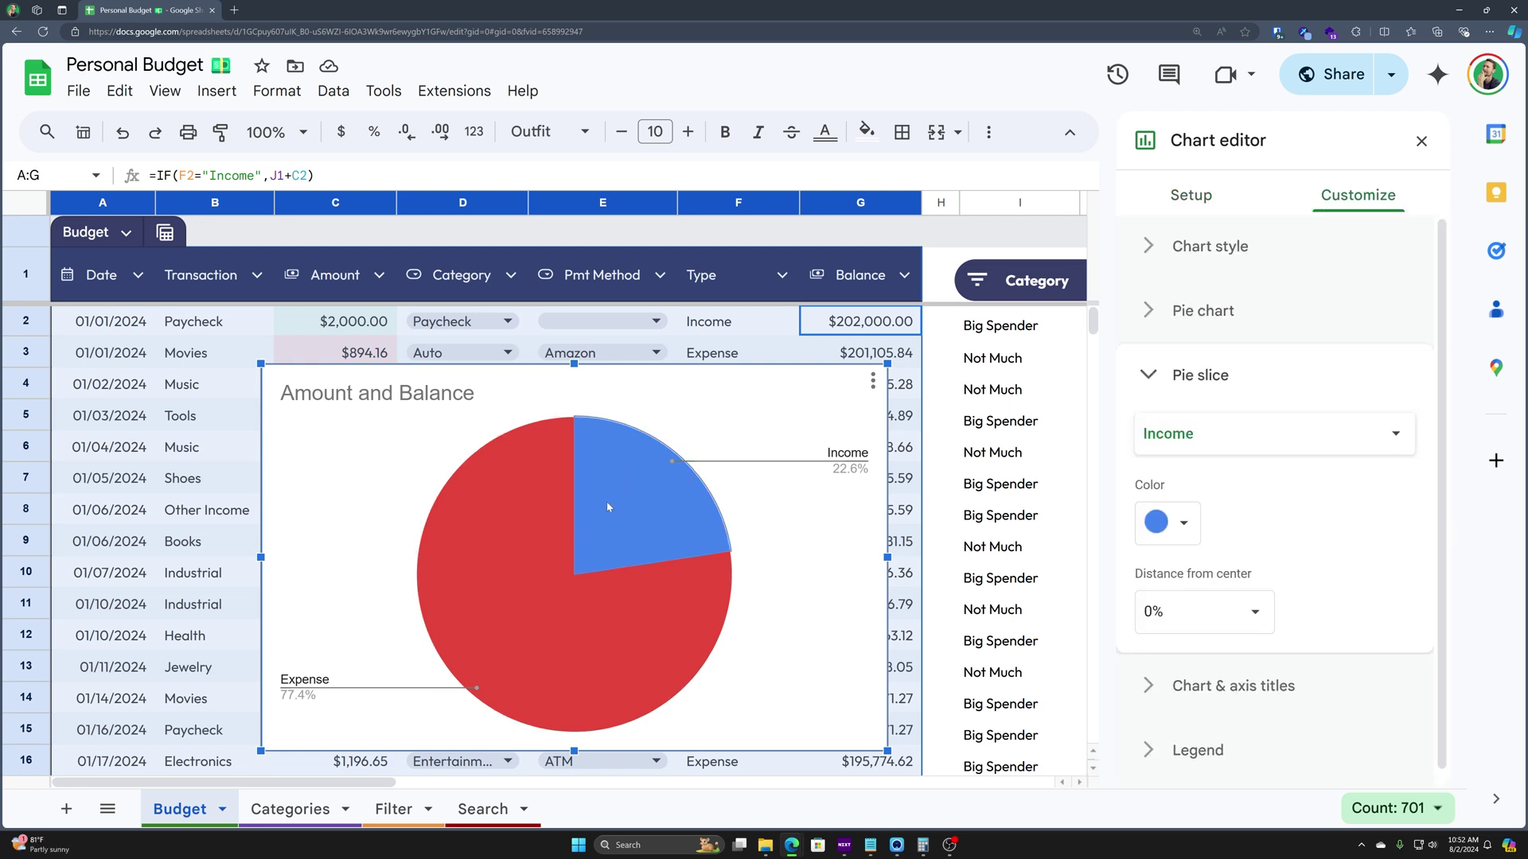
{"action": "left_click", "coordinate": [487, 540]}
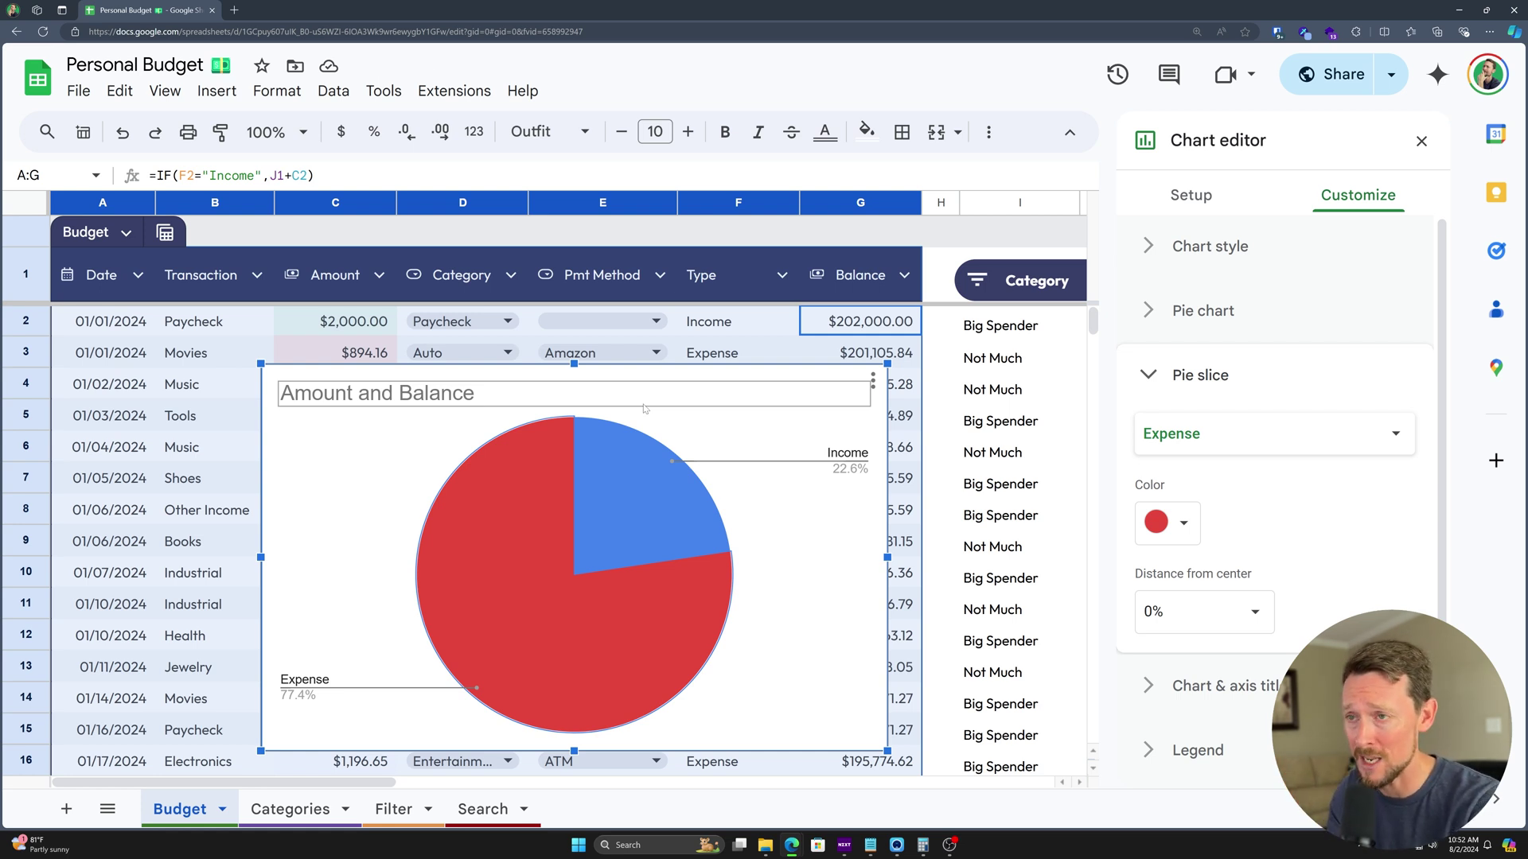
{"action": "key", "text": "Left"}
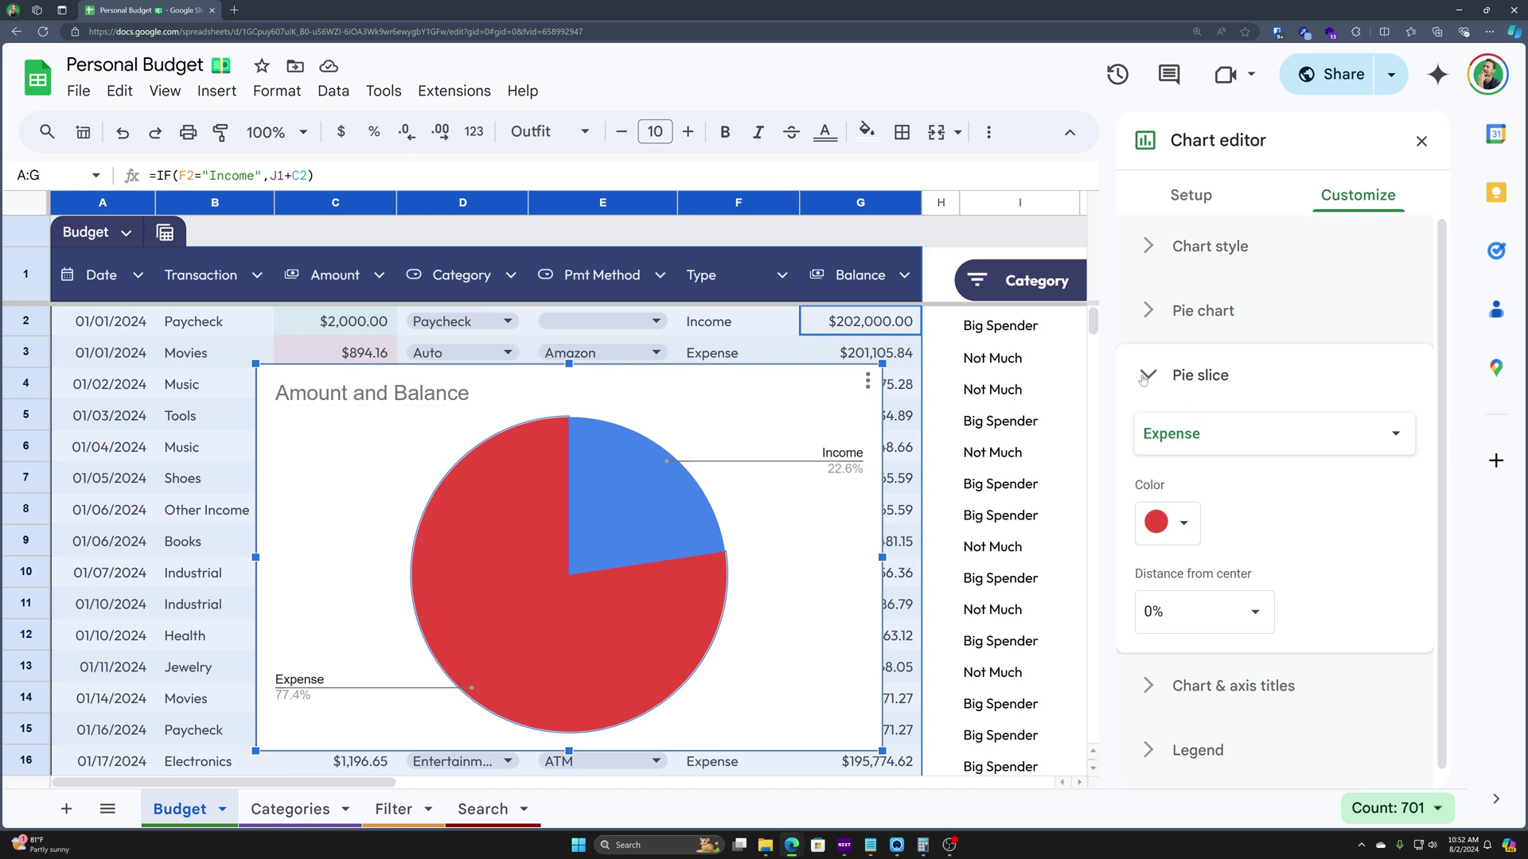
{"action": "left_click", "coordinate": [1244, 437]}
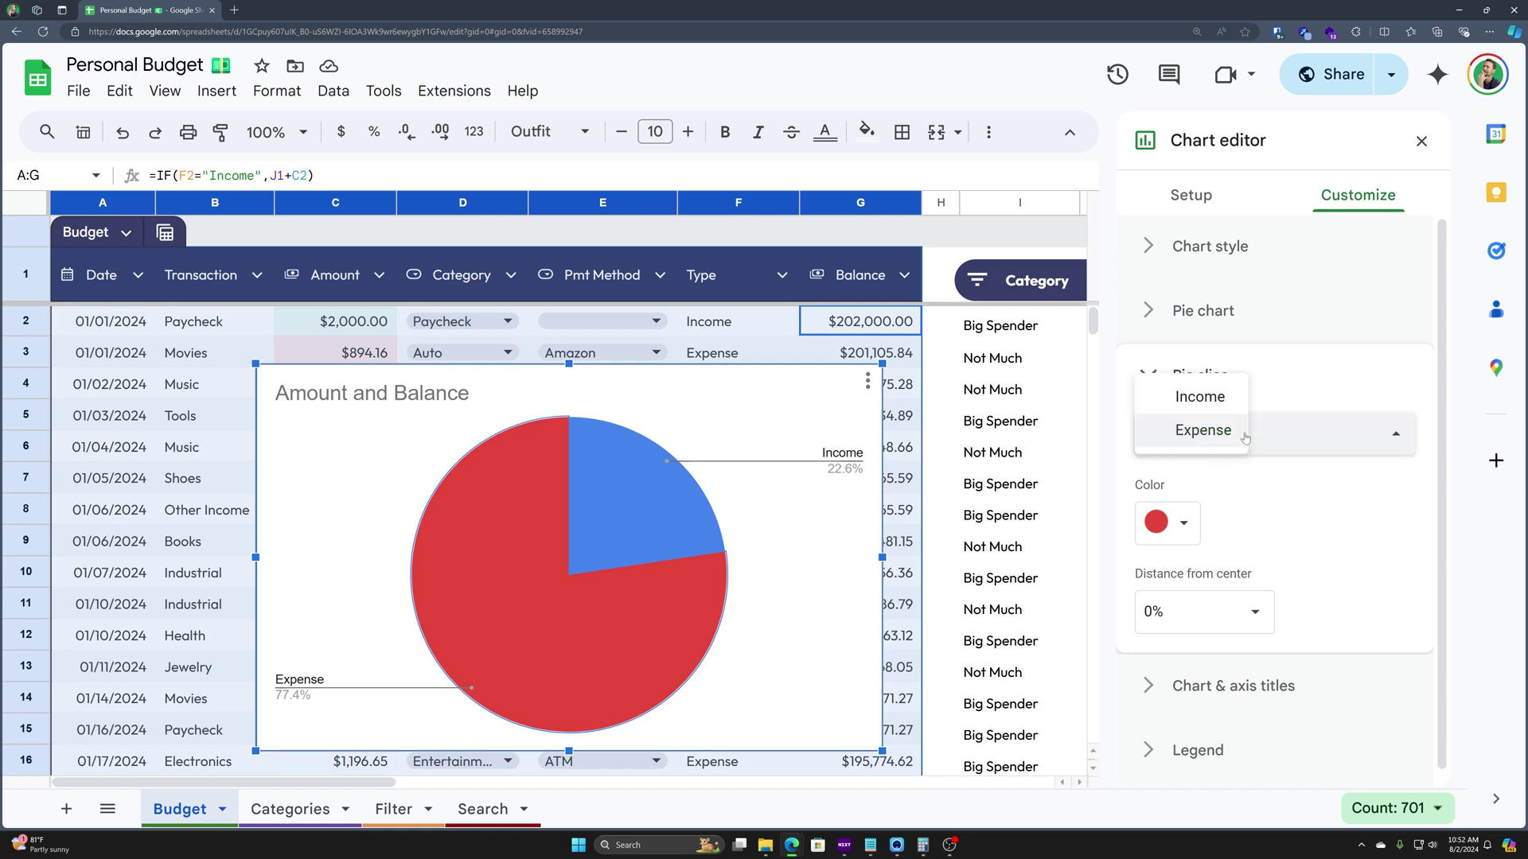
{"action": "left_click", "coordinate": [1228, 439]}
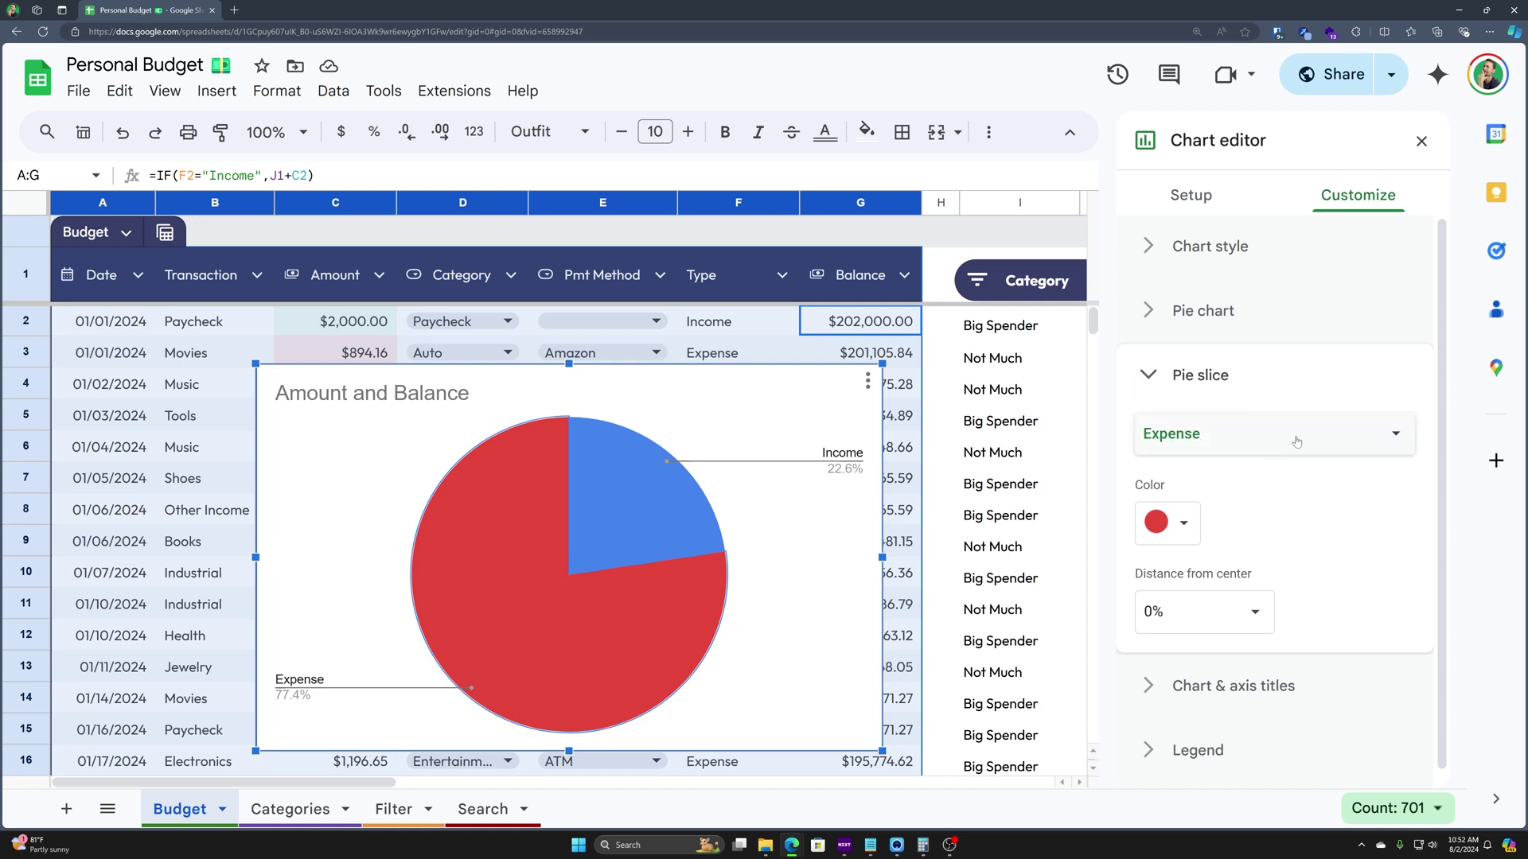
{"action": "left_click", "coordinate": [1185, 525]}
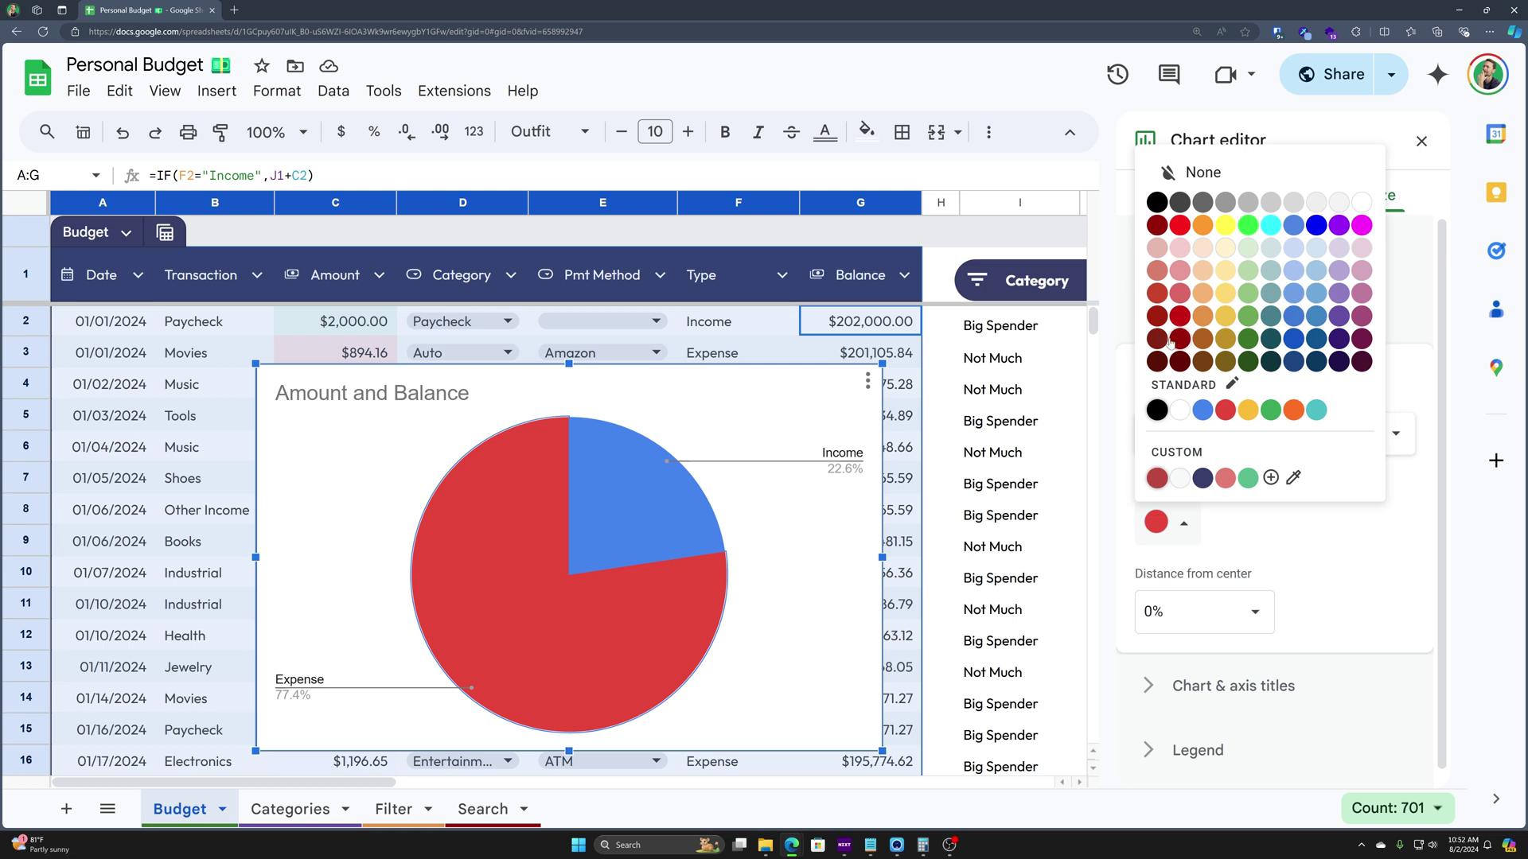
{"action": "left_click", "coordinate": [1158, 297]}
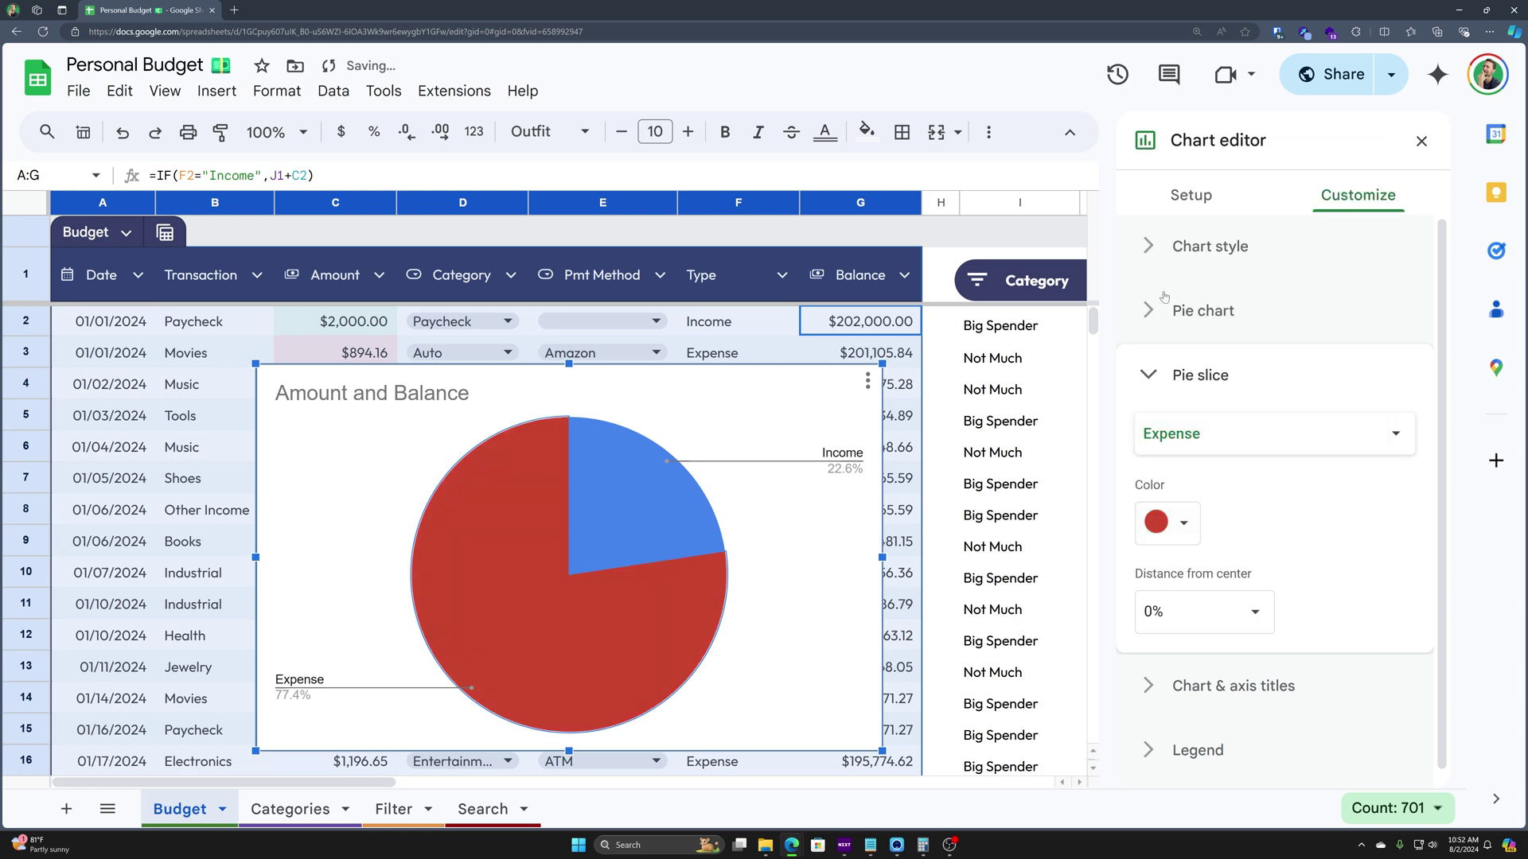
Try a 50% distance from center for the Expense slice, and restore it to 0%
{"action": "left_click", "coordinate": [1255, 613]}
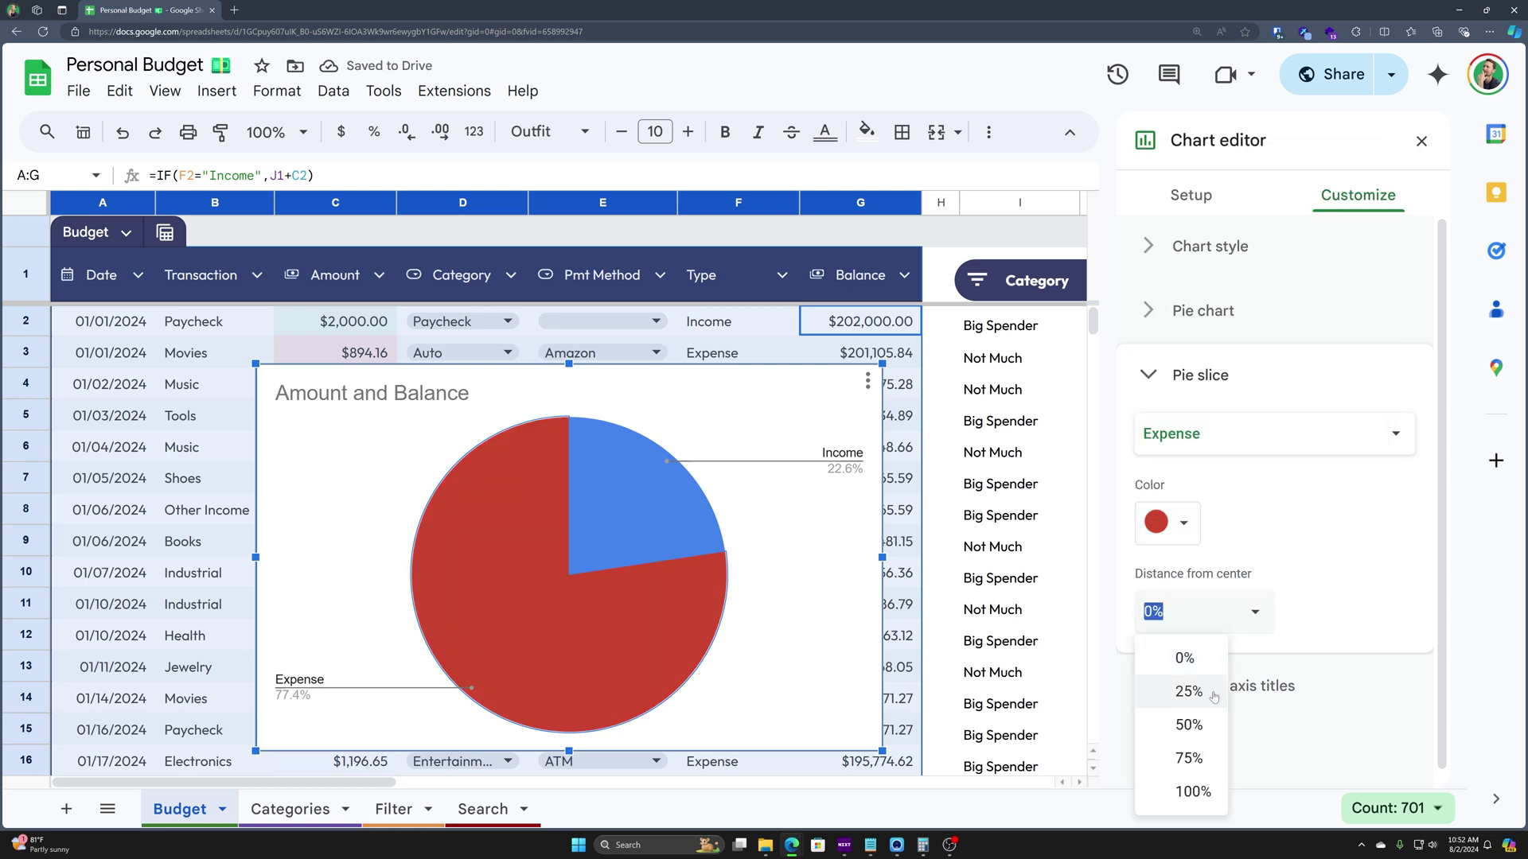
{"action": "left_click", "coordinate": [1193, 725]}
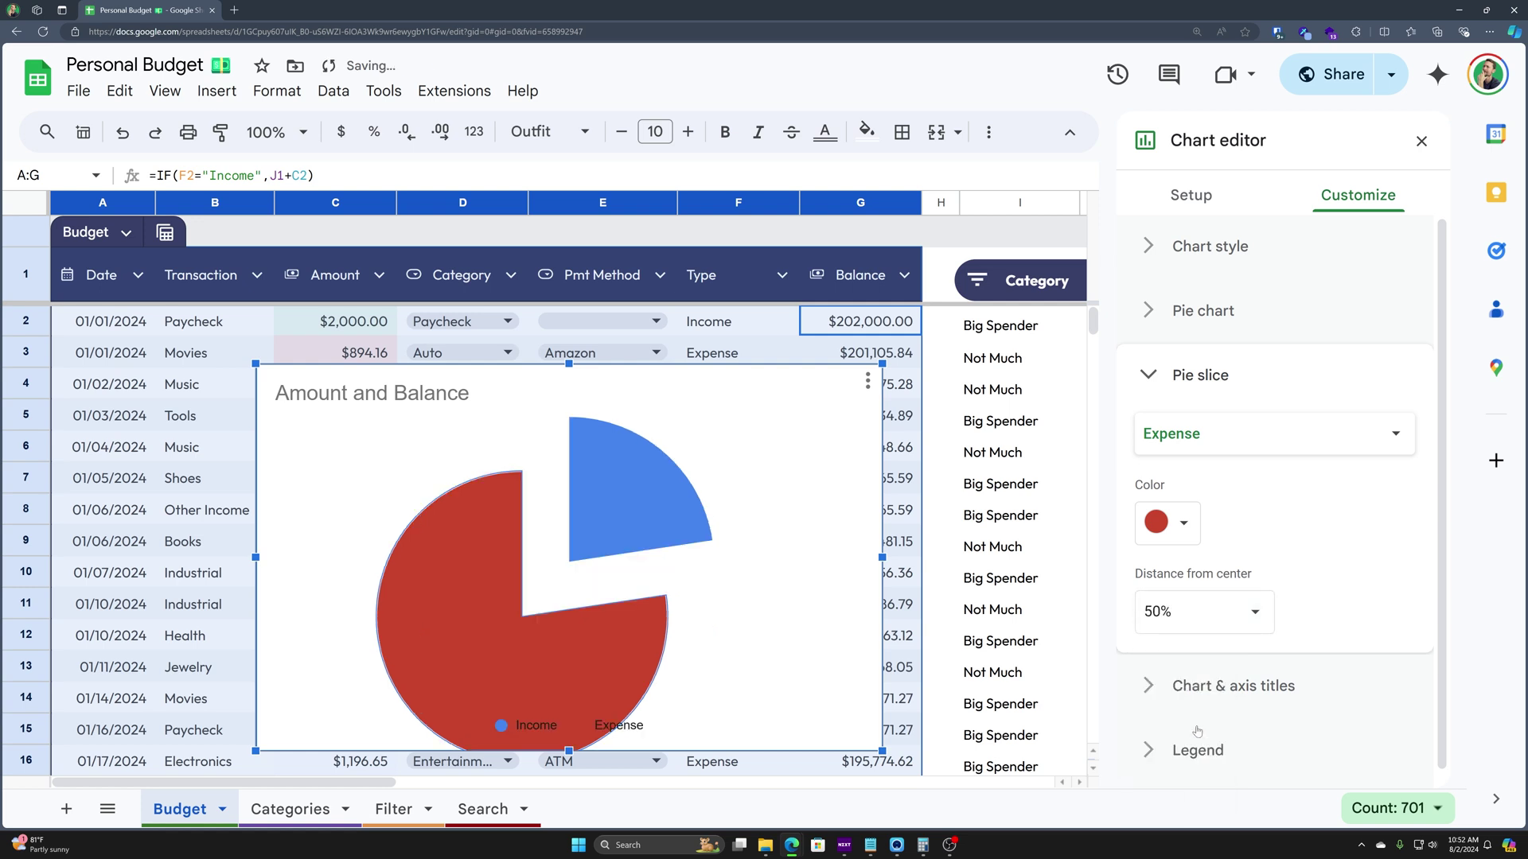
{"action": "left_click", "coordinate": [1199, 614]}
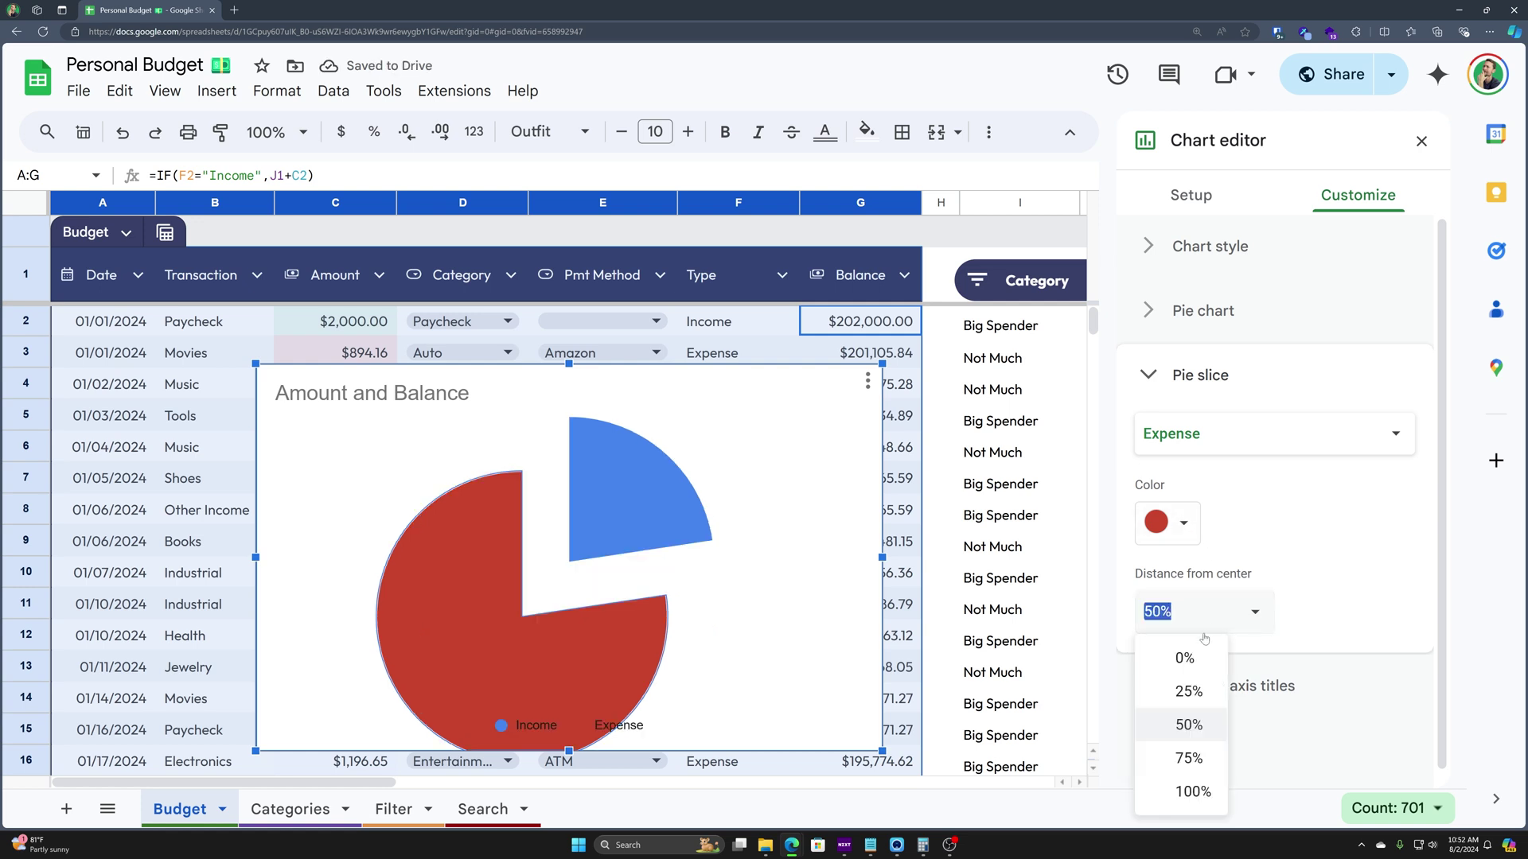
{"action": "left_click", "coordinate": [1193, 657]}
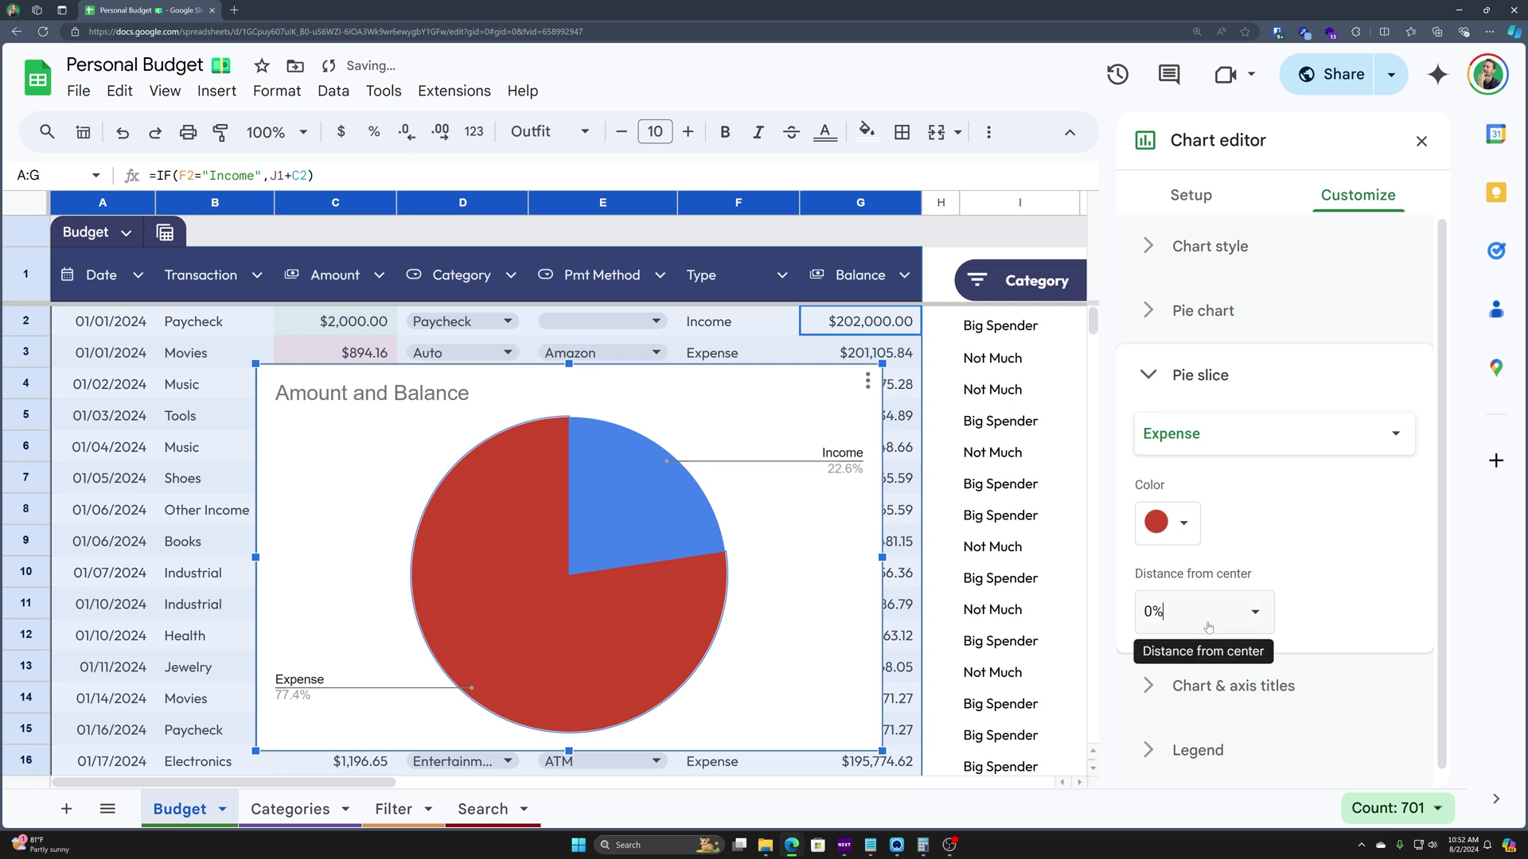
Recolor the Income slice green and set its distance from center to 25%
{"action": "left_click", "coordinate": [1187, 429]}
{"action": "left_click", "coordinate": [1206, 406]}
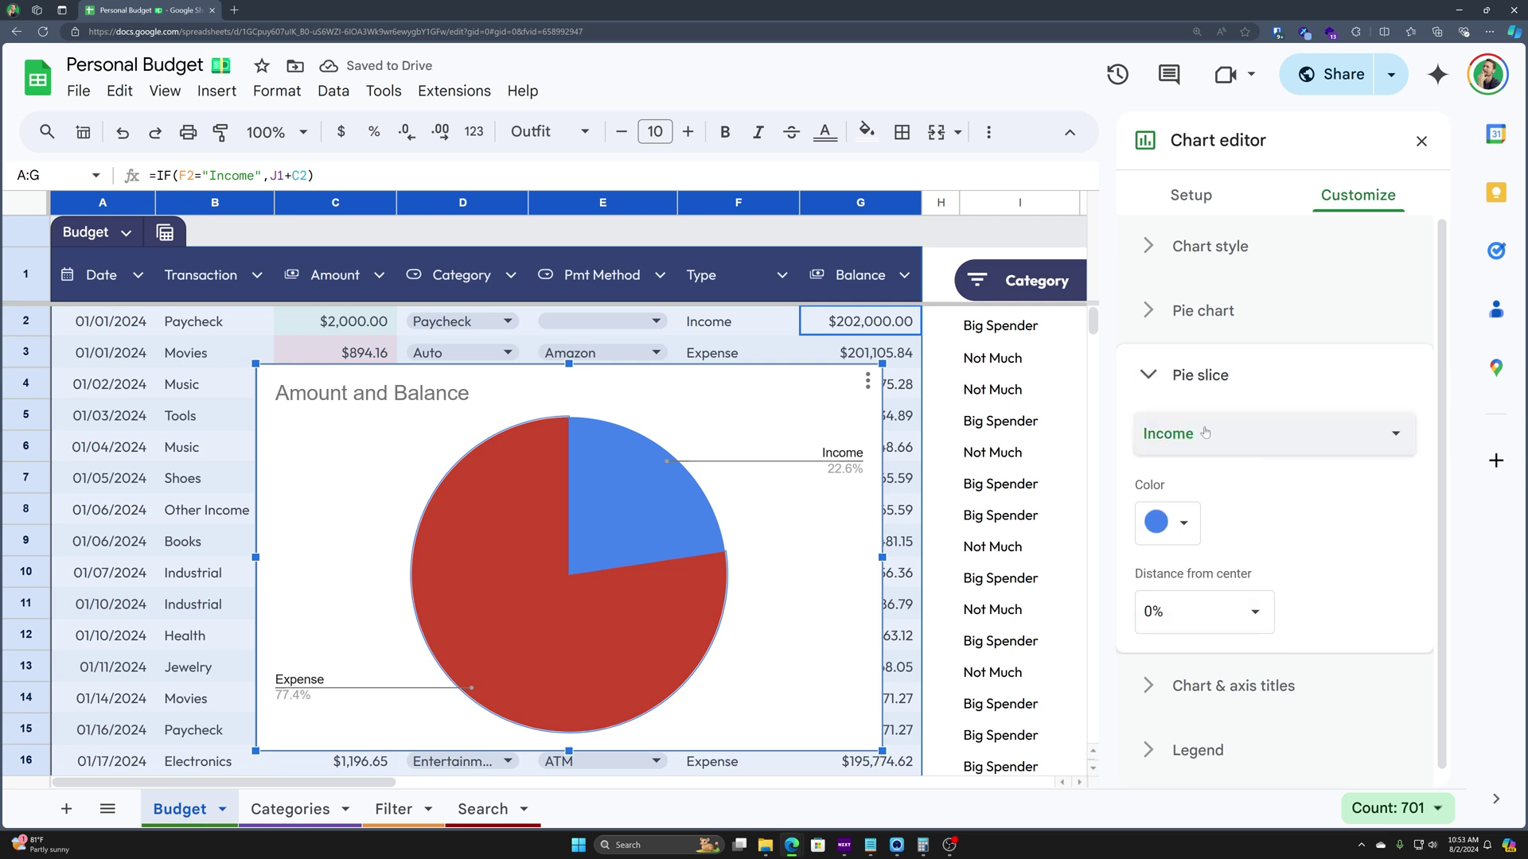
{"action": "left_click", "coordinate": [1154, 523]}
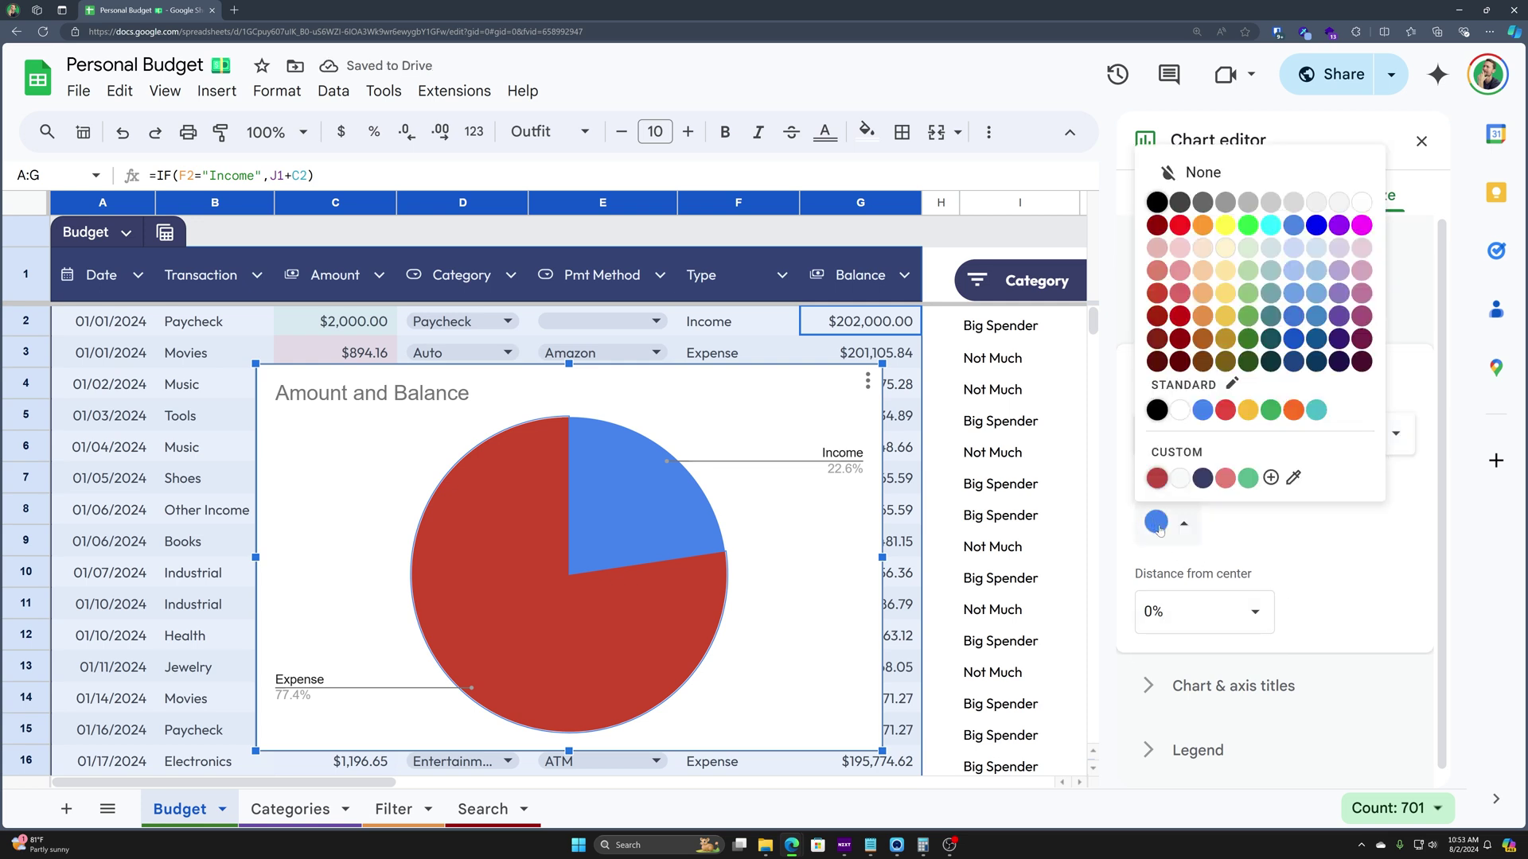
{"action": "left_click", "coordinate": [1295, 317]}
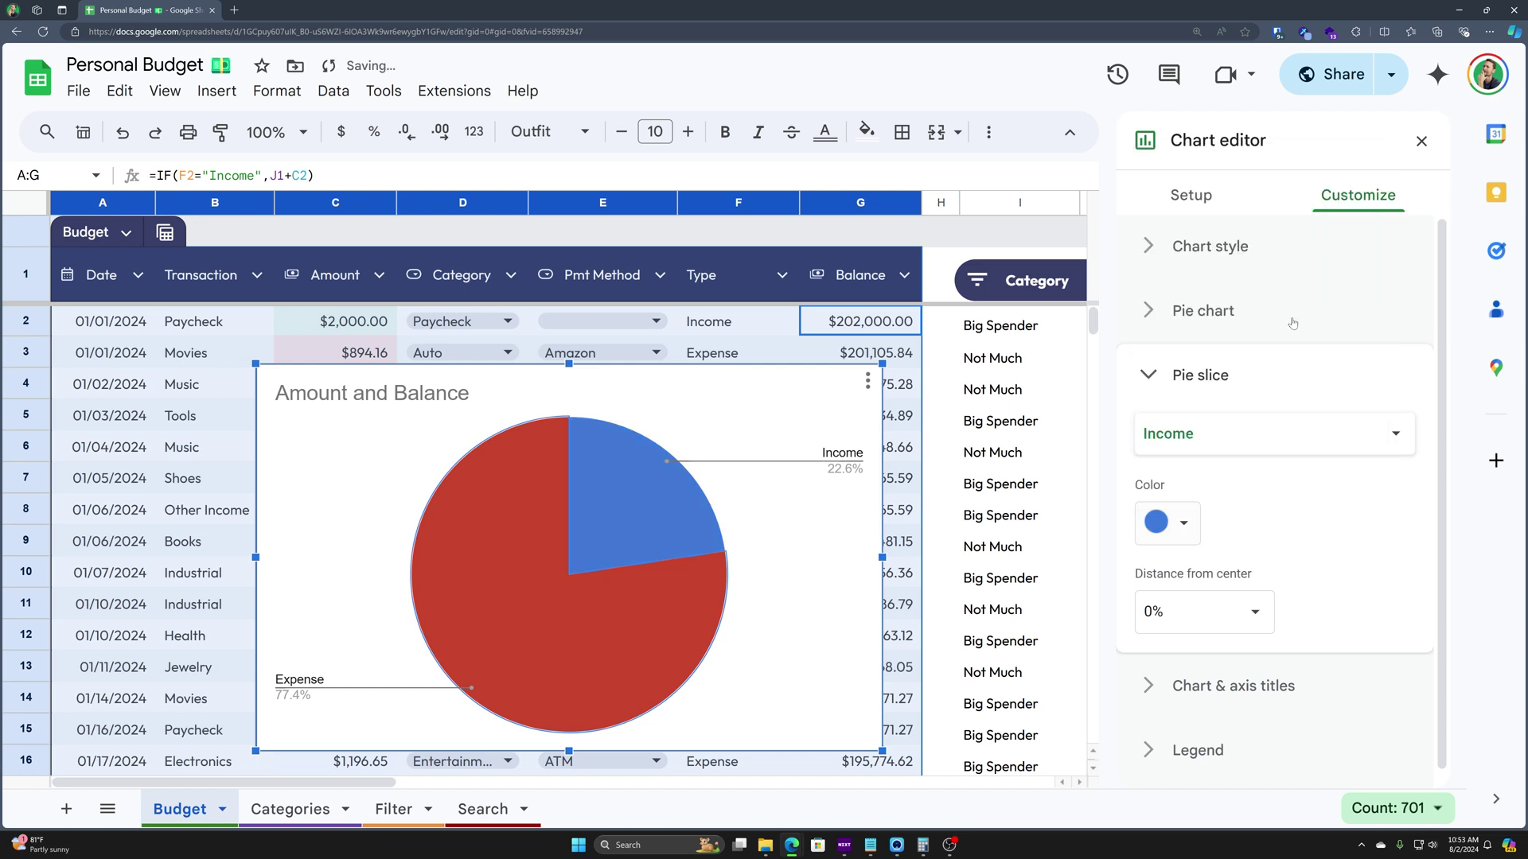
{"action": "left_click", "coordinate": [1166, 522]}
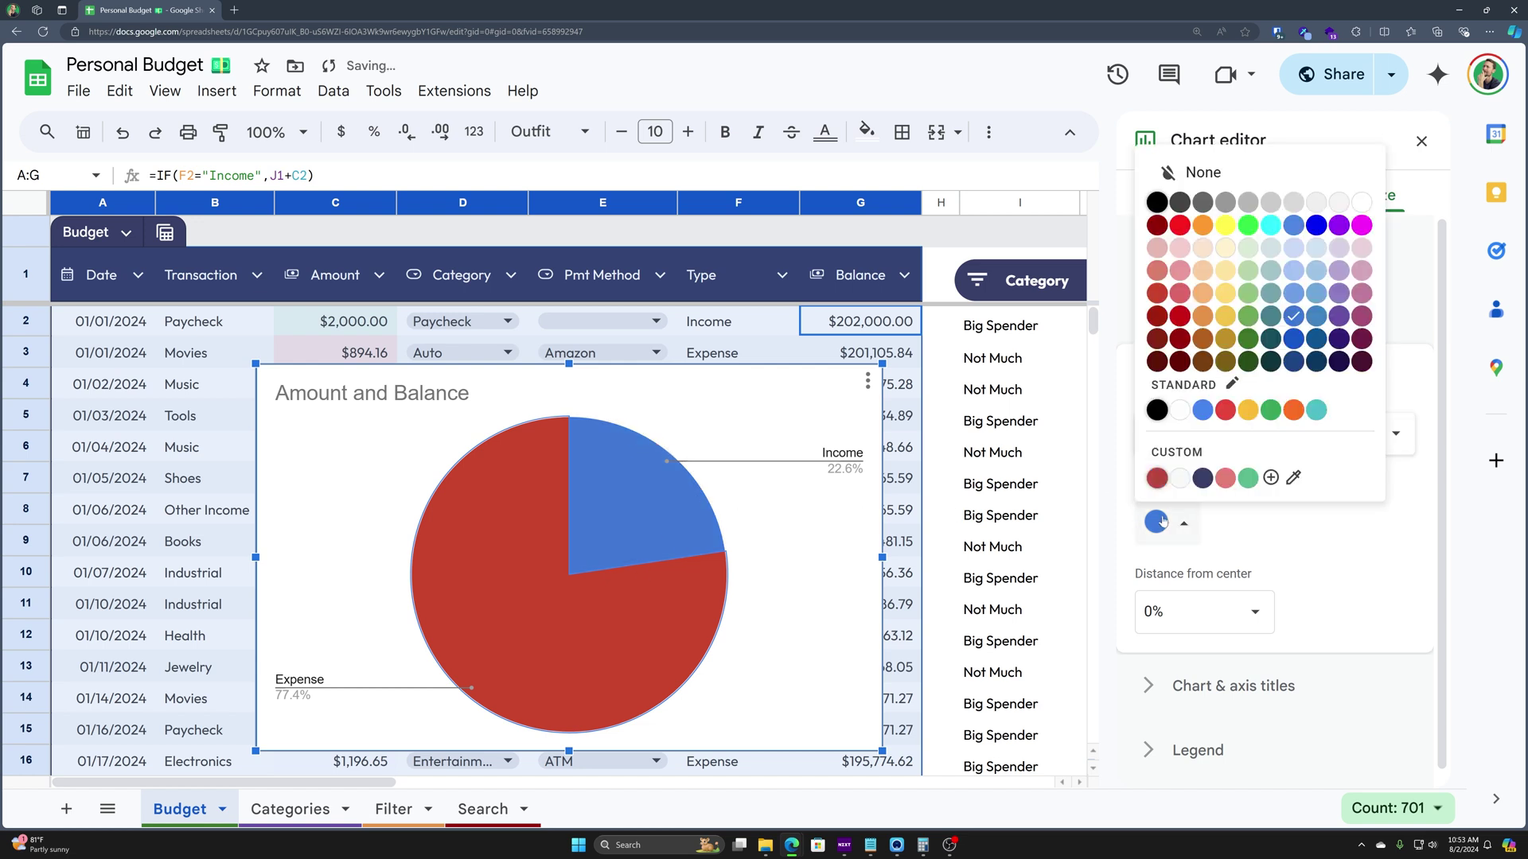
{"action": "left_click", "coordinate": [1248, 318]}
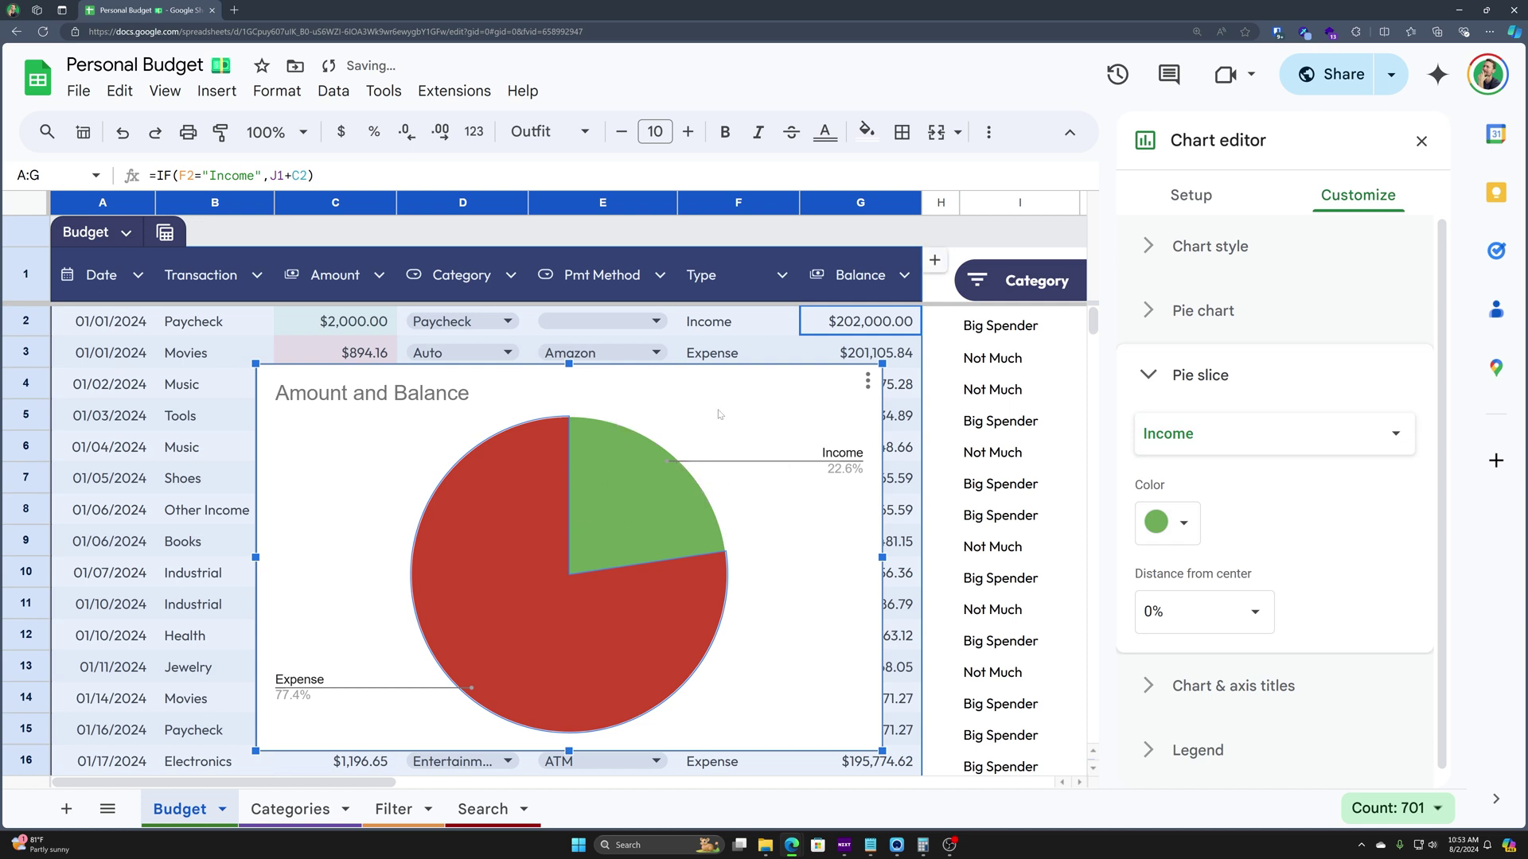
{"action": "left_click", "coordinate": [1254, 613]}
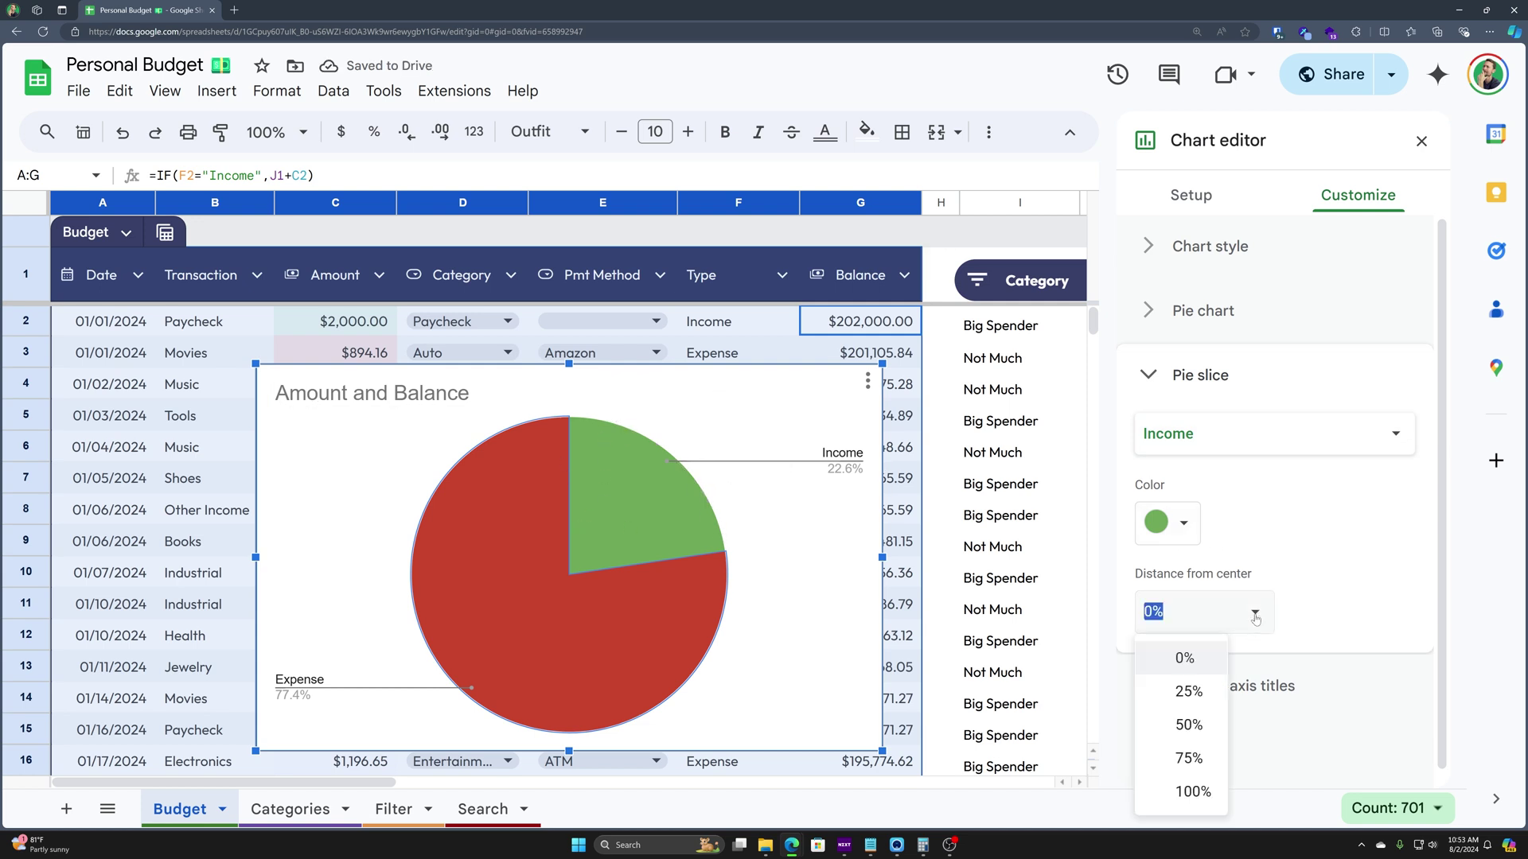
{"action": "left_click", "coordinate": [1188, 689]}
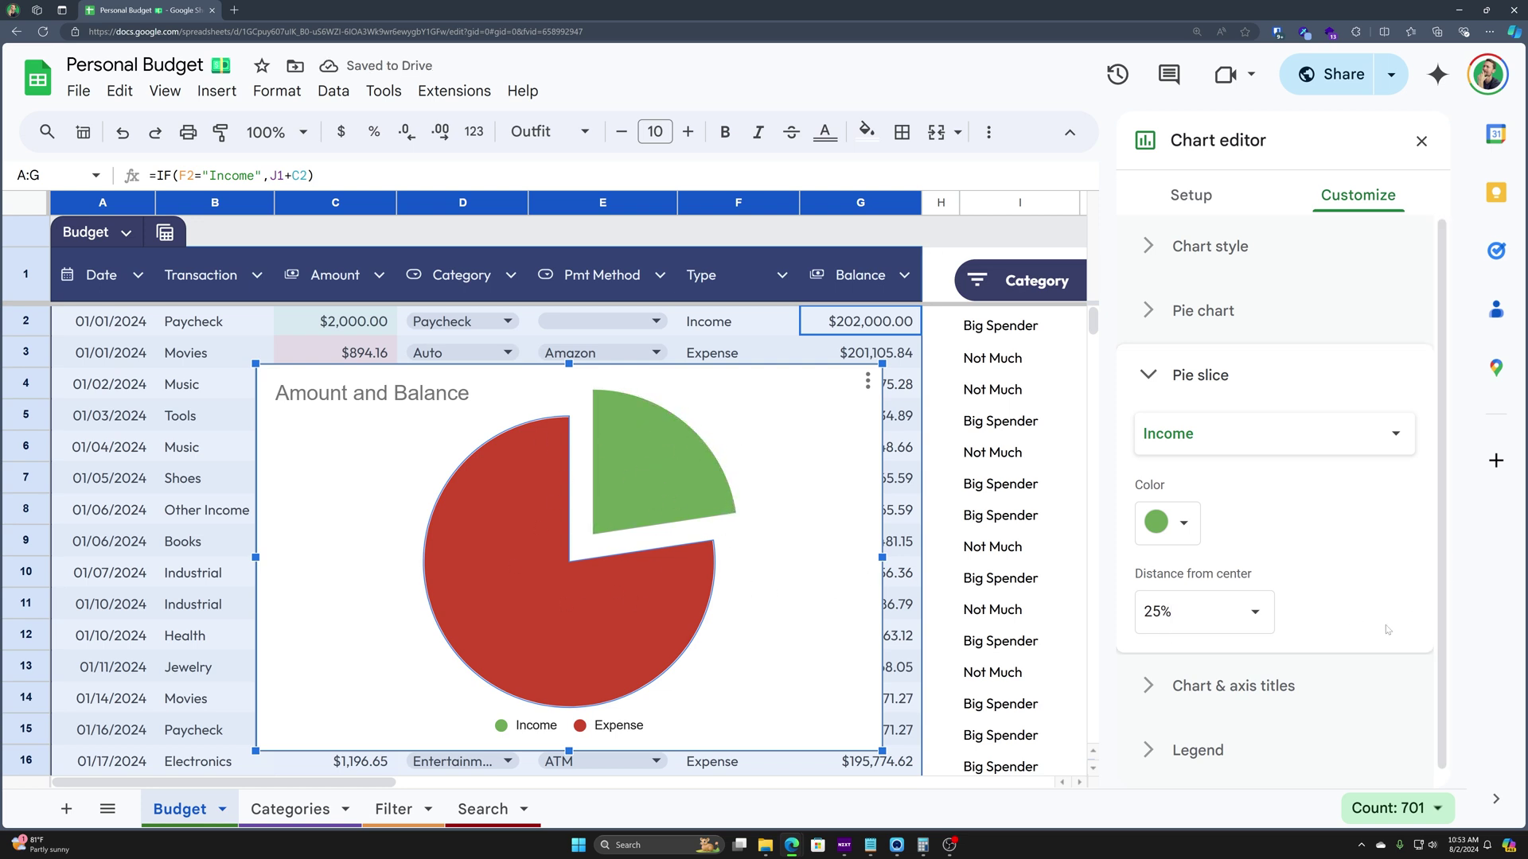
Set the pie chart's background color to dark gray in the chart style settings
{"action": "left_click", "coordinate": [1149, 311]}
{"action": "left_click", "coordinate": [1149, 311]}
{"action": "left_click", "coordinate": [1158, 246]}
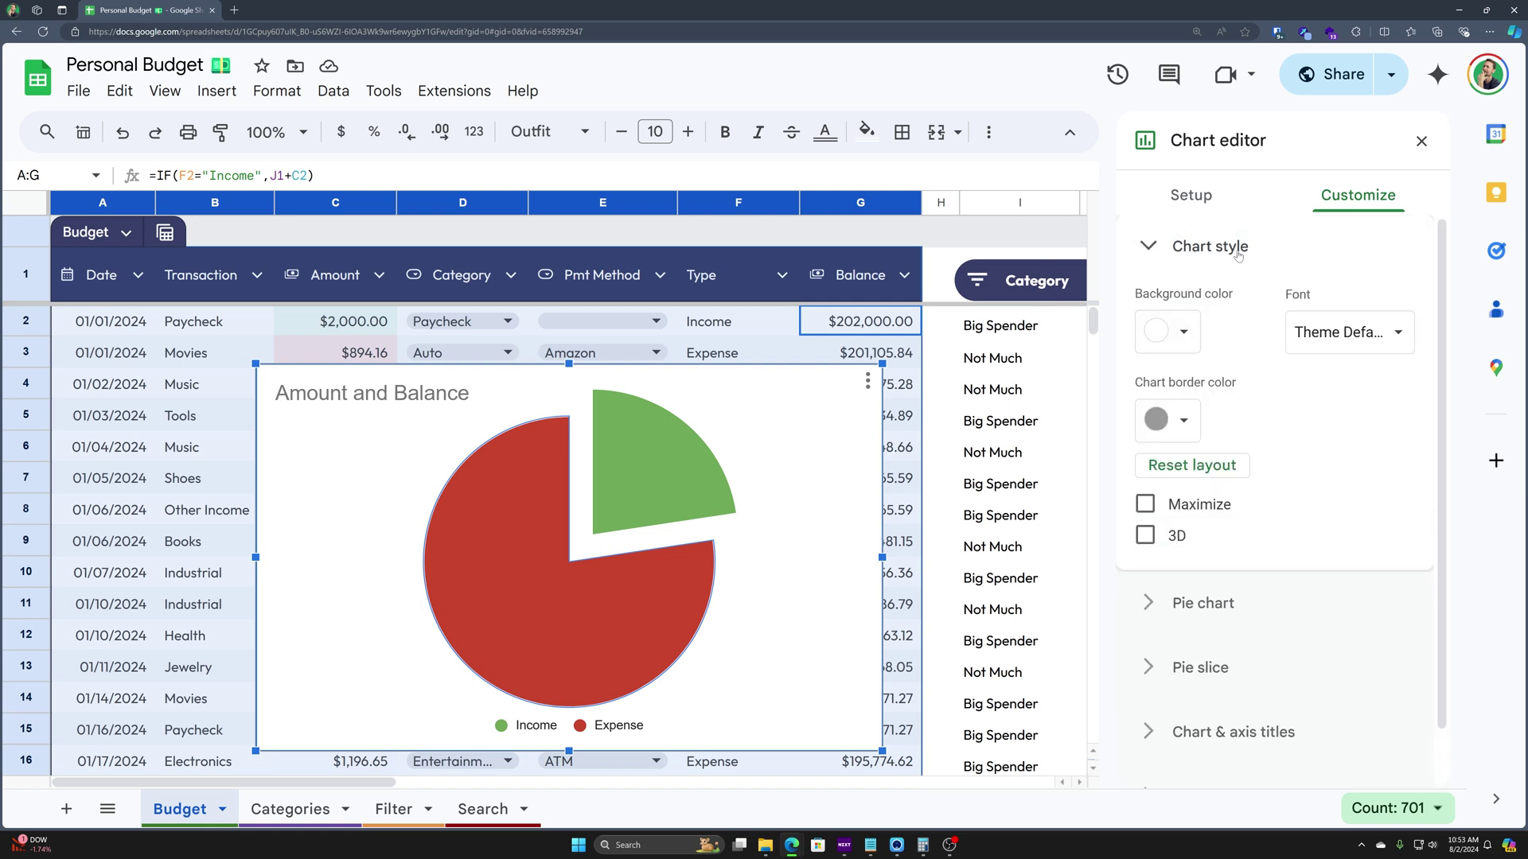
{"action": "left_click", "coordinate": [1177, 338]}
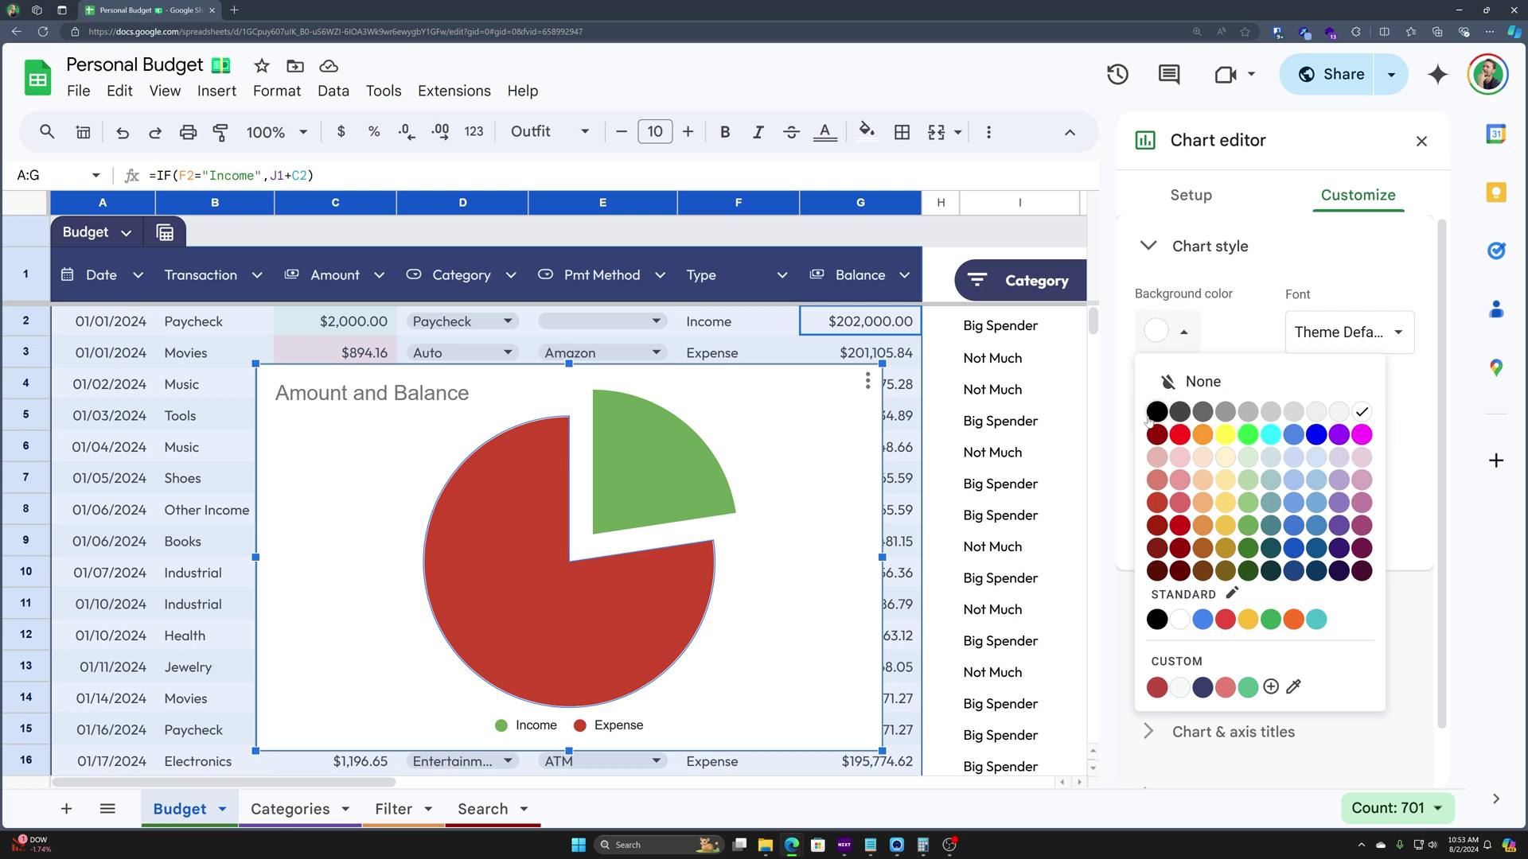
{"action": "left_click", "coordinate": [1177, 413]}
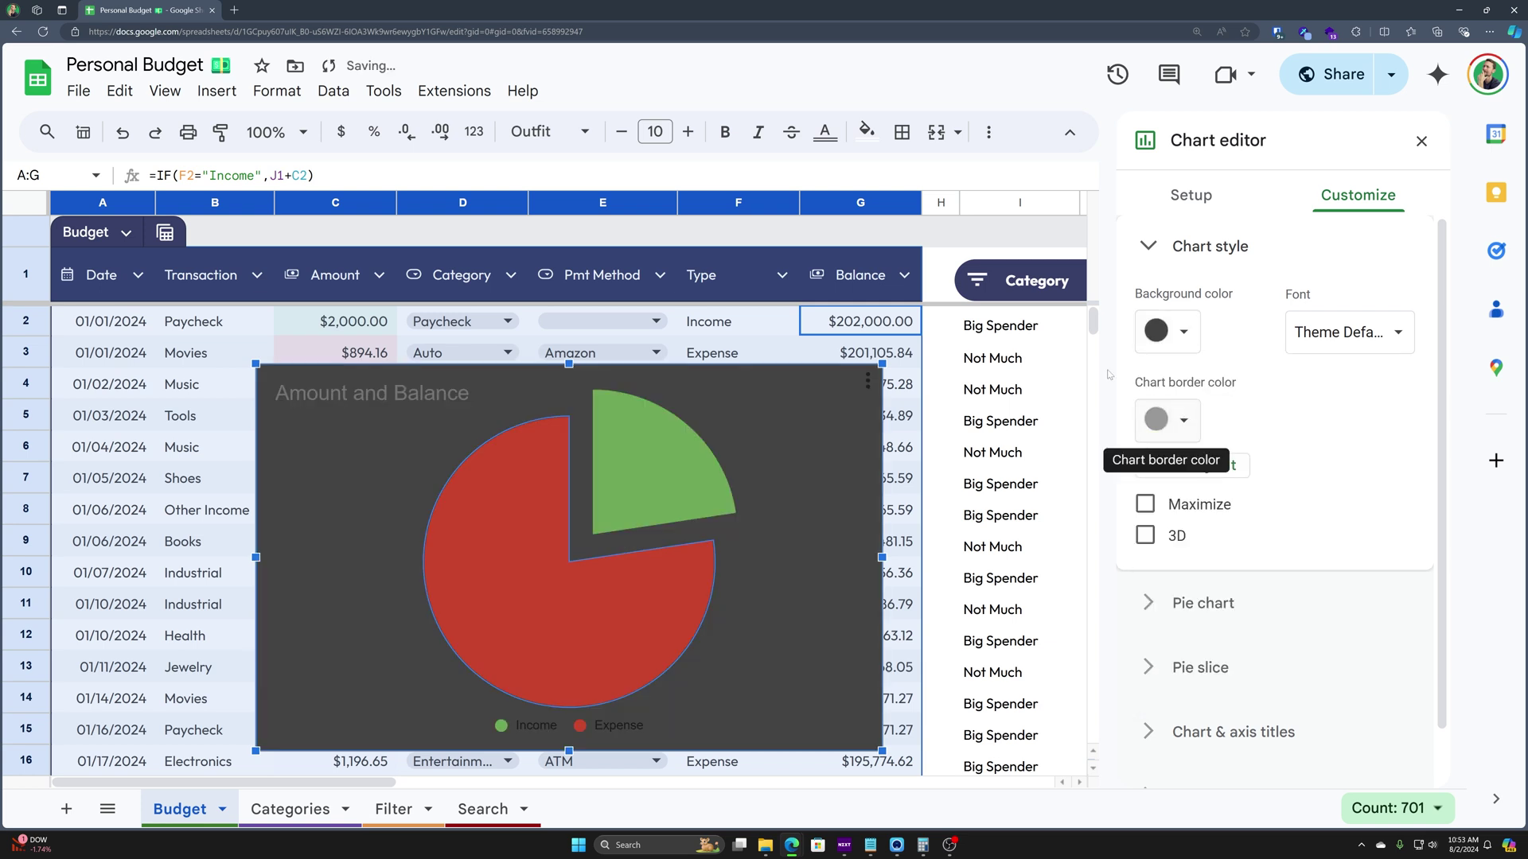
Set the chart's font to Wide and its border color to dark gray
{"action": "left_click", "coordinate": [1327, 333]}
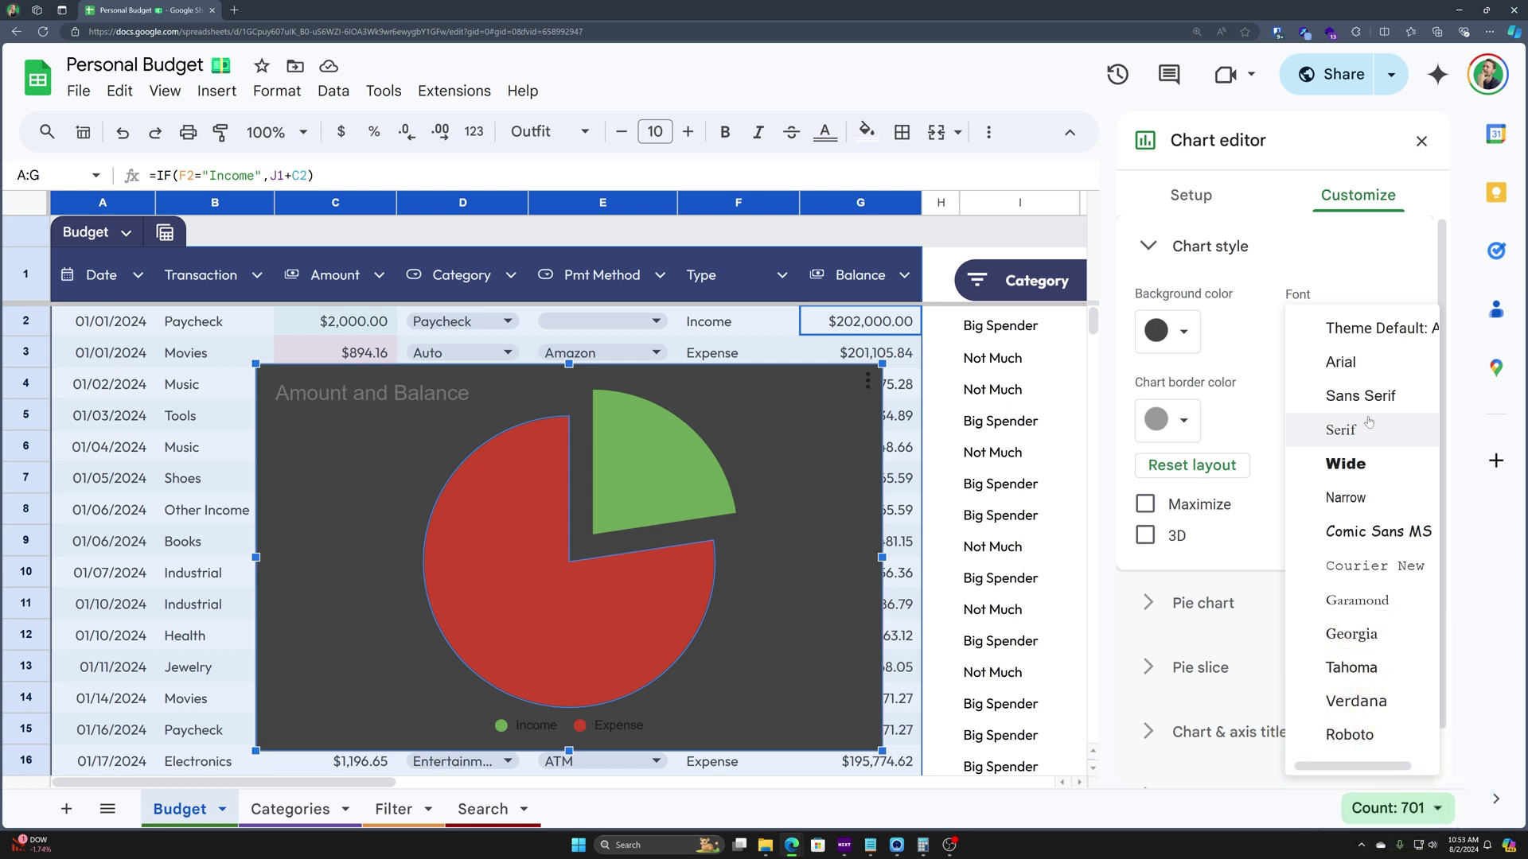
{"action": "left_click", "coordinate": [1345, 464]}
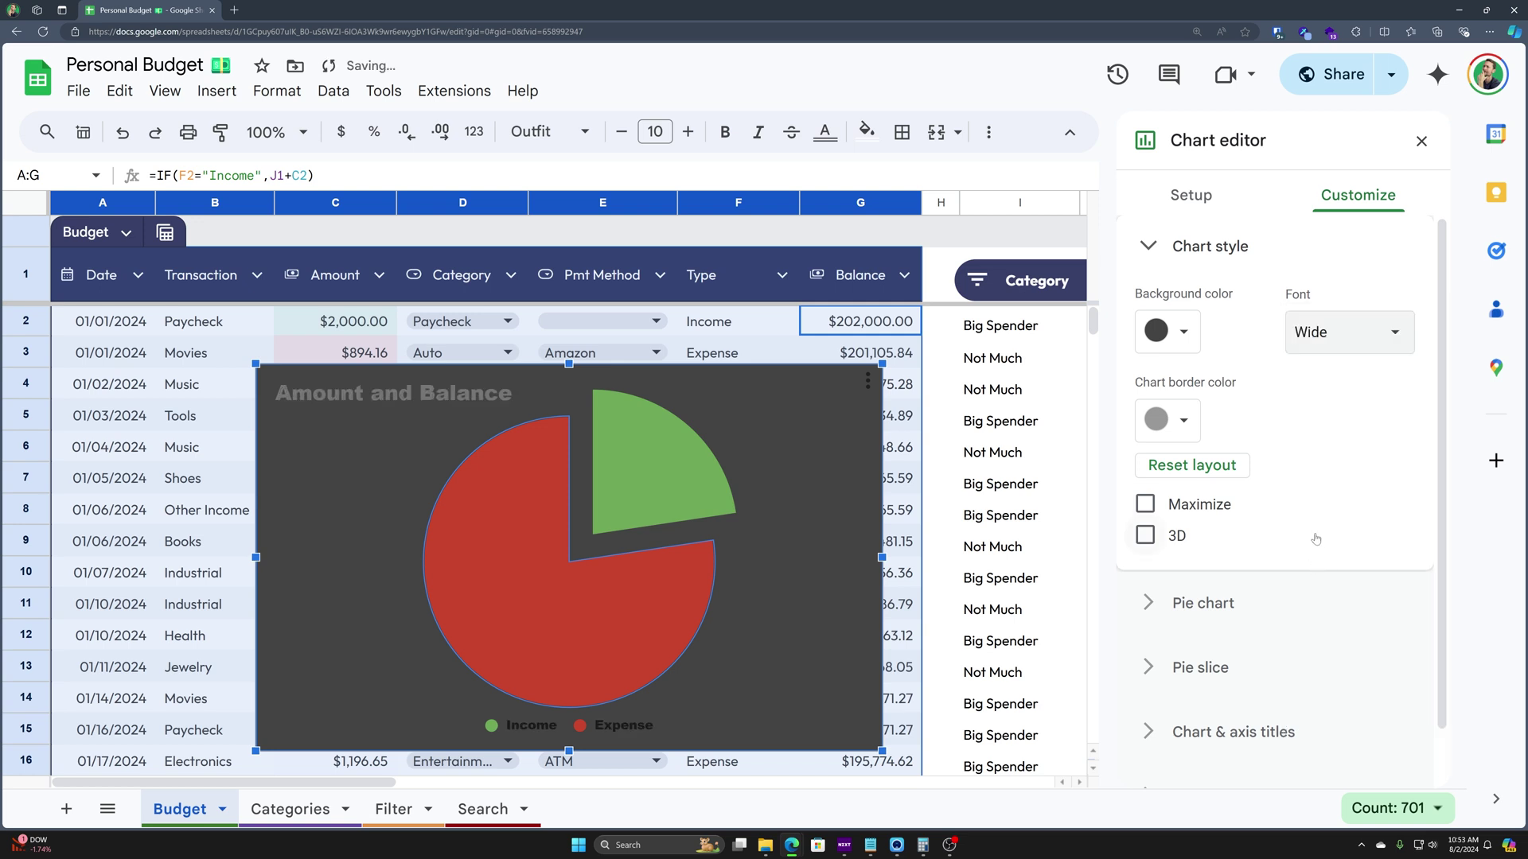
{"action": "left_click", "coordinate": [1170, 422]}
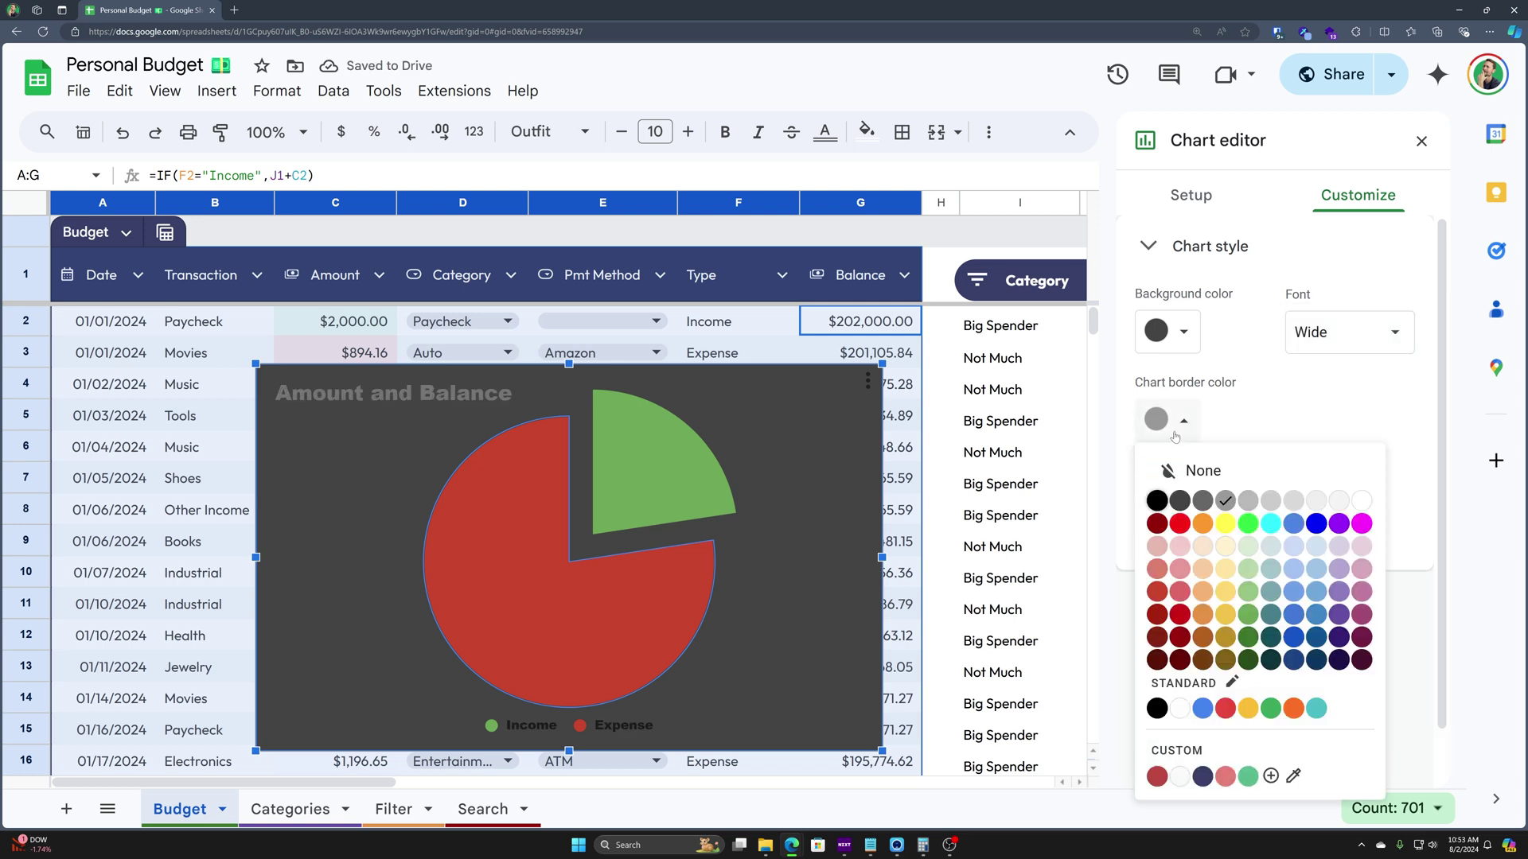
{"action": "left_click", "coordinate": [1178, 501]}
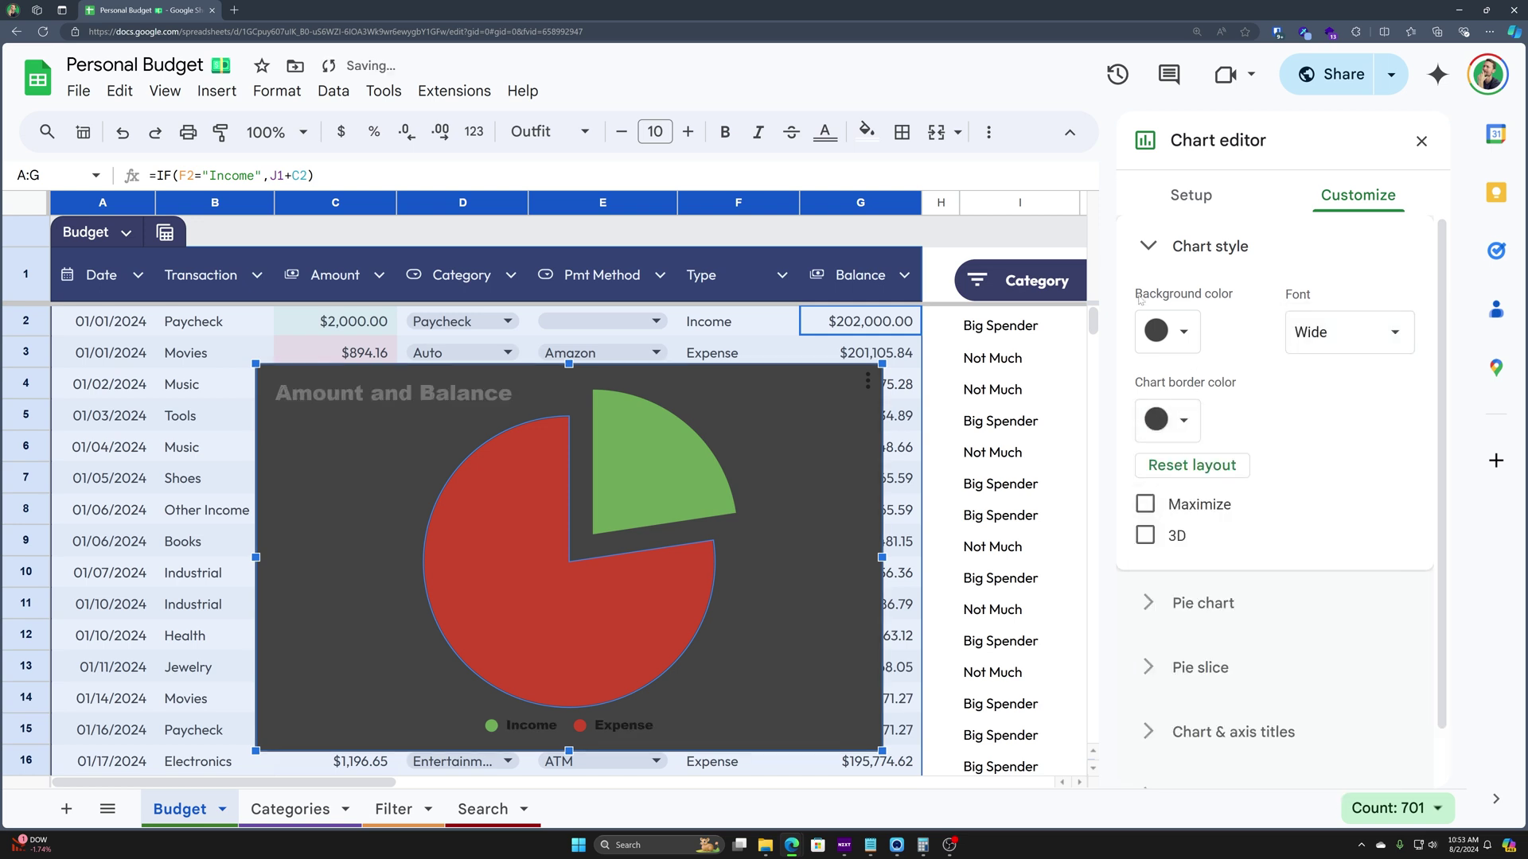
Try the Maximize and 3D options on the pie chart, and disable both again
{"action": "left_click", "coordinate": [1146, 504]}
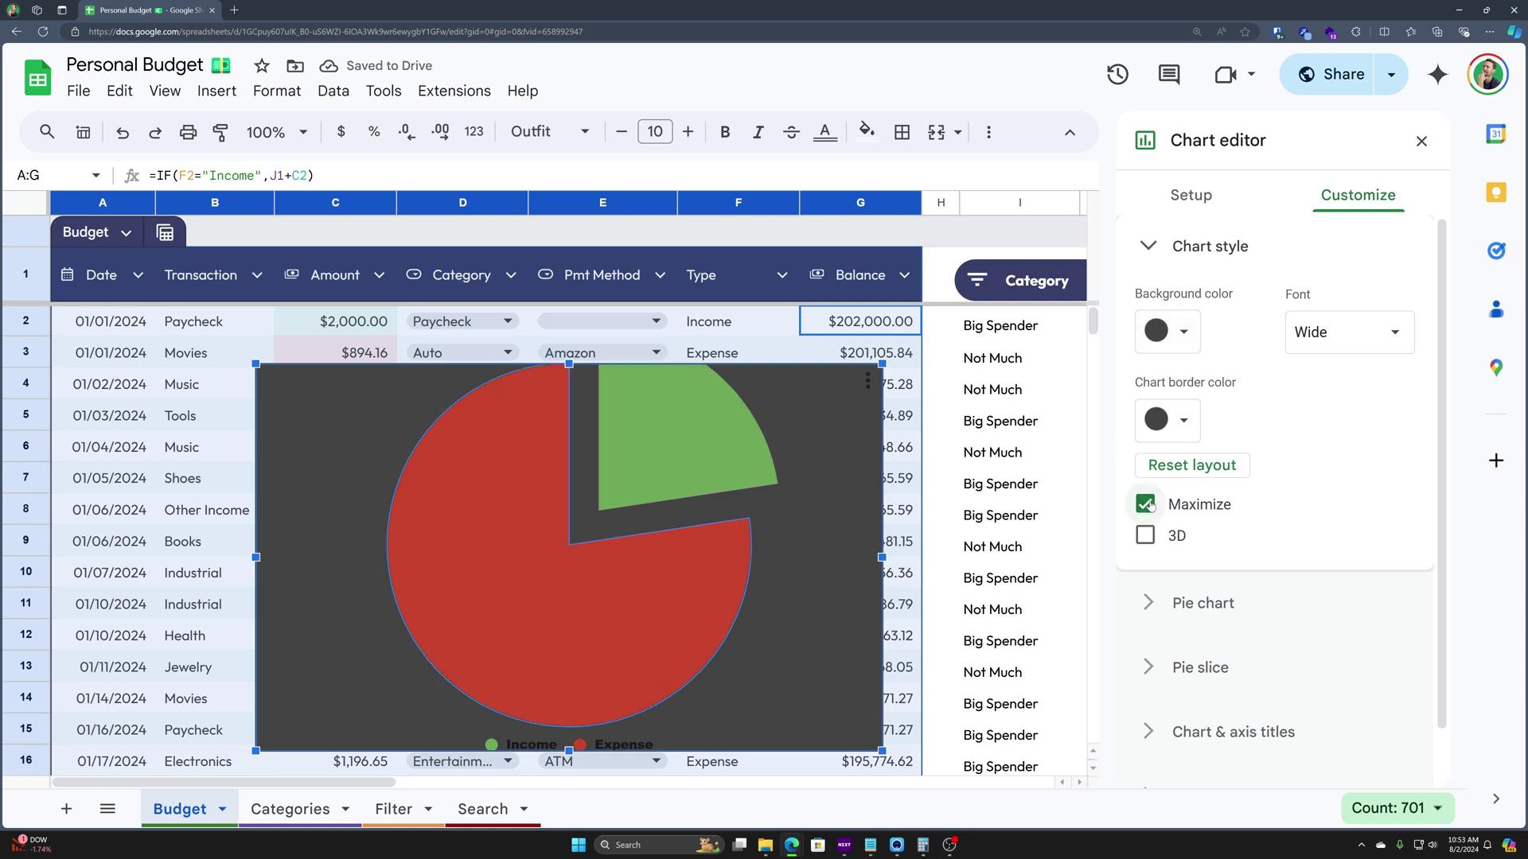
{"action": "left_click", "coordinate": [1146, 536]}
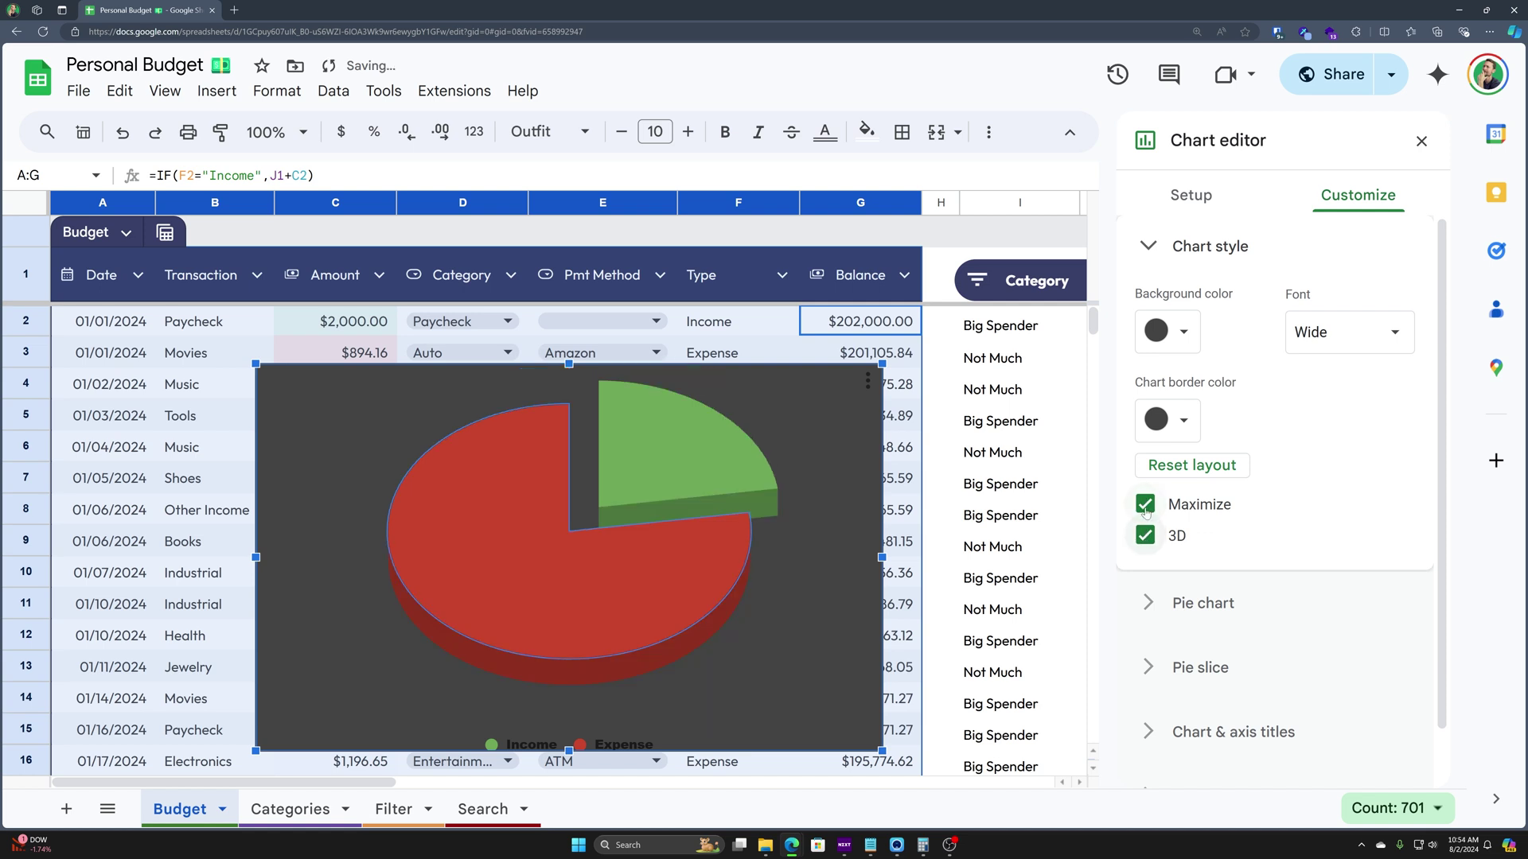
{"action": "left_click", "coordinate": [1146, 536]}
{"action": "left_click", "coordinate": [1146, 505]}
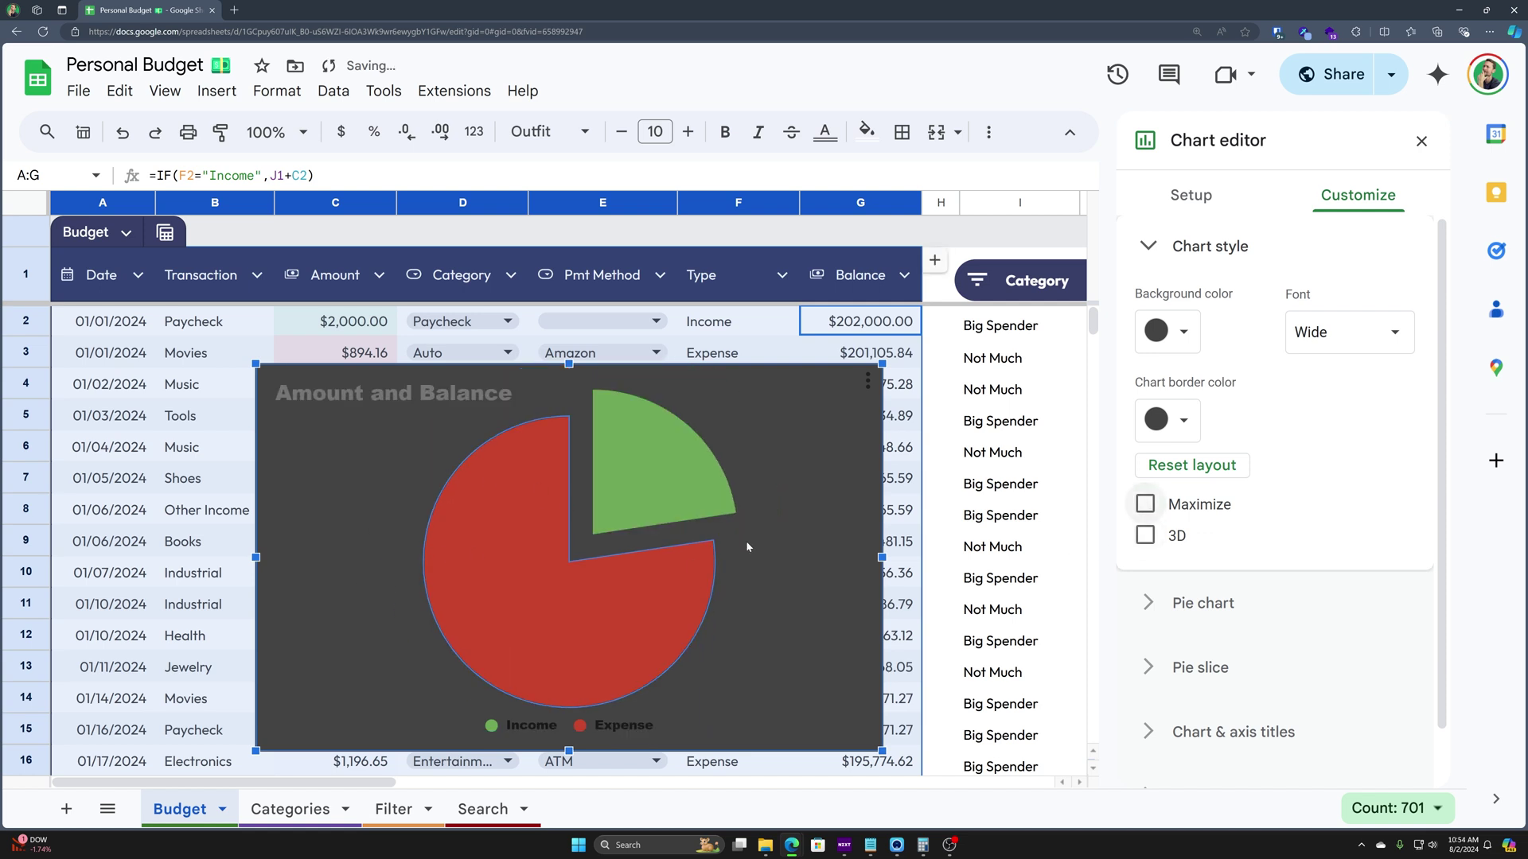
Try a 25% donut hole on the pie chart, and return it to 0%
{"action": "left_click", "coordinate": [1150, 604]}
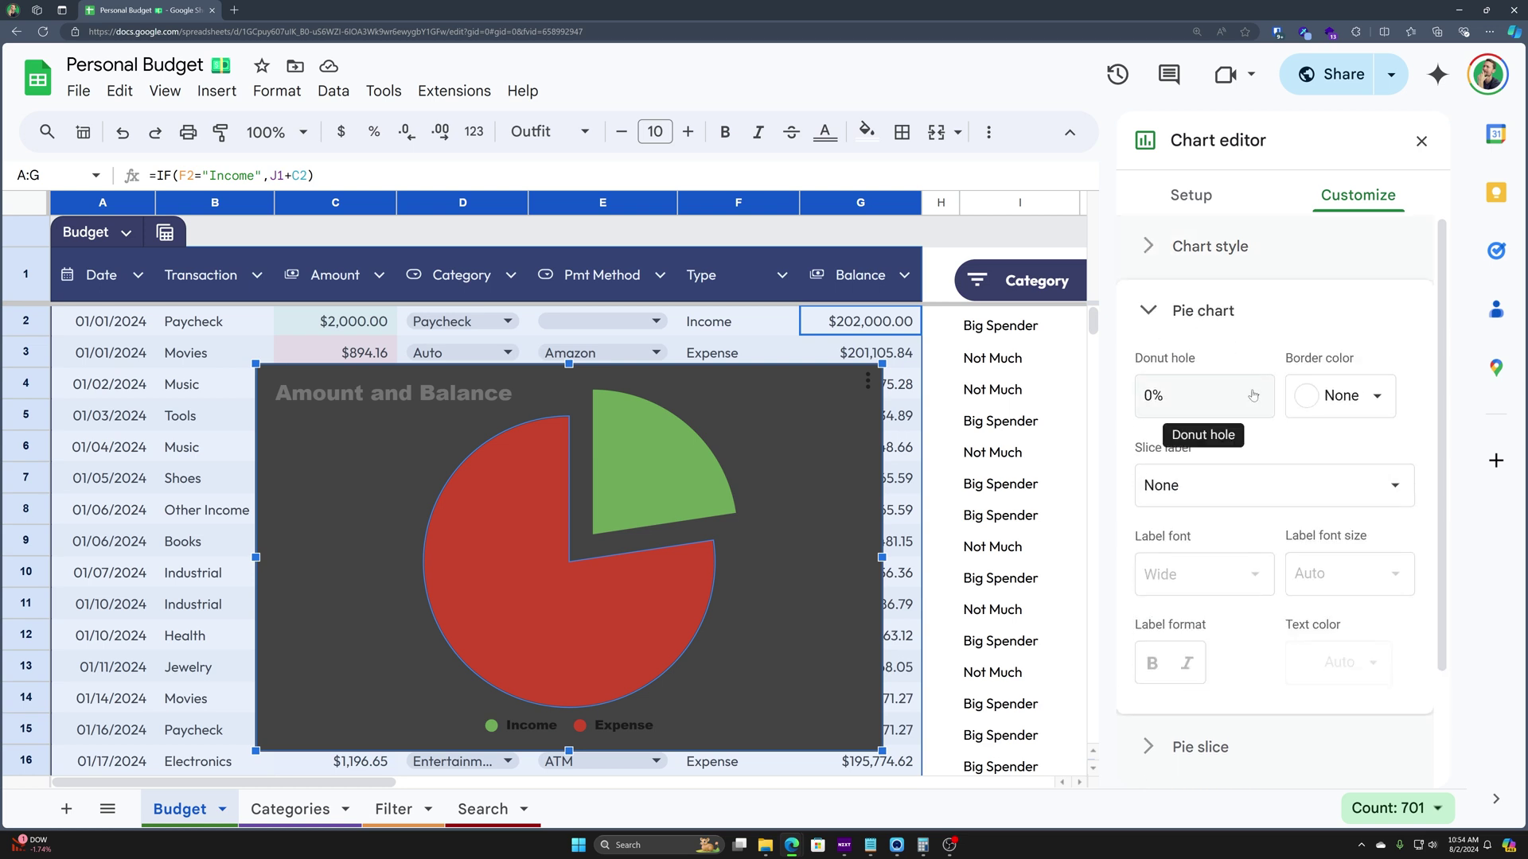
{"action": "left_click", "coordinate": [1185, 398]}
{"action": "left_click", "coordinate": [1183, 477]}
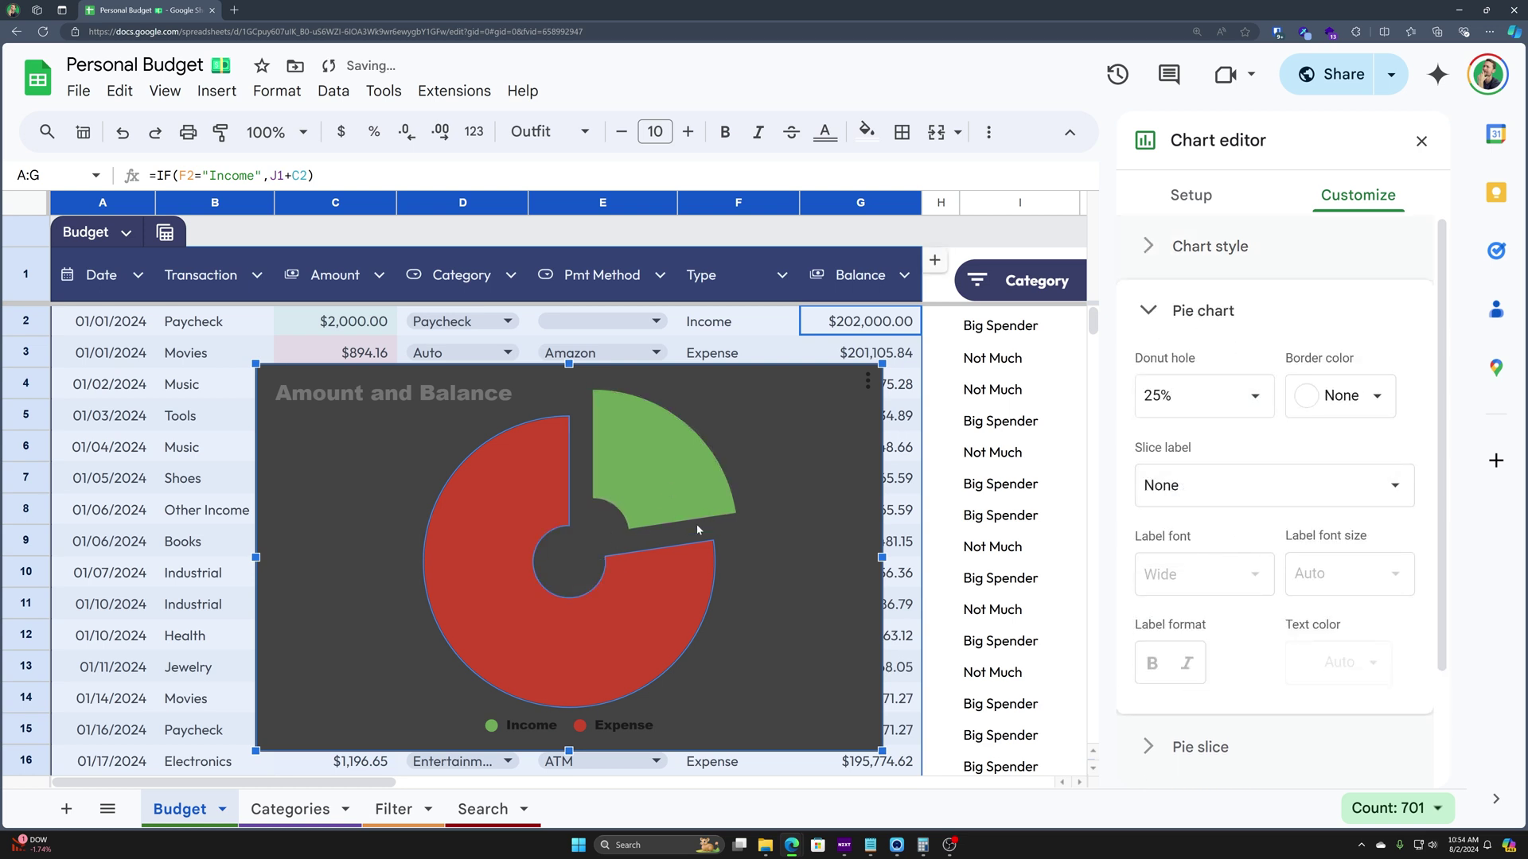
{"action": "left_click", "coordinate": [1215, 413]}
{"action": "left_click", "coordinate": [1185, 442]}
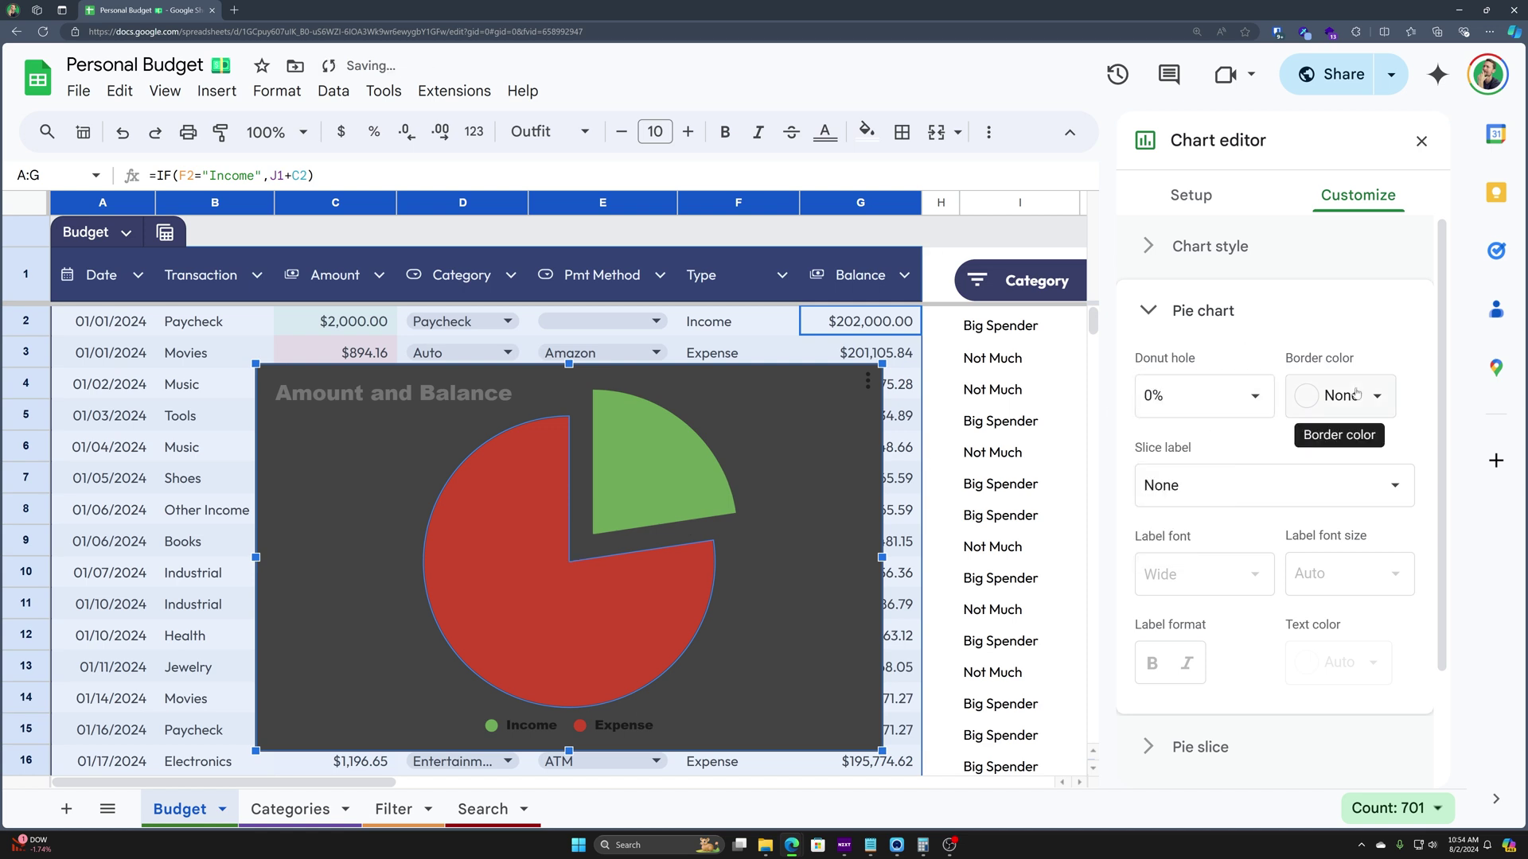
{"action": "left_click", "coordinate": [1384, 397]}
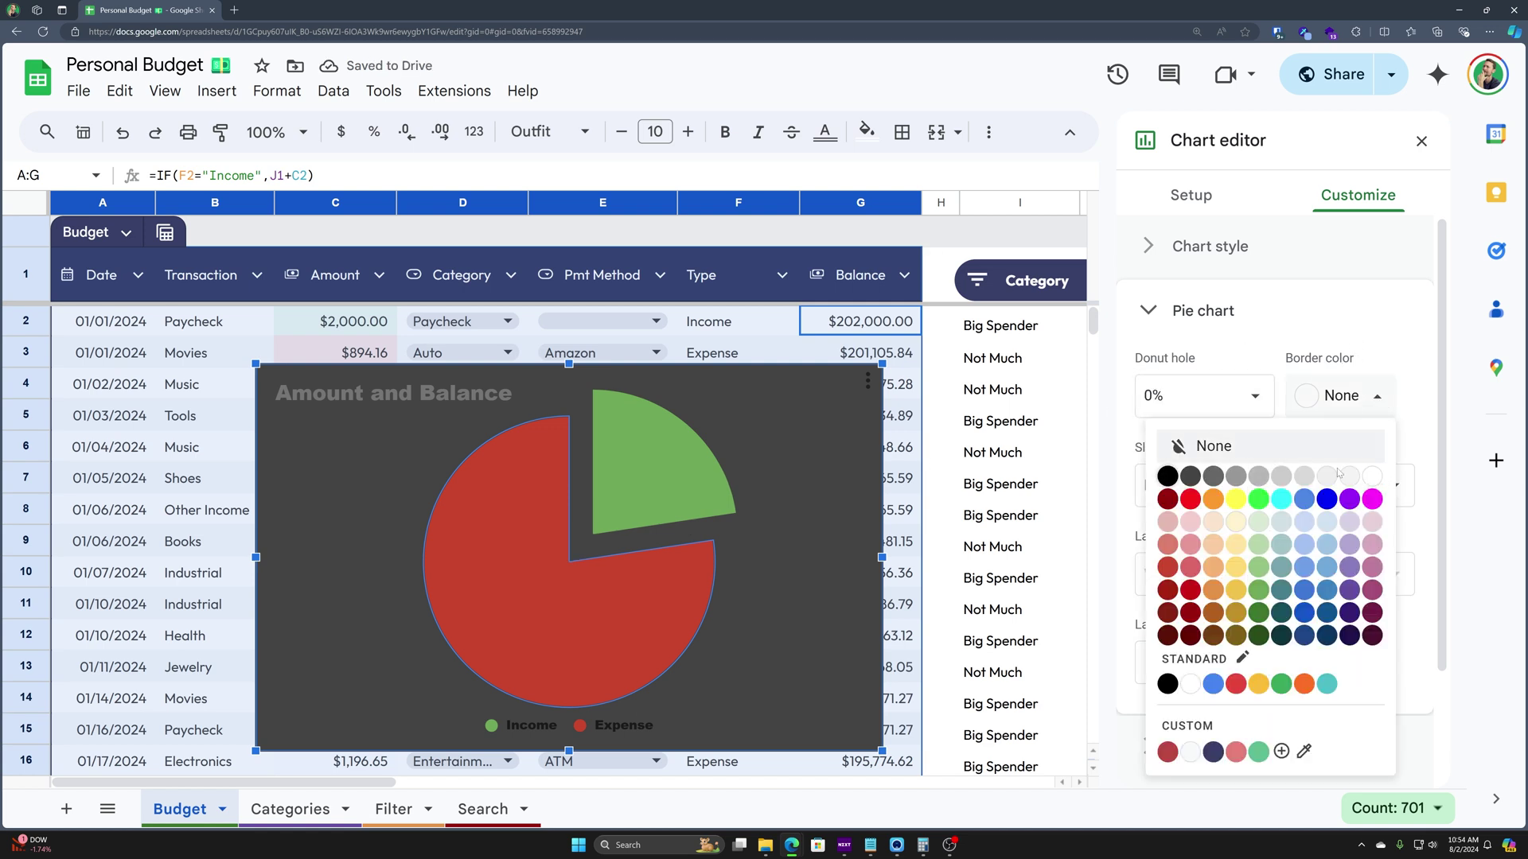
{"action": "left_click", "coordinate": [1390, 301]}
{"action": "left_click", "coordinate": [1203, 311]}
Try Label as the pie chart's slice label, and settle on Value
{"action": "left_click", "coordinate": [1237, 485]}
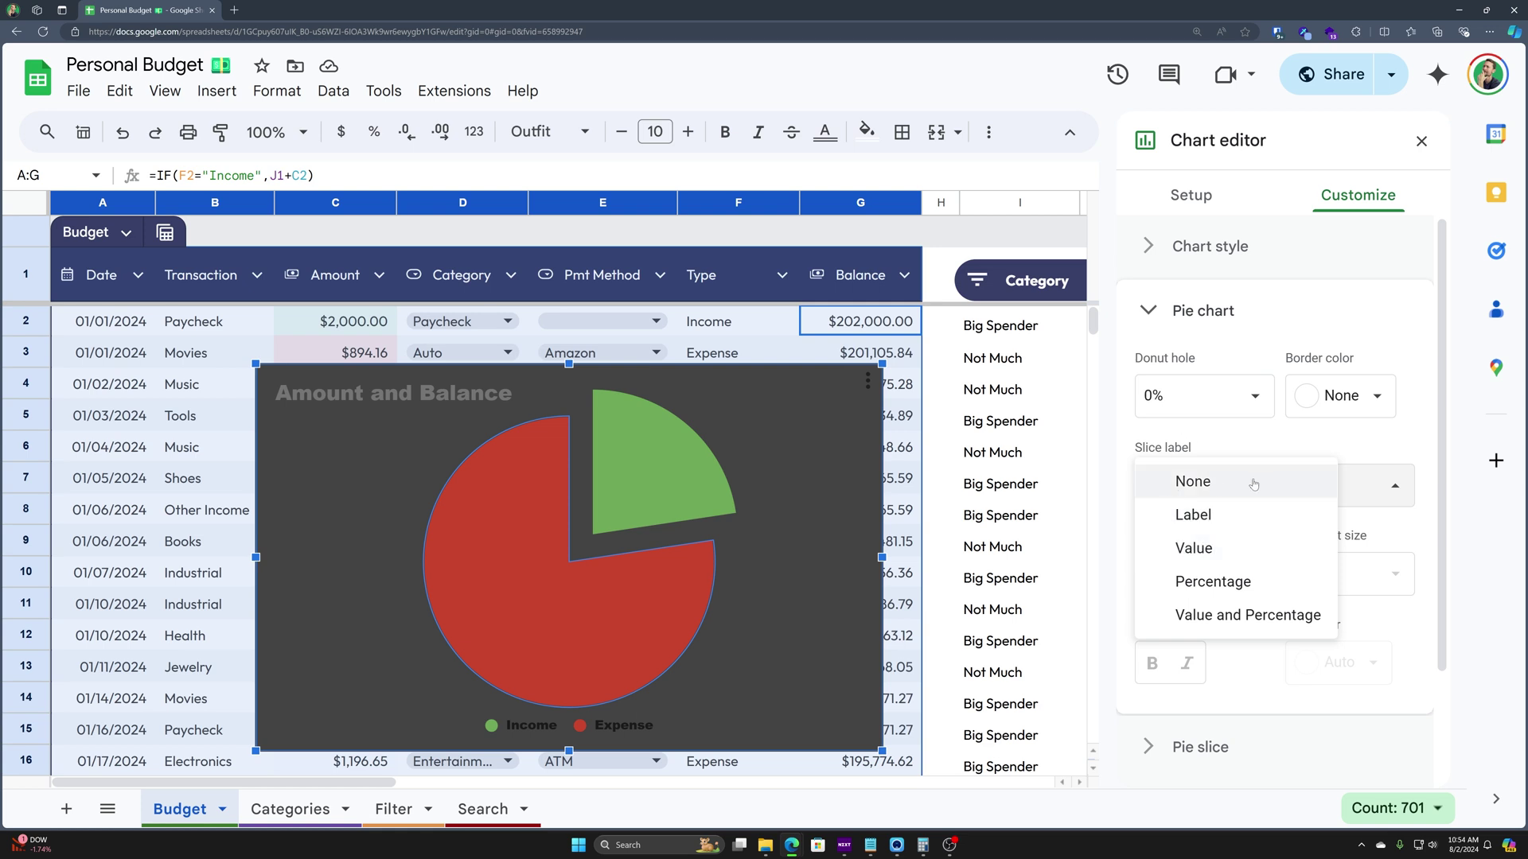
{"action": "left_click", "coordinate": [1240, 527]}
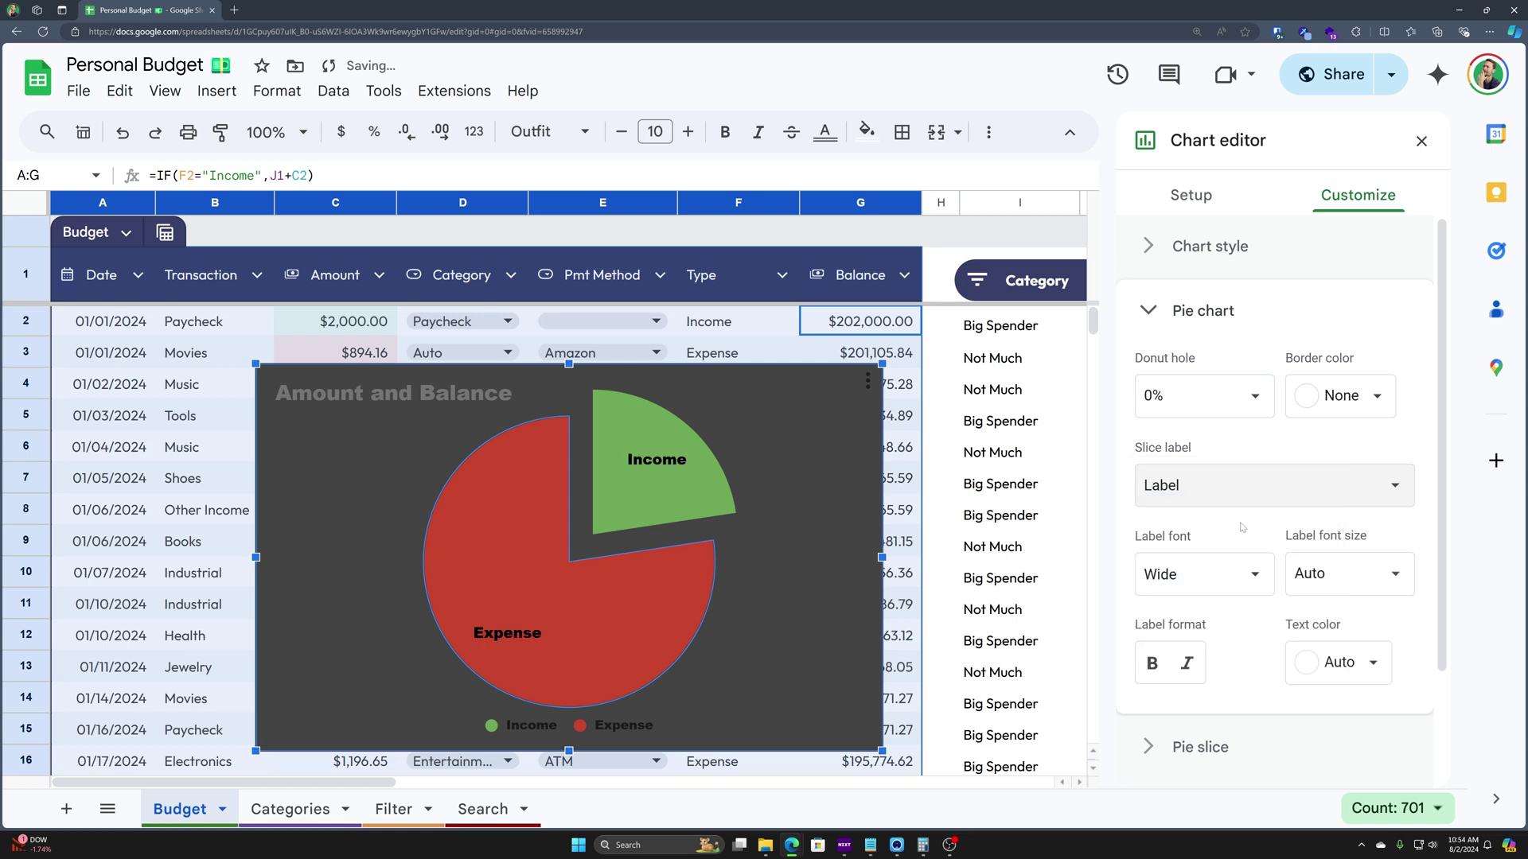
{"action": "left_click", "coordinate": [1235, 487]}
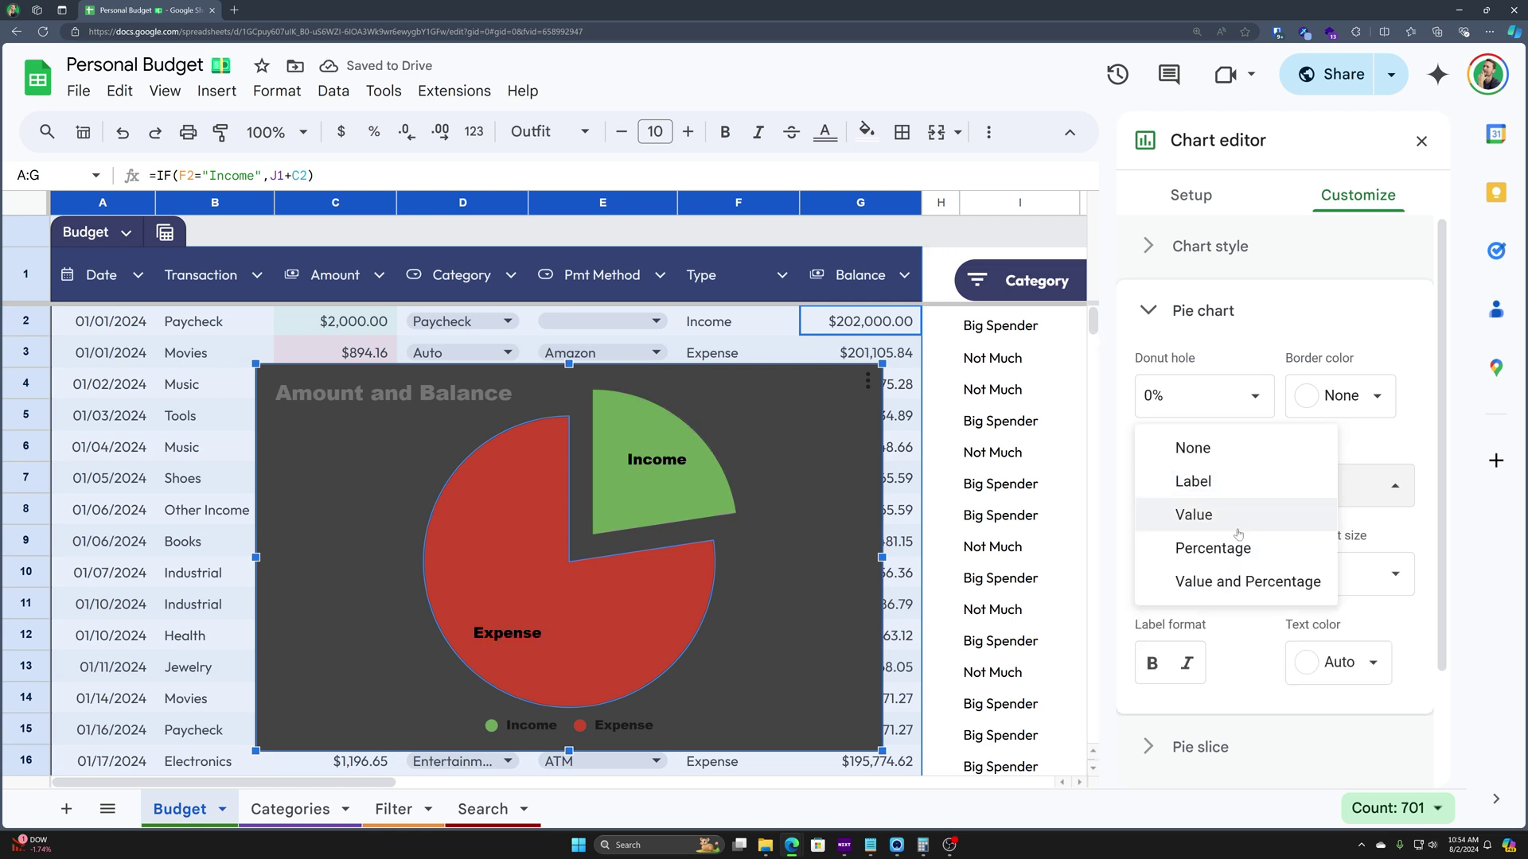
{"action": "left_click", "coordinate": [1229, 523]}
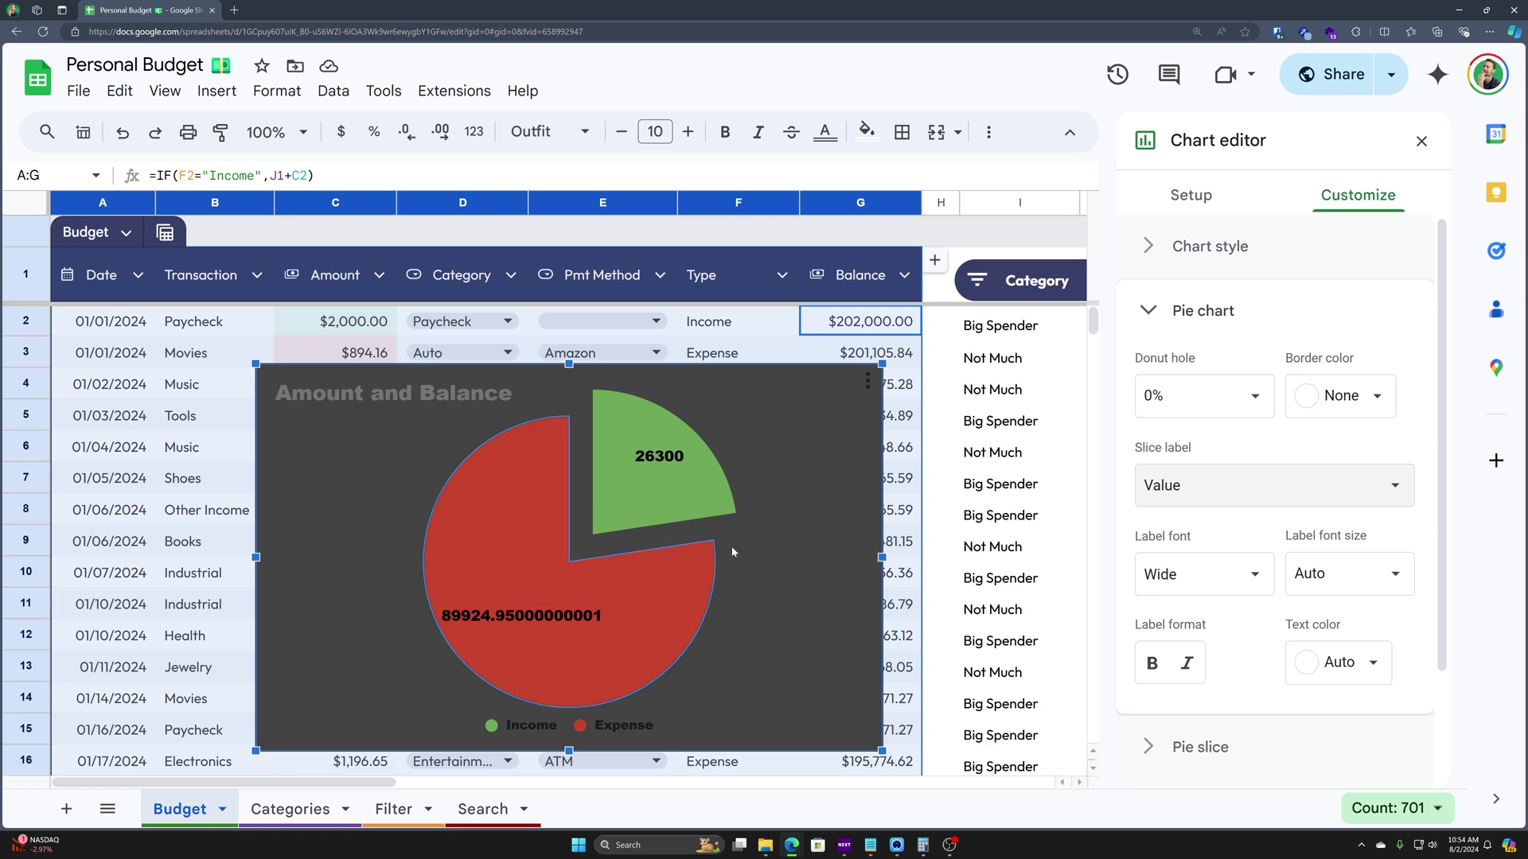
Reformat the slice labels as dollar amounts: $26300 for Income and $89924.95 for Expense
{"action": "left_click", "coordinate": [652, 456]}
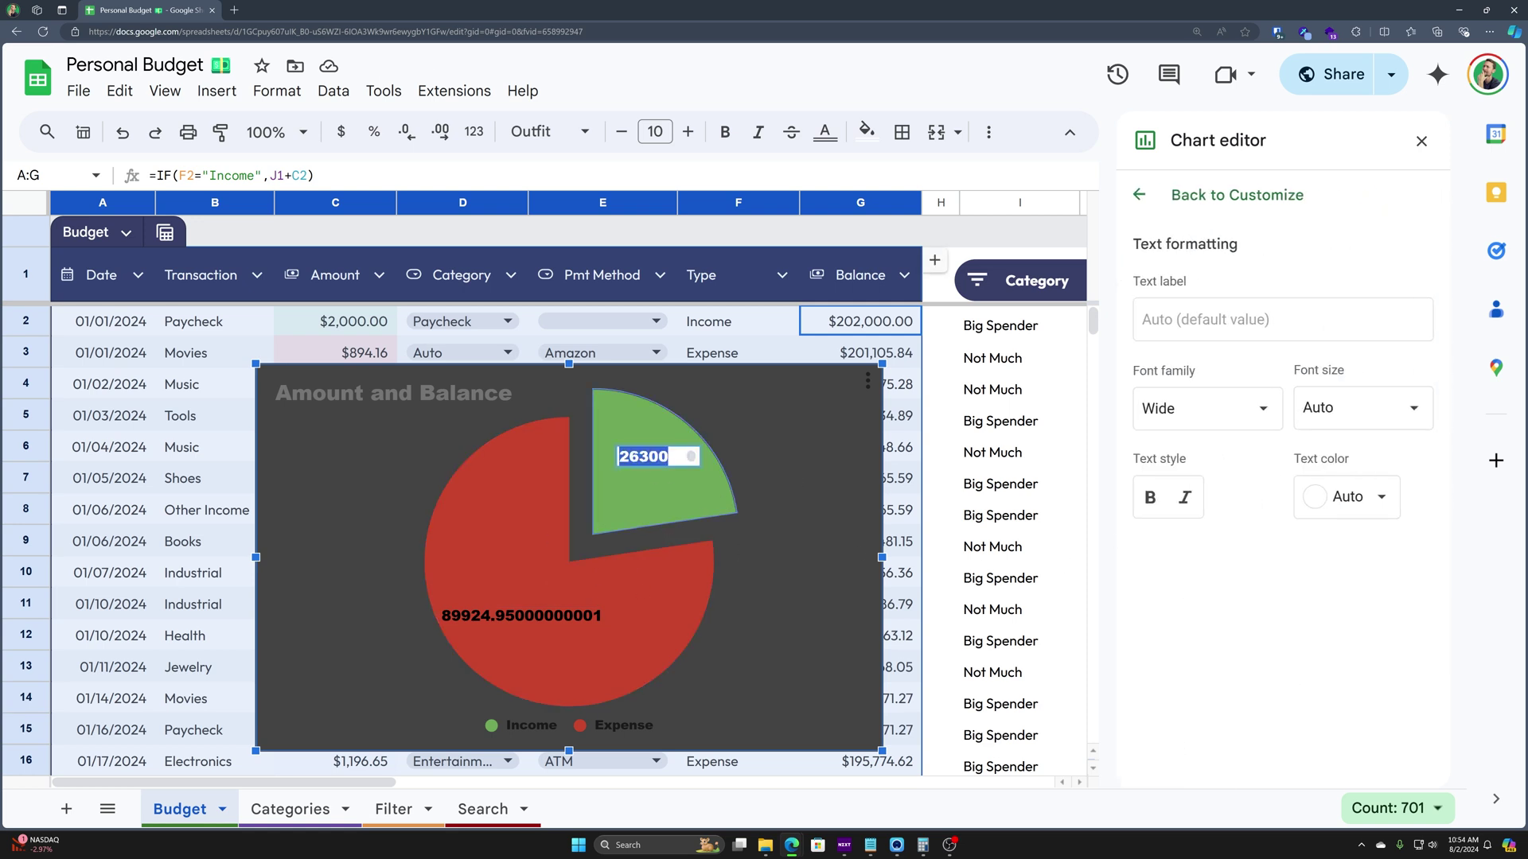
{"action": "key", "text": "BackSpace"}
{"action": "double_click", "coordinate": [521, 616]}
{"action": "left_click_drag", "start_coordinate": [586, 618], "coordinate": [505, 615]}
{"action": "key", "text": "shift+Right"}
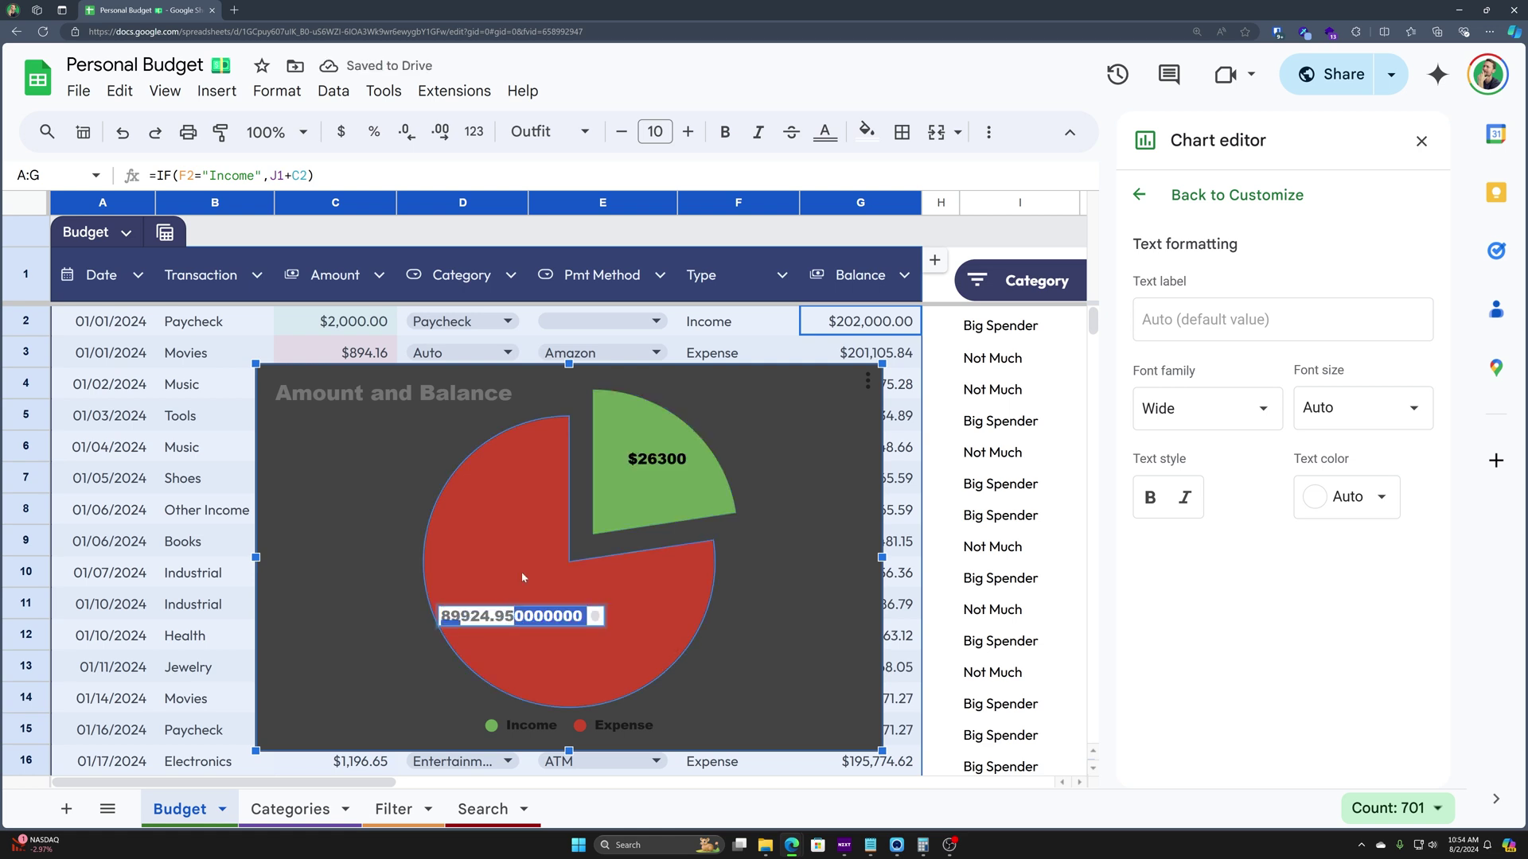
{"action": "key", "text": "BackSpace"}
{"action": "key", "text": "Home"}
{"action": "type", "text": "$"}
{"action": "key", "text": "Return"}
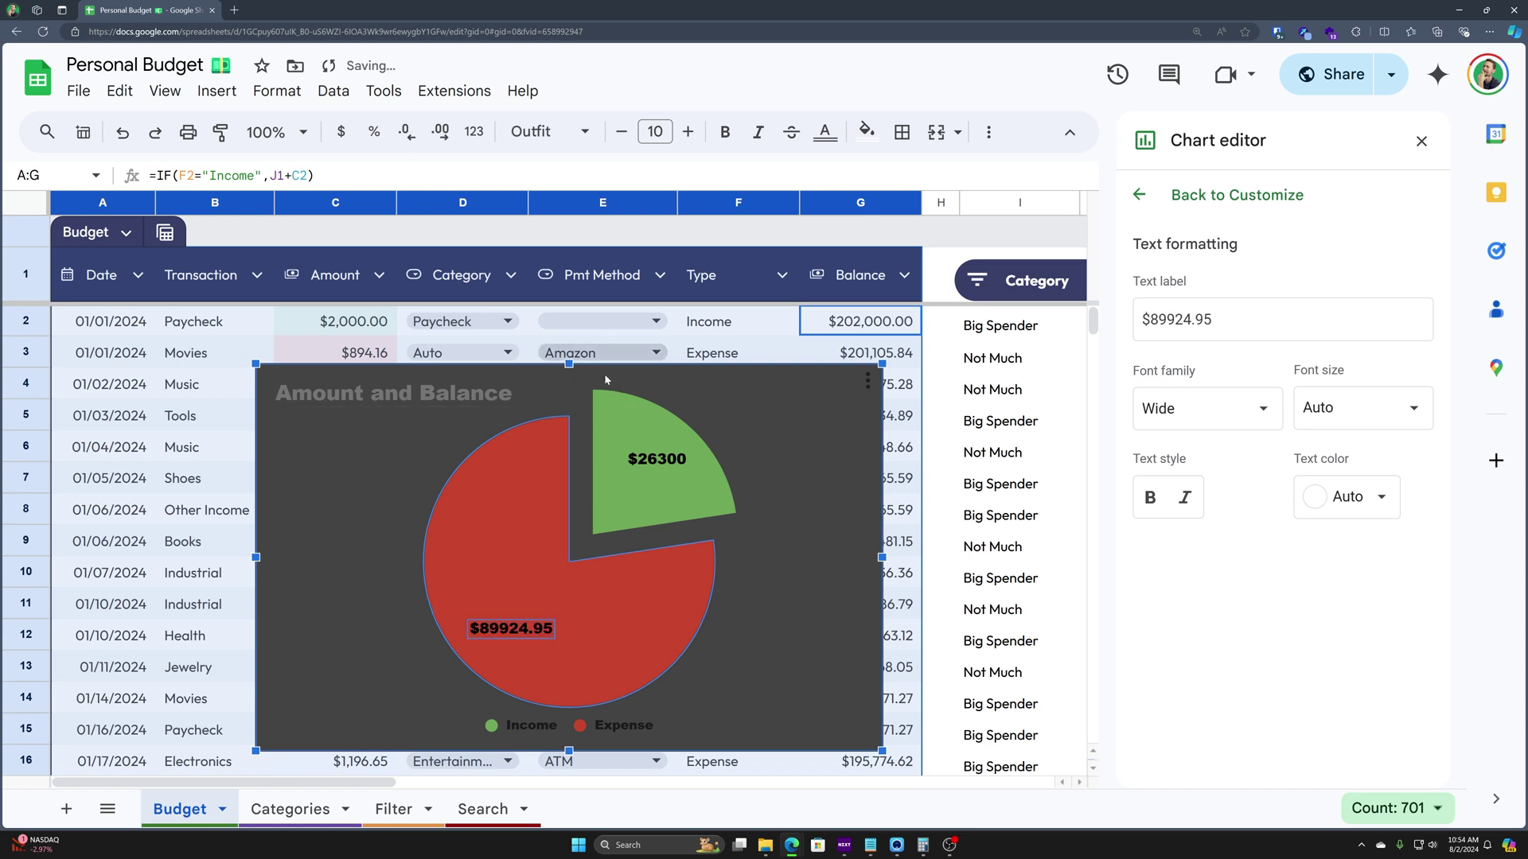
{"action": "left_click", "coordinate": [1209, 195]}
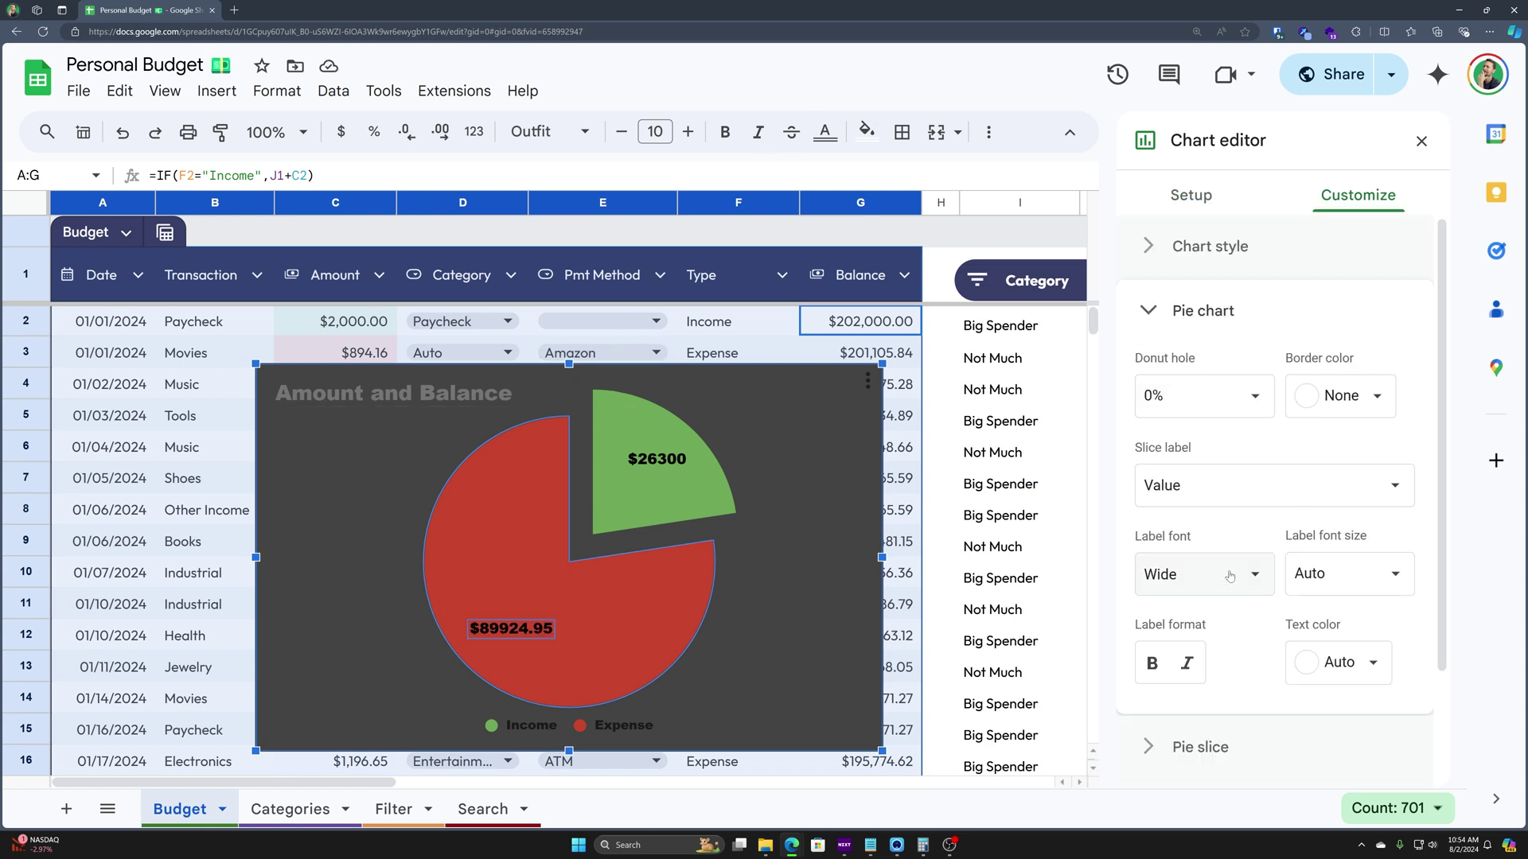
{"action": "left_click", "coordinate": [1196, 487]}
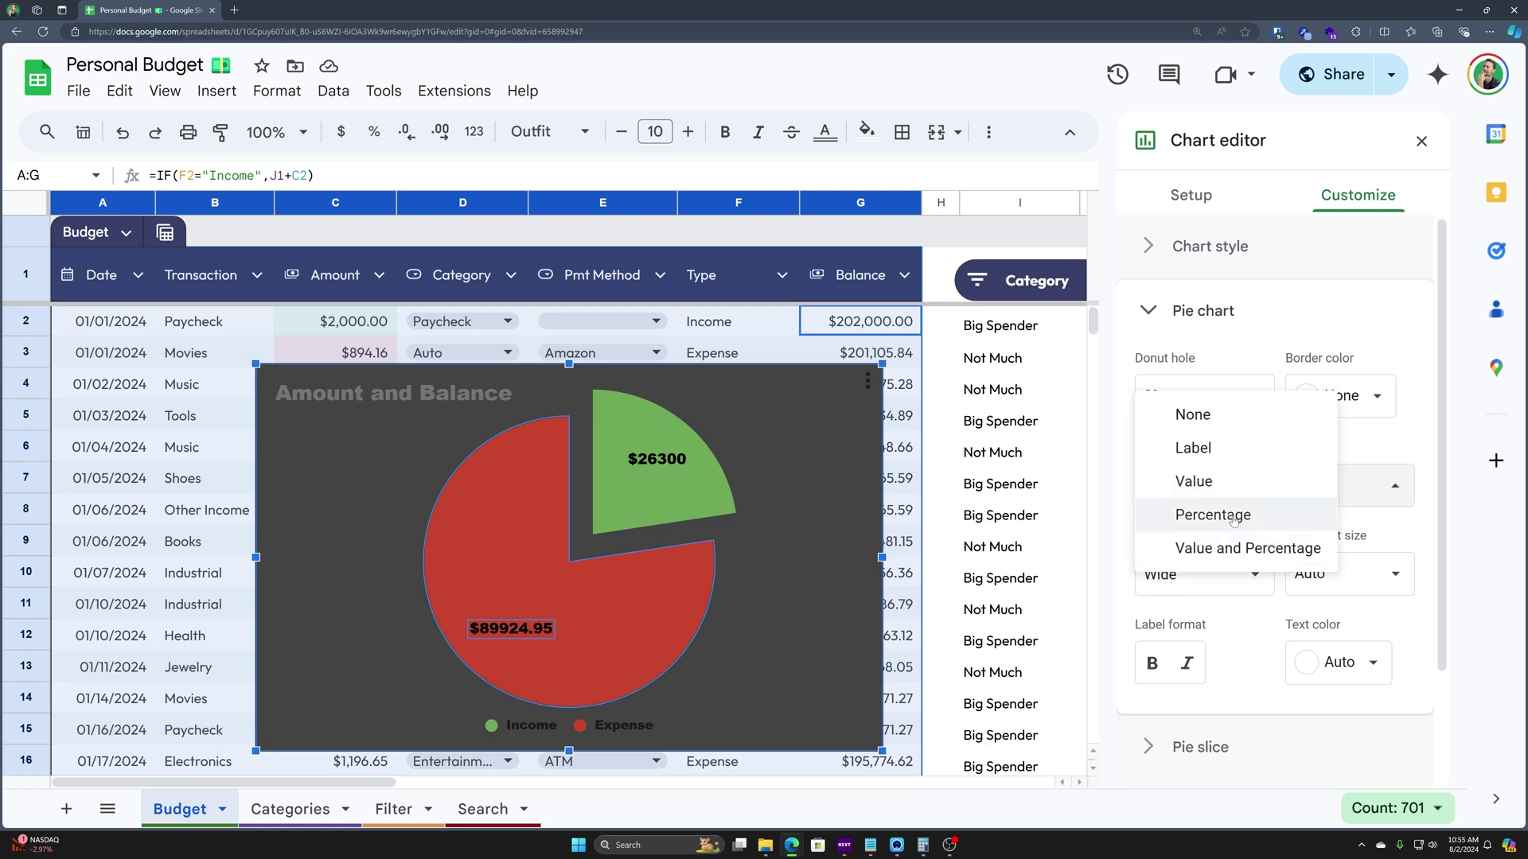
{"action": "left_click", "coordinate": [1381, 466]}
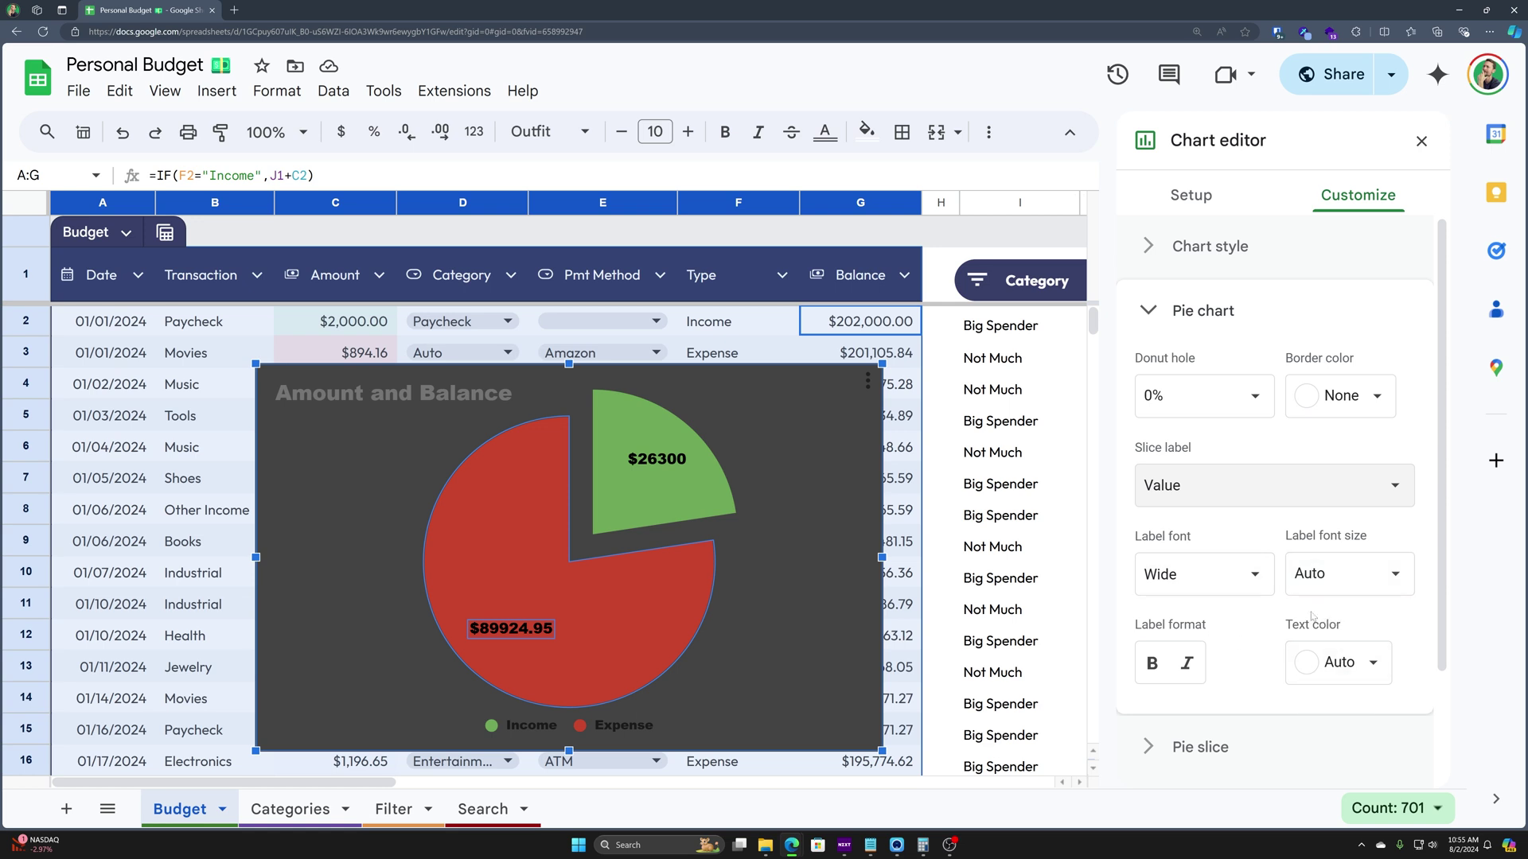
Set the text color of the pie chart's slice labels to white
{"action": "left_click", "coordinate": [1338, 662]}
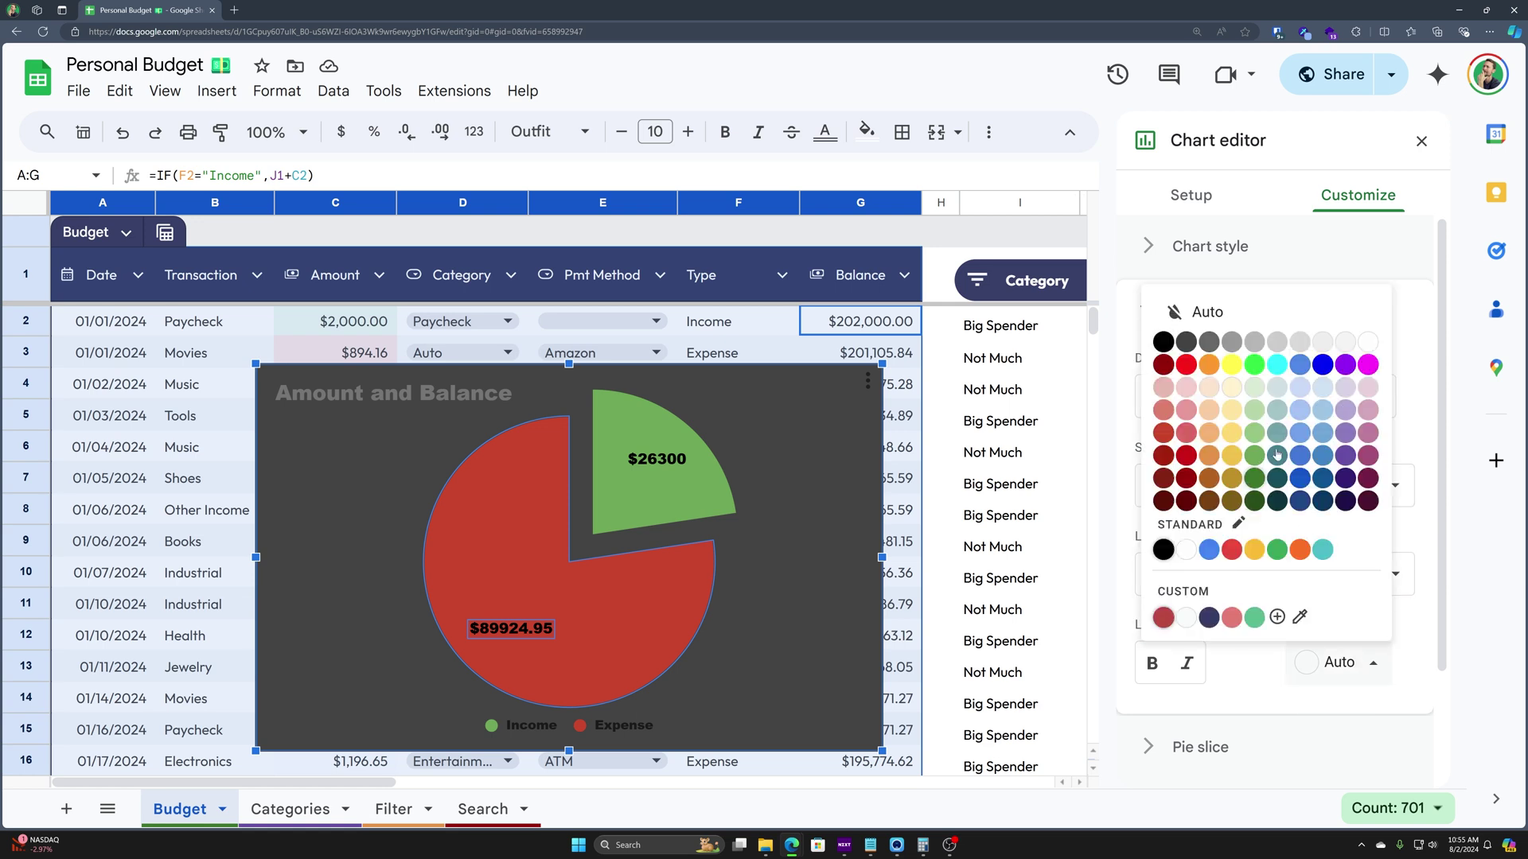
{"action": "left_click", "coordinate": [1367, 340]}
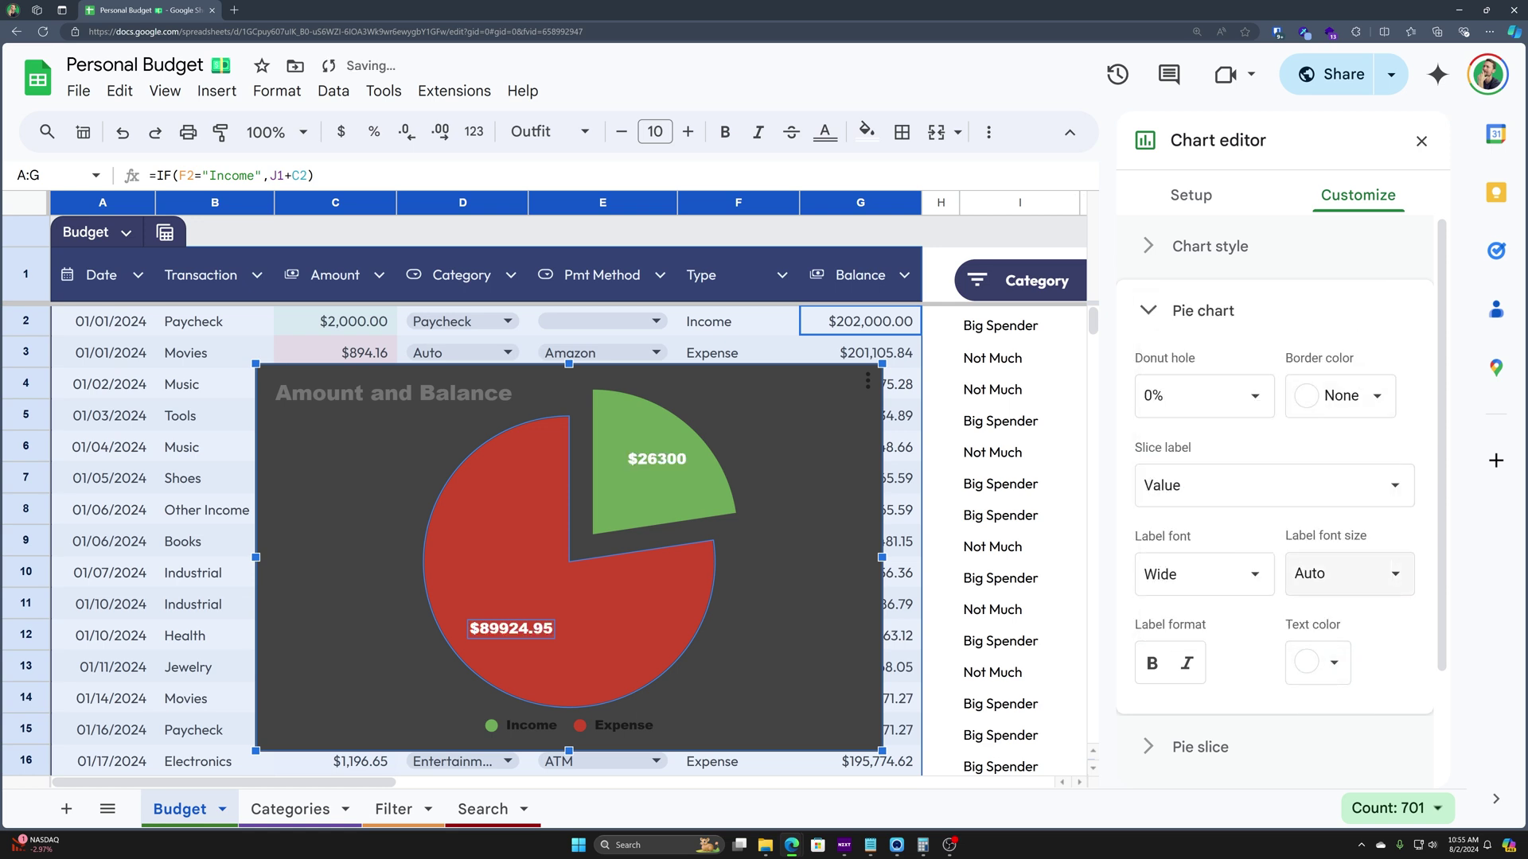
{"action": "left_click", "coordinate": [1197, 311]}
Change the chart title to "Type of Transaction" and make its text white
{"action": "left_click", "coordinate": [1233, 439]}
{"action": "left_click", "coordinate": [1257, 502]}
{"action": "left_click", "coordinate": [1223, 463]}
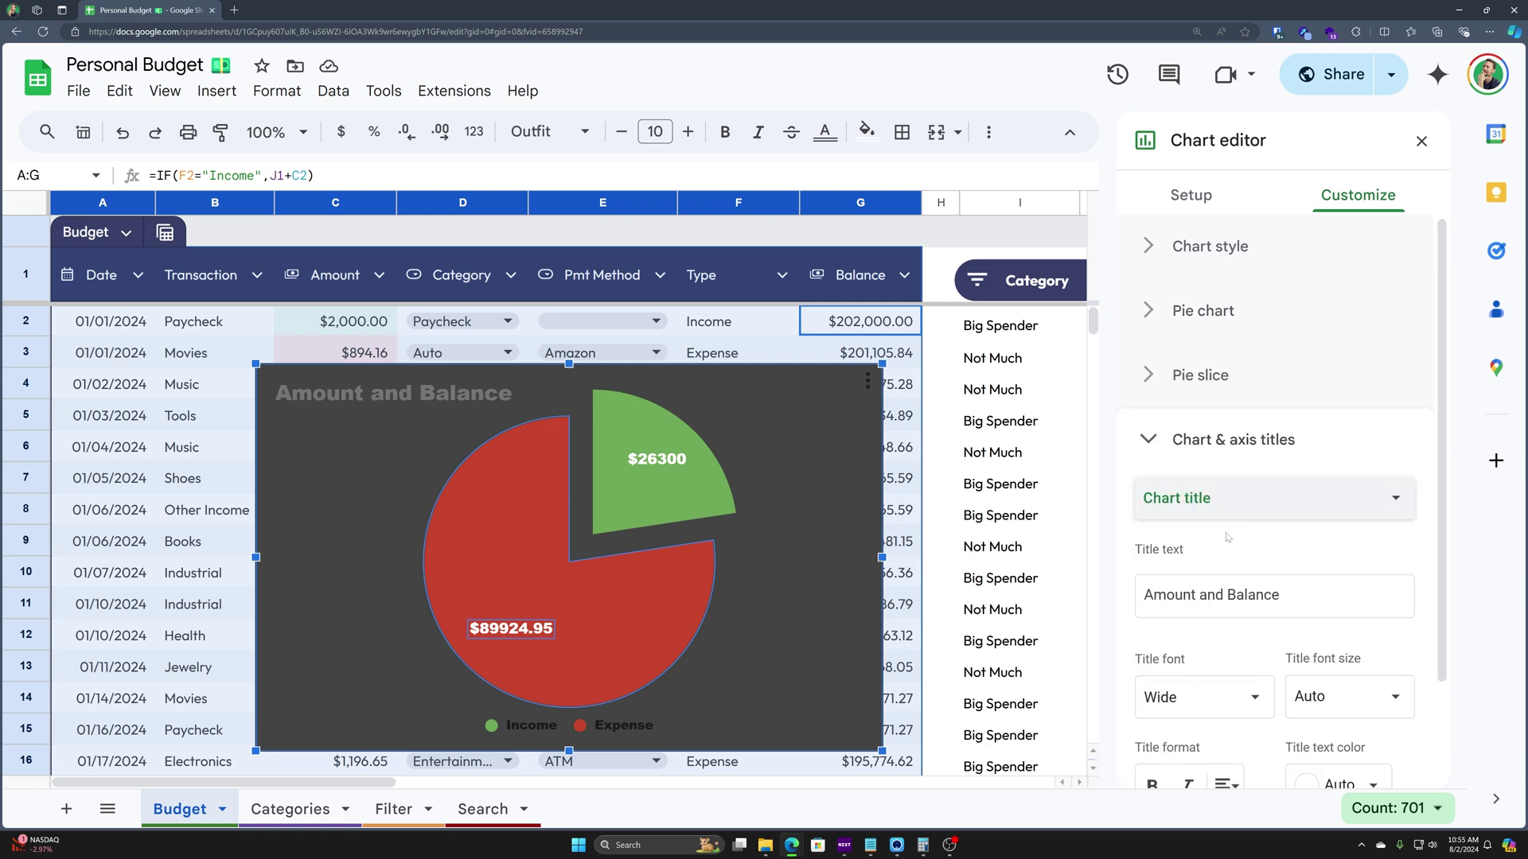
{"action": "scroll", "coordinate": [1227, 549], "scroll_direction": "down", "scroll_amount": 2}
{"action": "left_click", "coordinate": [1273, 477]}
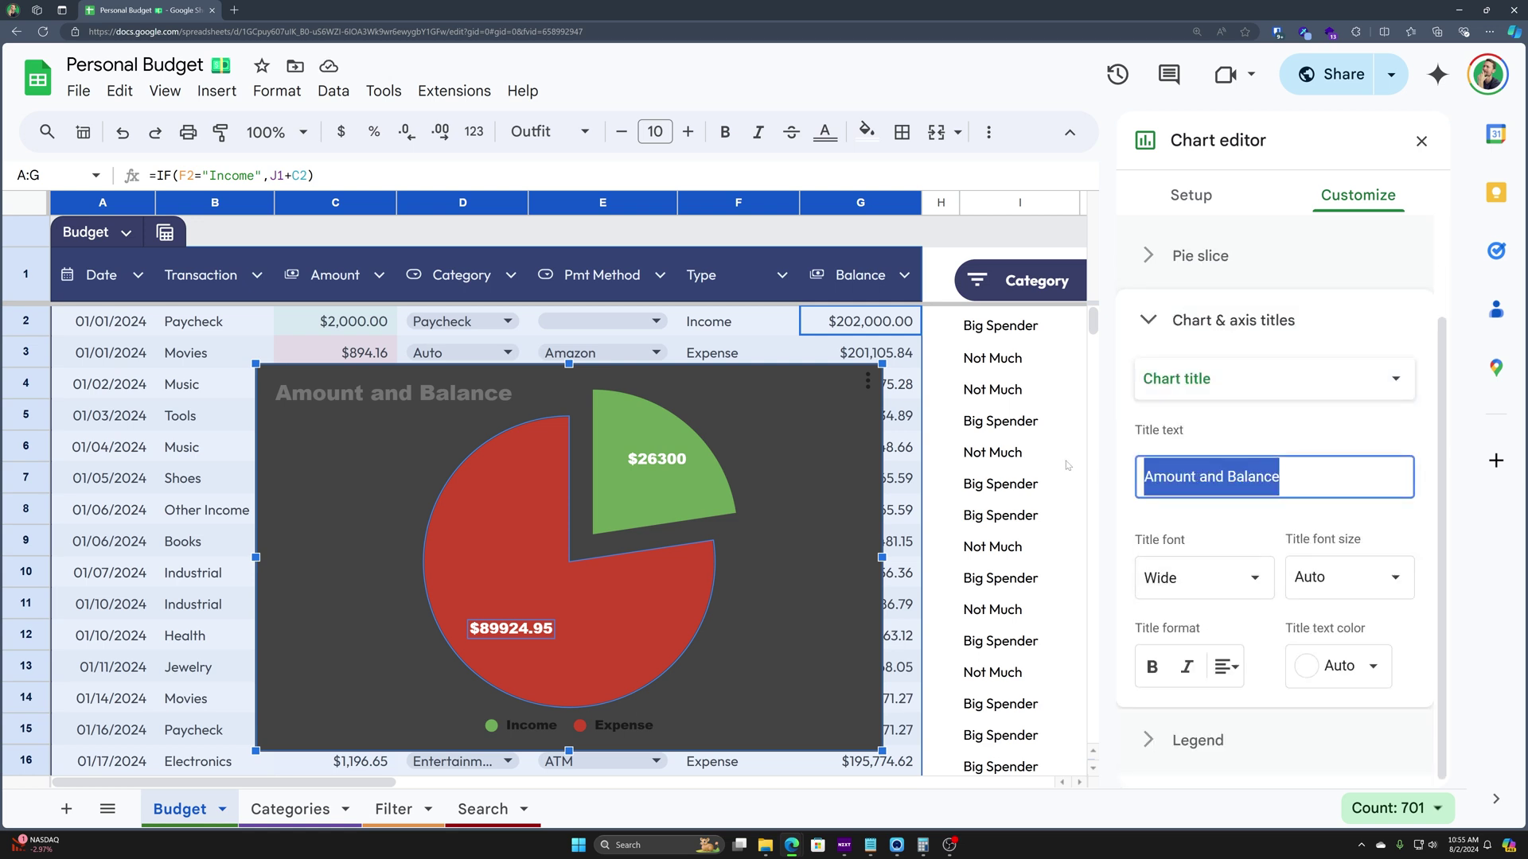
{"action": "type", "text": "Type of Transaction"}
{"action": "key", "text": "Tab"}
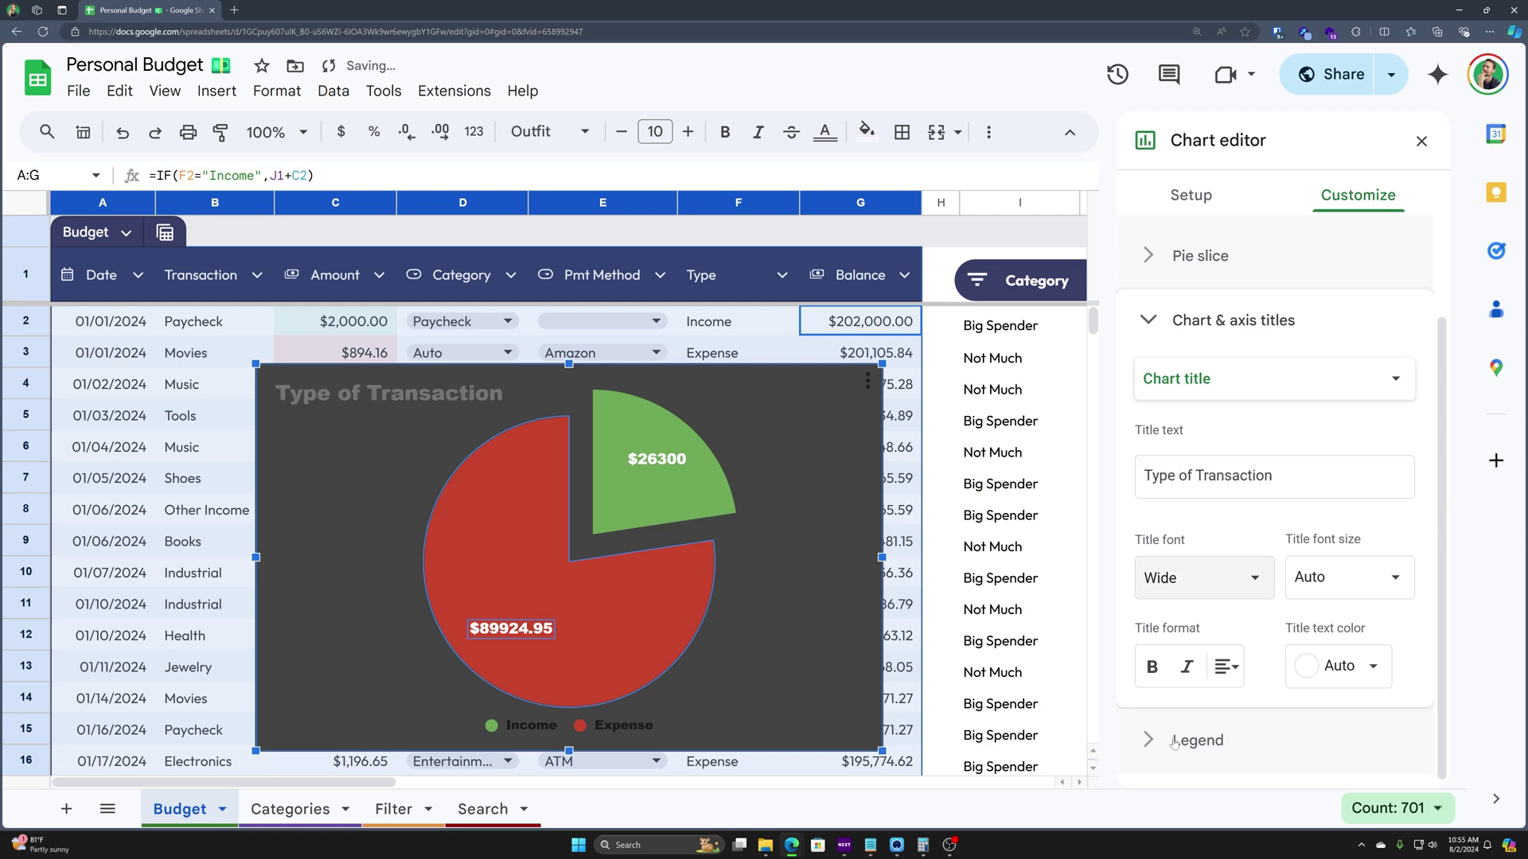
{"action": "left_click", "coordinate": [1317, 680]}
{"action": "left_click", "coordinate": [1368, 344]}
Add the chart subtitle "Income v Expenses"
{"action": "left_click", "coordinate": [1210, 380]}
{"action": "left_click", "coordinate": [1209, 408]}
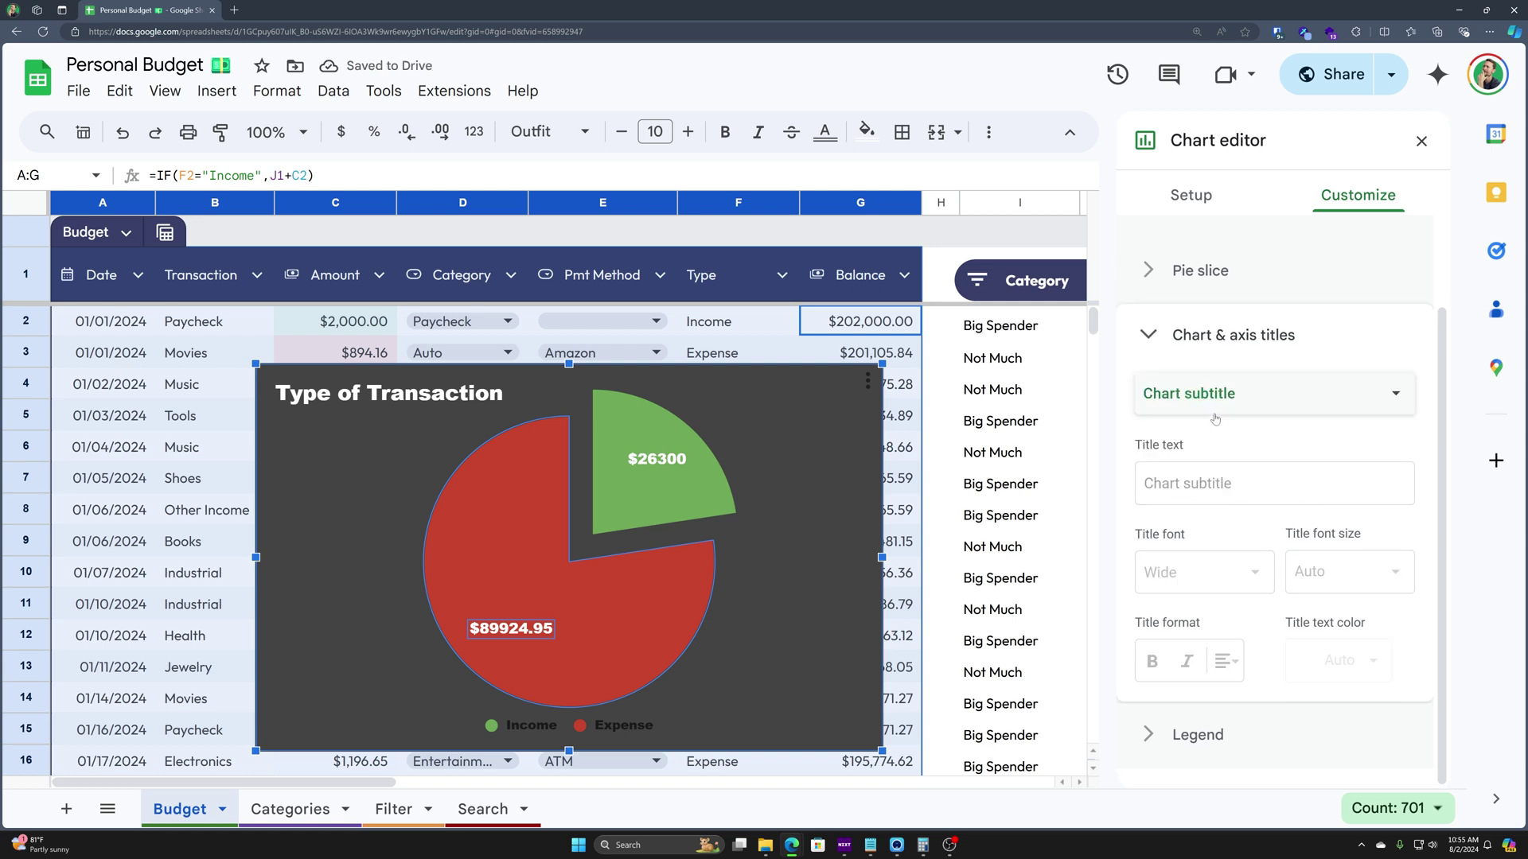
{"action": "type", "text": "Income v Expenses"}
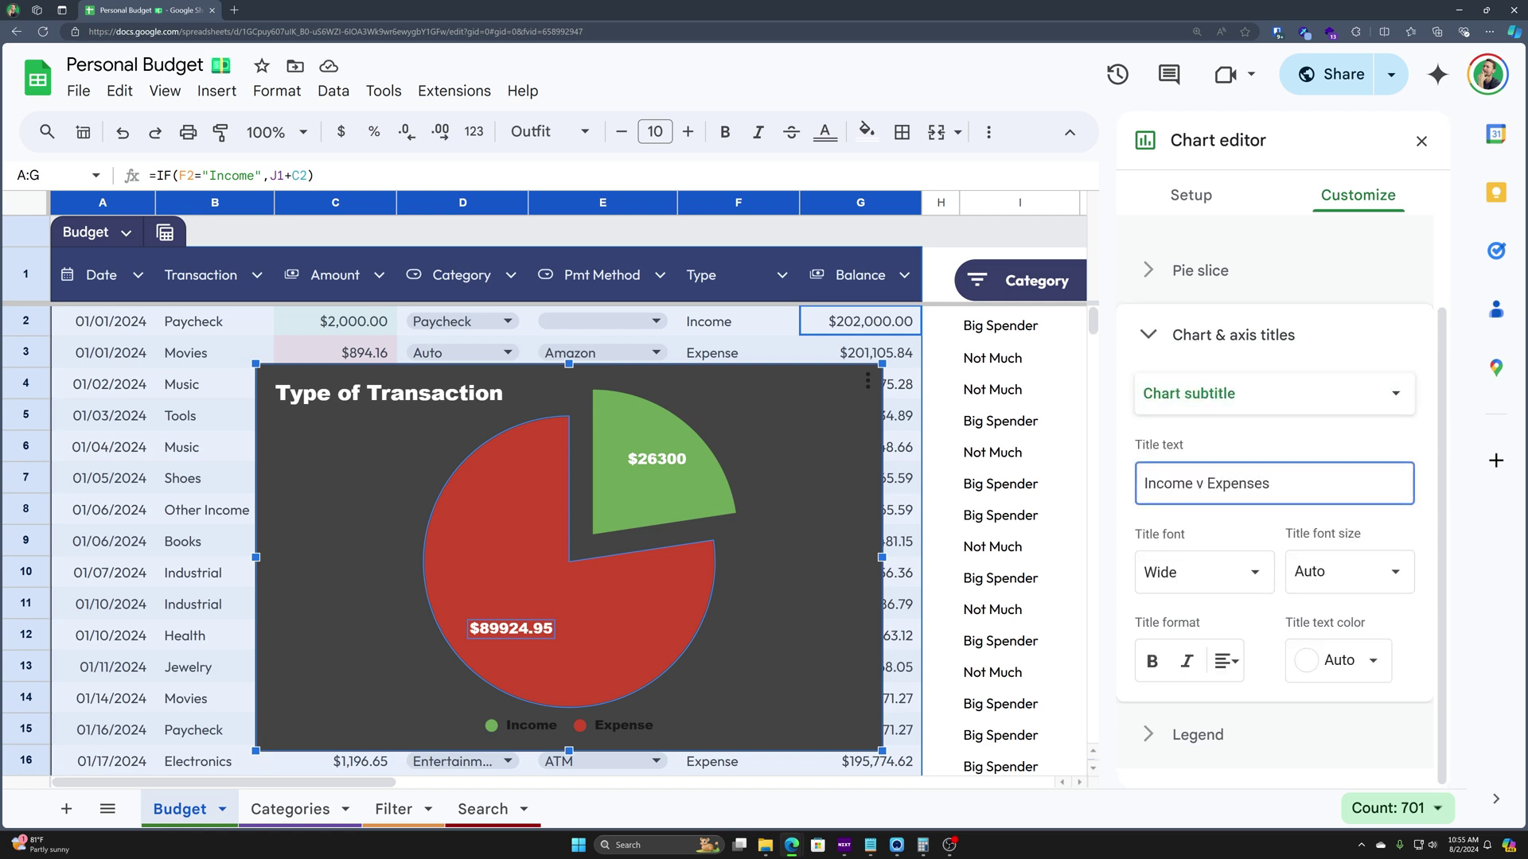
{"action": "key", "text": "Tab"}
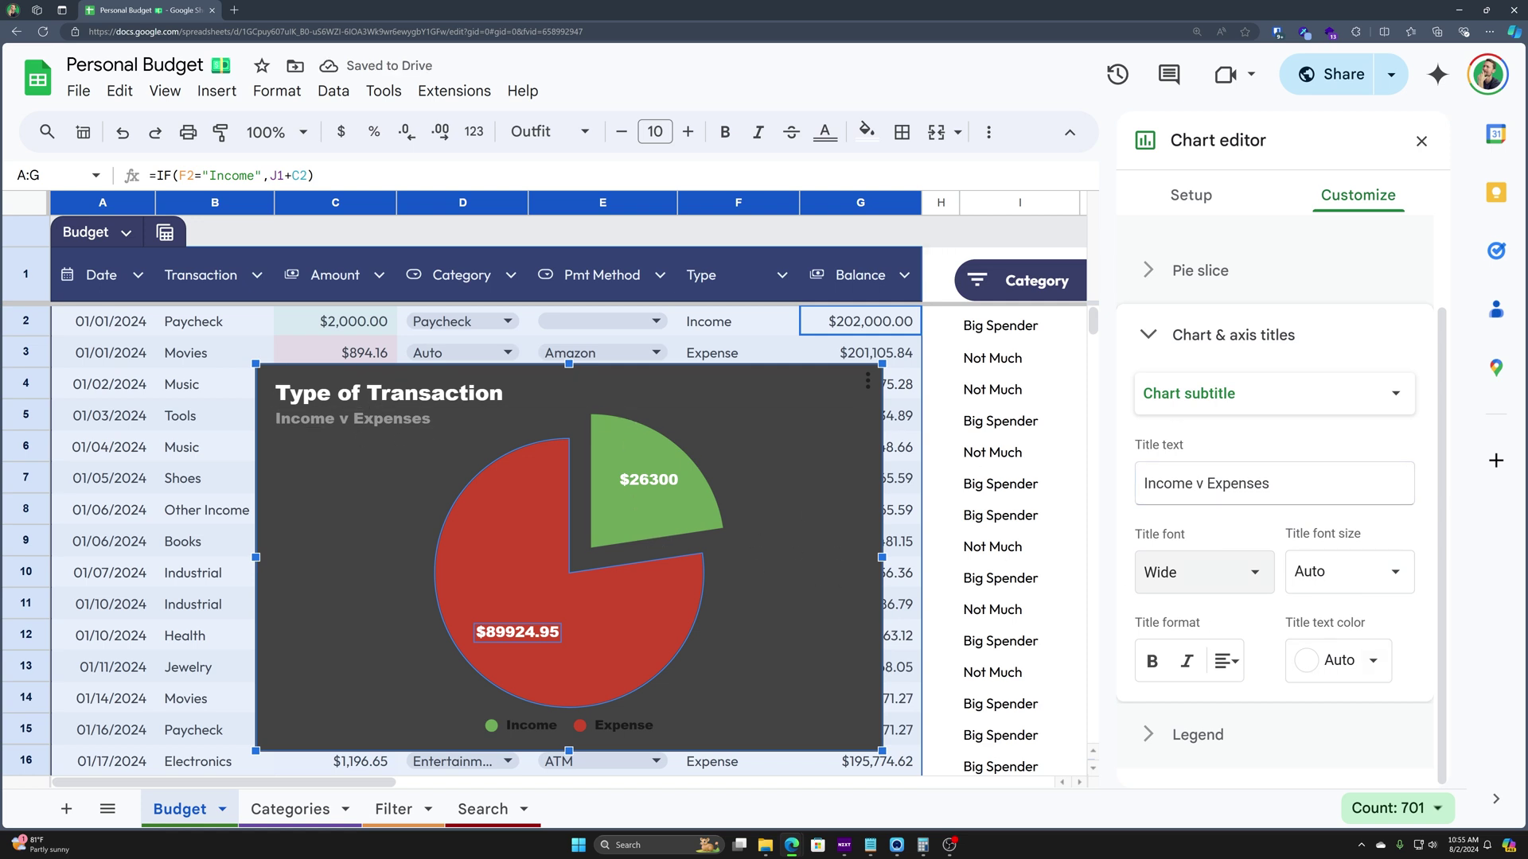
{"action": "left_click", "coordinate": [1162, 342]}
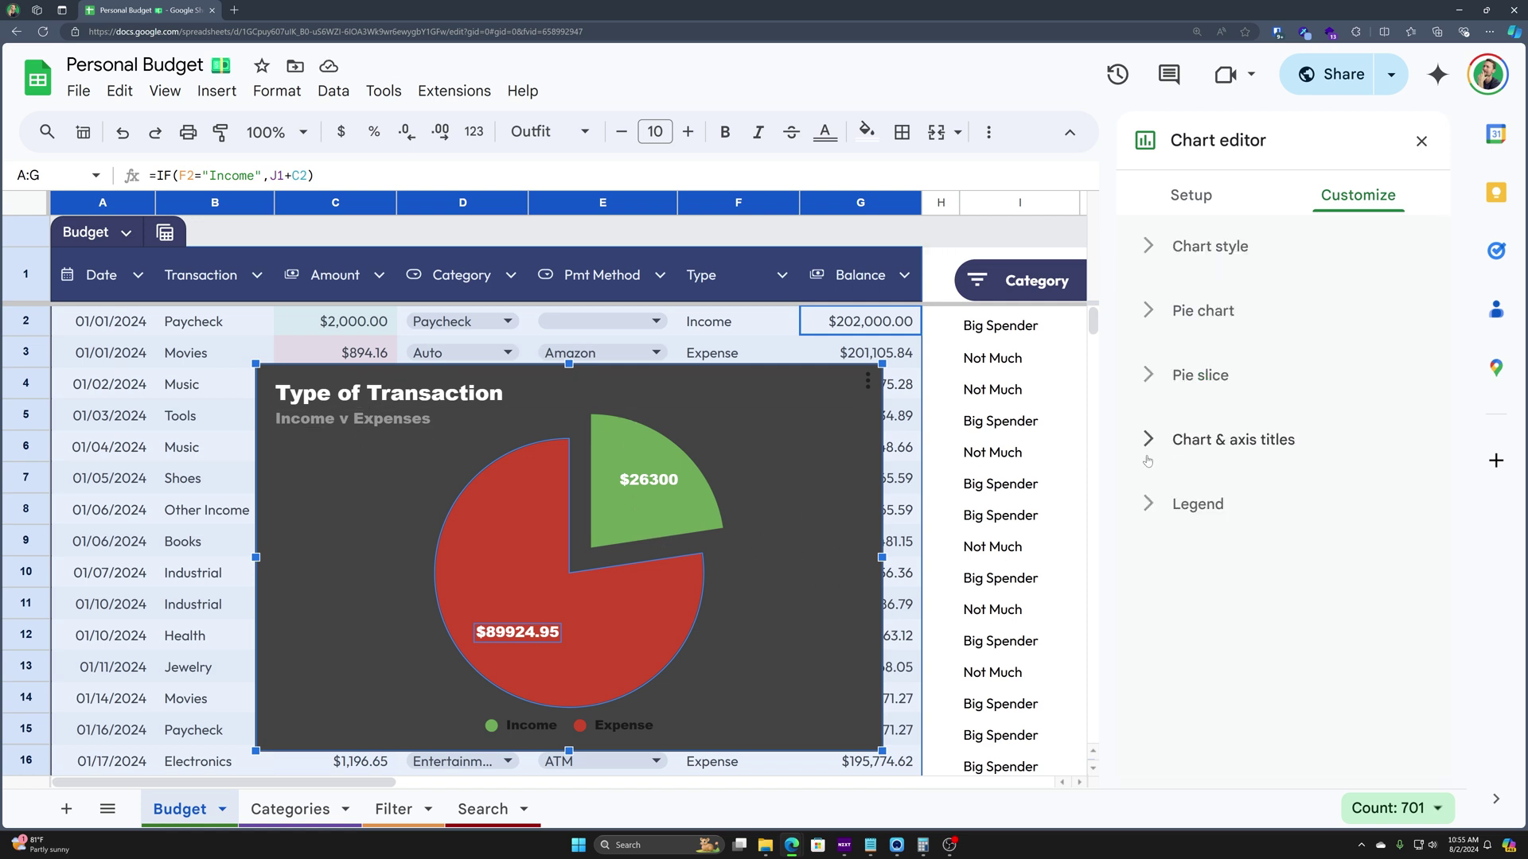
Position the chart legend at Right and set its text color to white
{"action": "left_click", "coordinate": [1151, 505]}
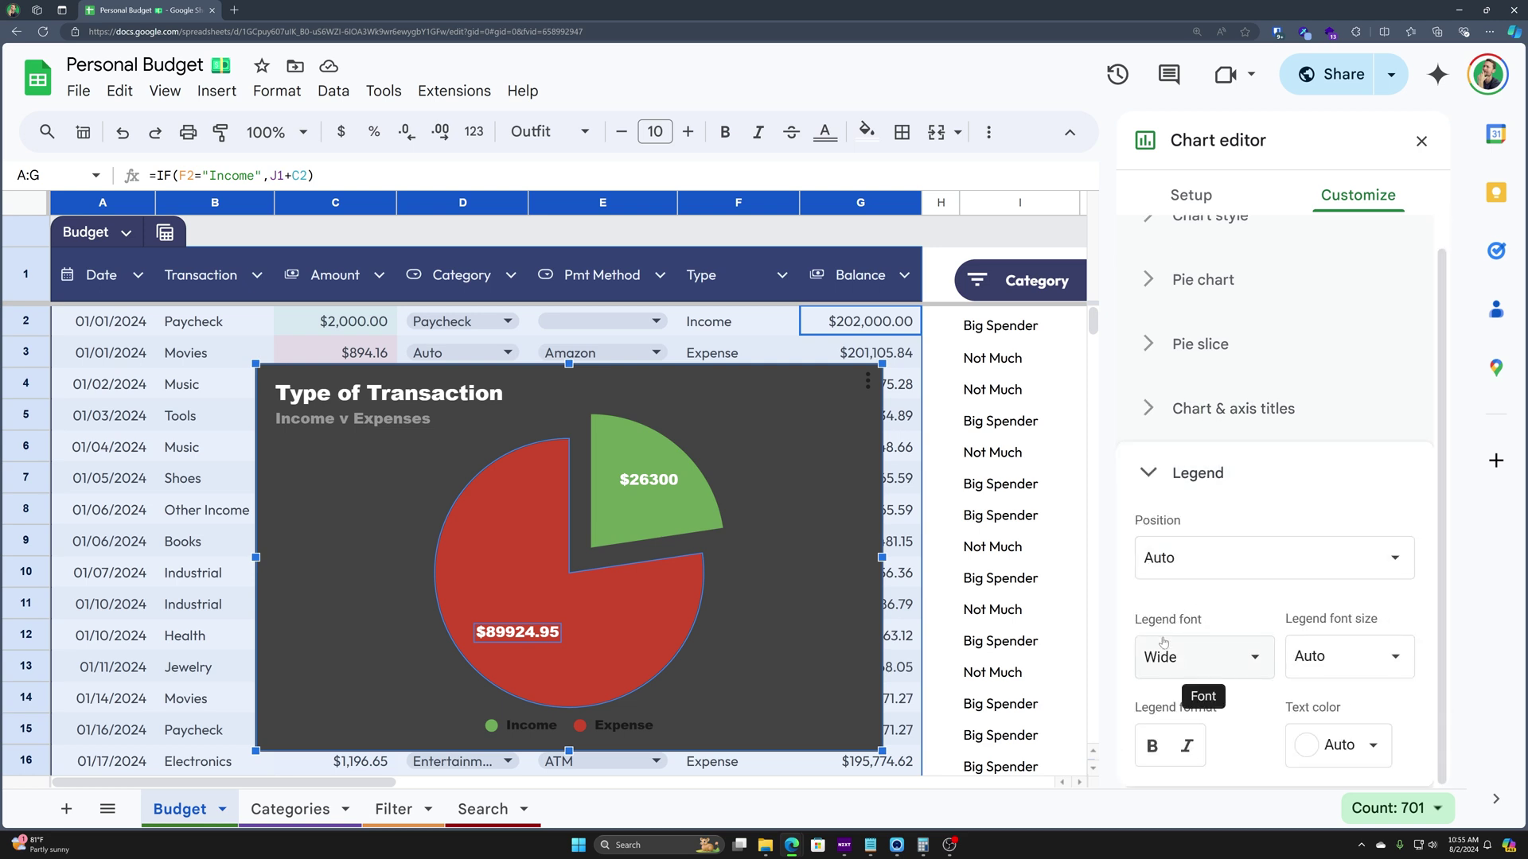
{"action": "left_click", "coordinate": [1265, 575]}
{"action": "left_click", "coordinate": [1233, 454]}
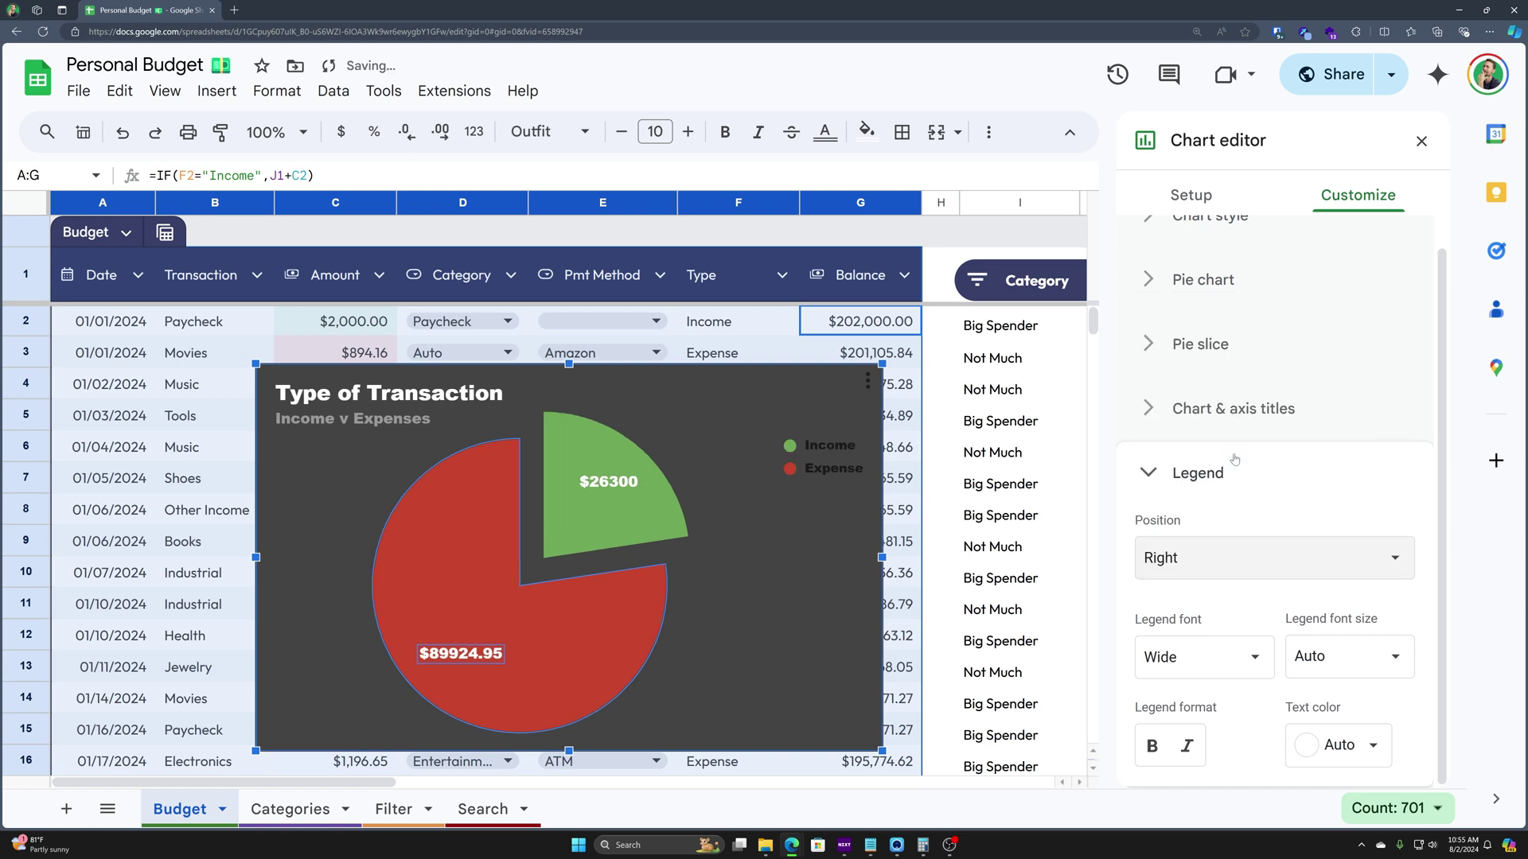
{"action": "left_click", "coordinate": [1338, 745]}
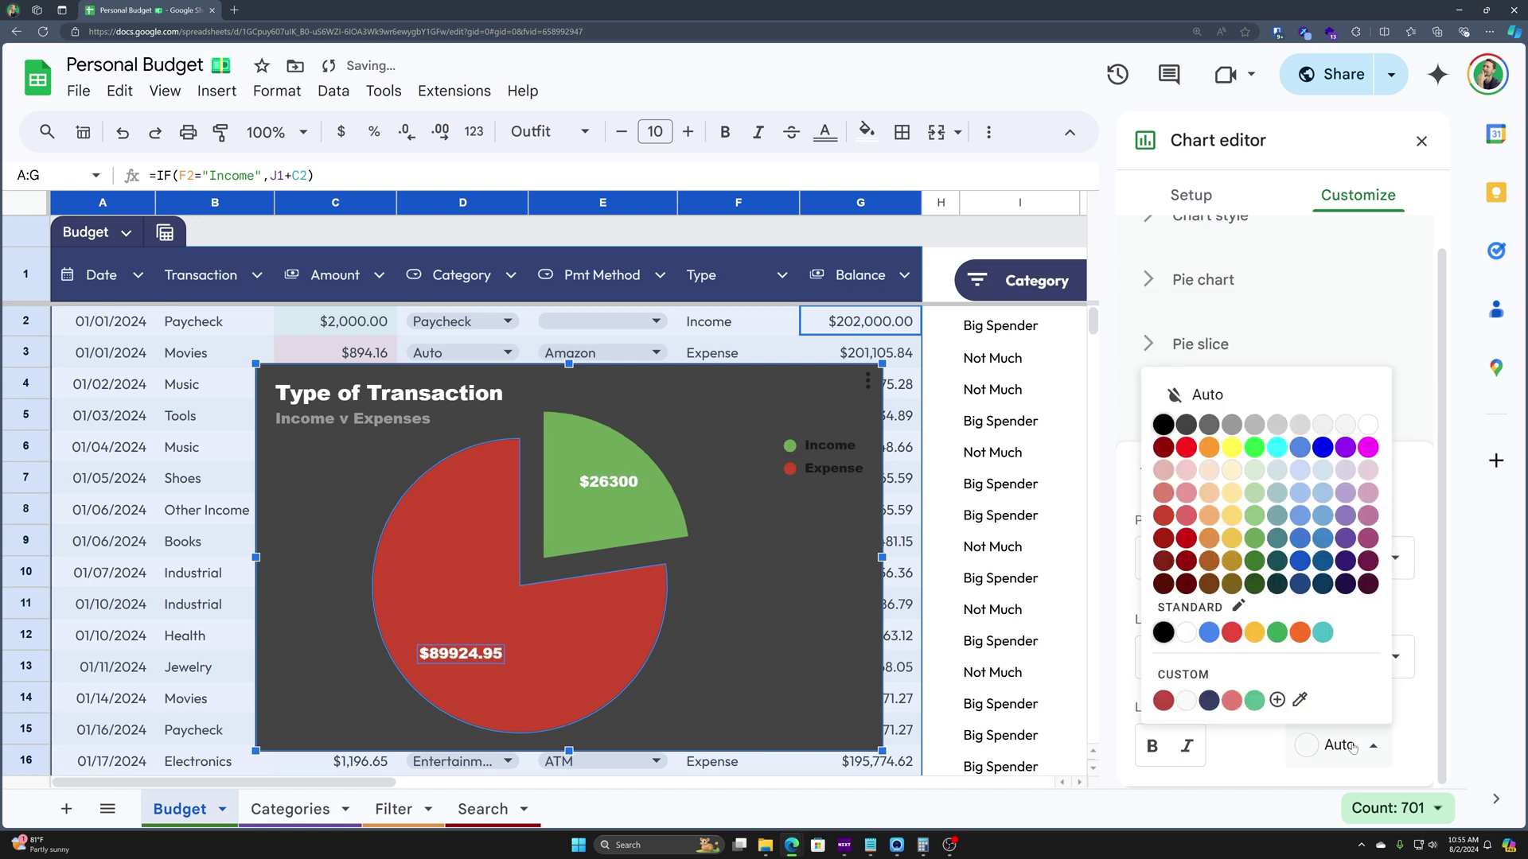
{"action": "left_click", "coordinate": [1368, 425]}
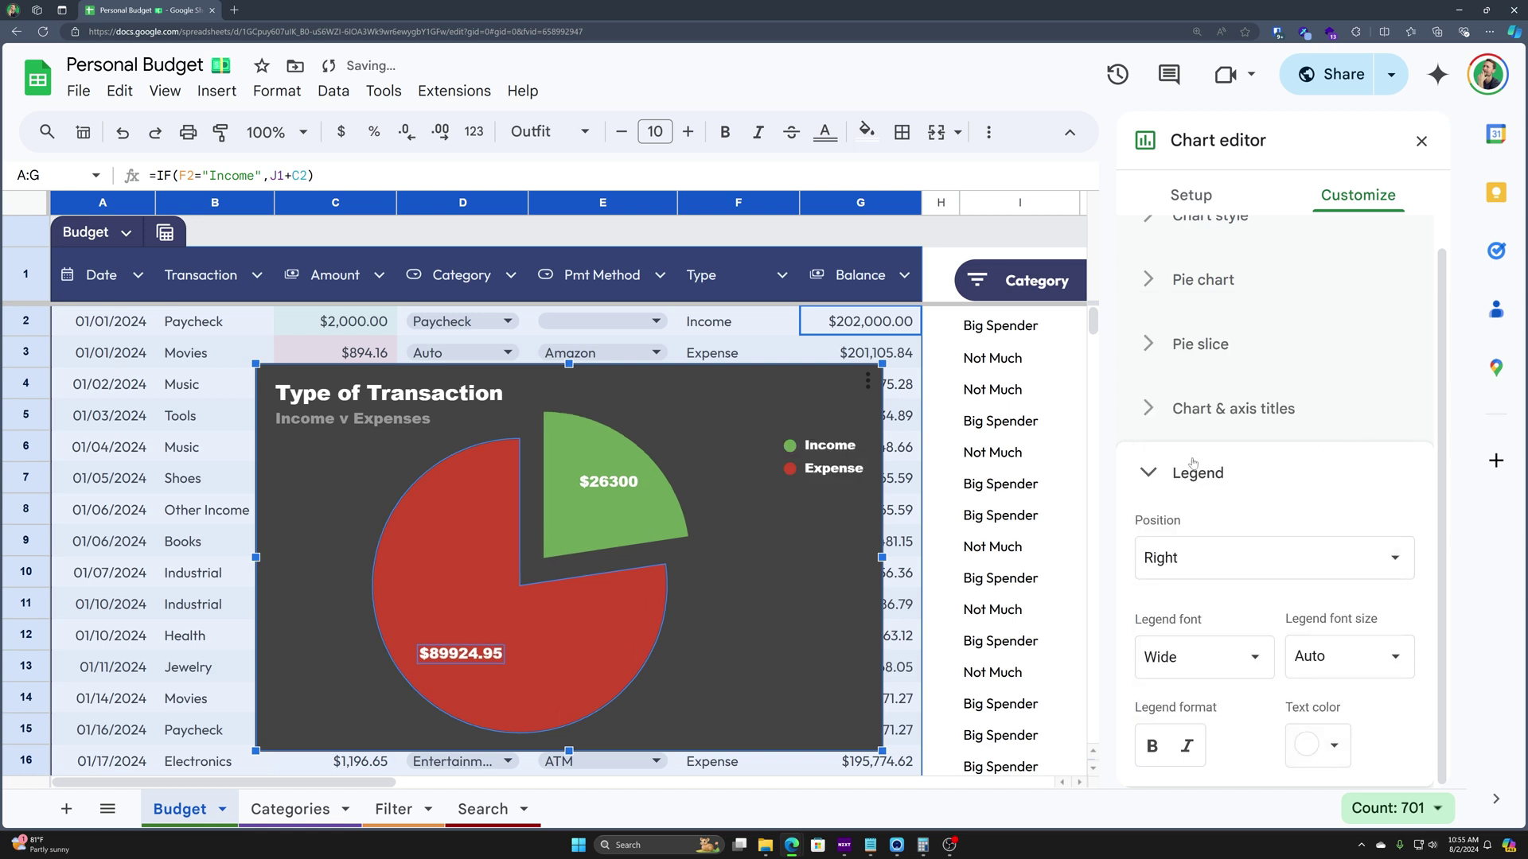
Try the Top position for the chart legend, and settle on Bottom
{"action": "left_click", "coordinate": [1205, 549]}
{"action": "left_click", "coordinate": [1199, 454]}
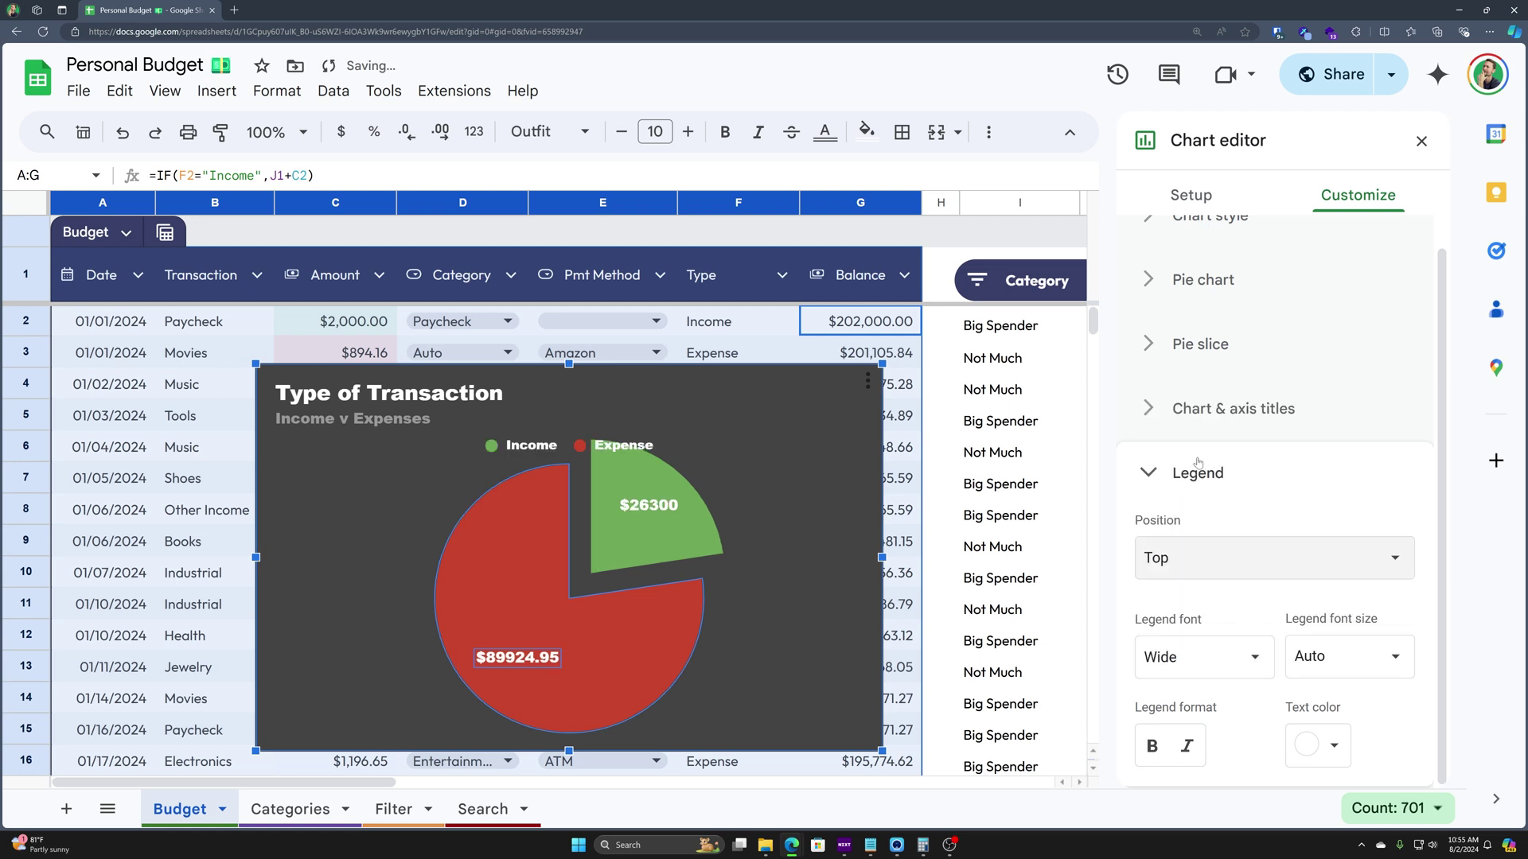
{"action": "left_click", "coordinate": [1243, 567]}
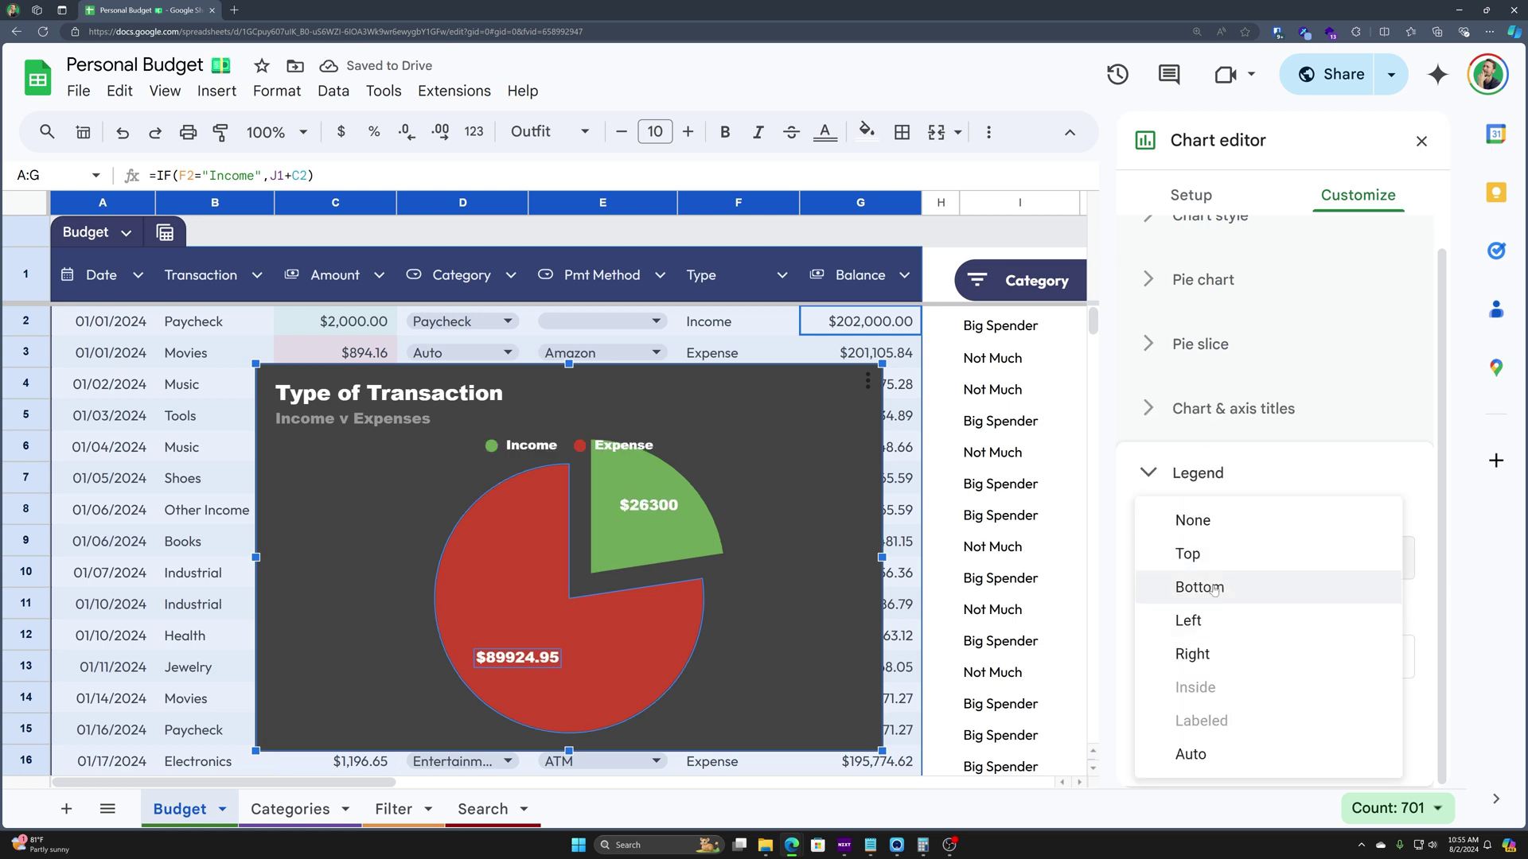
{"action": "left_click", "coordinate": [1194, 586]}
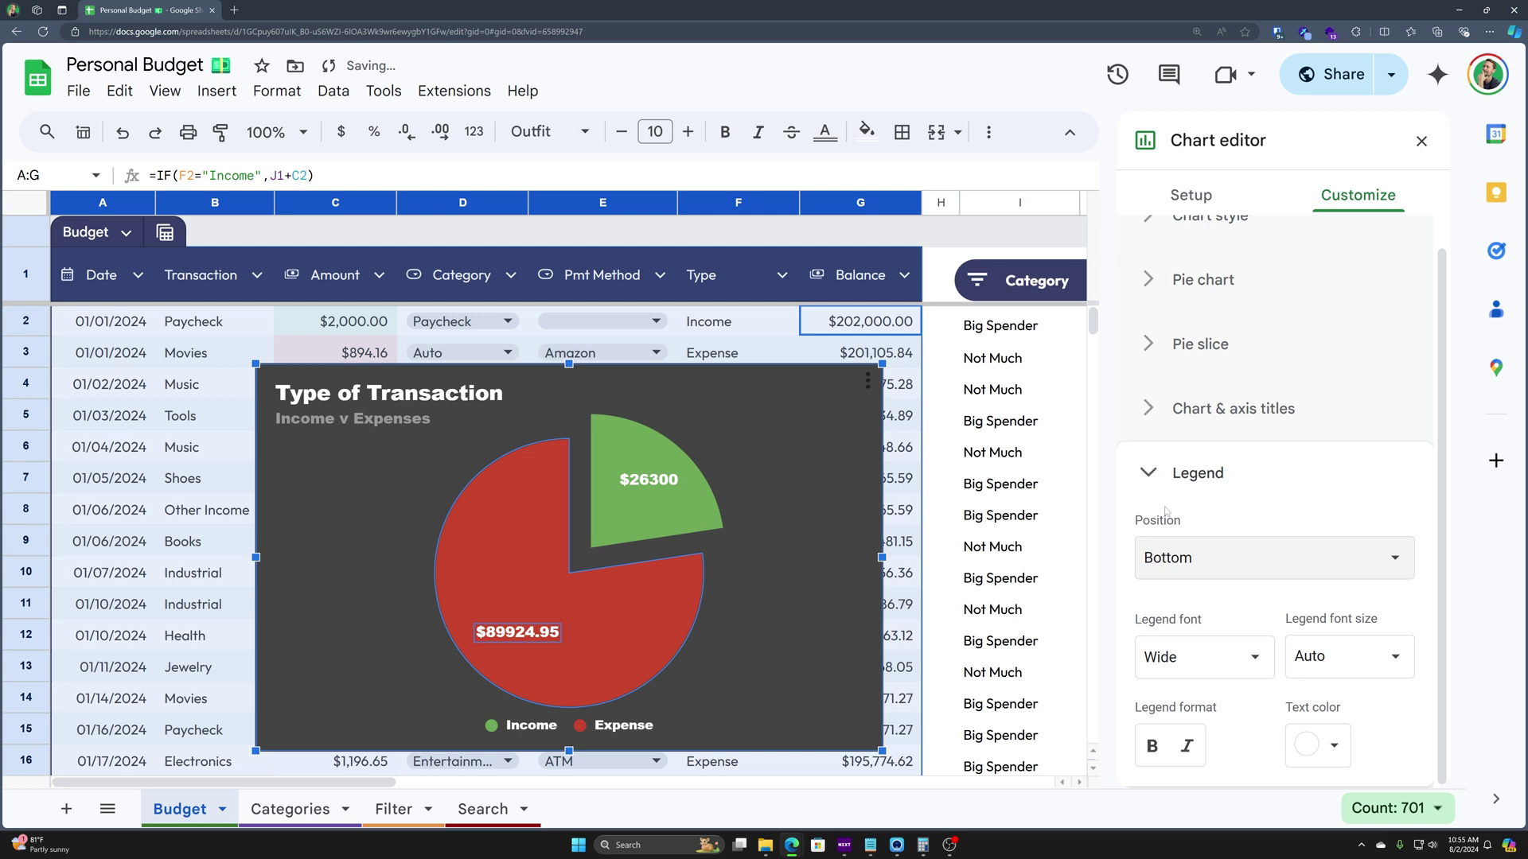
{"action": "left_click", "coordinate": [1153, 471]}
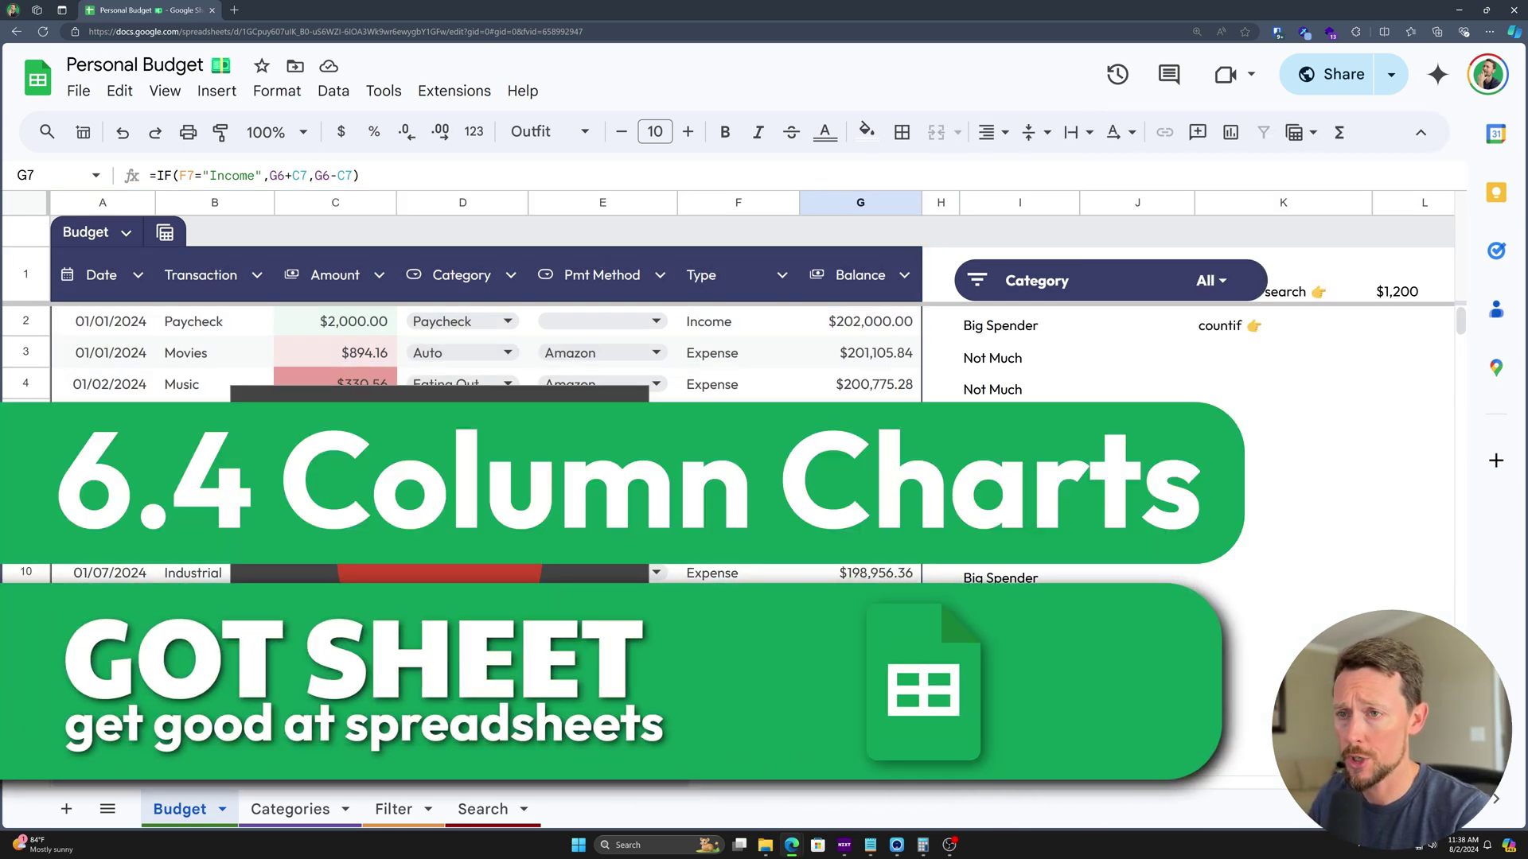
Nudge the pie chart slightly on the Budget sheet and copy the chart
{"action": "mouse_move", "coordinate": [439, 481]}
{"action": "left_mouse_down"}
{"action": "mouse_move", "coordinate": [426, 422]}
{"action": "mouse_move", "coordinate": [476, 549]}
{"action": "mouse_move", "coordinate": [422, 476]}
{"action": "left_mouse_up"}
{"action": "left_click", "coordinate": [617, 394]}
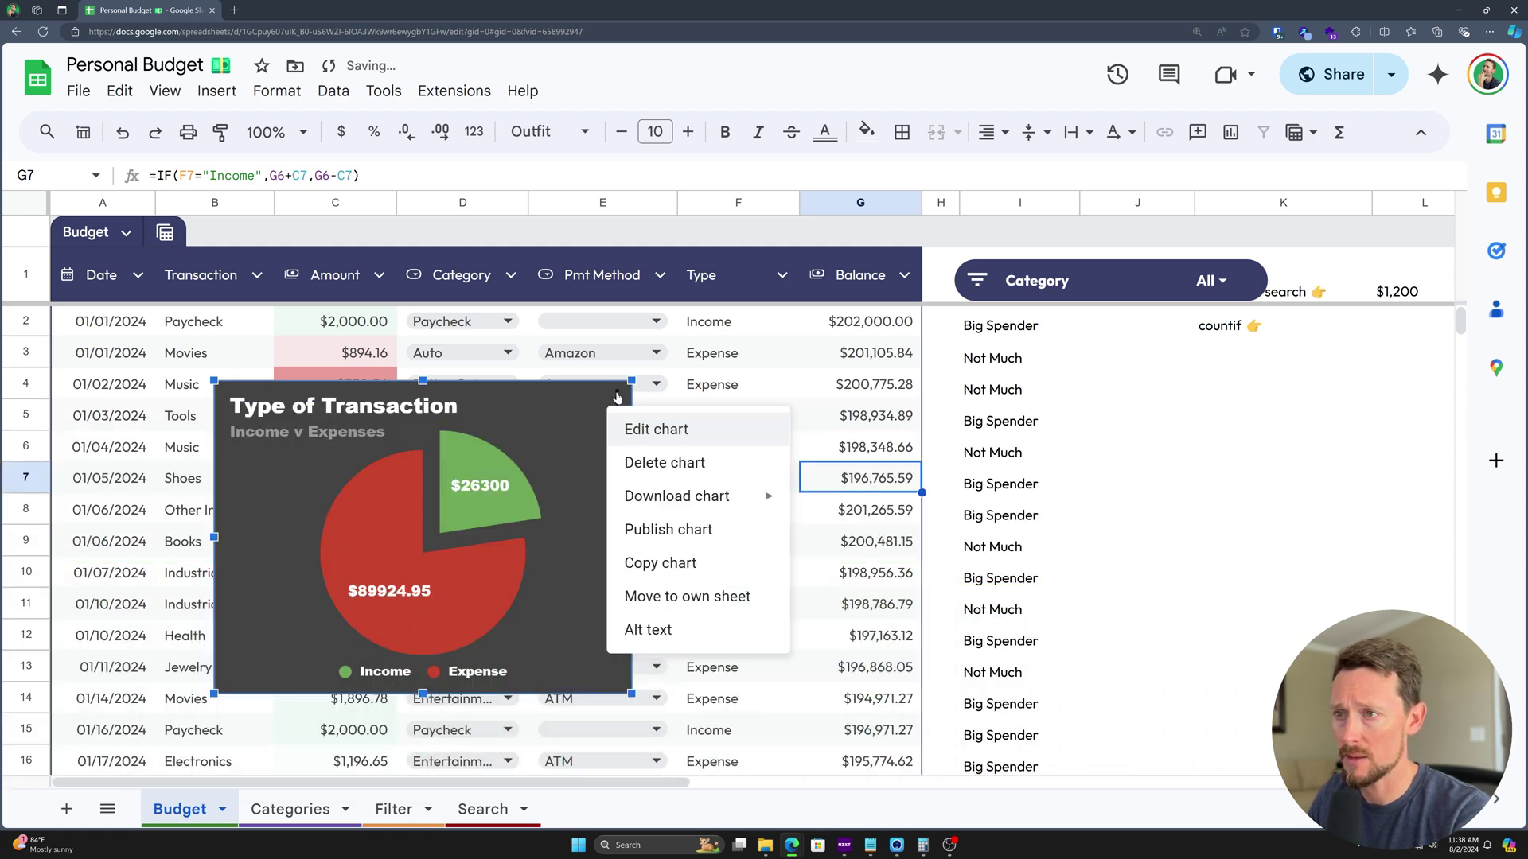
{"action": "left_click", "coordinate": [660, 563]}
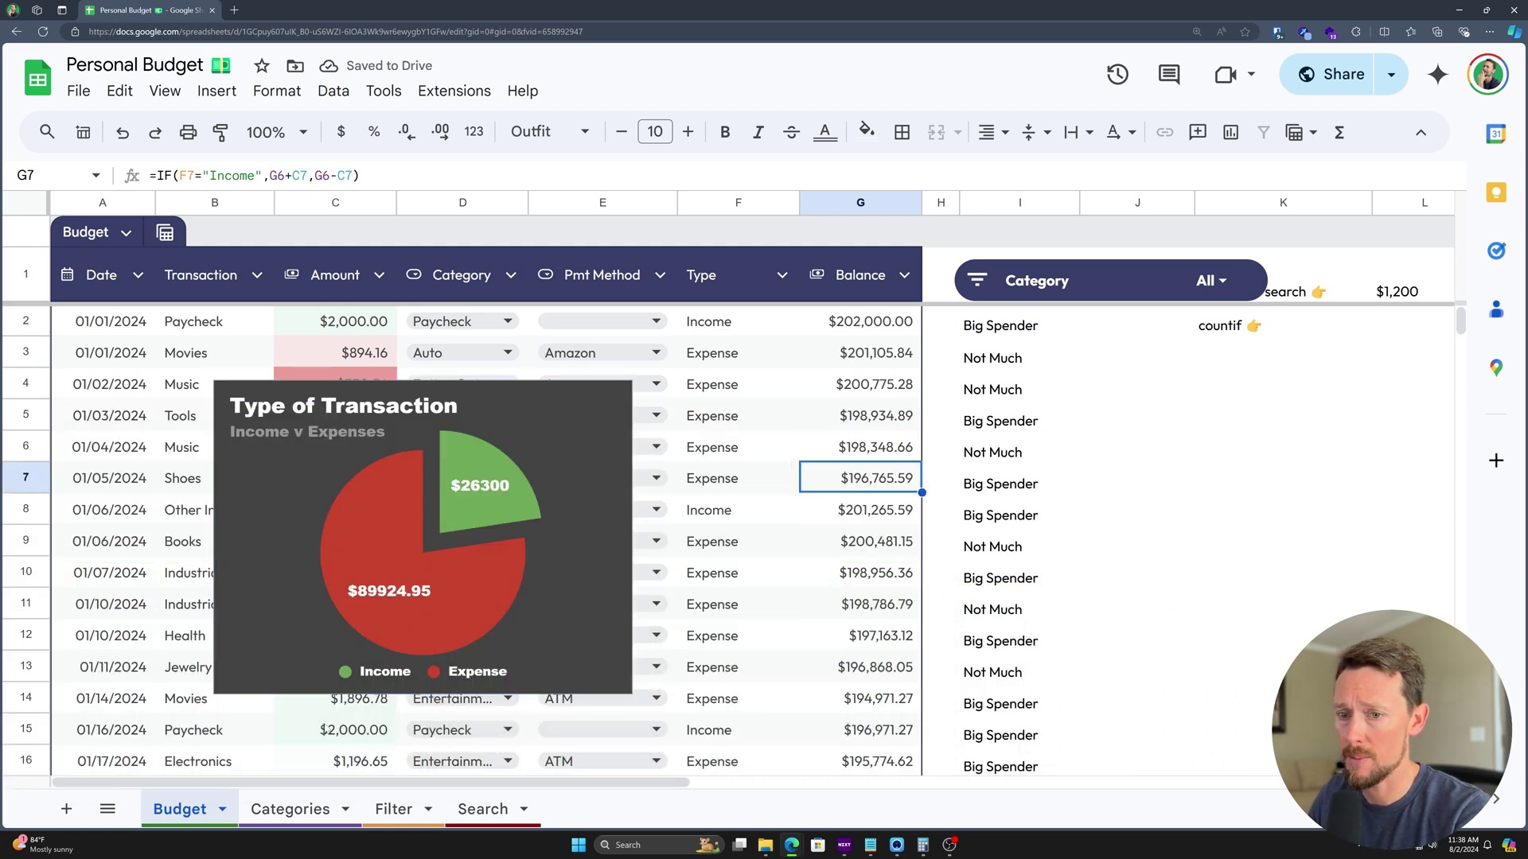
Add a new sheet and name it Charts
{"action": "left_click", "coordinate": [67, 809]}
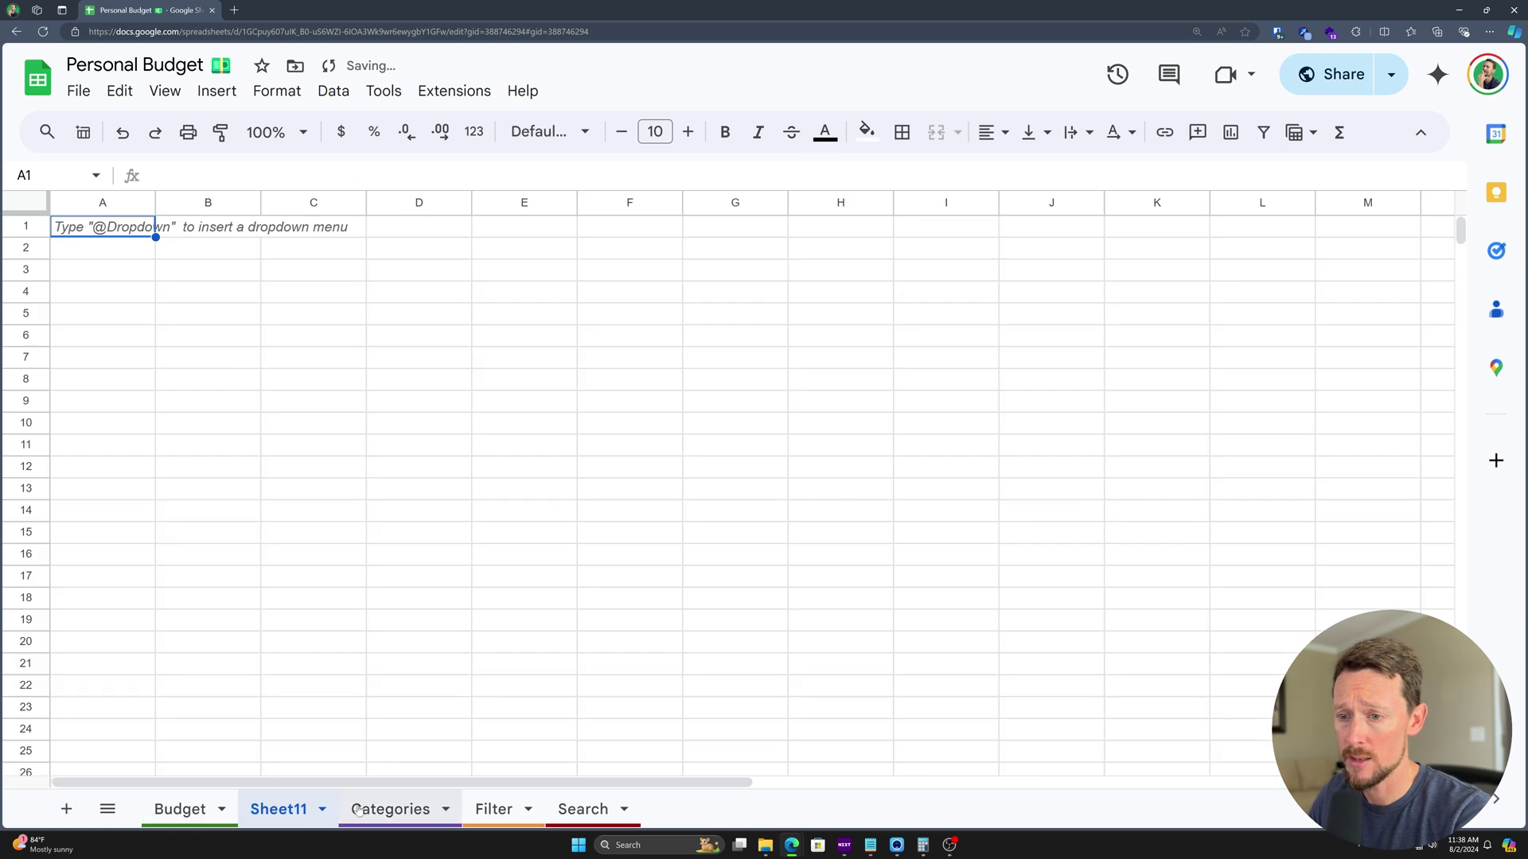
{"action": "double_click", "coordinate": [278, 809]}
{"action": "type", "text": "Charts"}
{"action": "key", "text": "Return"}
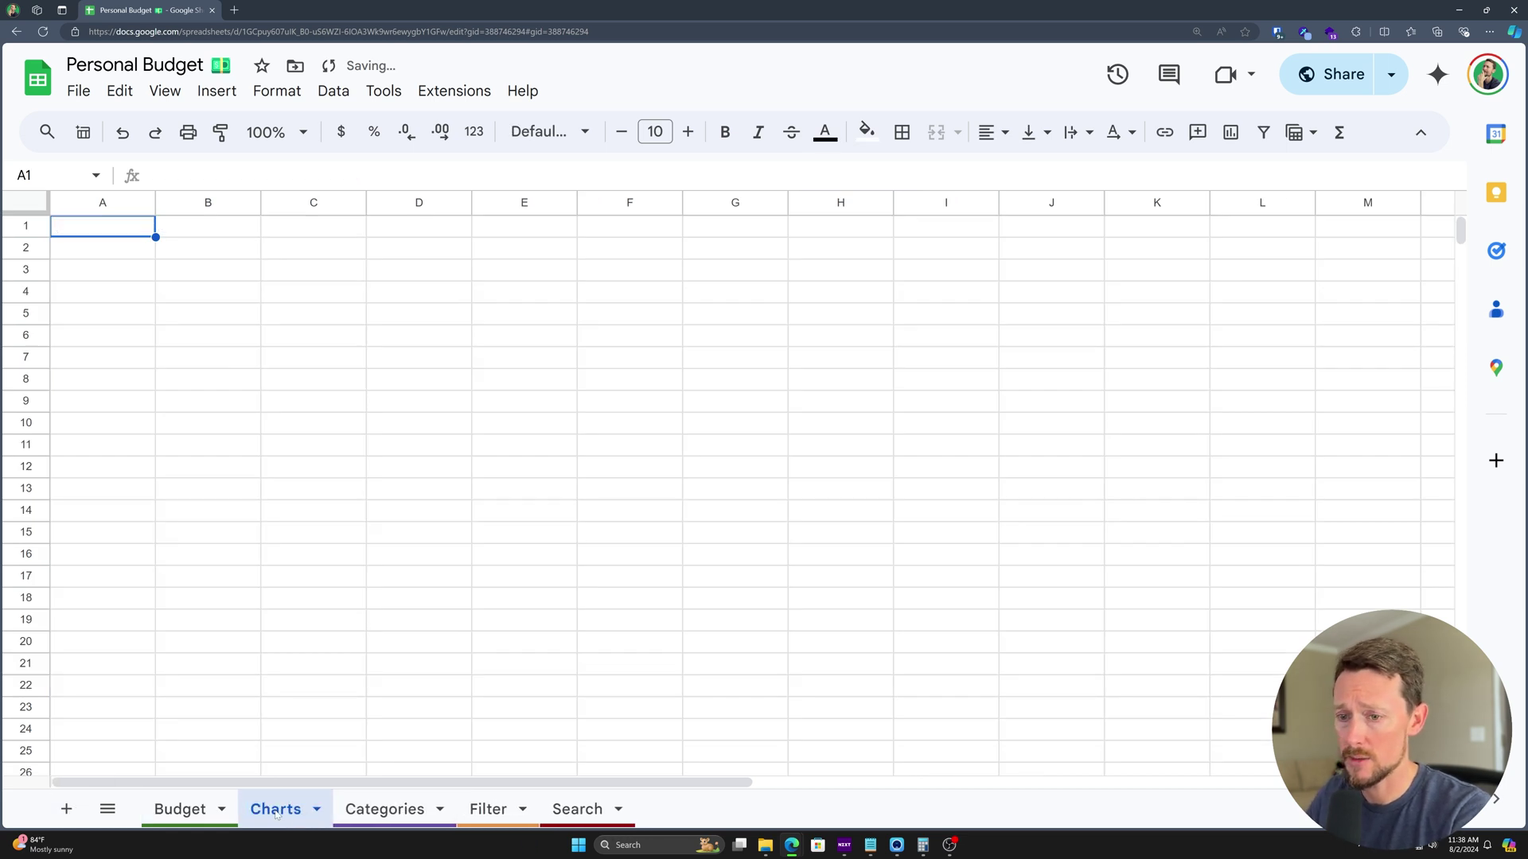
Move the Charts sheet after the Search sheet and color its tab yellow
{"action": "left_click_drag", "start_coordinate": [276, 813], "coordinate": [625, 829]}
{"action": "left_click", "coordinate": [619, 809]}
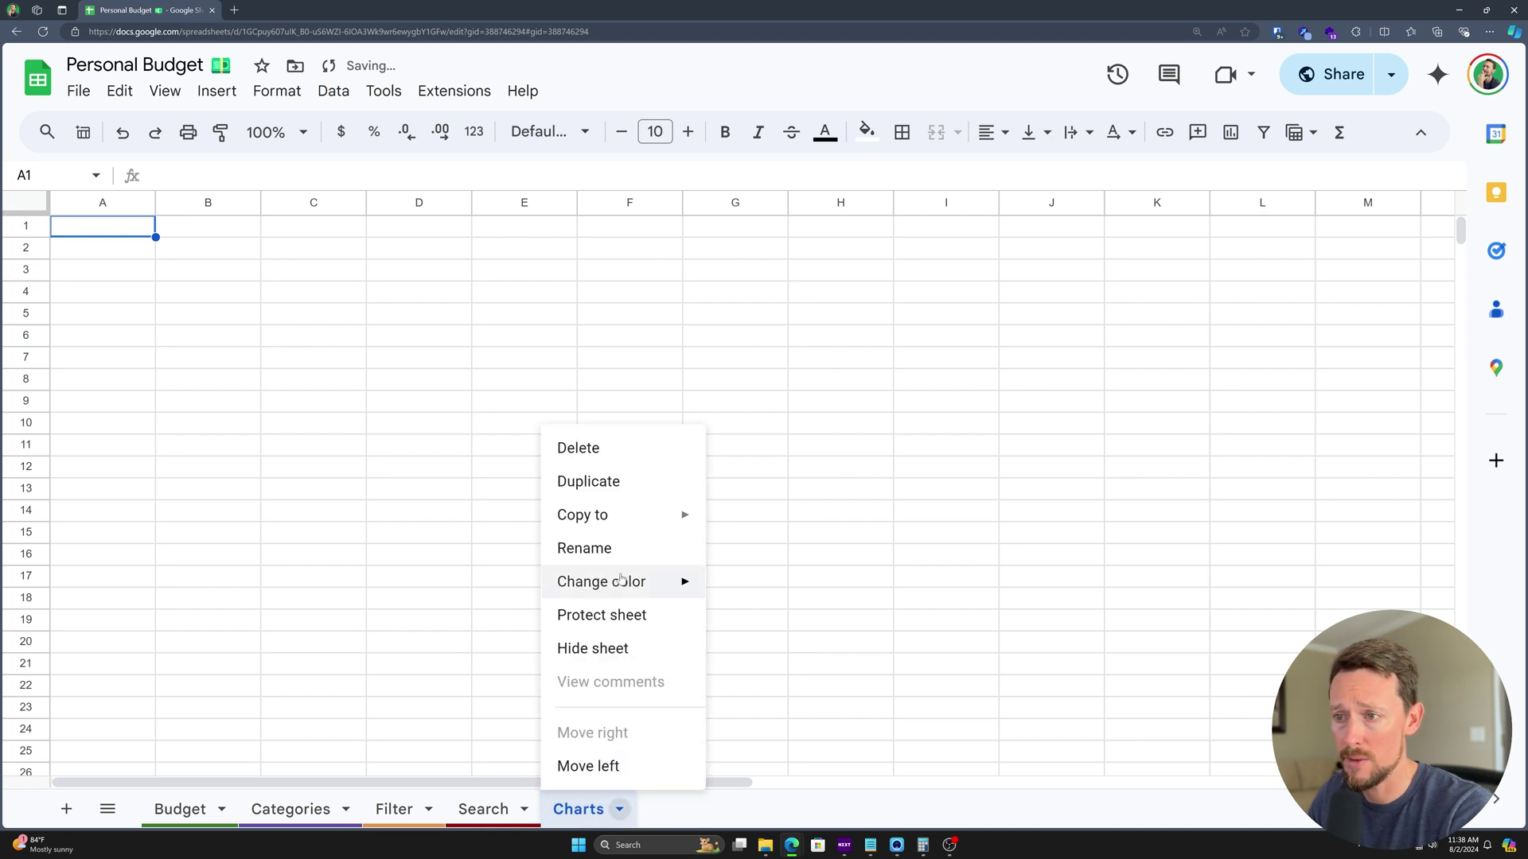
{"action": "mouse_move", "coordinate": [634, 582]}
{"action": "left_click", "coordinate": [786, 493]}
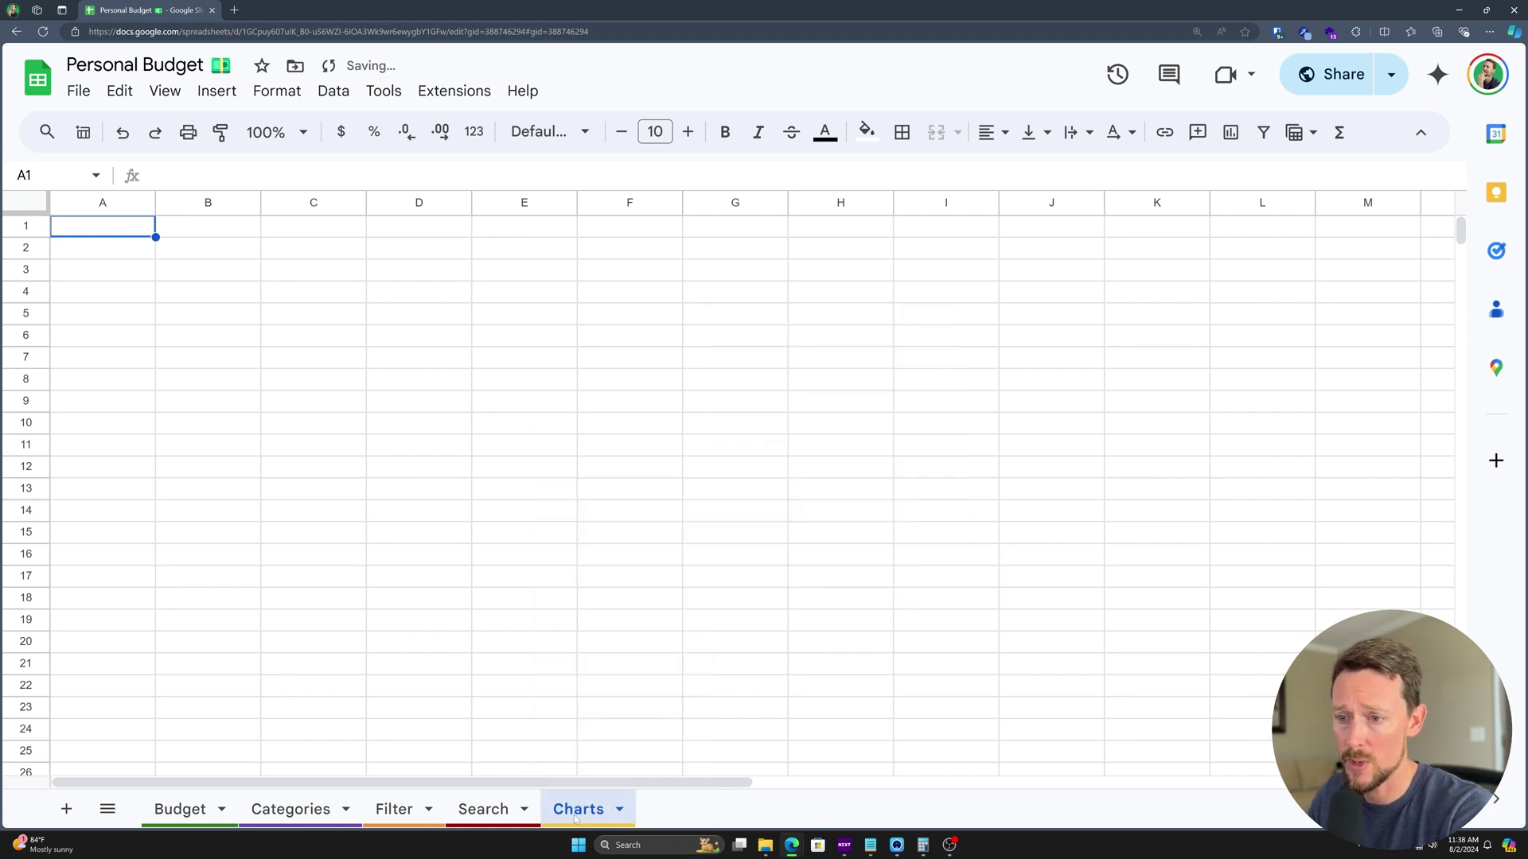
Paste the copied pie chart into the Charts sheet at cell B2 and shift it toward column A
{"action": "left_click", "coordinate": [188, 281]}
{"action": "left_click", "coordinate": [199, 250]}
{"action": "key", "text": "ctrl+v"}
{"action": "left_click_drag", "start_coordinate": [295, 276], "coordinate": [180, 267]}
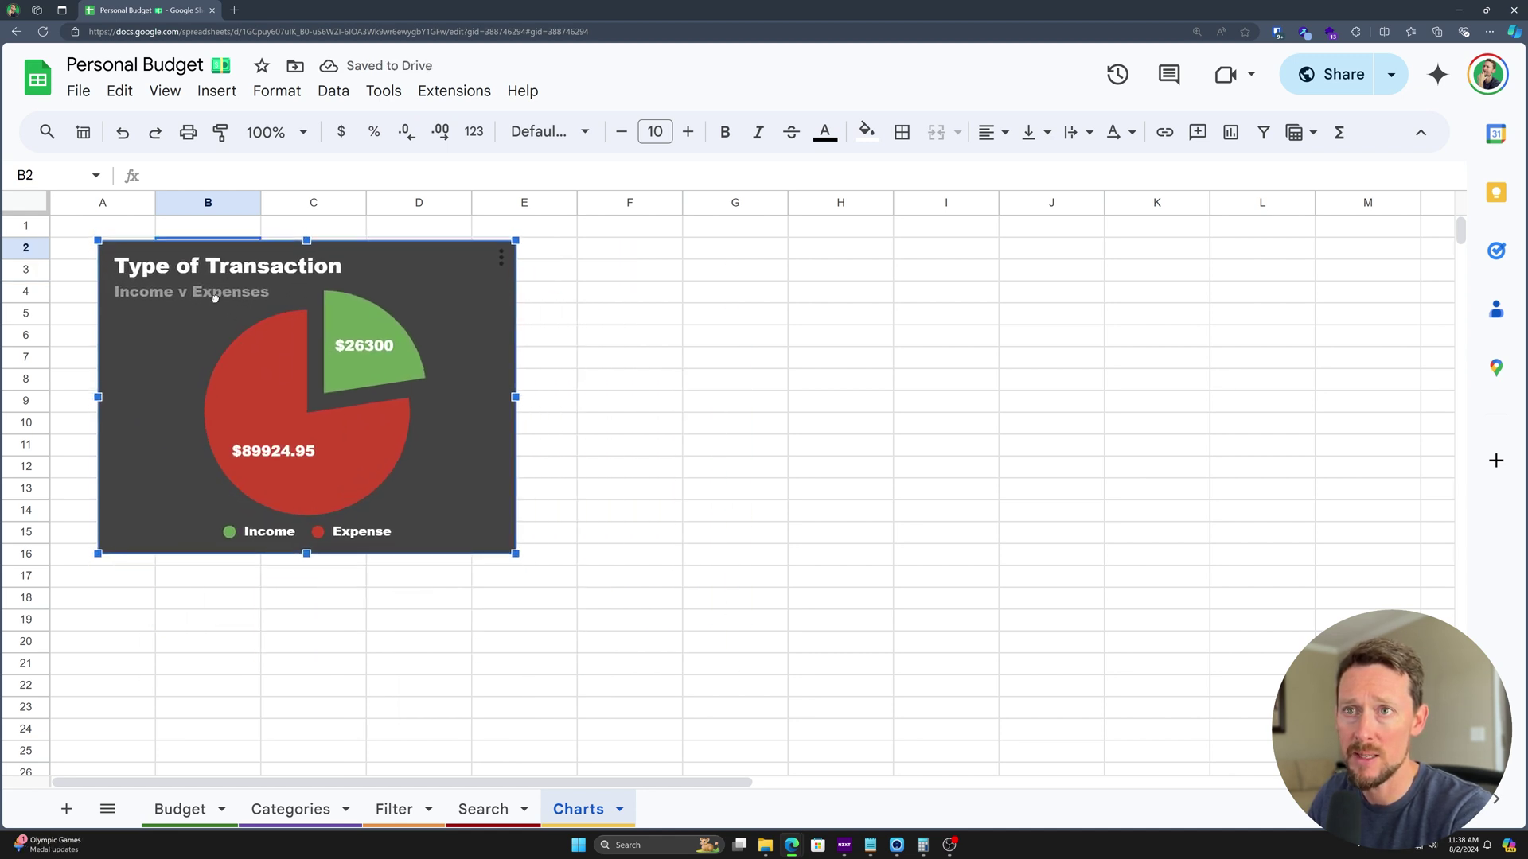
Check the pasted chart's setup, including its type, data range, label and value, and close the editor
{"action": "left_click", "coordinate": [501, 260]}
{"action": "left_click", "coordinate": [547, 291]}
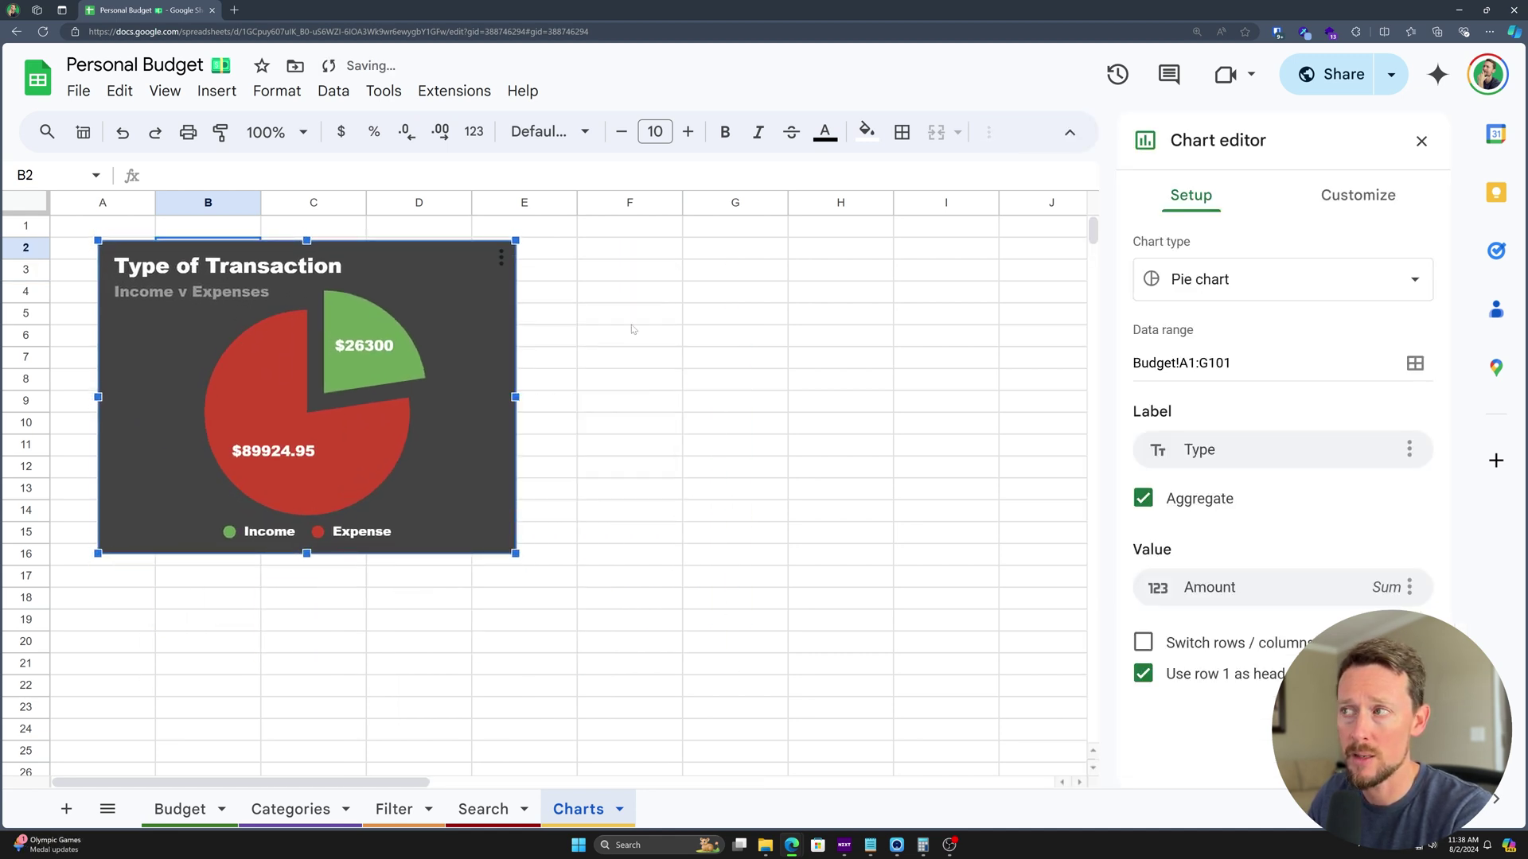
{"action": "left_click", "coordinate": [1420, 143]}
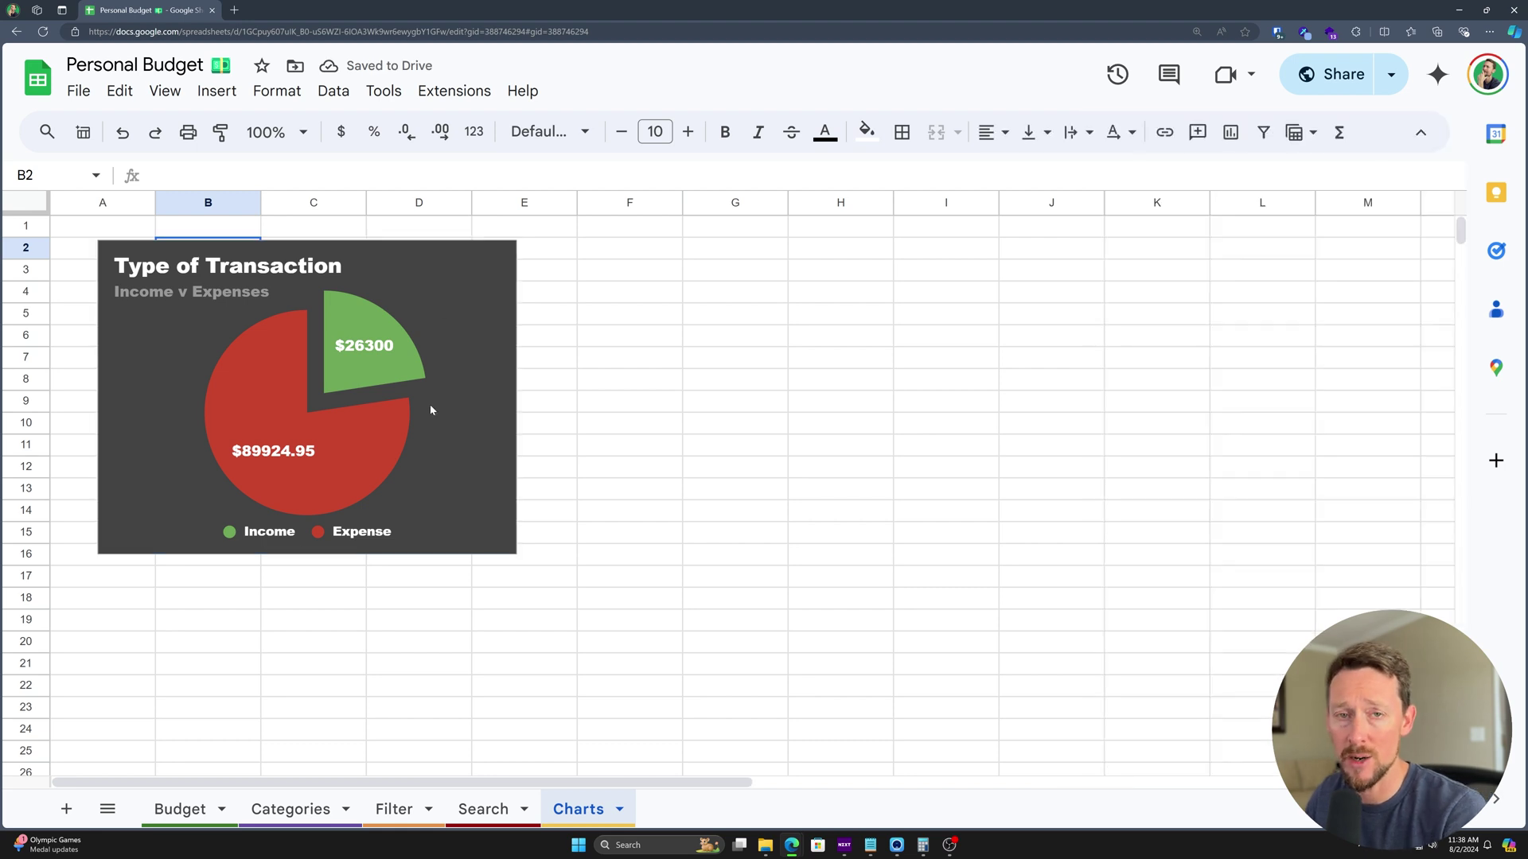
Hide the gridlines on the Charts sheet
{"action": "left_click", "coordinate": [165, 91]}
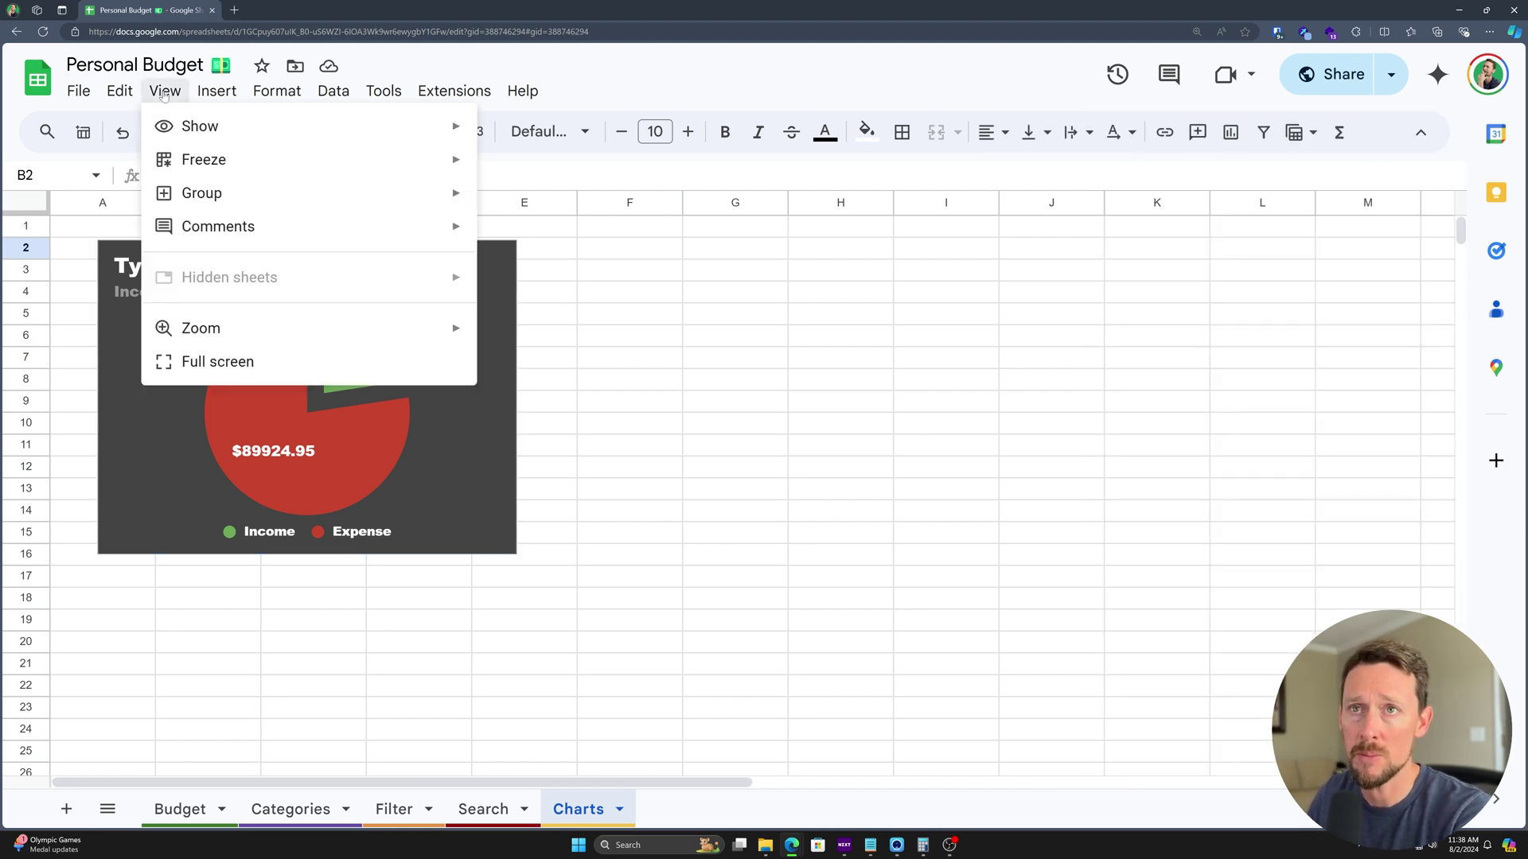
{"action": "mouse_move", "coordinate": [208, 128]}
{"action": "left_click", "coordinate": [580, 165]}
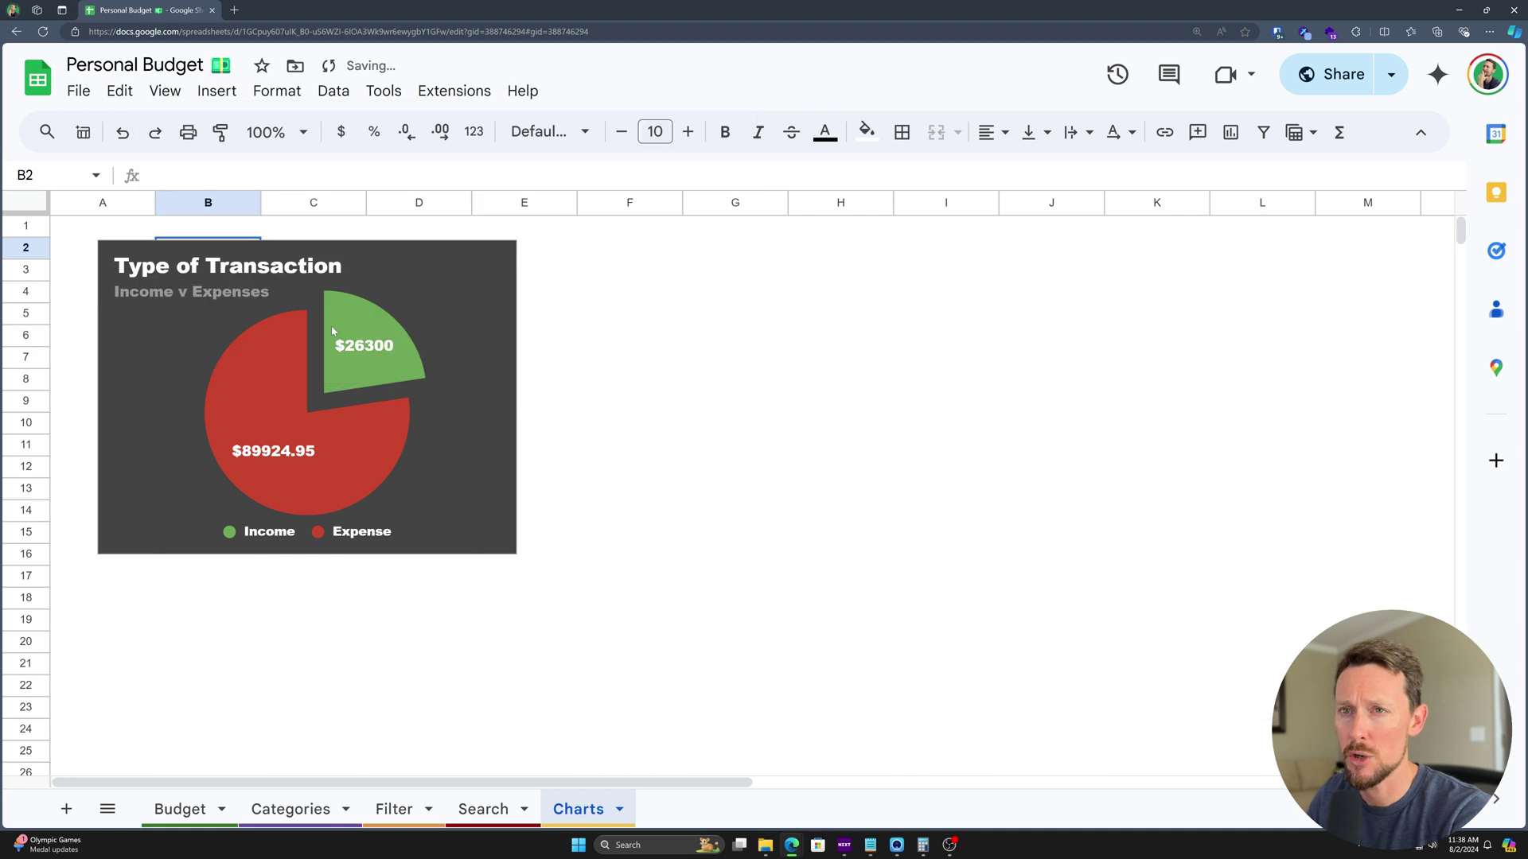
Nudge the pie chart closer to the sheet's upper-left corner, and move it to its own sheet
{"action": "left_click", "coordinate": [396, 350]}
{"action": "mouse_move", "coordinate": [420, 413]}
{"action": "left_mouse_down"}
{"action": "mouse_move", "coordinate": [384, 402]}
{"action": "mouse_move", "coordinate": [399, 394]}
{"action": "left_mouse_up"}
{"action": "left_click", "coordinate": [487, 252]}
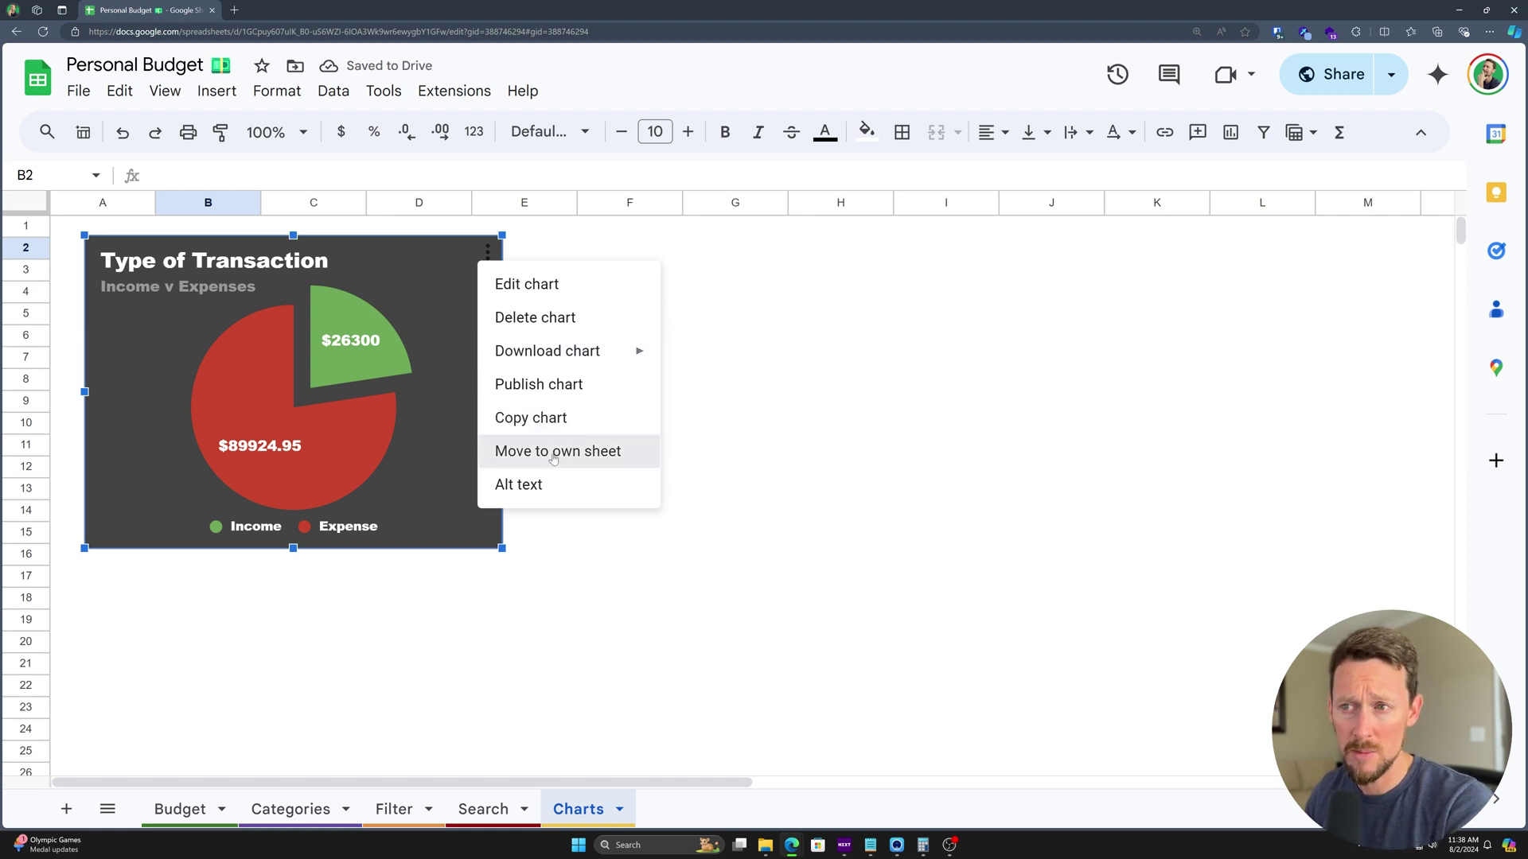
{"action": "left_click", "coordinate": [521, 451]}
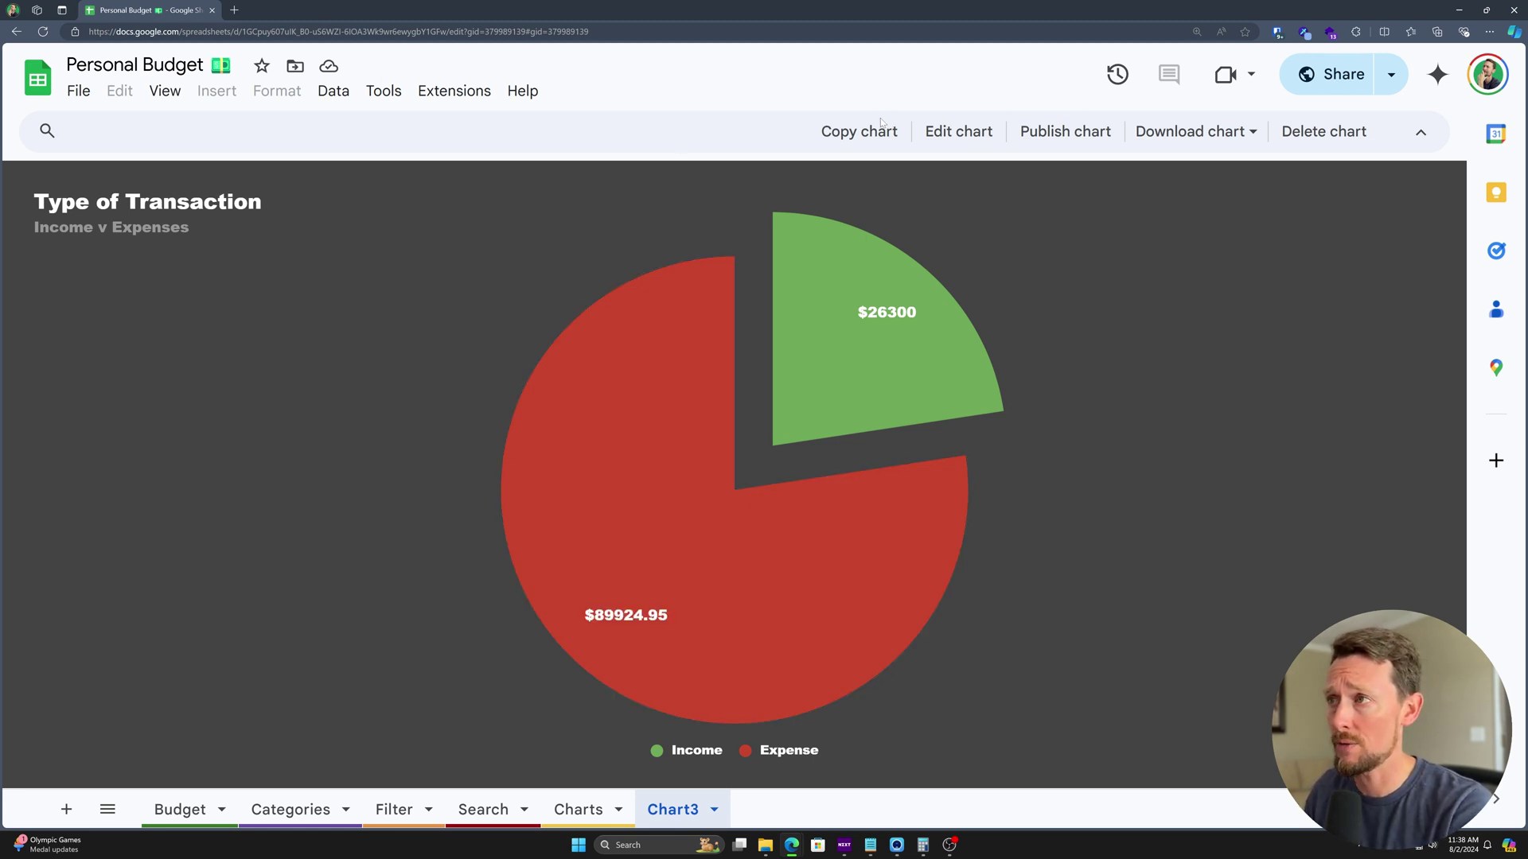
Review the full-sheet chart's editing options and its available download formats
{"action": "left_click", "coordinate": [980, 140]}
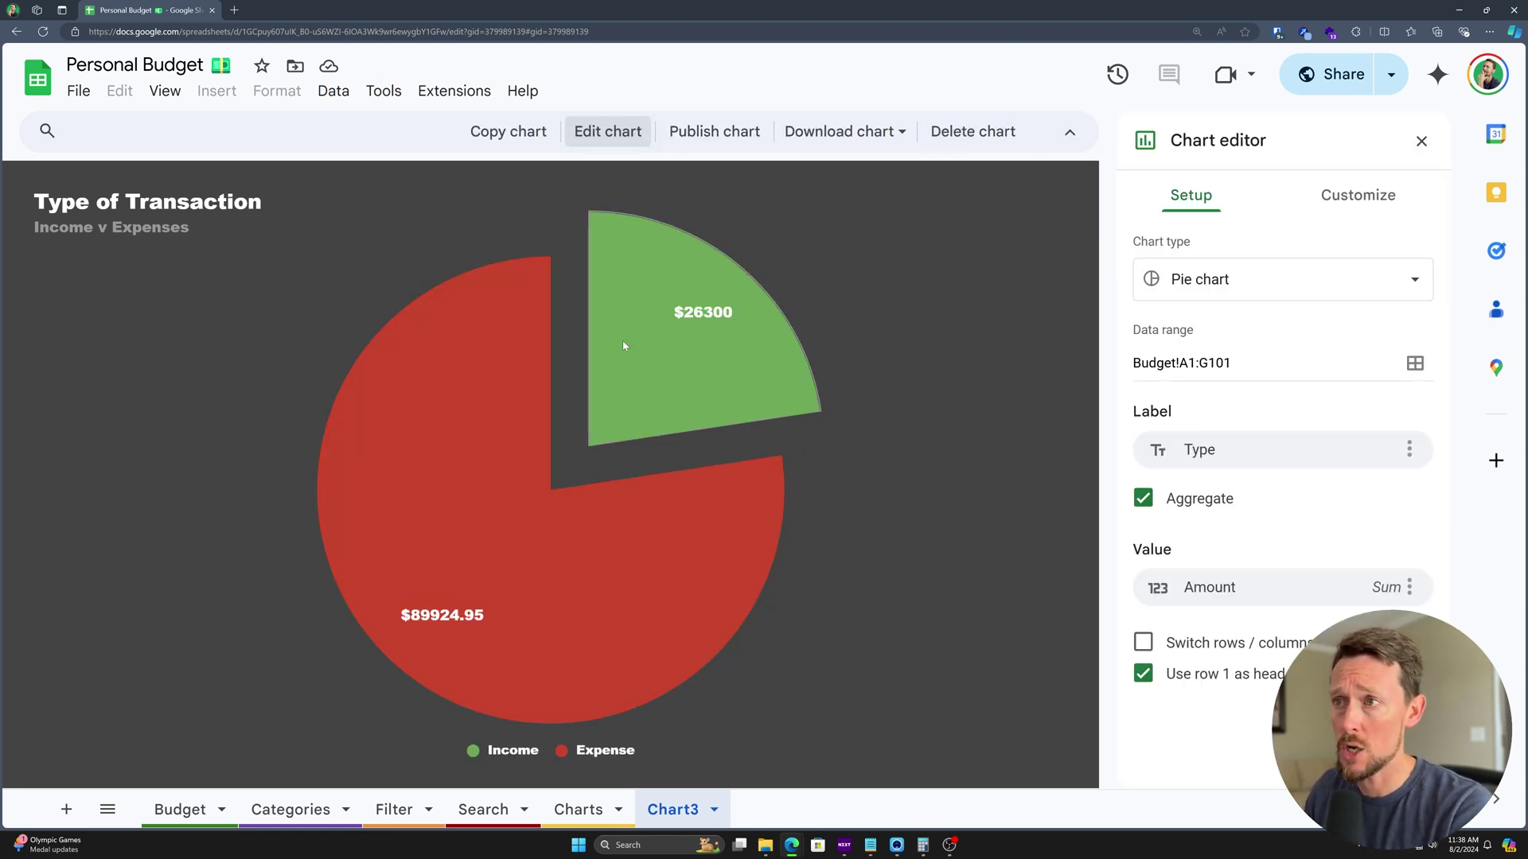
{"action": "left_click", "coordinate": [1420, 140]}
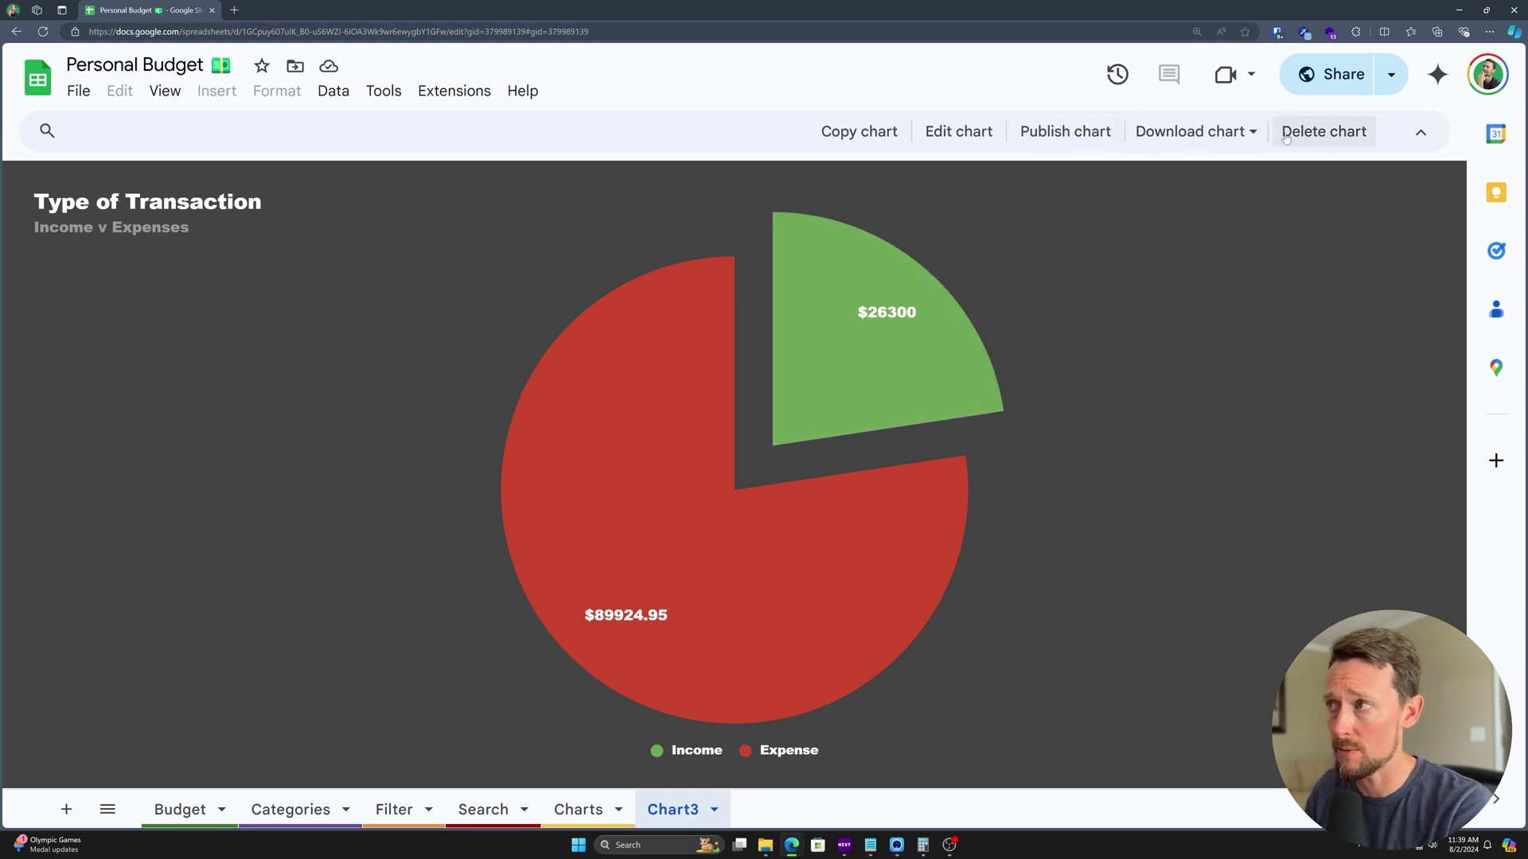
{"action": "left_click", "coordinate": [1251, 135]}
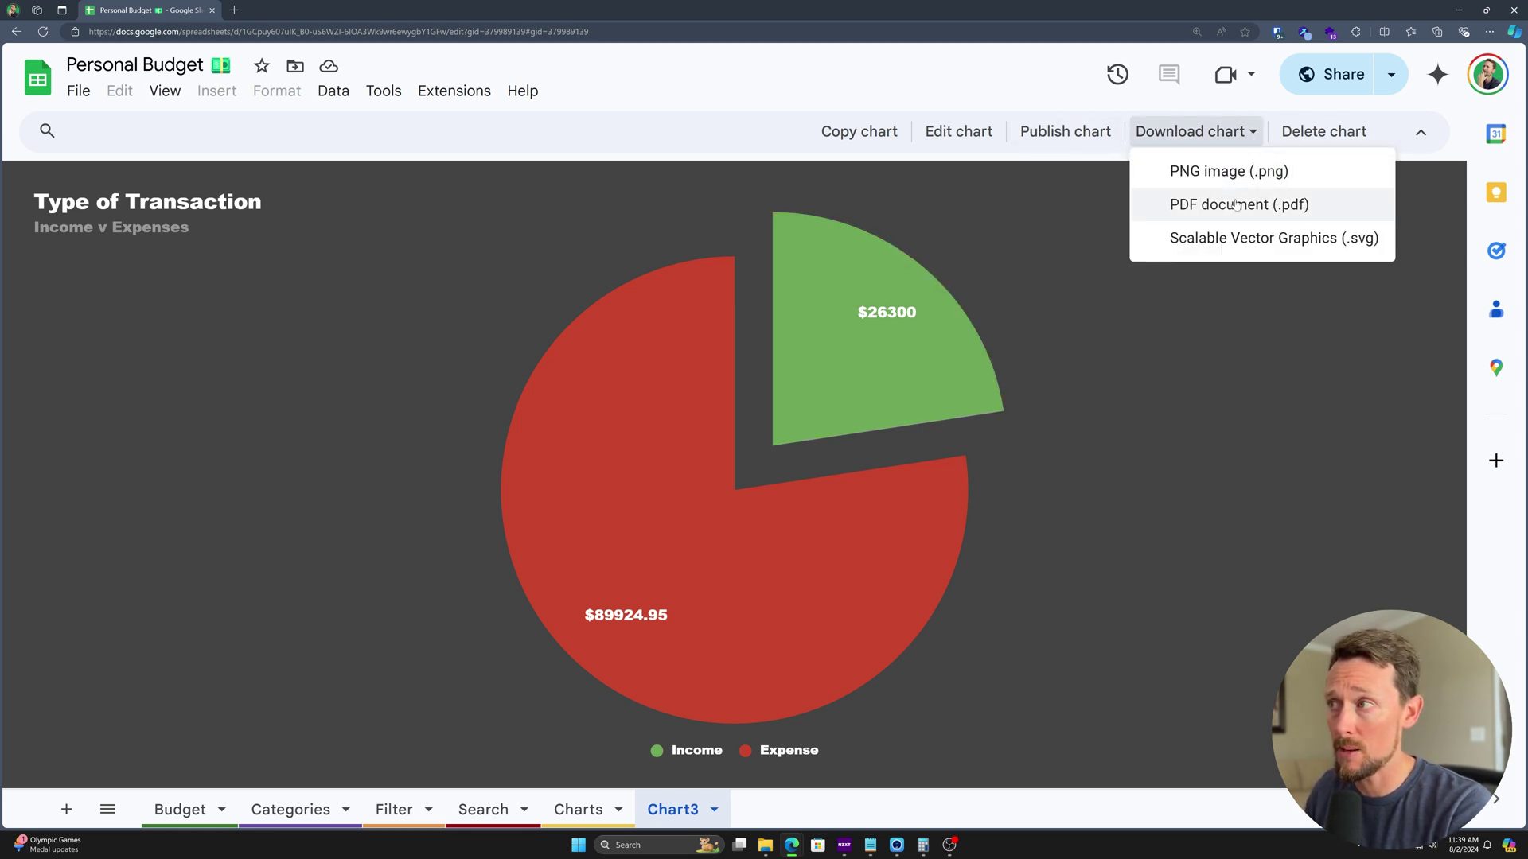
Review the chart's publish-to-web settings, including the content to publish, the Interactive or Image format, and the Link and Embed choices
{"action": "left_click", "coordinate": [1065, 132]}
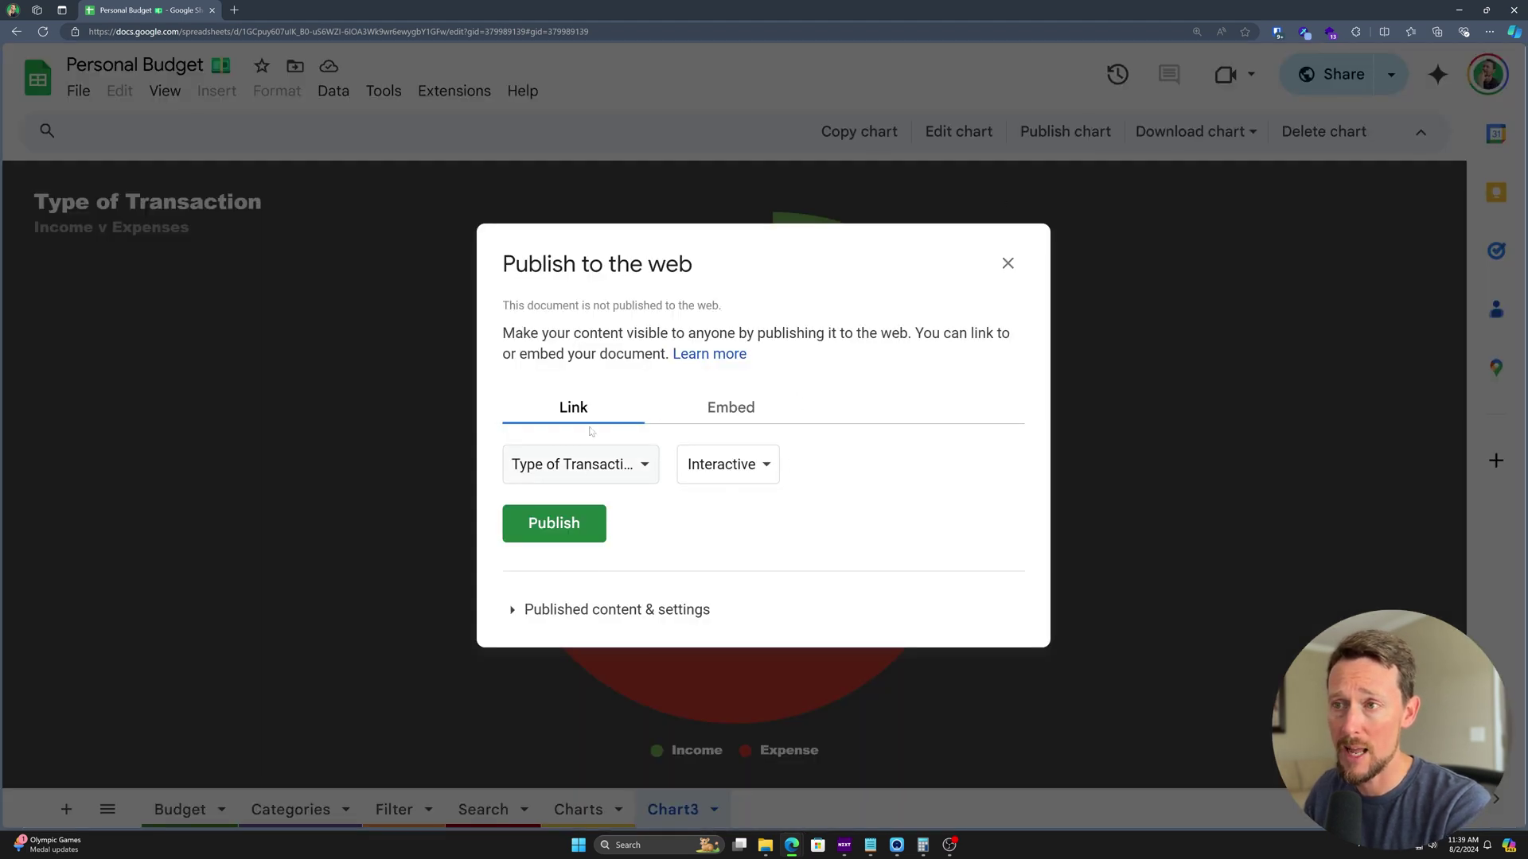
{"action": "left_click", "coordinate": [741, 470]}
{"action": "left_click", "coordinate": [599, 475]}
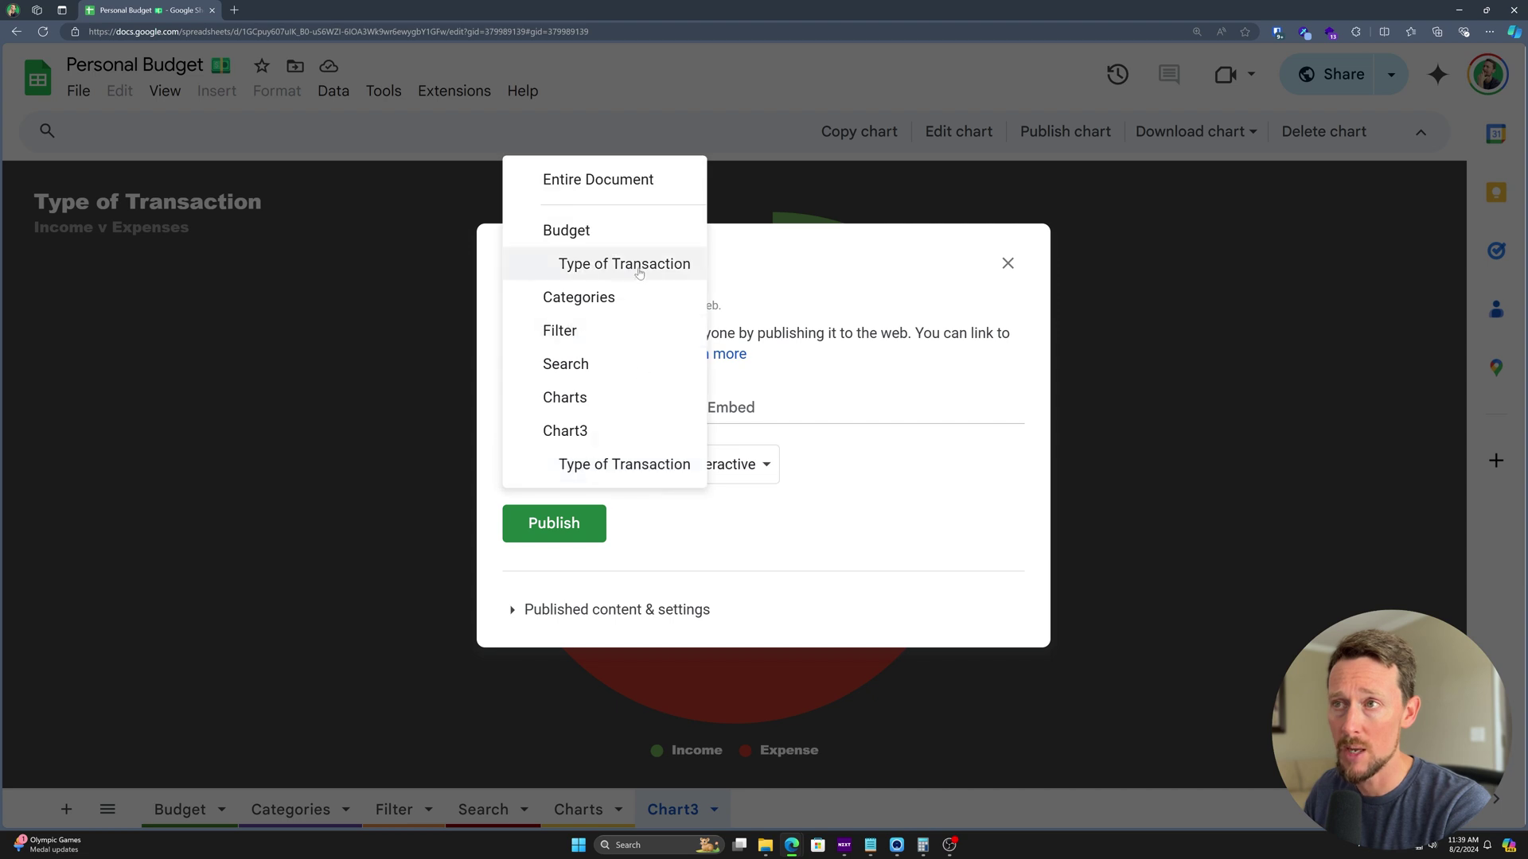
{"action": "left_click", "coordinate": [599, 469]}
{"action": "left_click", "coordinate": [748, 465]}
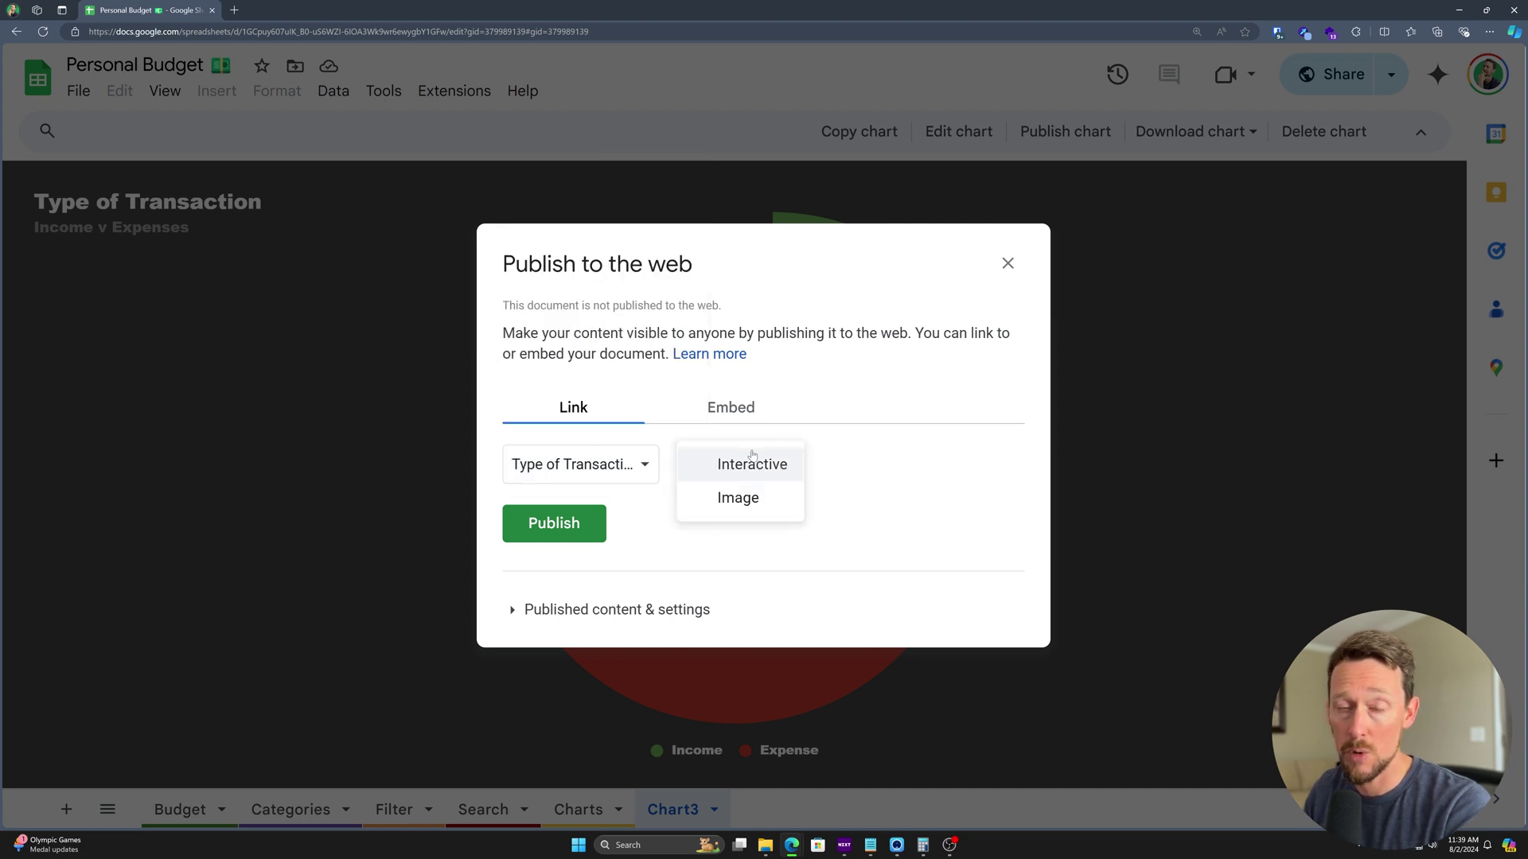
{"action": "left_click", "coordinate": [738, 400]}
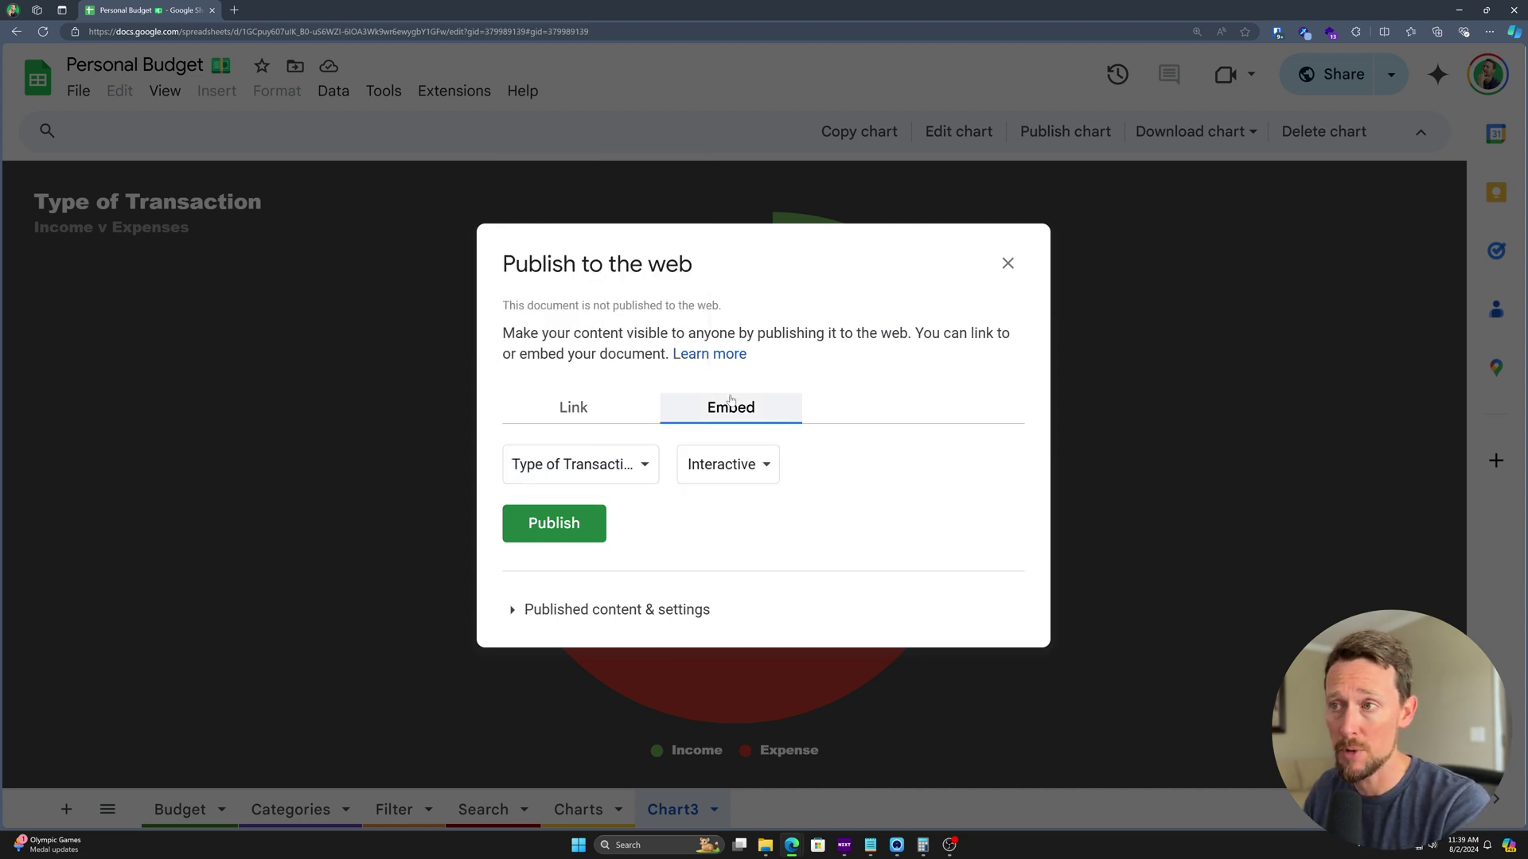
{"action": "left_click", "coordinate": [1007, 262]}
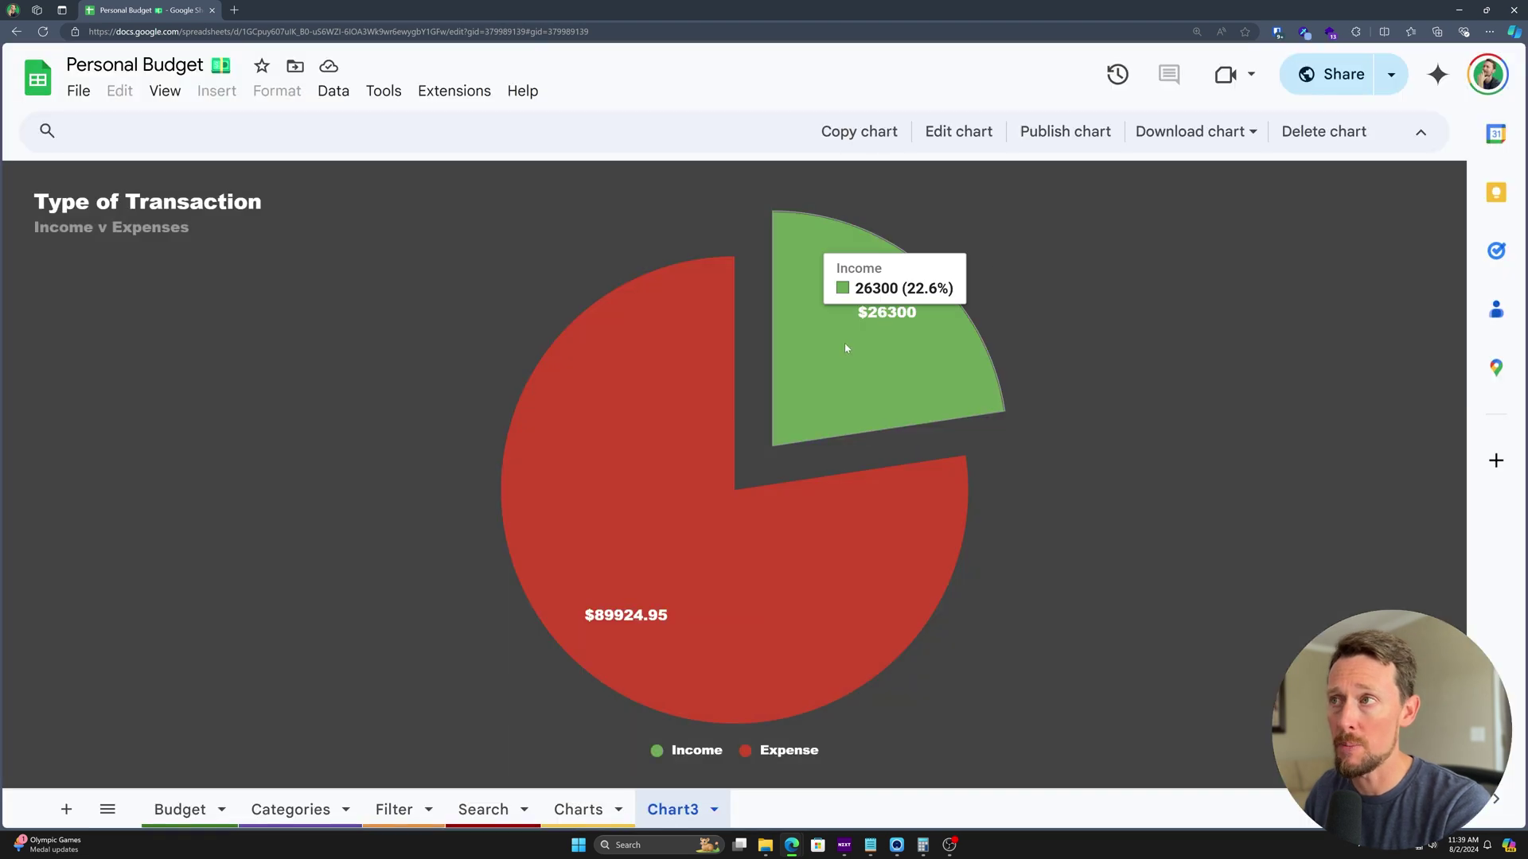
Copy the full-sheet pie chart from Chart3, paste it into the Charts sheet at B2, and shift it toward column A
{"action": "left_click", "coordinate": [578, 809]}
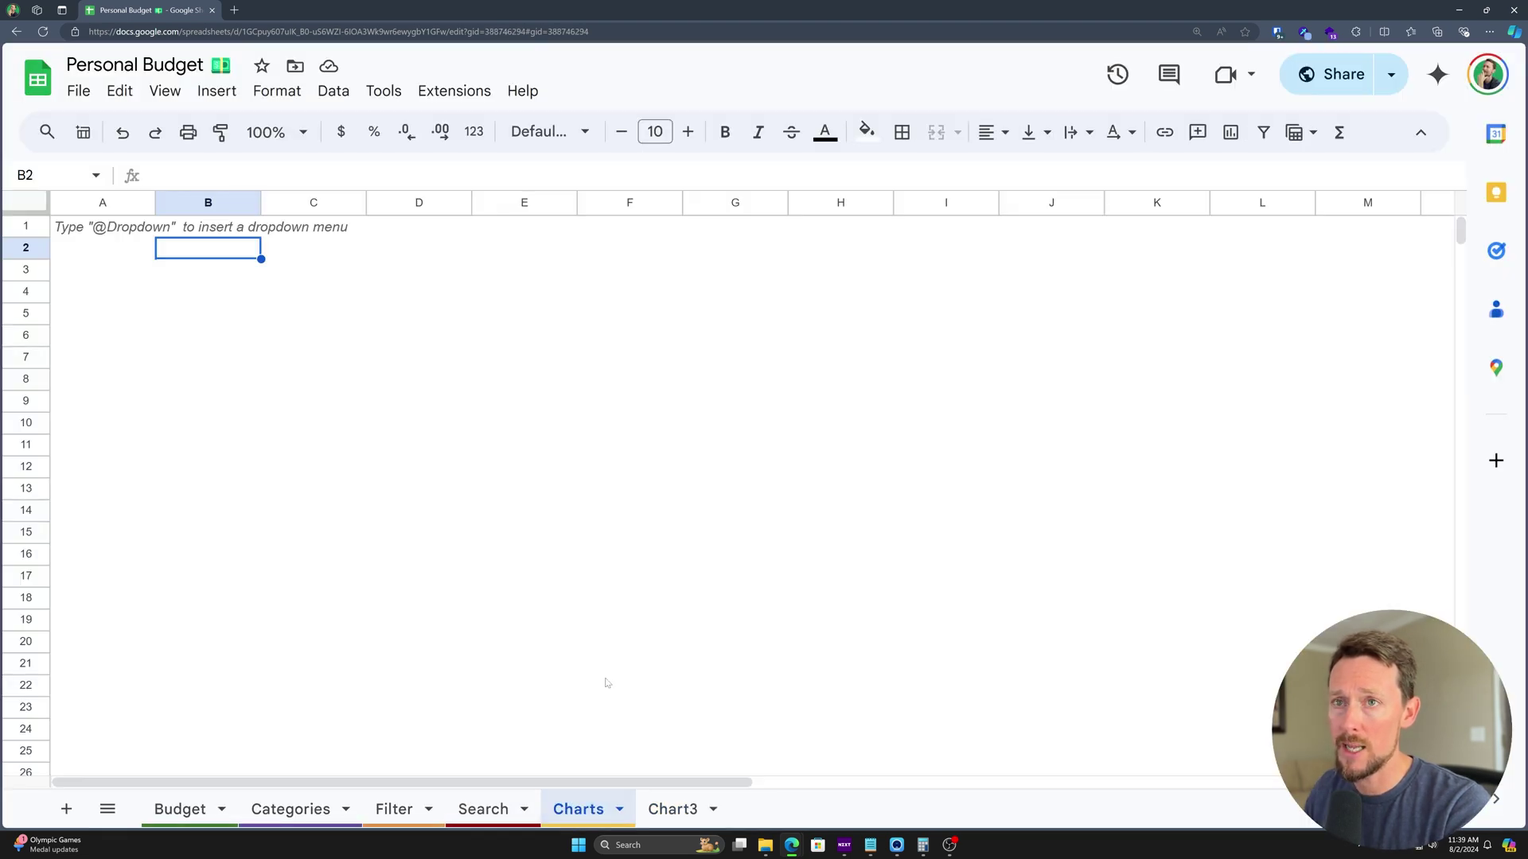
{"action": "left_click", "coordinate": [684, 807]}
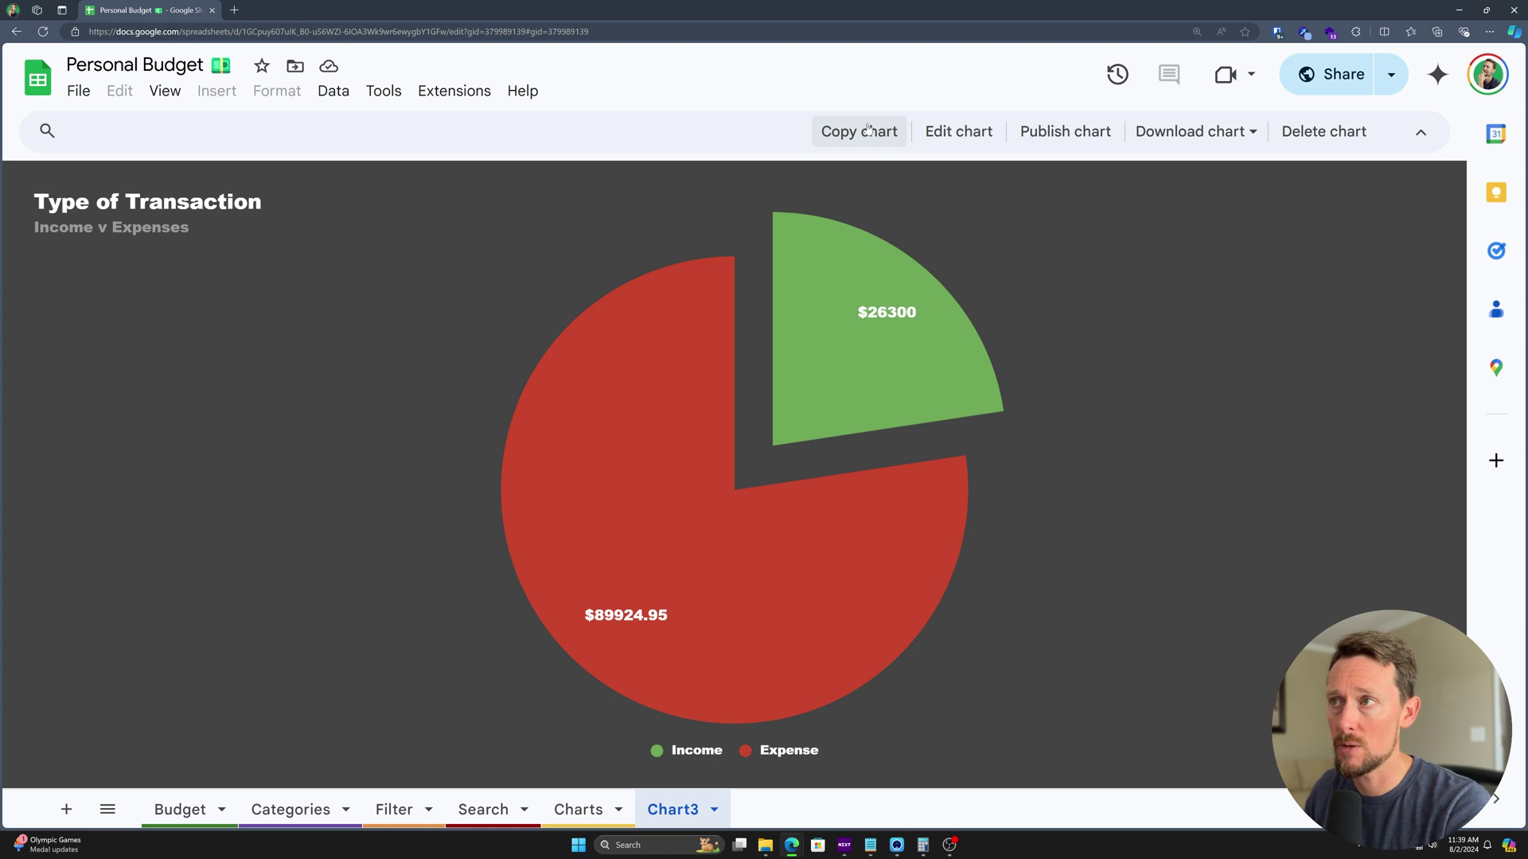
{"action": "left_click", "coordinate": [590, 808]}
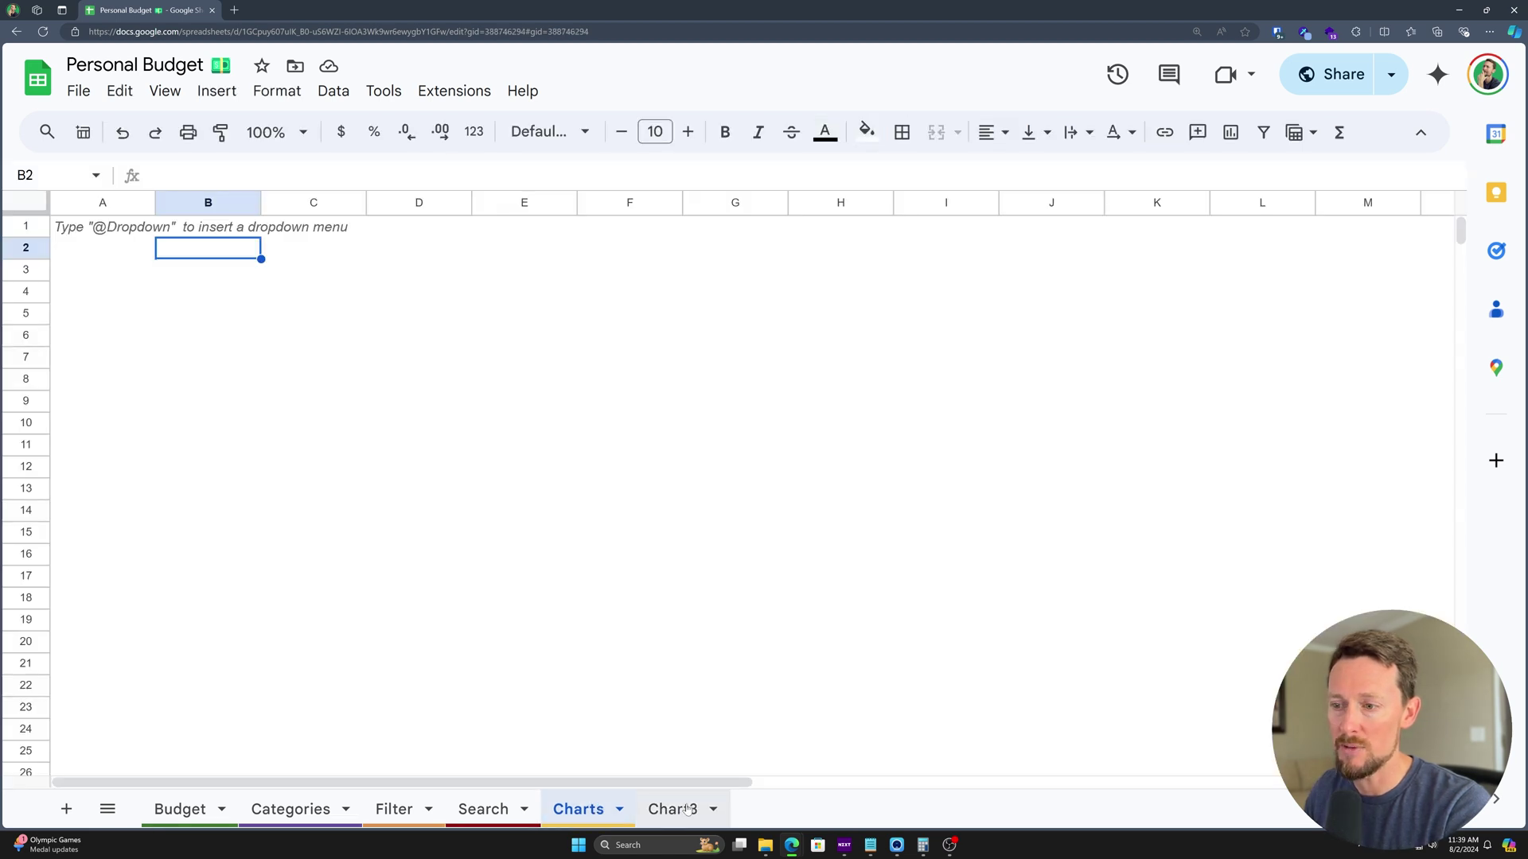
{"action": "key", "text": "ctrl+v"}
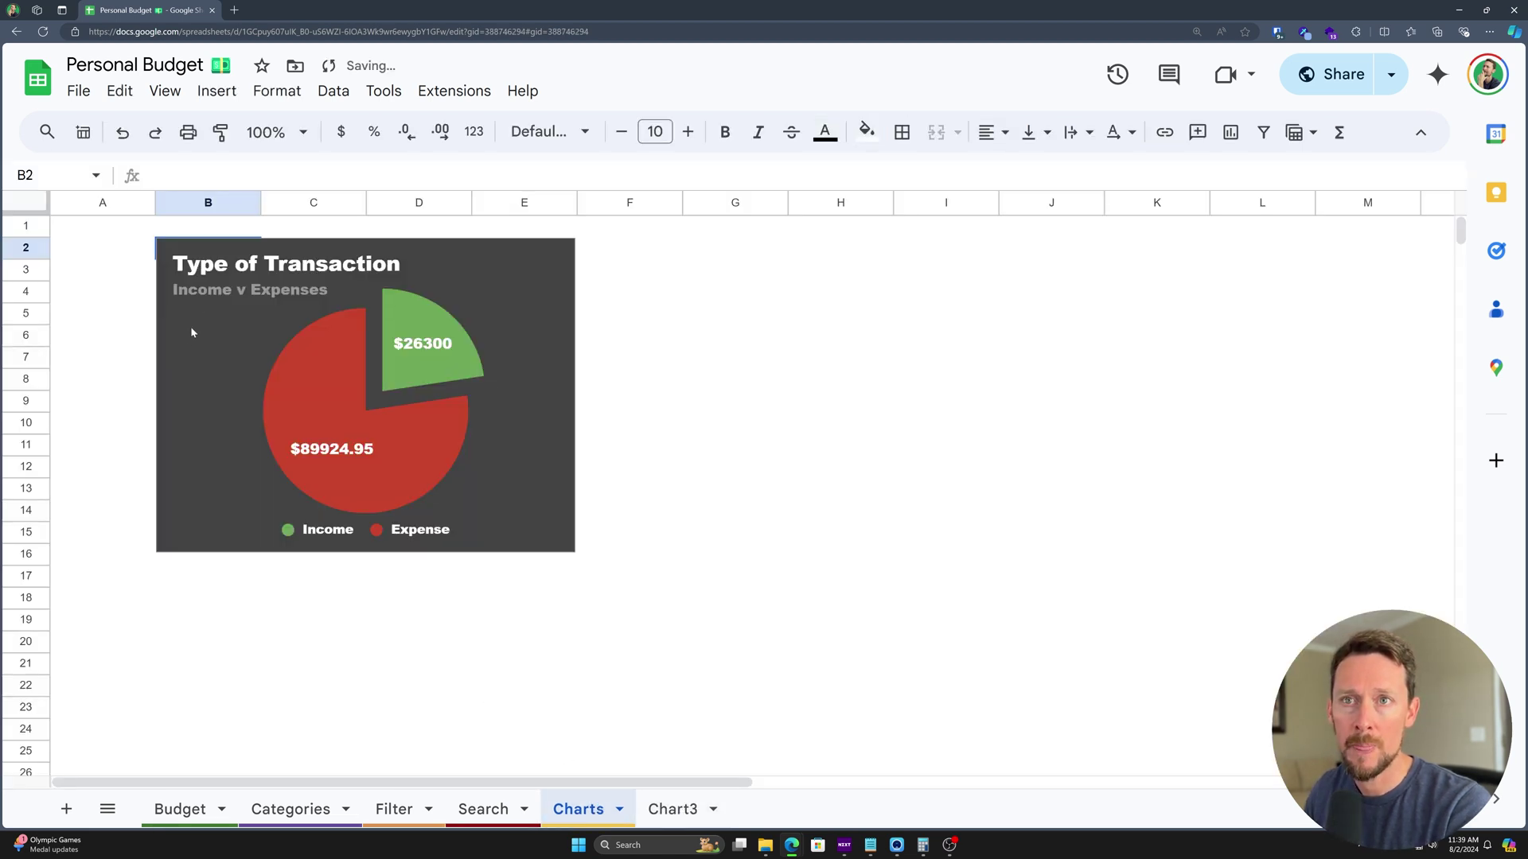
{"action": "left_click_drag", "start_coordinate": [198, 291], "coordinate": [172, 310]}
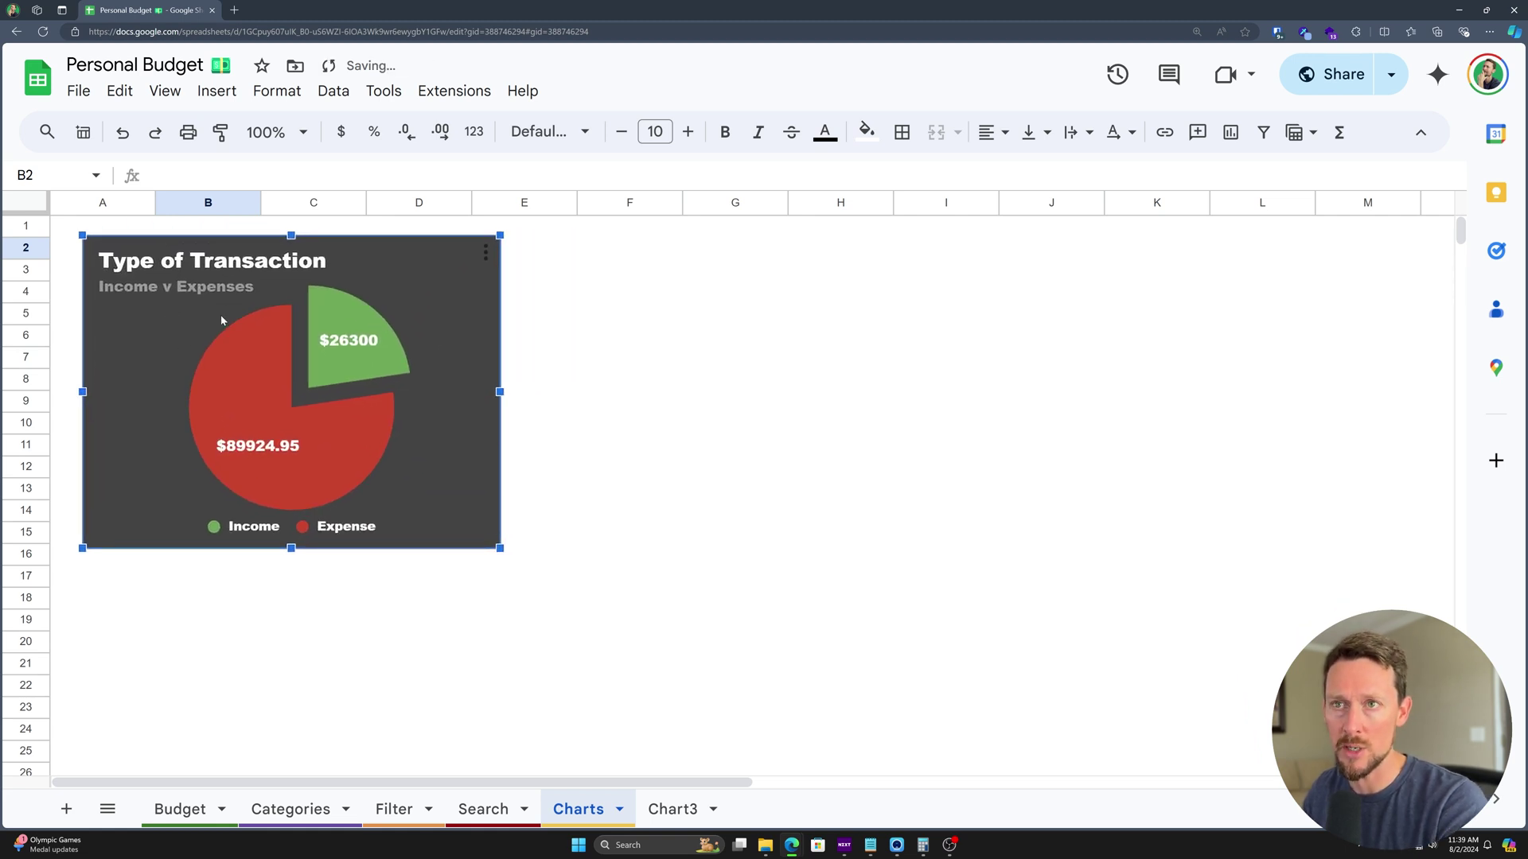
Insert a new chart on the Charts sheet from empty cell E2 and set its type to Column chart
{"action": "left_click", "coordinate": [557, 249]}
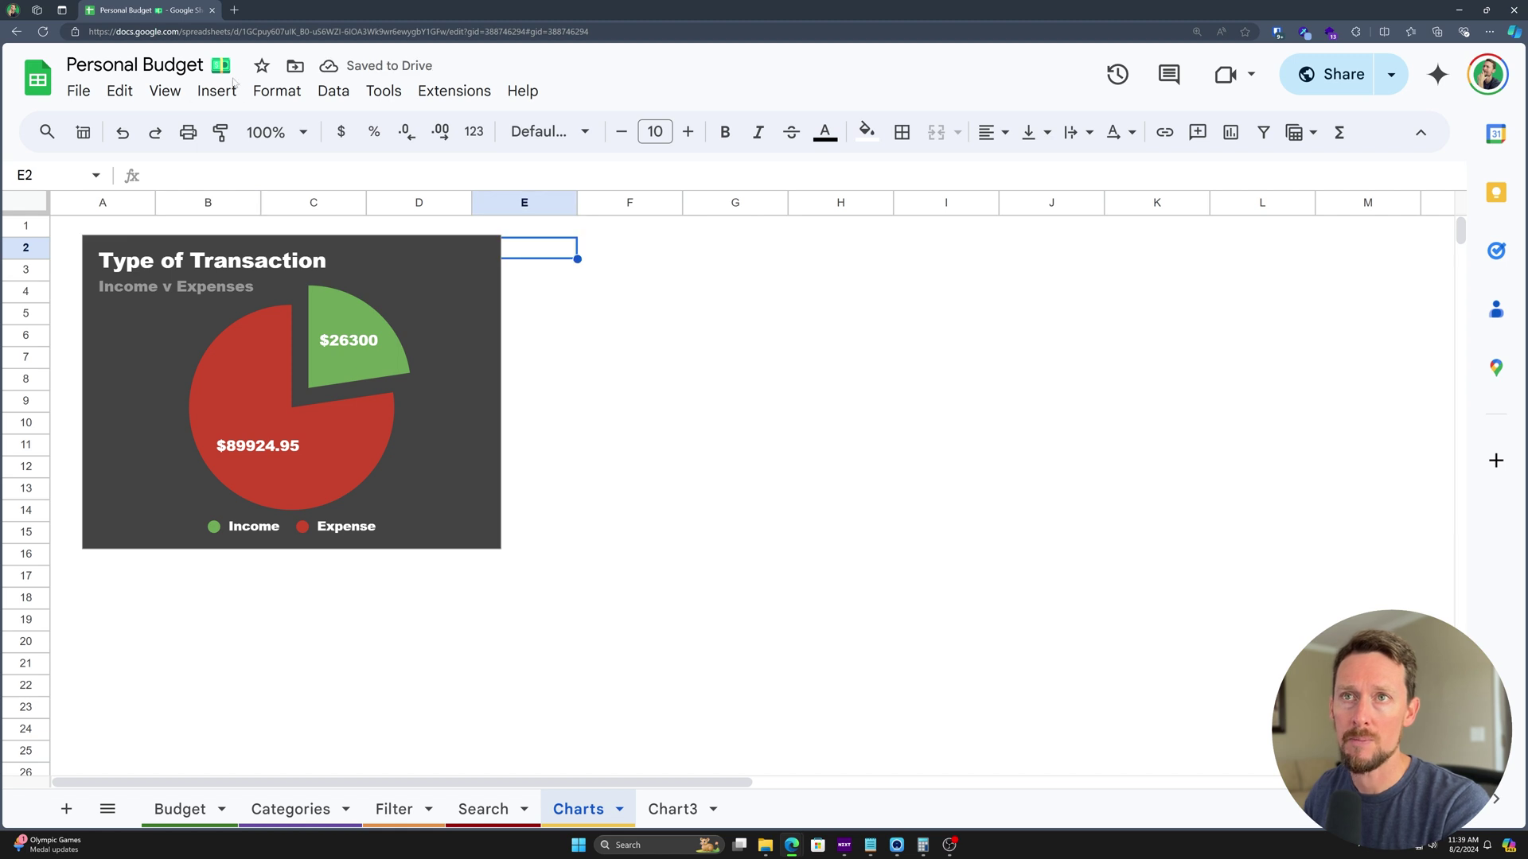
{"action": "left_click", "coordinate": [216, 91]}
{"action": "left_click", "coordinate": [296, 327]}
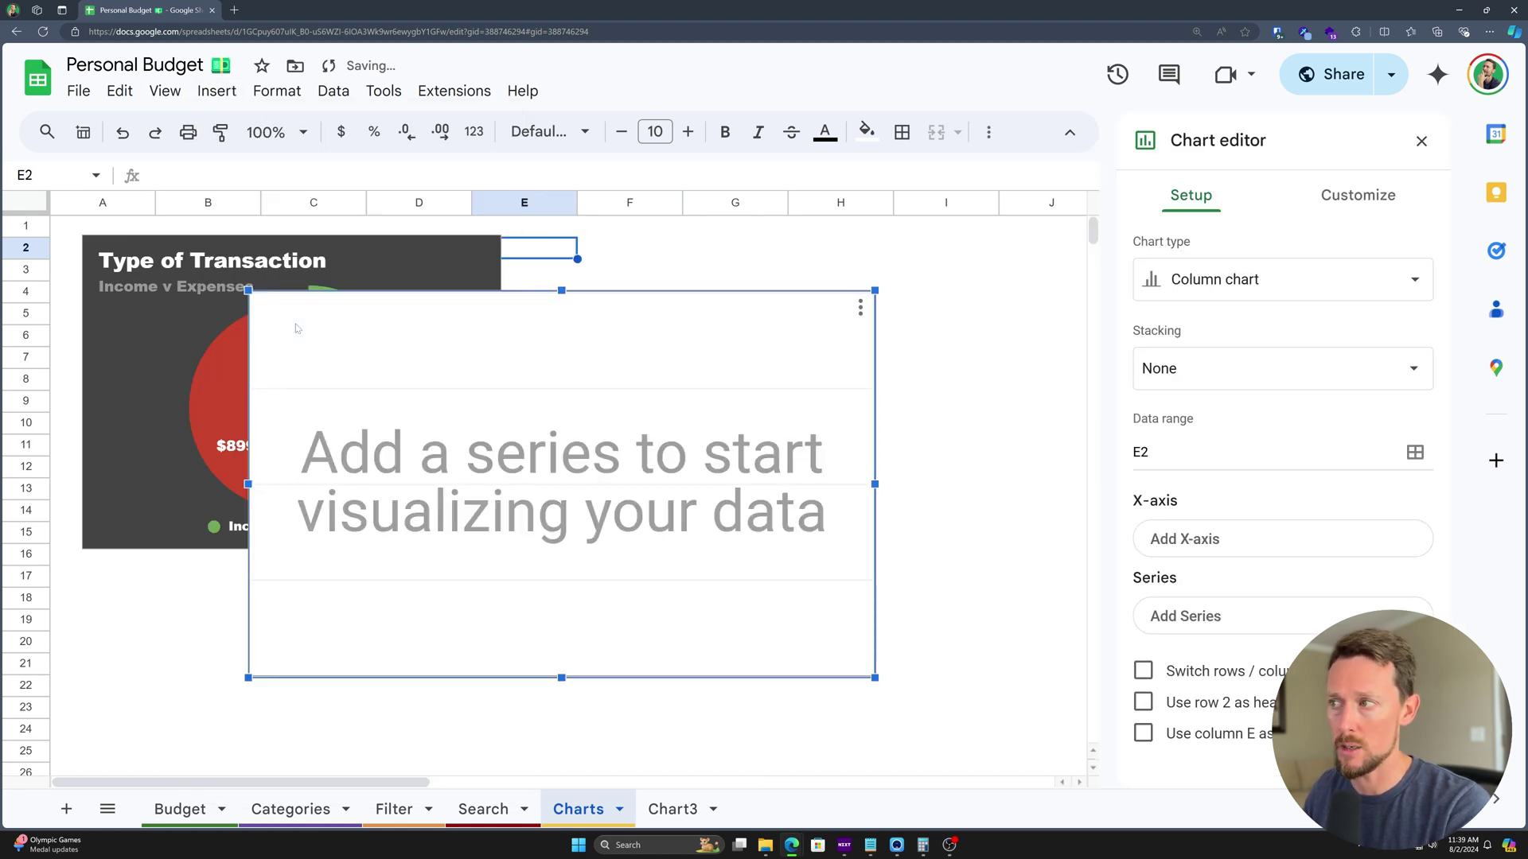
{"action": "left_click", "coordinate": [1209, 280]}
{"action": "scroll", "coordinate": [1169, 557], "scroll_direction": "down", "scroll_amount": 3}
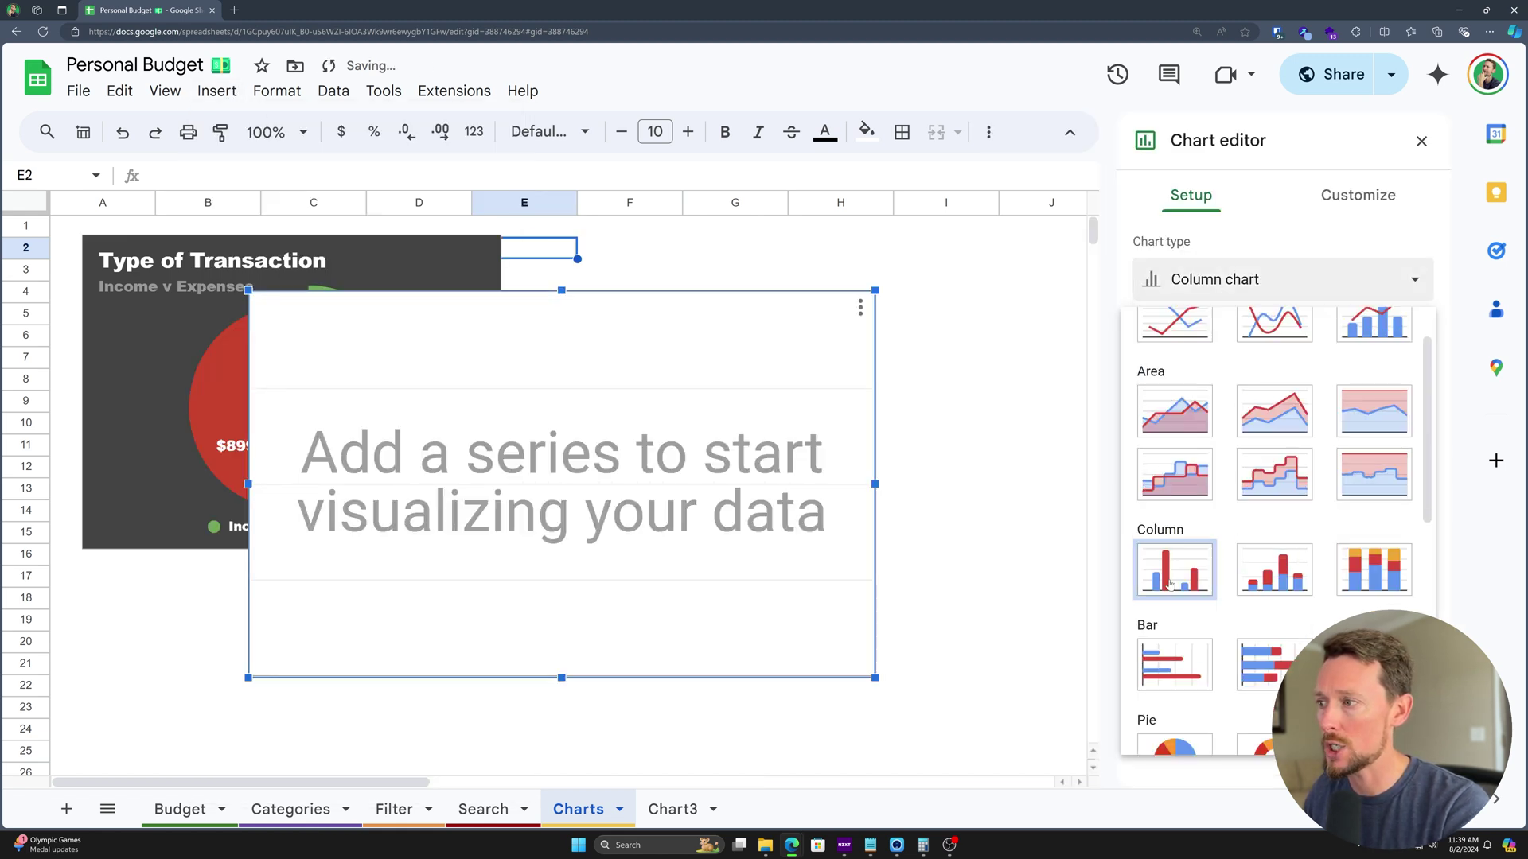
{"action": "left_click", "coordinate": [1175, 509]}
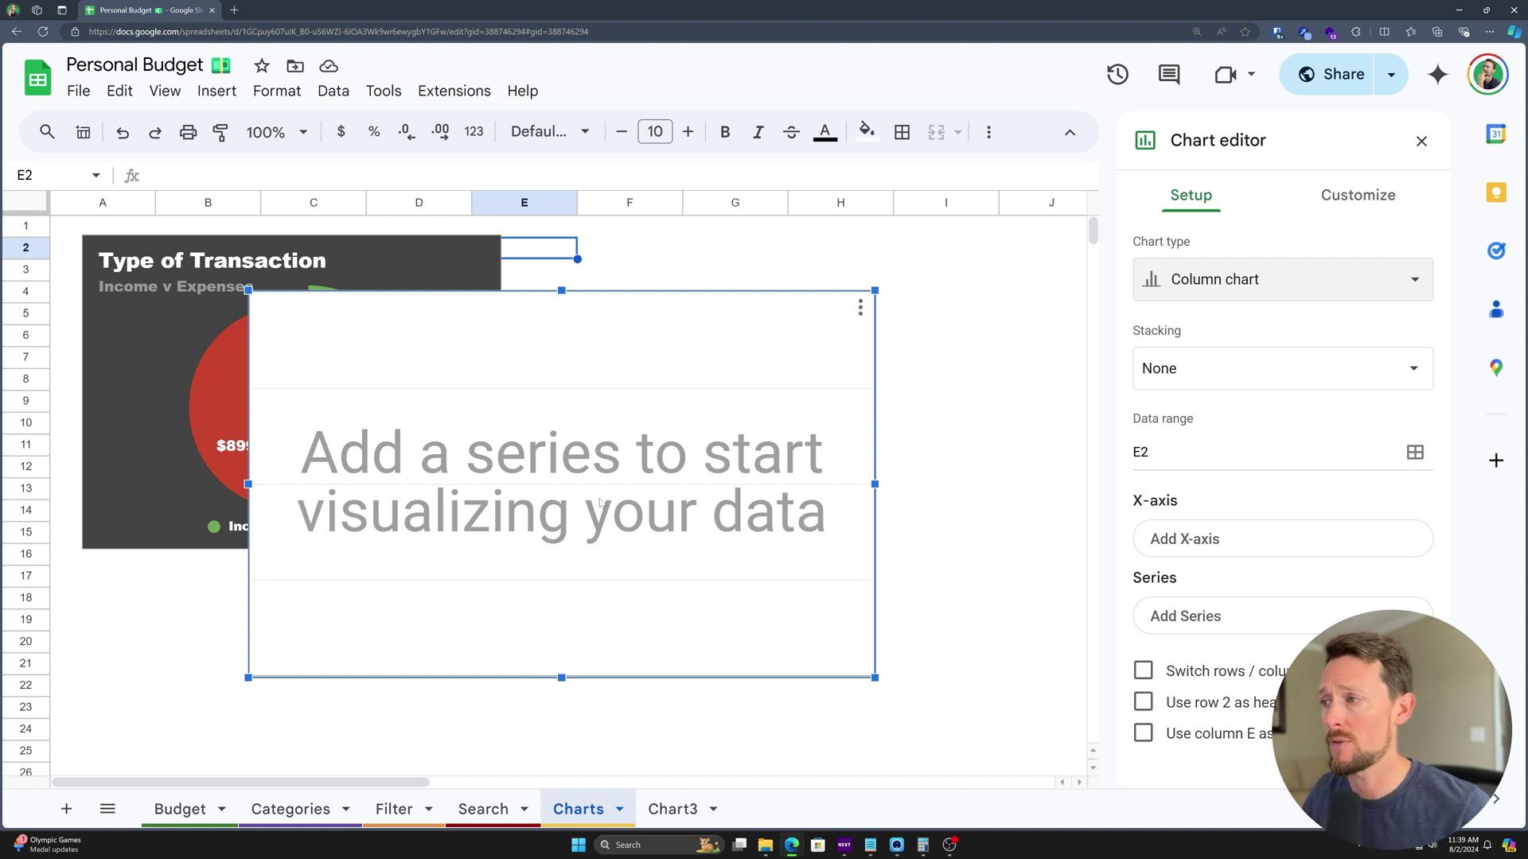
Set the column chart's data range to the suggested Budget!A1:G101
{"action": "left_click", "coordinate": [1217, 451]}
{"action": "left_click", "coordinate": [1415, 451]}
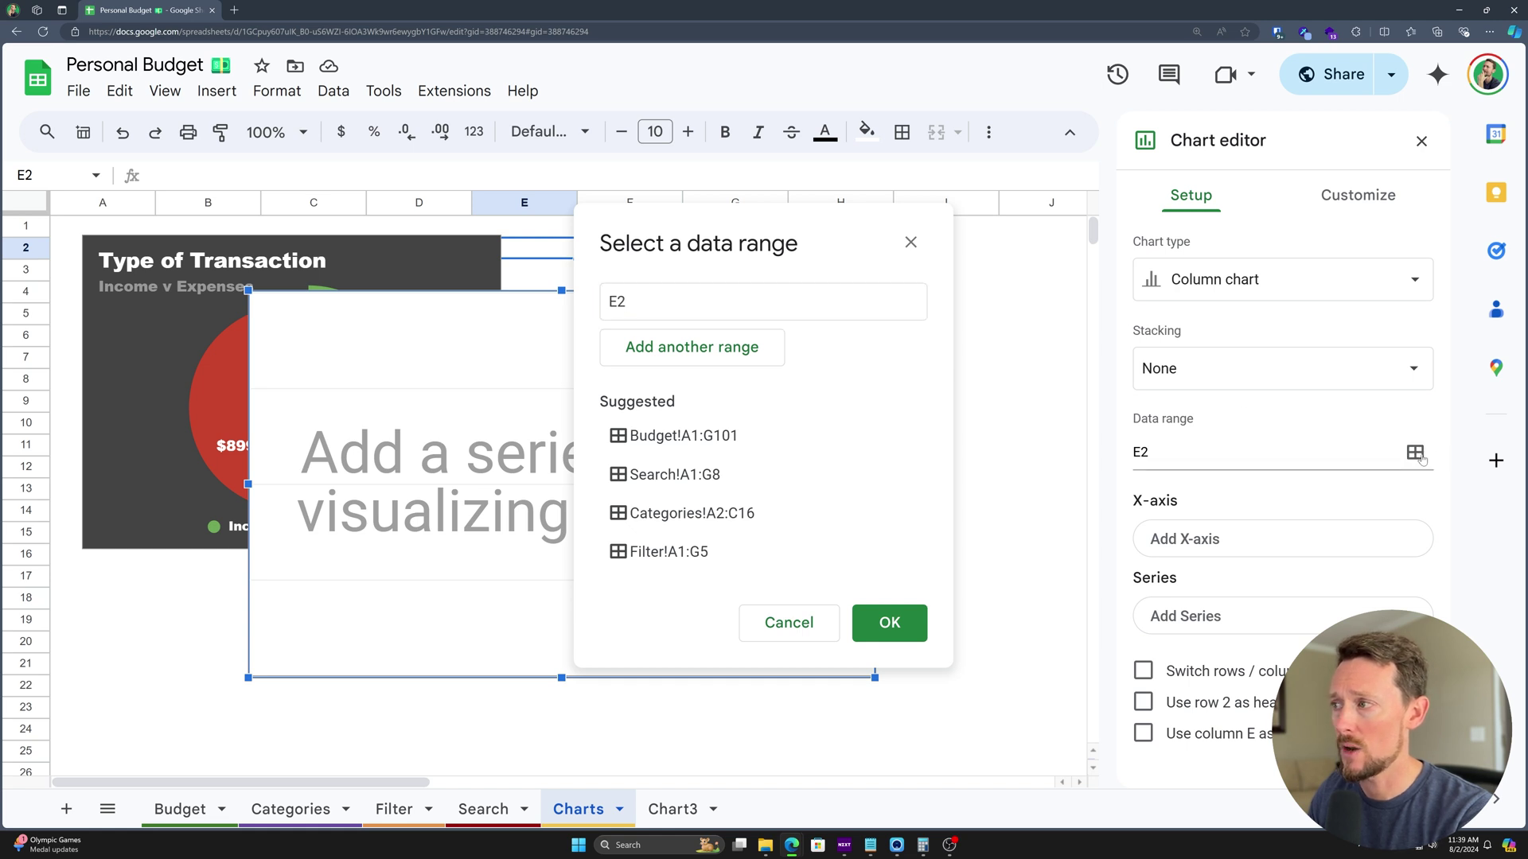
{"action": "left_click", "coordinate": [657, 446]}
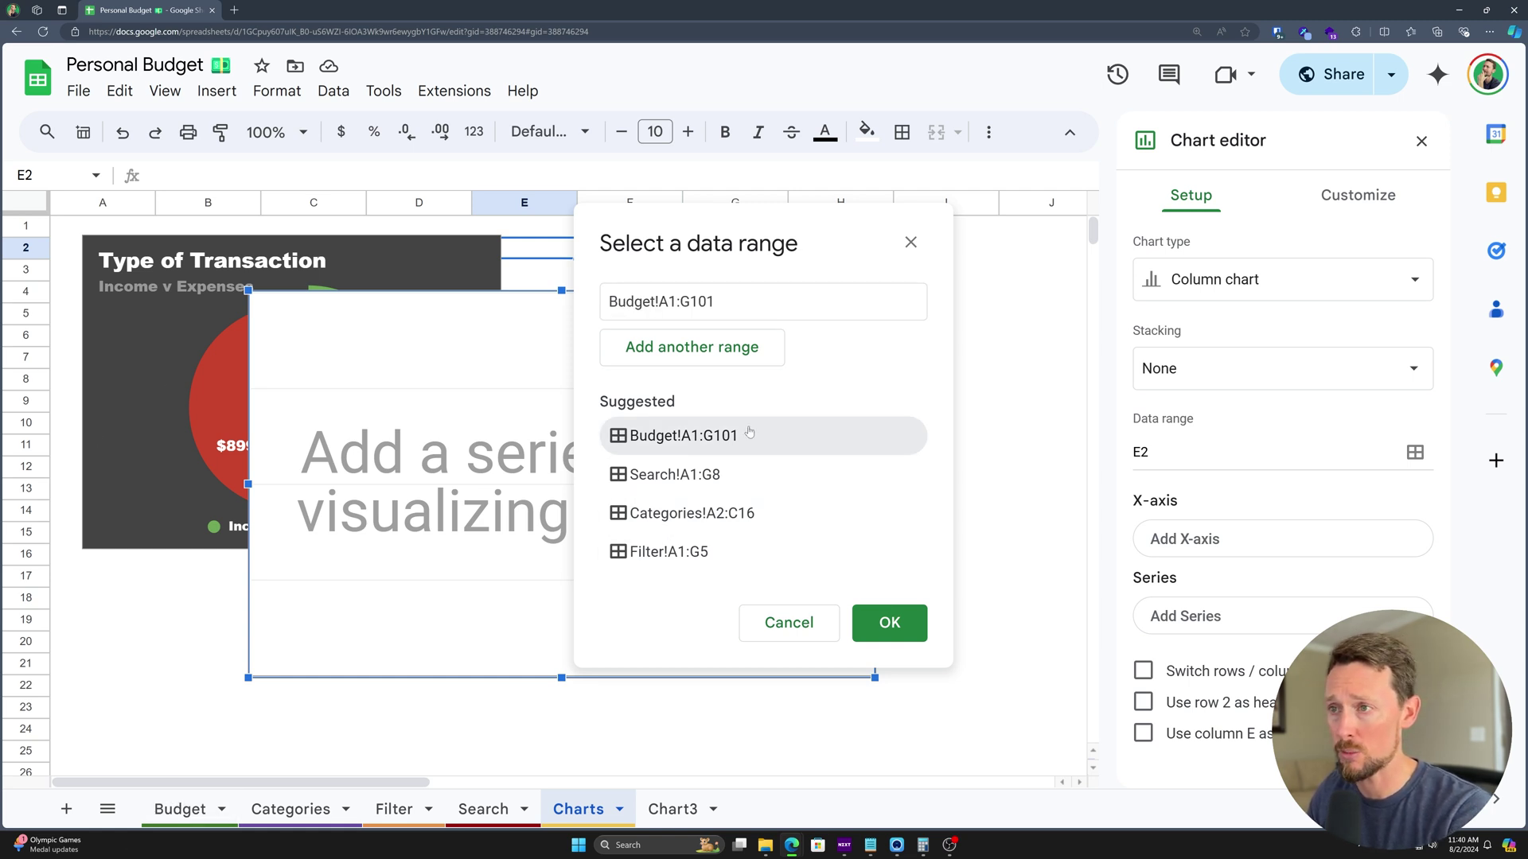
{"action": "left_click", "coordinate": [676, 302]}
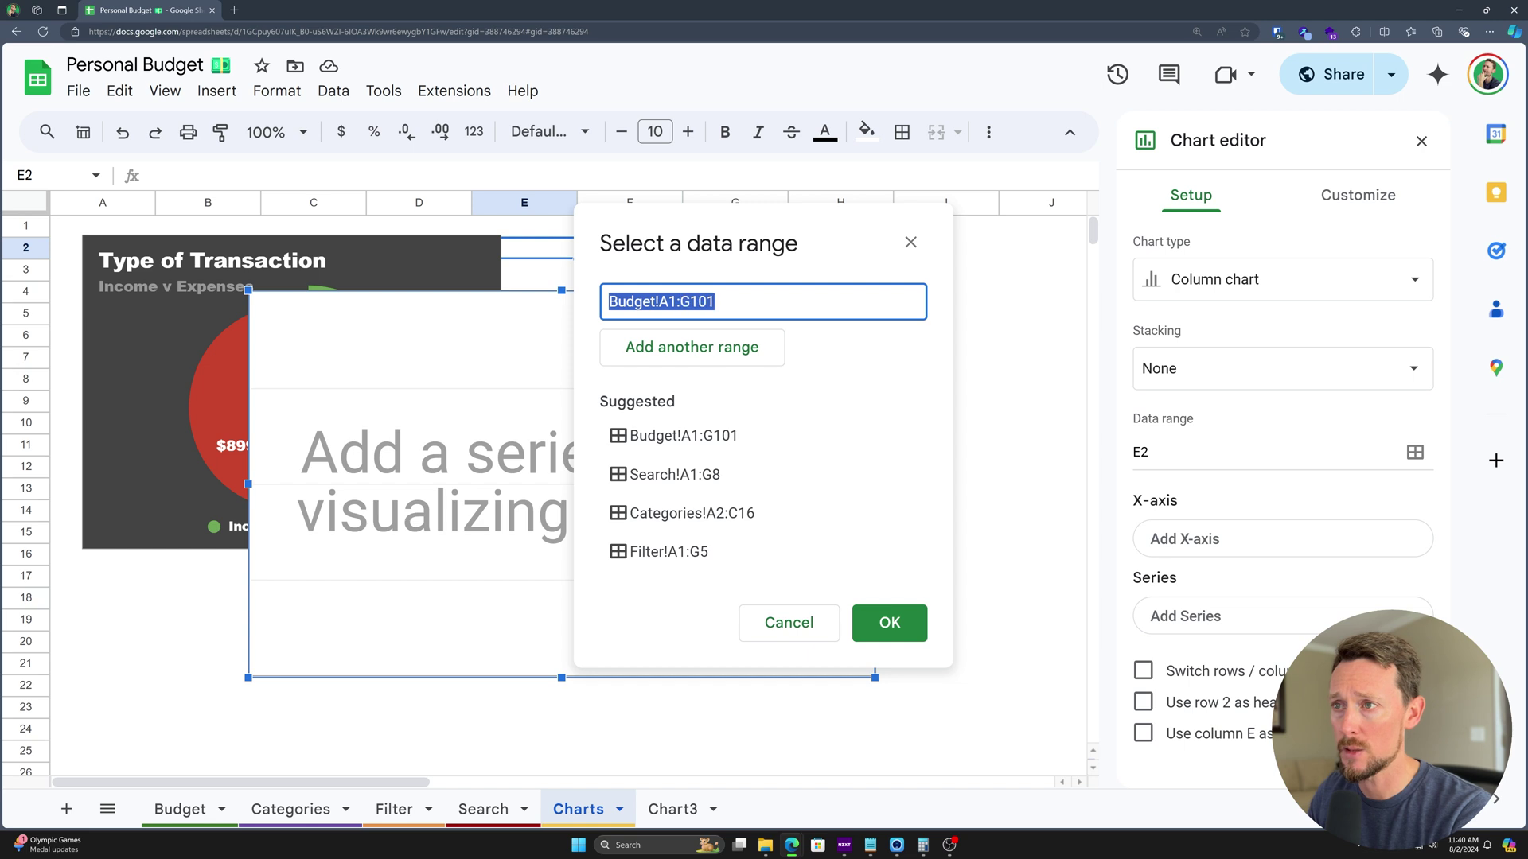
{"action": "left_click", "coordinate": [889, 623]}
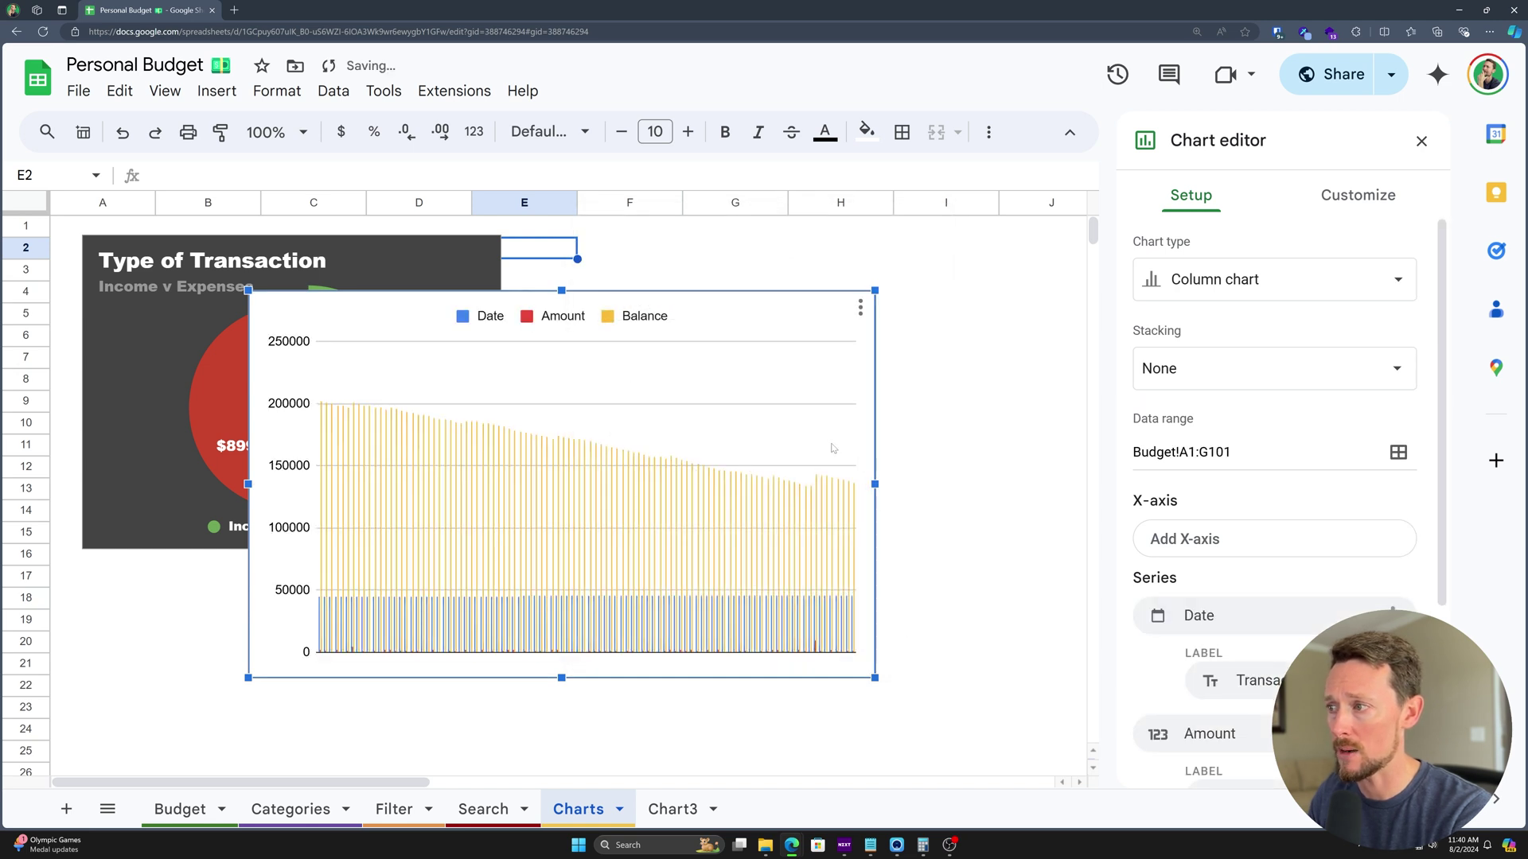
Remove all automatically added series from the column chart
{"action": "scroll", "coordinate": [1157, 452], "scroll_direction": "down", "scroll_amount": 3}
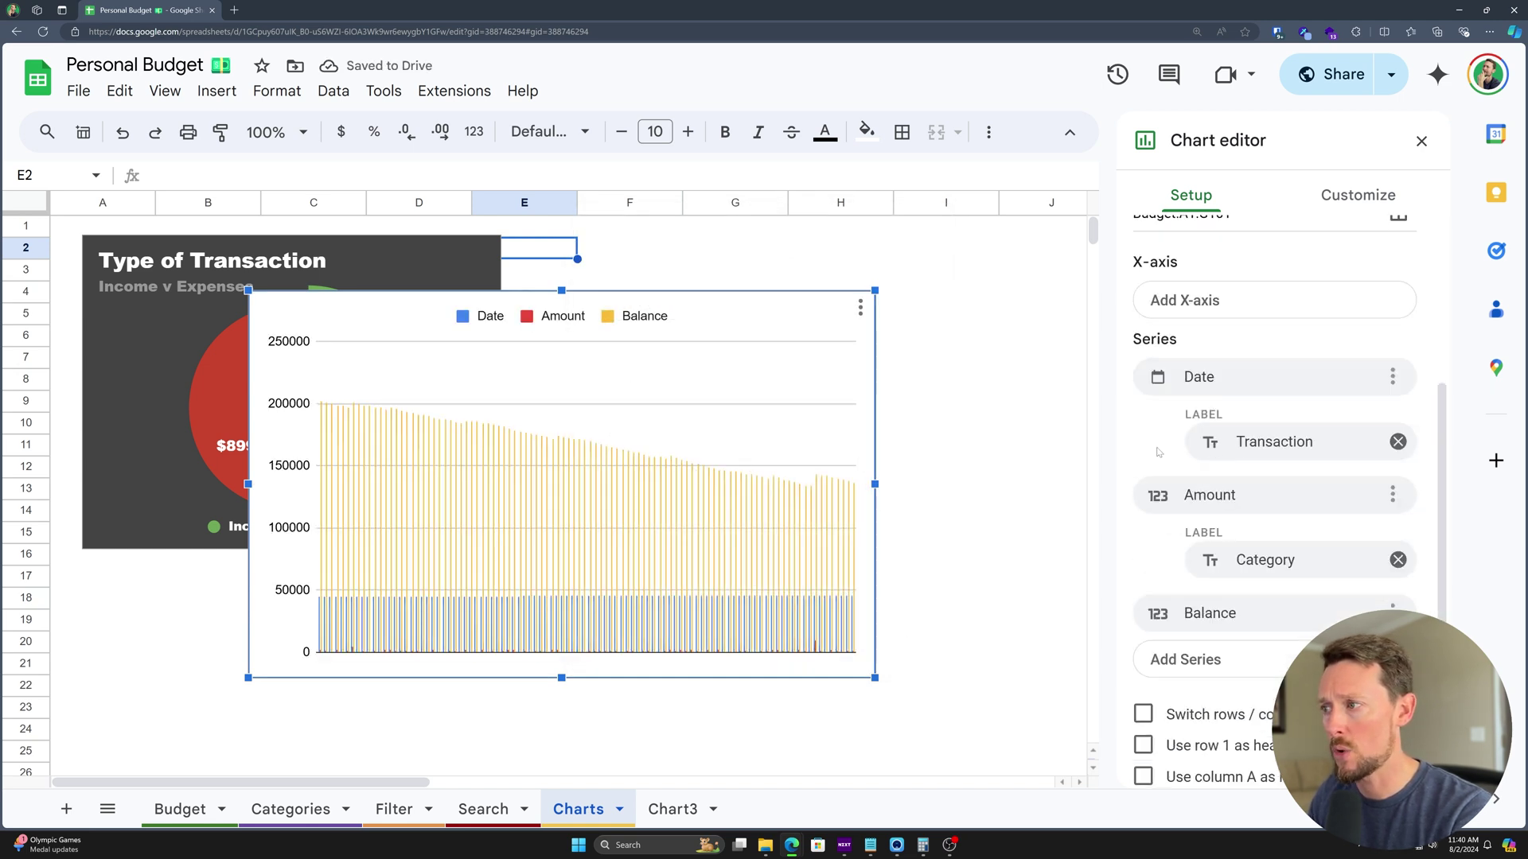
{"action": "scroll", "coordinate": [1157, 452], "scroll_direction": "up", "scroll_amount": 1}
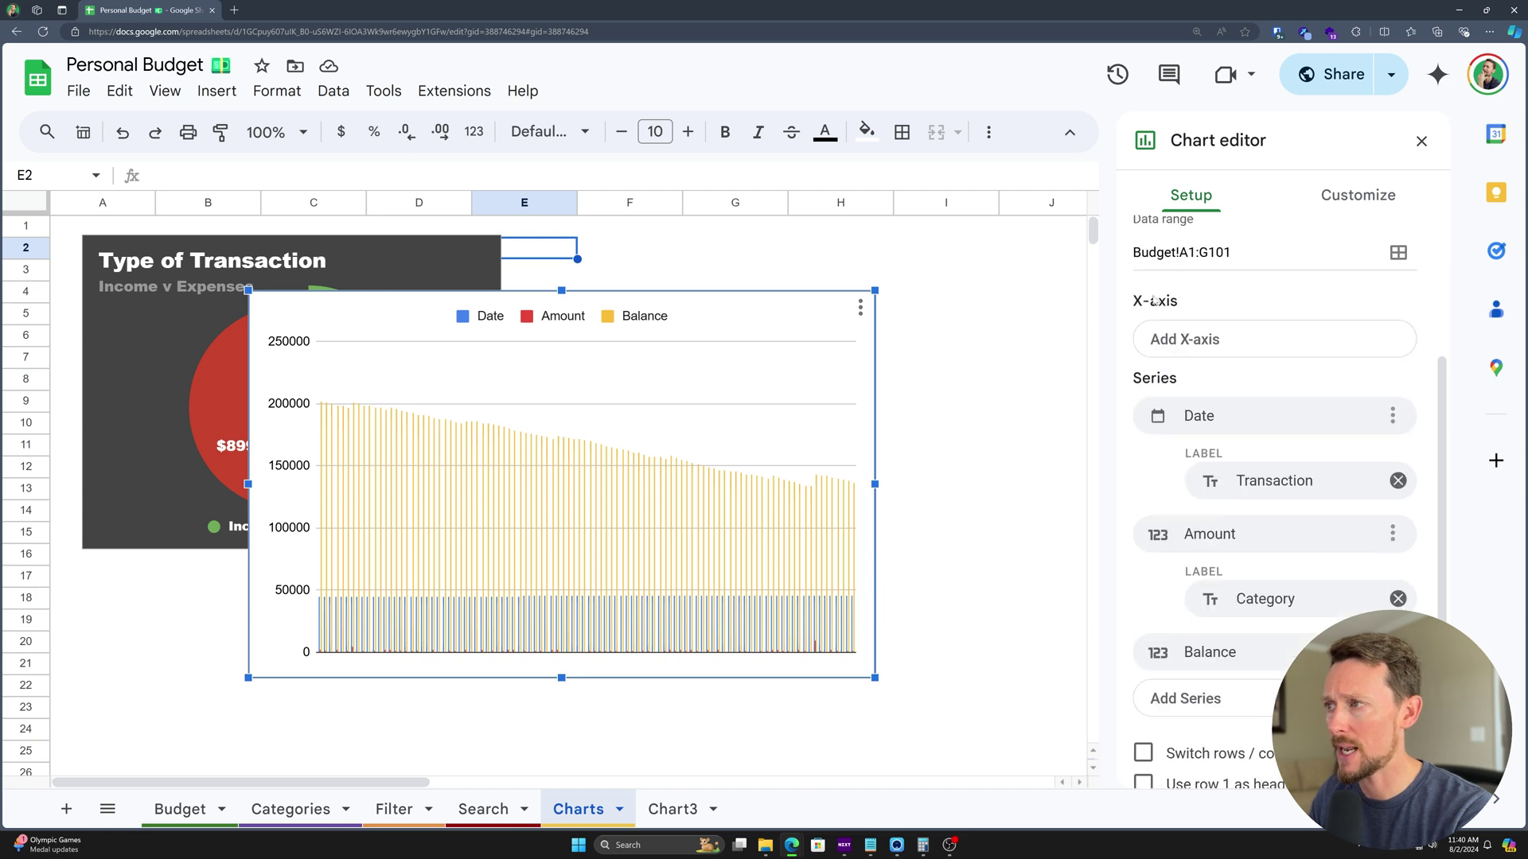
{"action": "left_click", "coordinate": [1193, 345]}
{"action": "left_click", "coordinate": [1193, 346]}
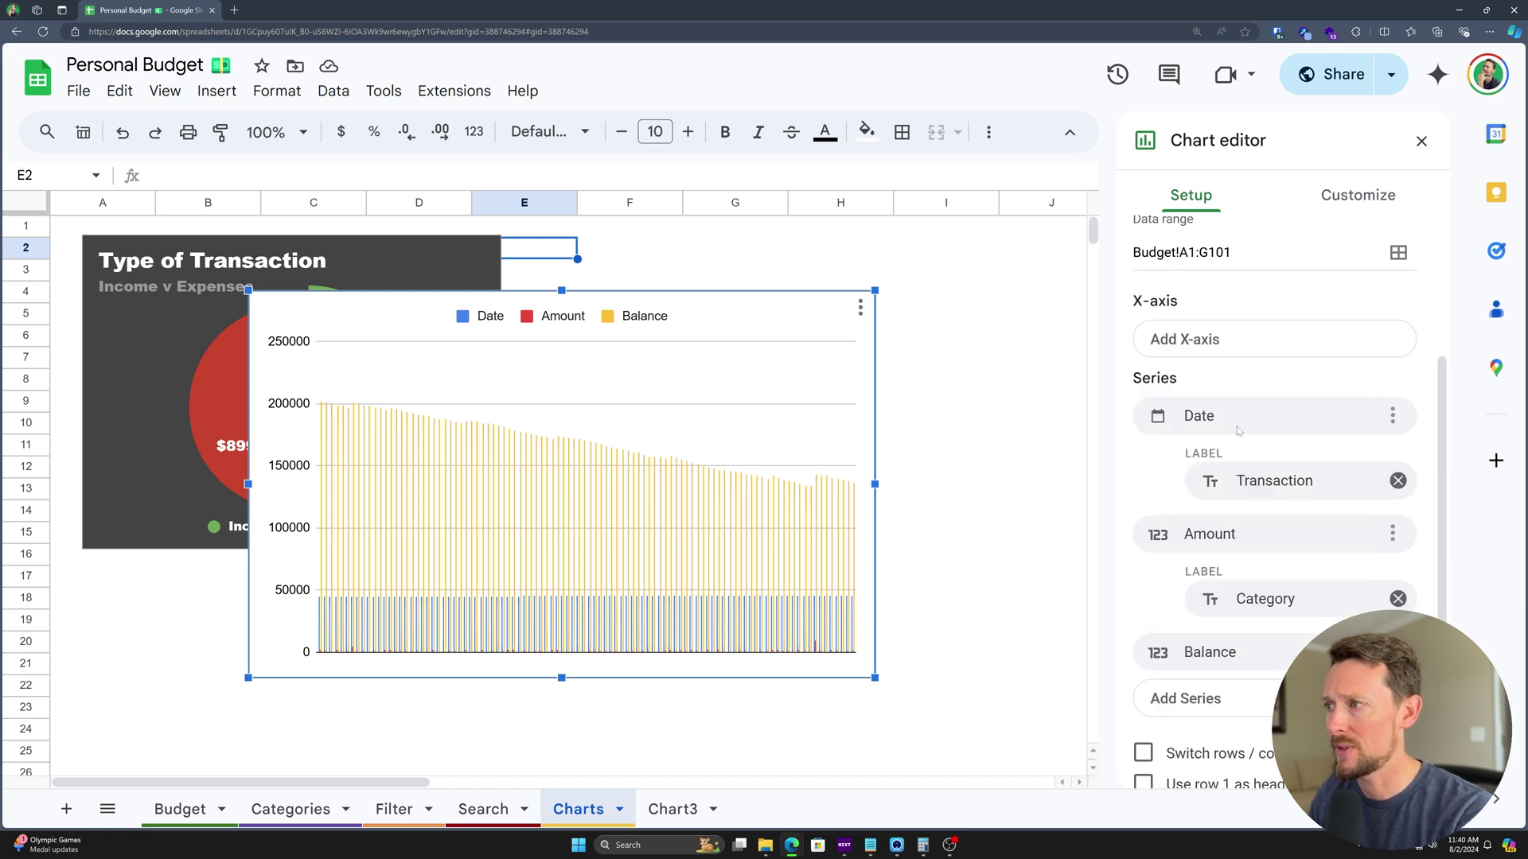
{"action": "left_click", "coordinate": [1392, 415]}
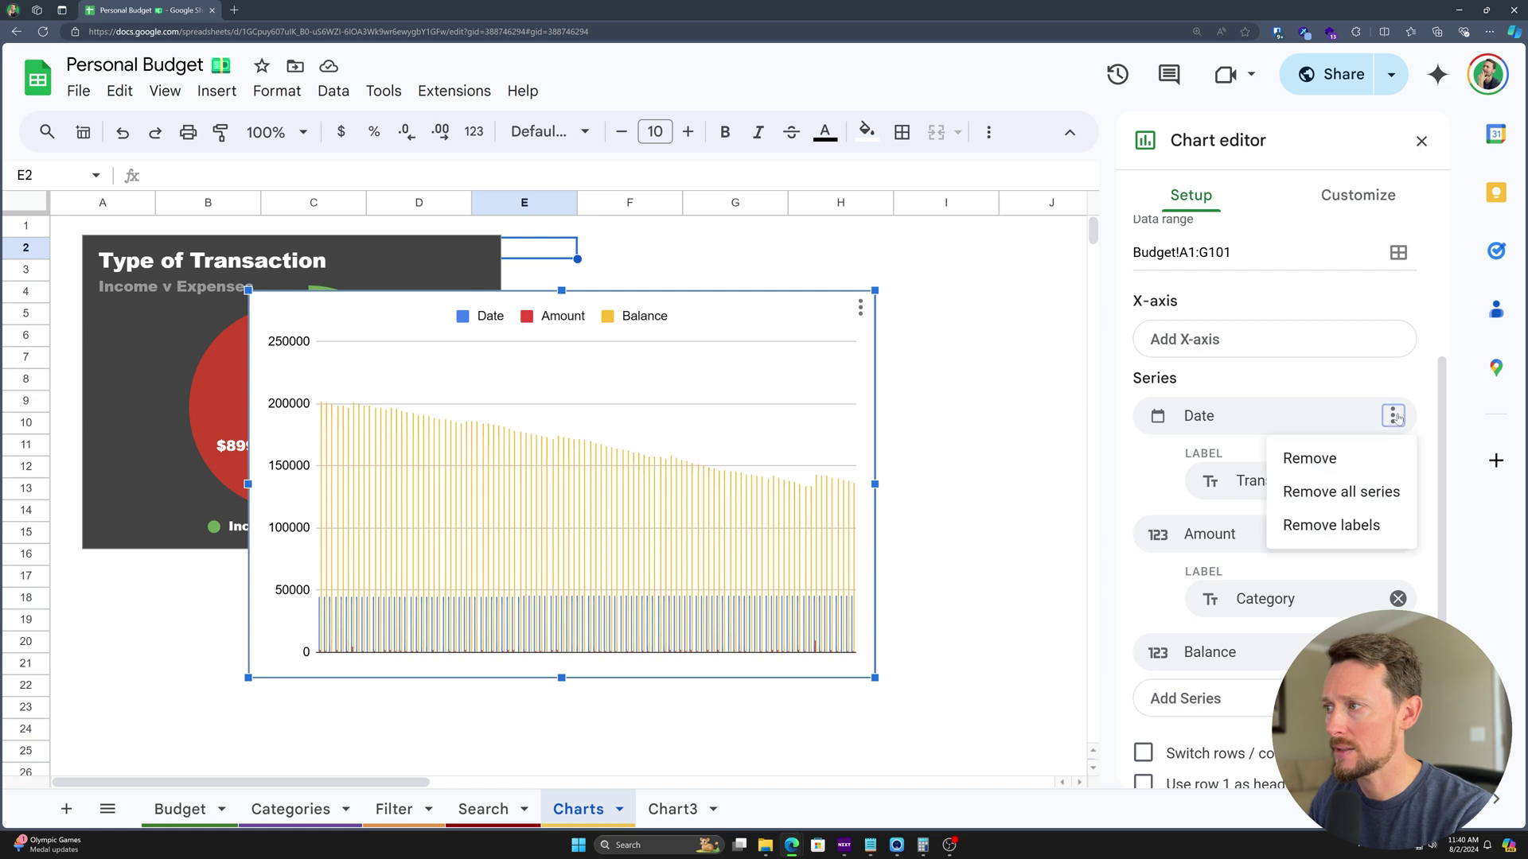
{"action": "left_click", "coordinate": [1375, 493]}
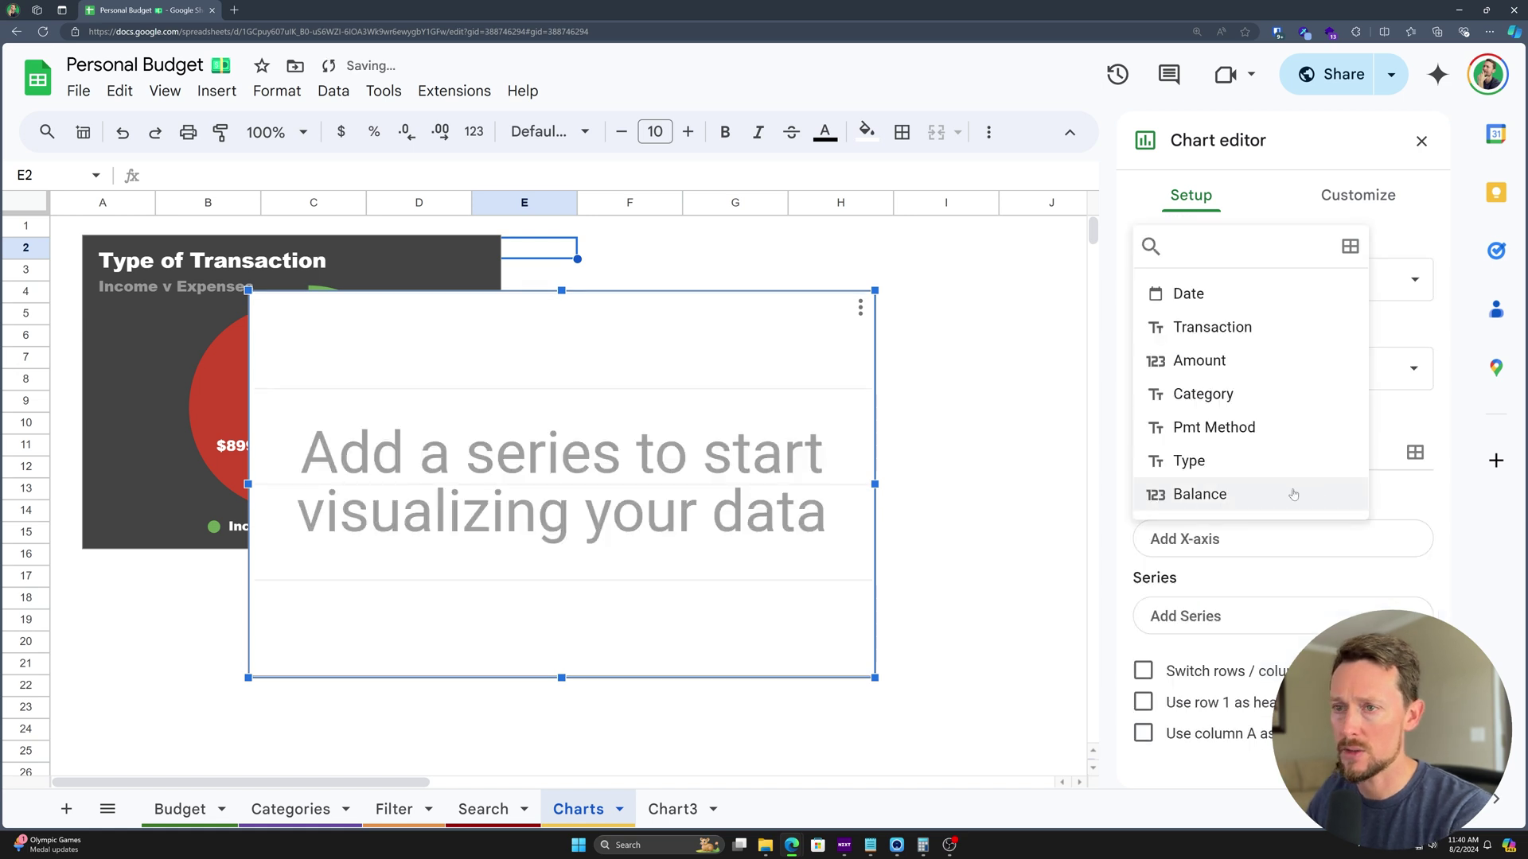
{"action": "left_click", "coordinate": [1411, 428]}
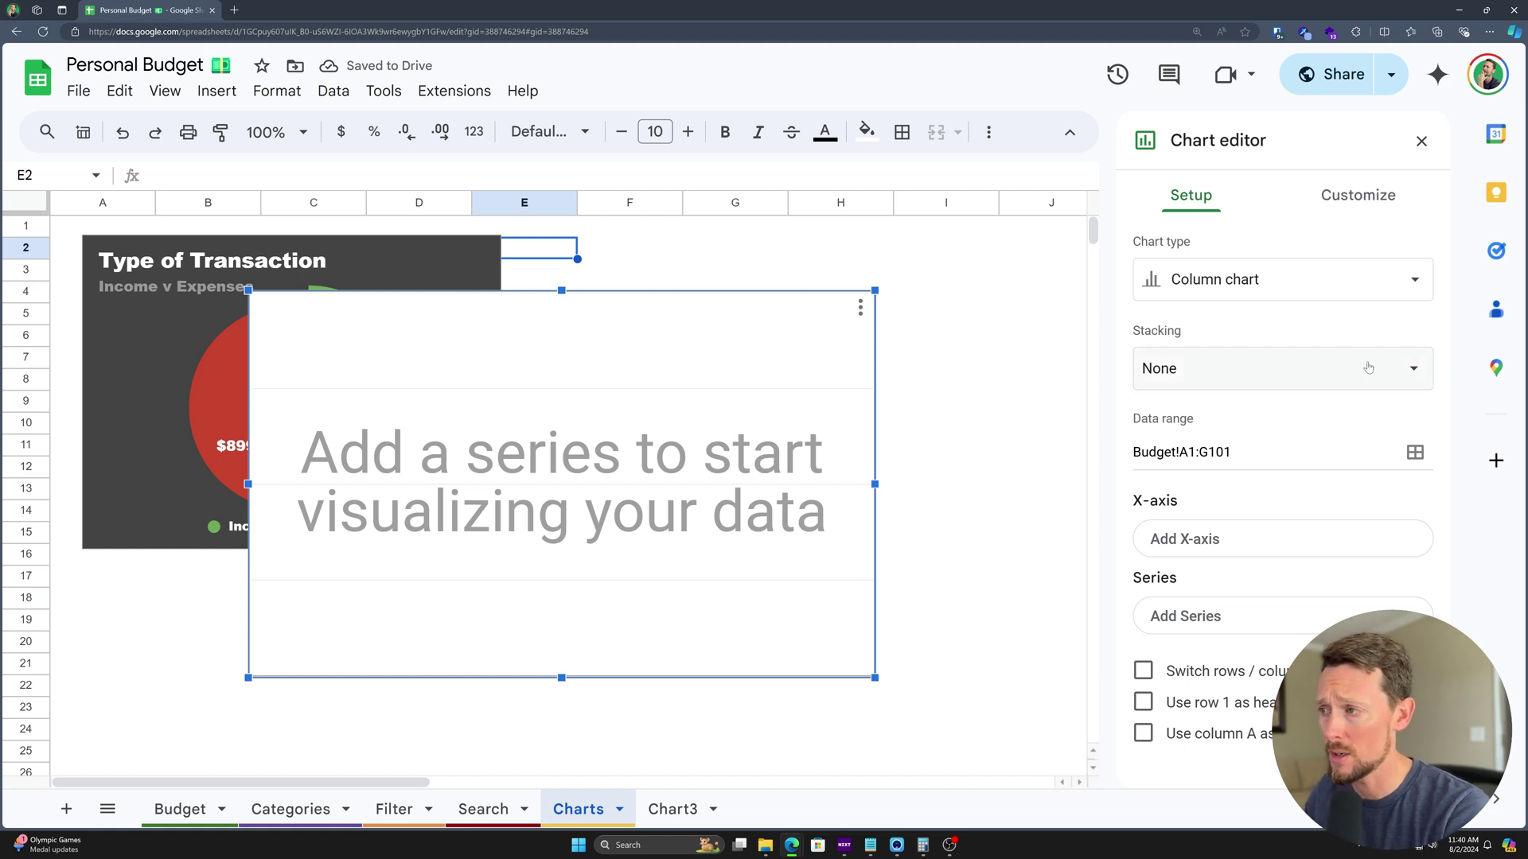
Set the column chart's X-axis to Category with Aggregate enabled, and add Amount as the series
{"action": "left_click", "coordinate": [1198, 537]}
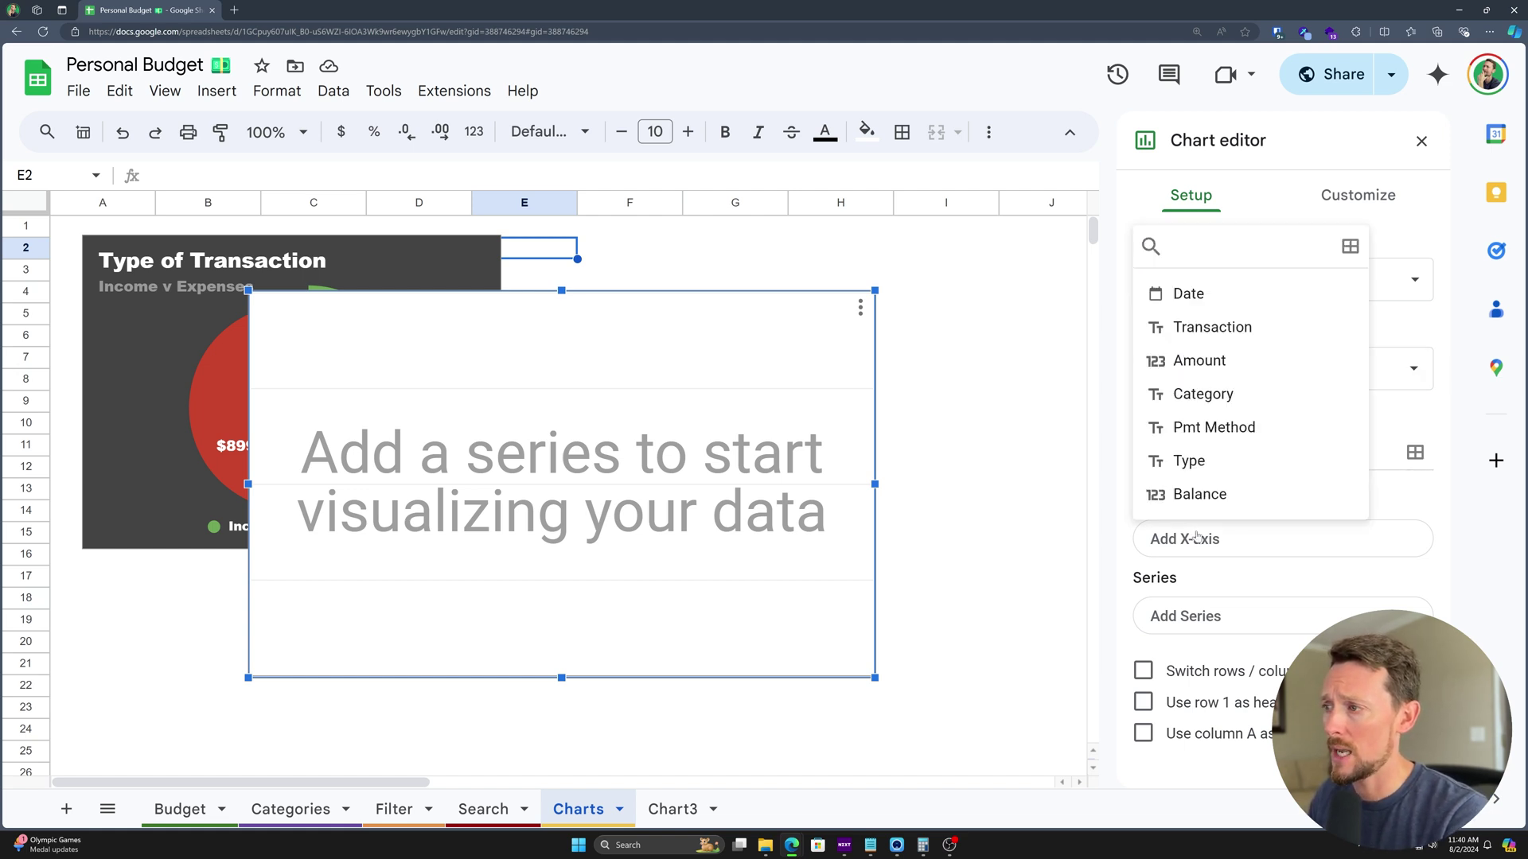
{"action": "left_click", "coordinate": [1207, 404]}
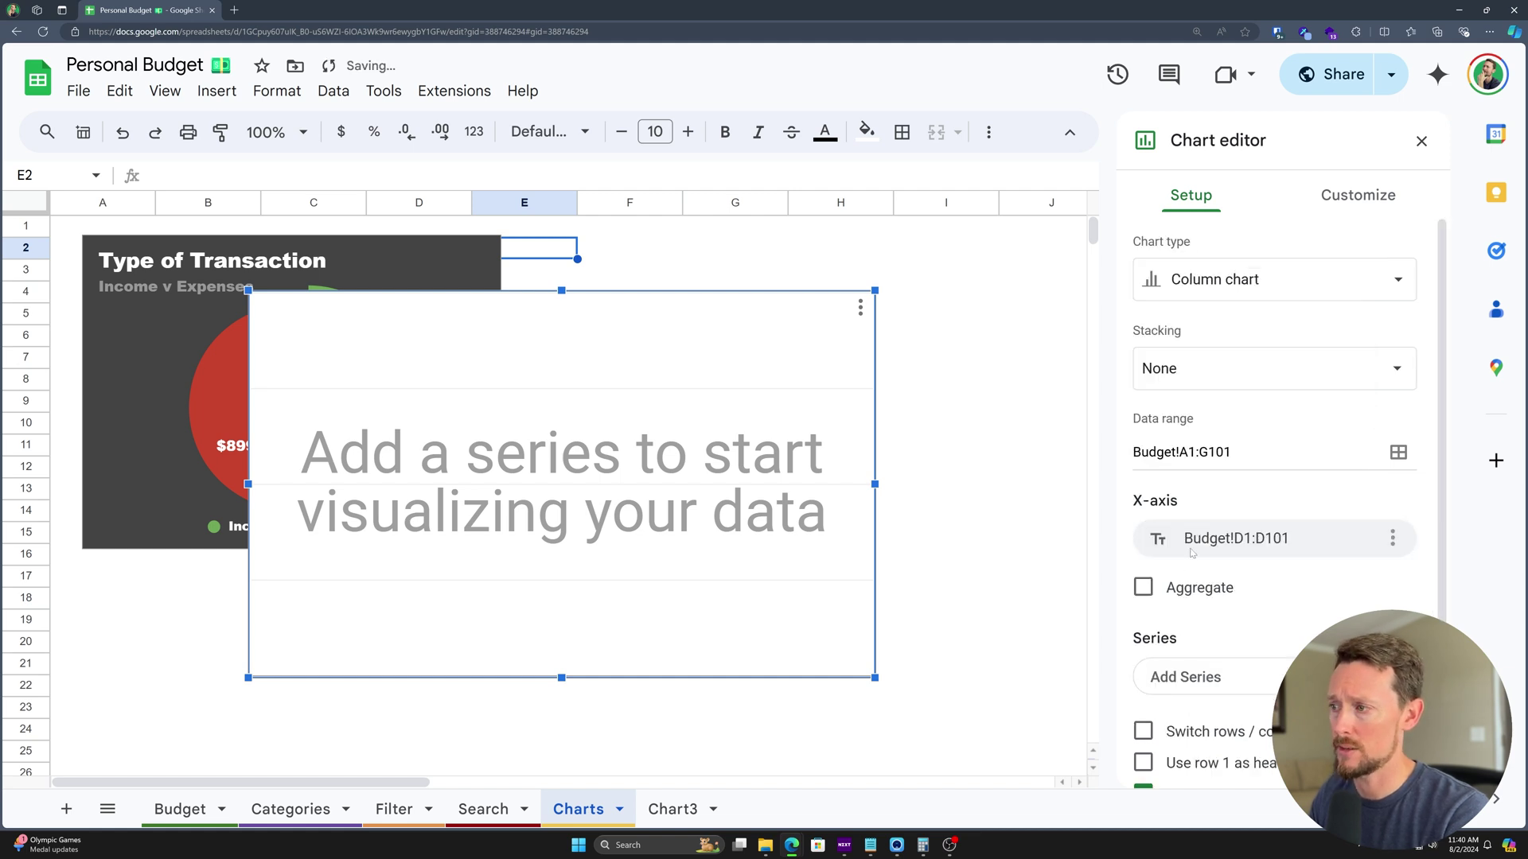
{"action": "left_click", "coordinate": [1145, 589]}
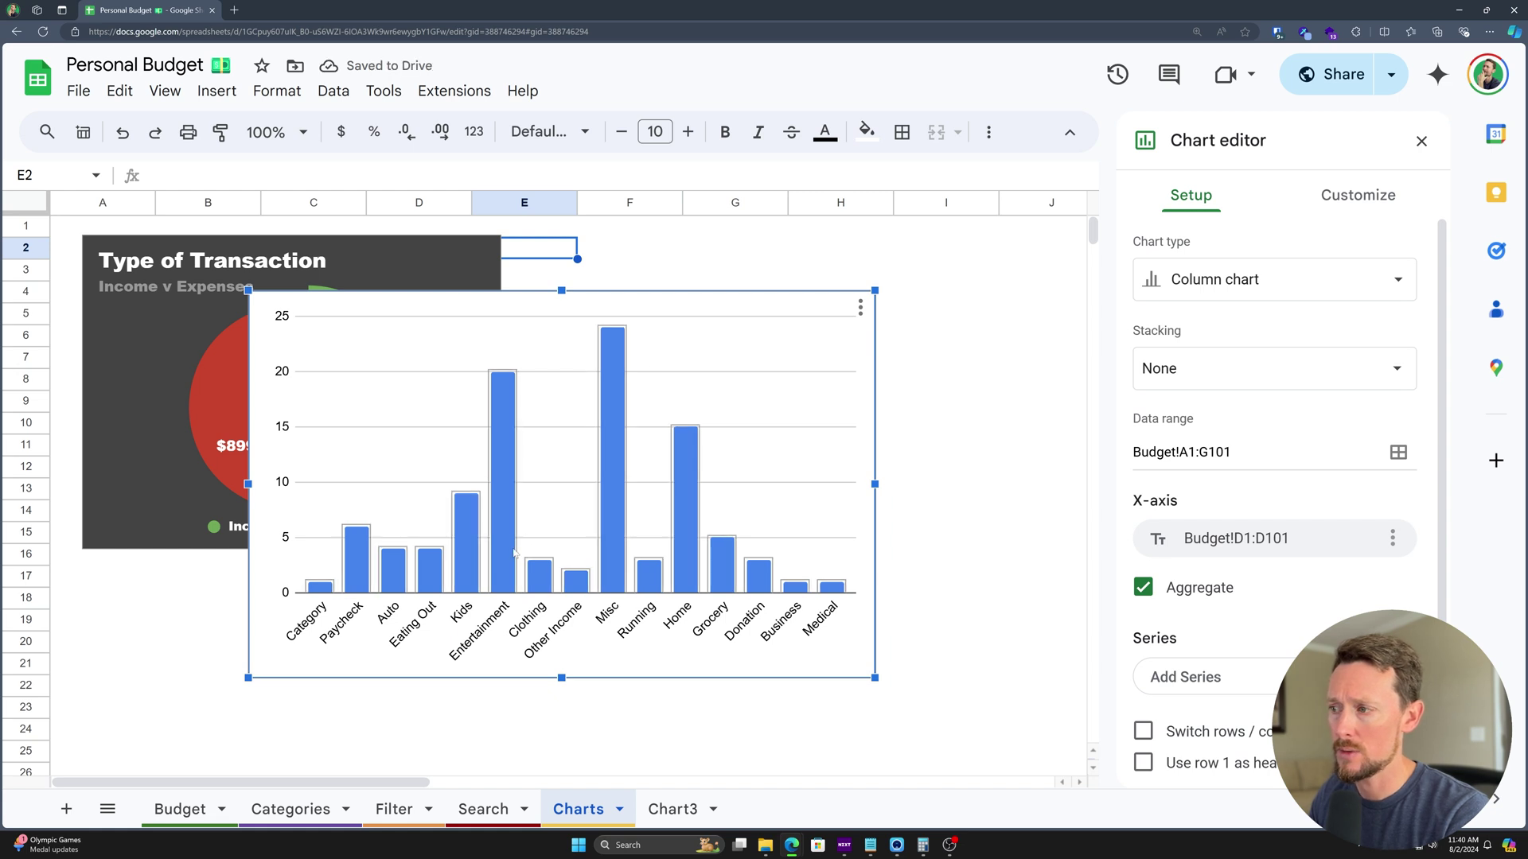
{"action": "scroll", "coordinate": [444, 479], "scroll_direction": "down", "scroll_amount": 1}
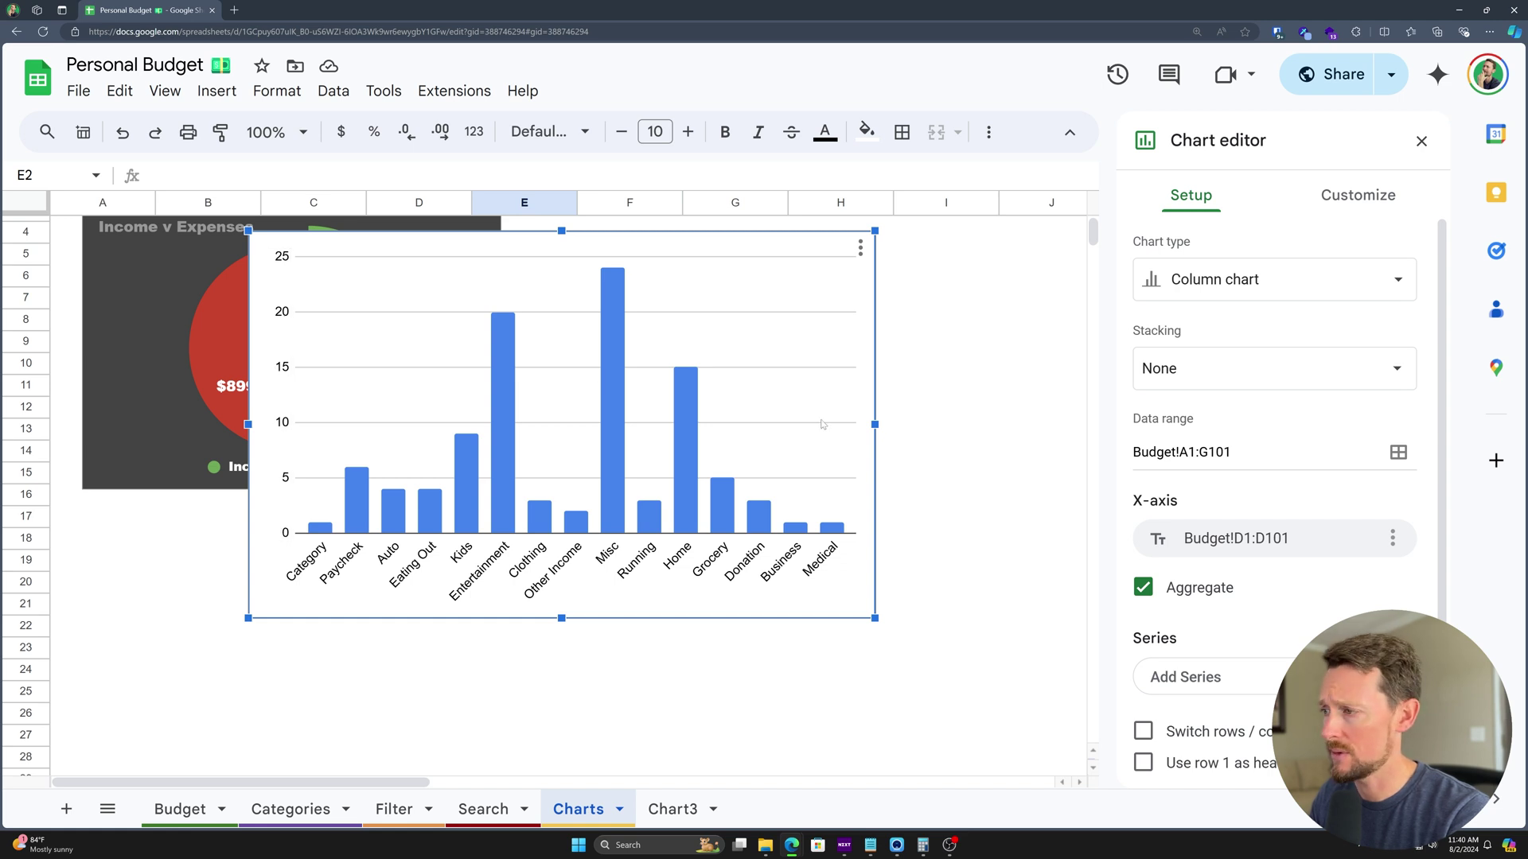
{"action": "left_click", "coordinate": [1194, 676]}
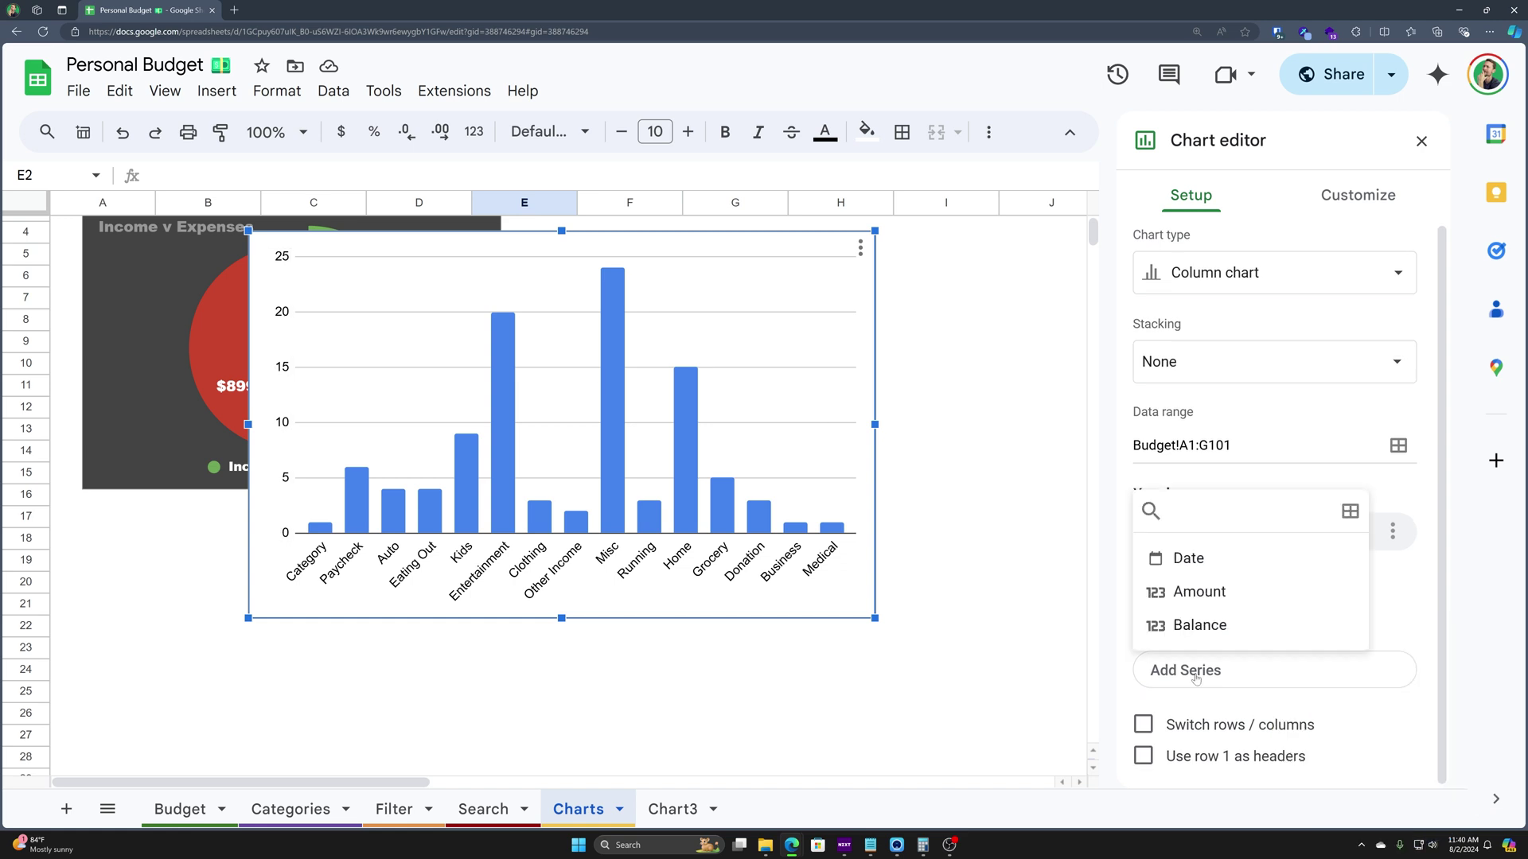
{"action": "left_click", "coordinate": [1189, 593]}
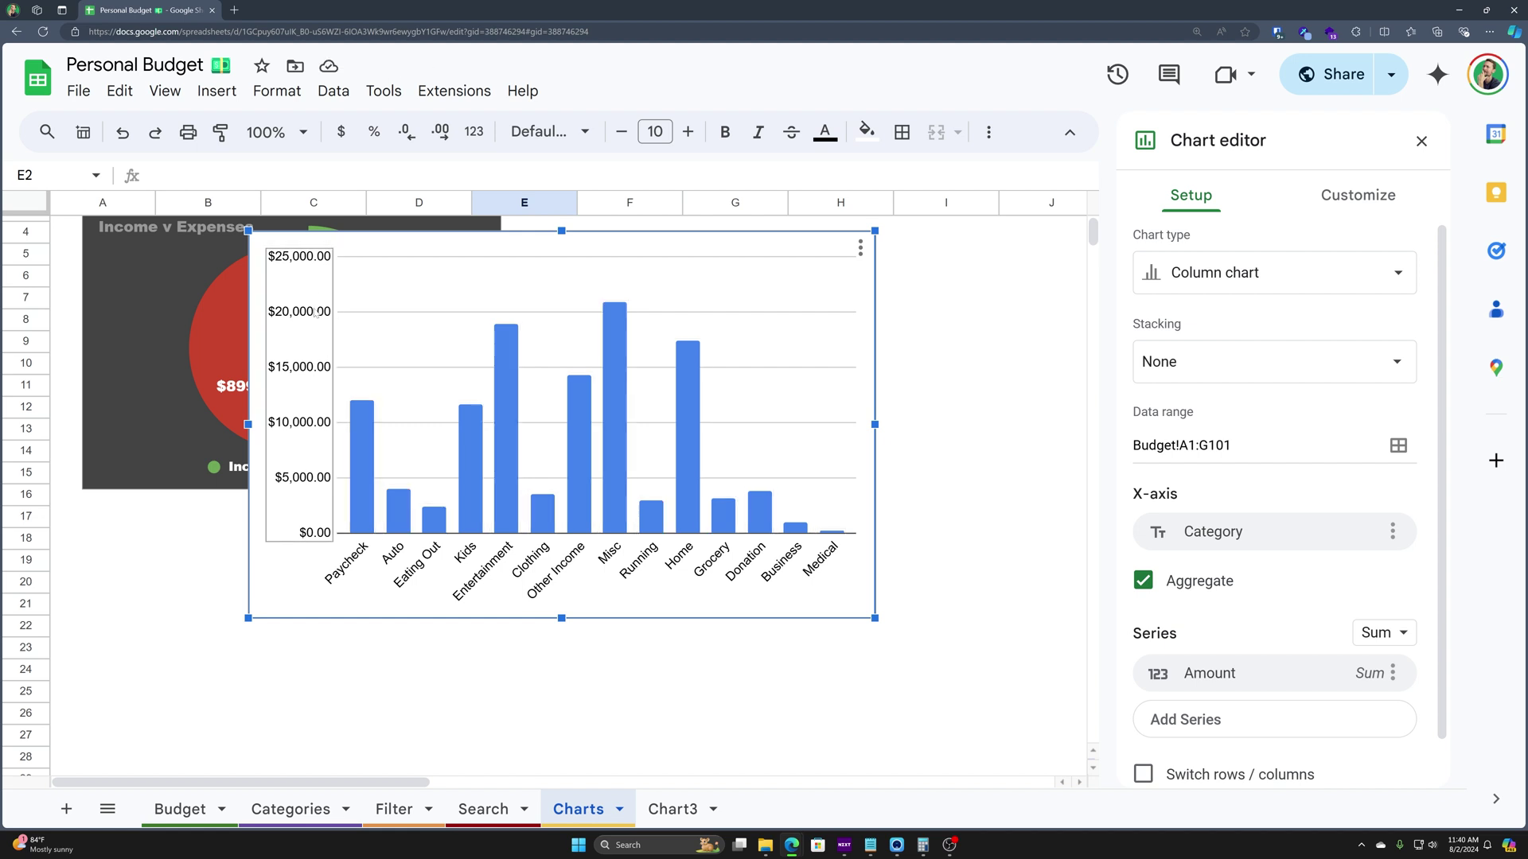
Try Average as the Amount series' aggregation, and change it to Count
{"action": "left_click", "coordinate": [1384, 632]}
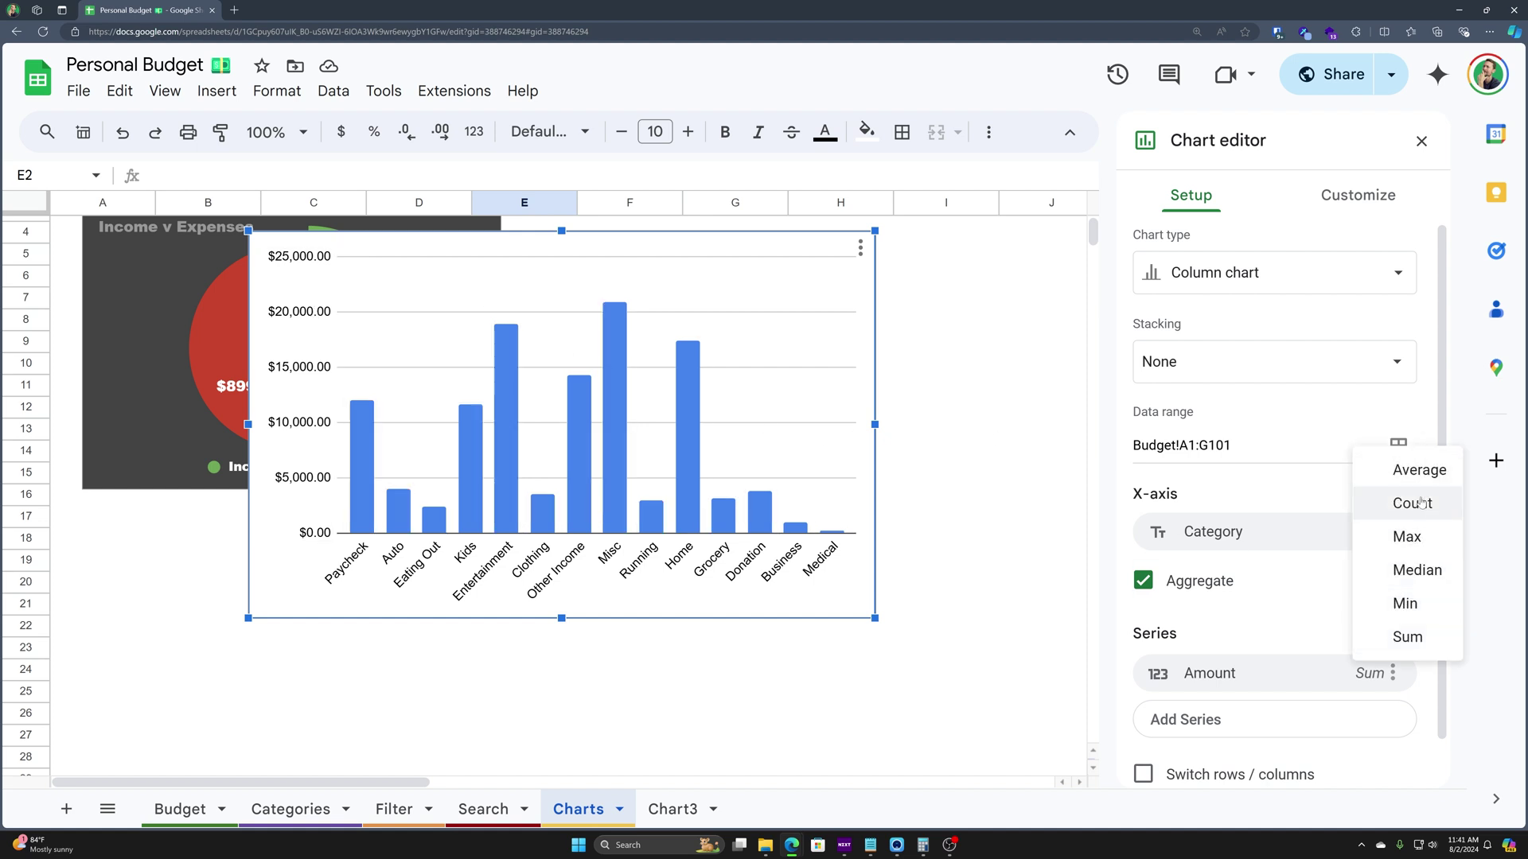
{"action": "left_click", "coordinate": [1419, 473]}
{"action": "left_click", "coordinate": [1389, 632]}
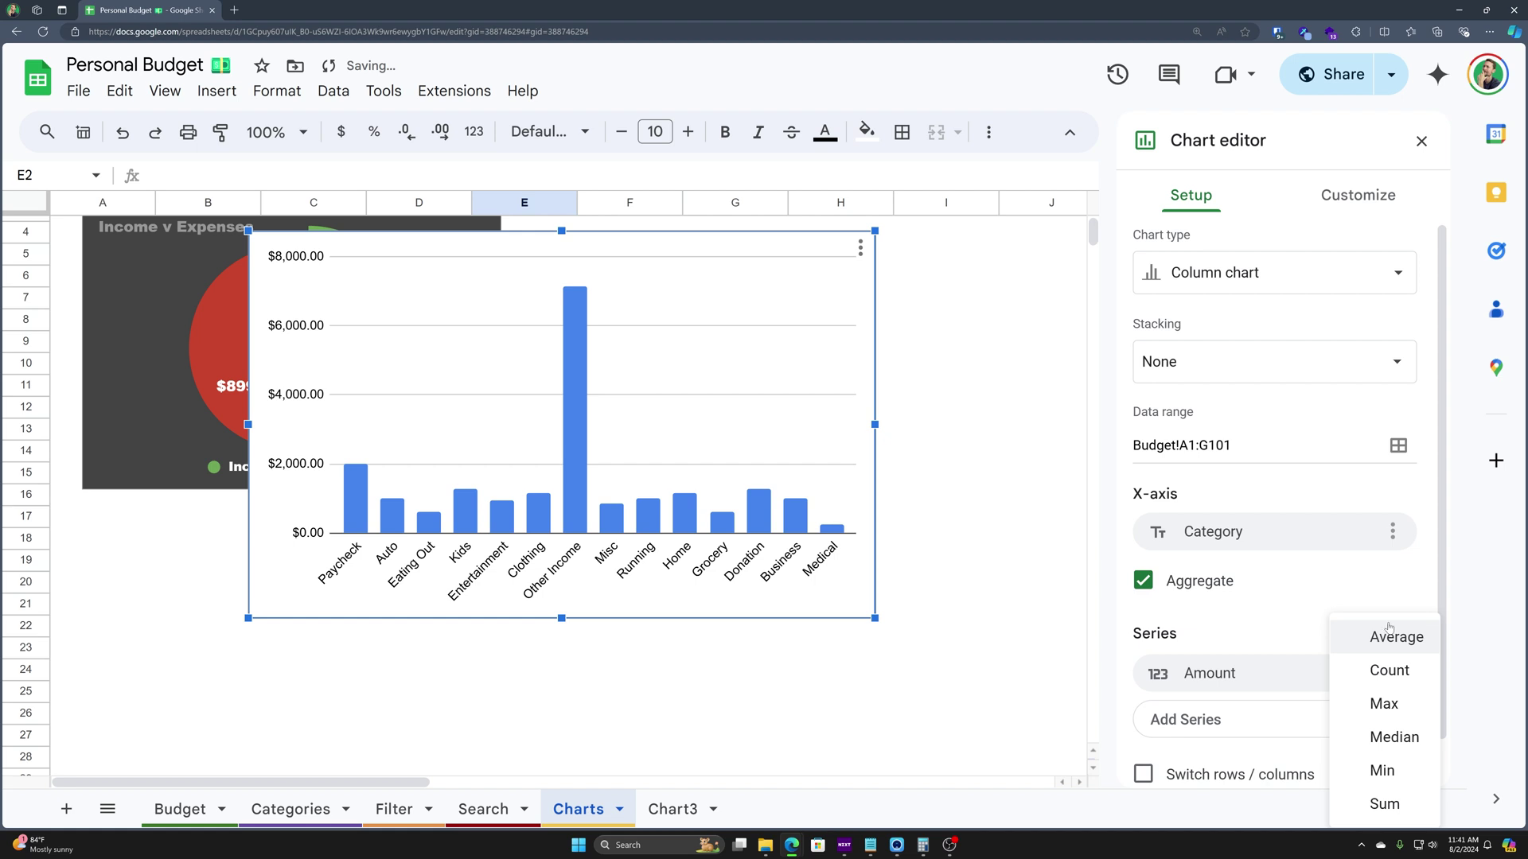
{"action": "left_click", "coordinate": [1397, 678]}
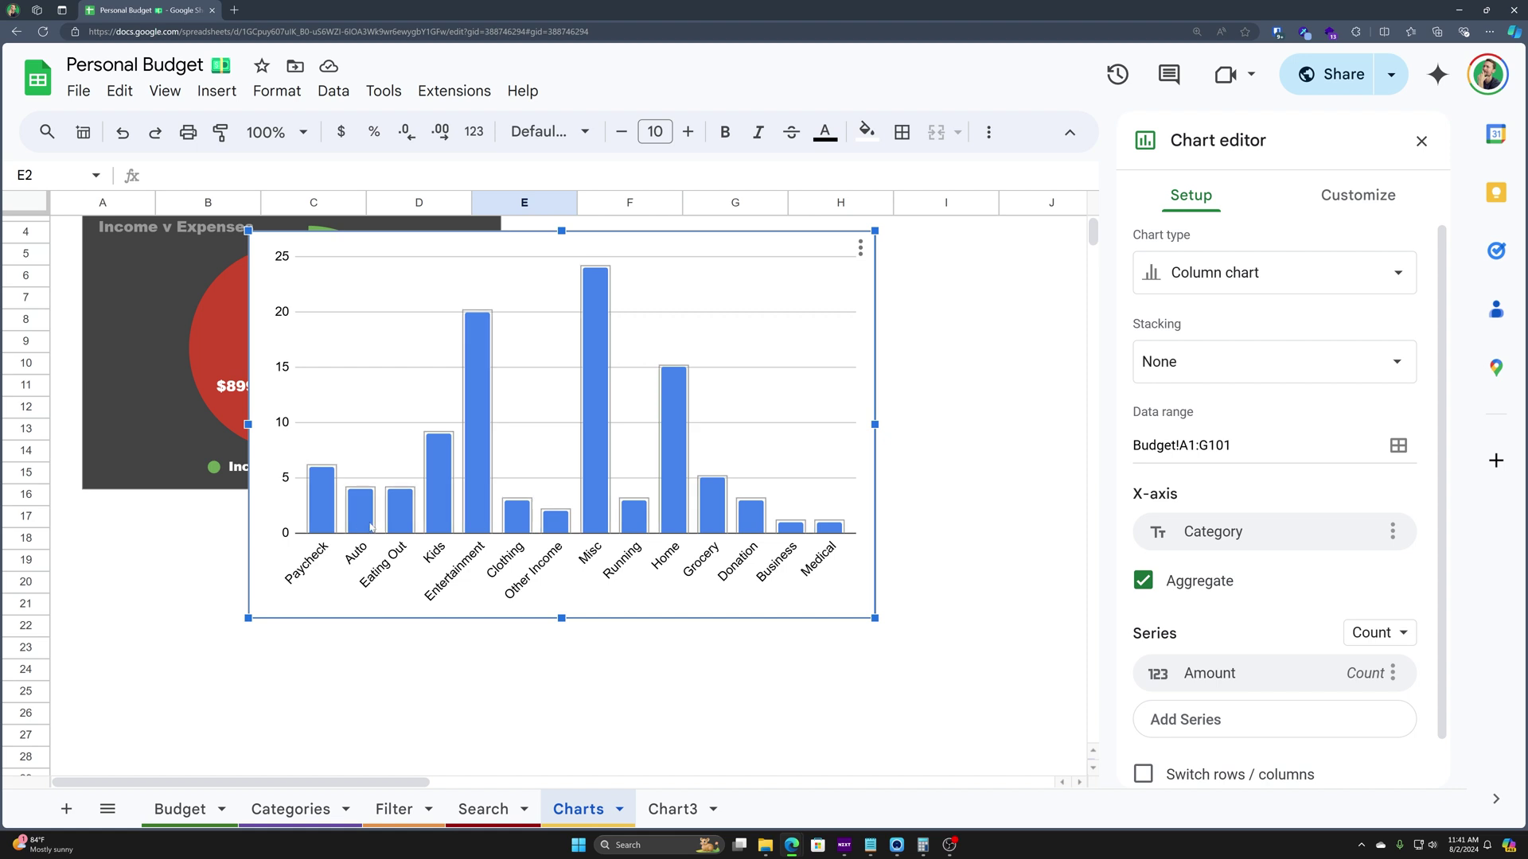
{"action": "double_click", "coordinate": [408, 521]}
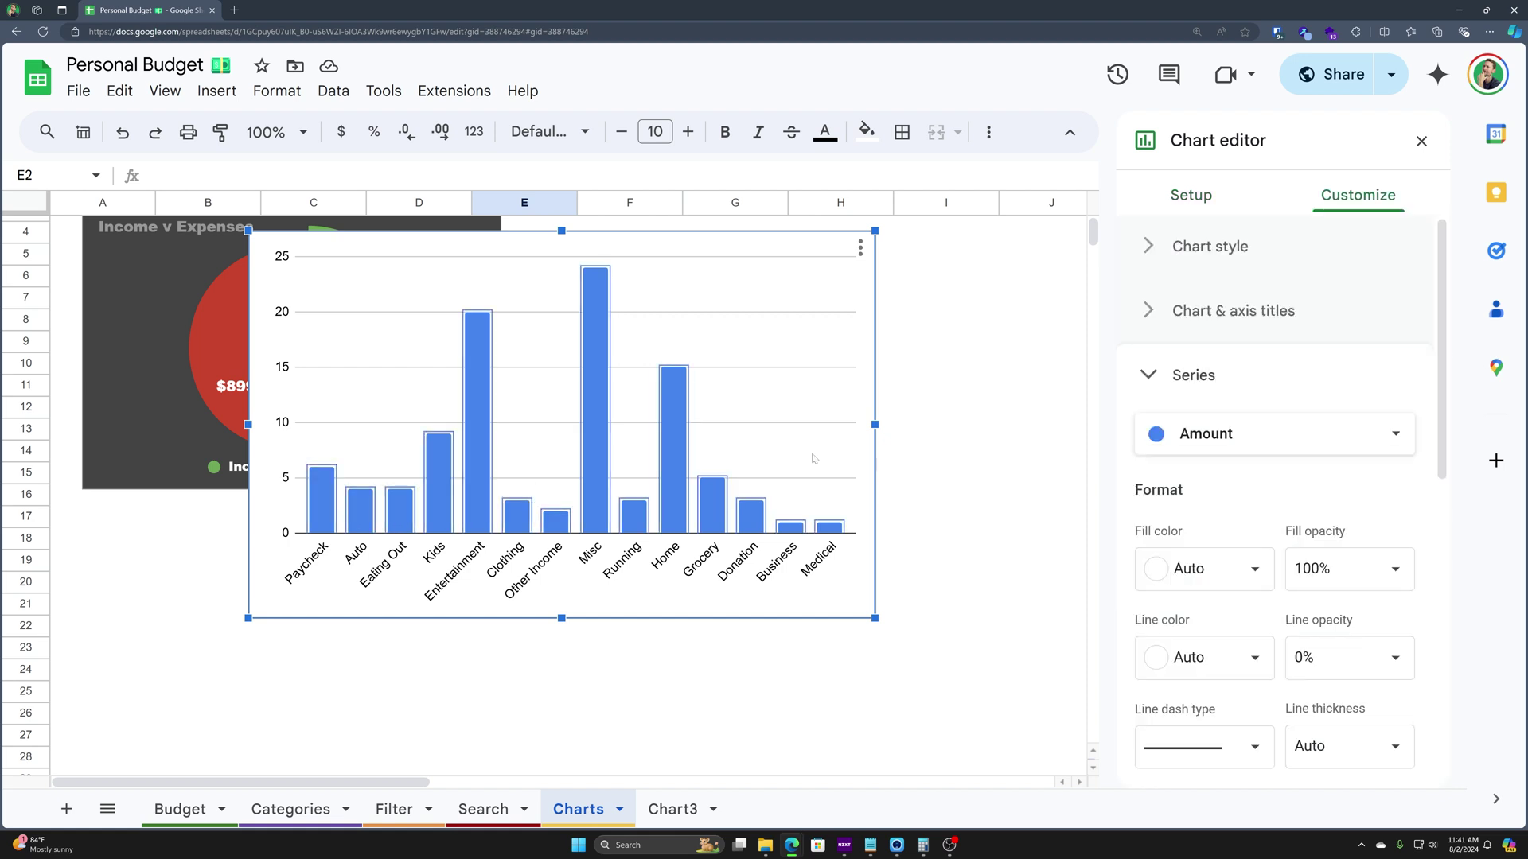
{"action": "left_click", "coordinate": [1186, 197]}
{"action": "scroll", "coordinate": [1257, 517], "scroll_direction": "down", "scroll_amount": 1}
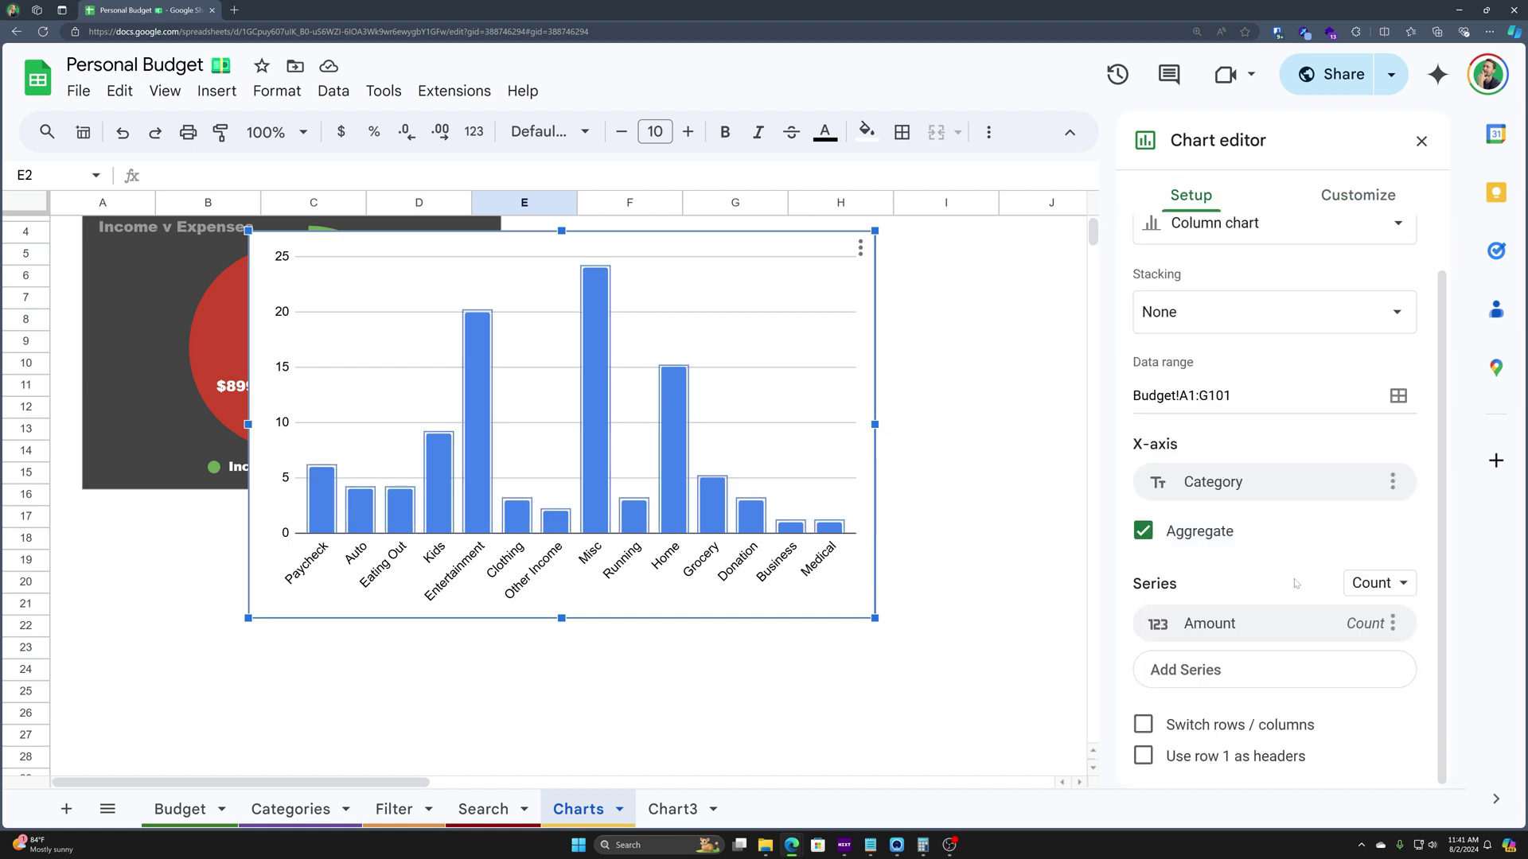
Set the Amount series' aggregation to Sum in the column chart
{"action": "left_click", "coordinate": [1392, 623]}
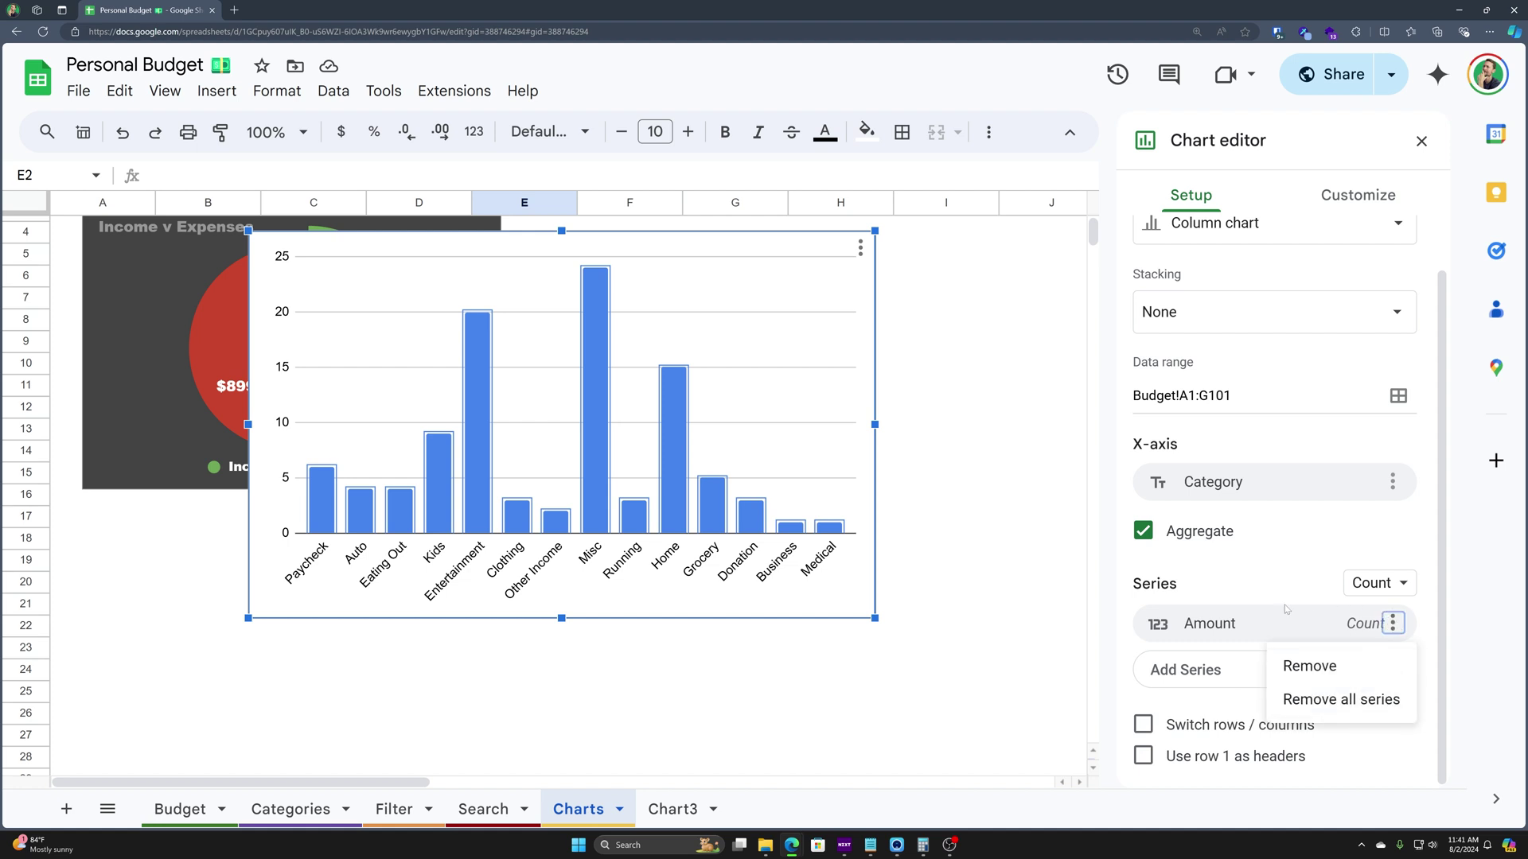
{"action": "left_click", "coordinate": [1365, 593]}
{"action": "left_click", "coordinate": [1398, 722]}
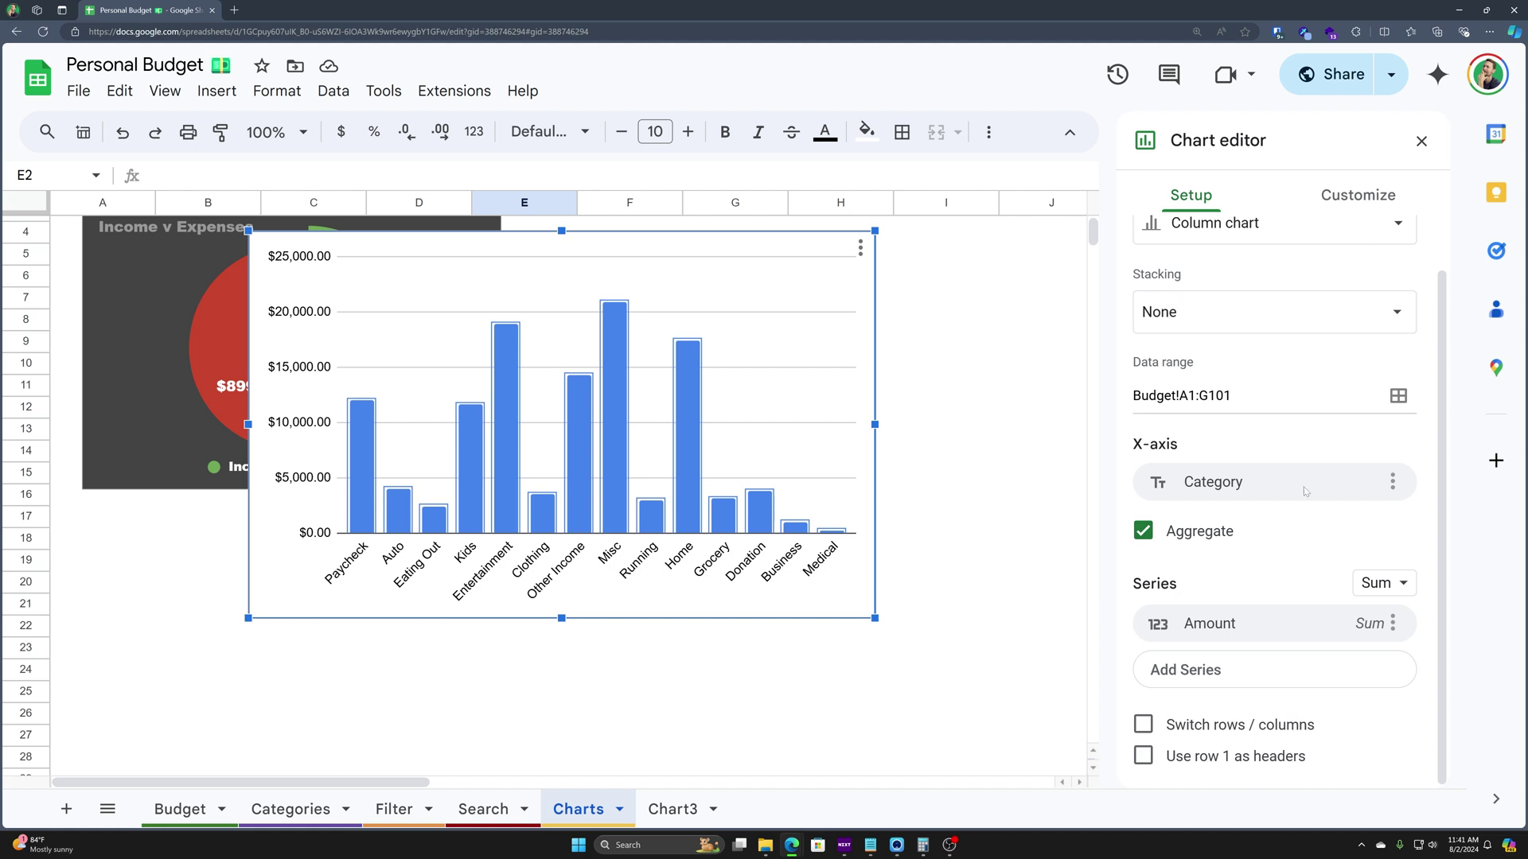
Title the column chart "Categories" and make the title text white
{"action": "left_click", "coordinate": [1358, 195]}
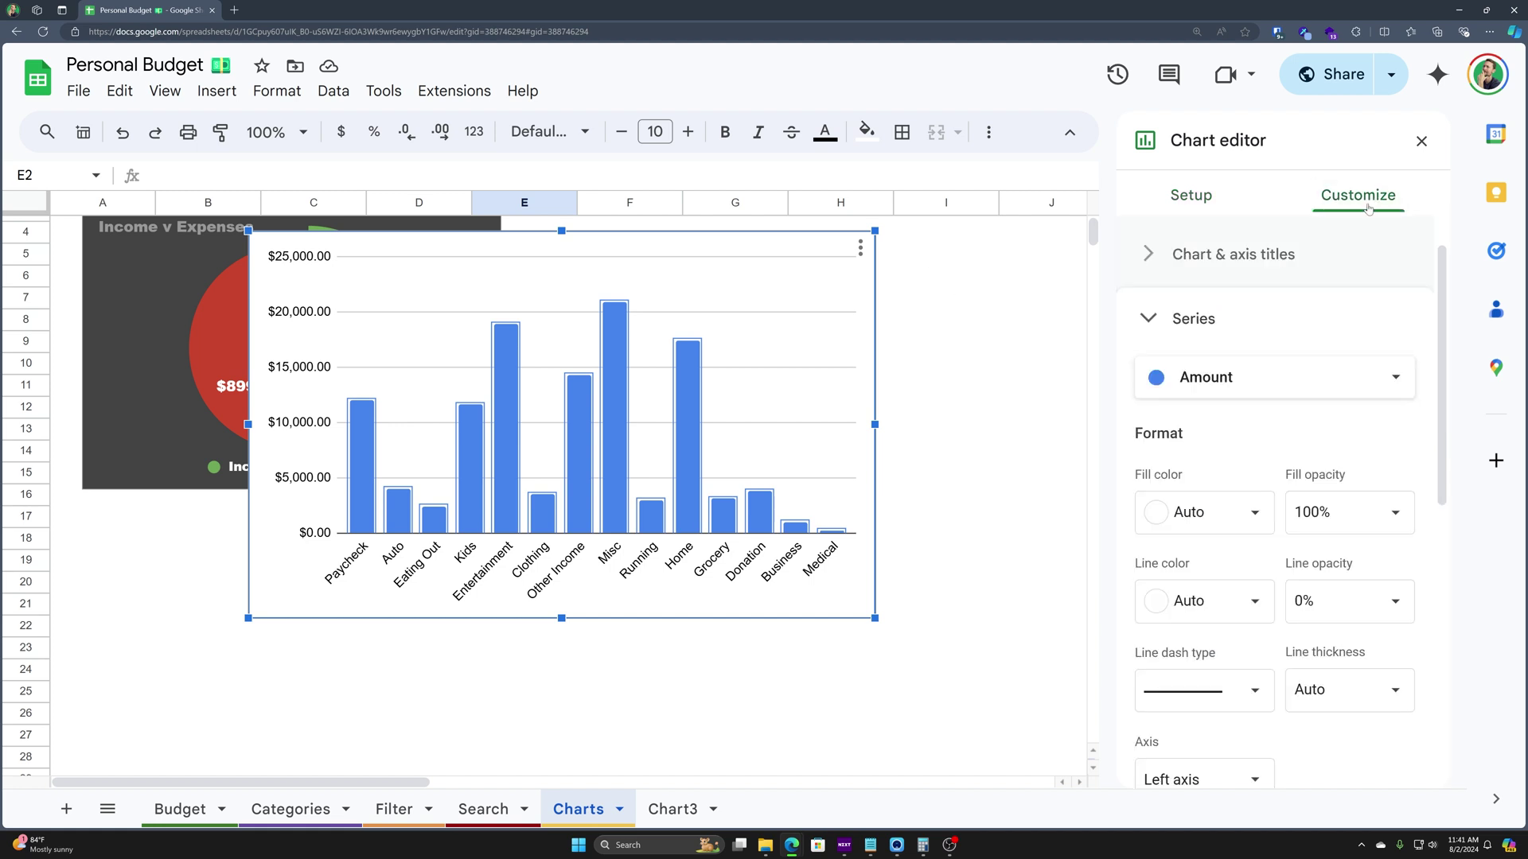
{"action": "left_click", "coordinate": [1141, 271]}
{"action": "left_click", "coordinate": [1191, 313]}
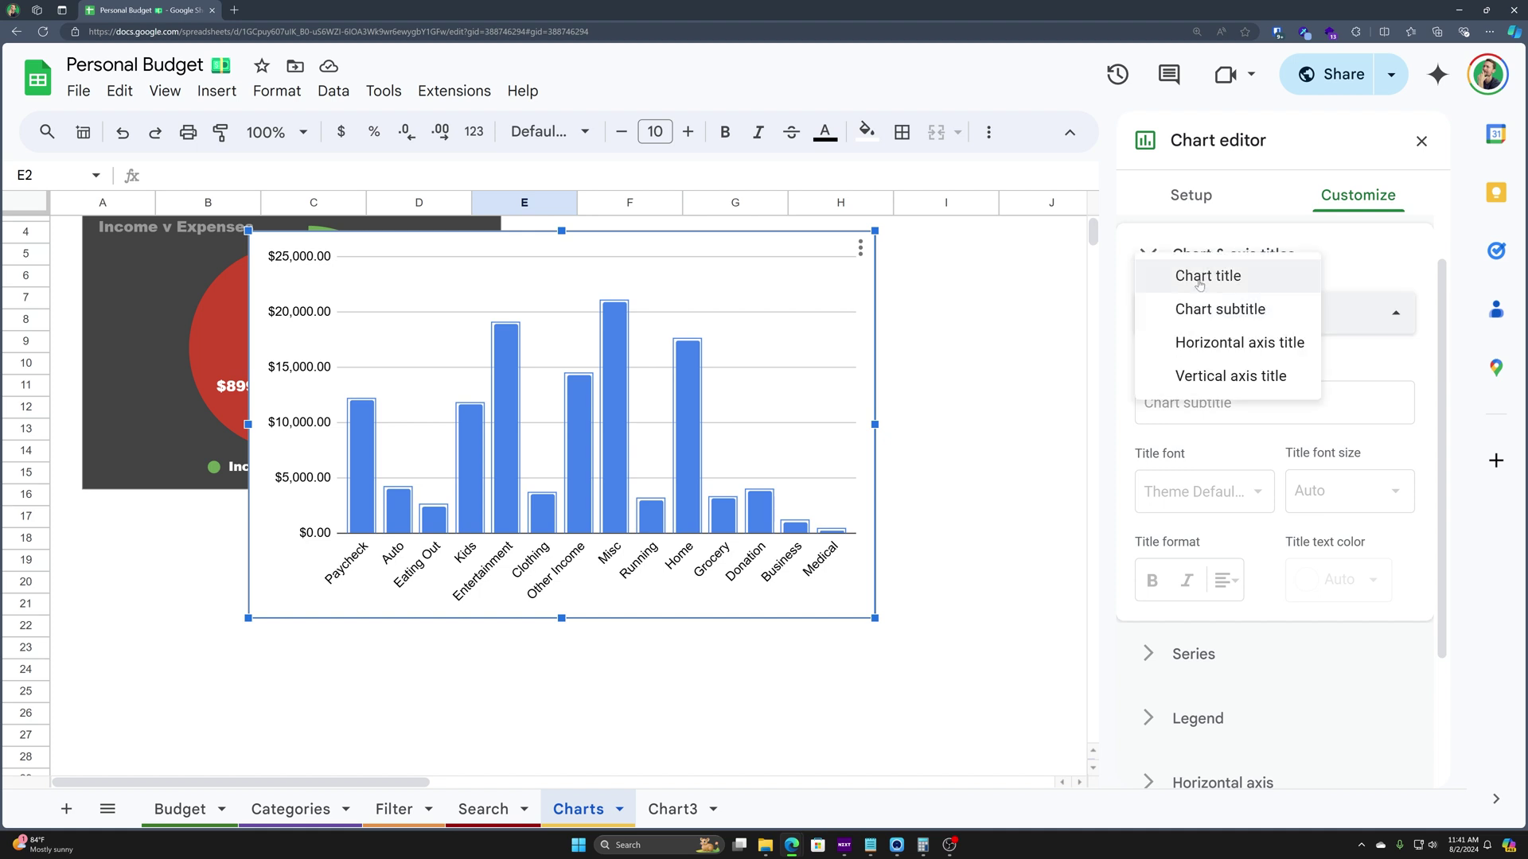
{"action": "left_click", "coordinate": [1199, 276]}
{"action": "left_click", "coordinate": [1203, 402]}
{"action": "type", "text": "Categories"}
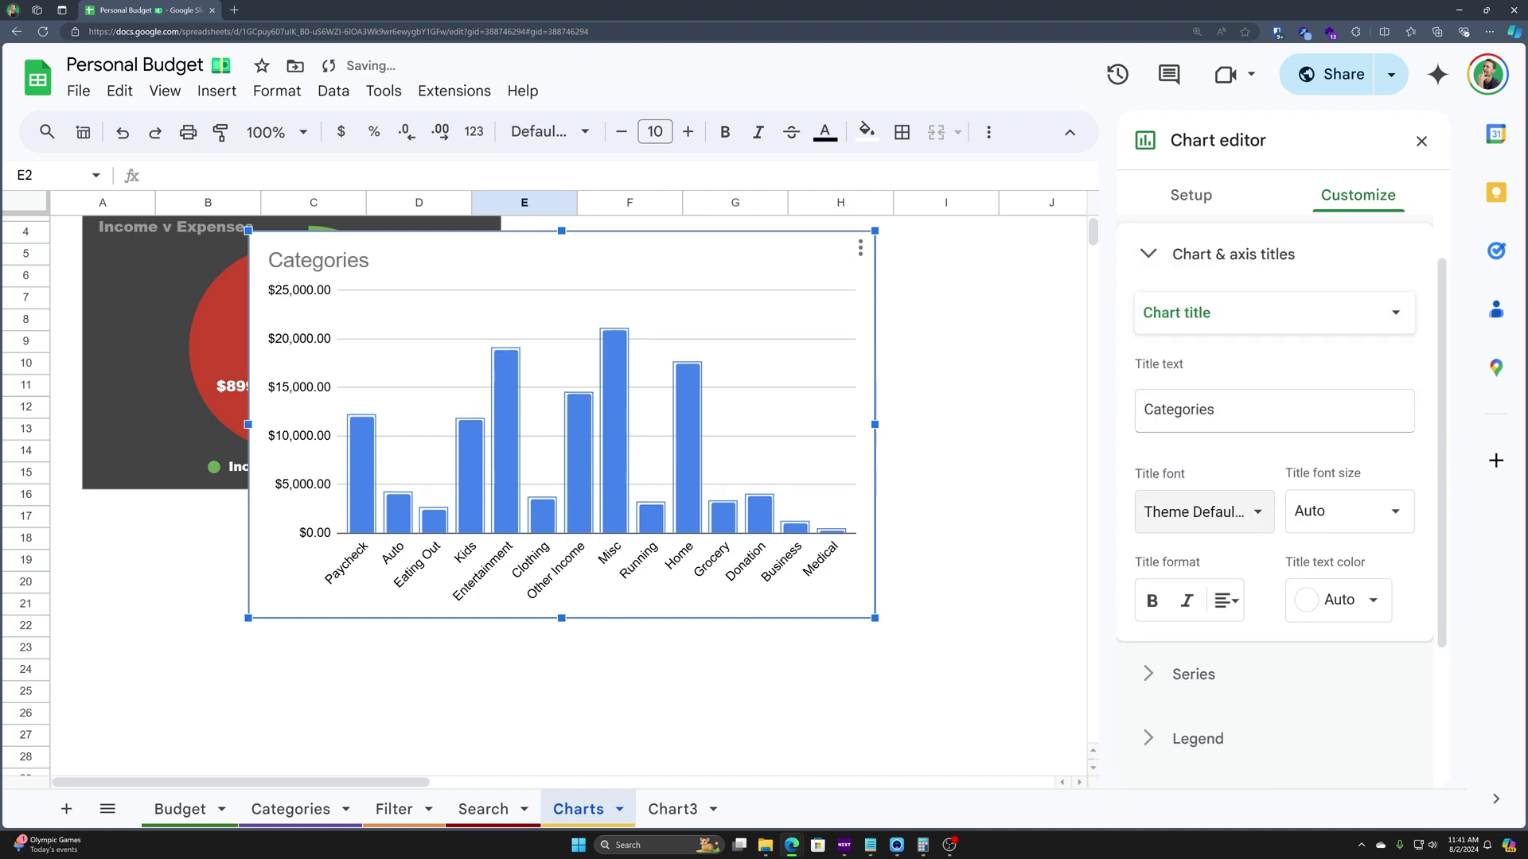
{"action": "left_click", "coordinate": [1346, 585]}
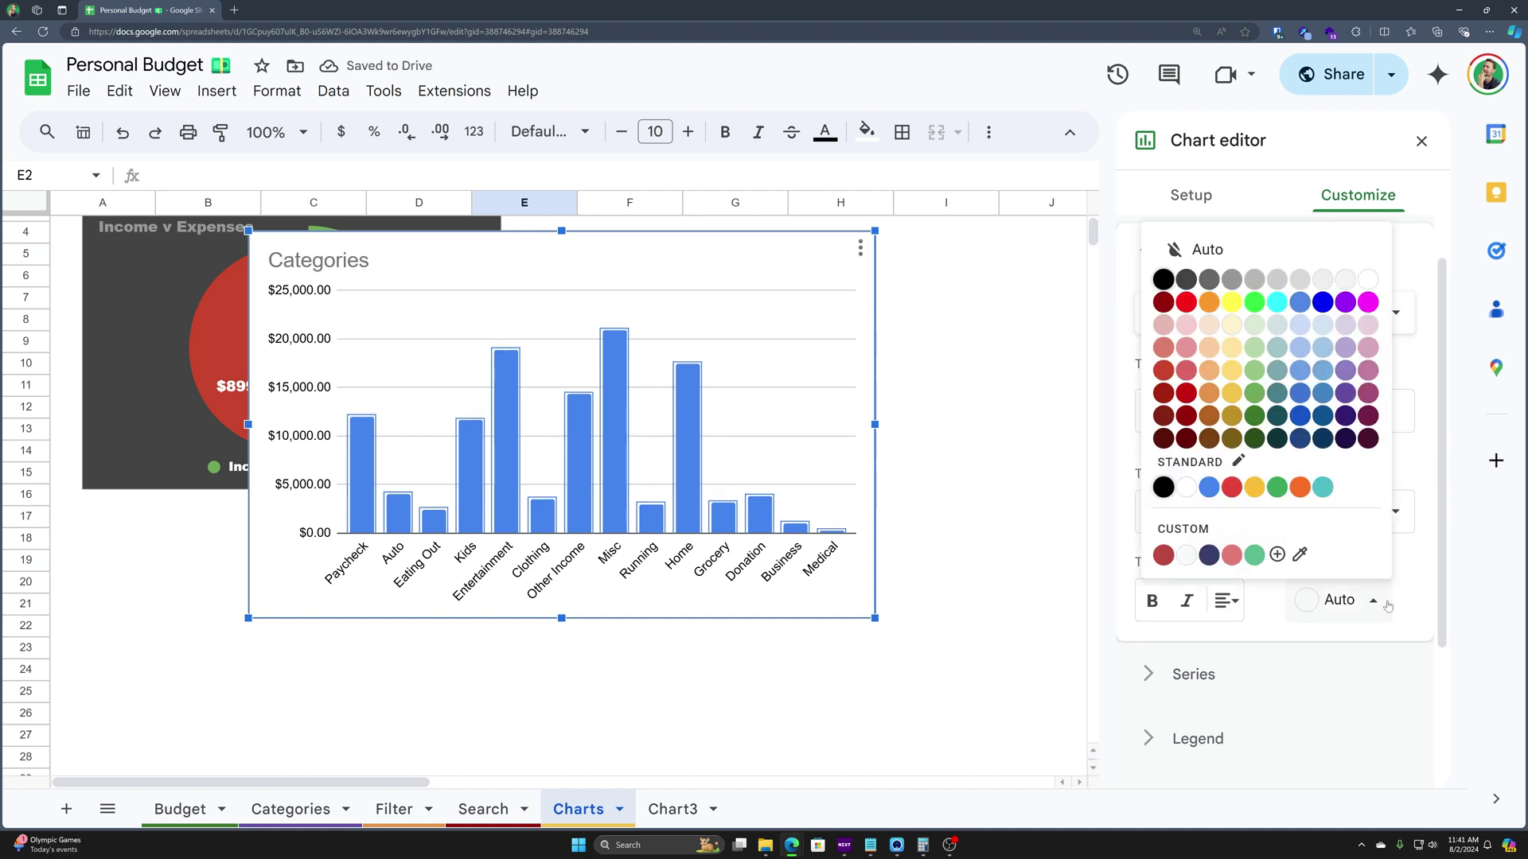
{"action": "left_click", "coordinate": [1362, 292]}
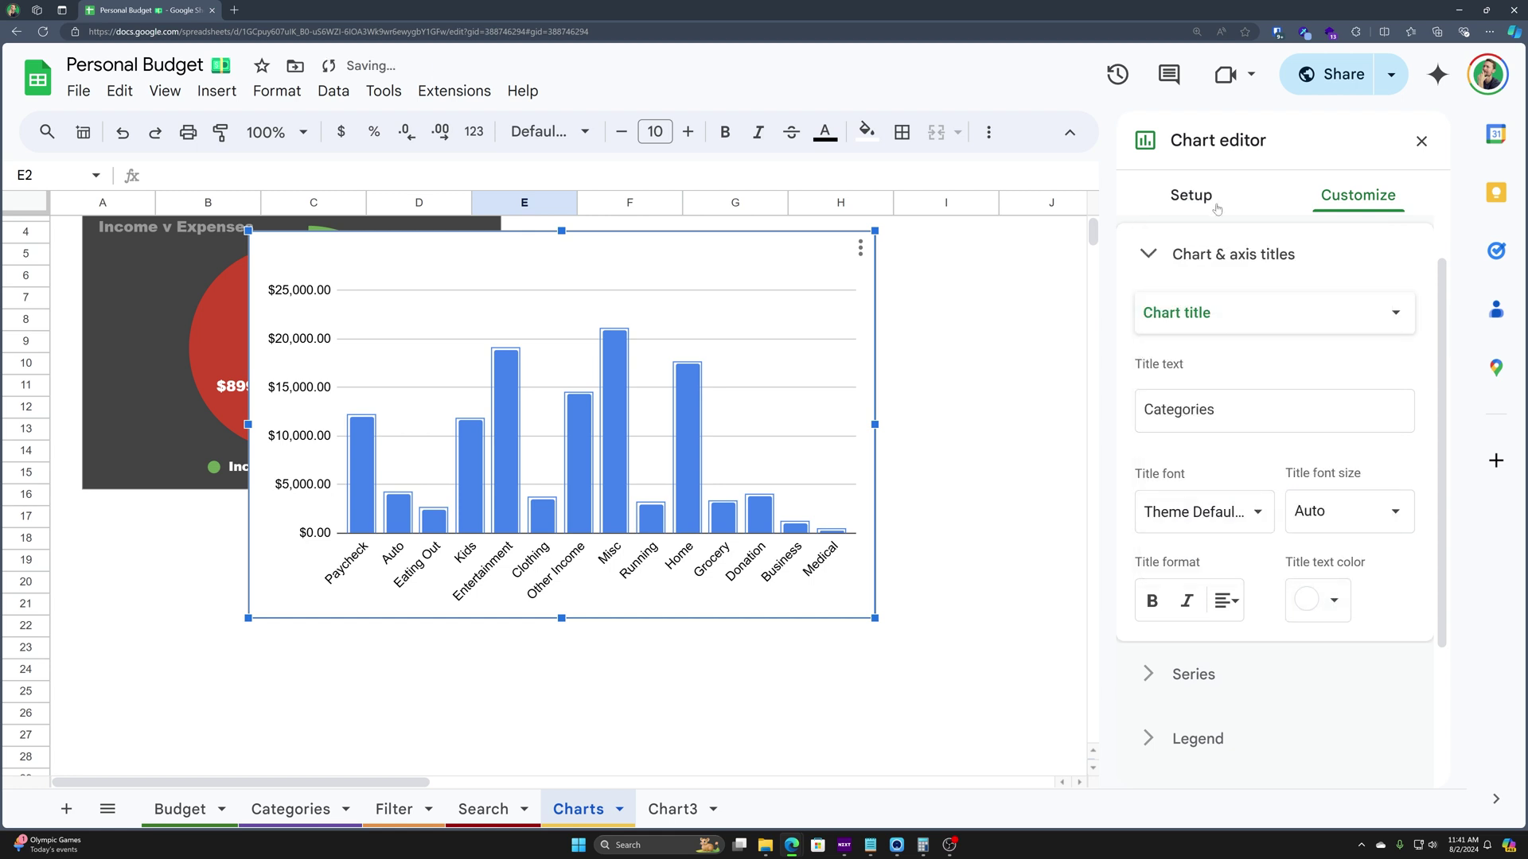
Style the column chart with a dark gray background, a matching dark gray border and the Wide font
{"action": "left_click", "coordinate": [1221, 267]}
{"action": "left_click", "coordinate": [1170, 332]}
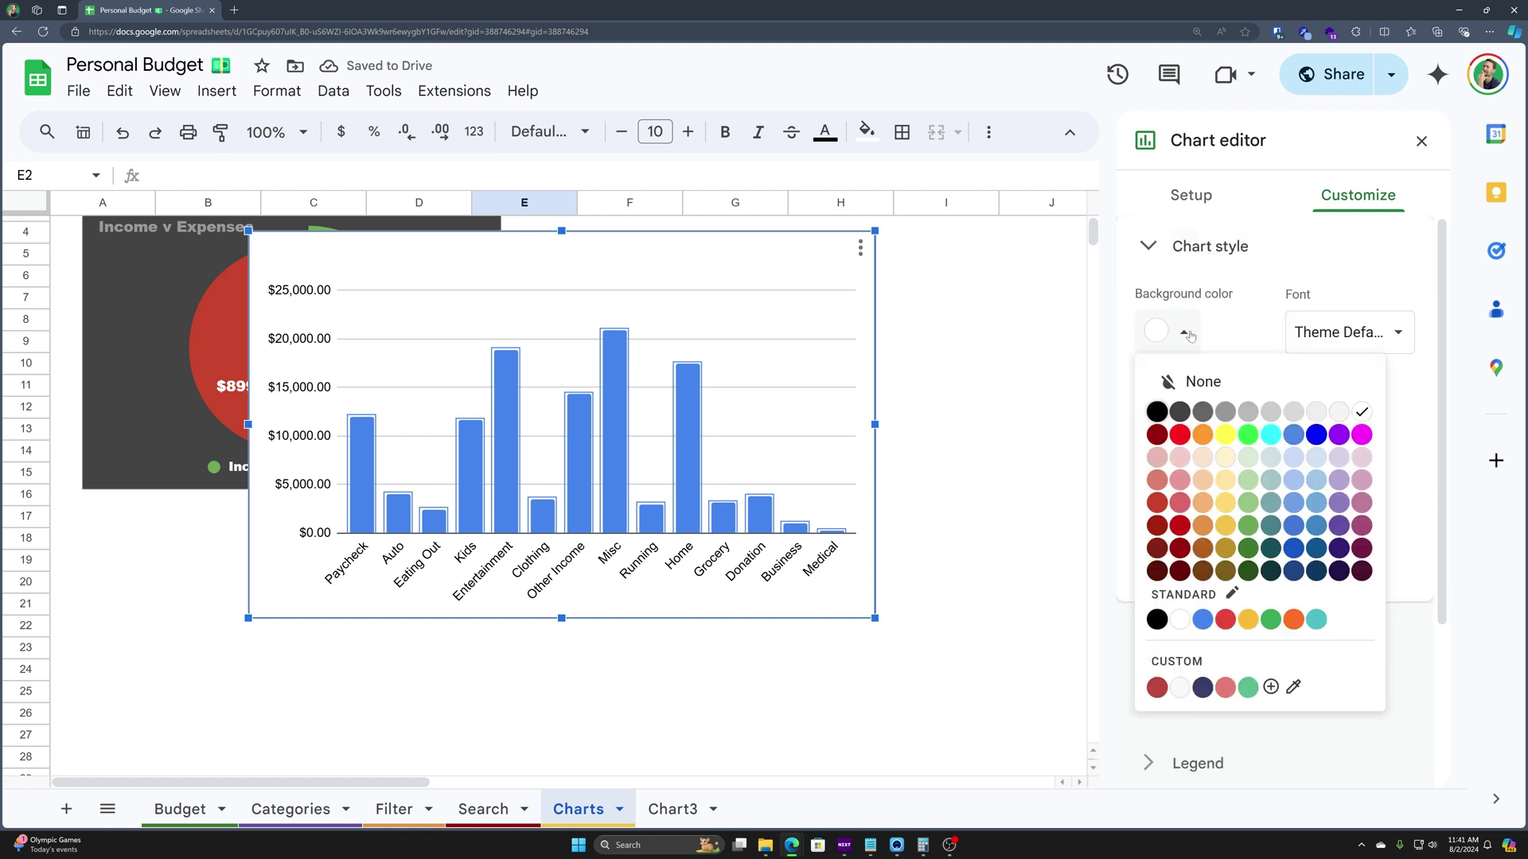
{"action": "left_click", "coordinate": [1179, 417]}
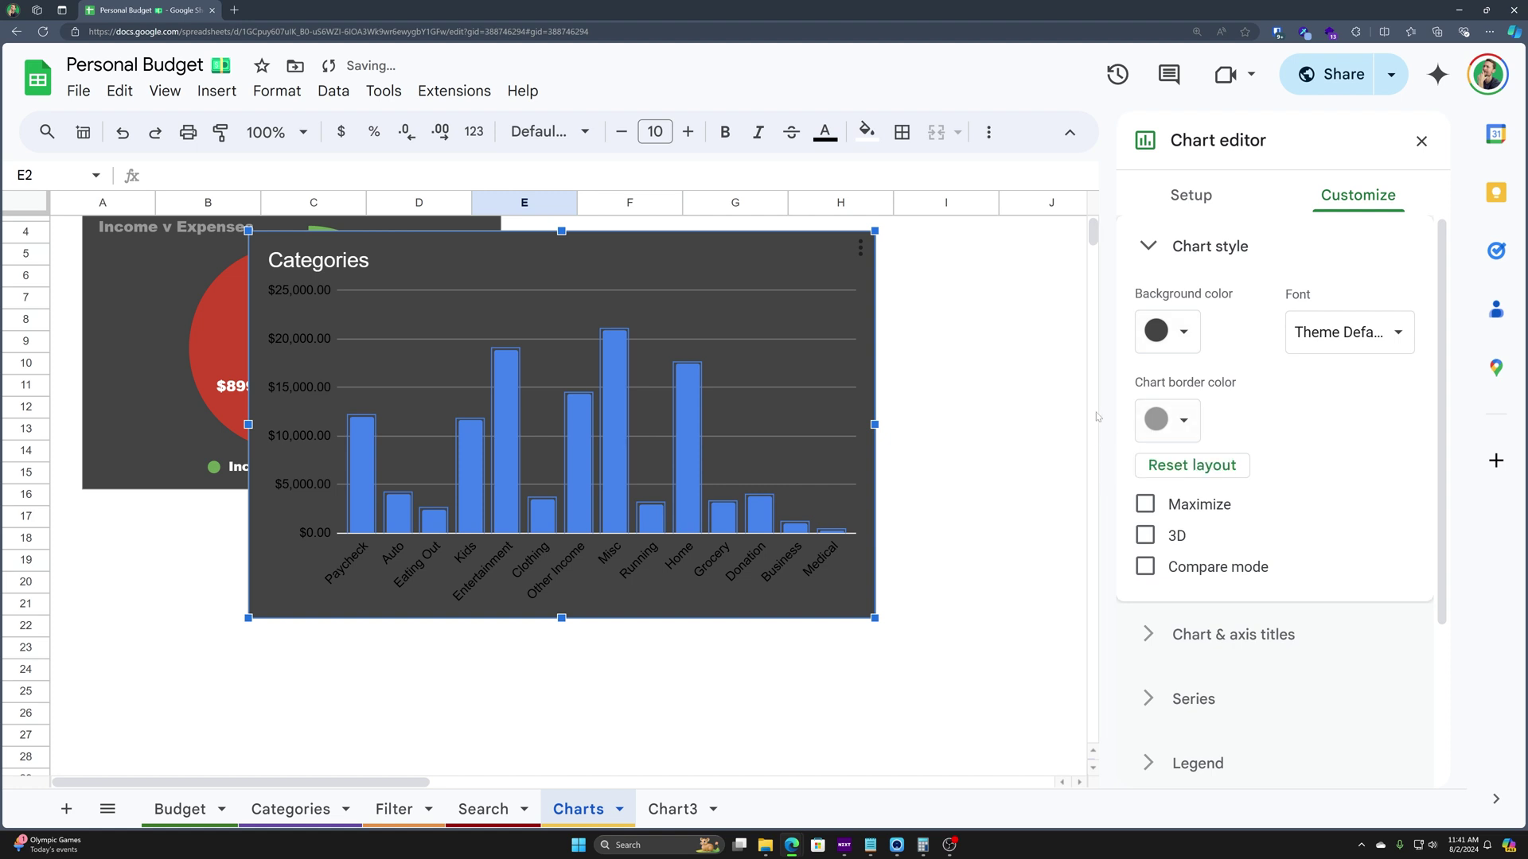
{"action": "left_click", "coordinate": [1179, 426]}
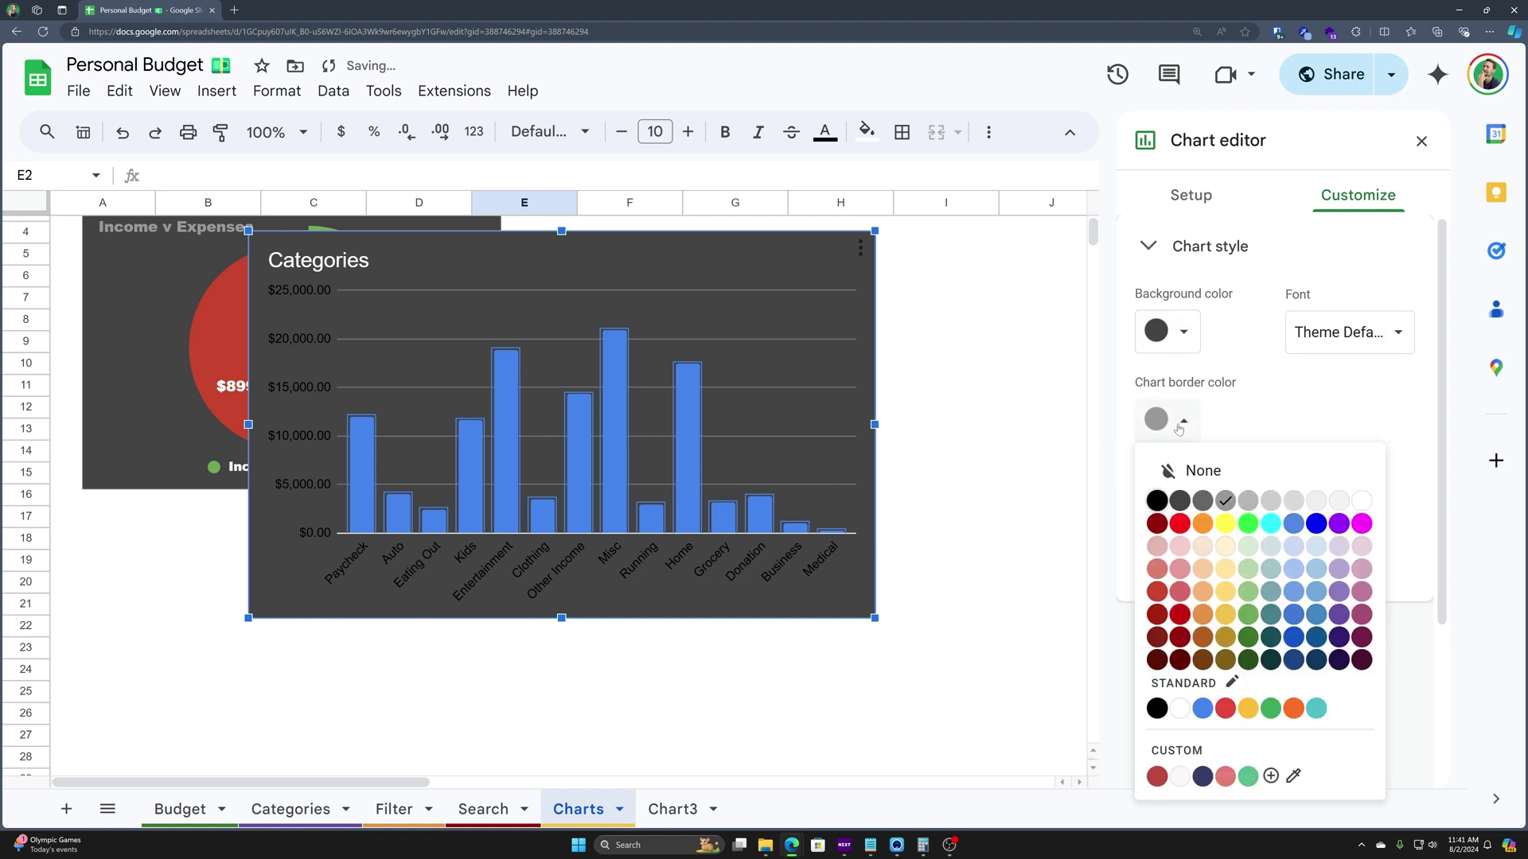
{"action": "left_click", "coordinate": [1179, 499]}
{"action": "left_click", "coordinate": [1349, 332]}
{"action": "left_click", "coordinate": [1347, 477]}
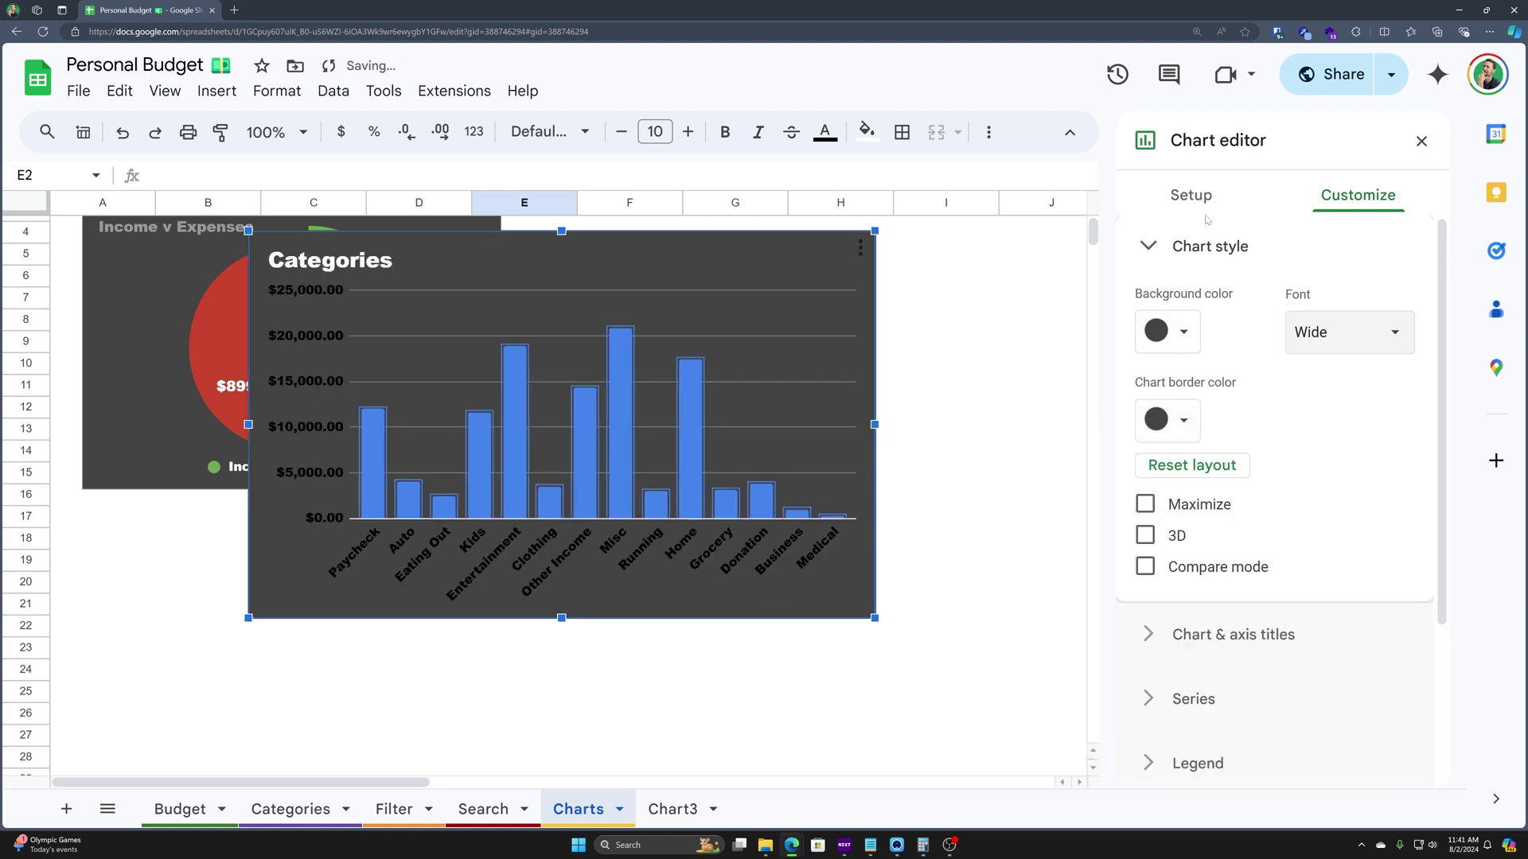
Try a vertical axis title on the column chart, entering Categories and replacing it with Amounts
{"action": "left_click", "coordinate": [1202, 246]}
{"action": "left_click", "coordinate": [1208, 314]}
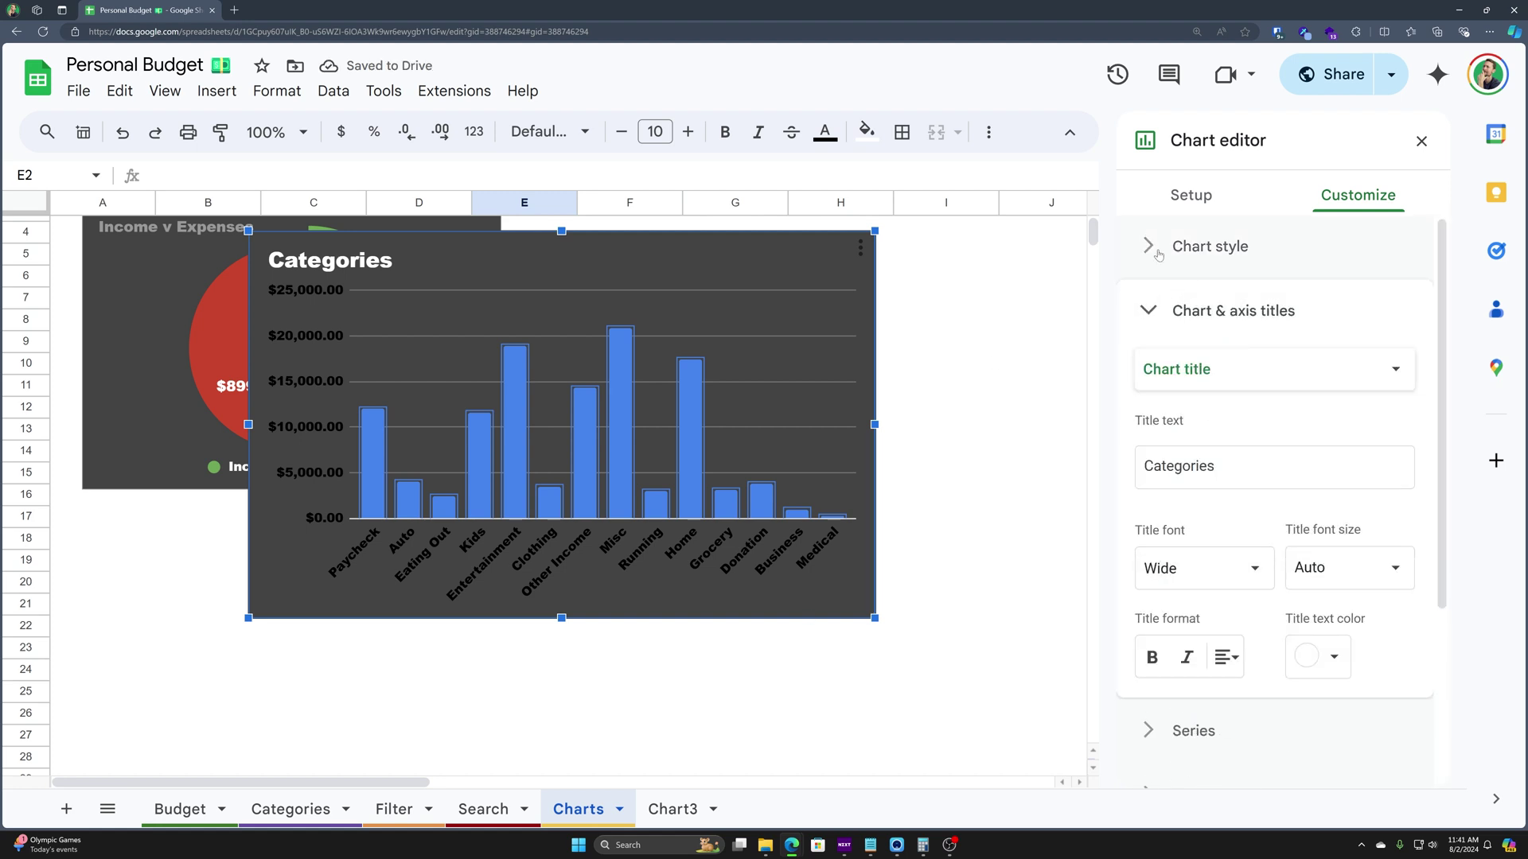
{"action": "left_click", "coordinate": [1217, 371]}
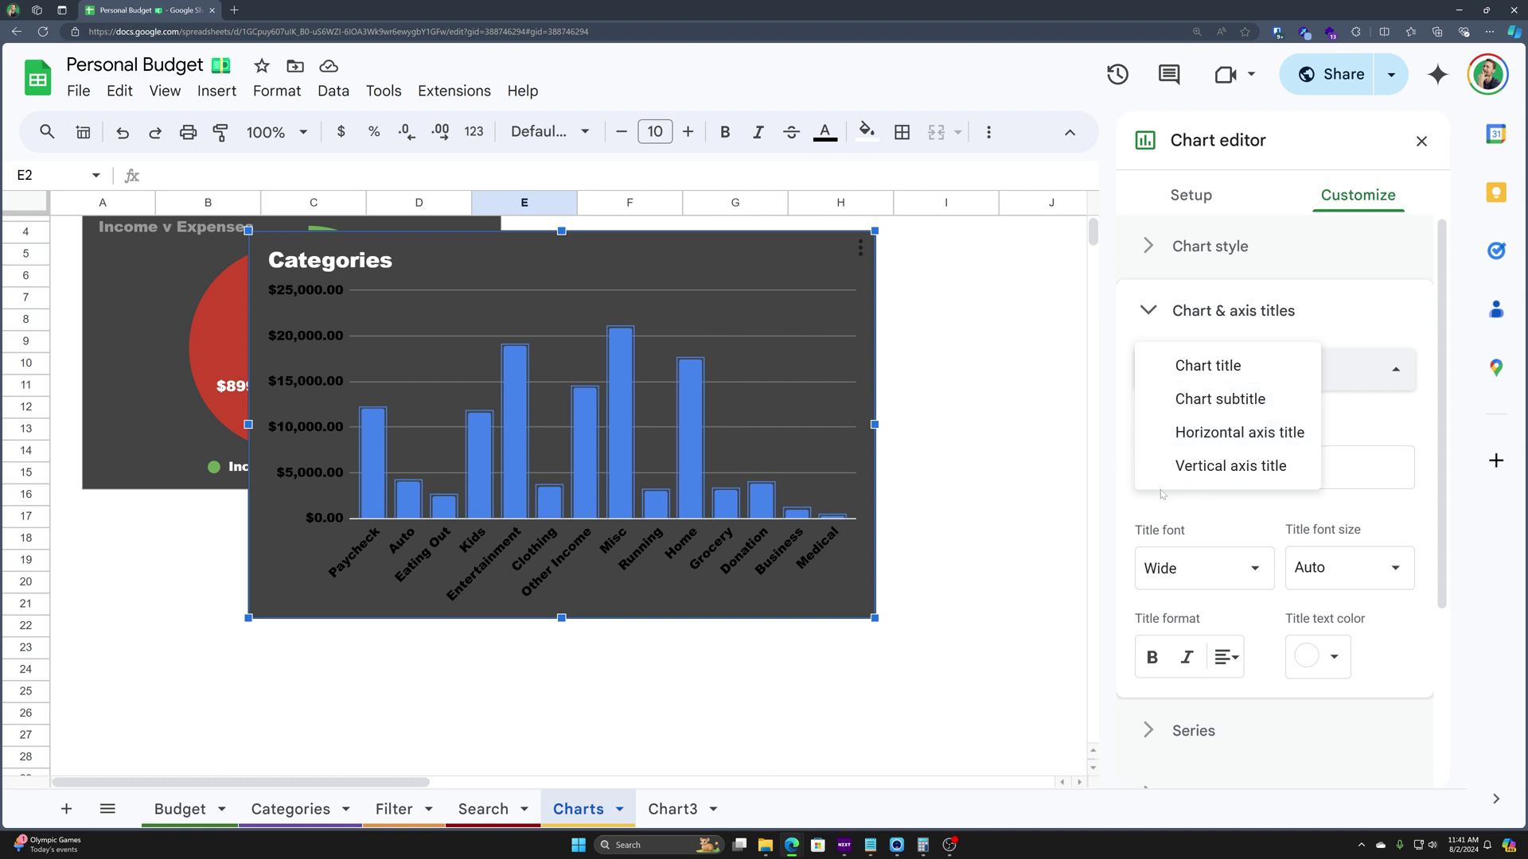
{"action": "left_click", "coordinate": [1230, 466]}
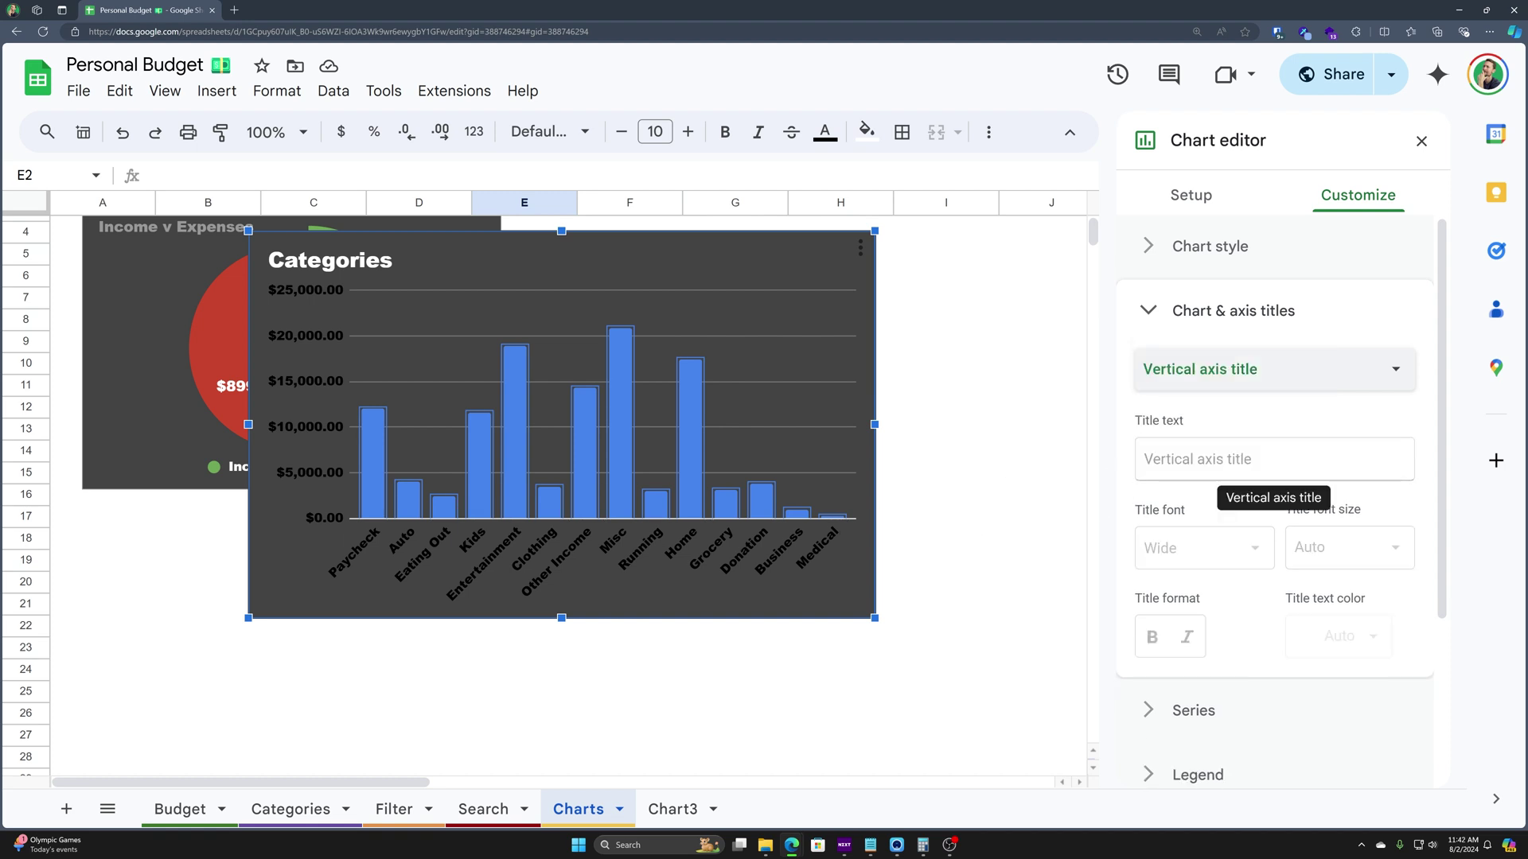
{"action": "left_click", "coordinate": [1261, 473]}
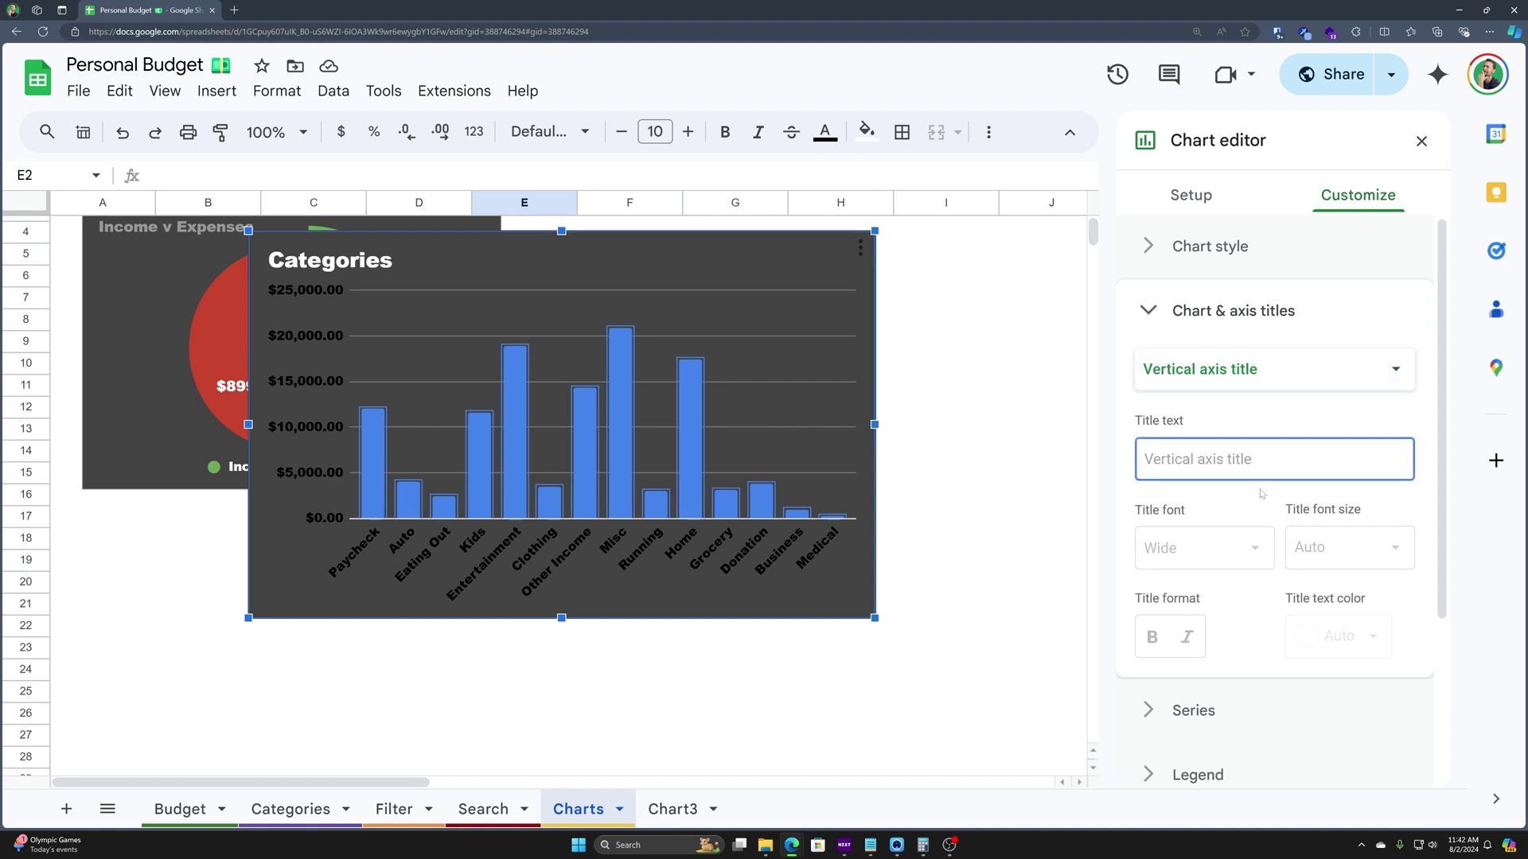
{"action": "type", "text": "Categorie"}
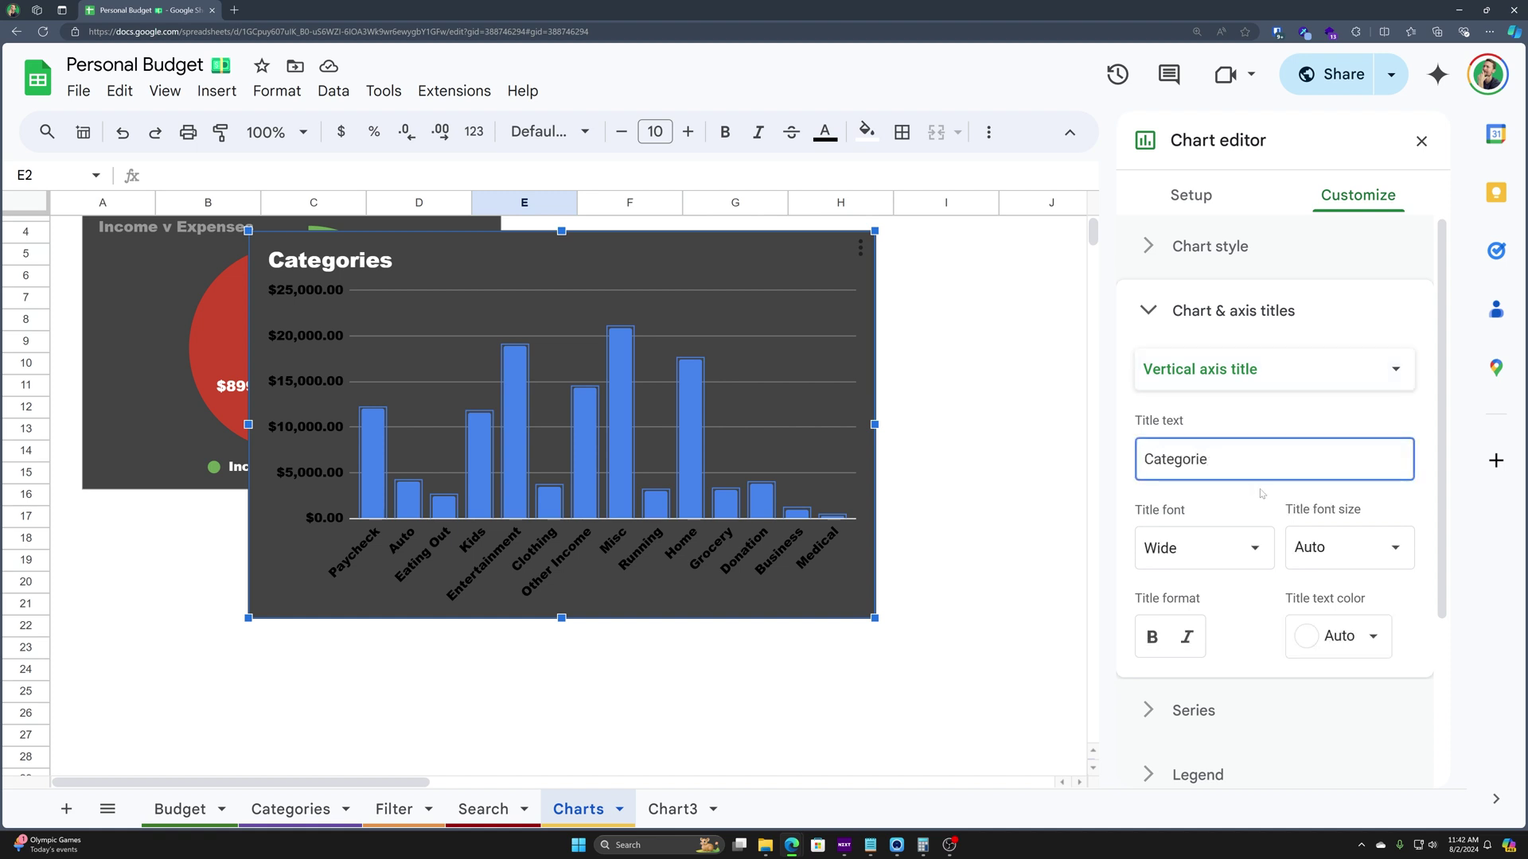
{"action": "type", "text": "s"}
{"action": "type", "text": "Amou"}
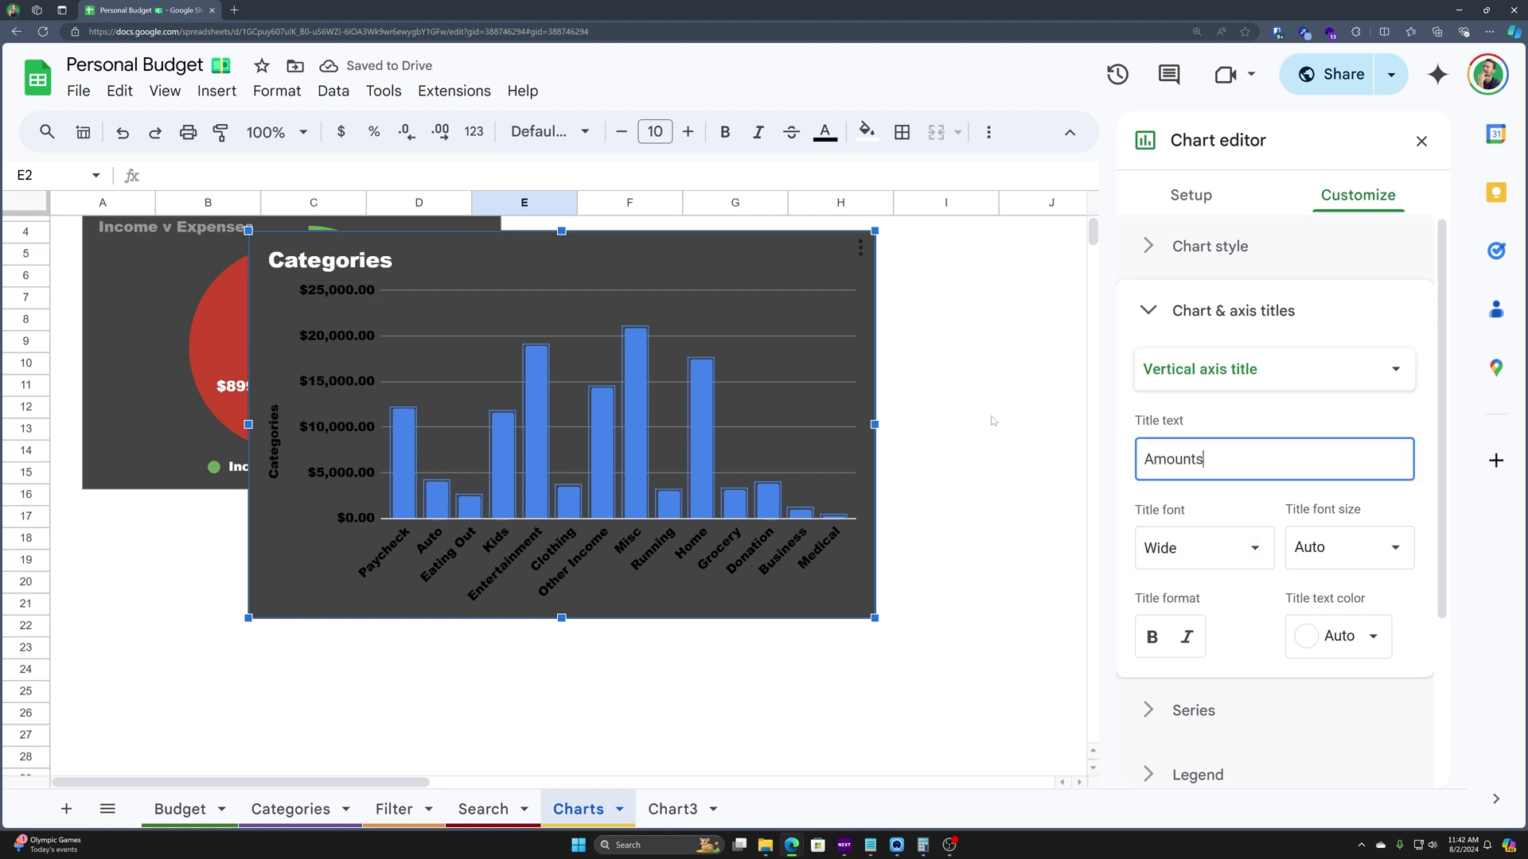
{"action": "key", "text": "Tab"}
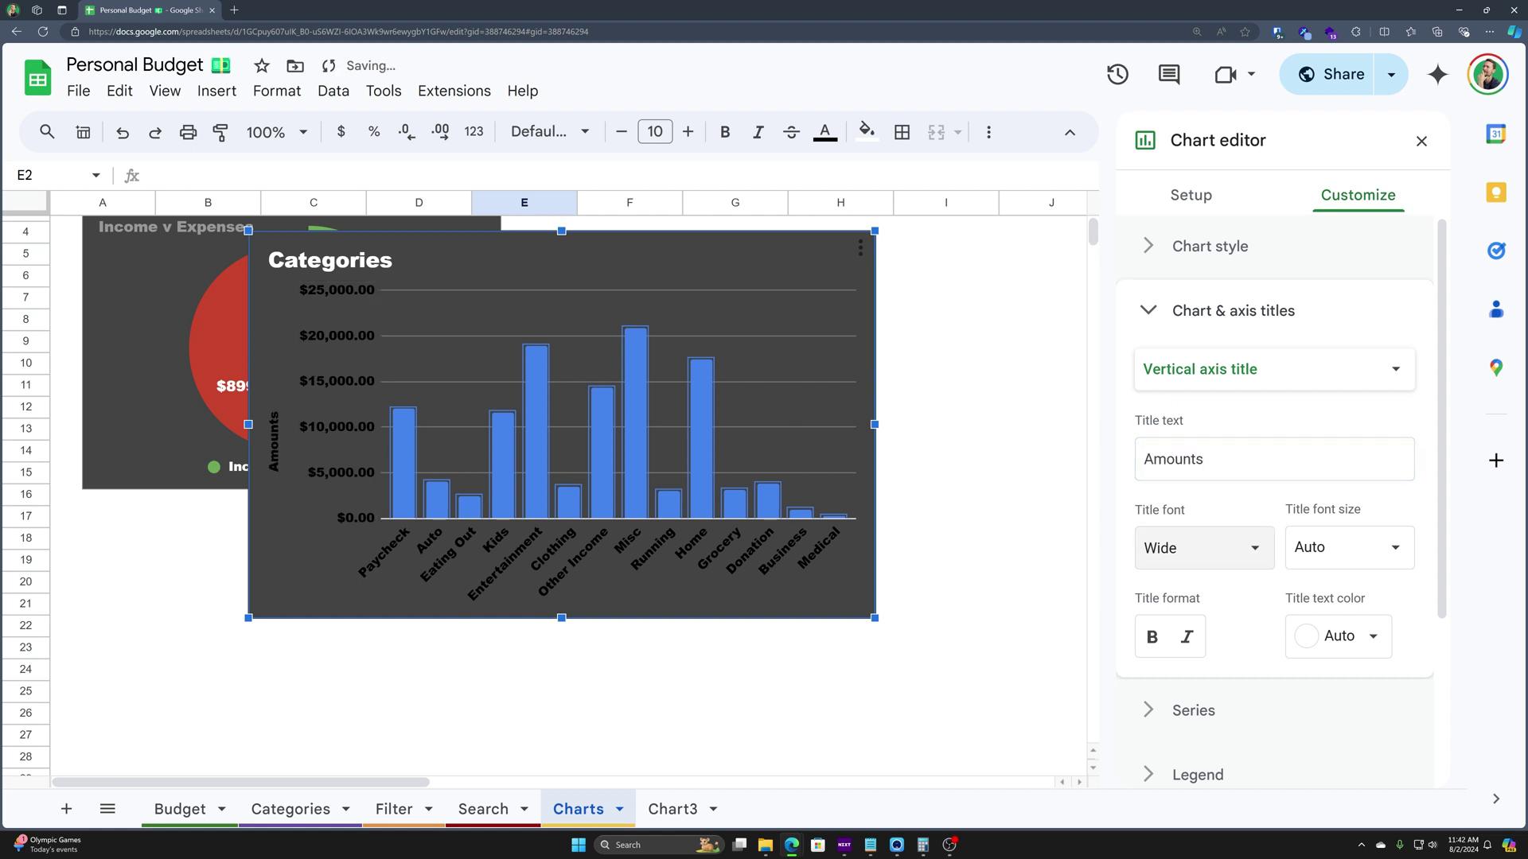
Remove the vertical axis title from the column chart
{"action": "left_click", "coordinate": [1388, 547]}
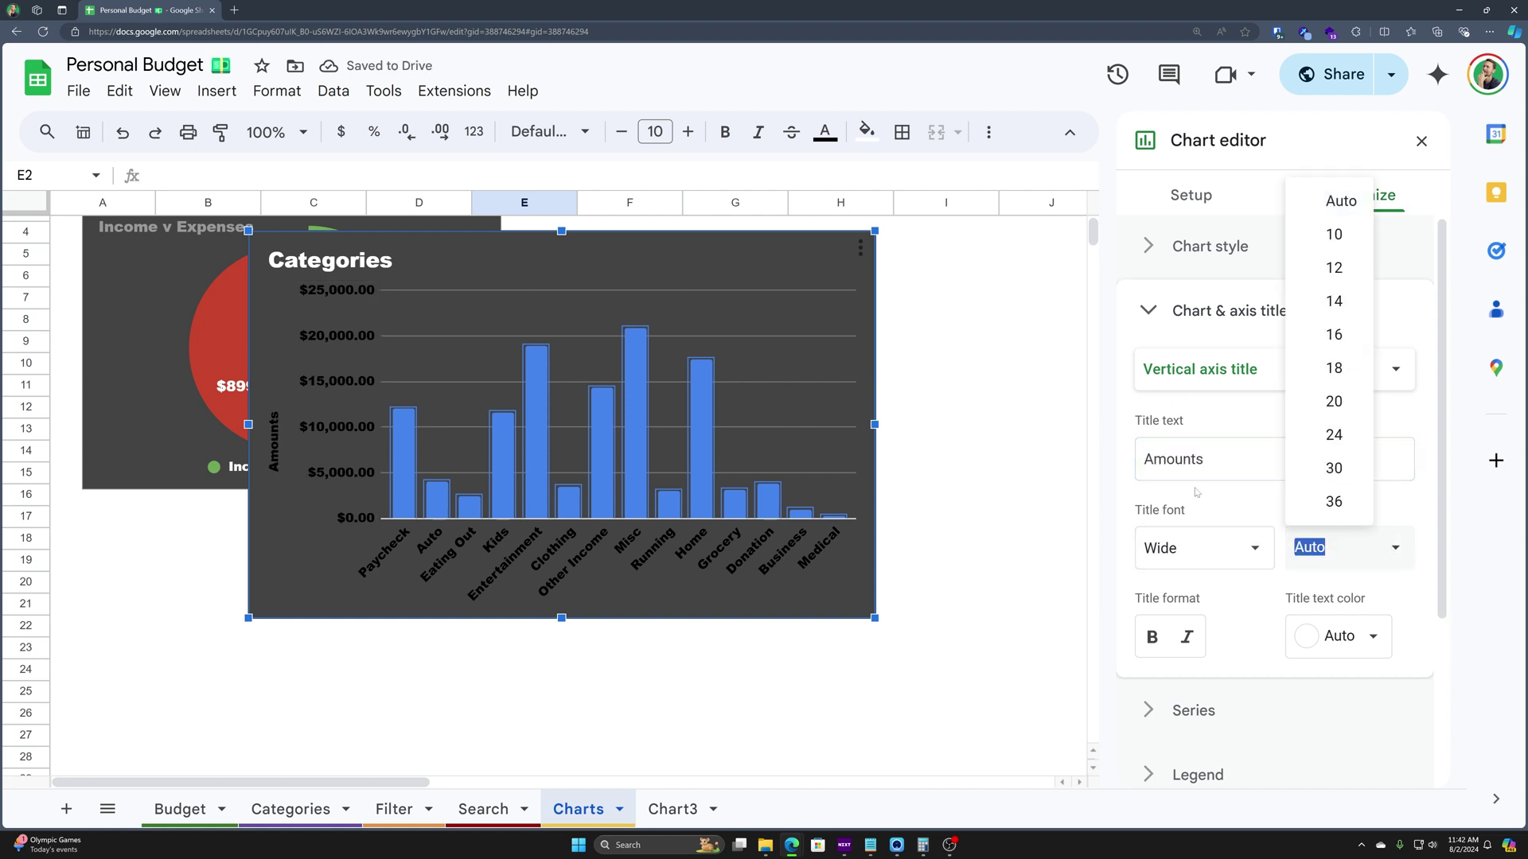
{"action": "left_click", "coordinate": [1230, 459]}
{"action": "left_click", "coordinate": [1223, 374]}
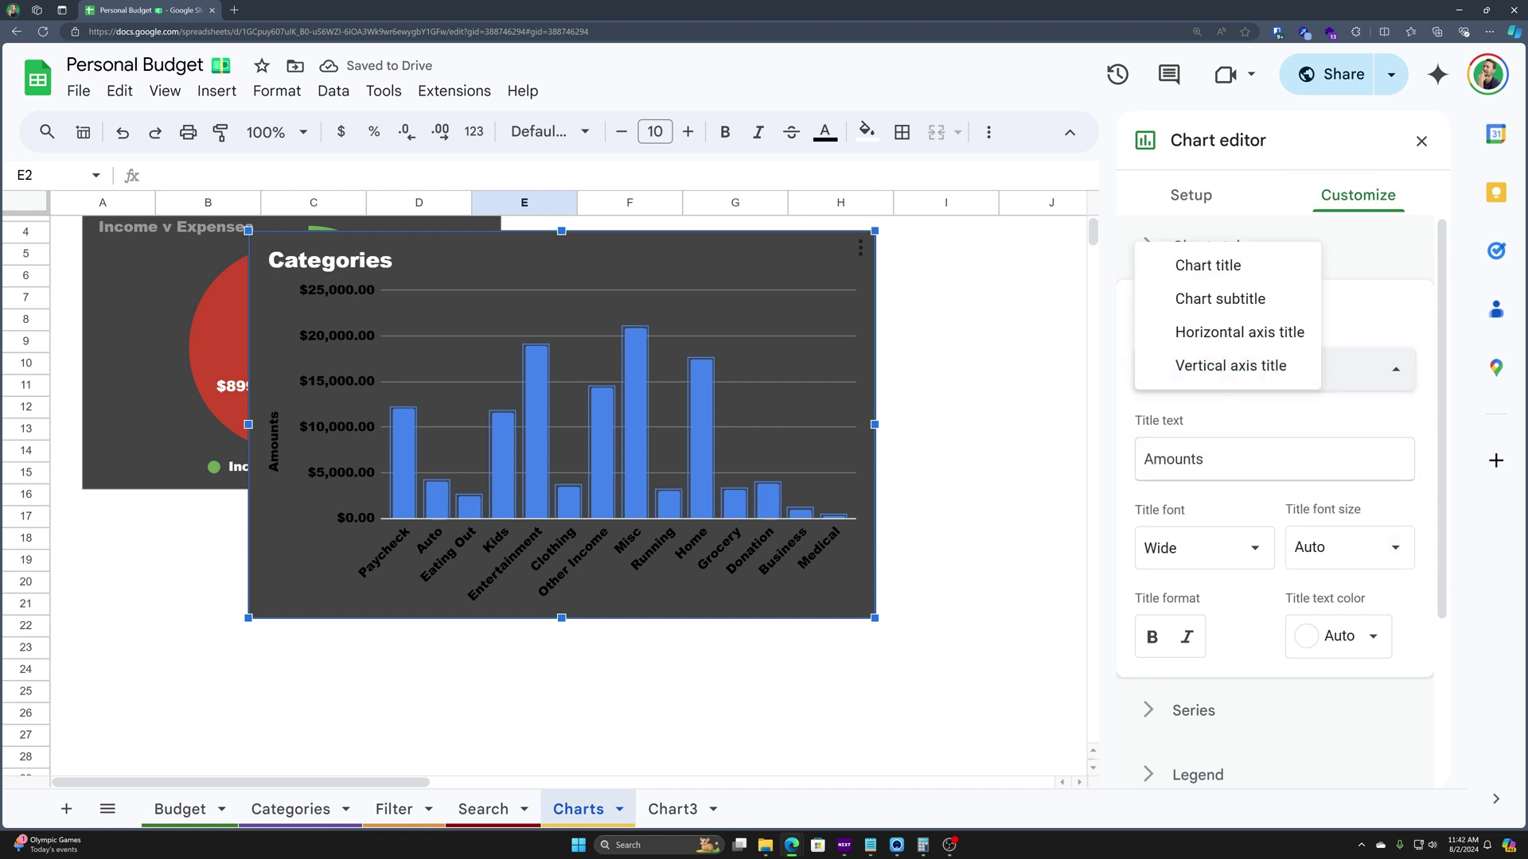
{"action": "left_click_drag", "start_coordinate": [1229, 459], "coordinate": [682, 333]}
{"action": "key", "text": "BackSpace"}
Set the Amount series' fill color to orange
{"action": "left_click", "coordinate": [1201, 710]}
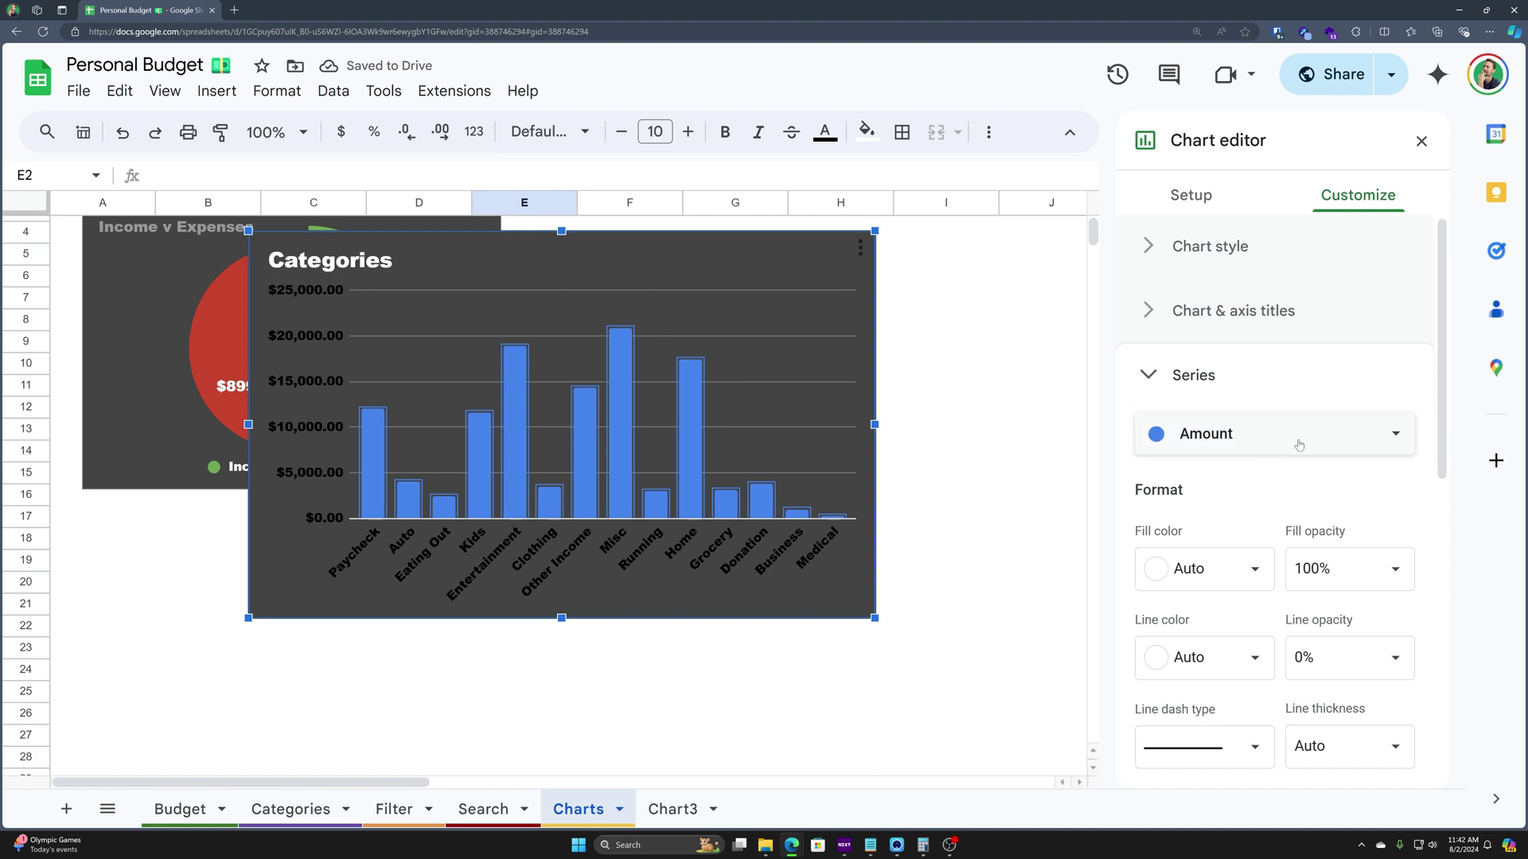
{"action": "left_click", "coordinate": [1215, 578]}
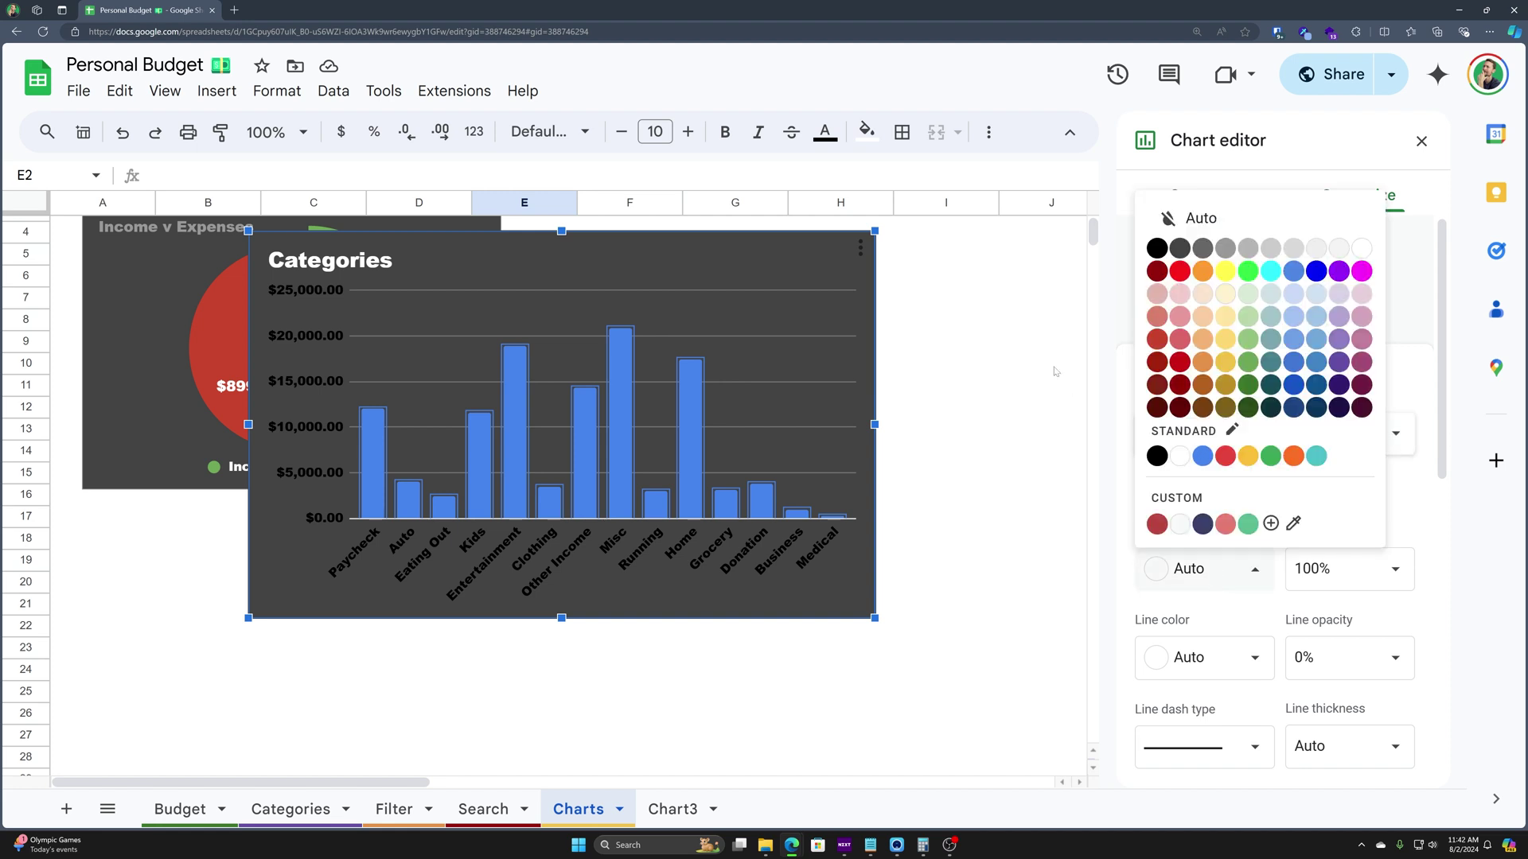
{"action": "left_click", "coordinate": [1203, 272]}
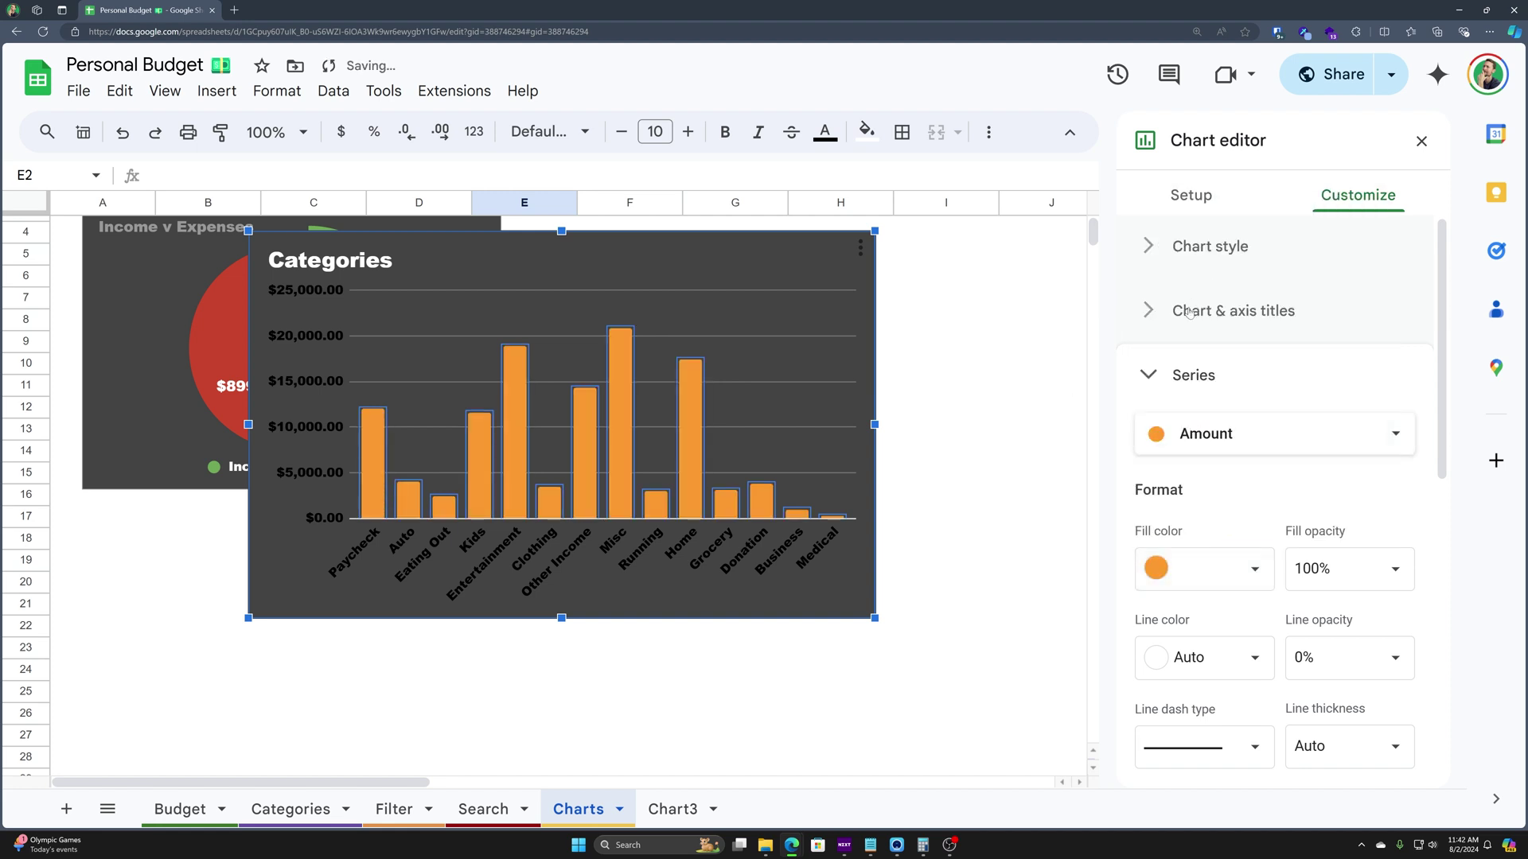
Try yellow and purple as the Amount series' line color, and settle on orange to match the fill
{"action": "scroll", "coordinate": [1172, 563], "scroll_direction": "down", "scroll_amount": 2}
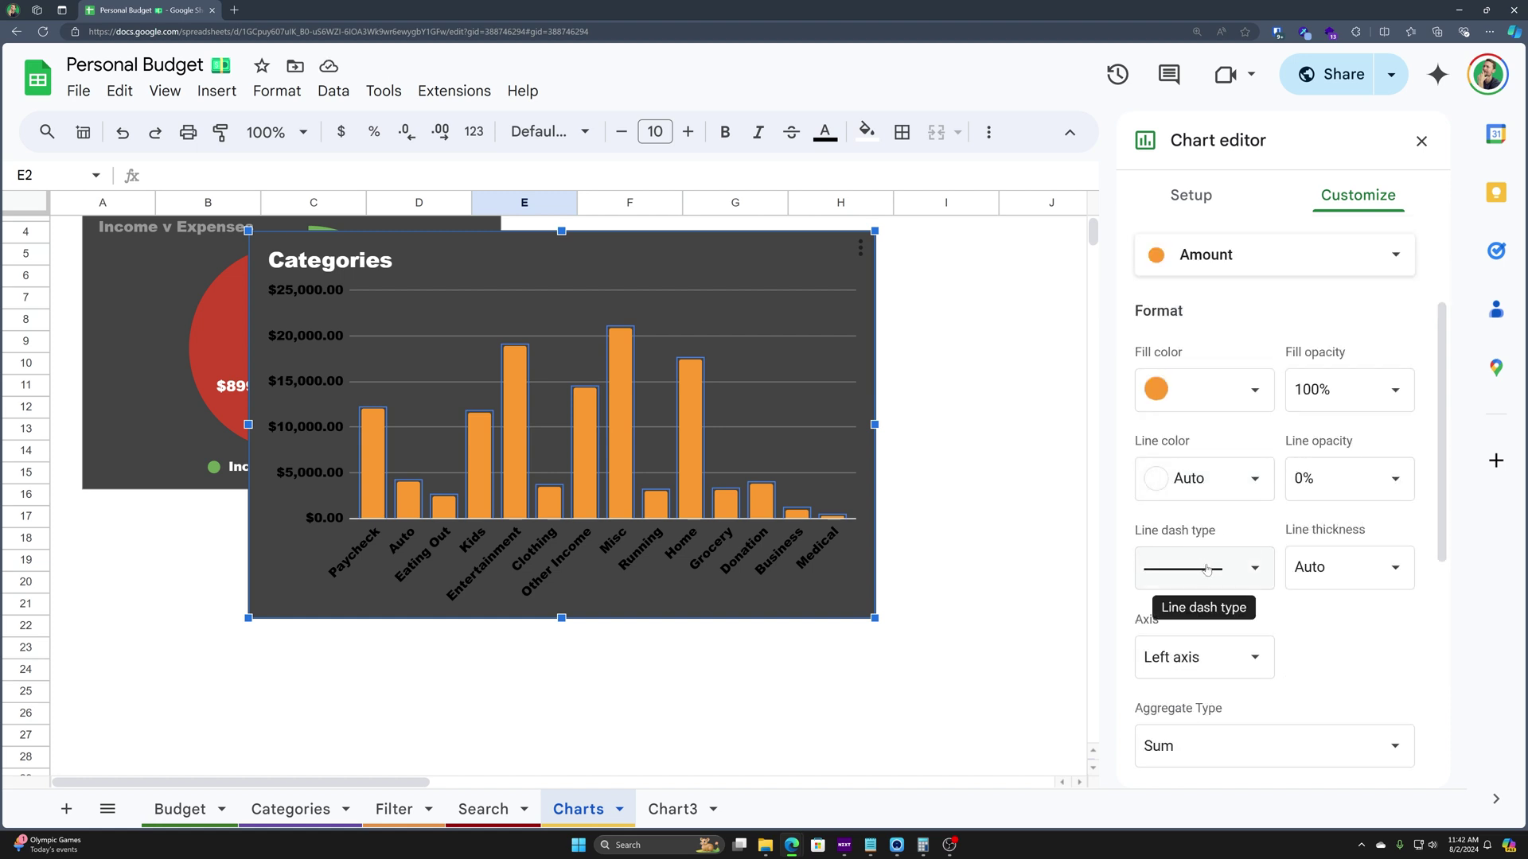
{"action": "scroll", "coordinate": [1277, 571], "scroll_direction": "down", "scroll_amount": 1}
{"action": "left_click", "coordinate": [1237, 415]}
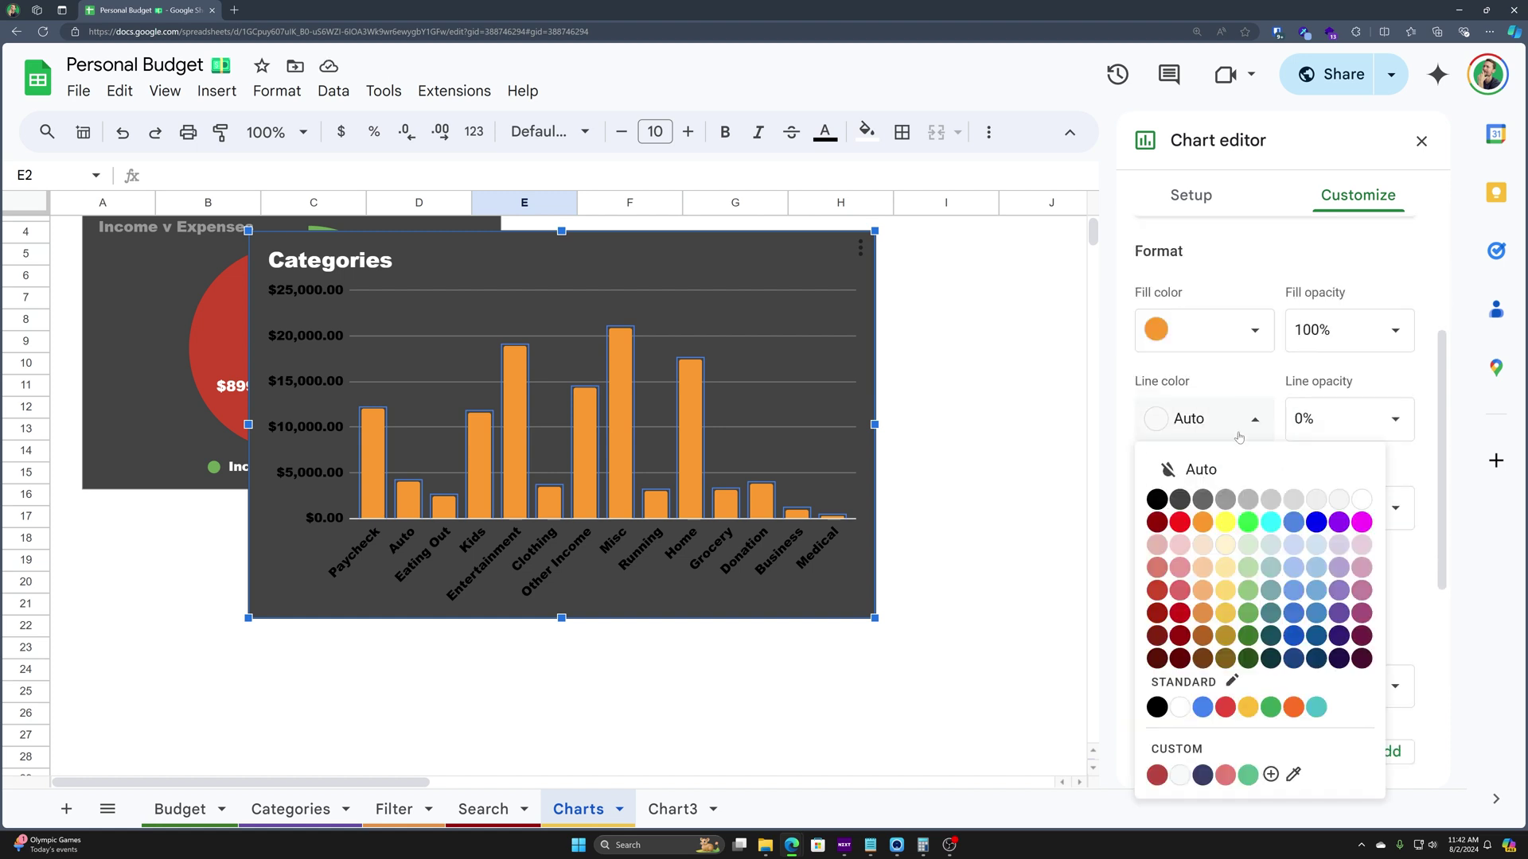
{"action": "left_click", "coordinate": [1225, 523]}
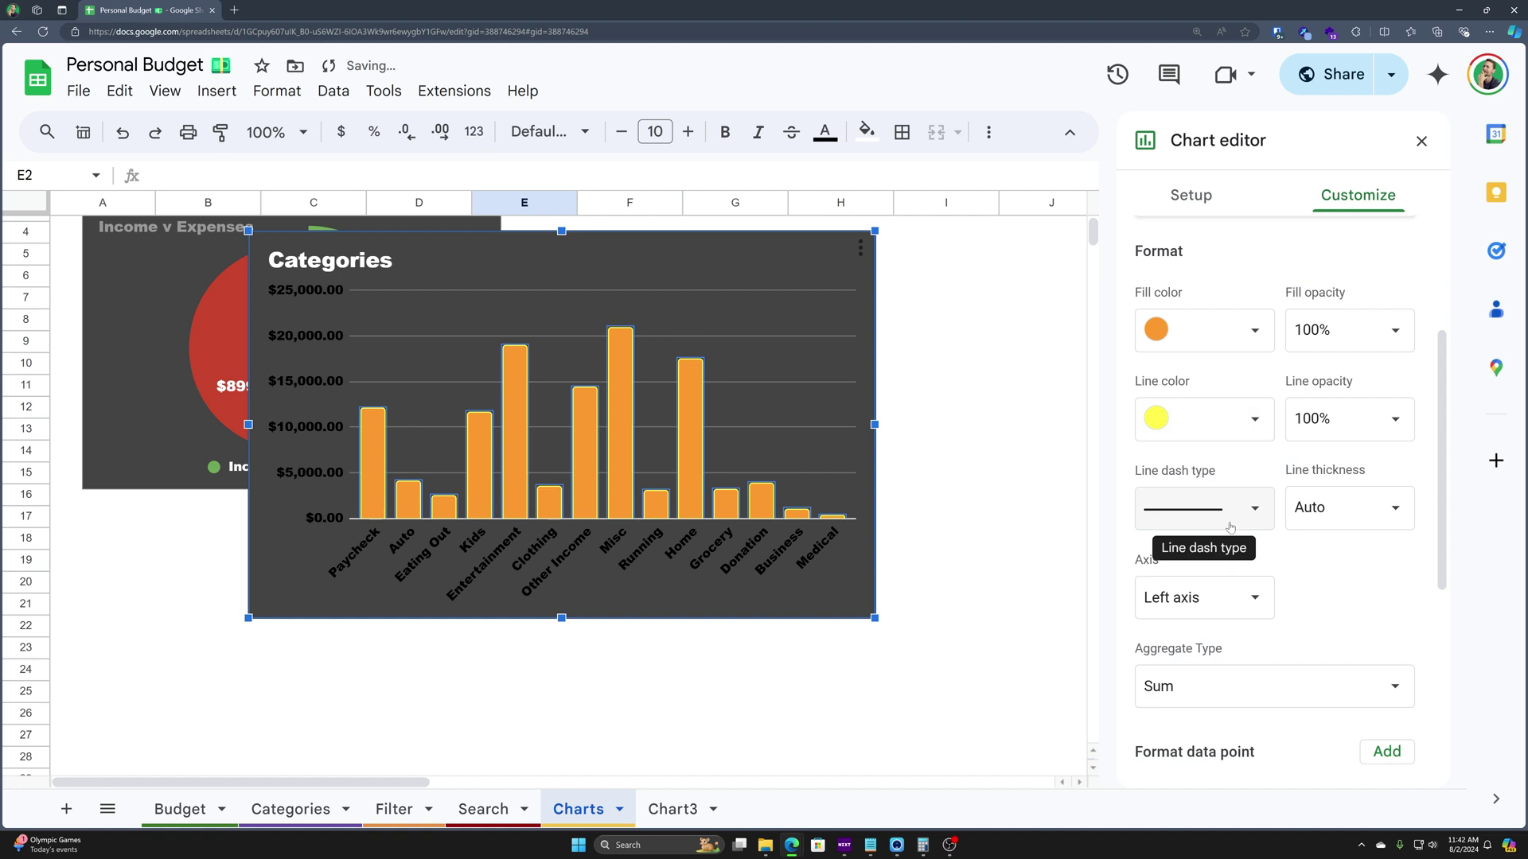
{"action": "left_click", "coordinate": [1225, 419]}
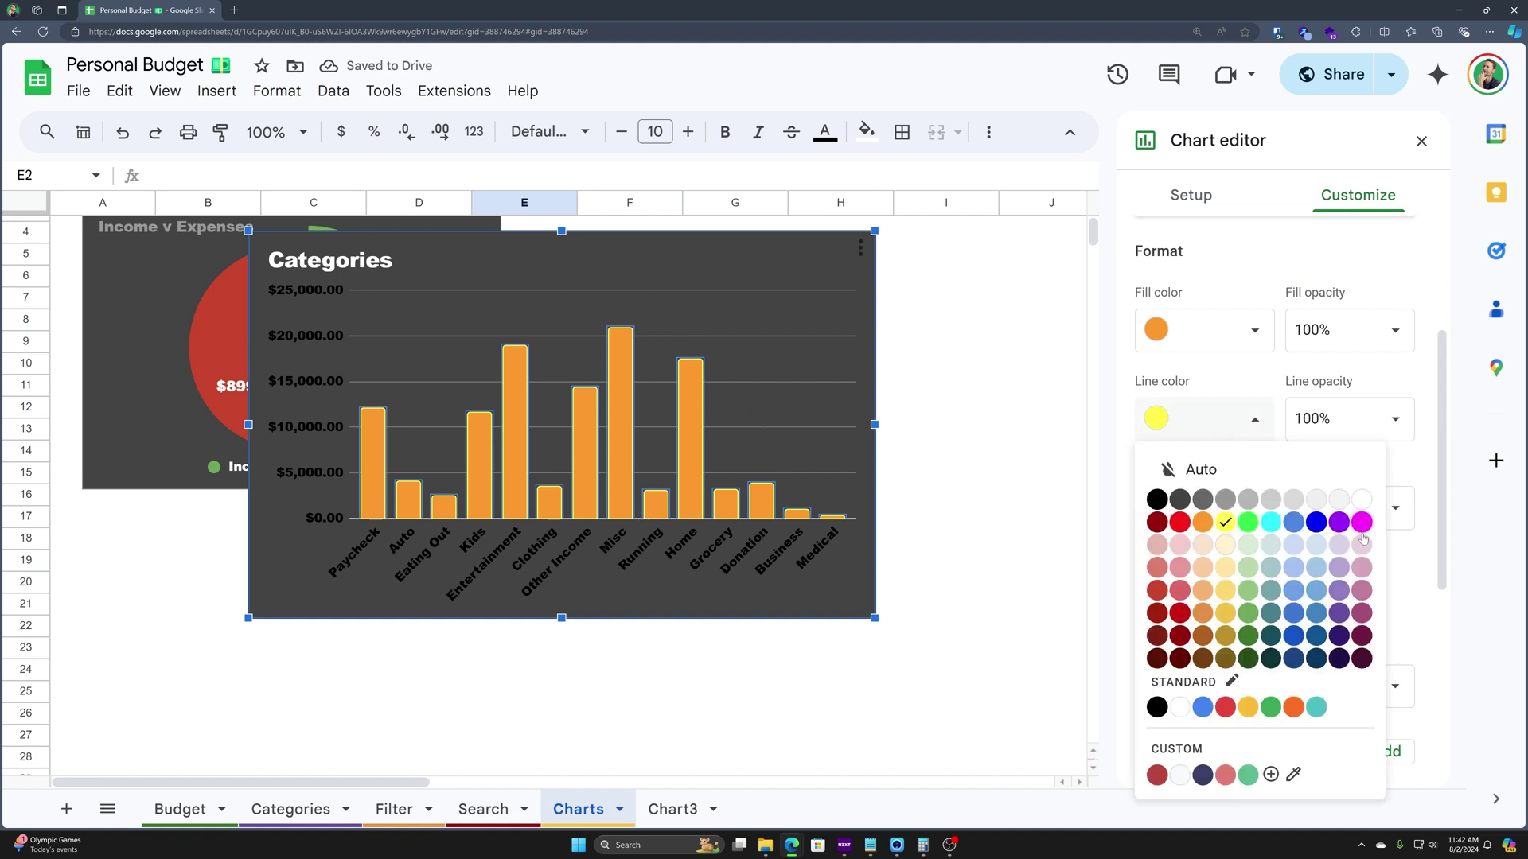
{"action": "left_click", "coordinate": [1337, 529]}
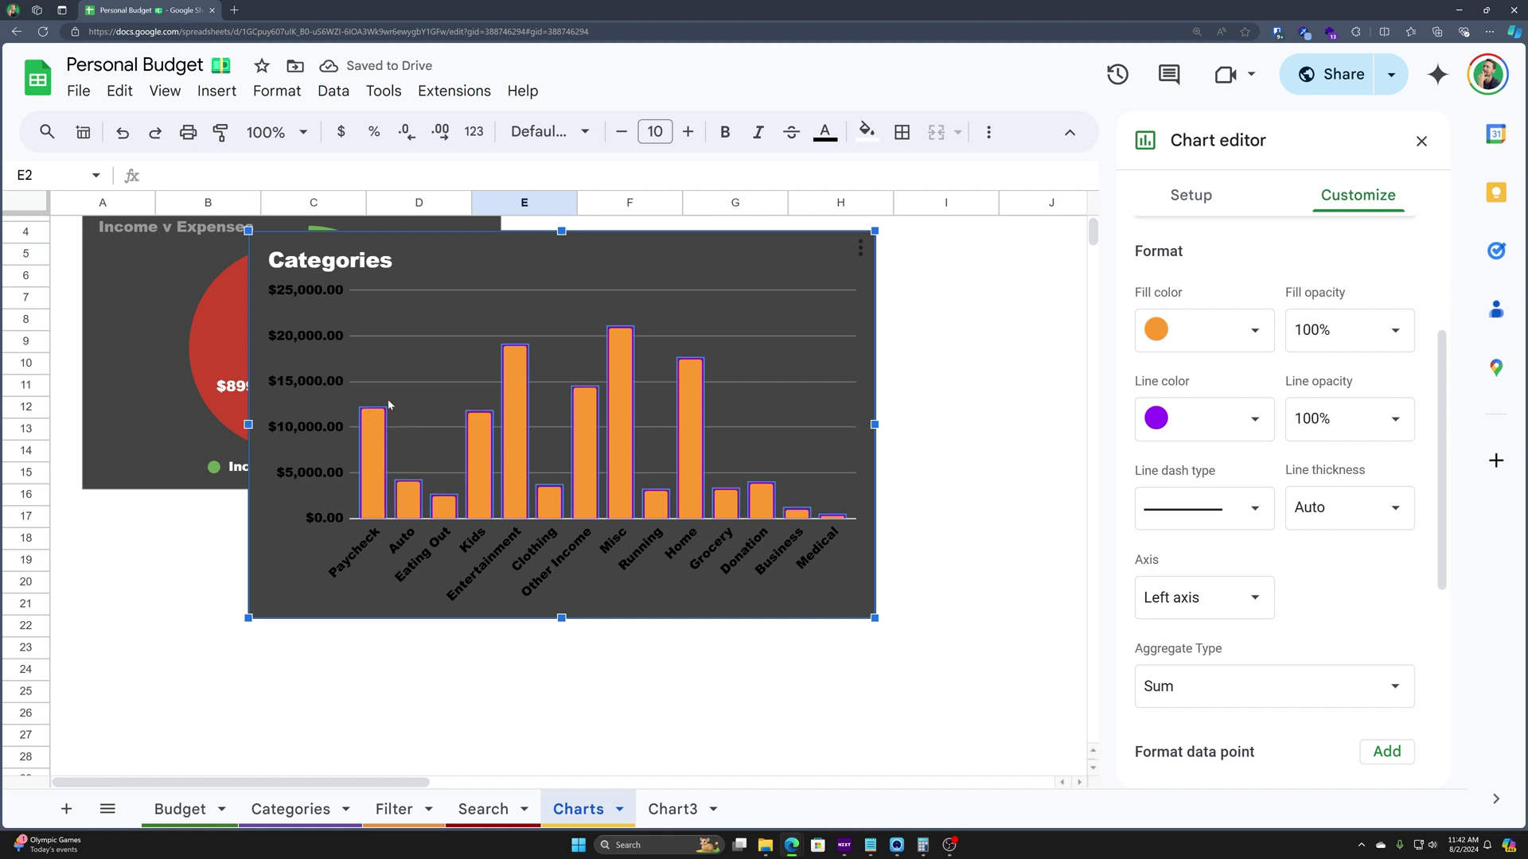
{"action": "left_click", "coordinate": [1241, 419]}
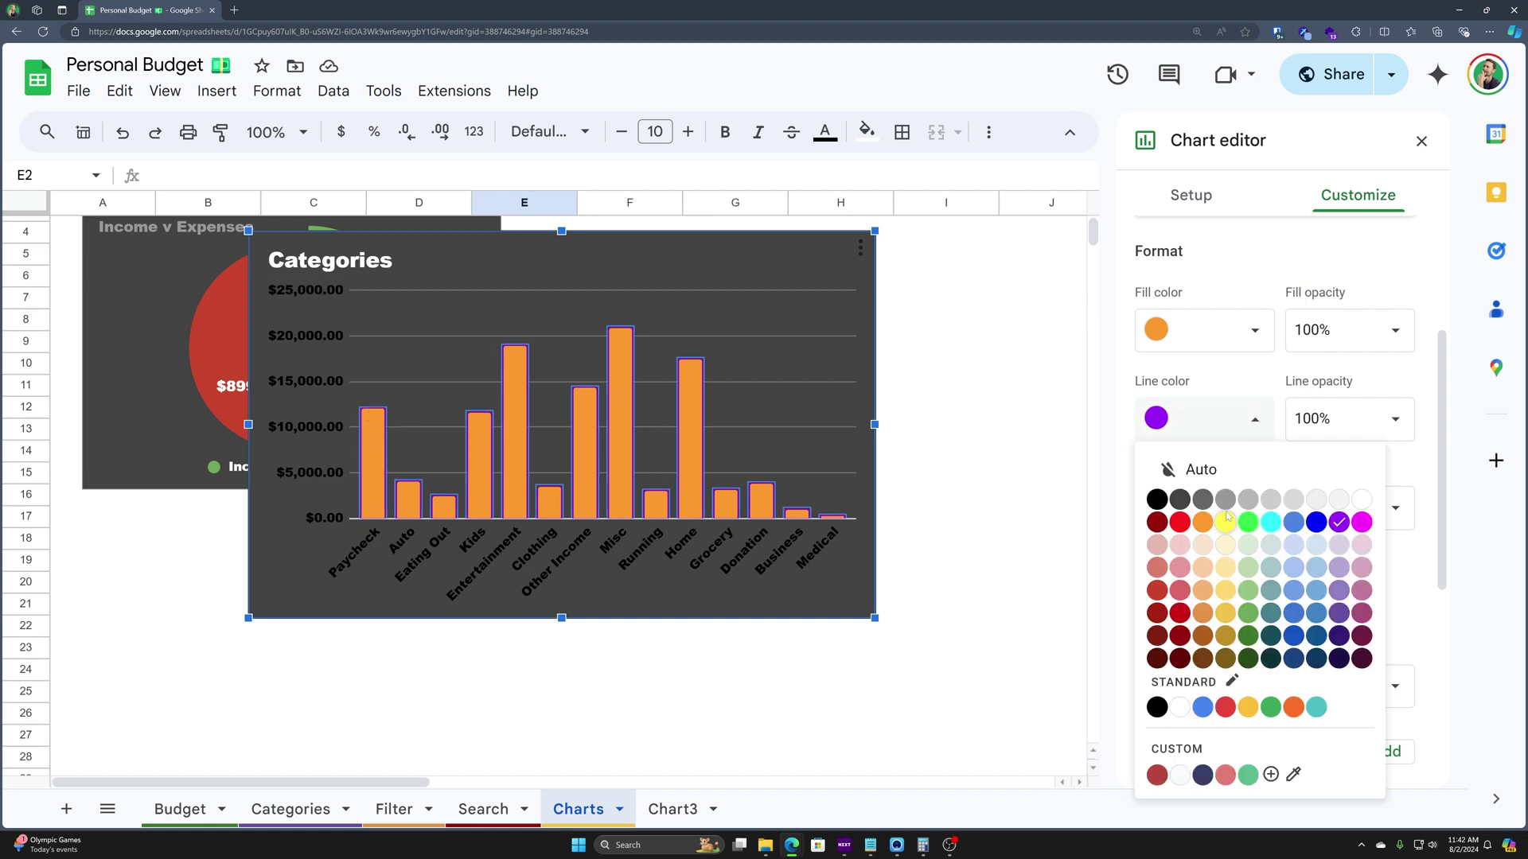
{"action": "left_click", "coordinate": [1202, 522]}
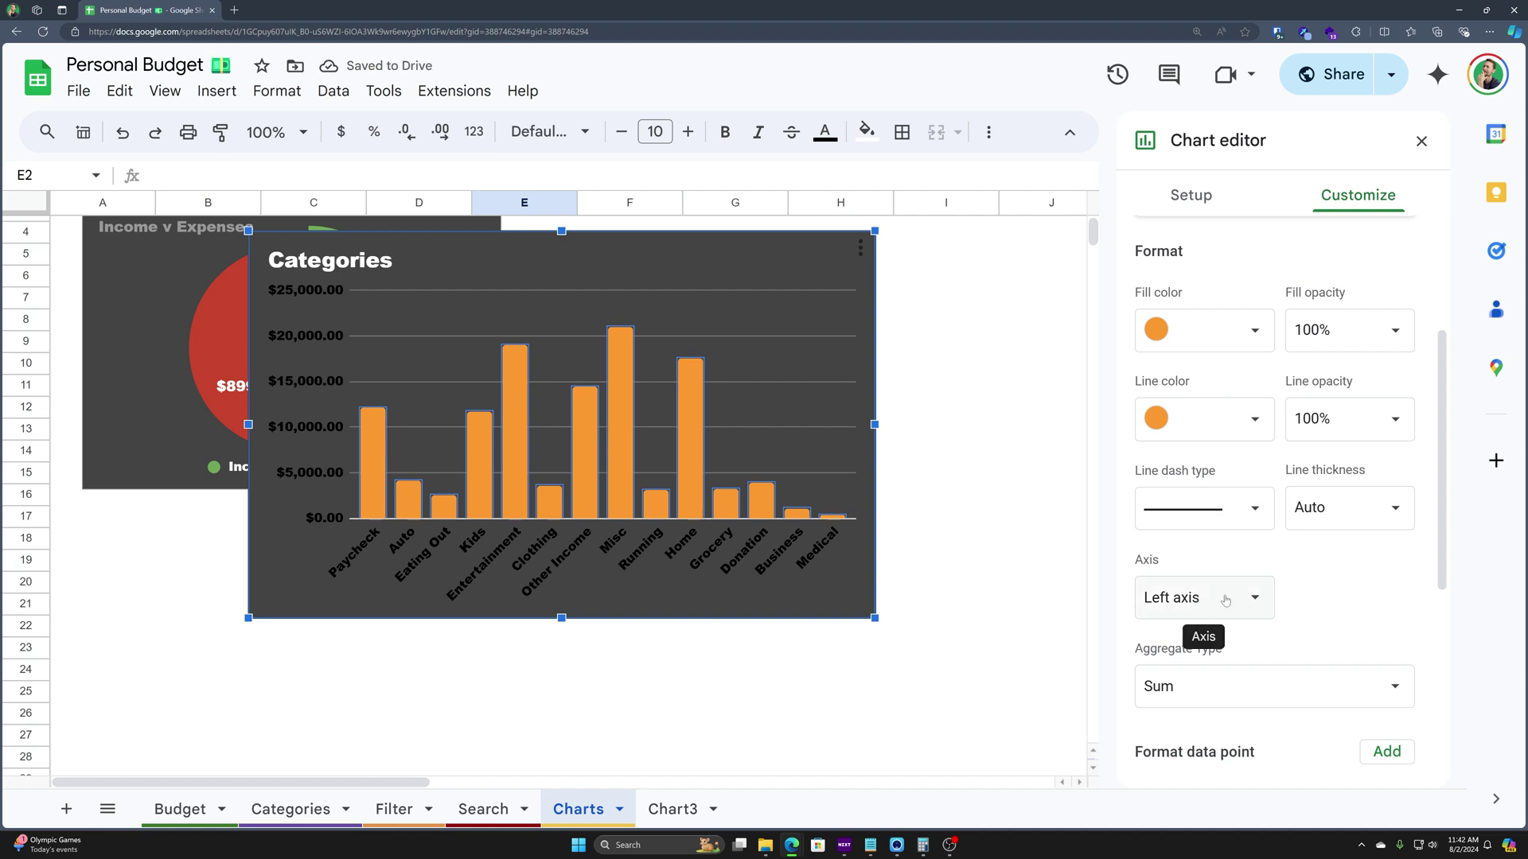
Turn on data labels for the Amount series, keeping Sum as its aggregate type
{"action": "scroll", "coordinate": [1226, 601], "scroll_direction": "down", "scroll_amount": 3}
{"action": "scroll", "coordinate": [1226, 604], "scroll_direction": "down", "scroll_amount": 2}
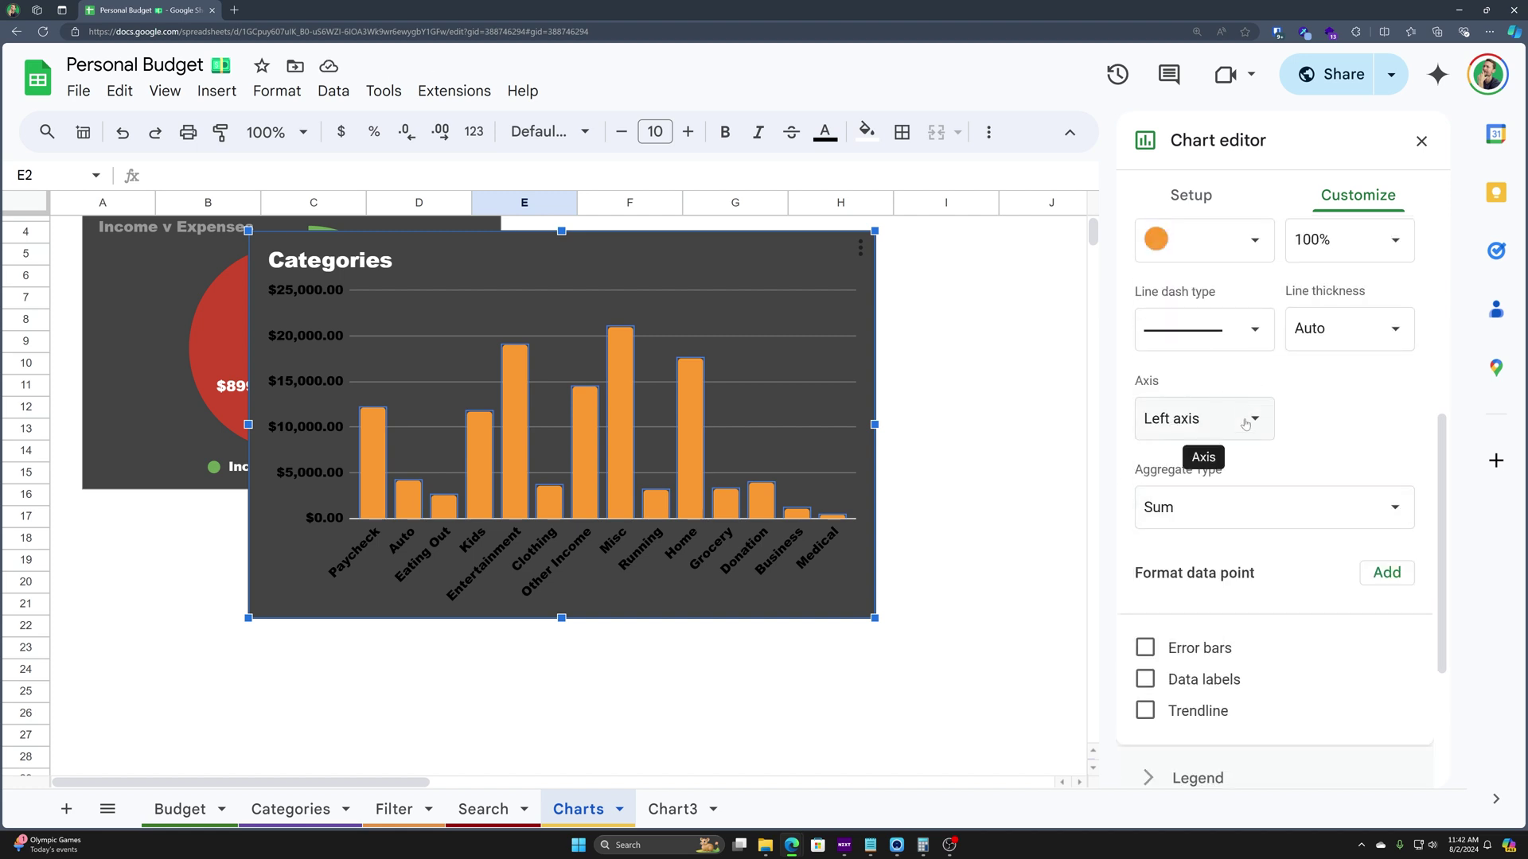
{"action": "scroll", "coordinate": [1239, 514], "scroll_direction": "down", "scroll_amount": 2}
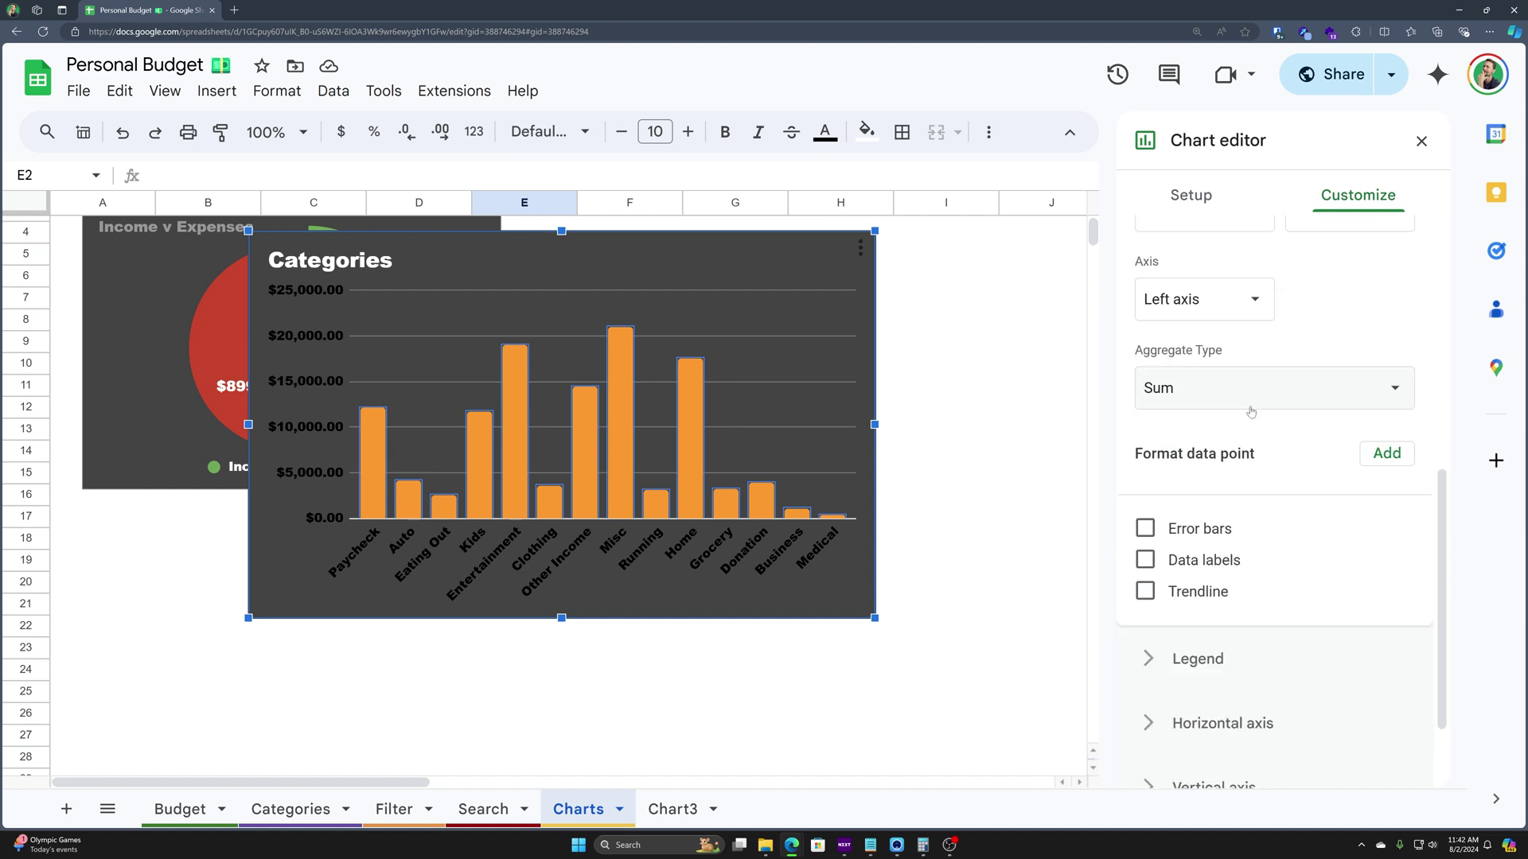
{"action": "left_click", "coordinate": [1251, 408]}
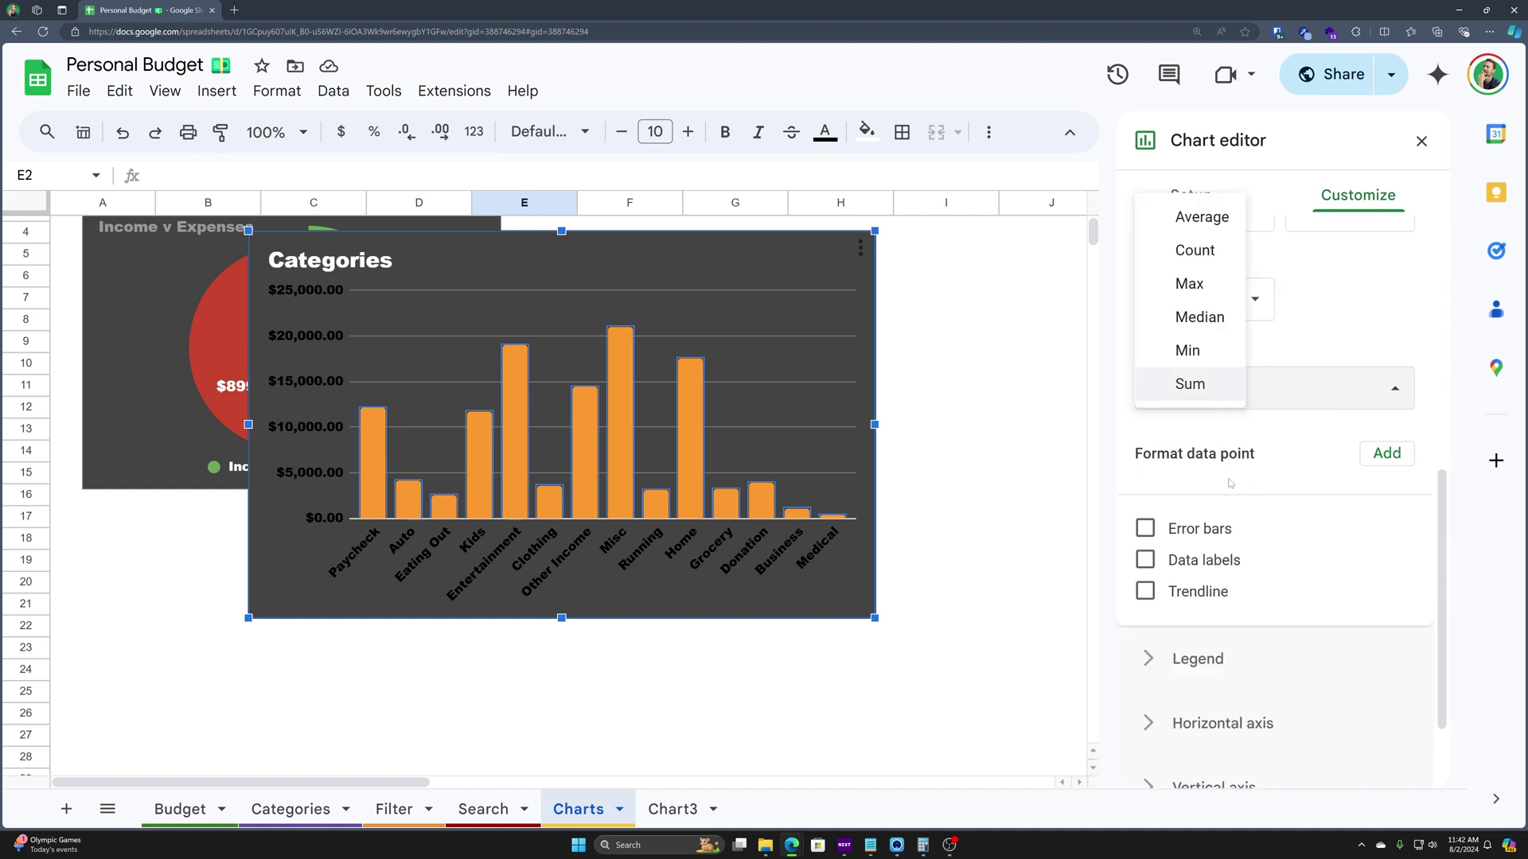
{"action": "scroll", "coordinate": [1229, 483], "scroll_direction": "down", "scroll_amount": 2}
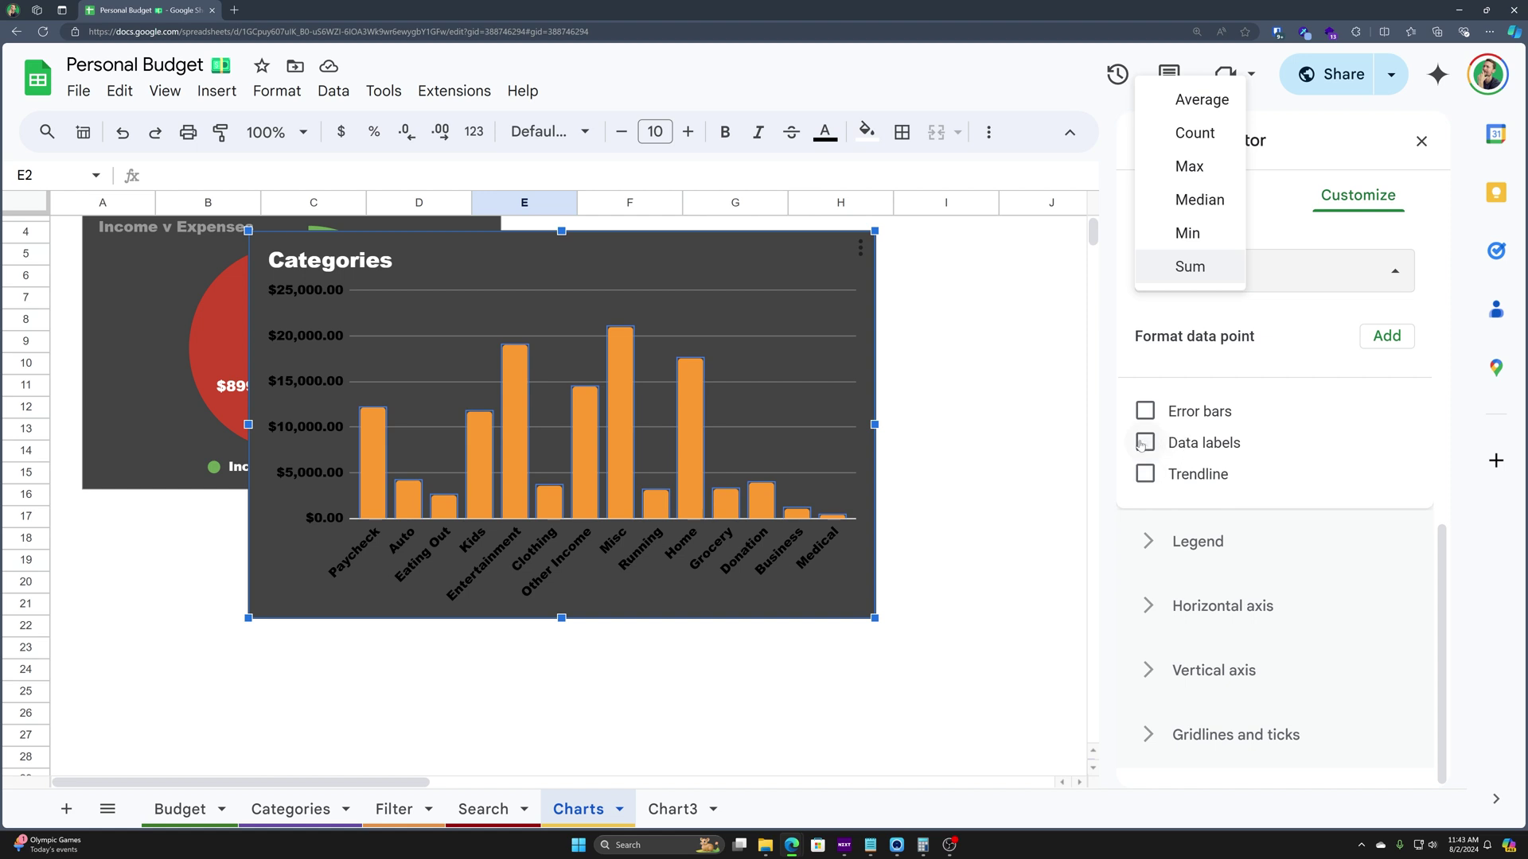
{"action": "left_click", "coordinate": [1171, 441]}
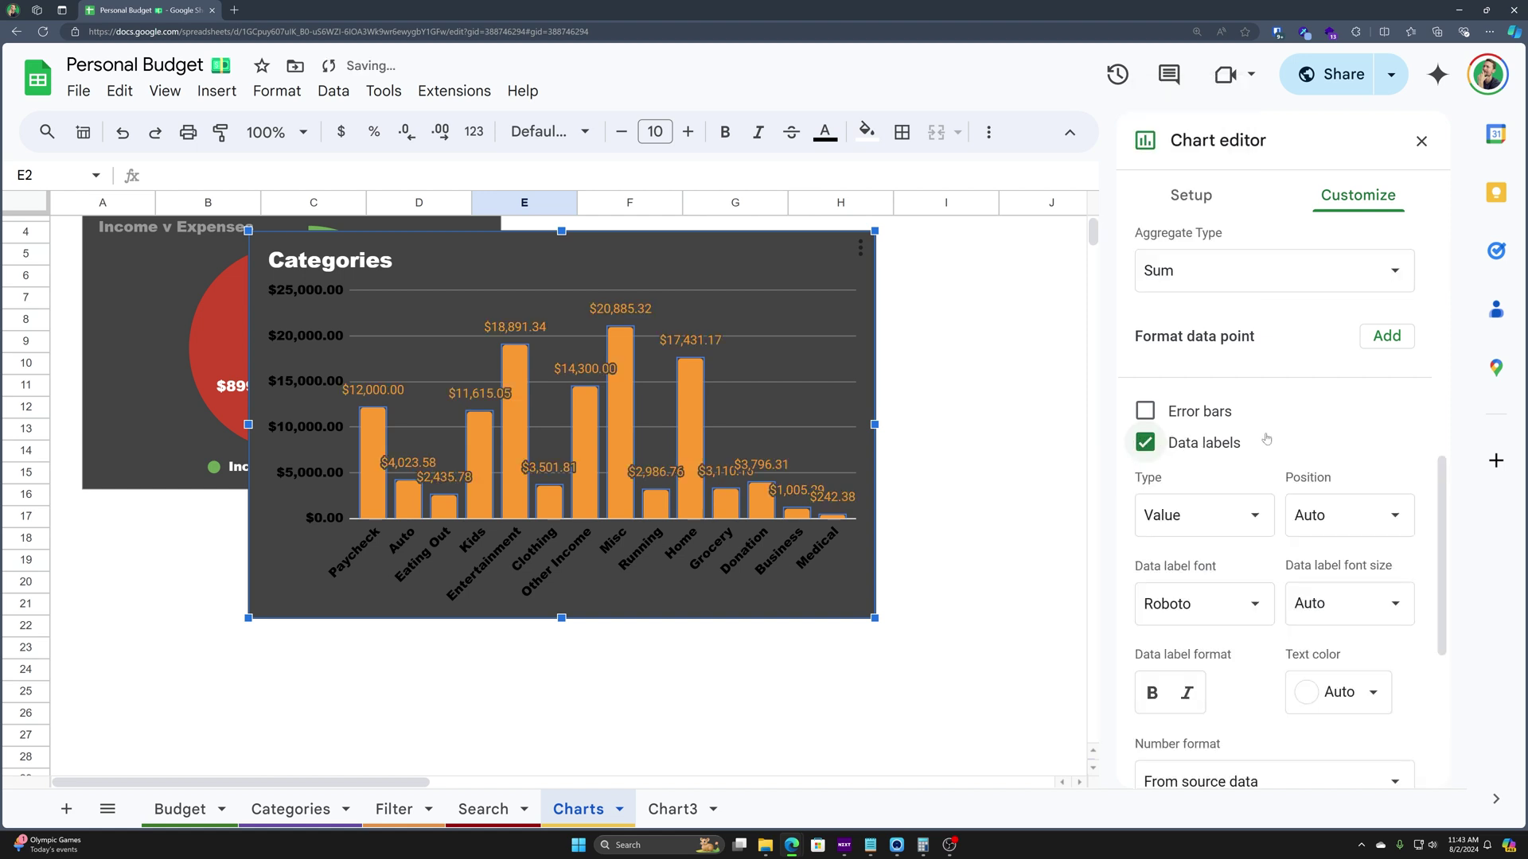
Set the Amount series' data labels to the Courier New font at size 10
{"action": "scroll", "coordinate": [1229, 501], "scroll_direction": "down", "scroll_amount": 1}
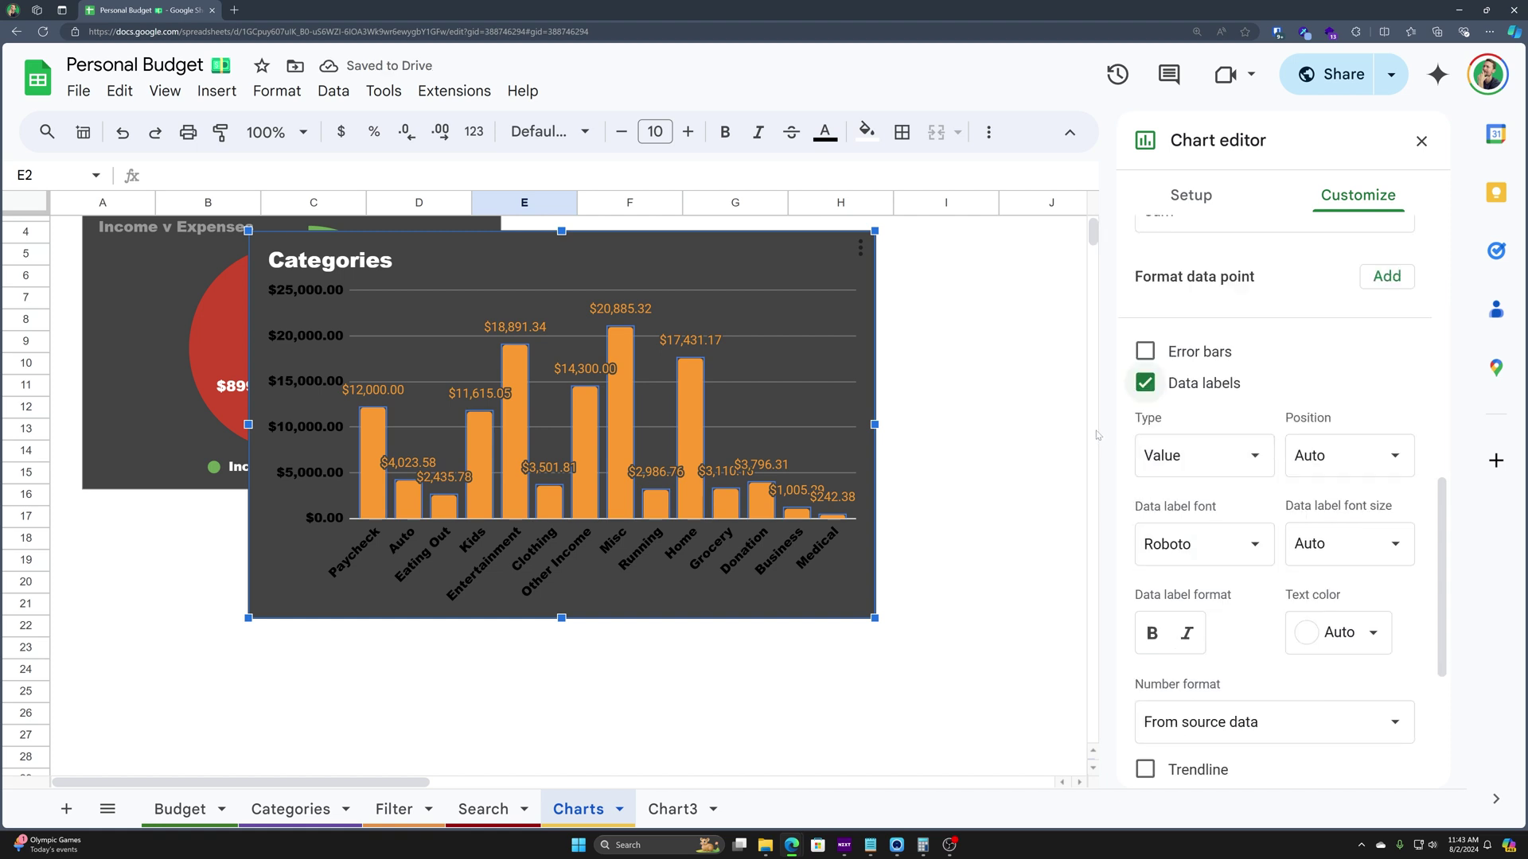
{"action": "left_click", "coordinate": [1235, 557]}
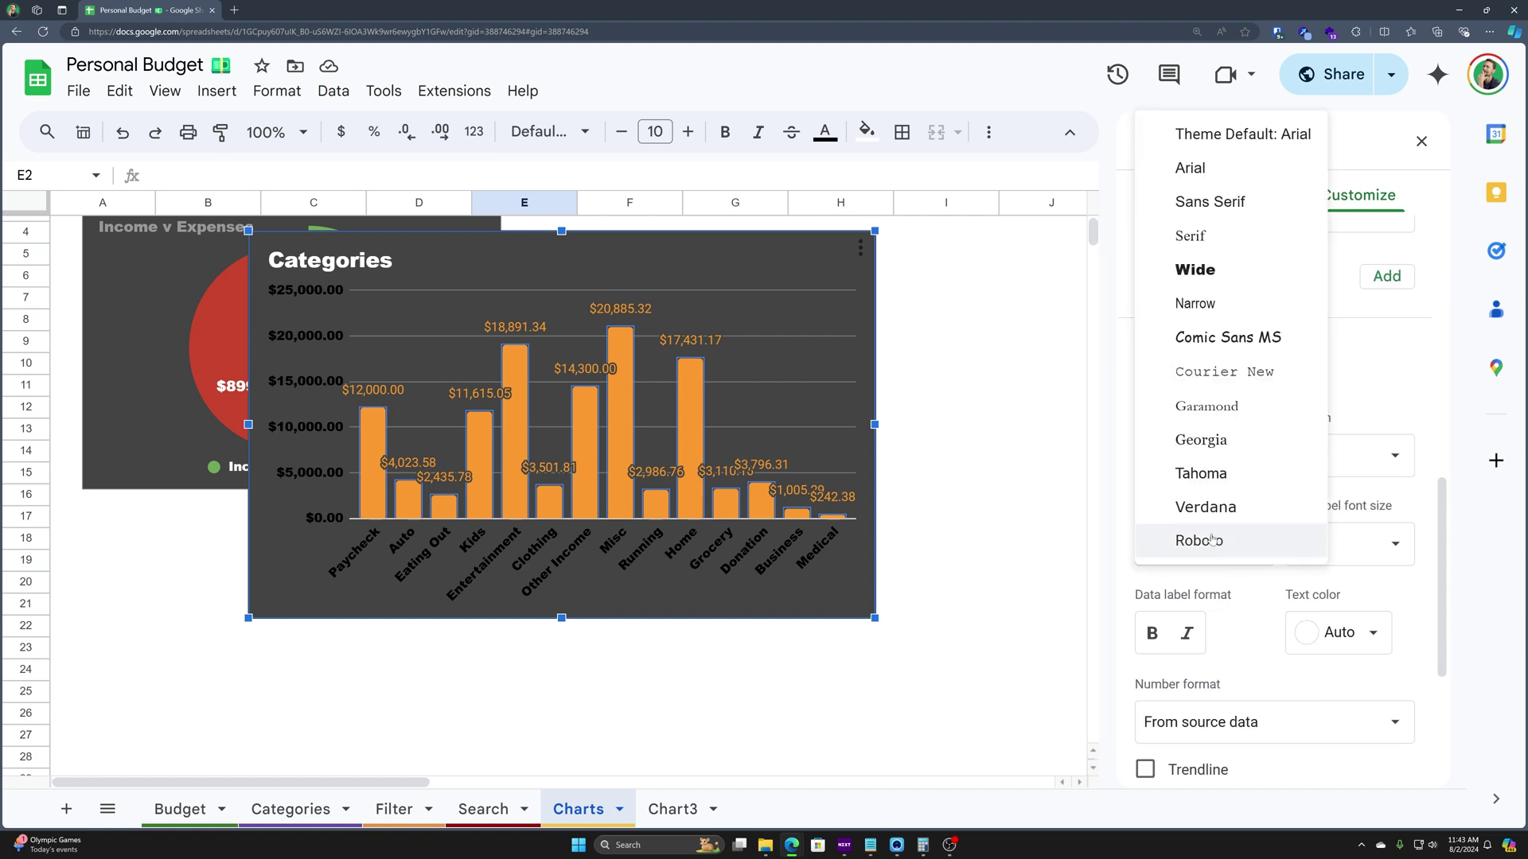
{"action": "left_click", "coordinate": [1246, 378]}
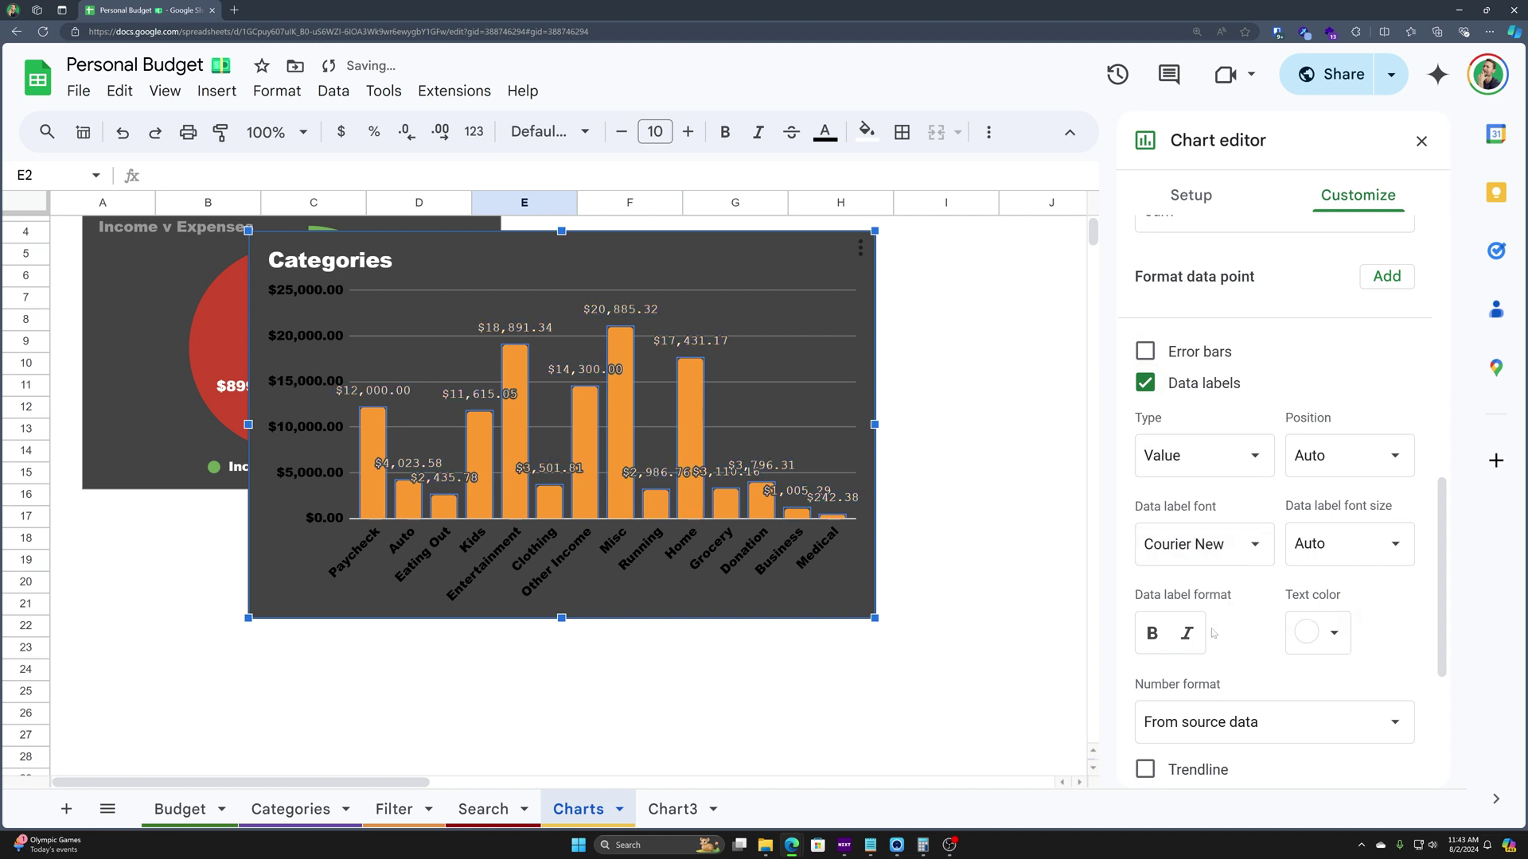
{"action": "scroll", "coordinate": [1198, 637], "scroll_direction": "down", "scroll_amount": 2}
{"action": "left_click", "coordinate": [1343, 369]}
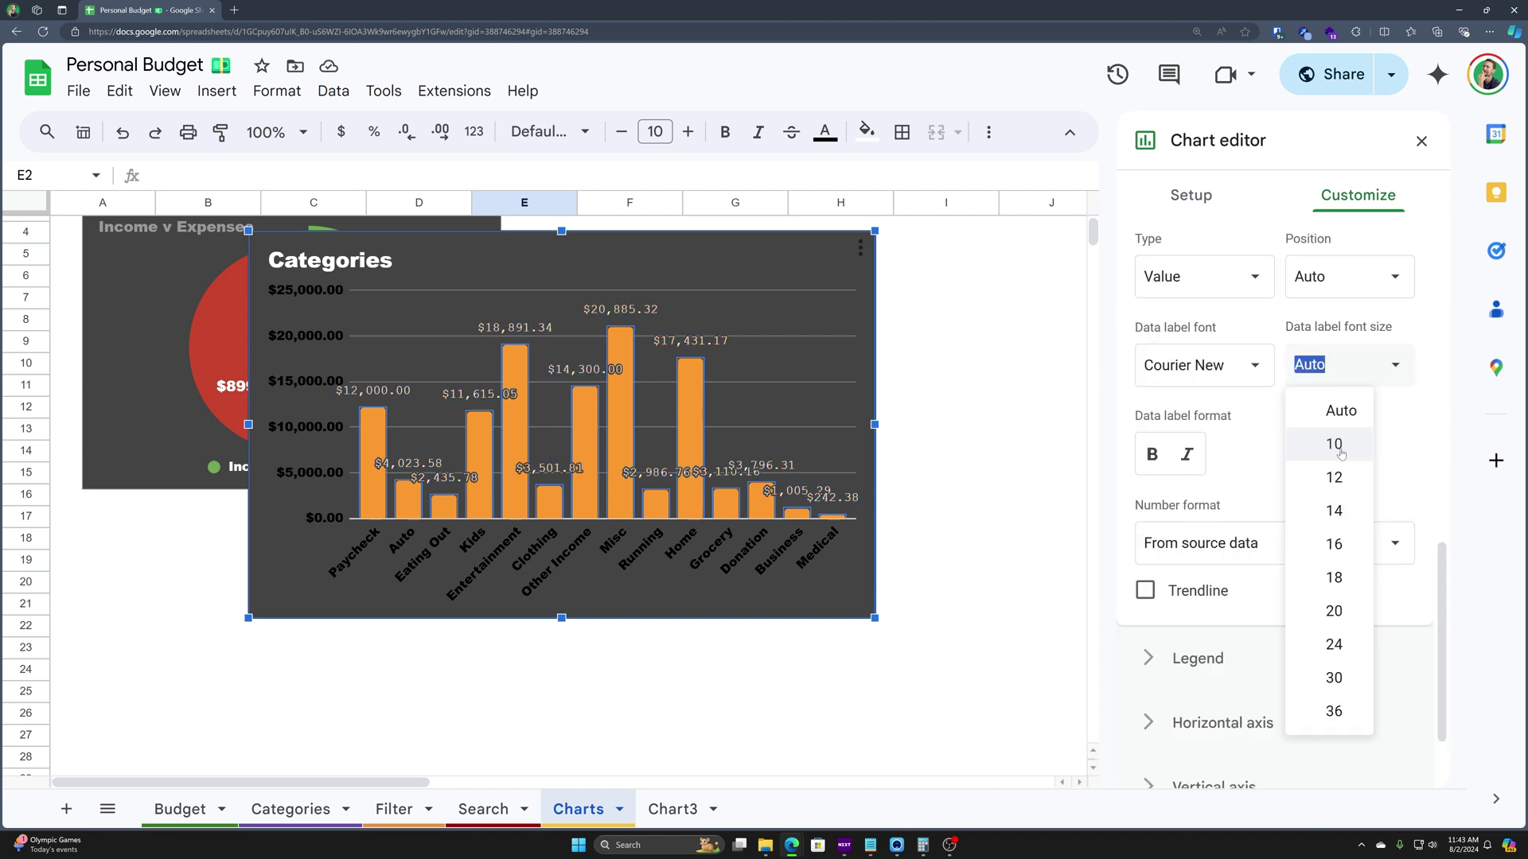
{"action": "left_click", "coordinate": [1336, 446]}
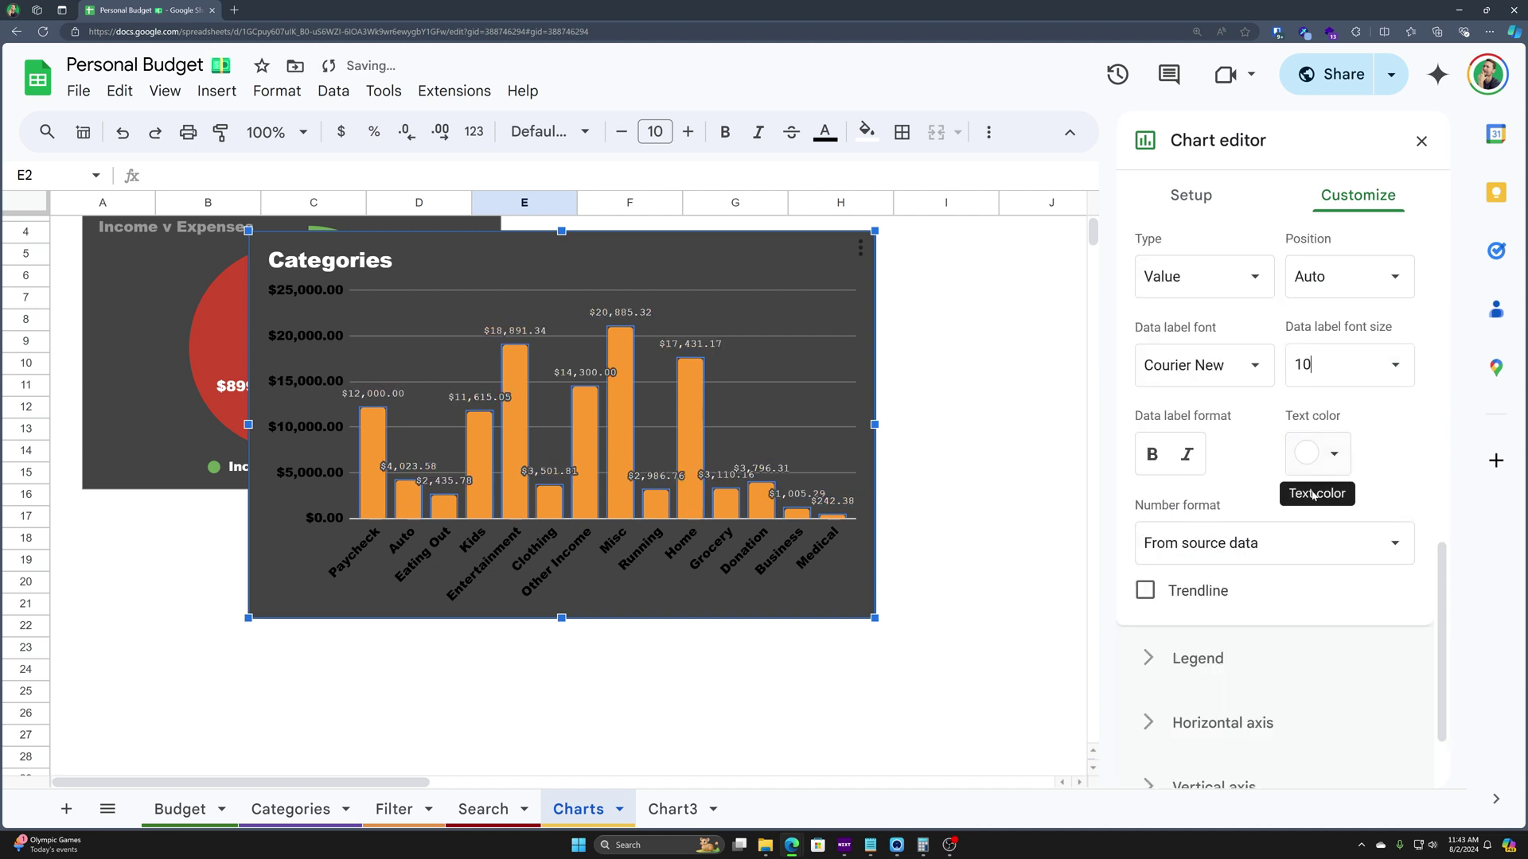
Change the column chart's vertical axis label text color to white
{"action": "left_click", "coordinate": [295, 295]}
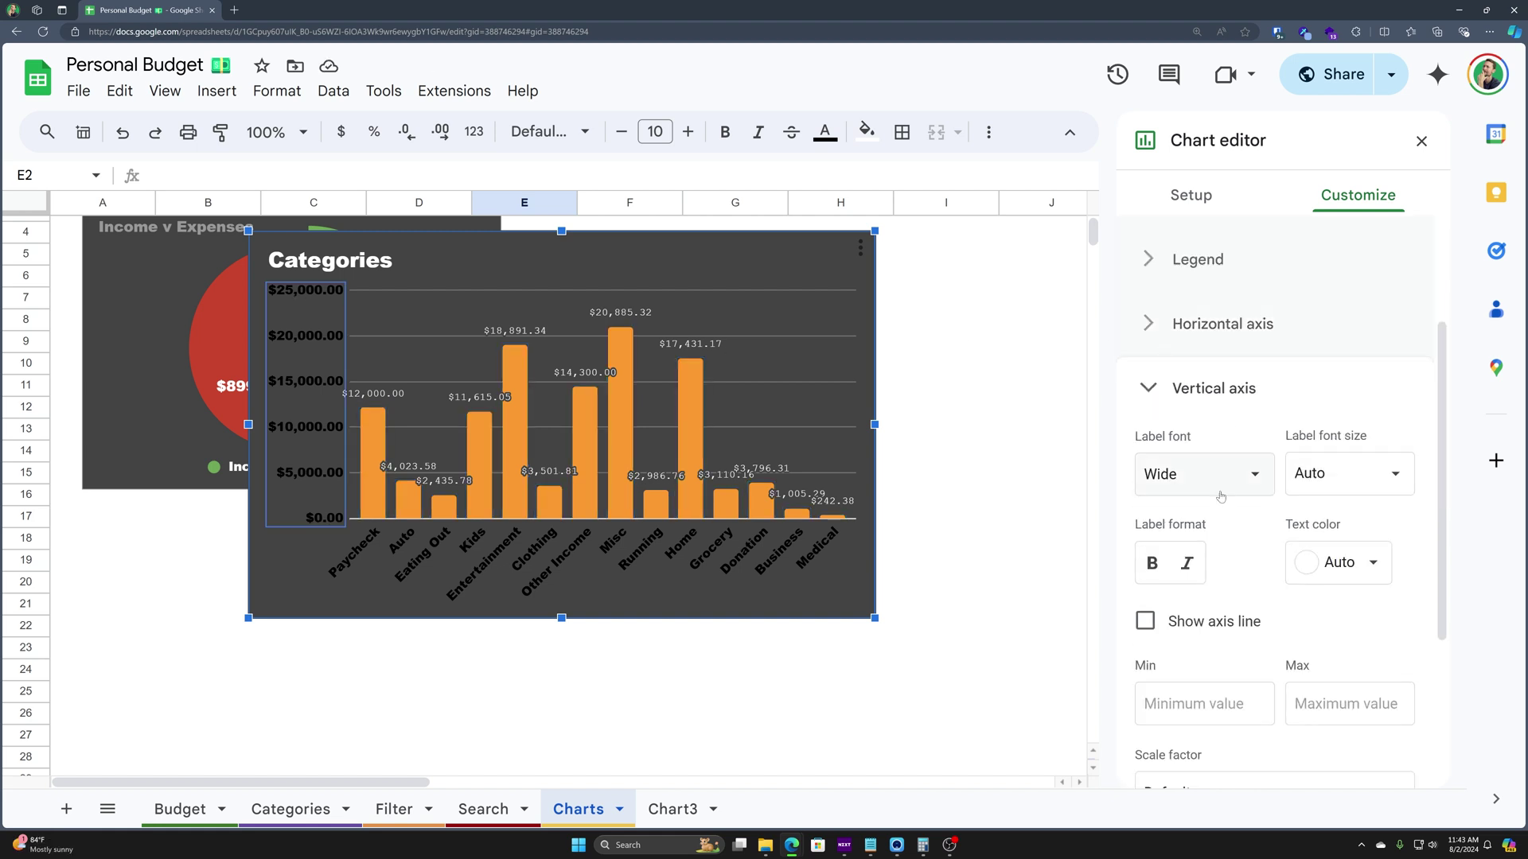
{"action": "scroll", "coordinate": [1224, 483], "scroll_direction": "down", "scroll_amount": 2}
{"action": "left_click", "coordinate": [1345, 446]}
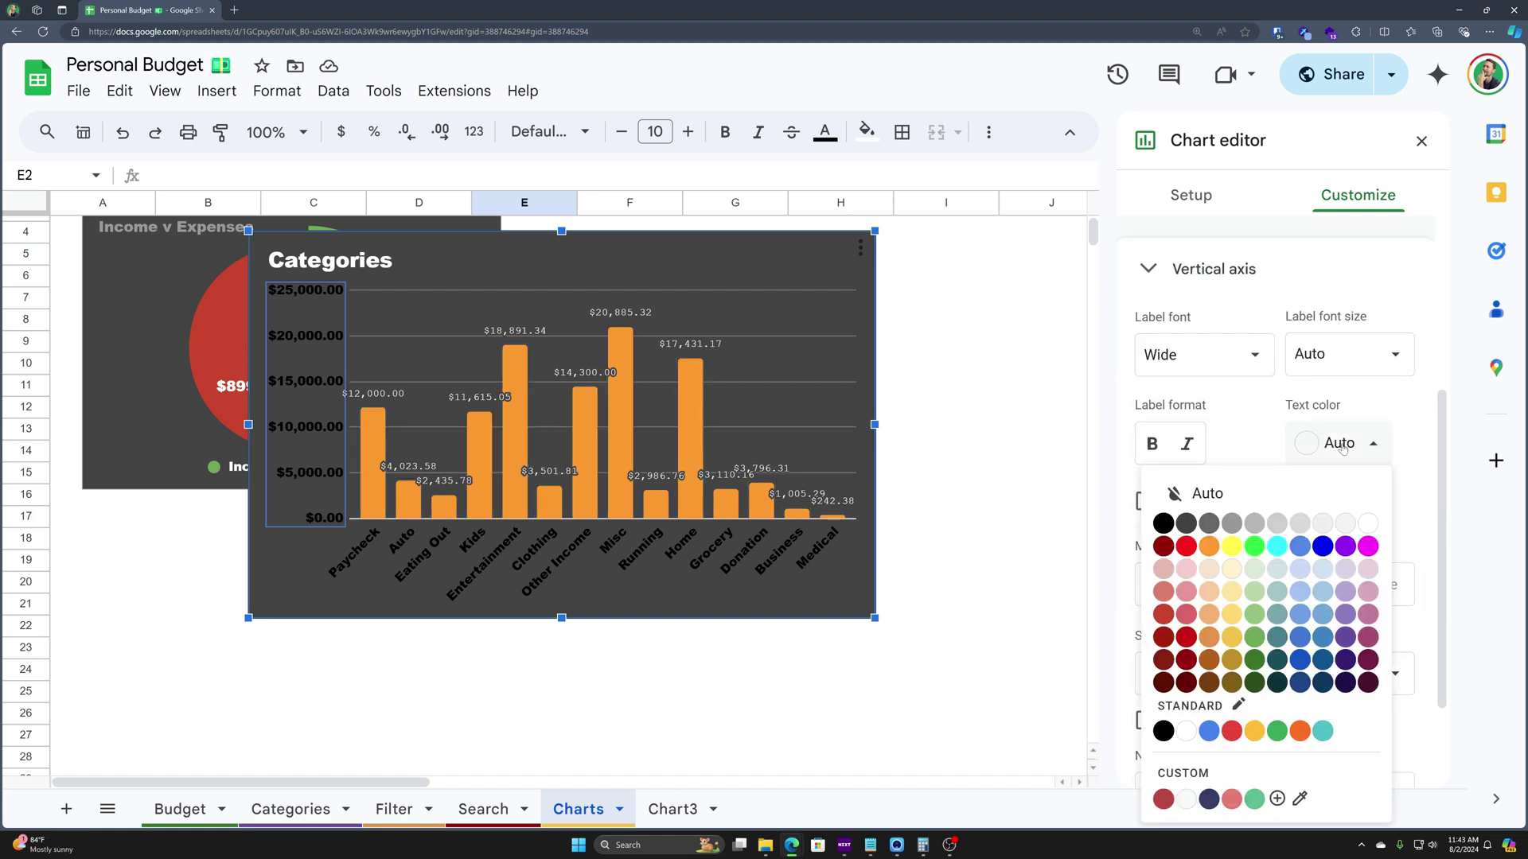
{"action": "left_click", "coordinate": [1367, 523]}
Change the column chart's horizontal axis label text color to white
{"action": "left_click", "coordinate": [795, 598]}
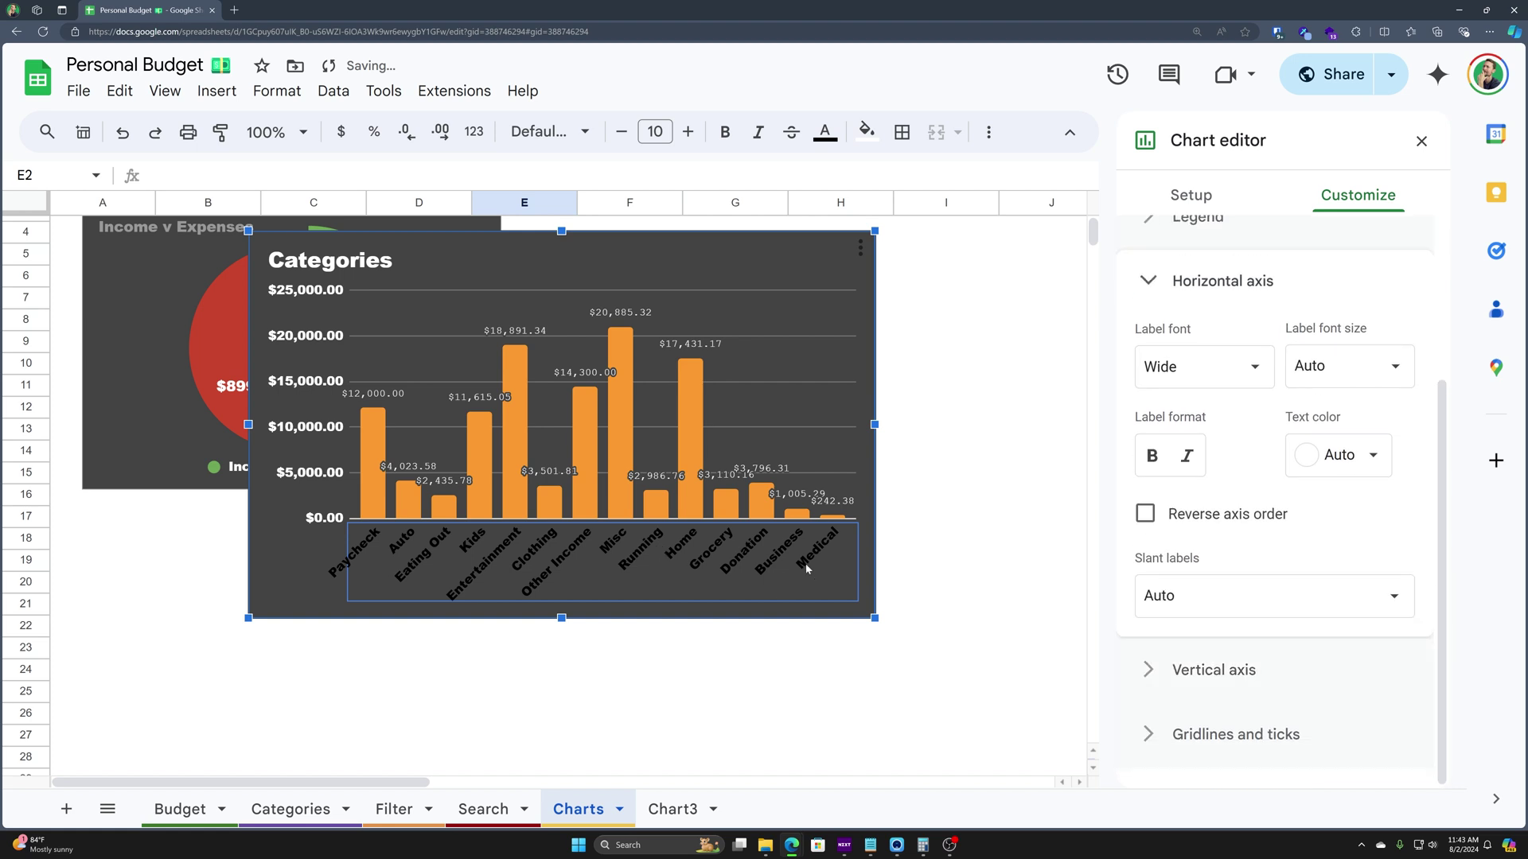
{"action": "left_click", "coordinate": [1355, 459]}
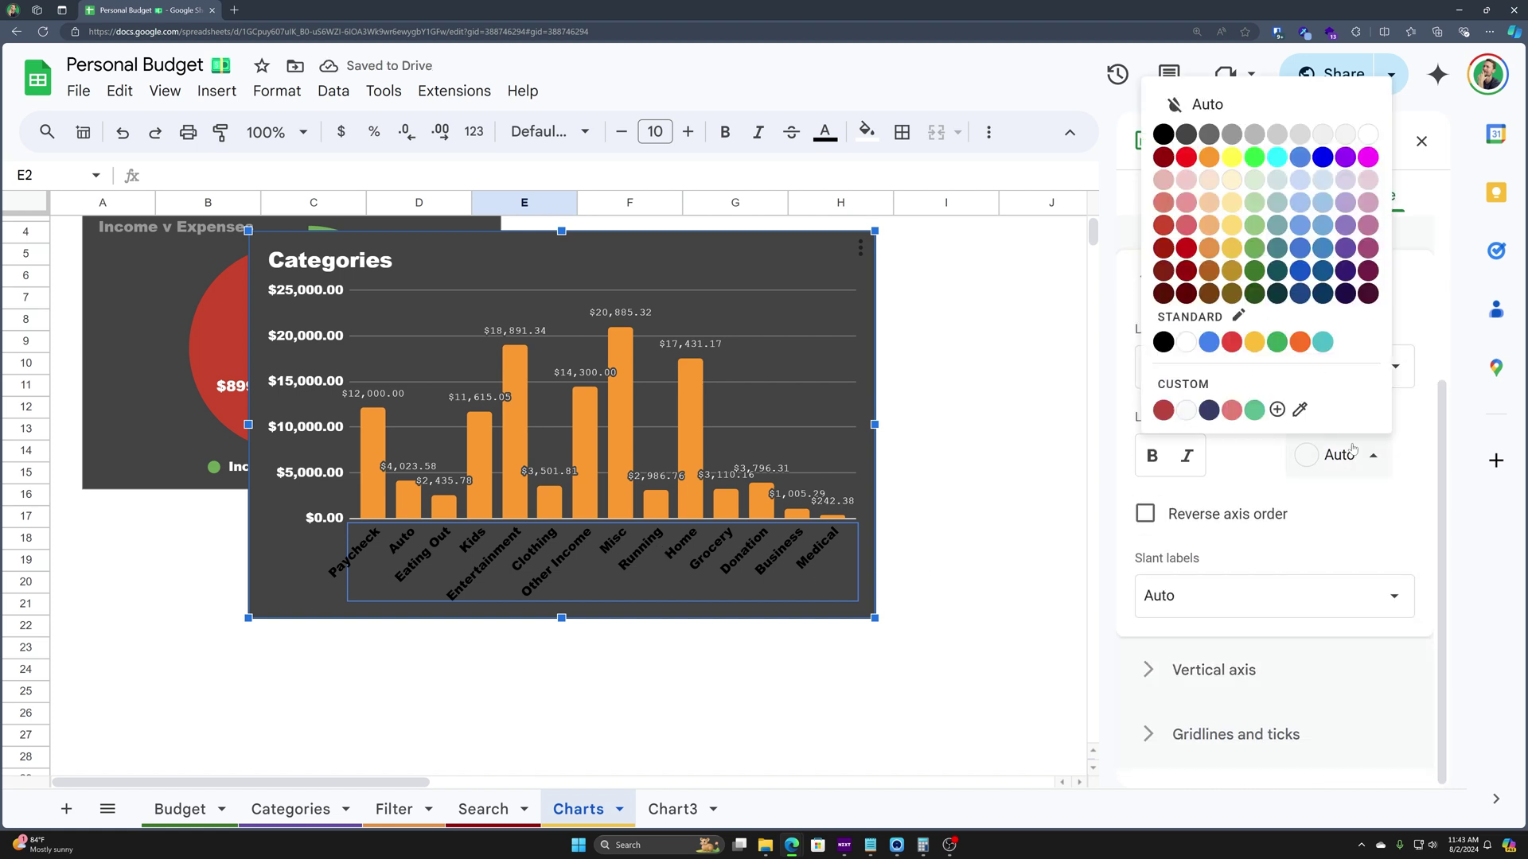
{"action": "left_click", "coordinate": [1185, 342]}
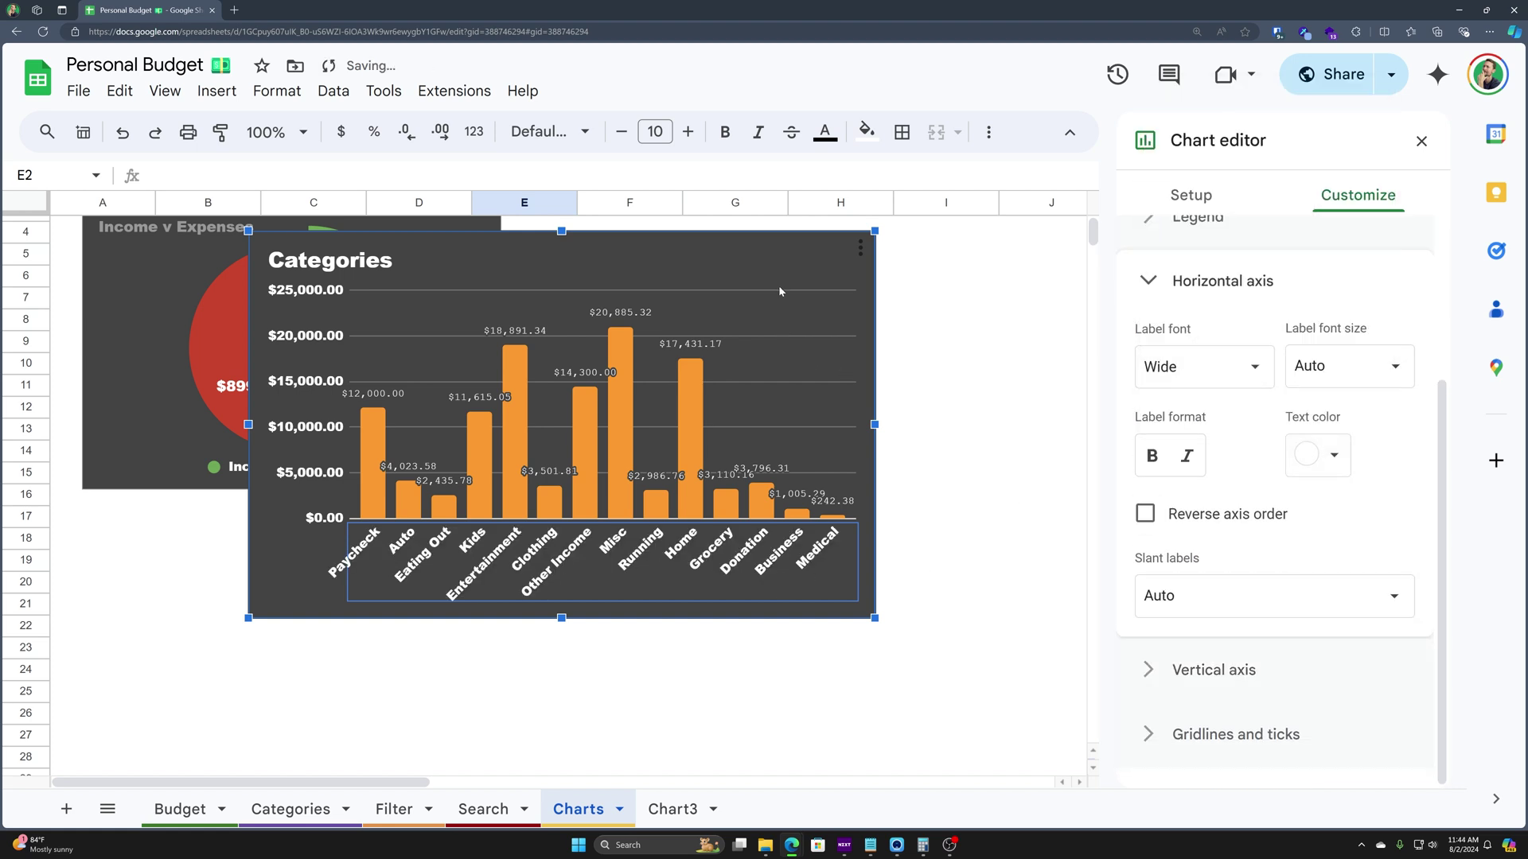
{"action": "left_click", "coordinate": [761, 251]}
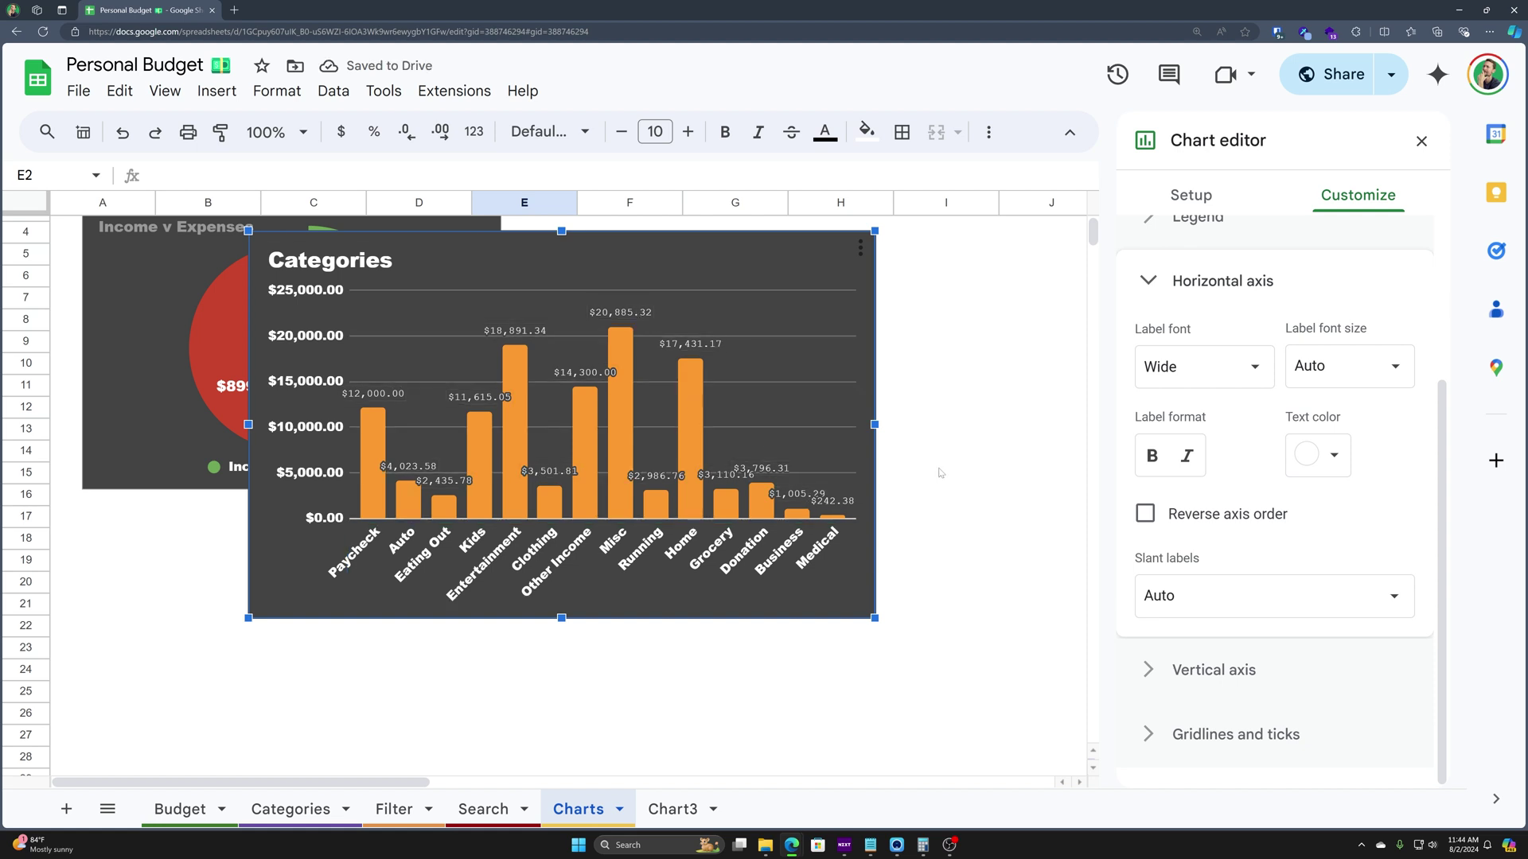
Move the Categories chart beside the pie chart, resize it to match the pie chart's height, and return to cell A1
{"action": "left_click_drag", "start_coordinate": [826, 264], "coordinate": [1073, 265]}
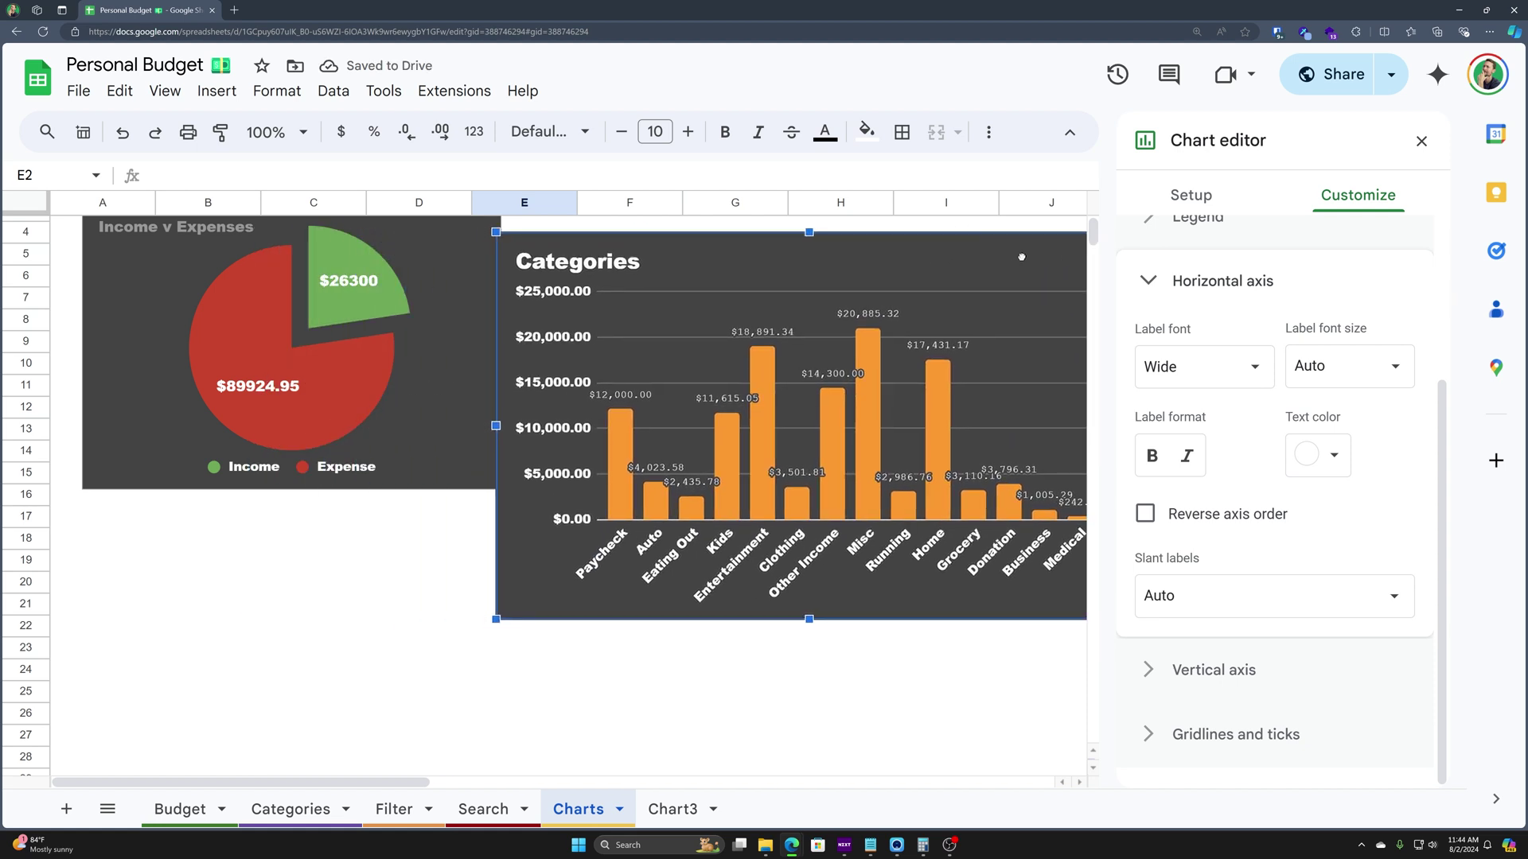
{"action": "left_click_drag", "start_coordinate": [496, 618], "coordinate": [687, 463]}
{"action": "scroll", "coordinate": [579, 474], "scroll_direction": "up", "scroll_amount": 1}
{"action": "left_click_drag", "start_coordinate": [757, 353], "coordinate": [587, 298]}
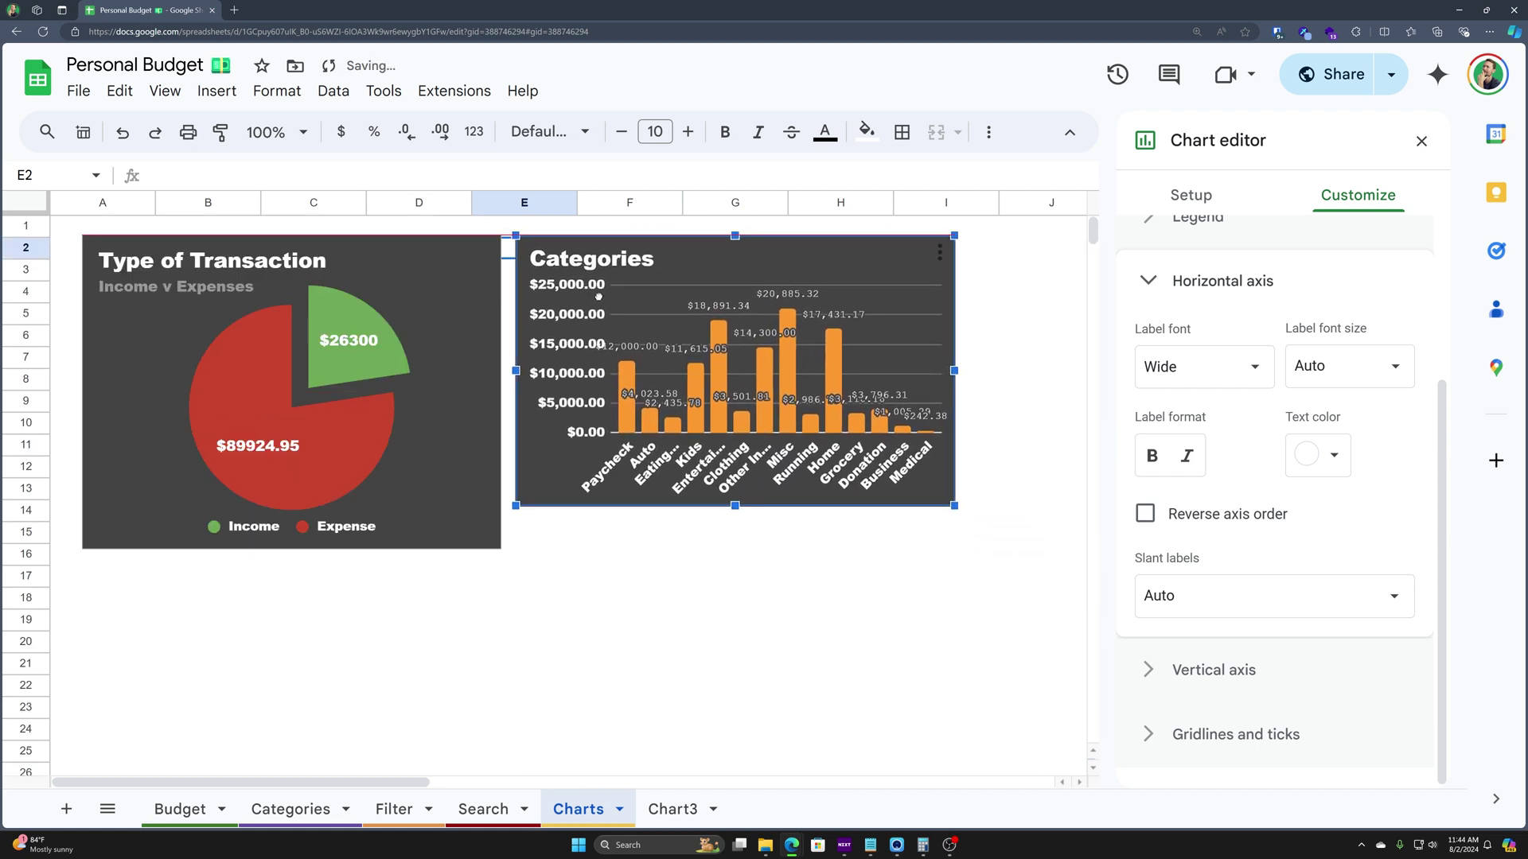
{"action": "left_click_drag", "start_coordinate": [954, 506], "coordinate": [1018, 548]}
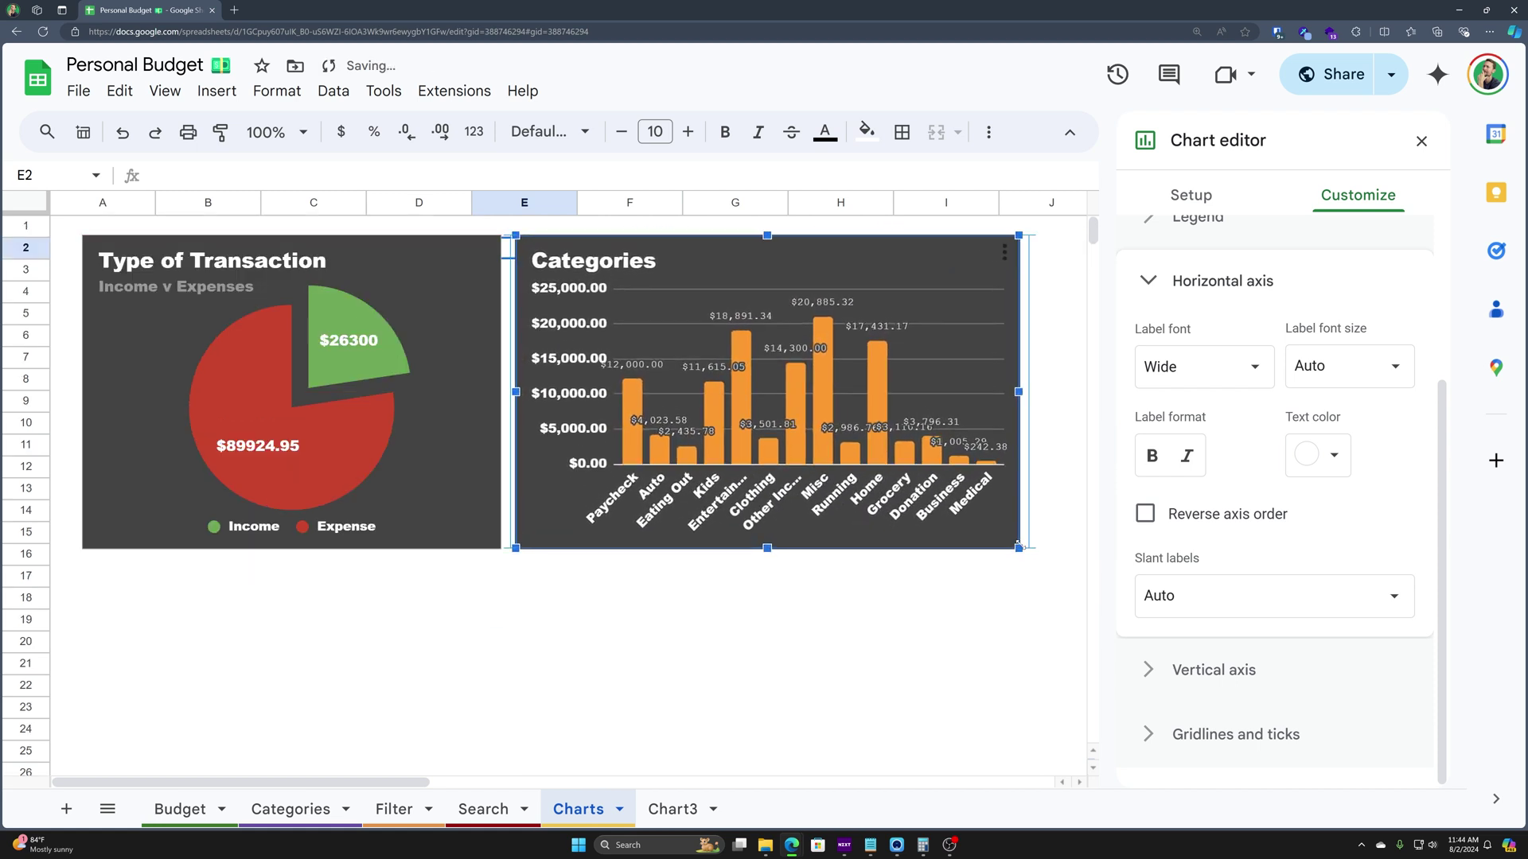
{"action": "left_click", "coordinate": [970, 711]}
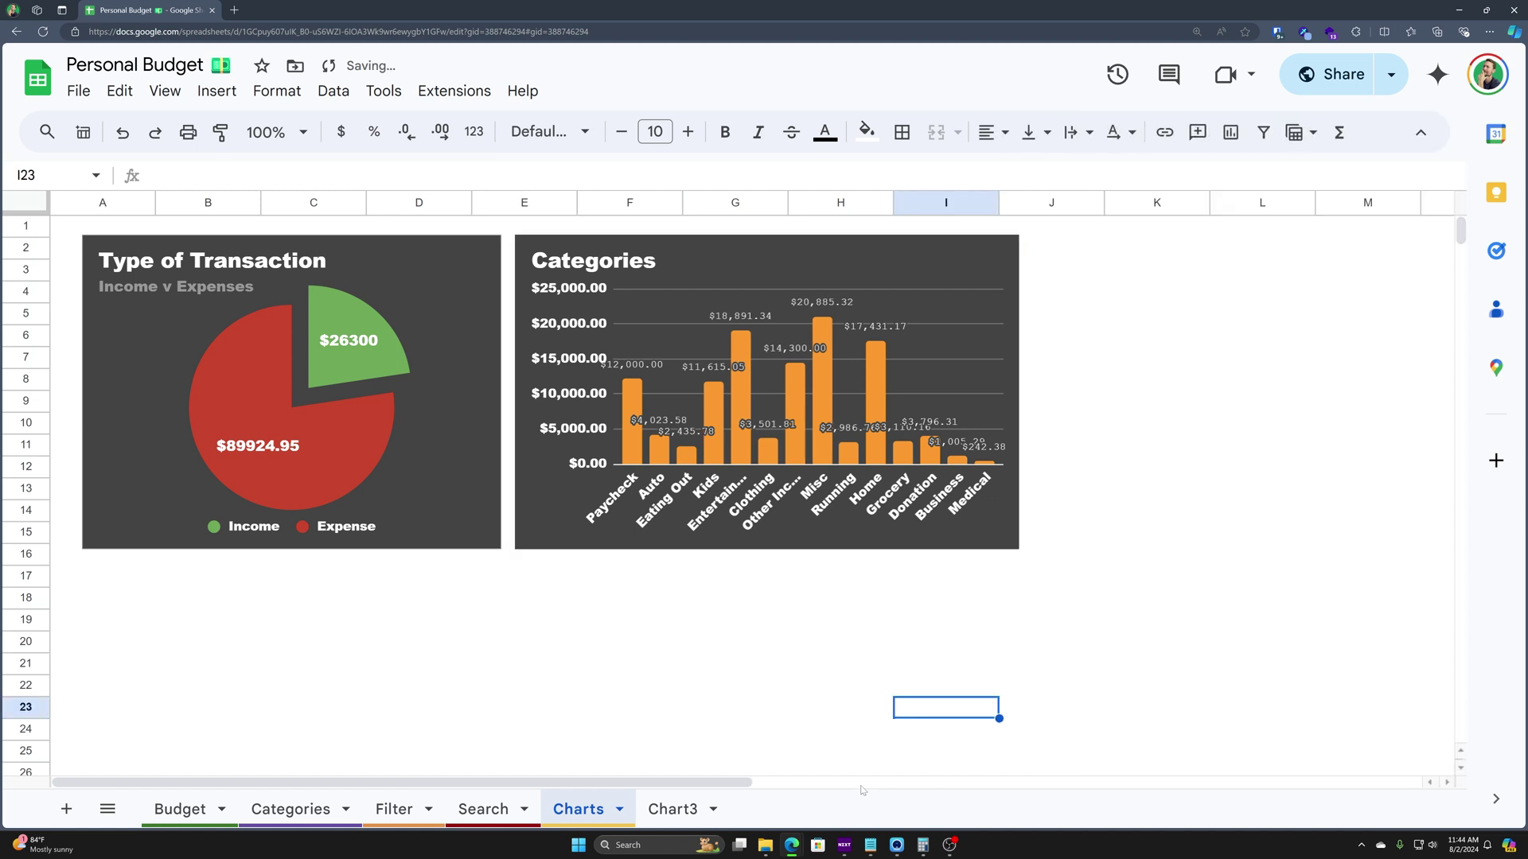
{"action": "key", "text": "ctrl+Home"}
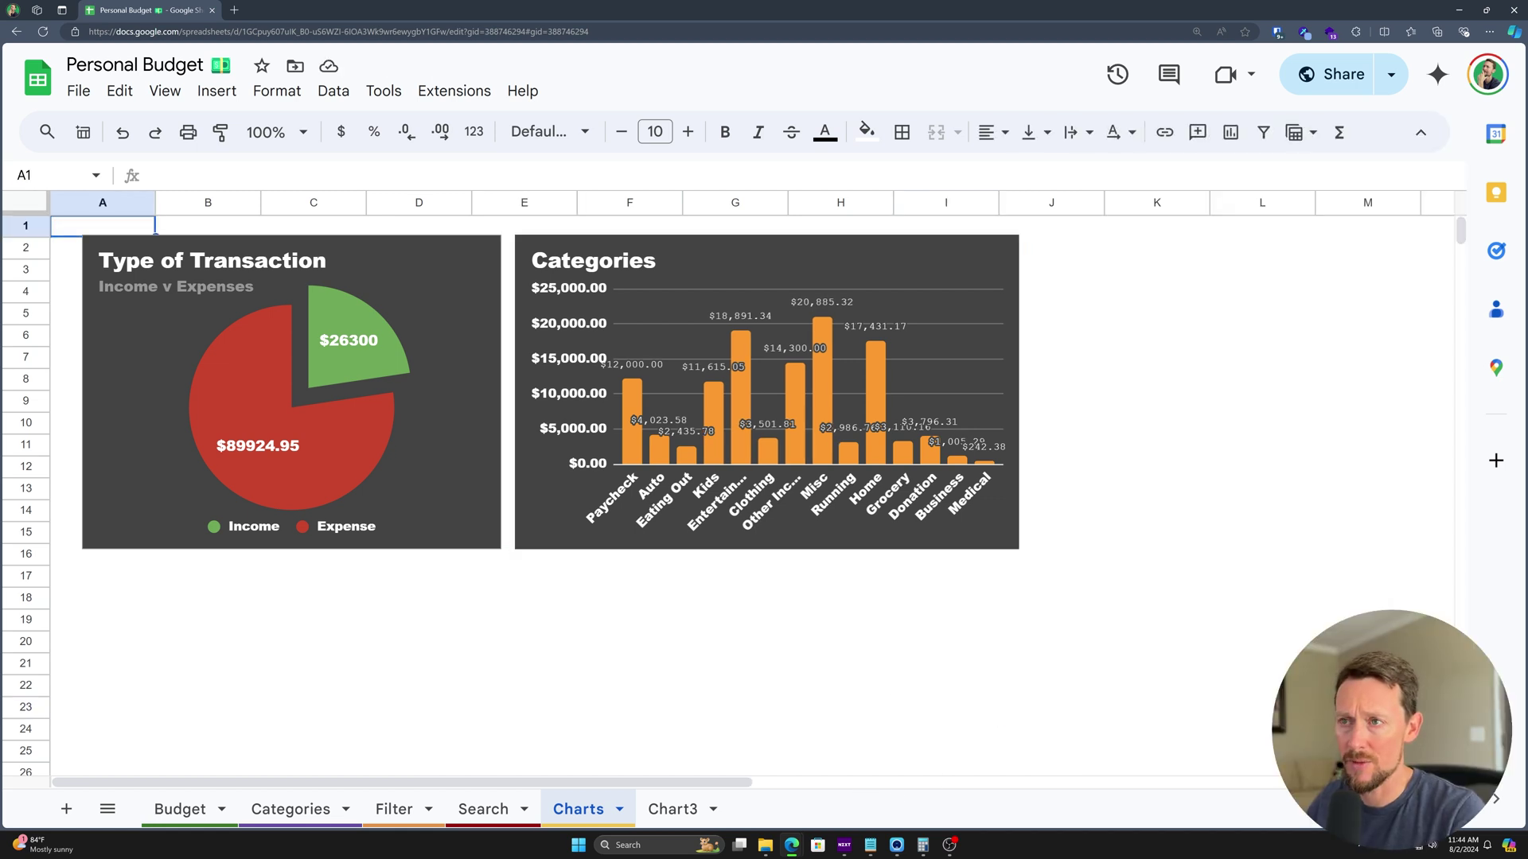
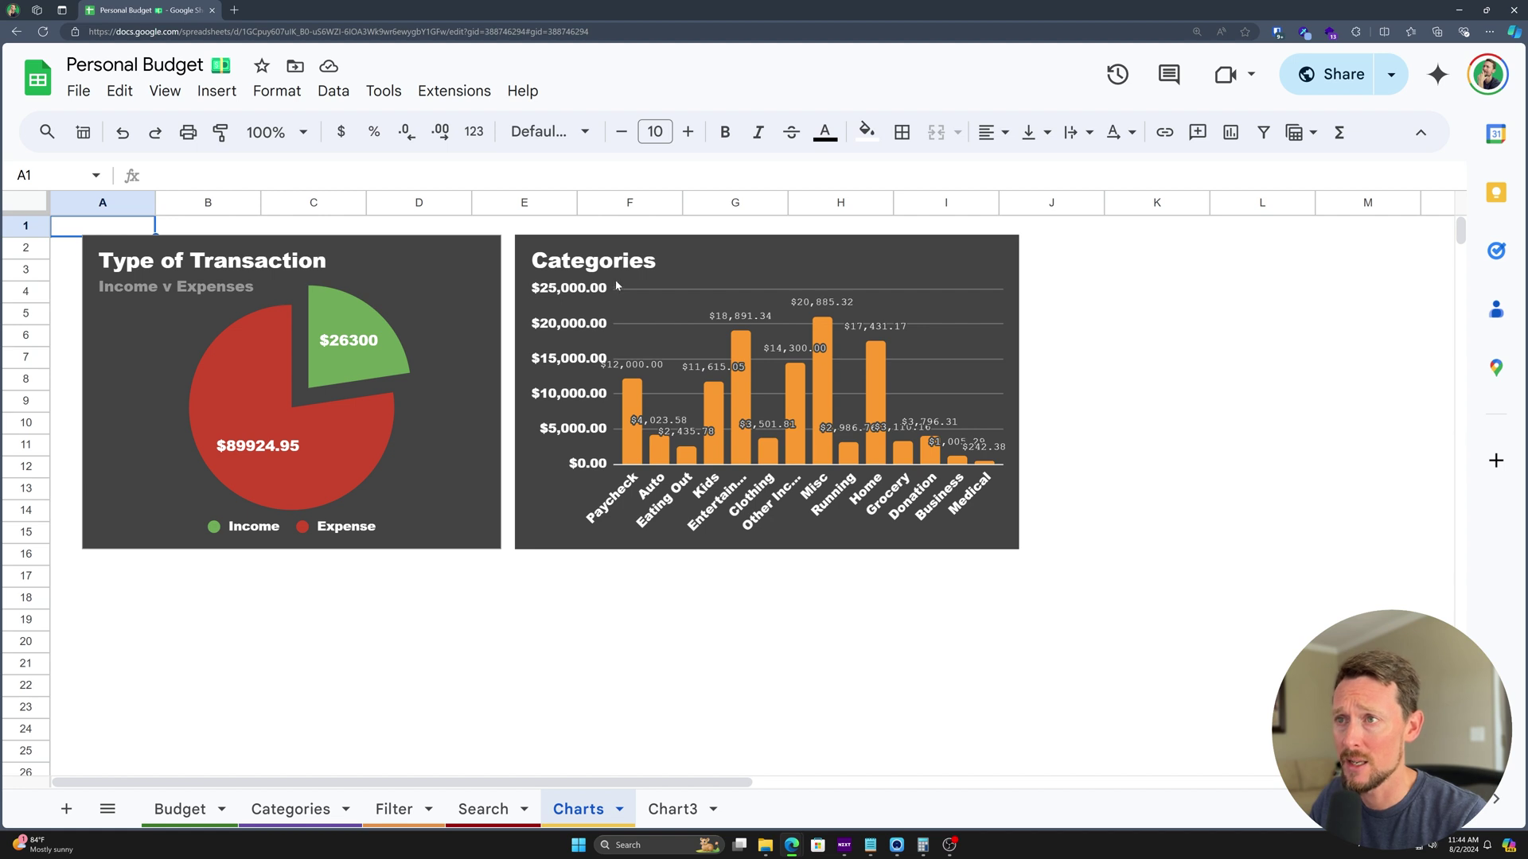
Widen the Categories chart so its far edge reaches column M
{"action": "left_click", "coordinate": [980, 350]}
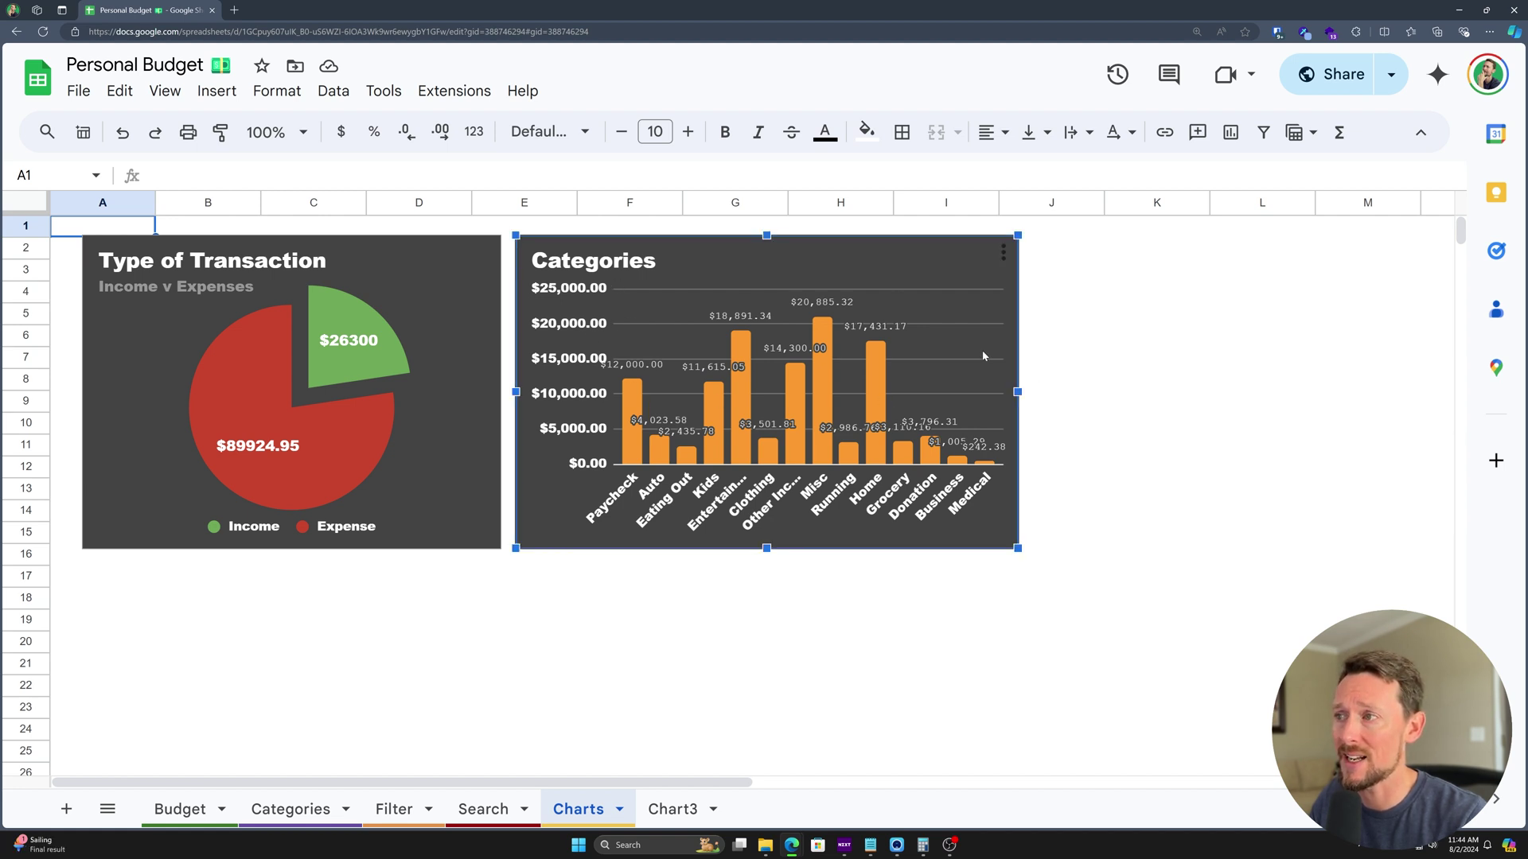
{"action": "left_click_drag", "start_coordinate": [1020, 391], "coordinate": [1413, 392]}
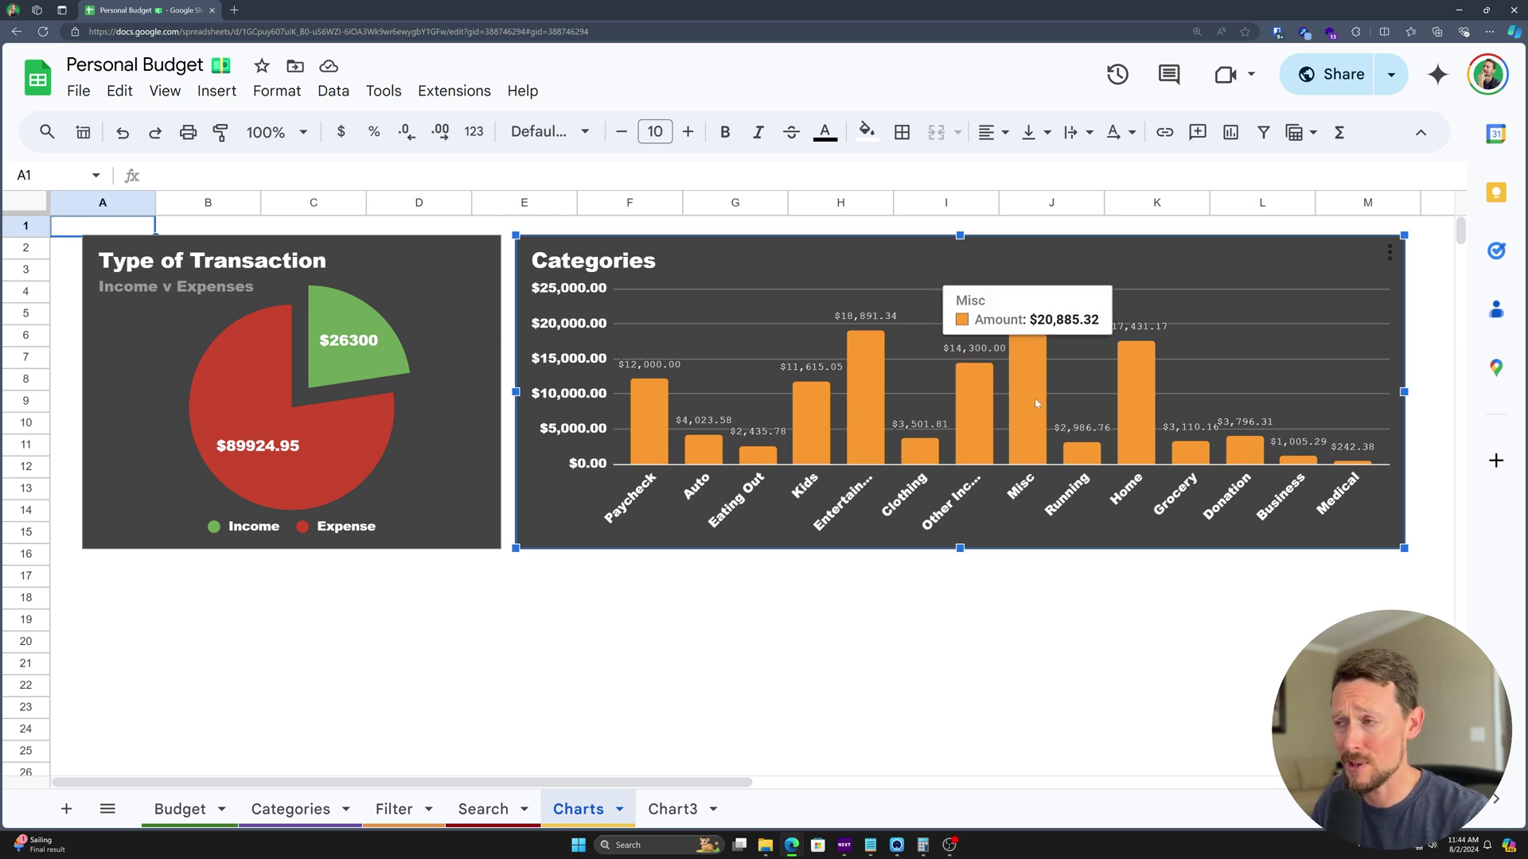
{"action": "mouse_move", "coordinate": [857, 425]}
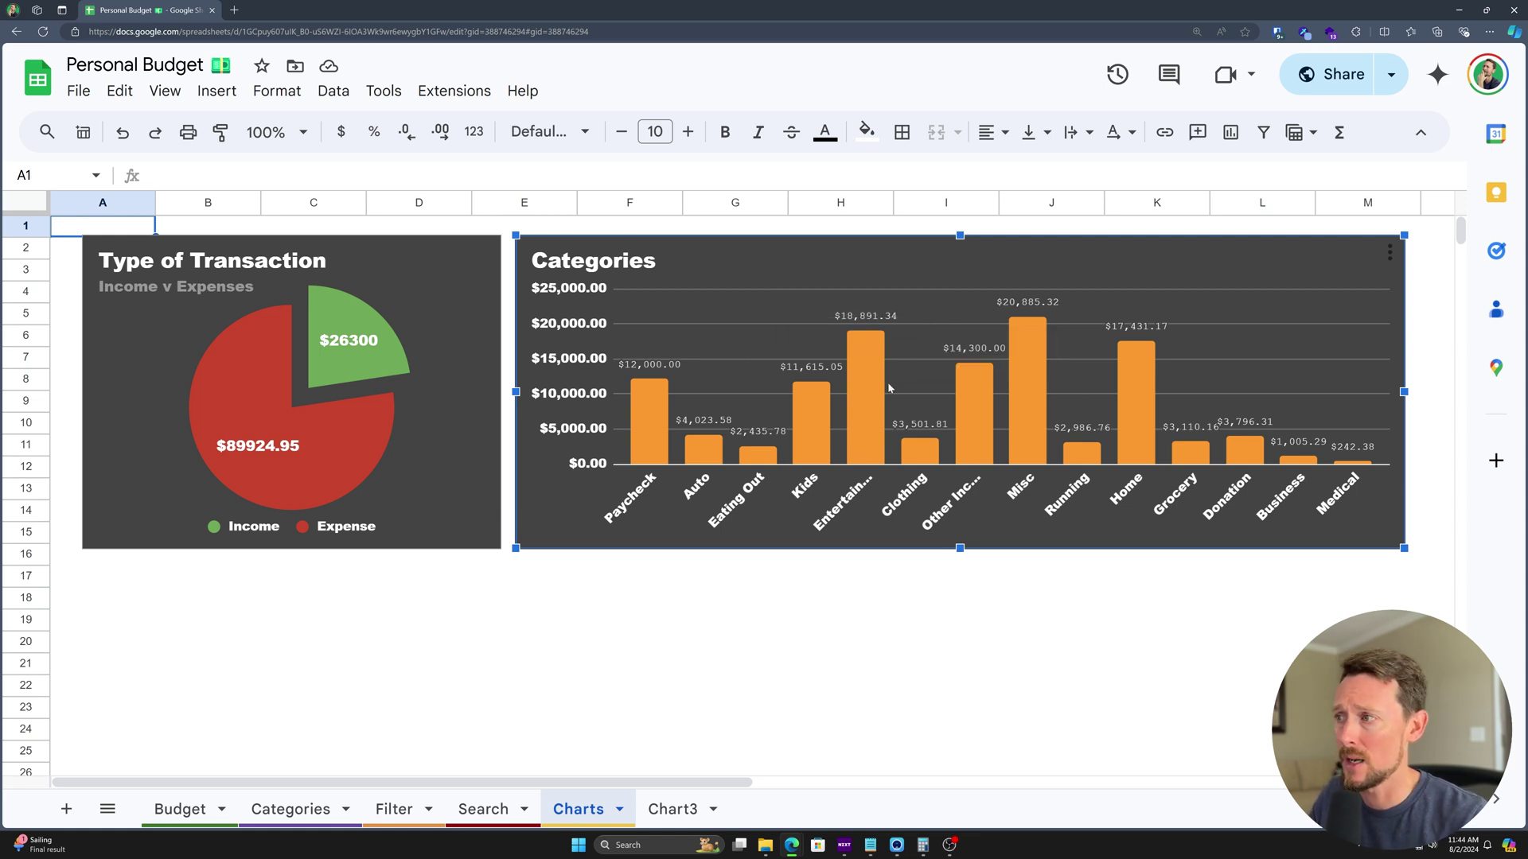
{"action": "scroll", "coordinate": [1090, 201], "scroll_direction": "right", "scroll_amount": 1}
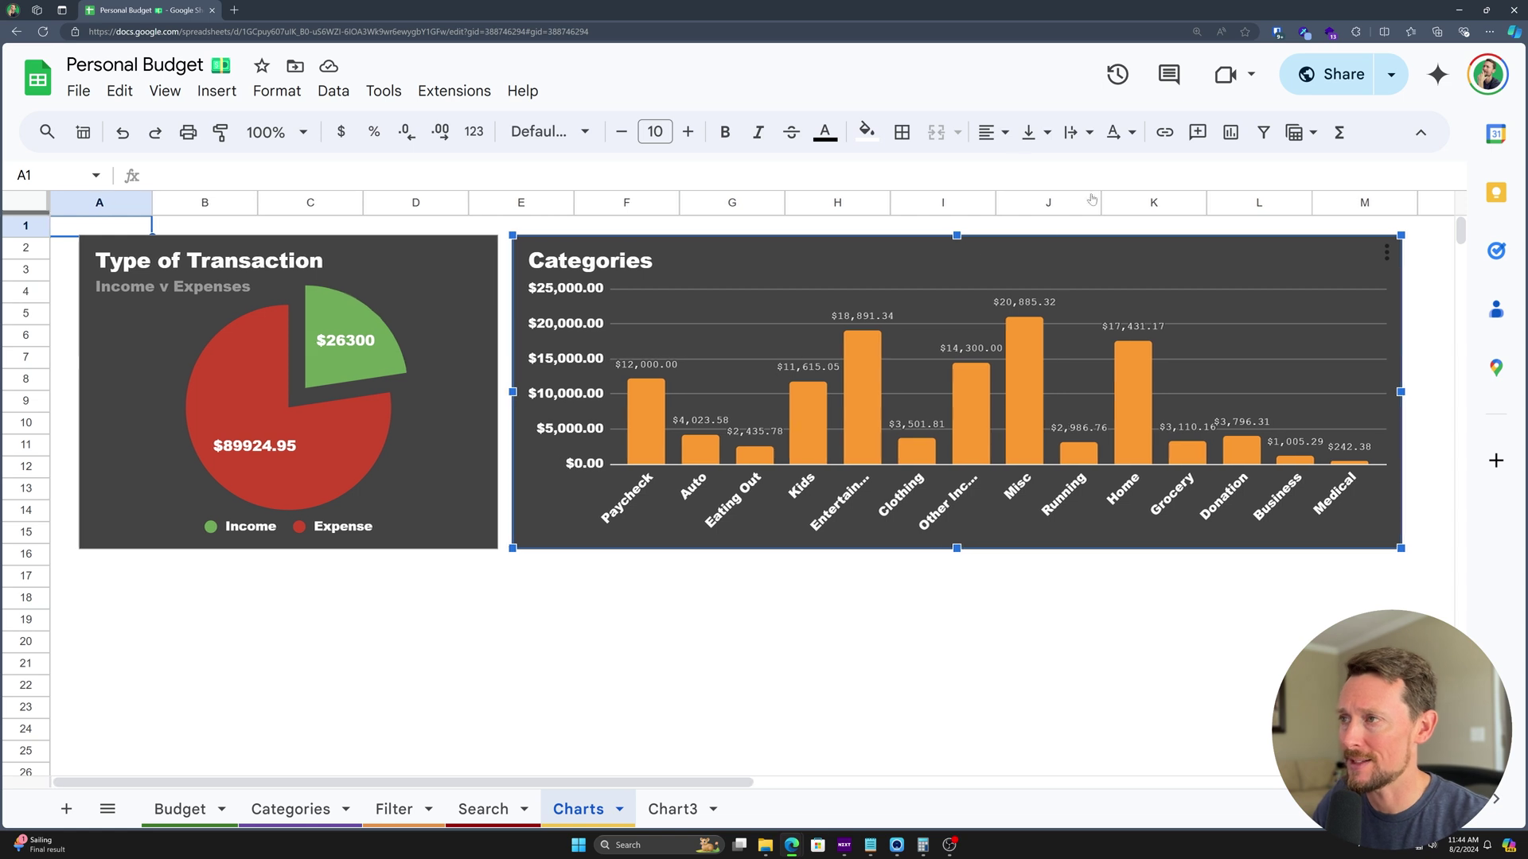
{"action": "scroll", "coordinate": [1003, 351], "scroll_direction": "down", "scroll_amount": 1}
{"action": "scroll", "coordinate": [1003, 352], "scroll_direction": "up", "scroll_amount": 1}
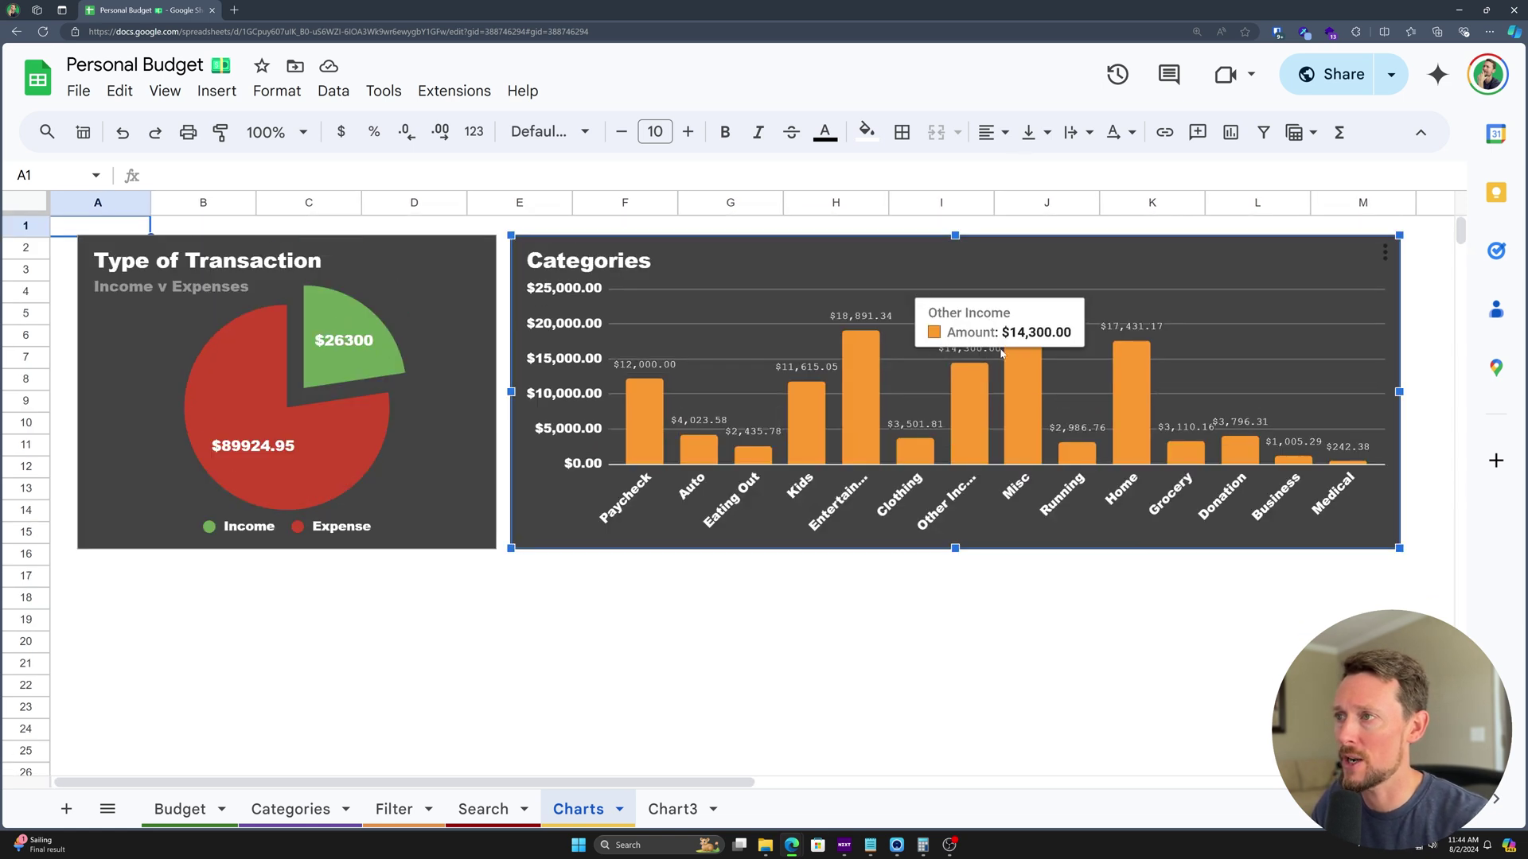
{"action": "left_click", "coordinate": [952, 617]}
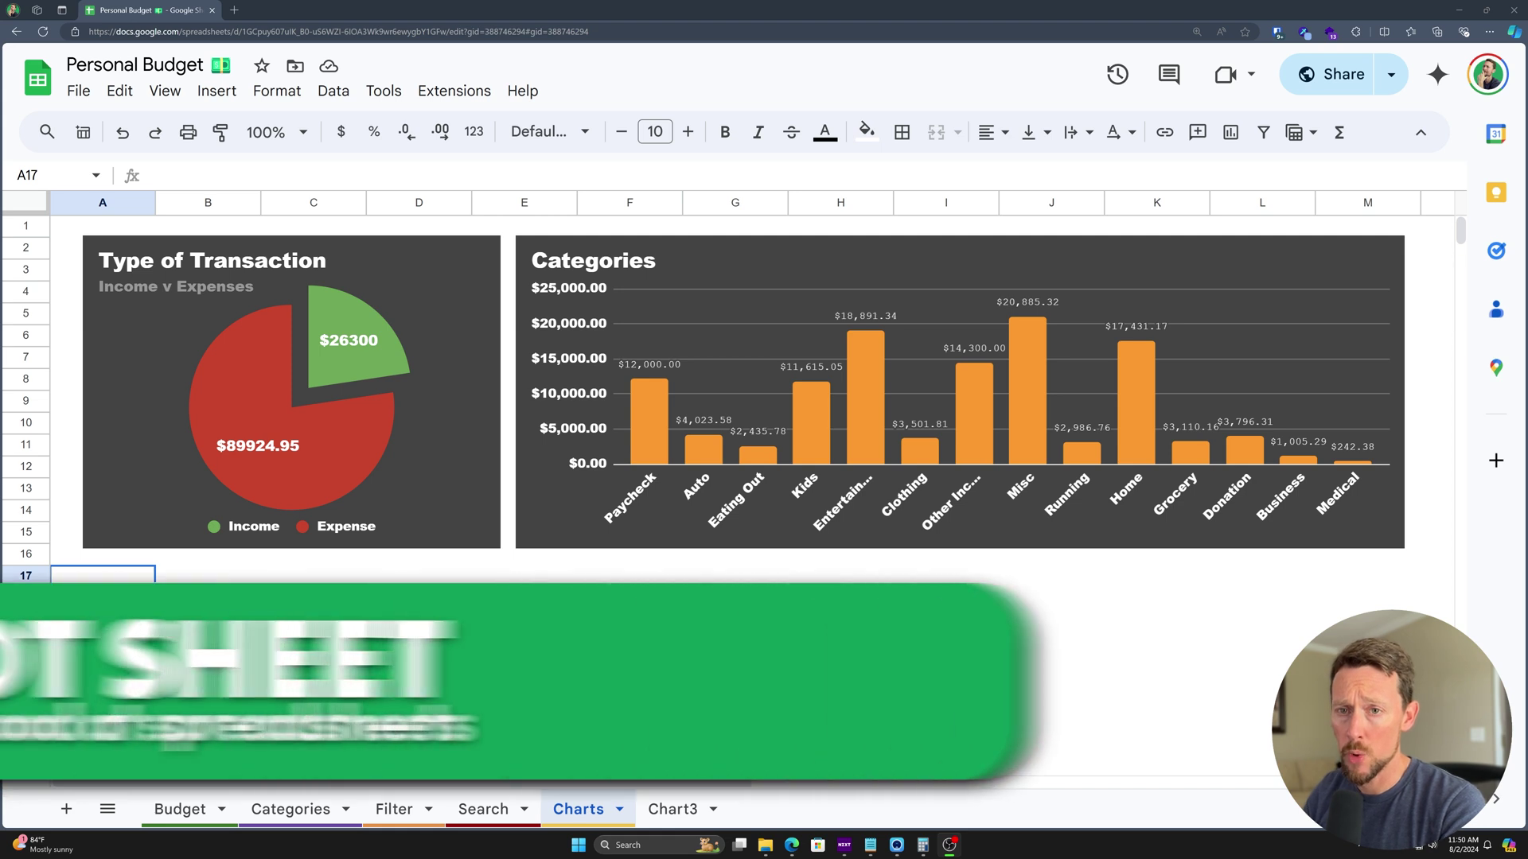
Insert a new chart from cell B17 on the Charts sheet and make it a smooth line chart
{"action": "left_click", "coordinate": [183, 567]}
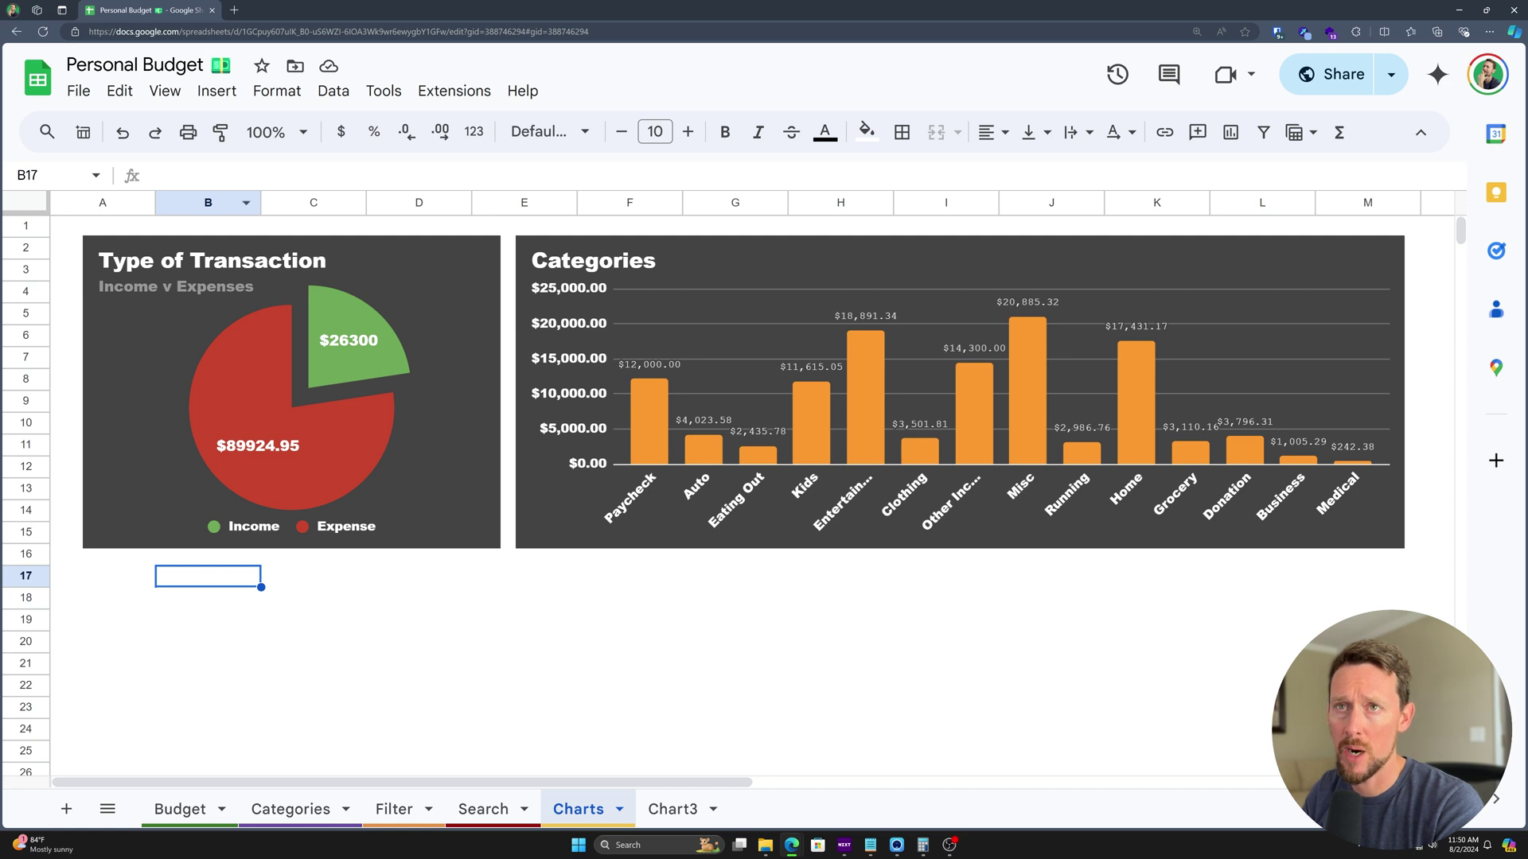
{"action": "left_click", "coordinate": [215, 89]}
{"action": "left_click", "coordinate": [253, 331]}
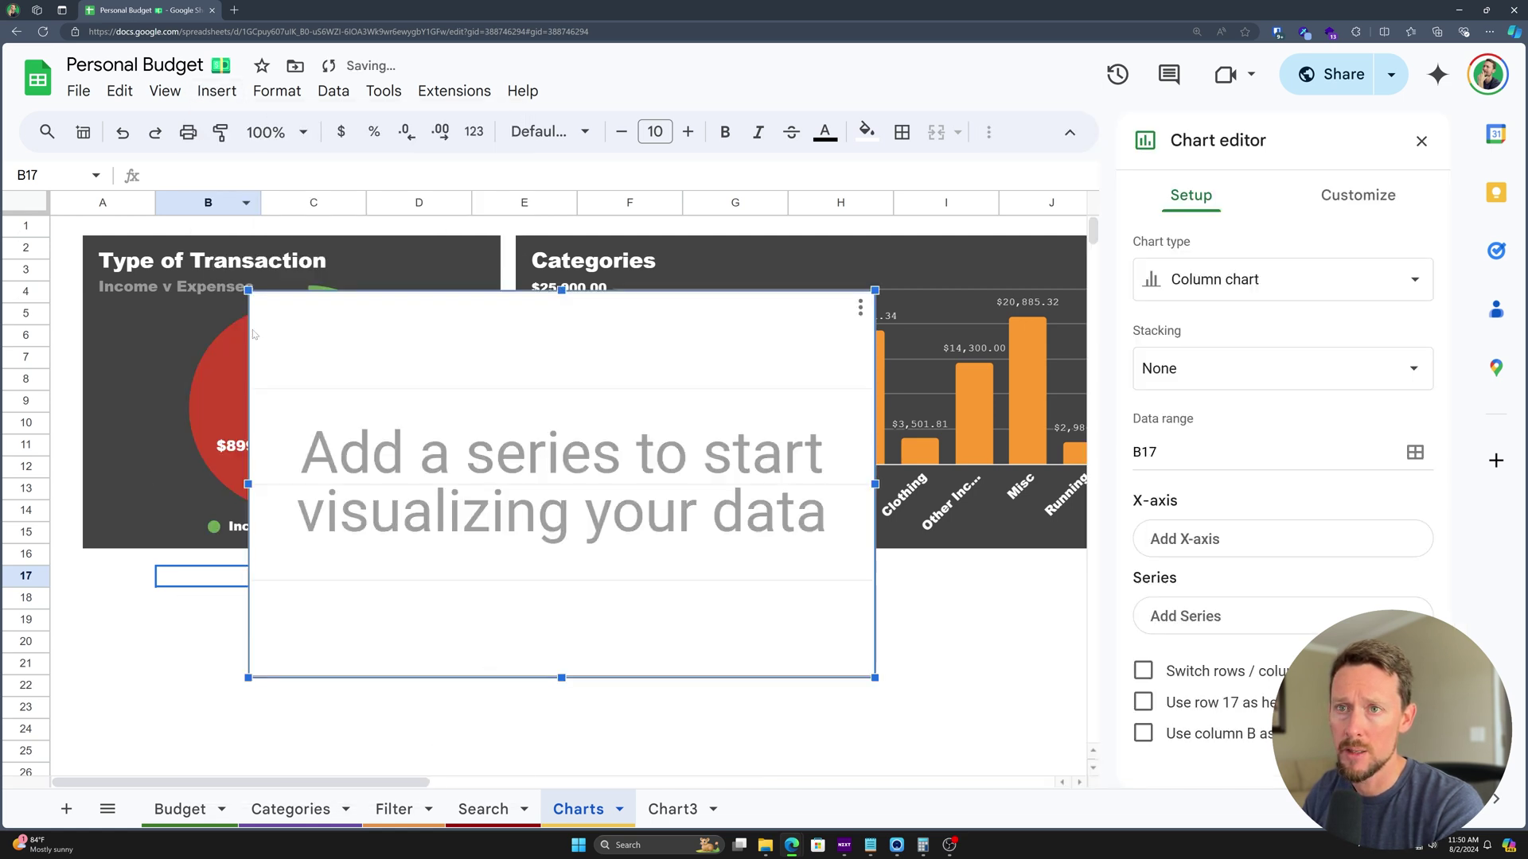
{"action": "left_click", "coordinate": [1261, 279]}
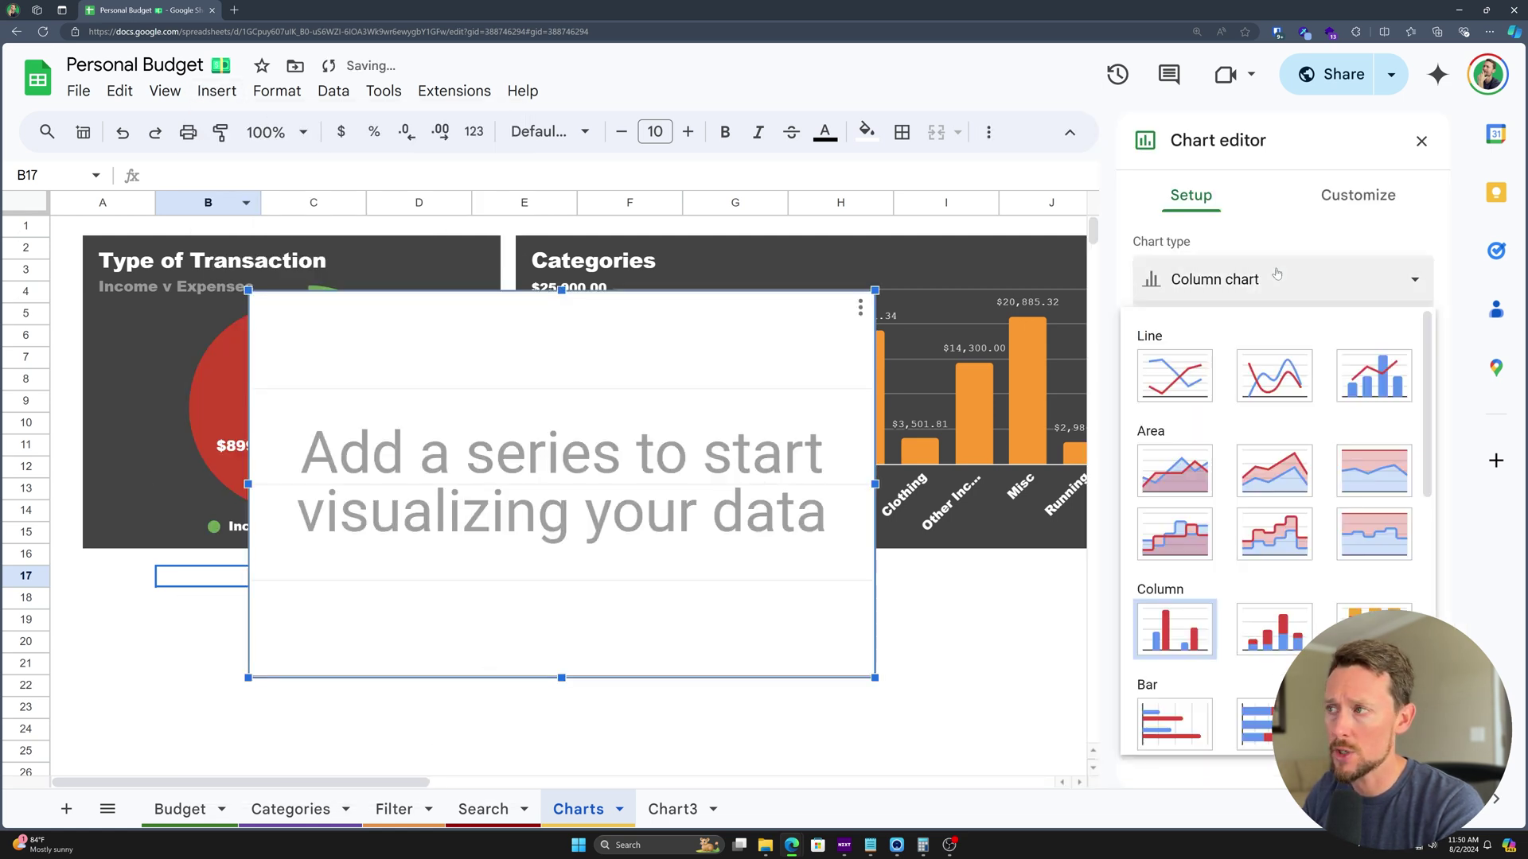
{"action": "left_click", "coordinate": [1254, 388]}
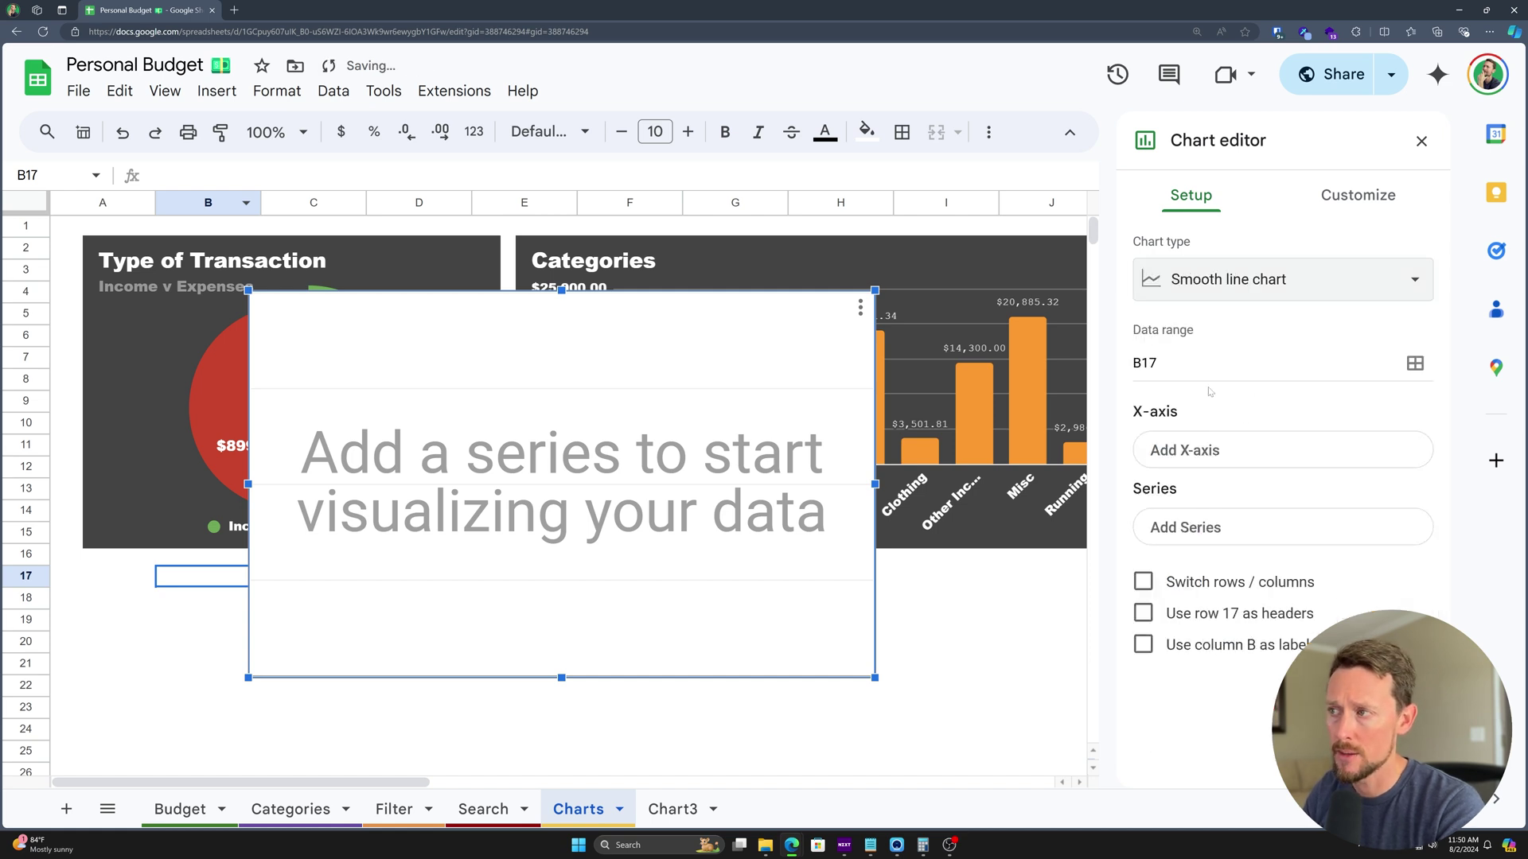
Set the line chart's data range to Budget!A1:G101, covering the whole Budget table
{"action": "left_click", "coordinate": [1414, 362]}
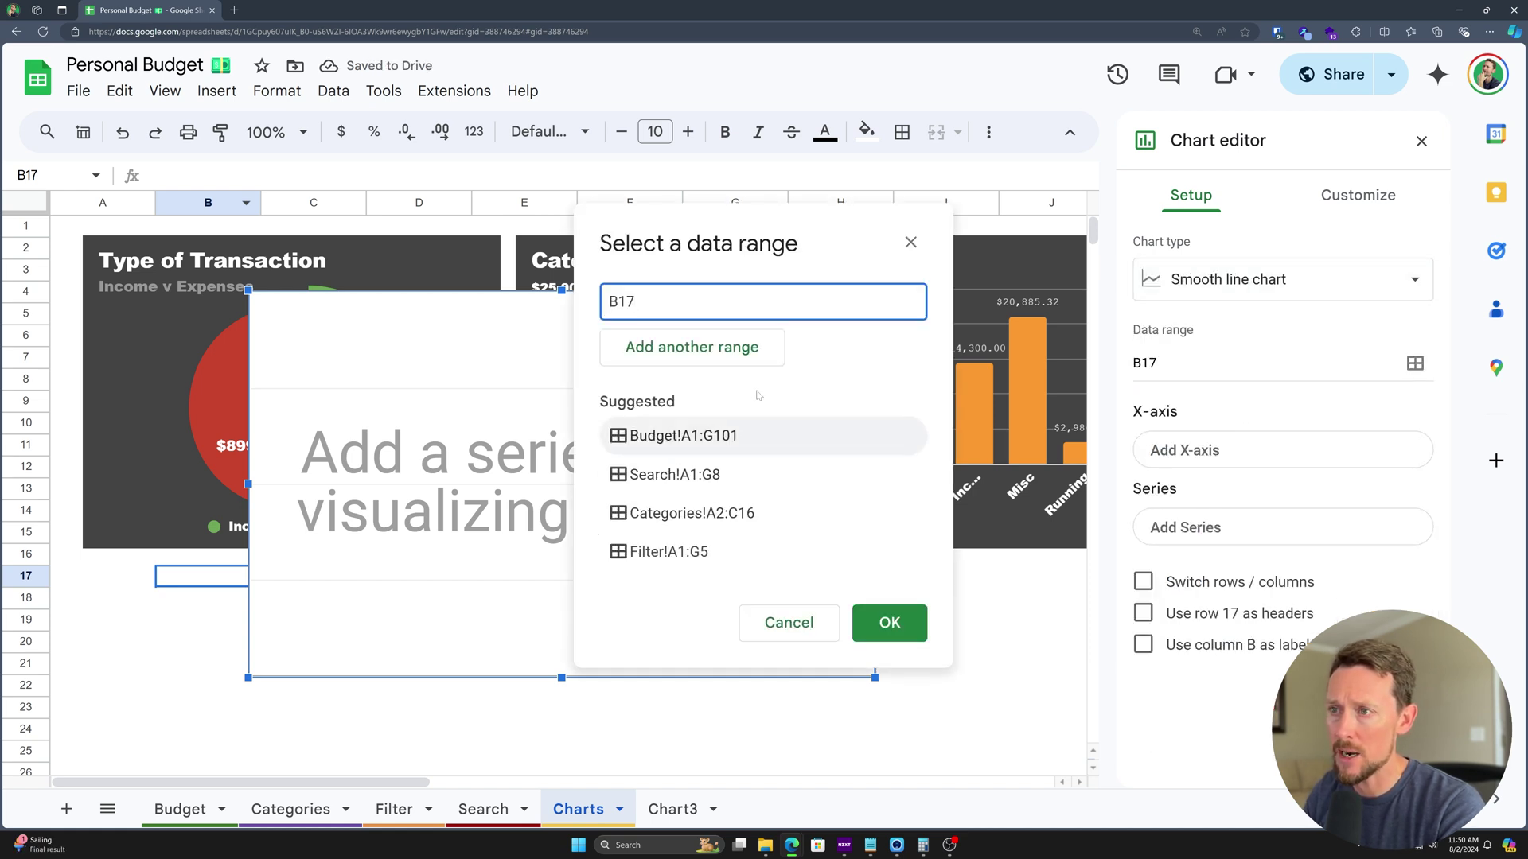
{"action": "left_click_drag", "start_coordinate": [719, 223], "coordinate": [579, 163]}
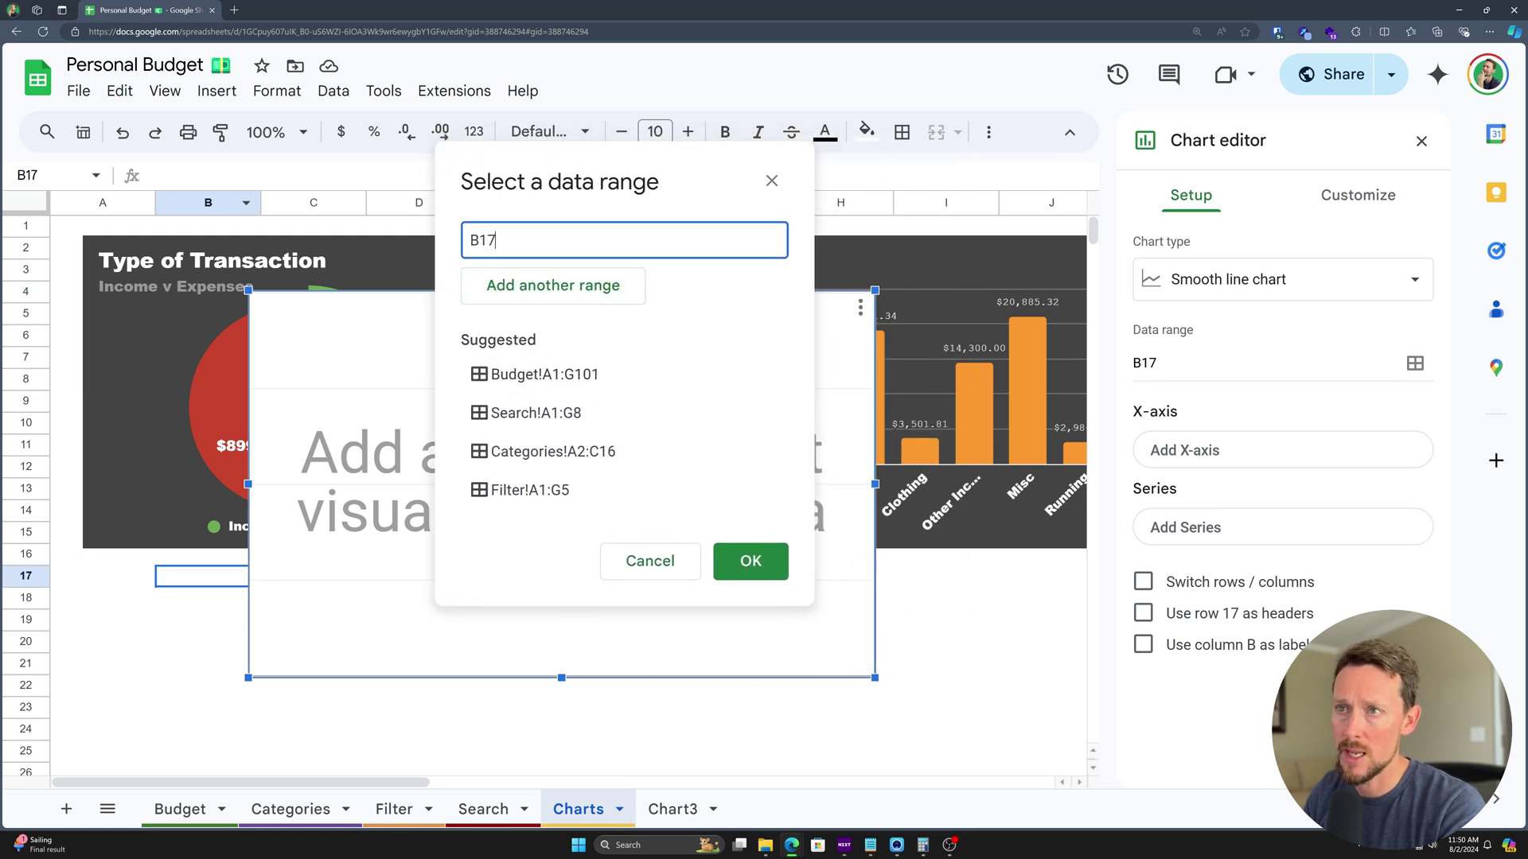
{"action": "left_click", "coordinate": [178, 809]}
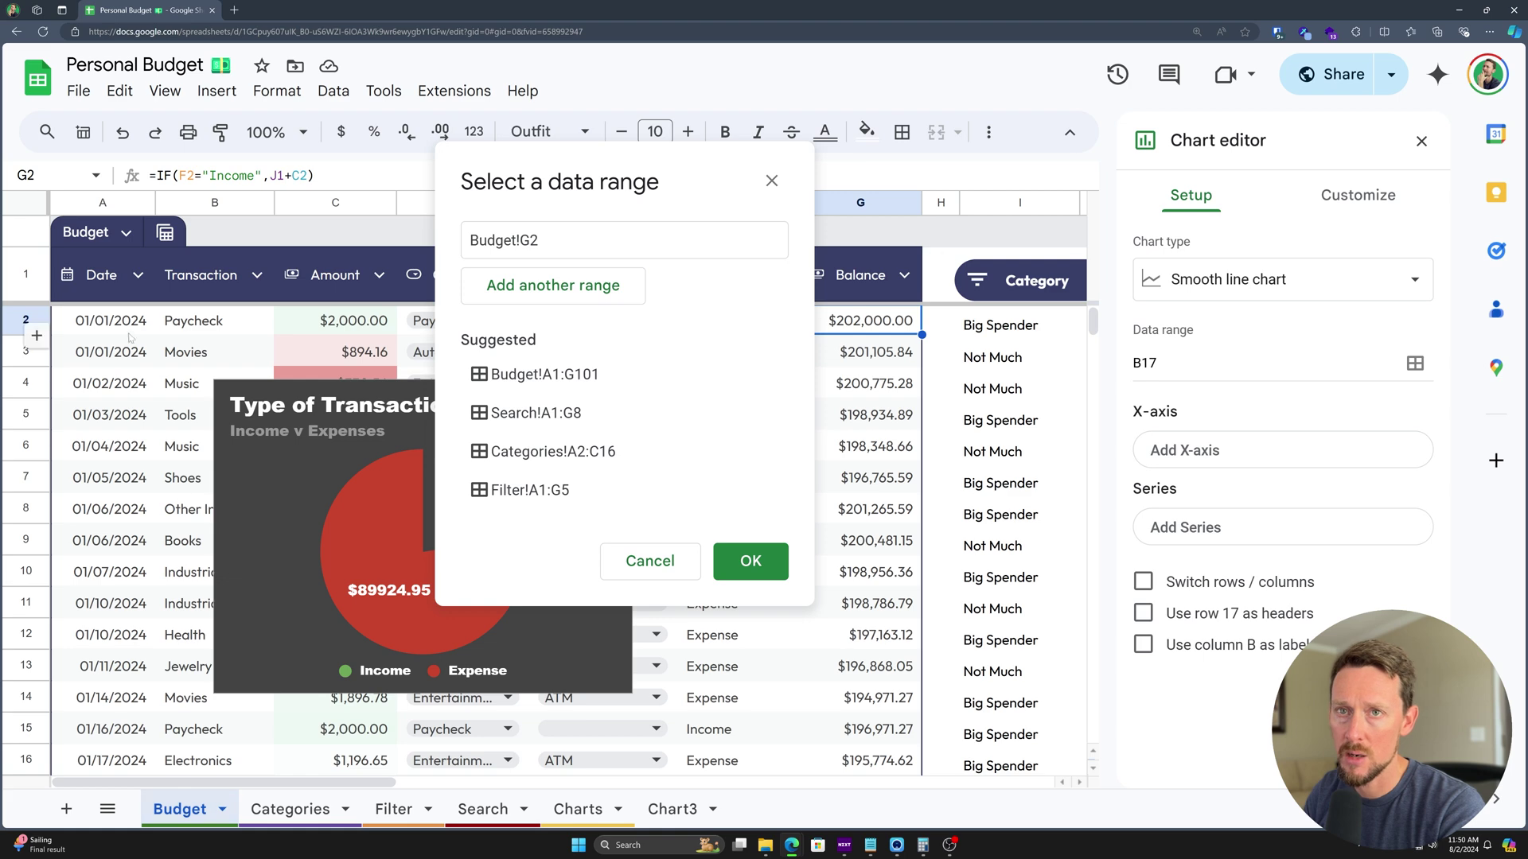
{"action": "left_click_drag", "start_coordinate": [95, 255], "coordinate": [859, 812]}
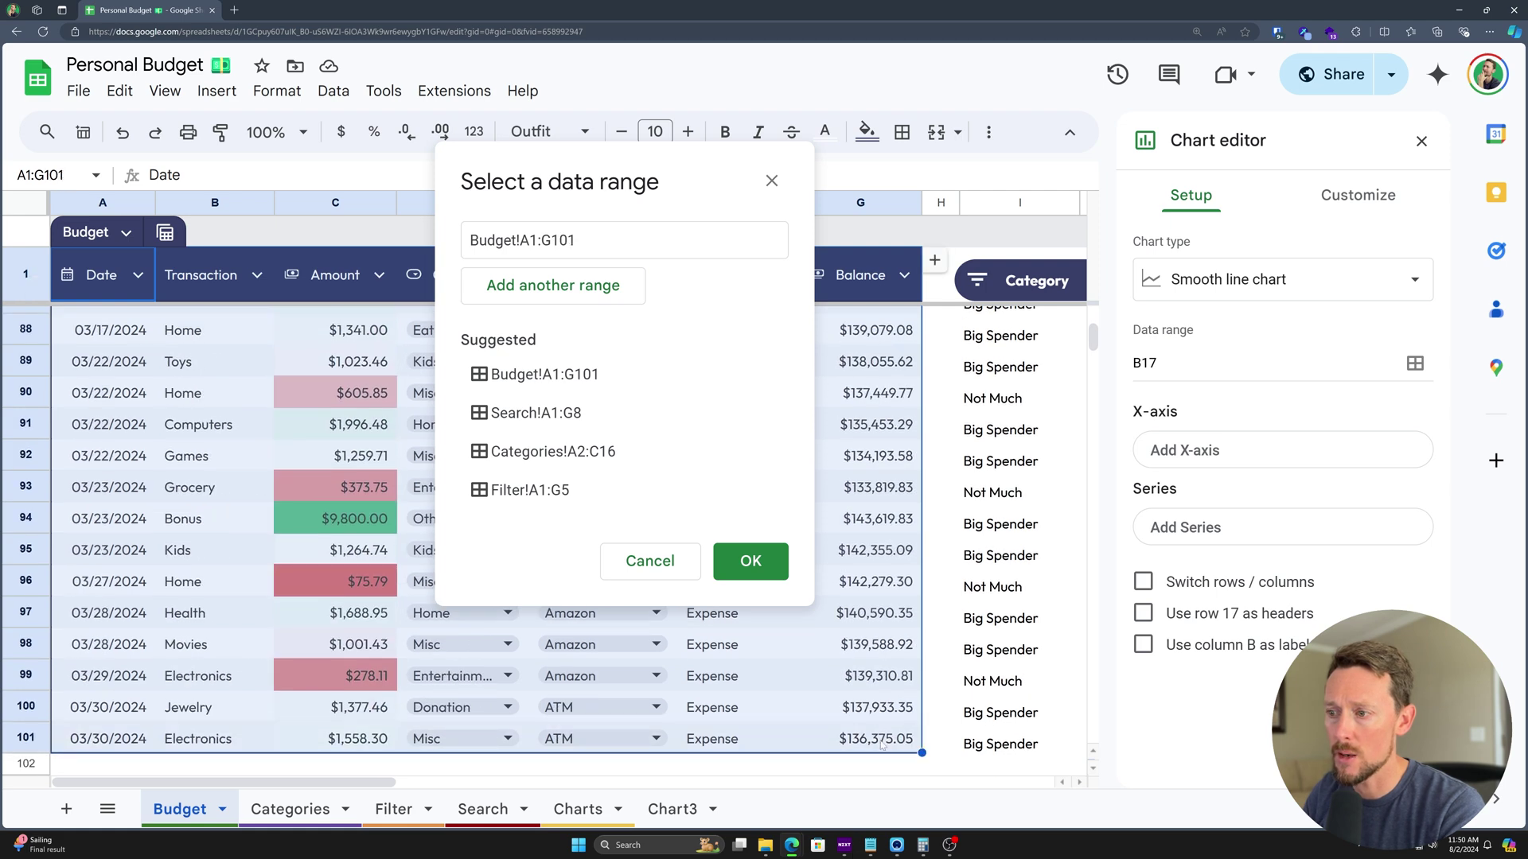
{"action": "left_click", "coordinate": [733, 546]}
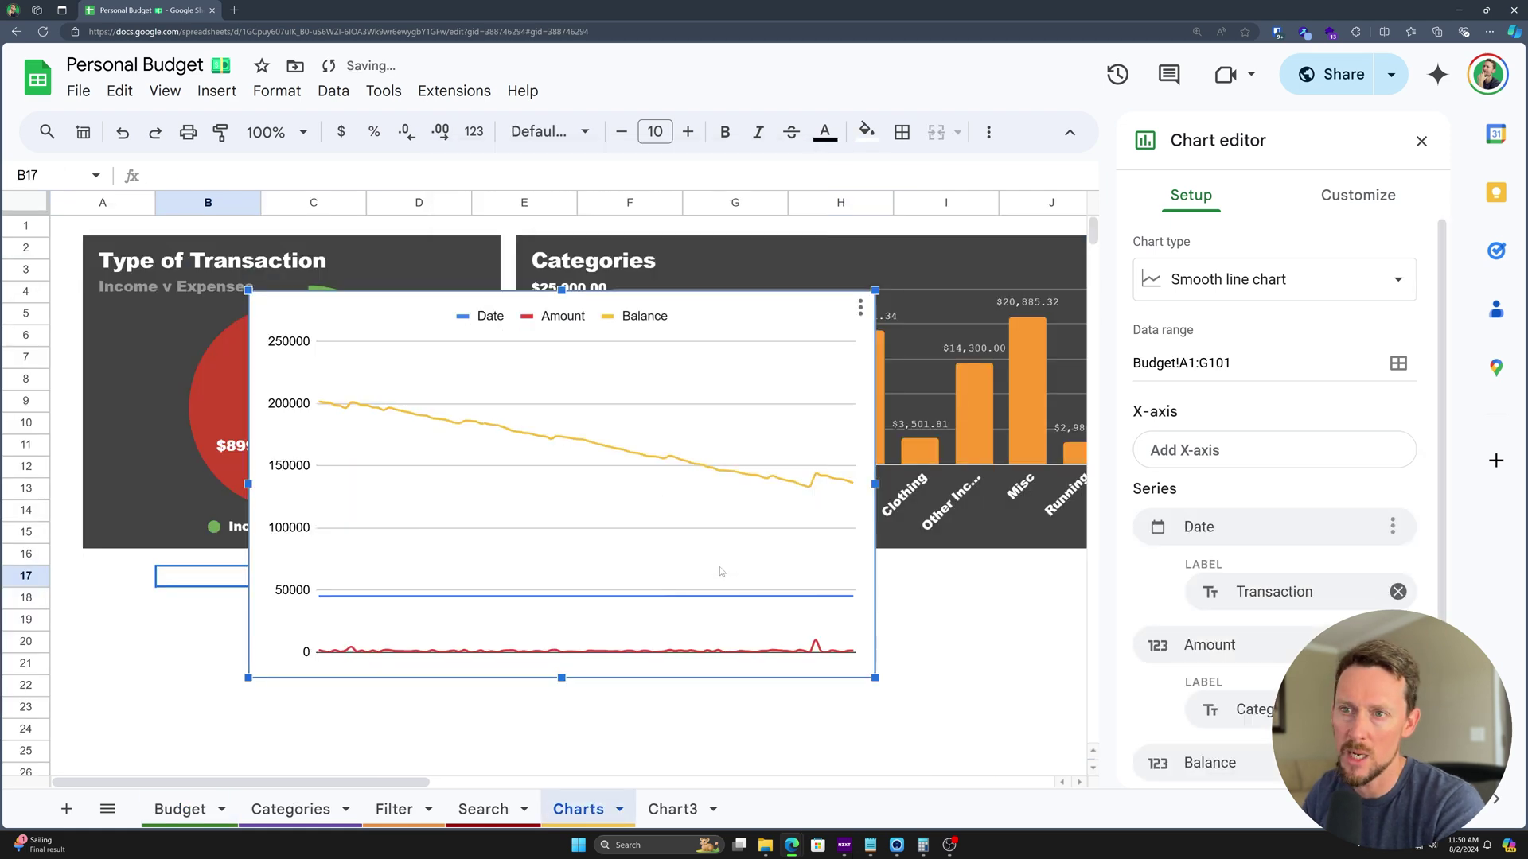
Move the line chart below the pie chart, starting at row 17 and aligned with the pie chart's left edge
{"action": "left_click_drag", "start_coordinate": [770, 305], "coordinate": [601, 584]}
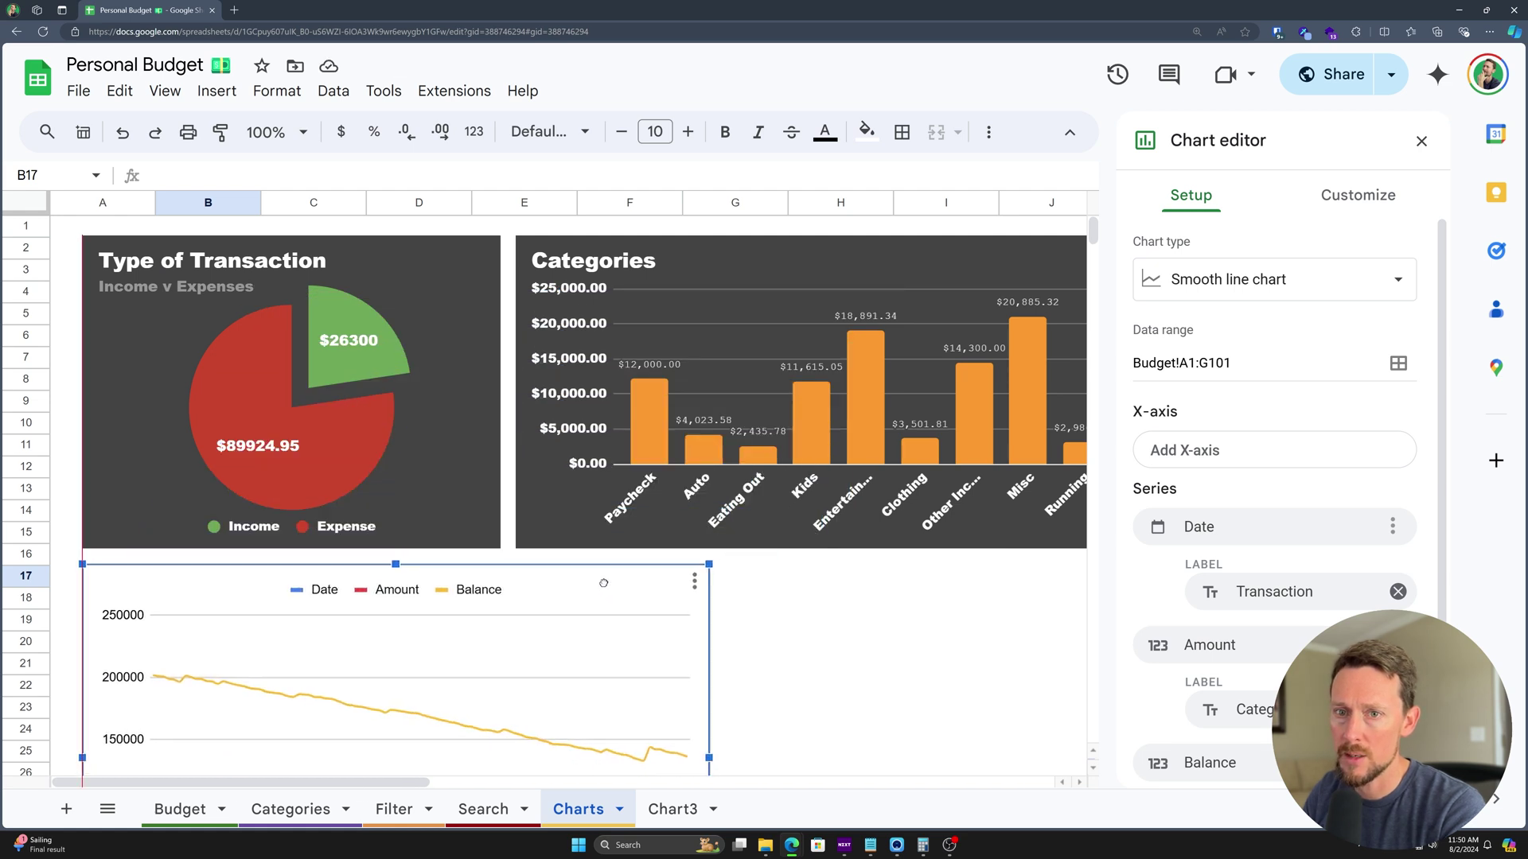
{"action": "scroll", "coordinate": [613, 549], "scroll_direction": "down", "scroll_amount": 5}
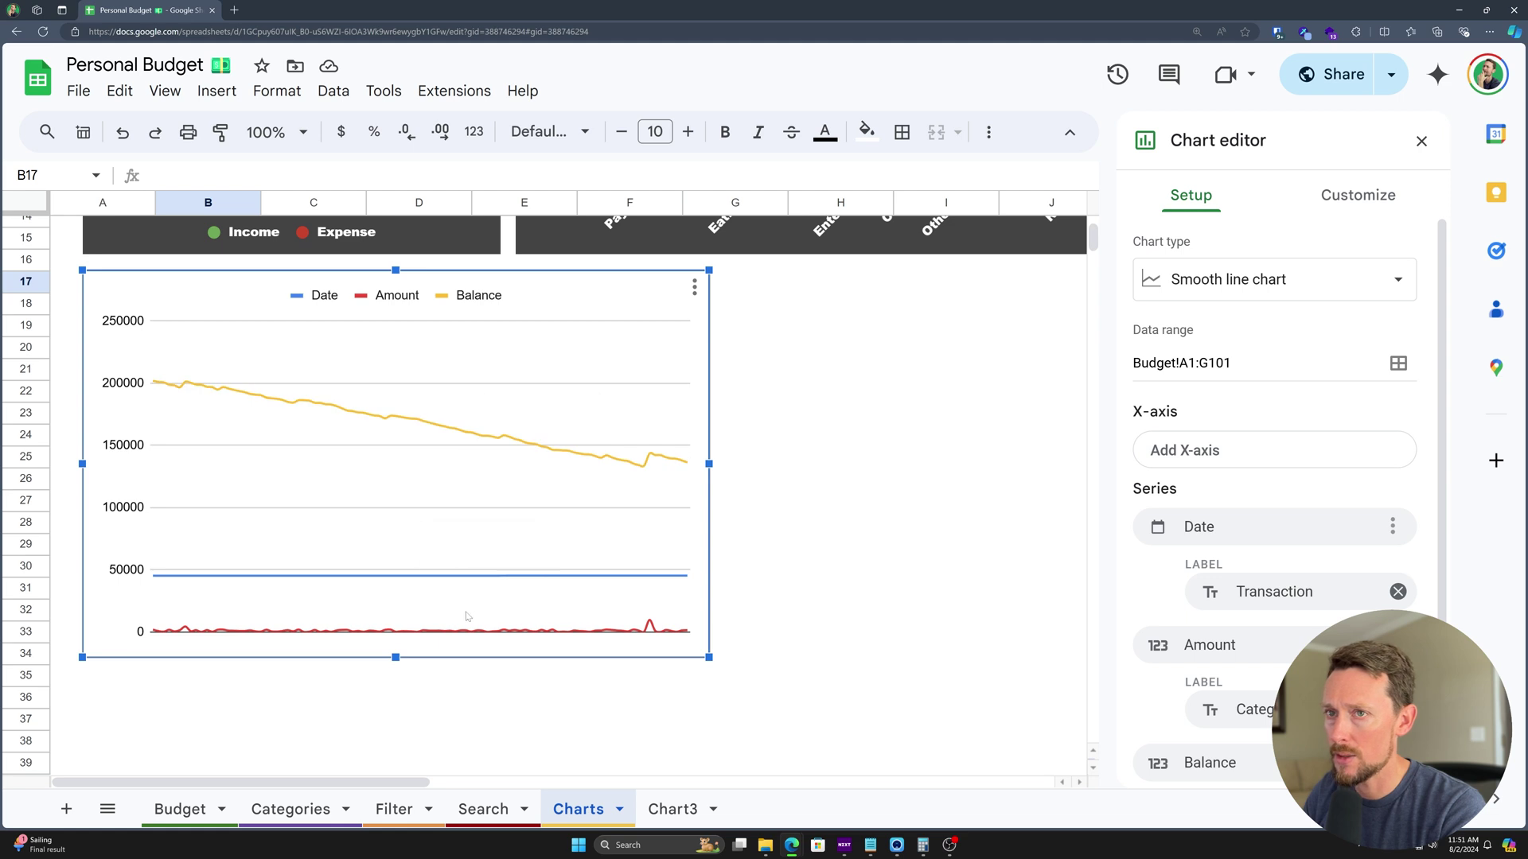
Remove all the series from the smooth line chart
{"action": "scroll", "coordinate": [468, 614], "scroll_direction": "down", "scroll_amount": 1}
{"action": "scroll", "coordinate": [1339, 555], "scroll_direction": "down", "scroll_amount": 1}
{"action": "left_click", "coordinate": [1391, 465]}
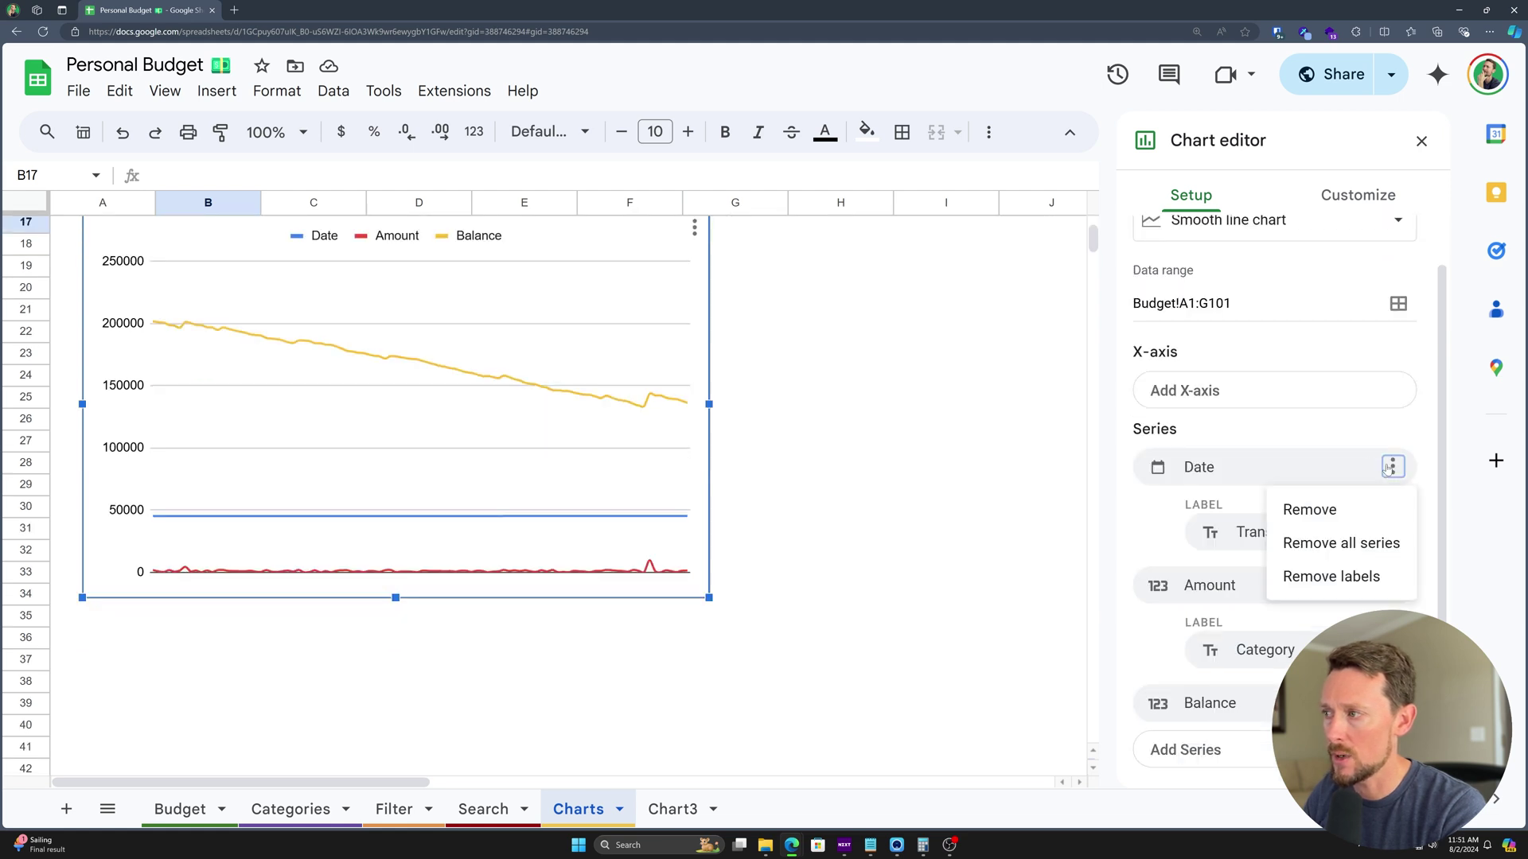
{"action": "left_click", "coordinate": [1352, 542]}
Set the line chart's X-axis to Date and add Balance as its series
{"action": "left_click", "coordinate": [1301, 435]}
{"action": "left_click", "coordinate": [1223, 454]}
{"action": "left_click", "coordinate": [1174, 459]}
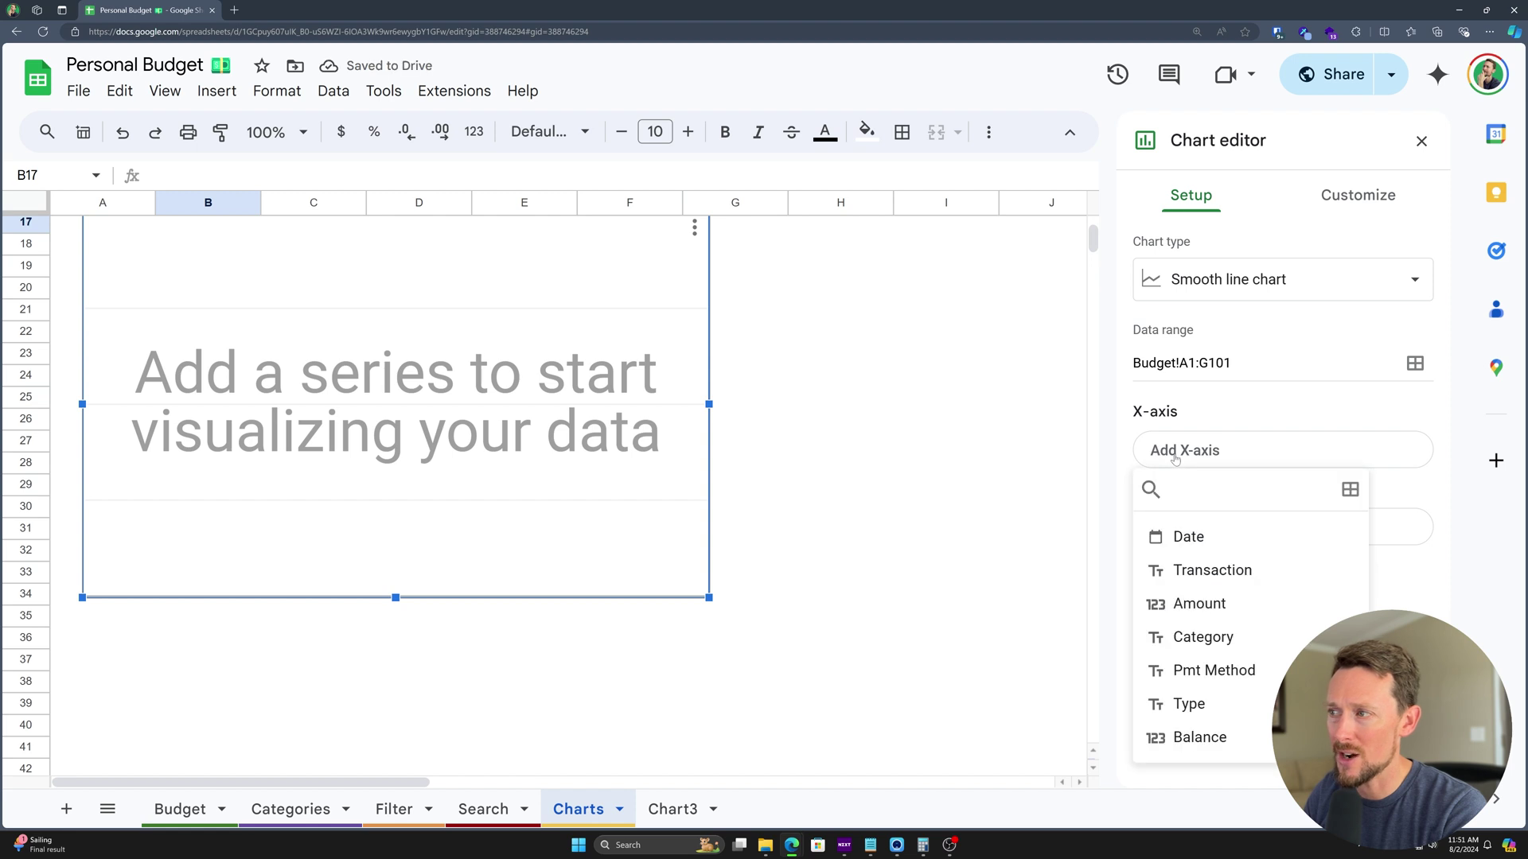
{"action": "left_click", "coordinate": [1170, 538]}
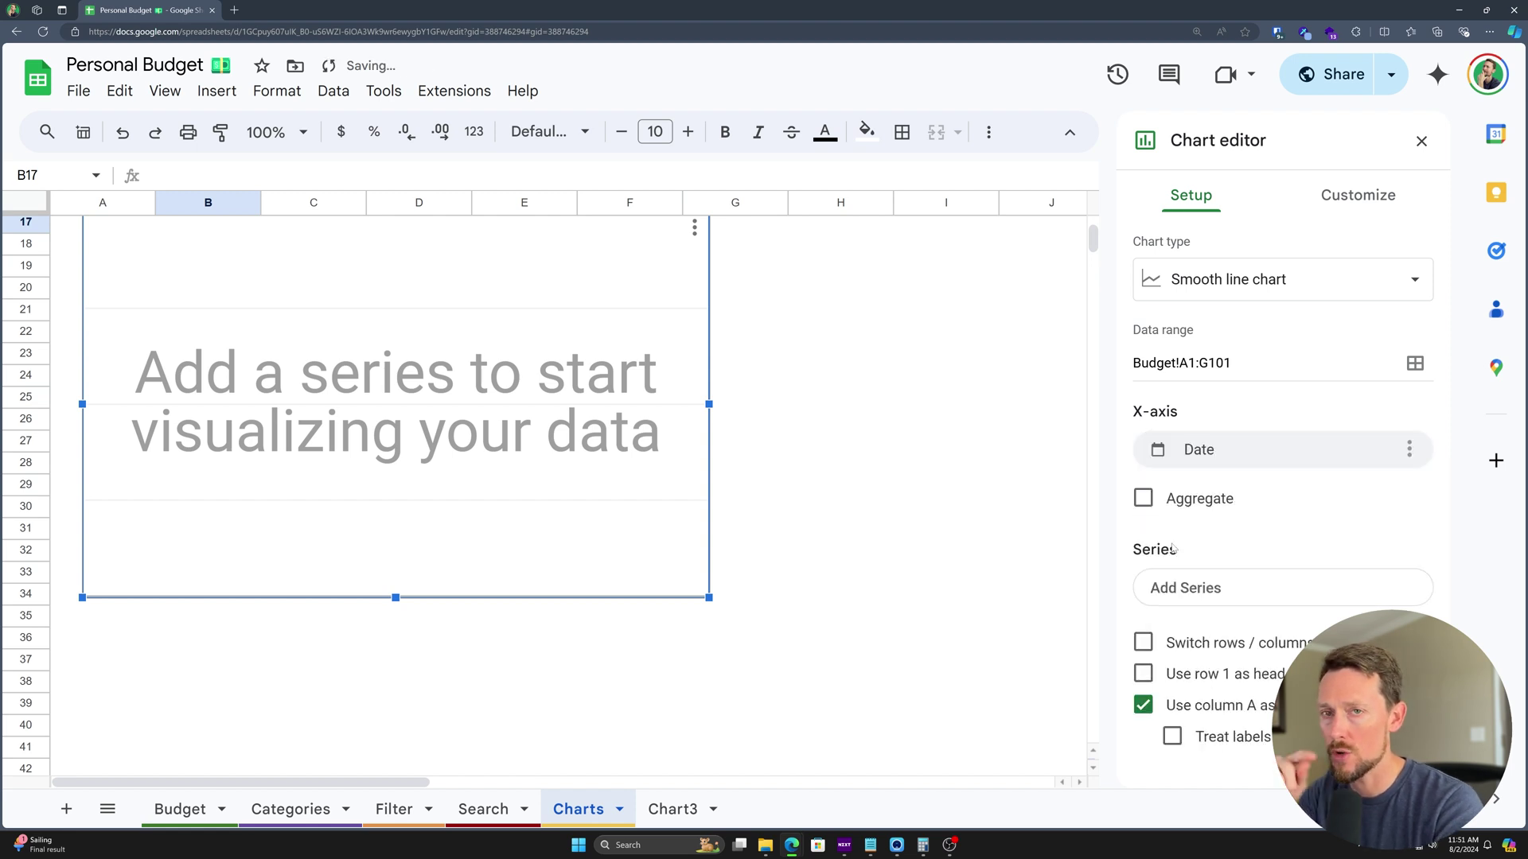
{"action": "left_click", "coordinate": [1185, 588]}
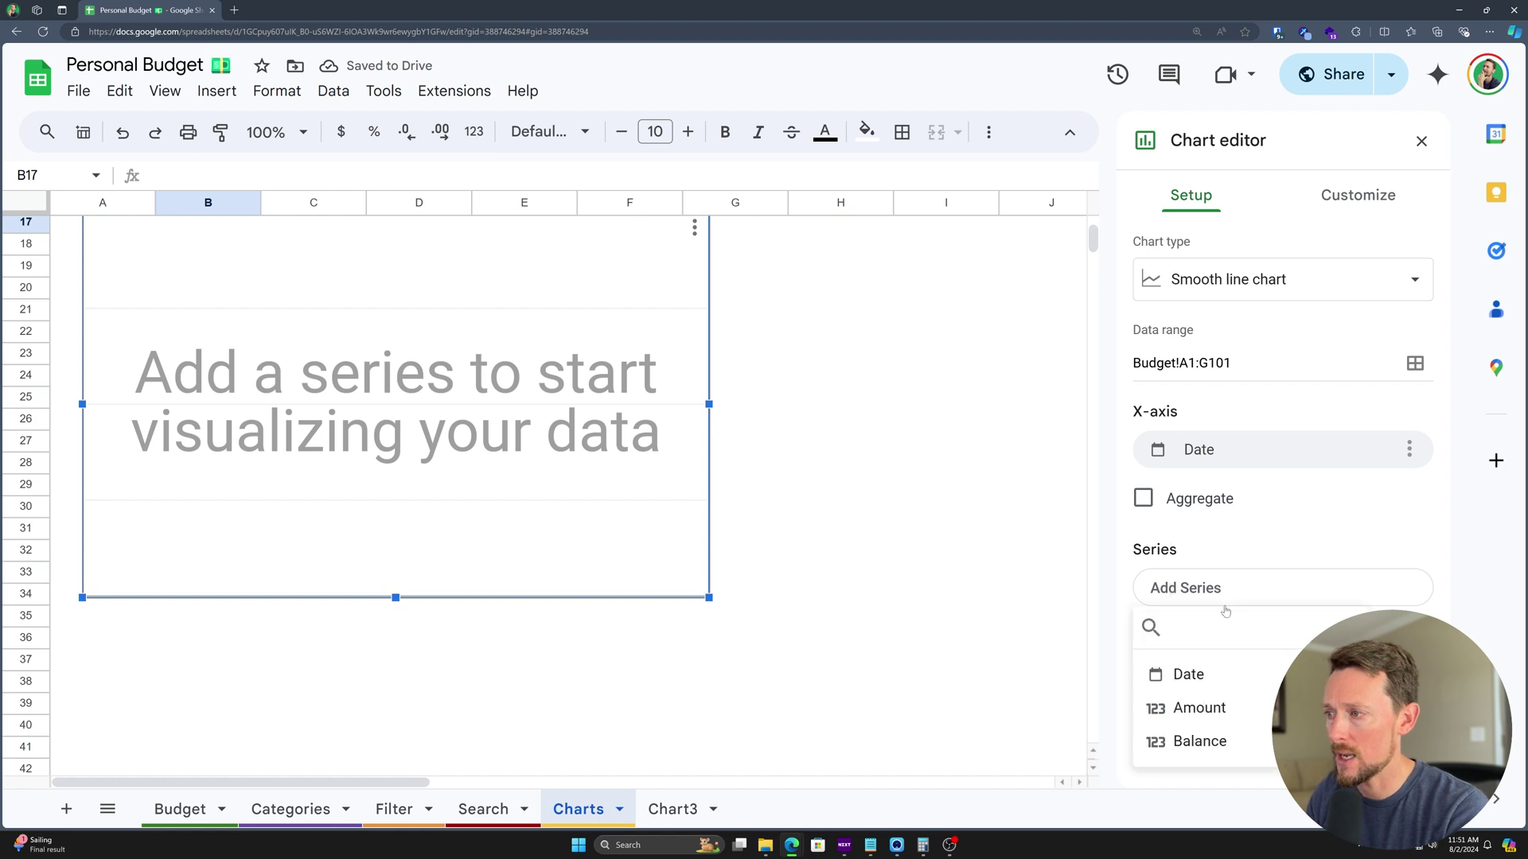
{"action": "left_click", "coordinate": [1206, 743]}
{"action": "mouse_move", "coordinate": [491, 359]}
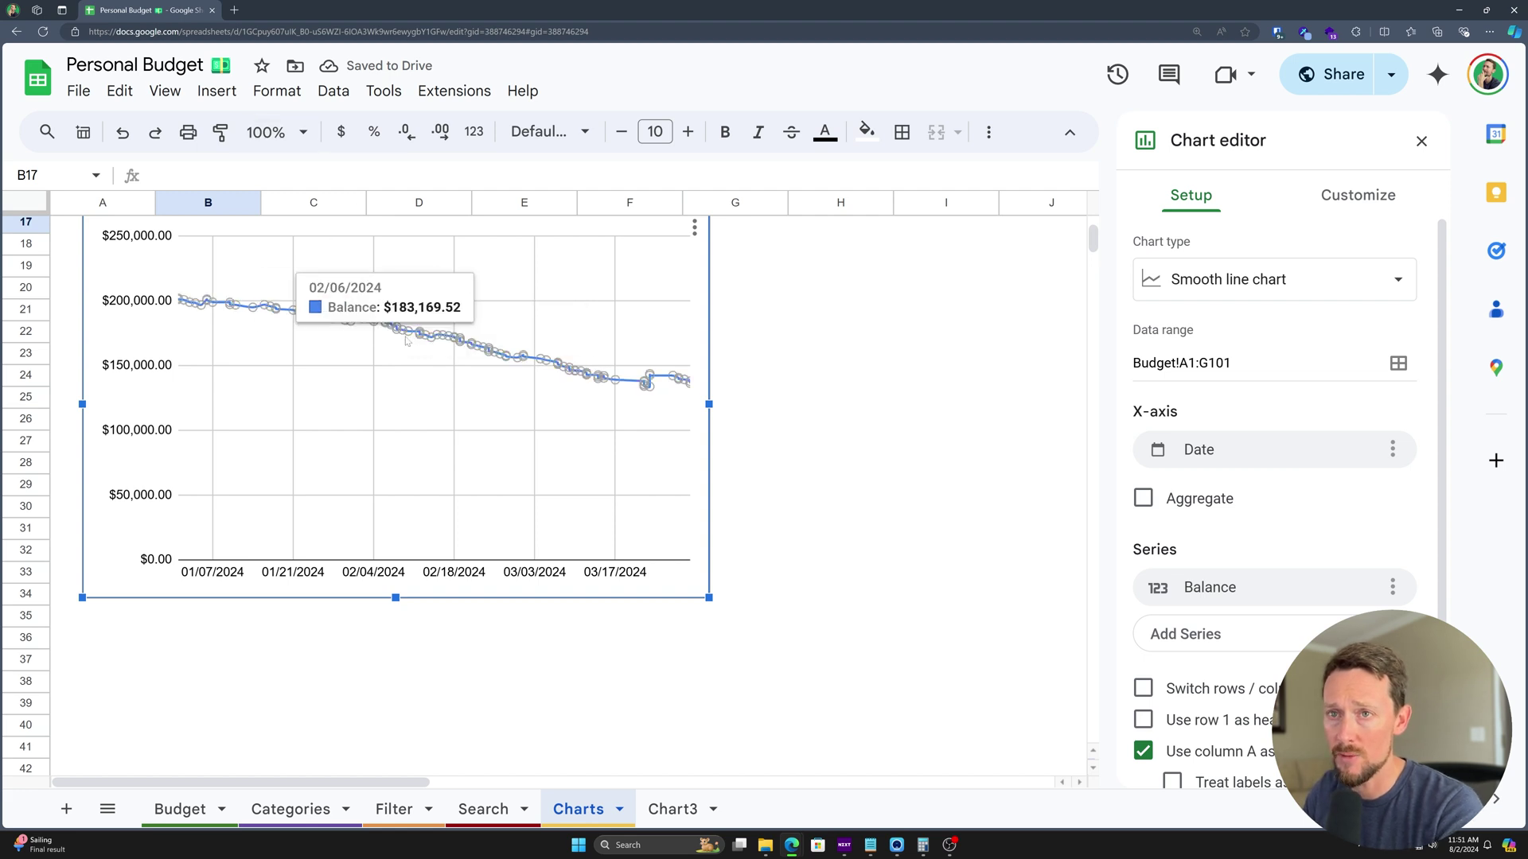
Widen the balance line chart so its far edge reaches column J
{"action": "scroll", "coordinate": [663, 452], "scroll_direction": "up", "scroll_amount": 1}
{"action": "left_click_drag", "start_coordinate": [711, 465], "coordinate": [1072, 469]}
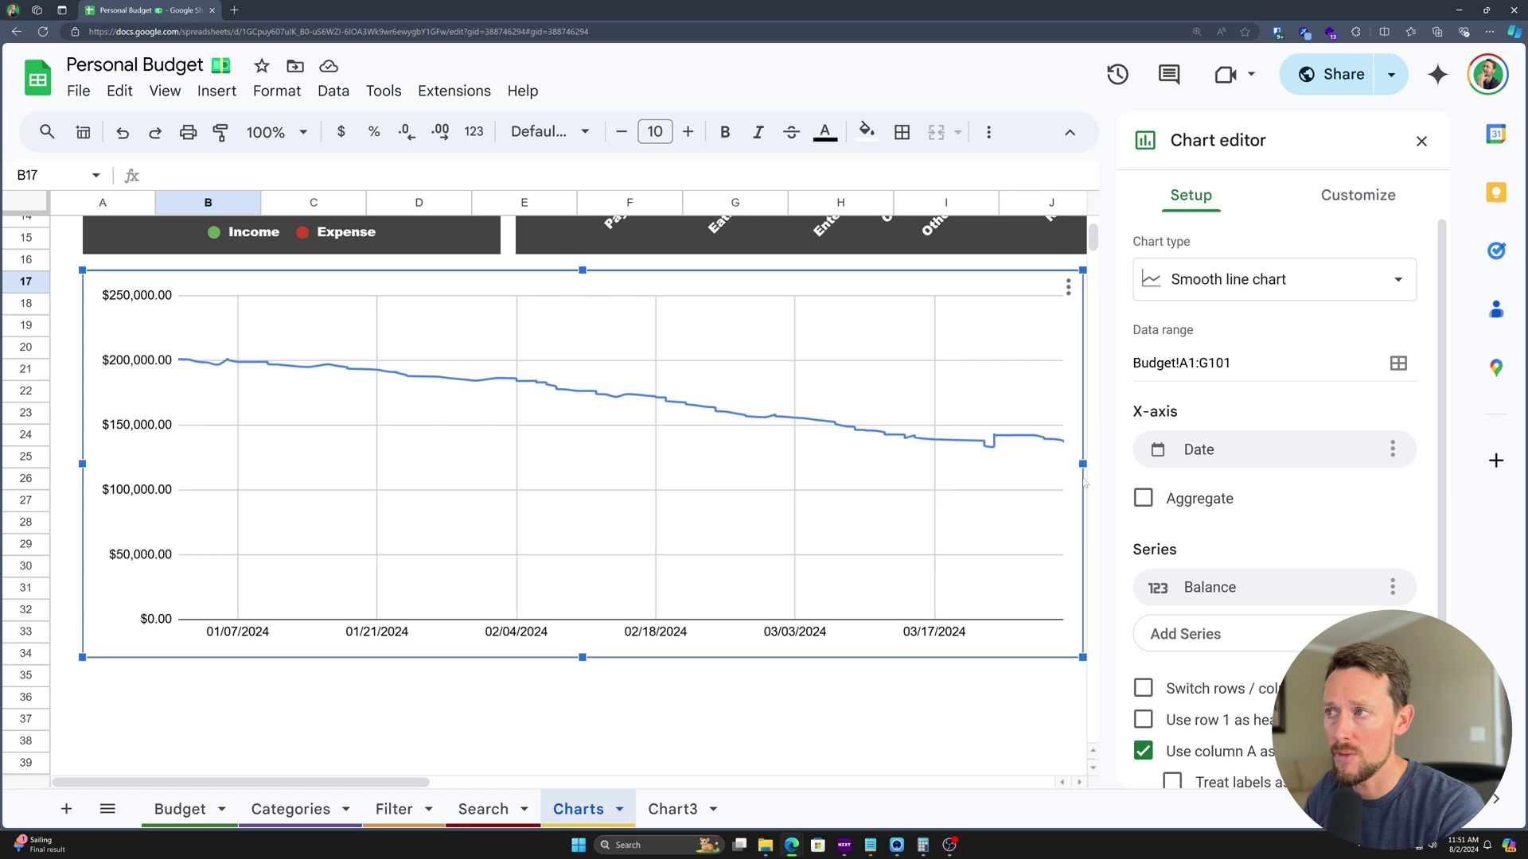
{"action": "mouse_move", "coordinate": [226, 366]}
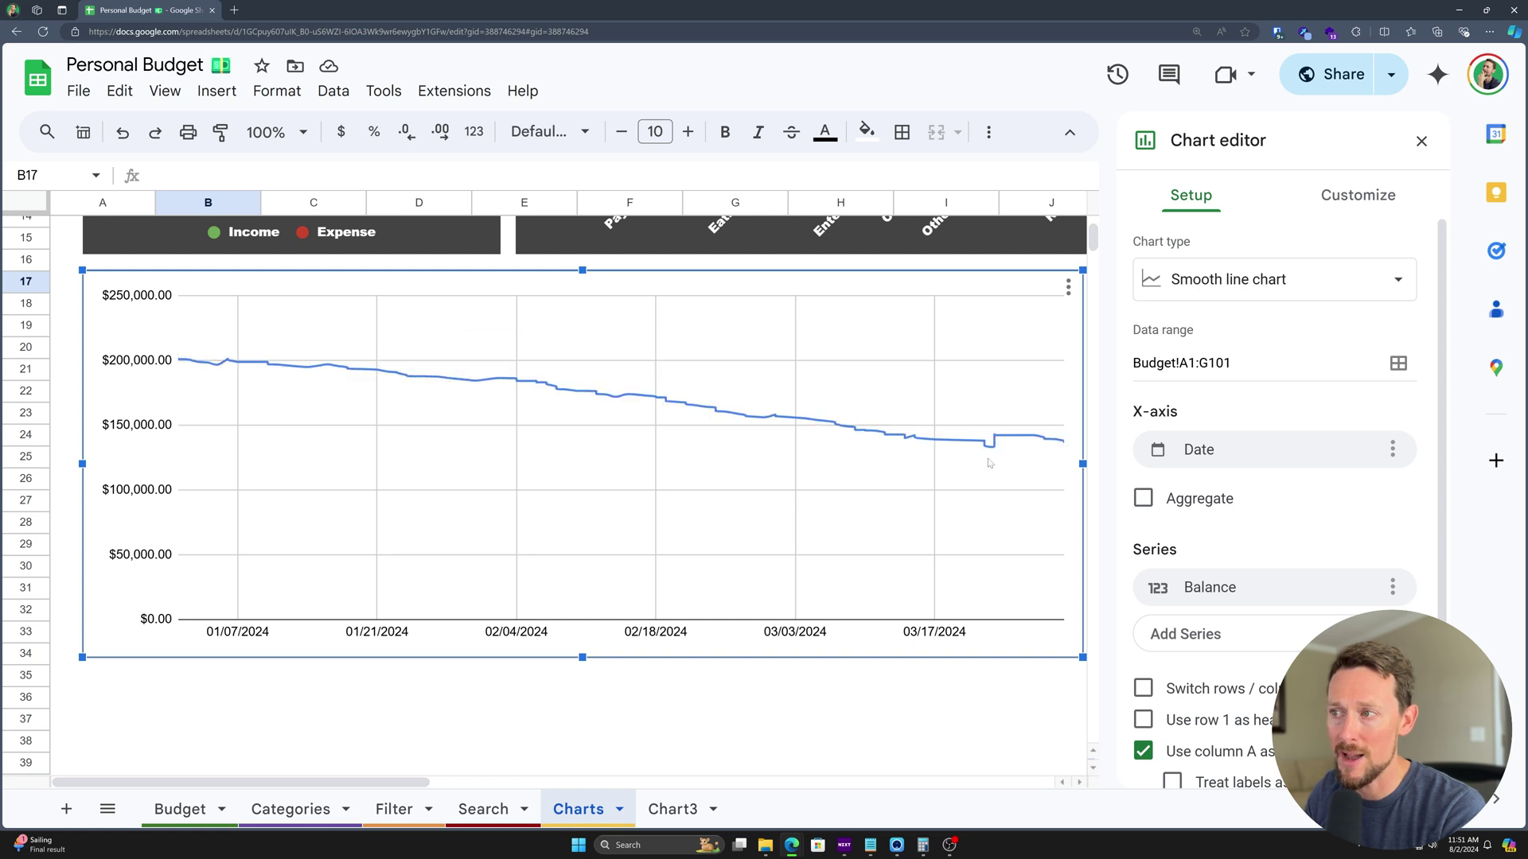
{"action": "scroll", "coordinate": [911, 486], "scroll_direction": "up", "scroll_amount": 5}
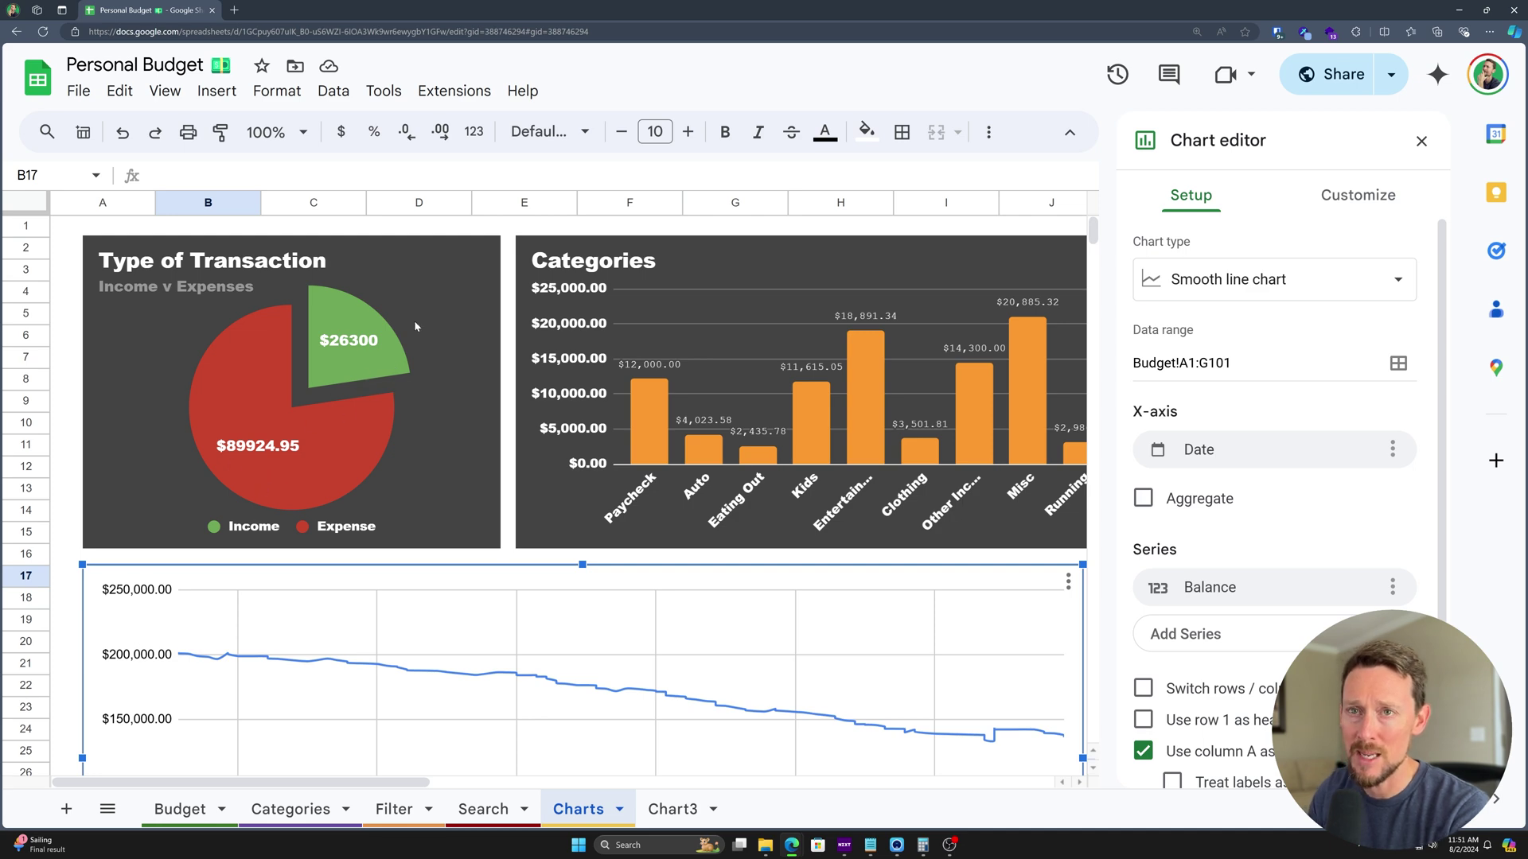
{"action": "scroll", "coordinate": [477, 382], "scroll_direction": "down", "scroll_amount": 6}
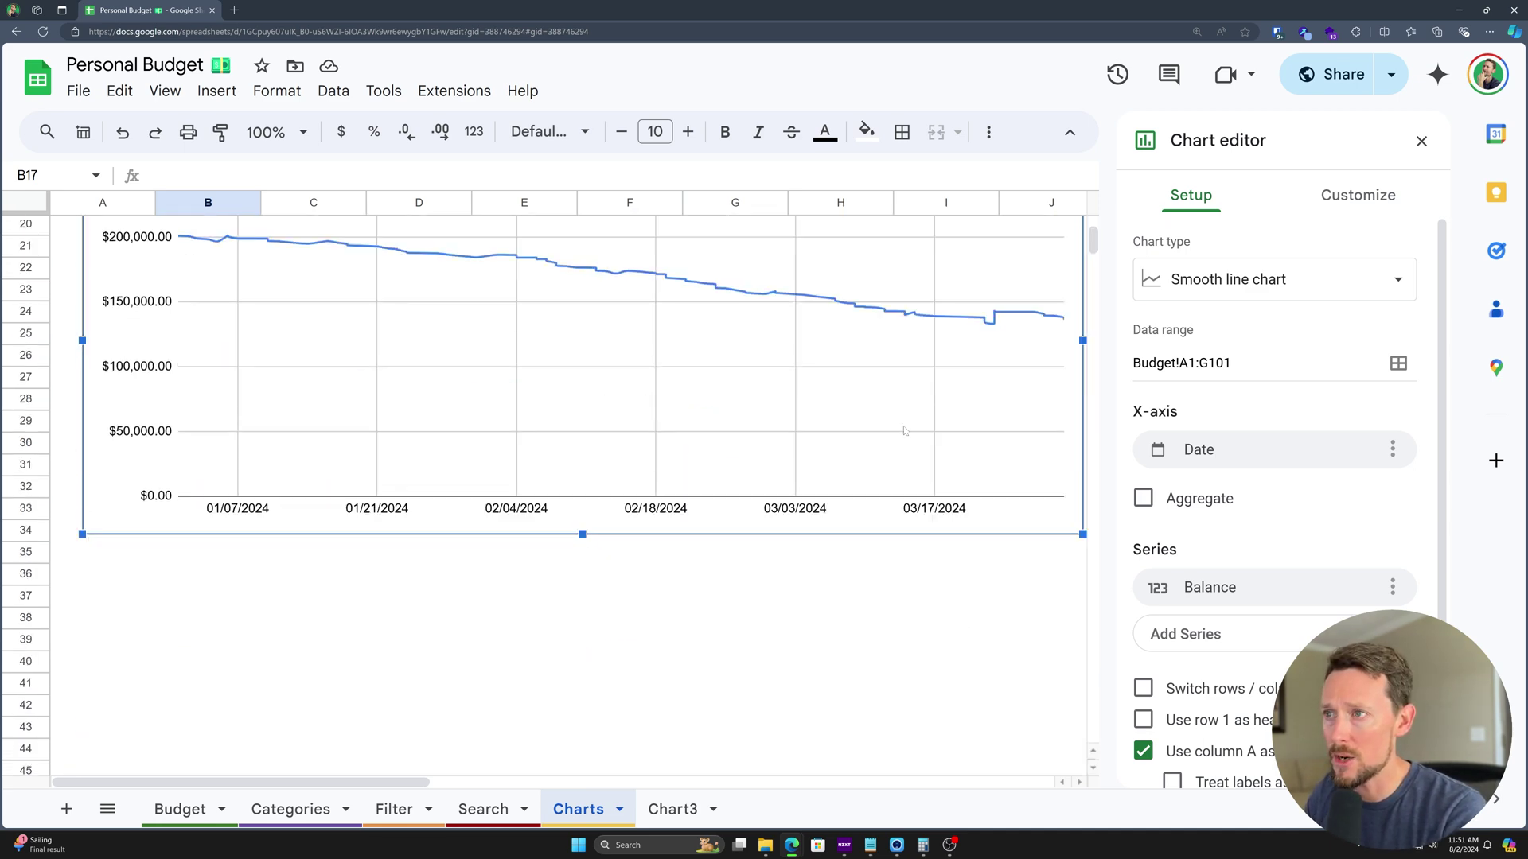
{"action": "scroll", "coordinate": [903, 433], "scroll_direction": "up", "scroll_amount": 2}
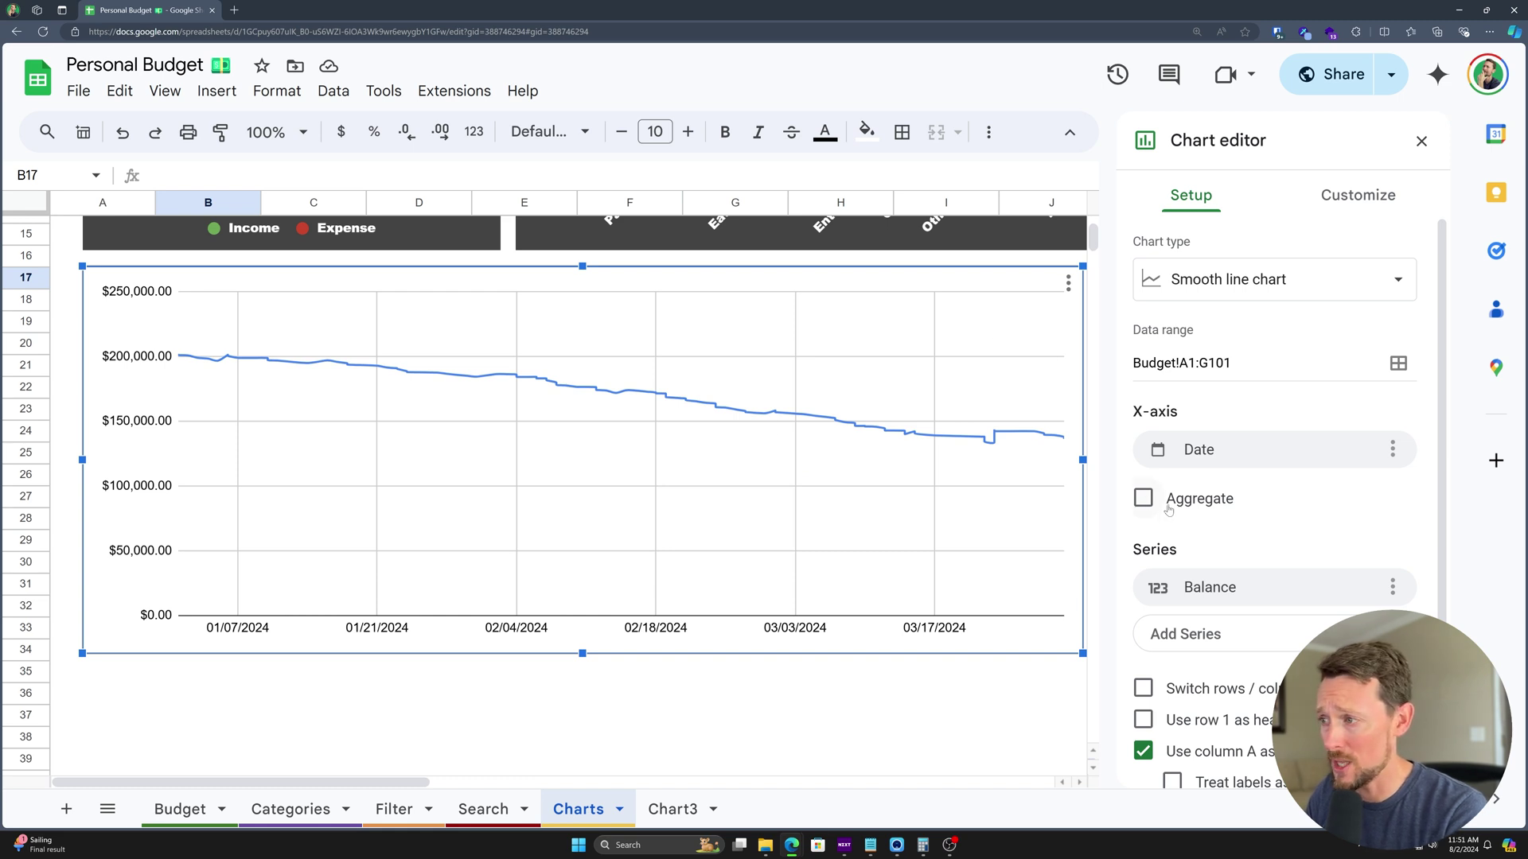
{"action": "scroll", "coordinate": [1182, 594], "scroll_direction": "down", "scroll_amount": 1}
{"action": "scroll", "coordinate": [1194, 610], "scroll_direction": "up", "scroll_amount": 1}
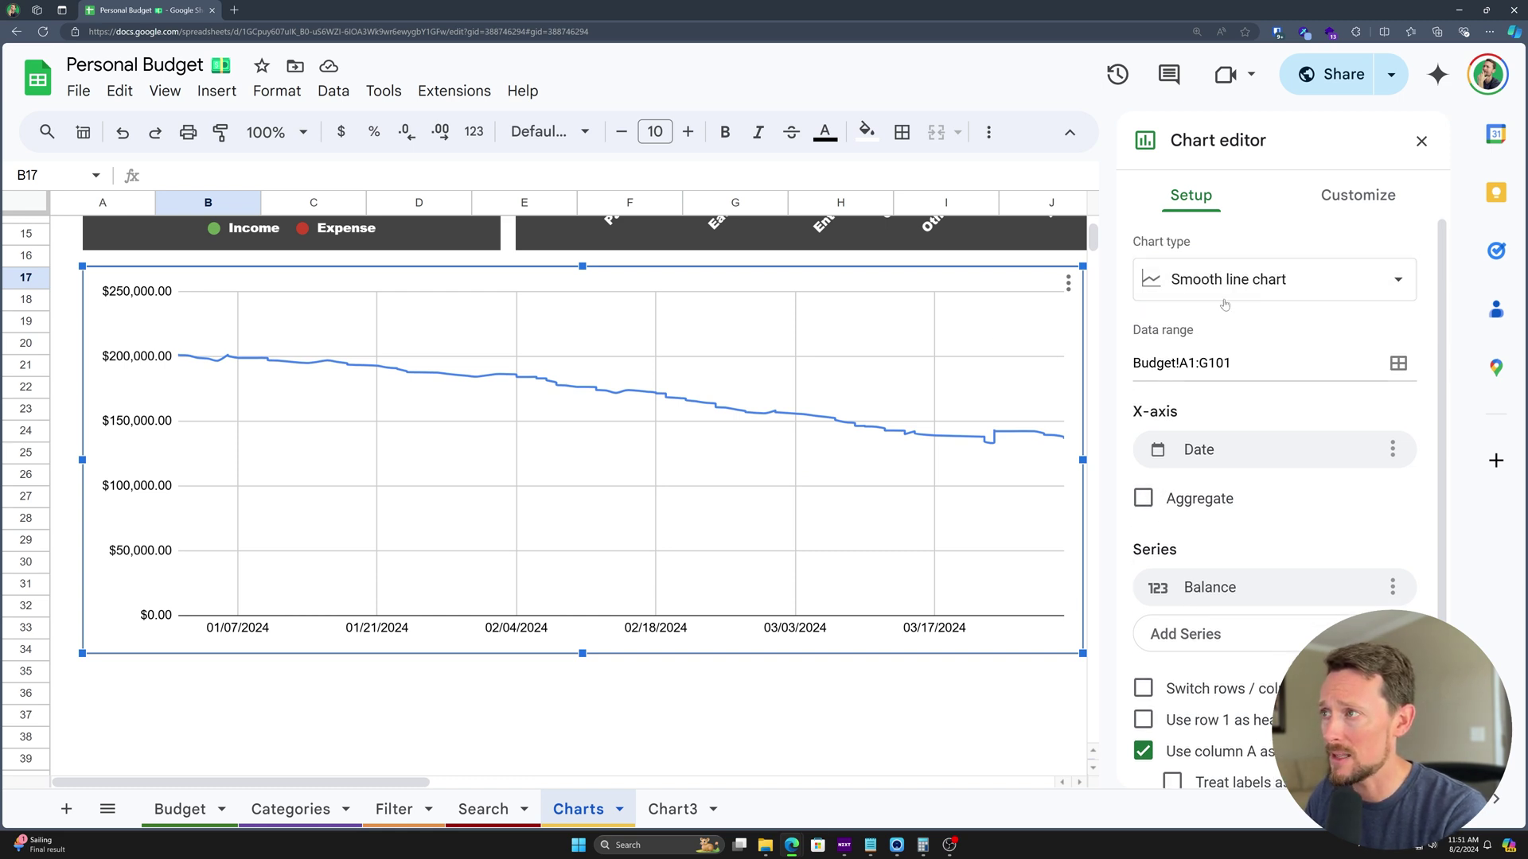
Style the line chart with a dark grey background and white border, and turn on Maximize
{"action": "left_click", "coordinate": [1347, 202]}
{"action": "left_click", "coordinate": [1194, 258]}
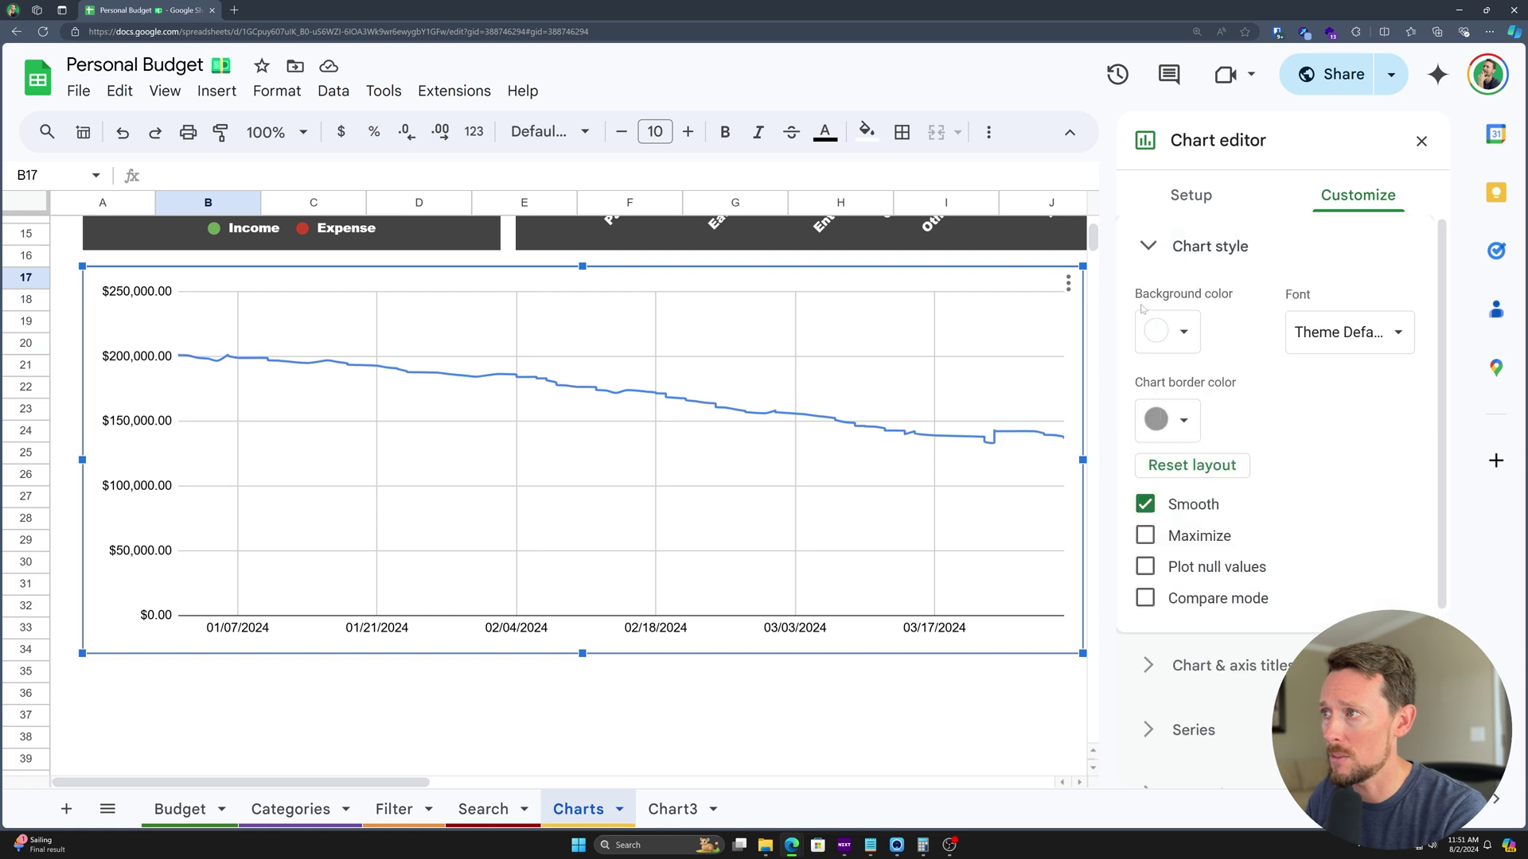
{"action": "left_click", "coordinate": [1155, 326]}
{"action": "left_click", "coordinate": [1185, 420]}
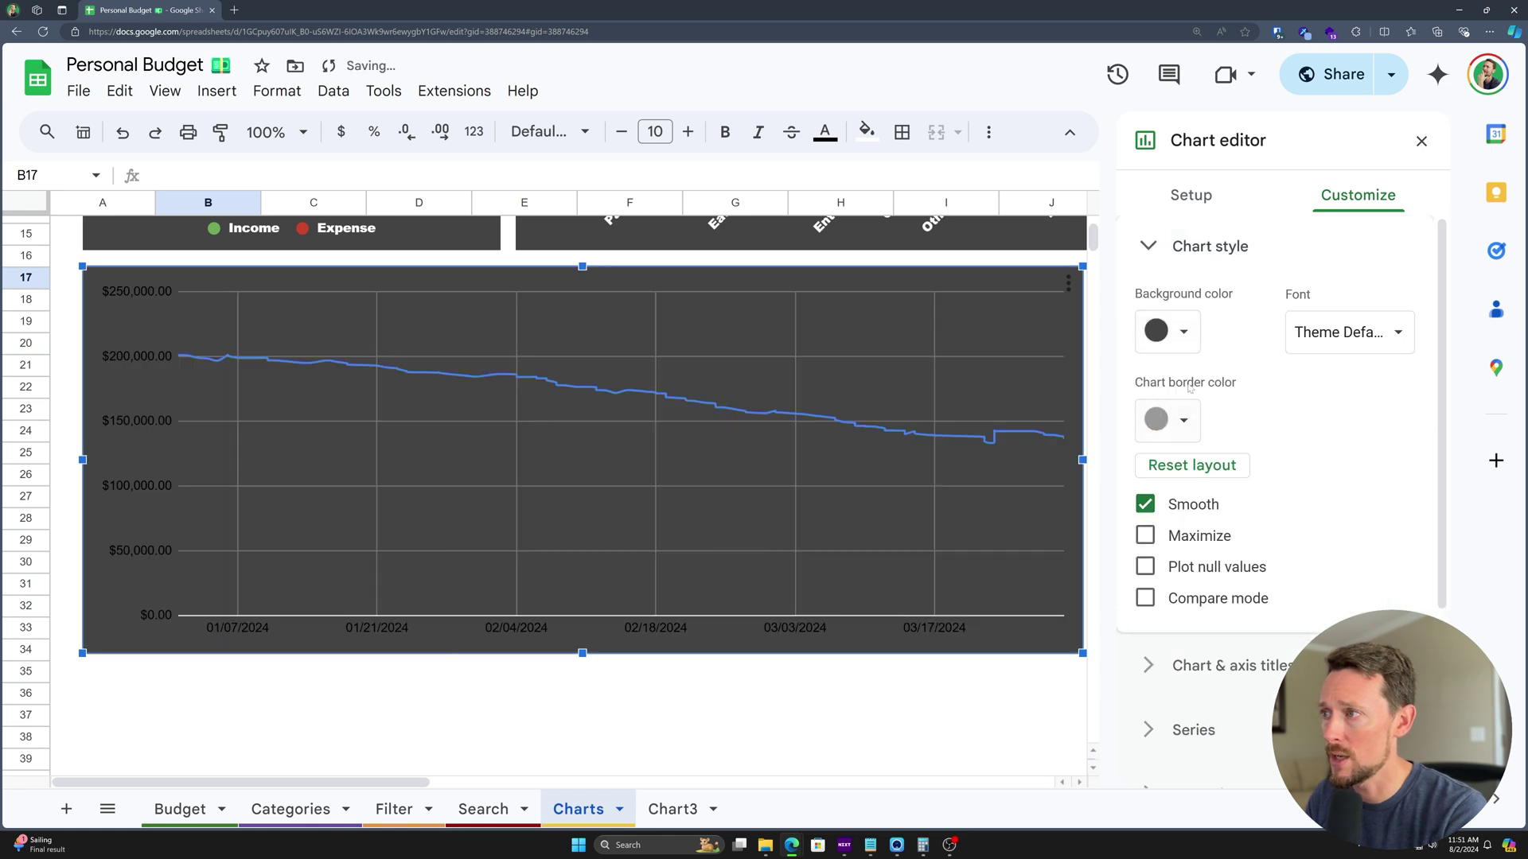
{"action": "left_click", "coordinate": [1184, 420]}
{"action": "left_click", "coordinate": [1359, 498]}
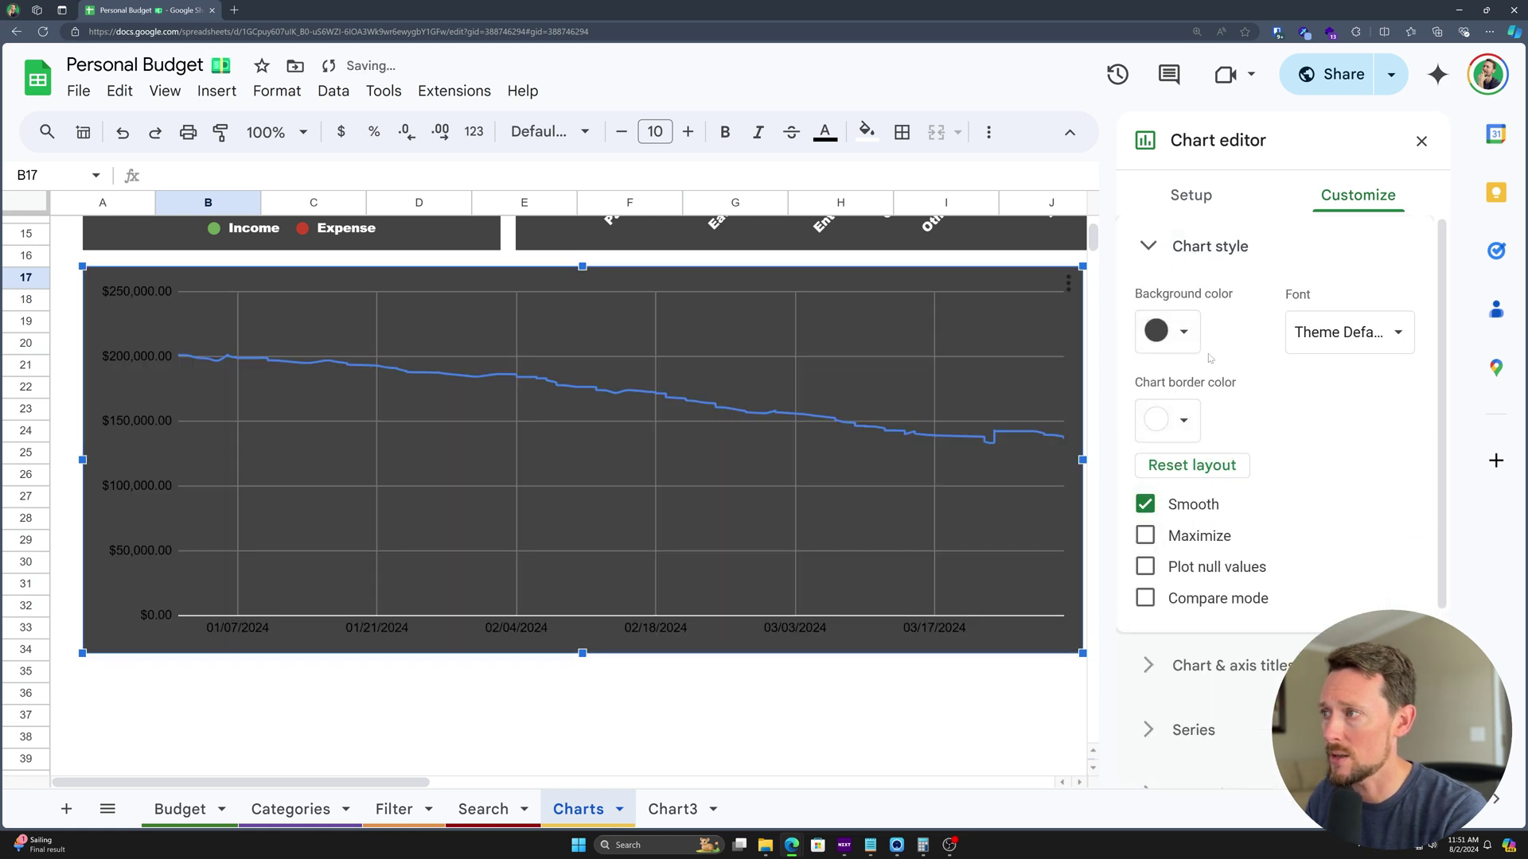
{"action": "left_click", "coordinate": [1200, 536]}
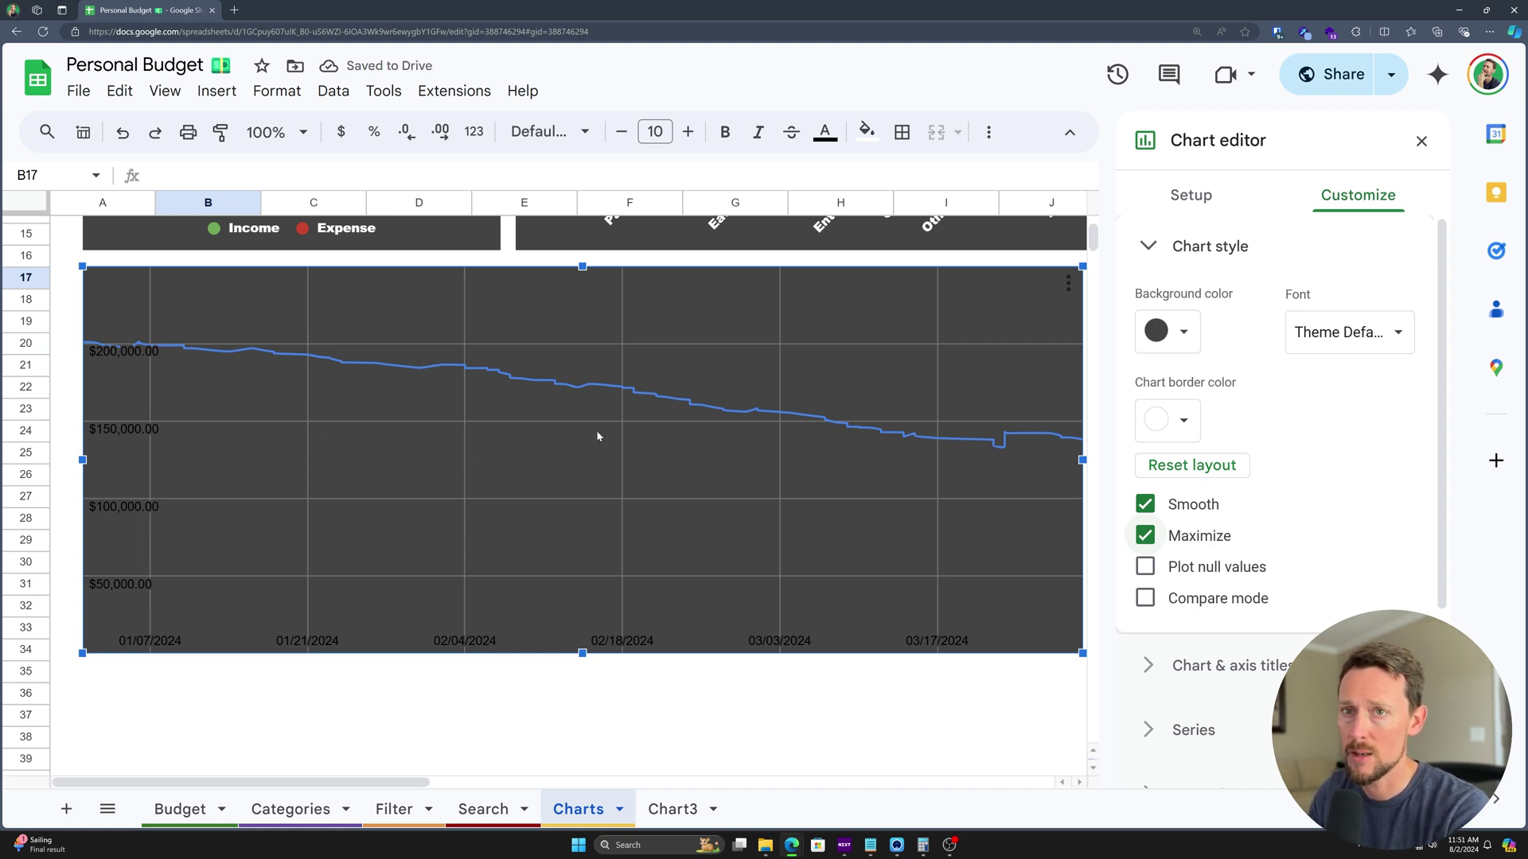
Give the line chart the title "Balance Over Time"
{"action": "scroll", "coordinate": [242, 335], "scroll_direction": "down", "scroll_amount": 1}
{"action": "scroll", "coordinate": [253, 352], "scroll_direction": "up", "scroll_amount": 2}
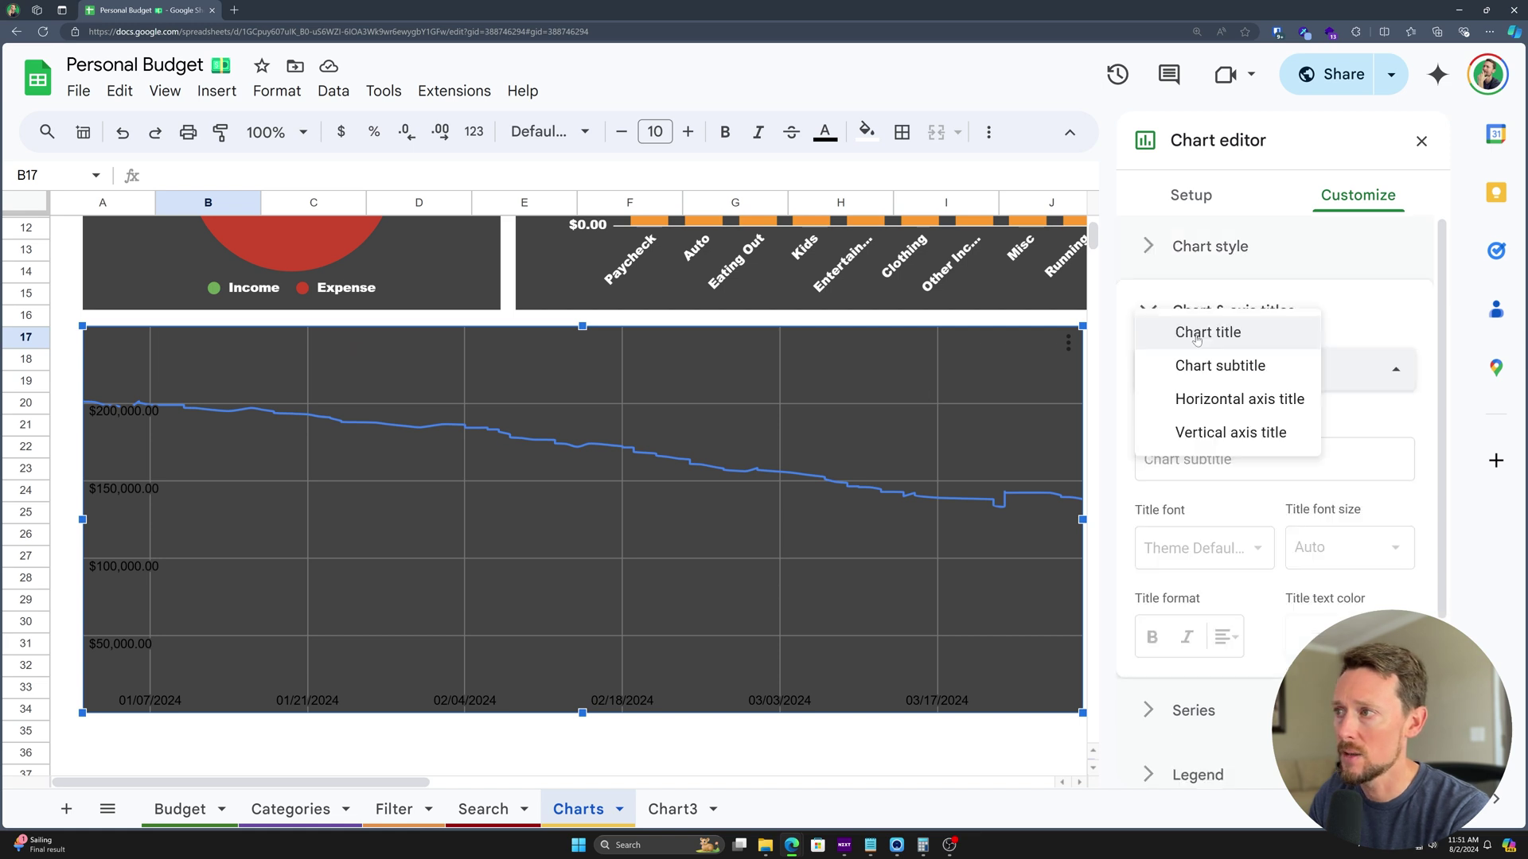
{"action": "left_click", "coordinate": [1198, 333]}
{"action": "left_click", "coordinate": [1184, 466]}
{"action": "type", "text": "Balance Over Time"}
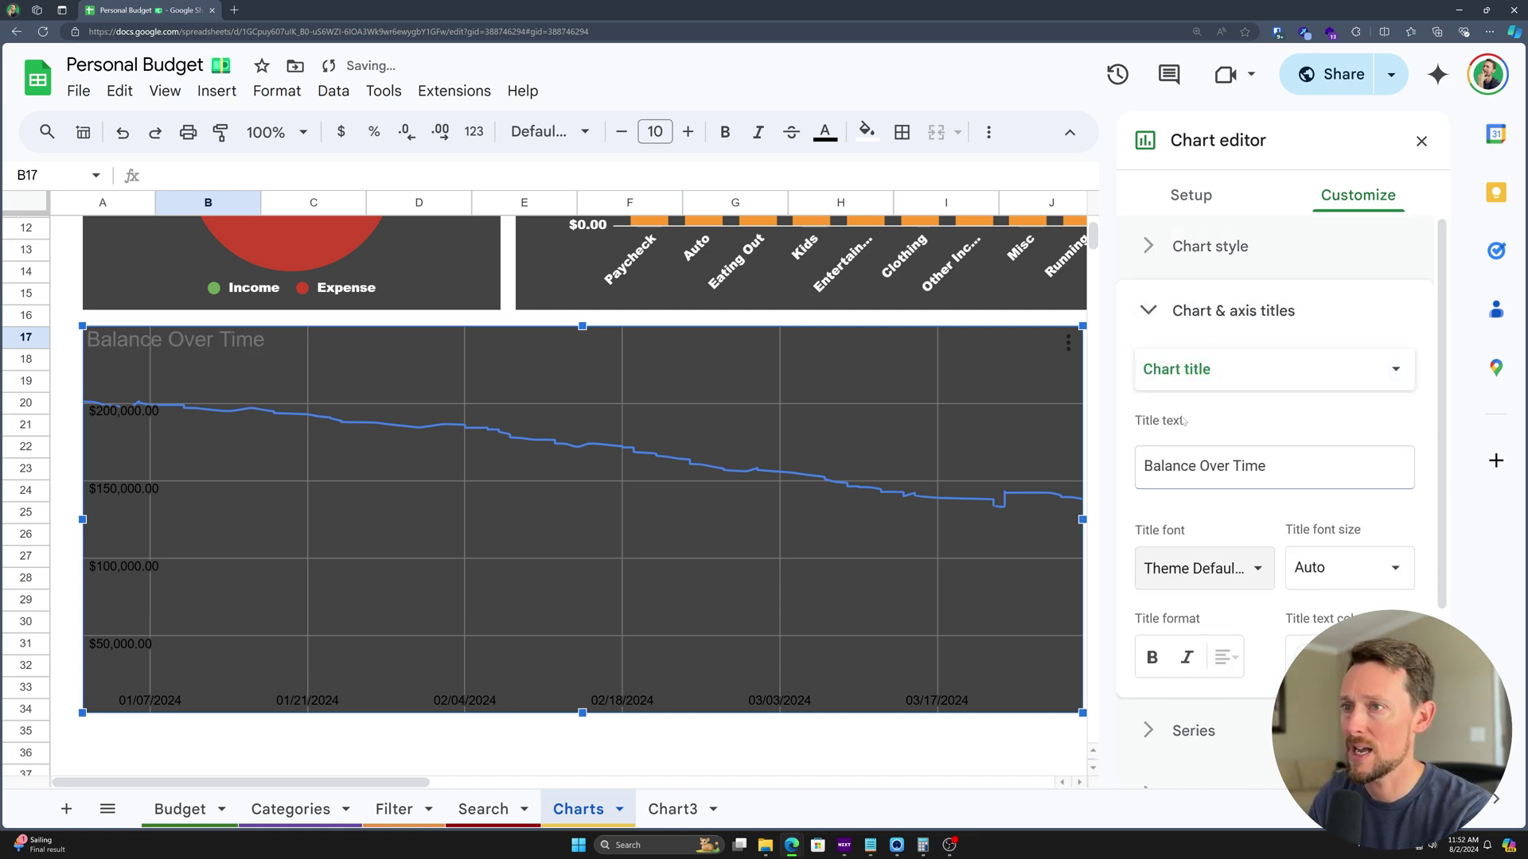
Format the line chart's title in white with the Wide font
{"action": "left_click", "coordinate": [1312, 657]}
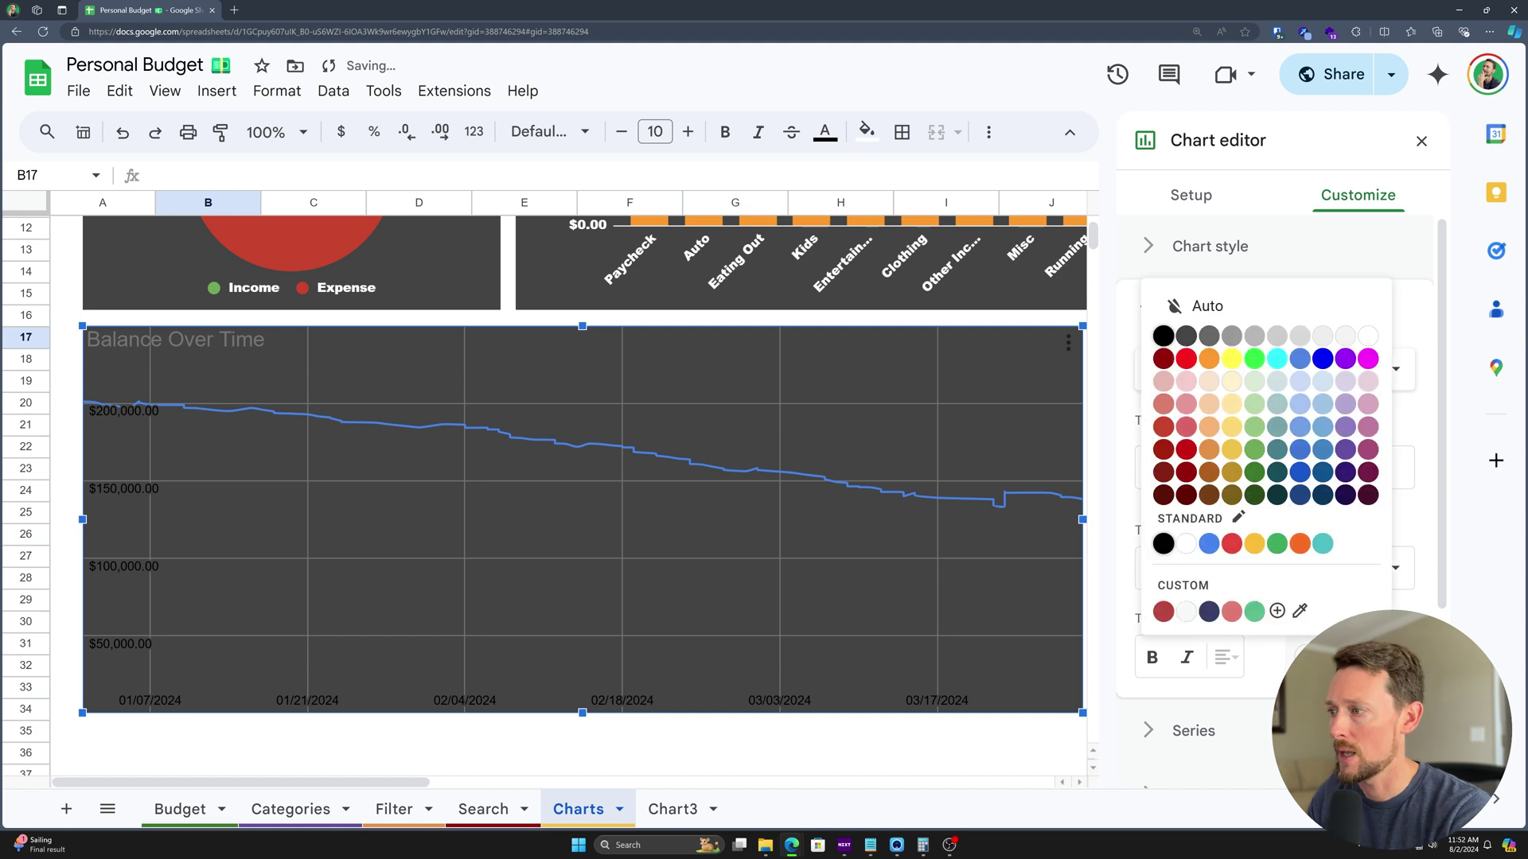
{"action": "left_click", "coordinate": [1368, 335]}
{"action": "left_click", "coordinate": [1241, 554]}
{"action": "left_click", "coordinate": [1199, 700]}
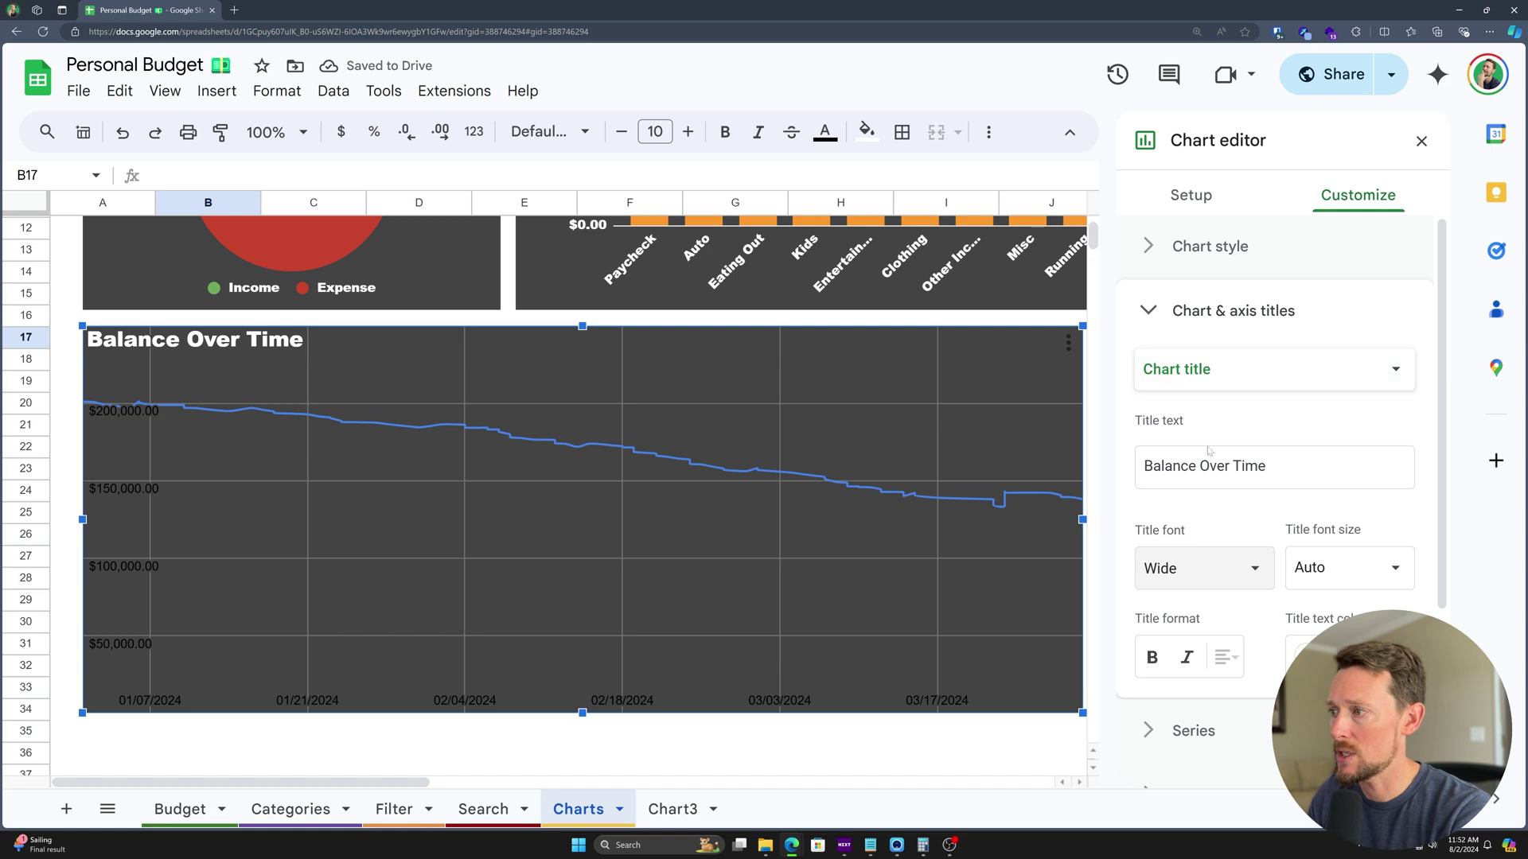
Change the Balance series' line color to dark red
{"action": "left_click", "coordinate": [1147, 311]}
{"action": "left_click", "coordinate": [1147, 247]}
{"action": "left_click", "coordinate": [1147, 247]}
{"action": "left_click", "coordinate": [1149, 375]}
{"action": "left_click", "coordinate": [1240, 580]}
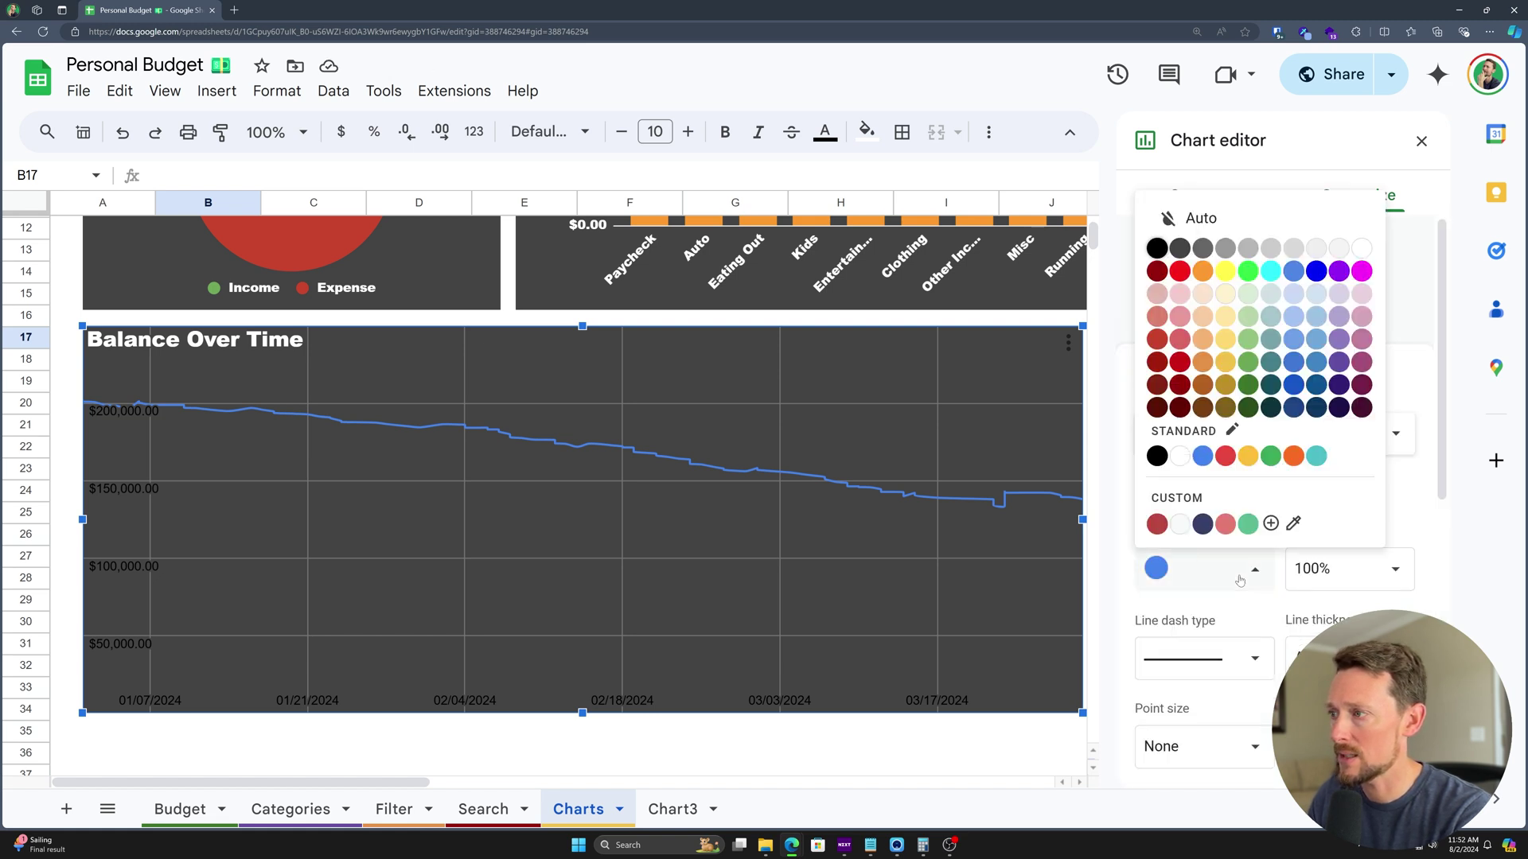
{"action": "left_click", "coordinate": [1179, 363]}
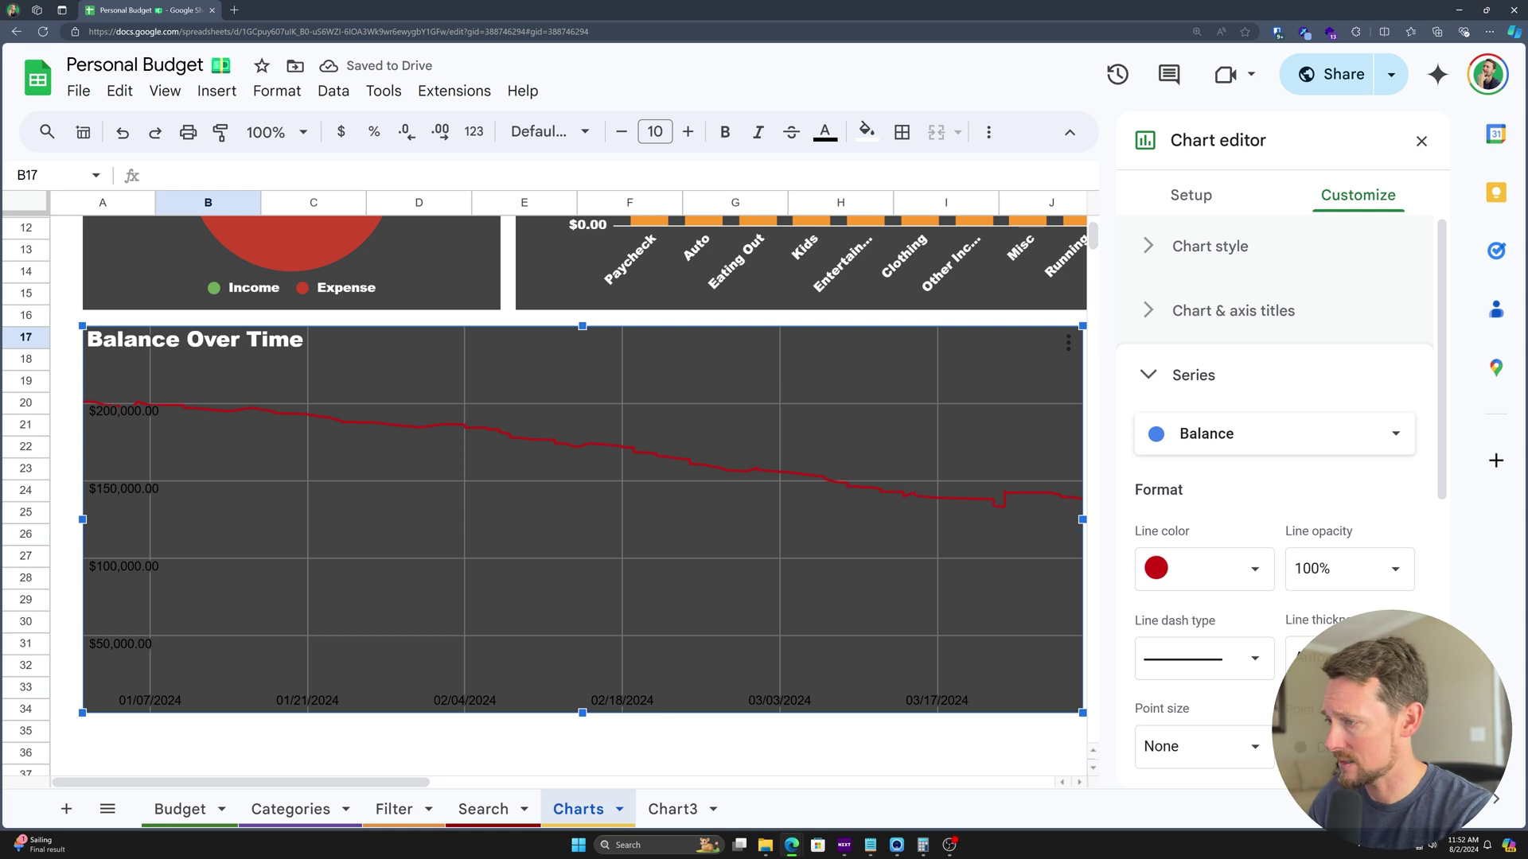
Try a dashed and then a dash-dot line style on the Balance series
{"action": "scroll", "coordinate": [1269, 477], "scroll_direction": "down", "scroll_amount": 2}
{"action": "left_click", "coordinate": [1203, 539]}
{"action": "left_click", "coordinate": [1210, 619]}
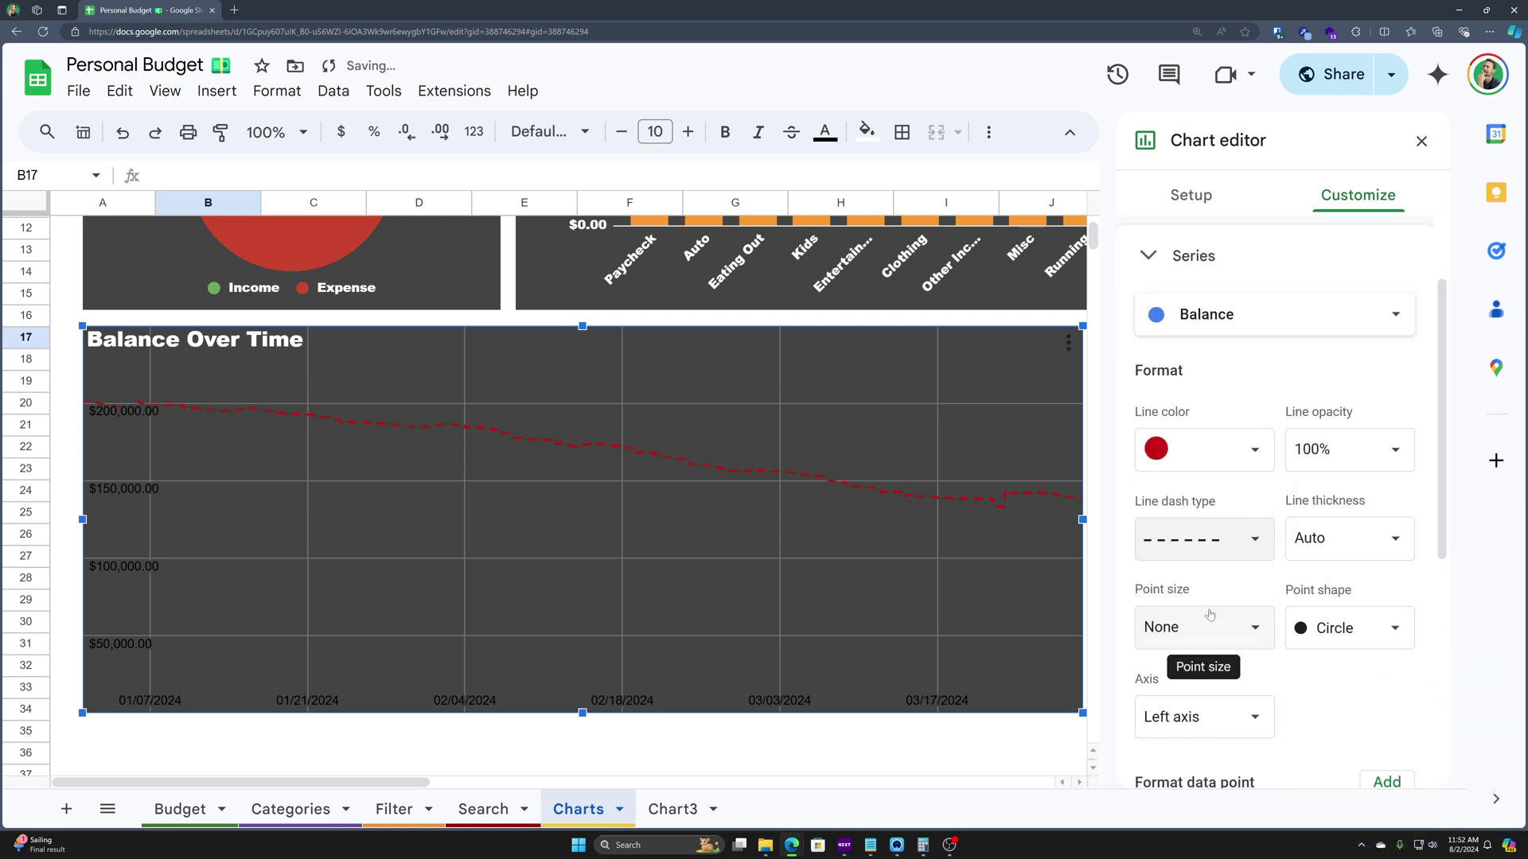
{"action": "left_click", "coordinate": [1205, 541]}
{"action": "left_click", "coordinate": [1203, 615]}
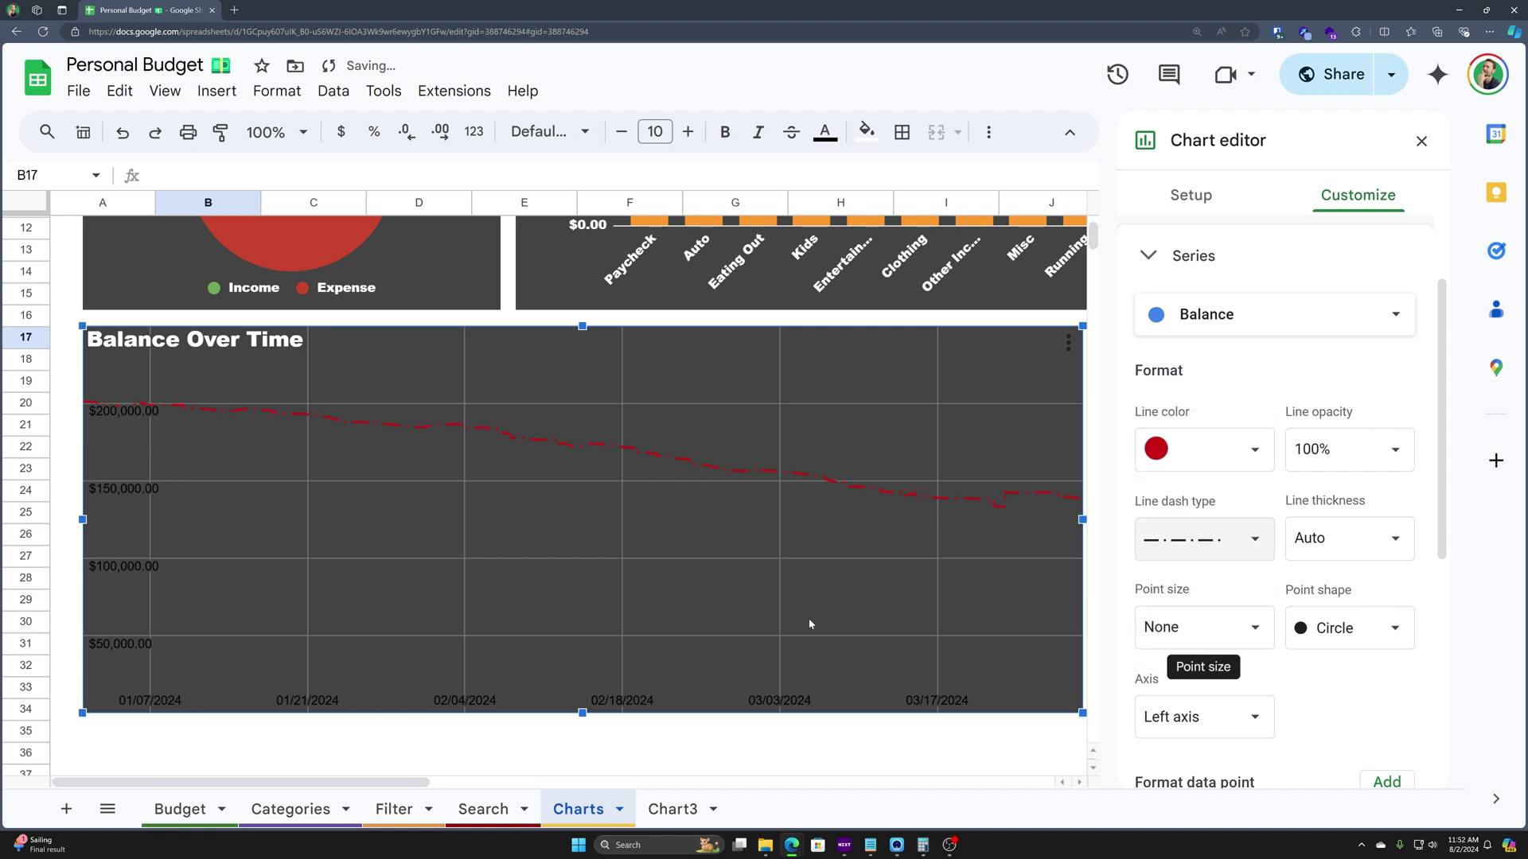
Try a dotted Balance line with a thickness of 8px
{"action": "left_click", "coordinate": [1225, 538]}
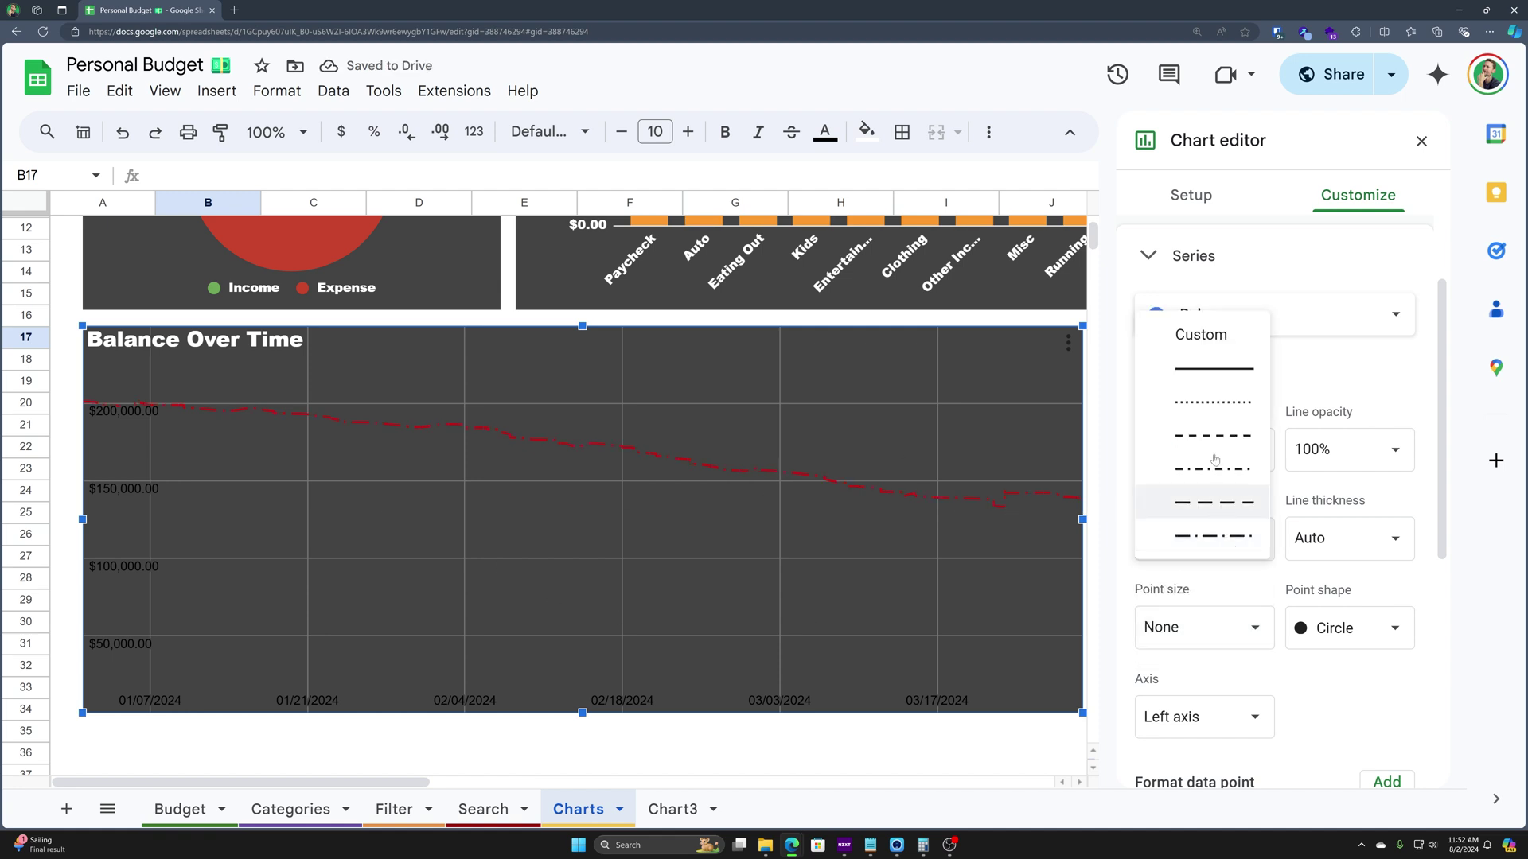
{"action": "left_click", "coordinate": [1212, 402]}
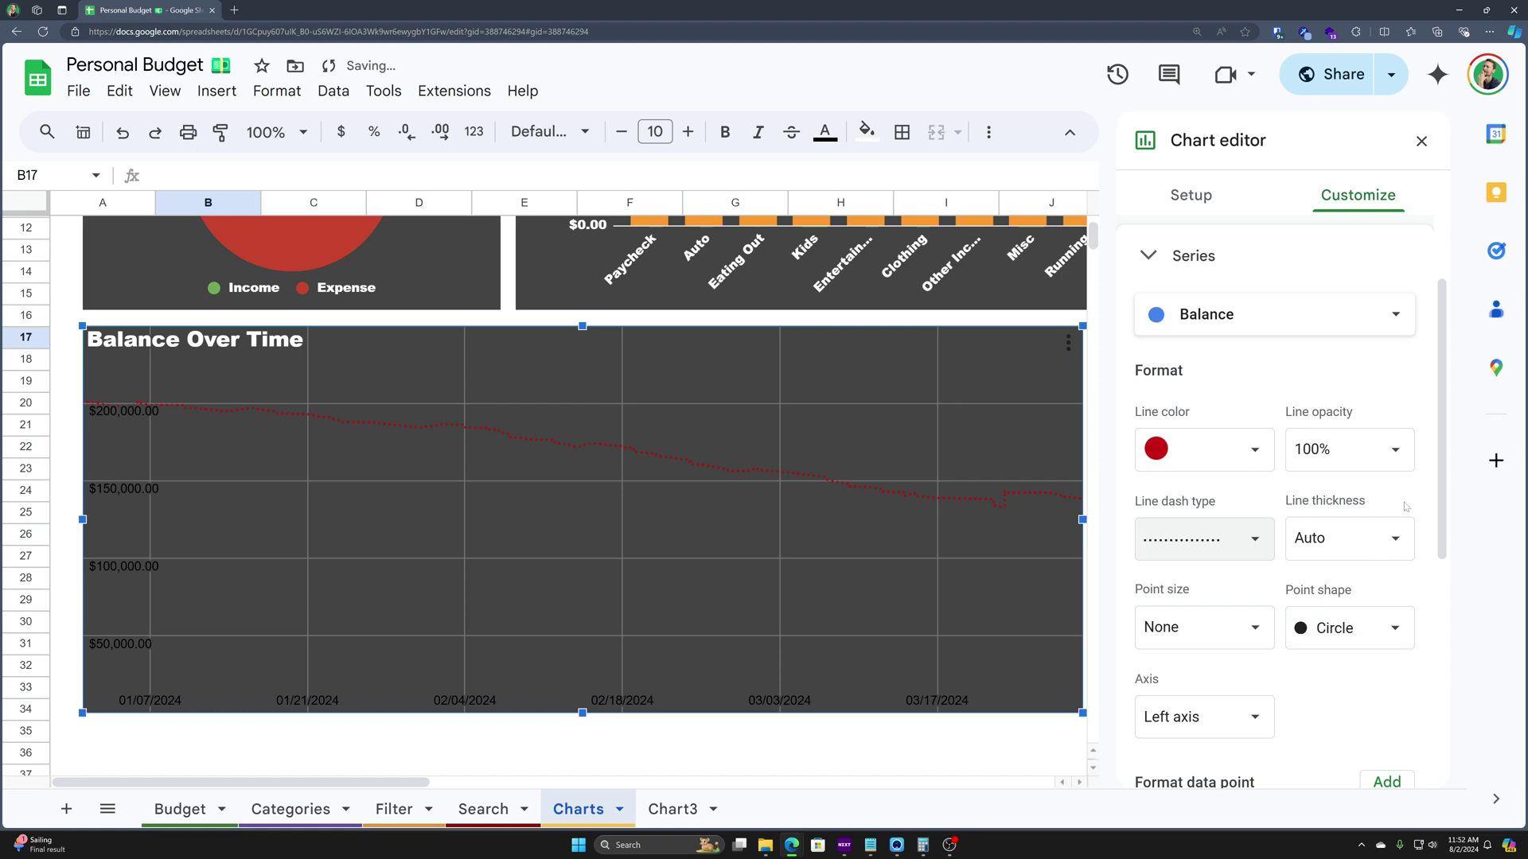
{"action": "left_click", "coordinate": [1352, 539]}
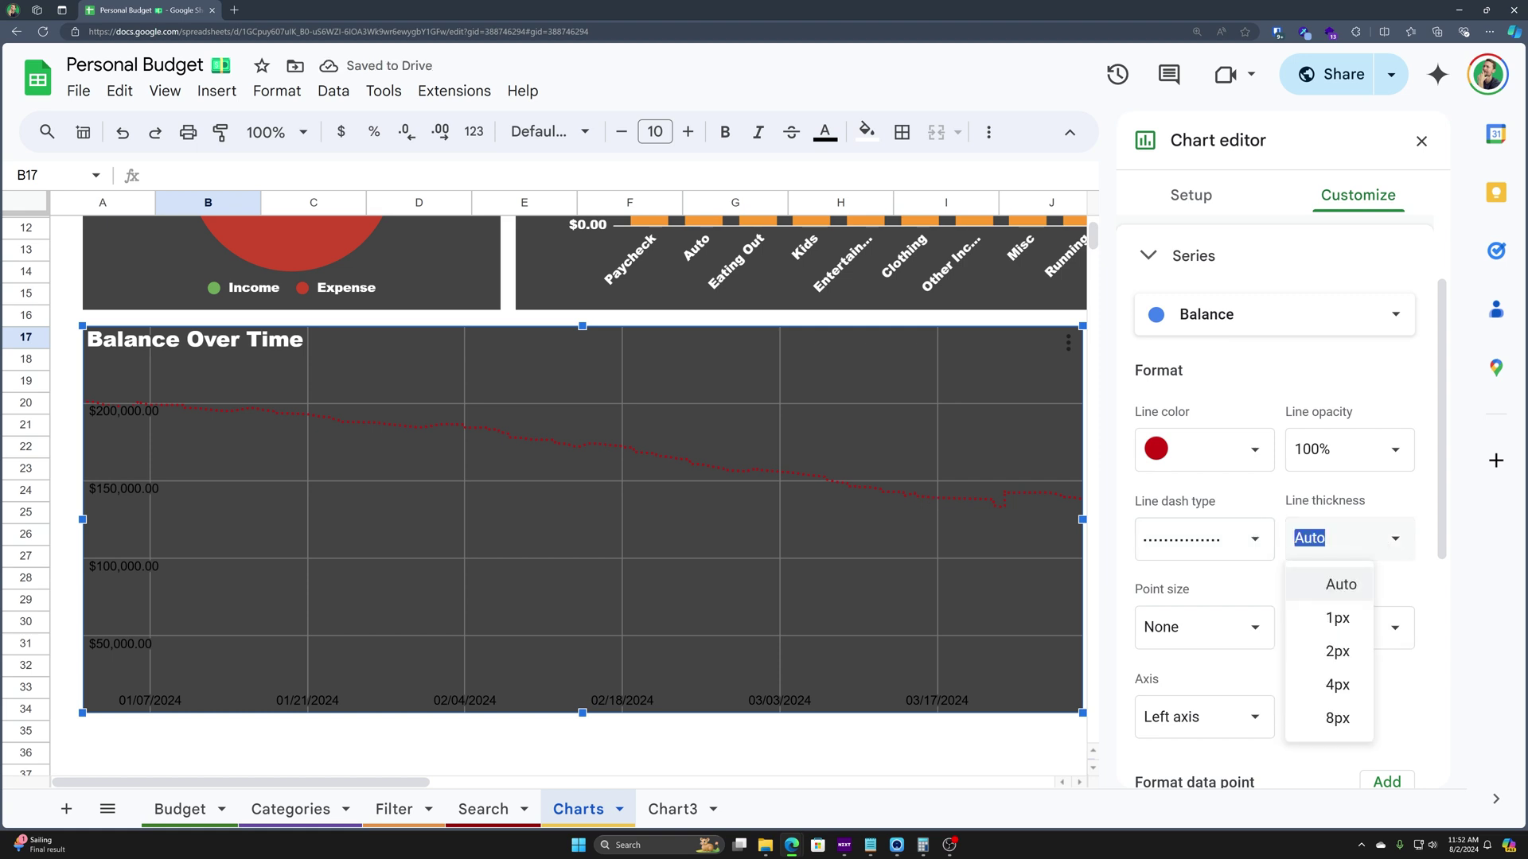
{"action": "left_click", "coordinate": [1334, 717]}
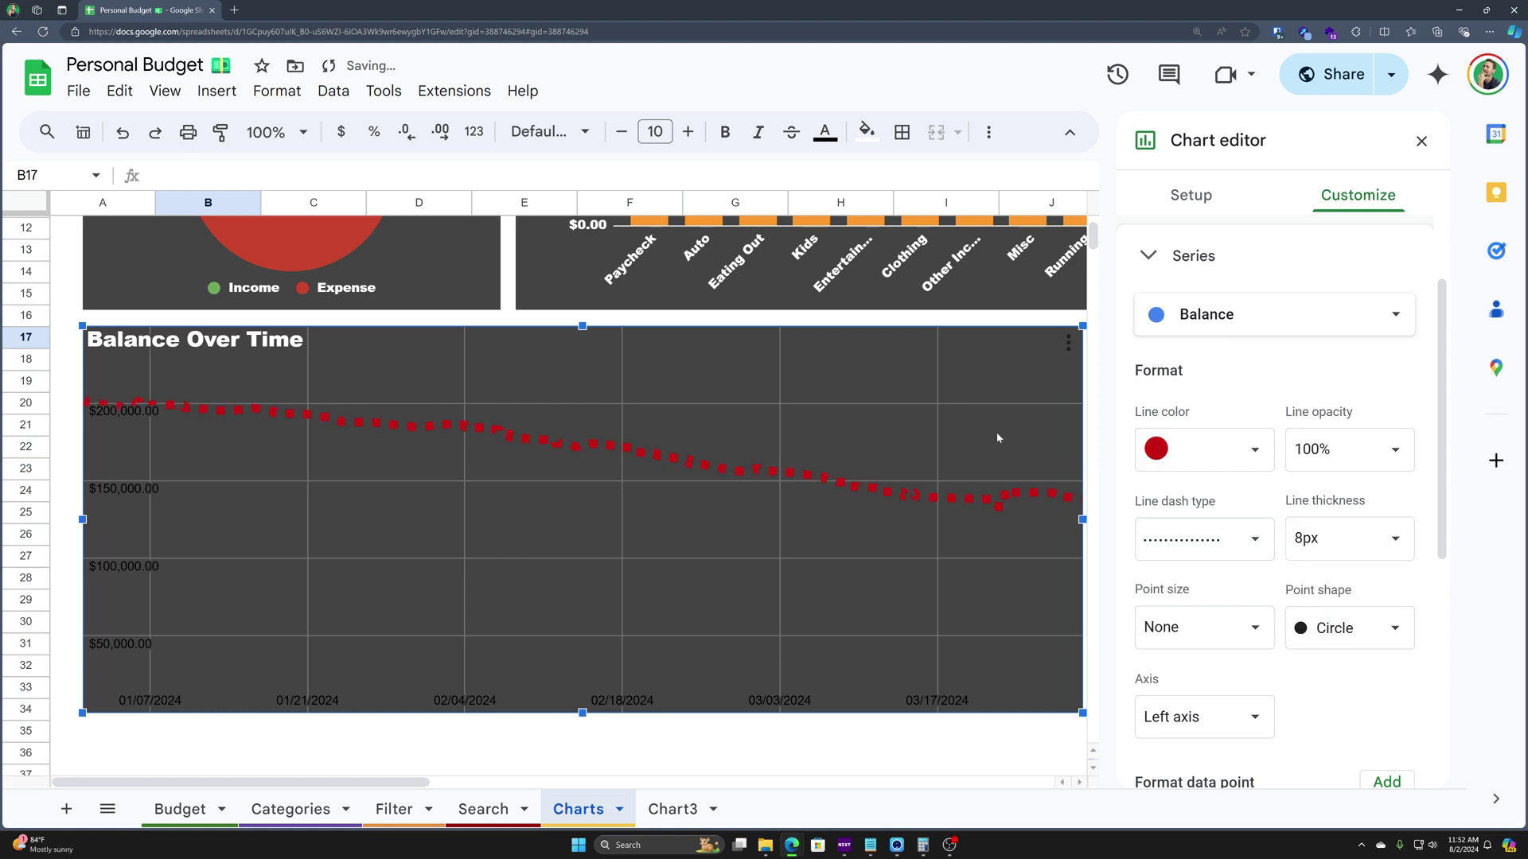
Make the Balance line solid and set its thickness to 2px
{"action": "left_click", "coordinate": [1217, 539]}
{"action": "left_click", "coordinate": [1215, 494]}
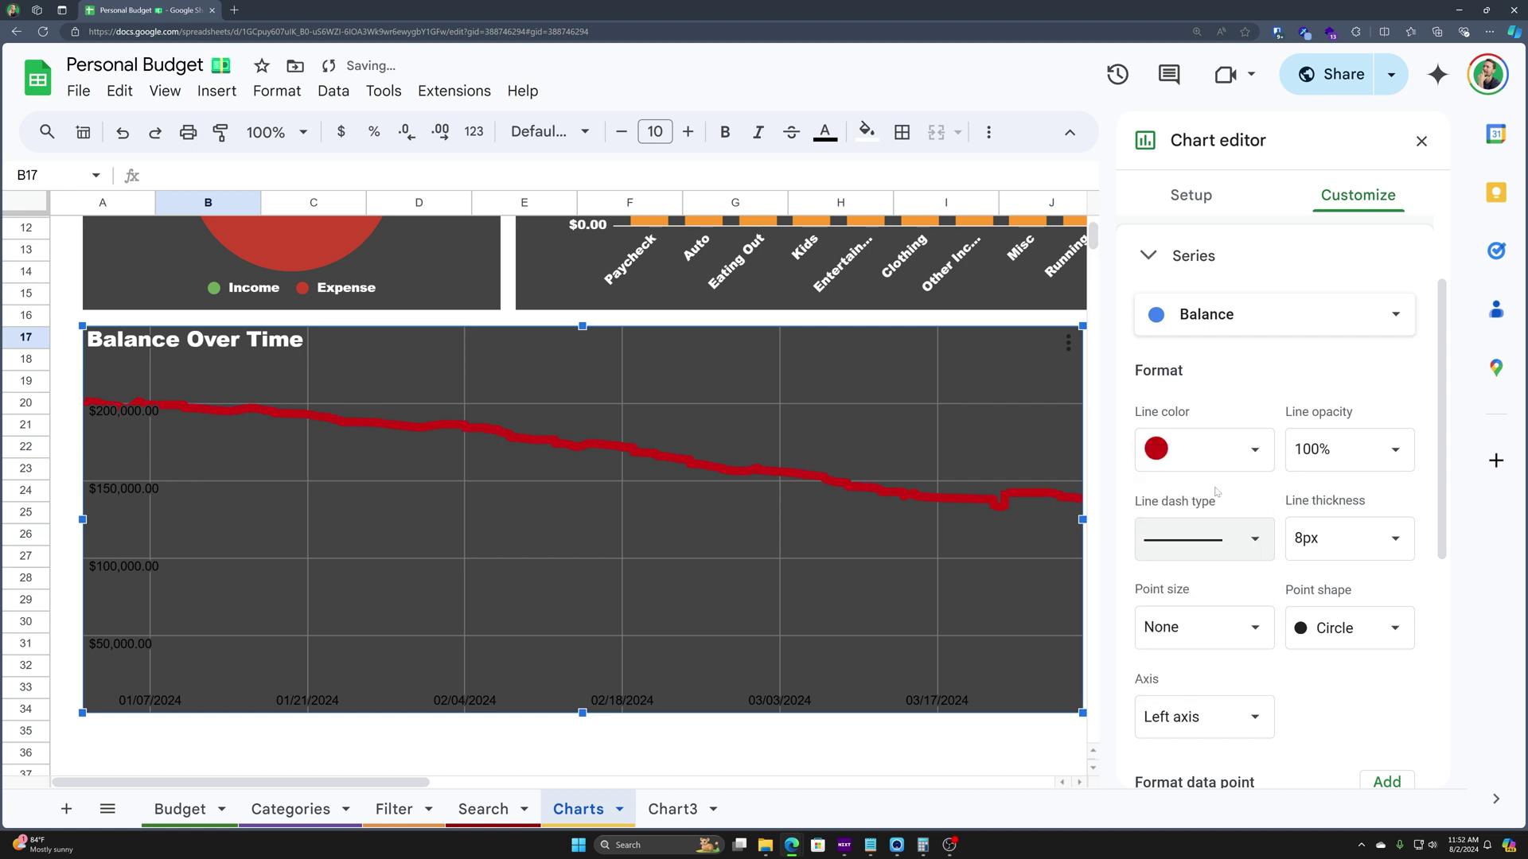
{"action": "left_click", "coordinate": [1388, 553]}
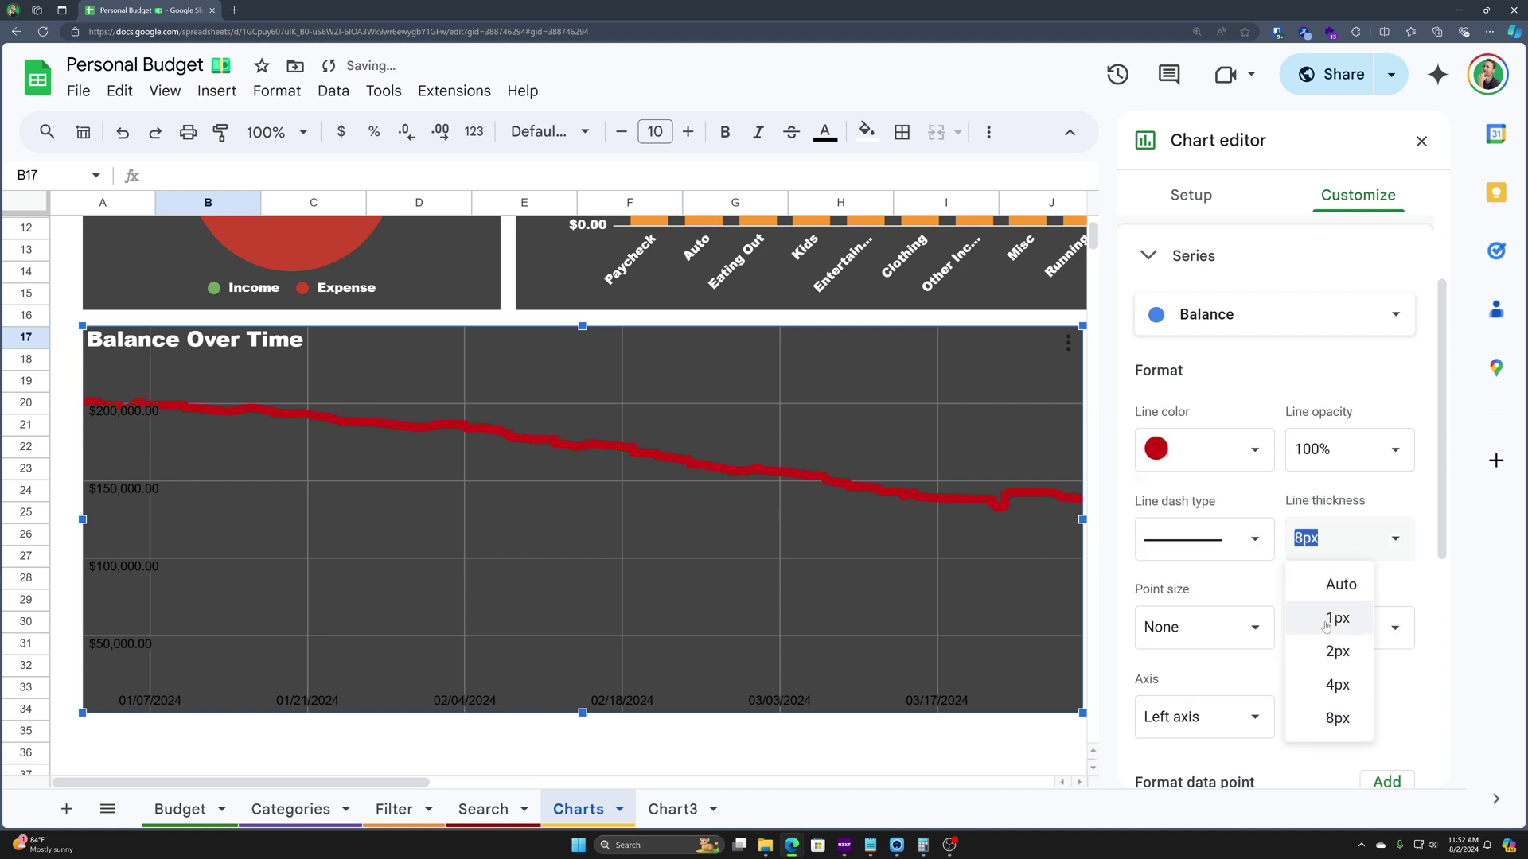
{"action": "left_click", "coordinate": [1336, 648]}
Try a dashed Balance line with a 2px point size, and return the point size to None
{"action": "left_click", "coordinate": [1239, 547]}
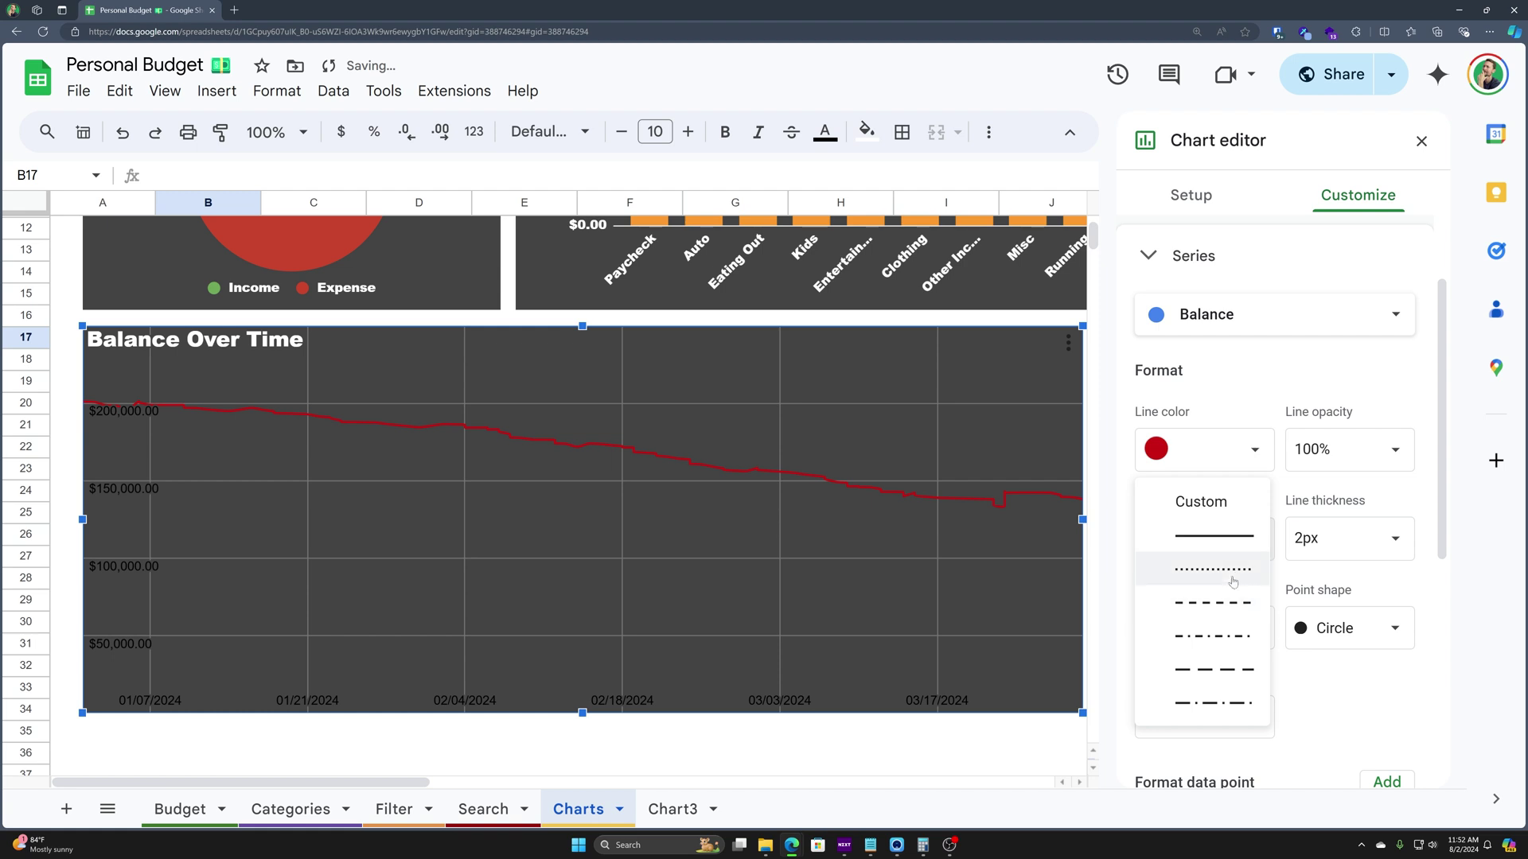
{"action": "left_click", "coordinate": [1231, 604]}
{"action": "scroll", "coordinate": [1237, 594], "scroll_direction": "down", "scroll_amount": 1}
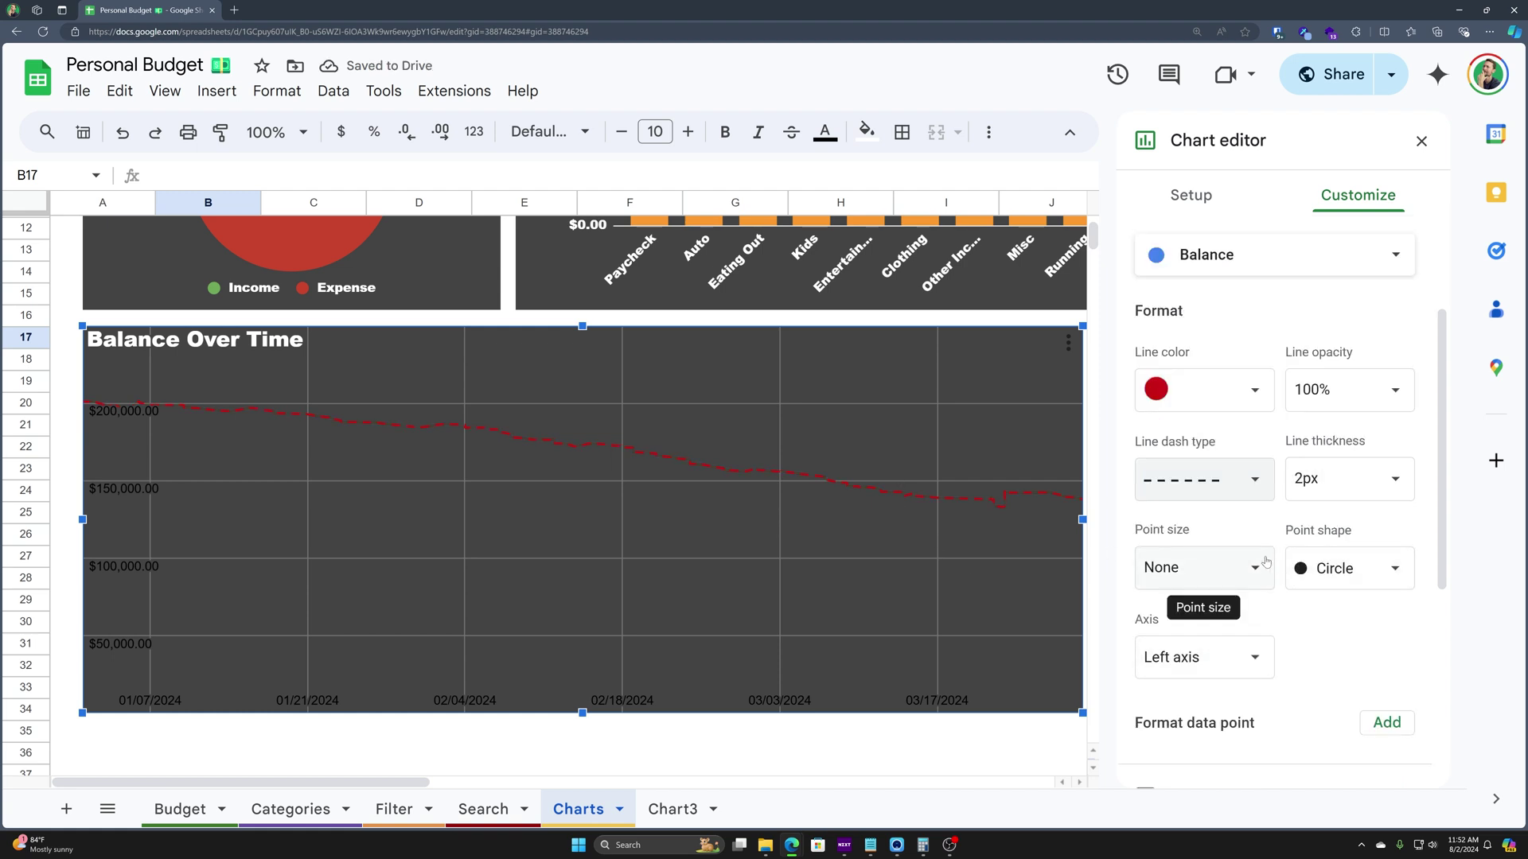
{"action": "left_click", "coordinate": [1197, 567]}
{"action": "left_click", "coordinate": [1193, 646]}
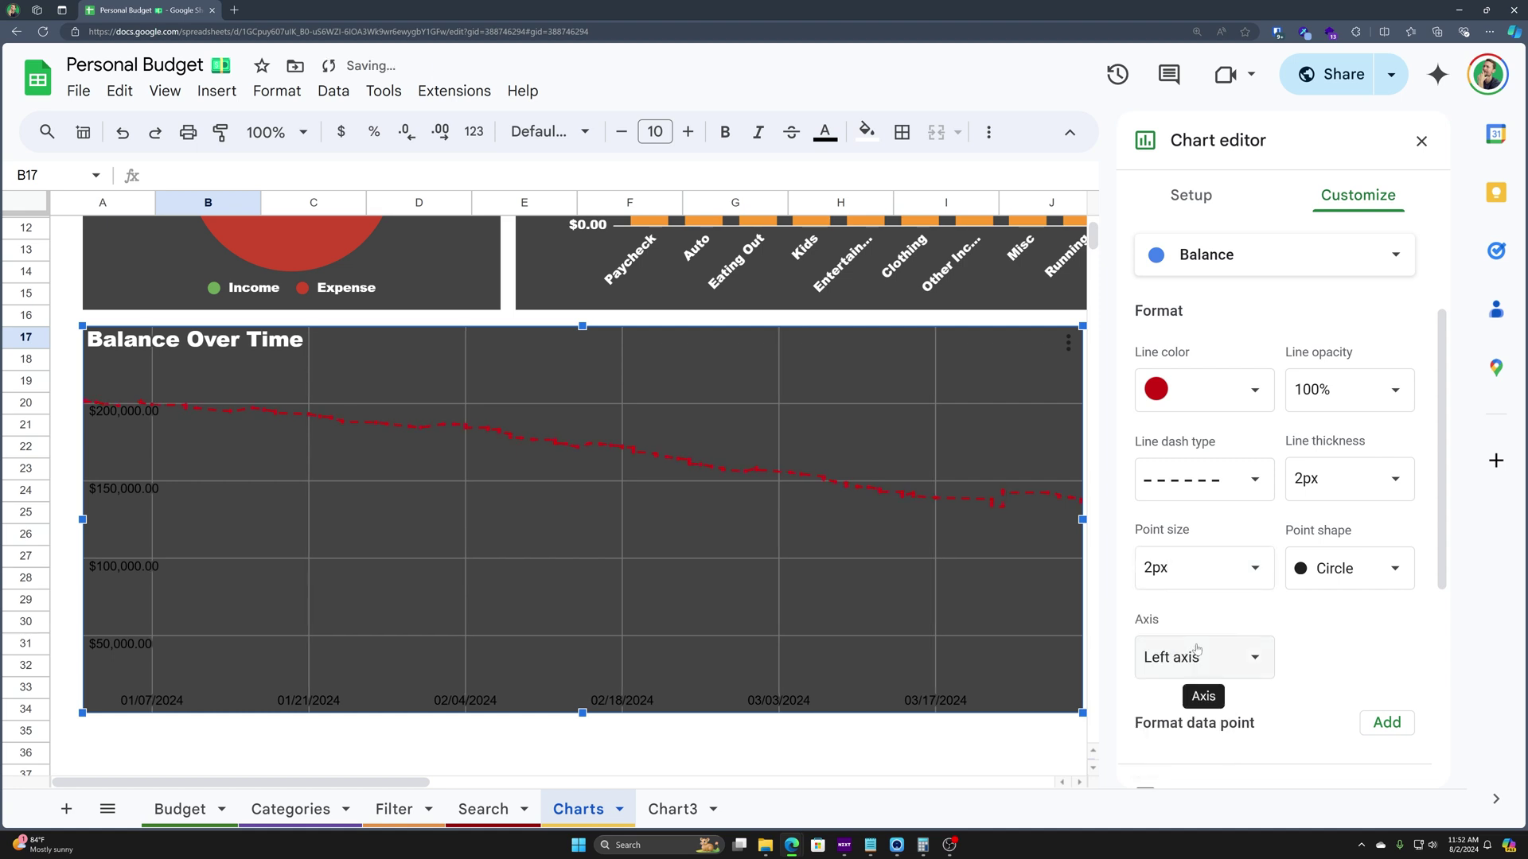
{"action": "left_click", "coordinate": [1177, 569]}
{"action": "left_click", "coordinate": [1208, 611]}
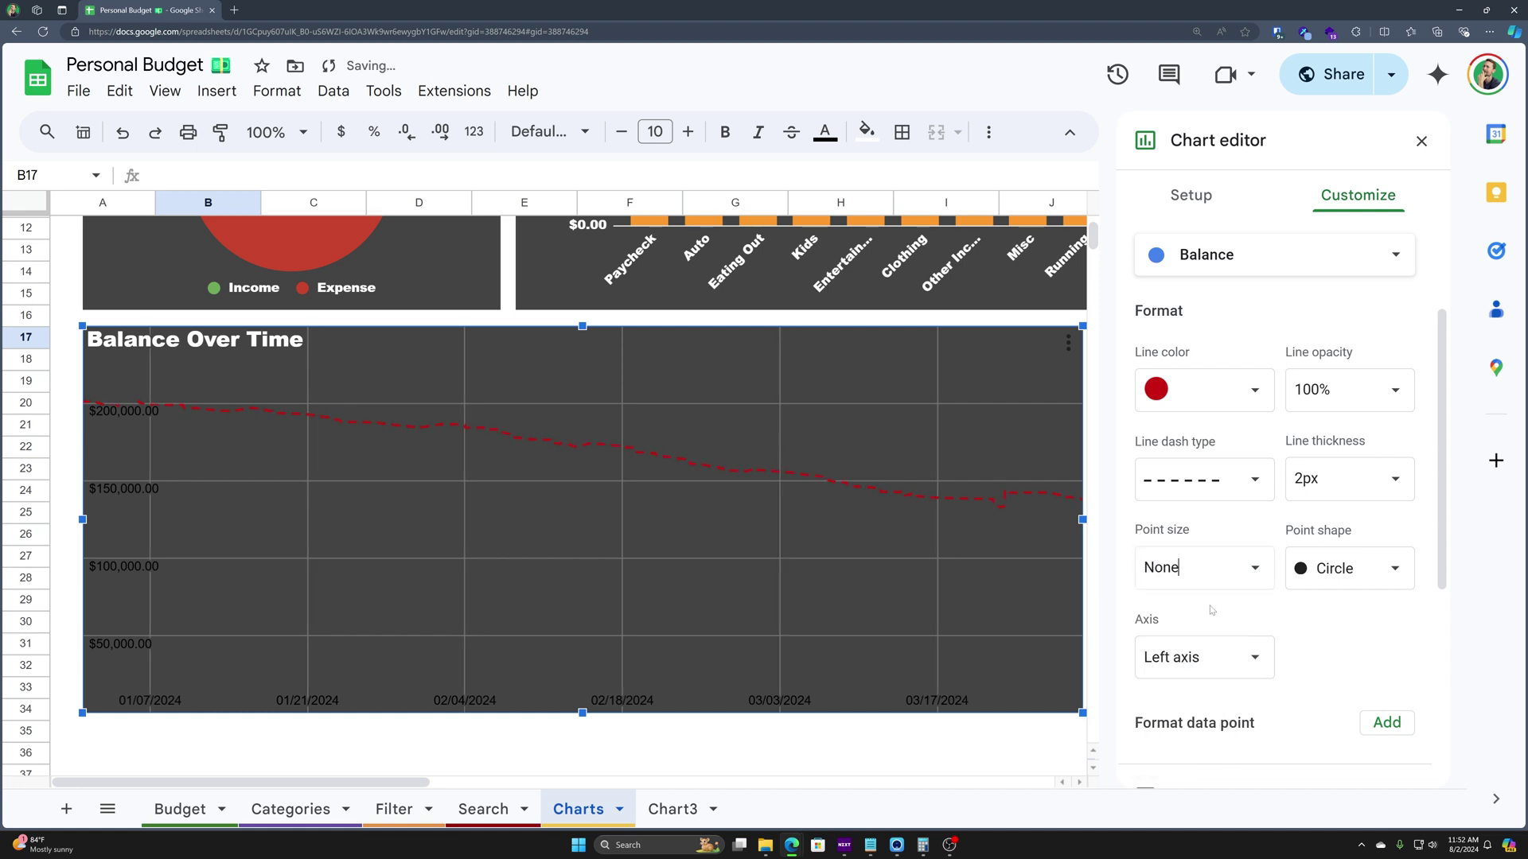
Set the Balance series' point shape to Star and its point size to None
{"action": "left_click", "coordinate": [1357, 582]}
{"action": "left_click", "coordinate": [1348, 698]}
{"action": "left_click", "coordinate": [1351, 567]}
{"action": "left_click", "coordinate": [1193, 567]}
{"action": "left_click", "coordinate": [1195, 616]}
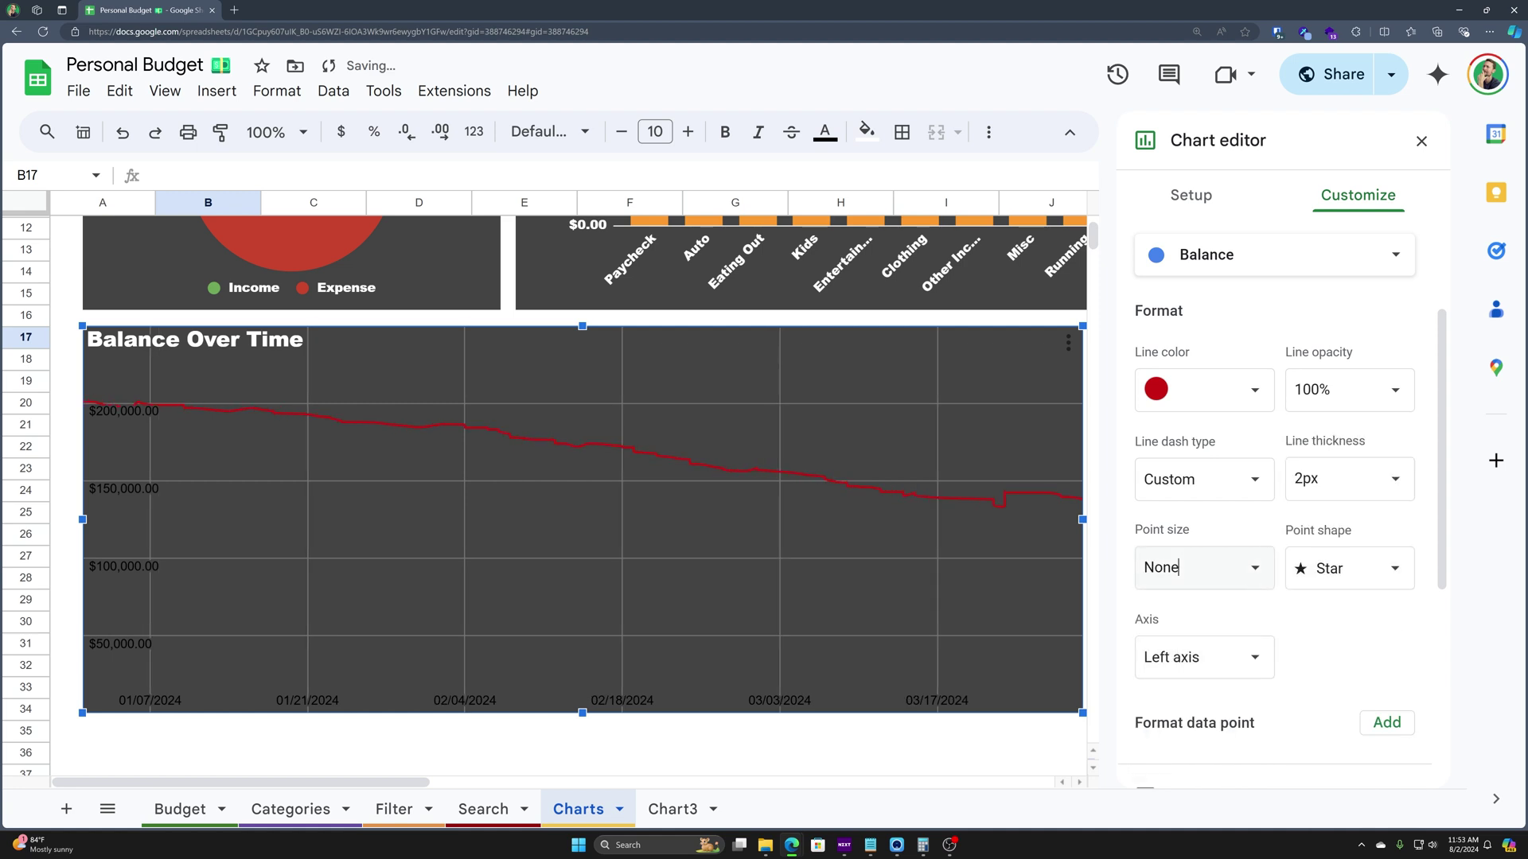
{"action": "scroll", "coordinate": [1172, 533], "scroll_direction": "down", "scroll_amount": 2}
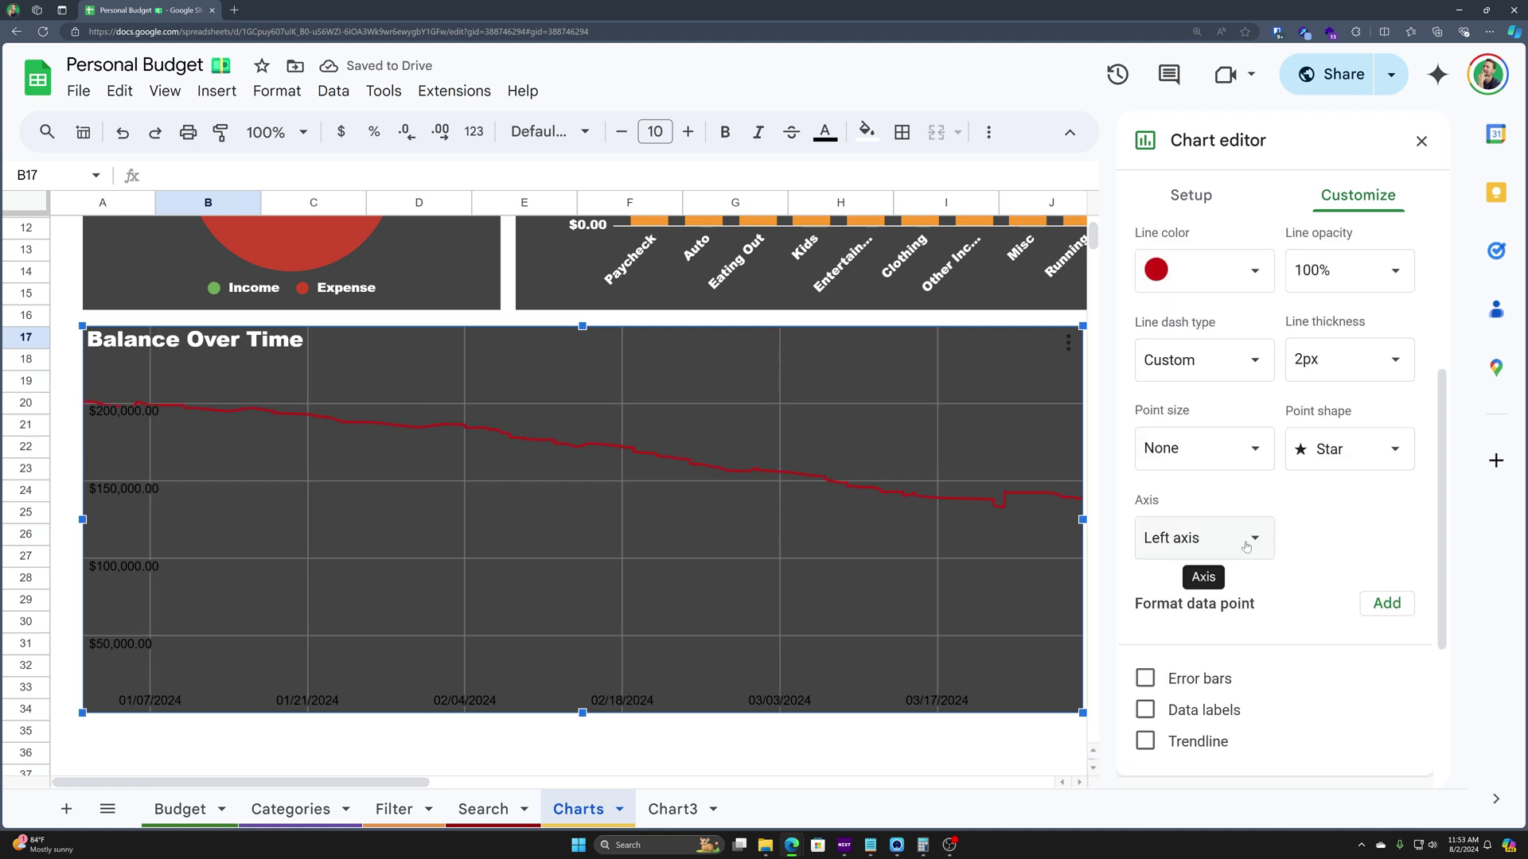
Try data labels on the Balance series and turn them off again
{"action": "scroll", "coordinate": [1208, 623], "scroll_direction": "down", "scroll_amount": 1}
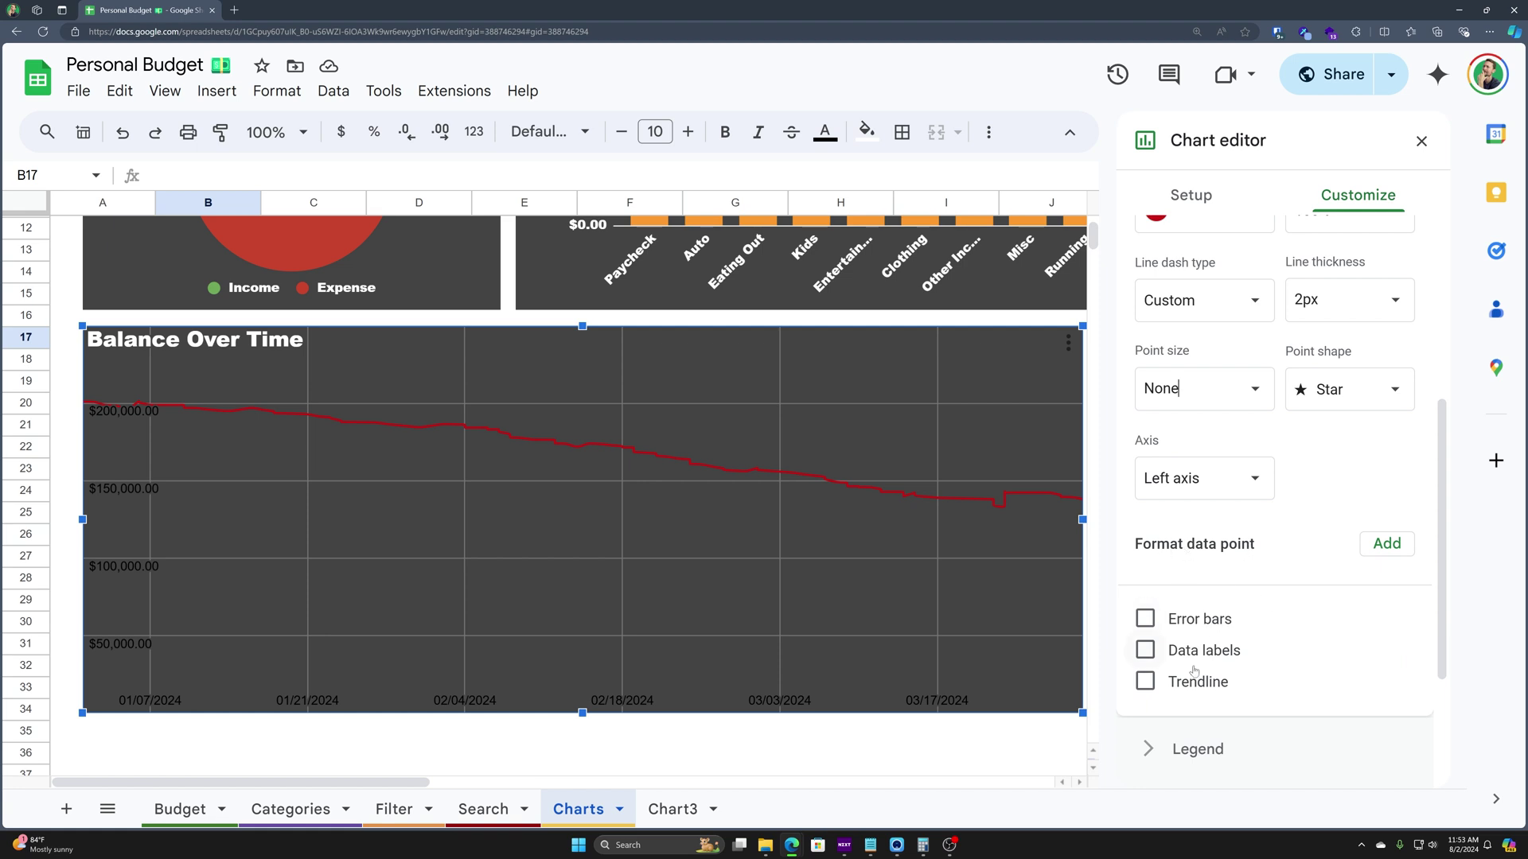
{"action": "left_click", "coordinate": [1143, 651]}
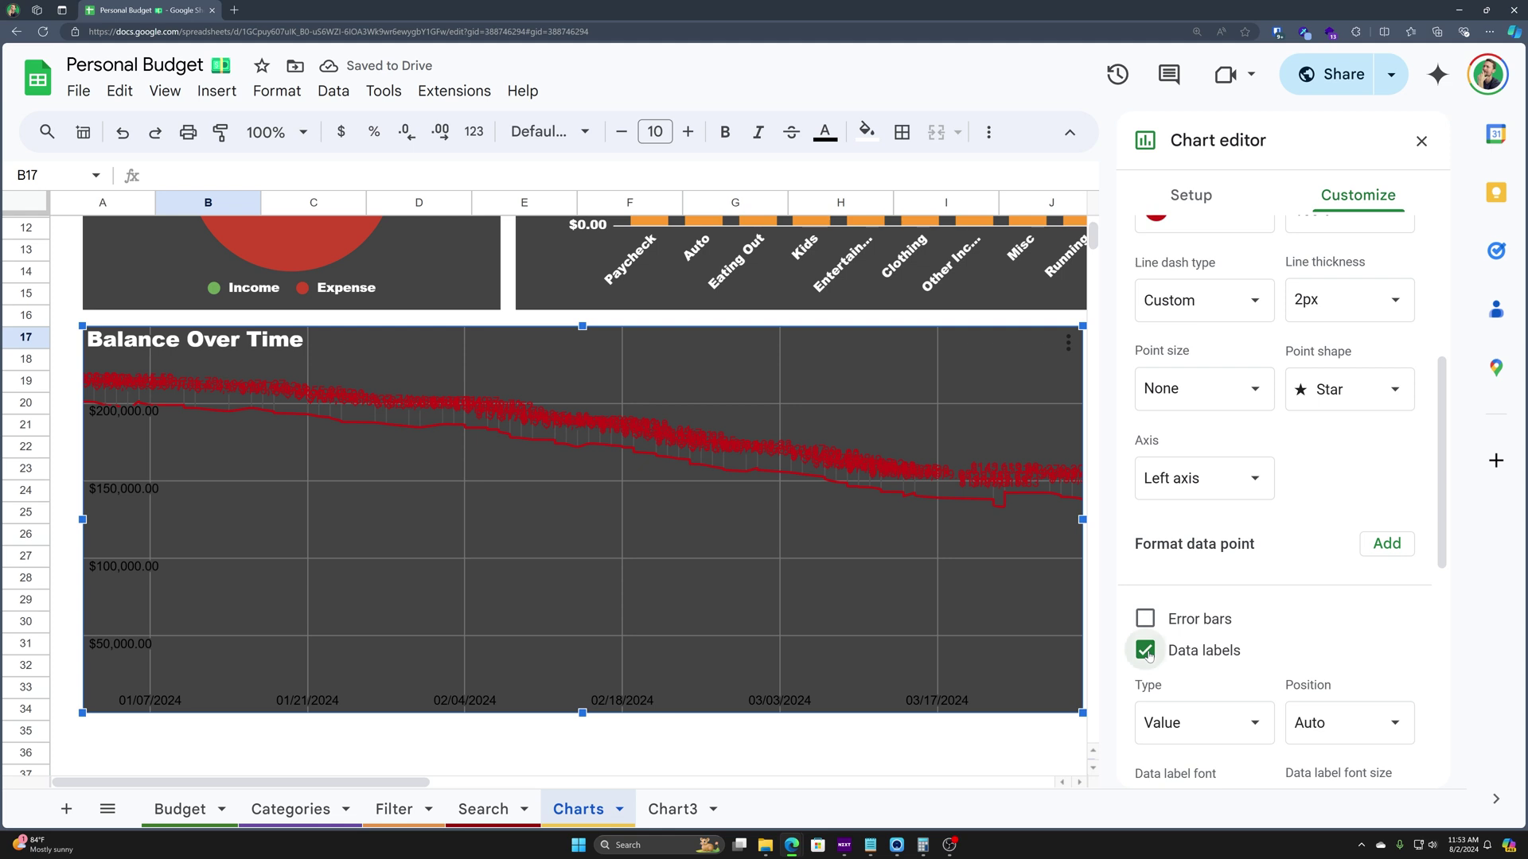
{"action": "left_click", "coordinate": [1145, 652]}
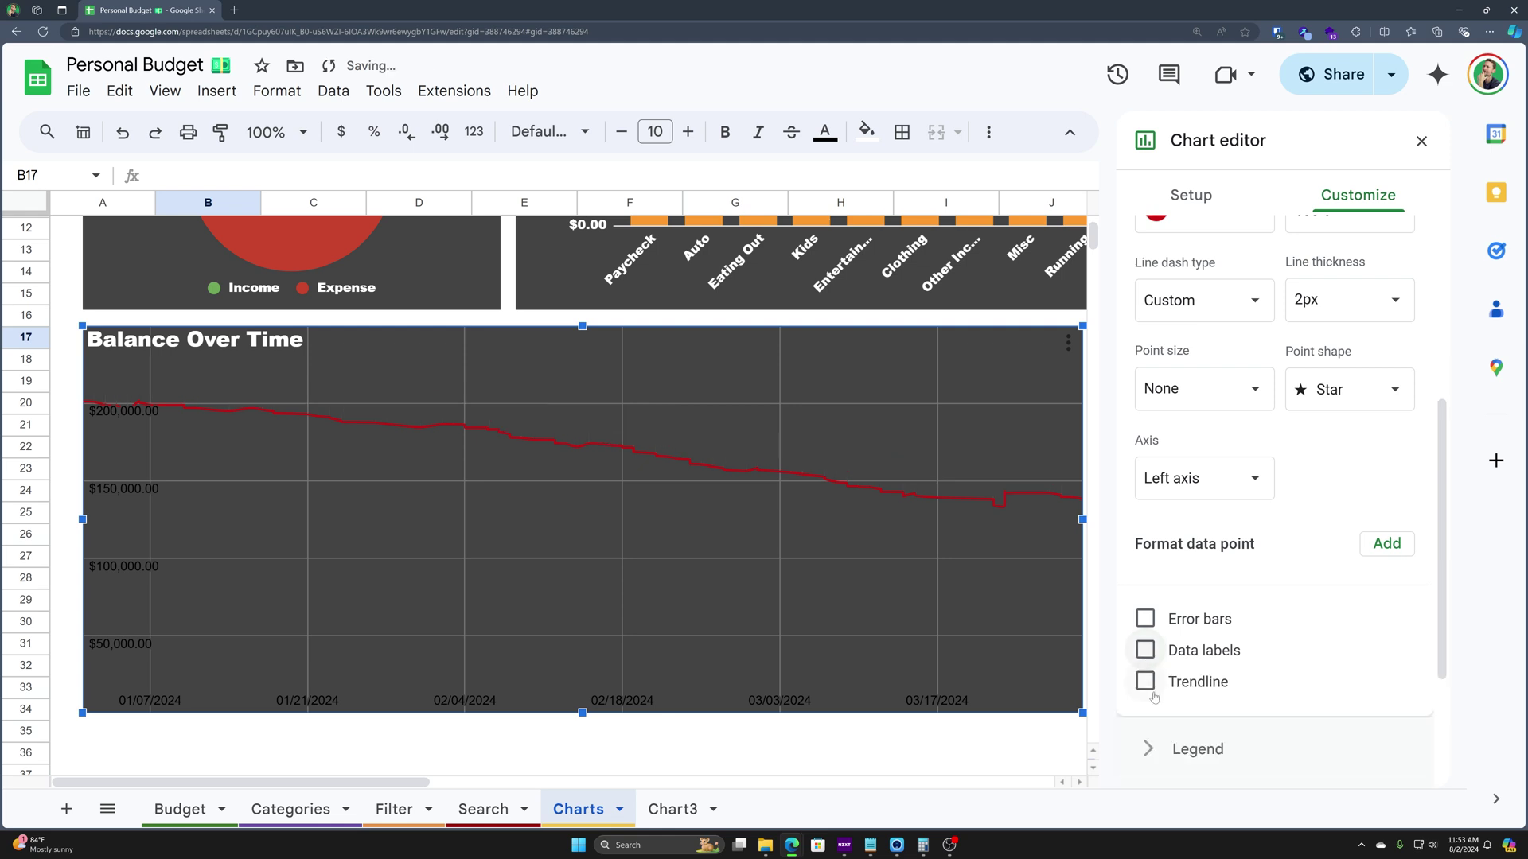
Try a Polynomial trendline on the Balance series and remove it again
{"action": "left_click", "coordinate": [1145, 683]}
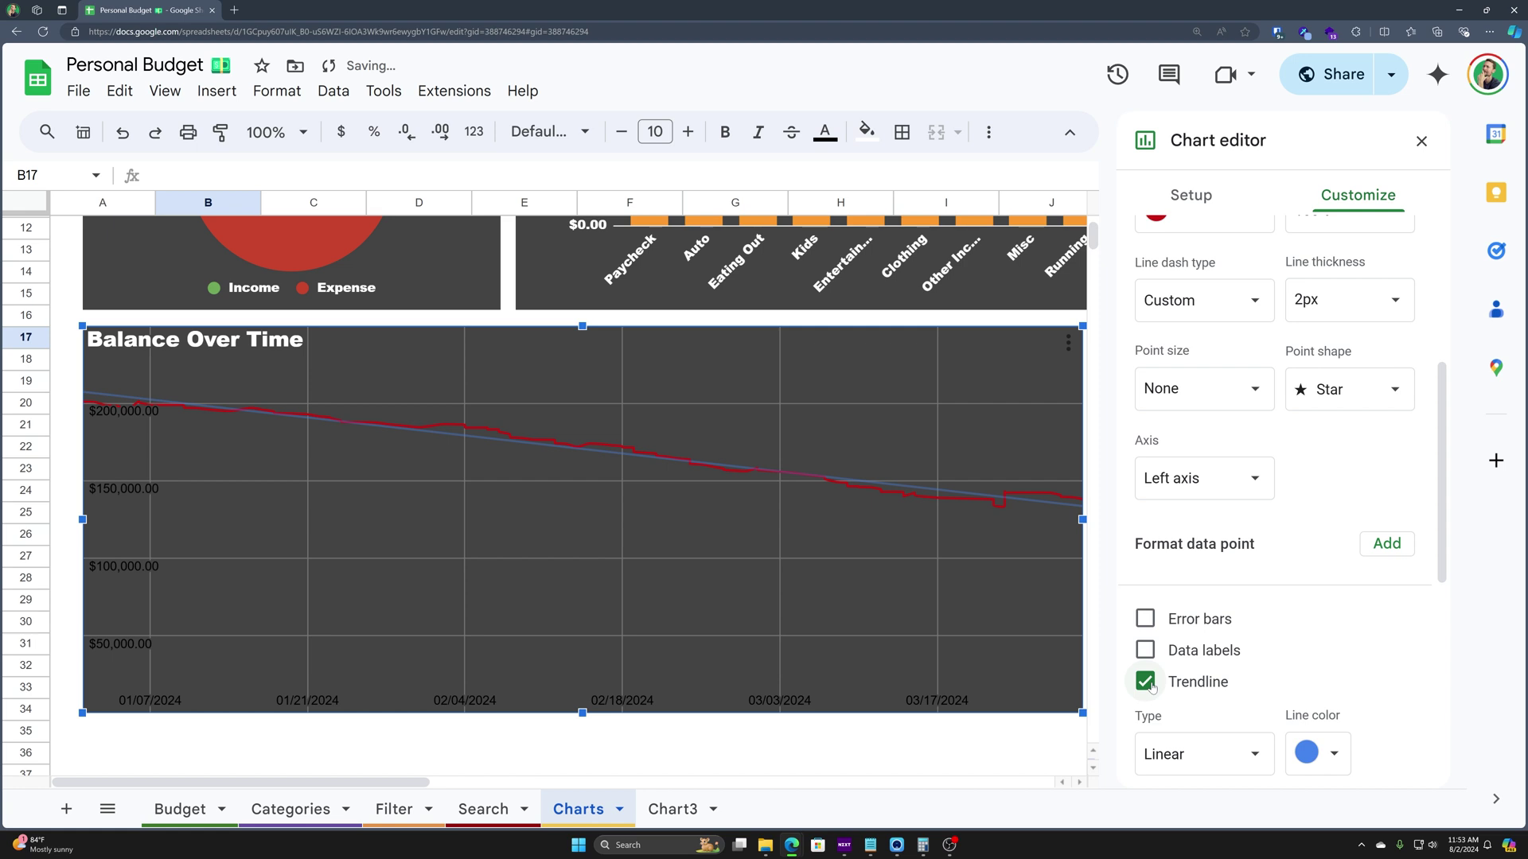
{"action": "scroll", "coordinate": [1194, 660], "scroll_direction": "down", "scroll_amount": 2}
{"action": "left_click", "coordinate": [1213, 634]}
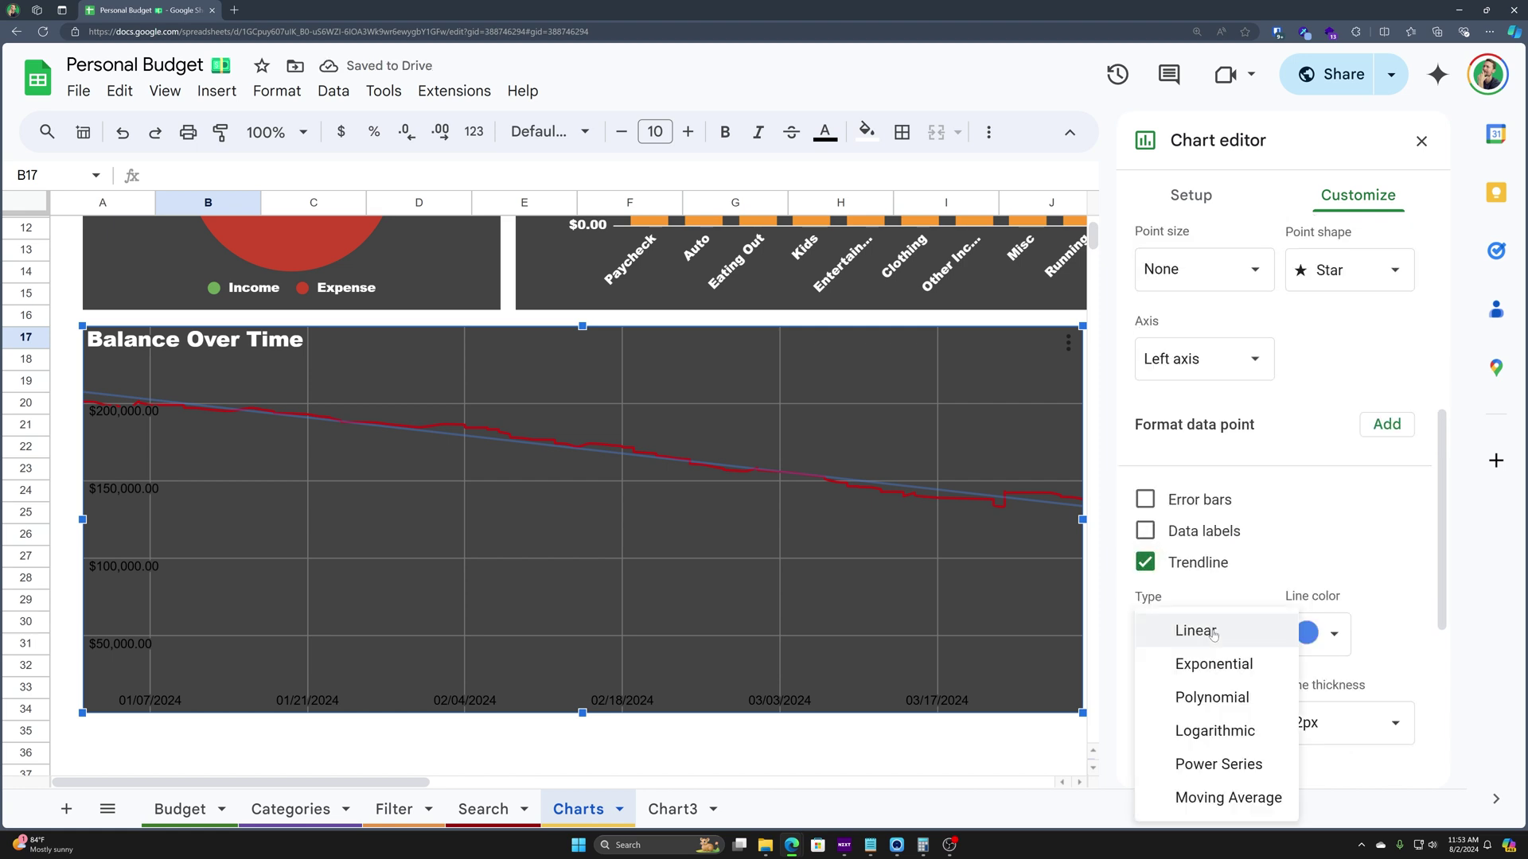
{"action": "left_click", "coordinate": [1243, 697]}
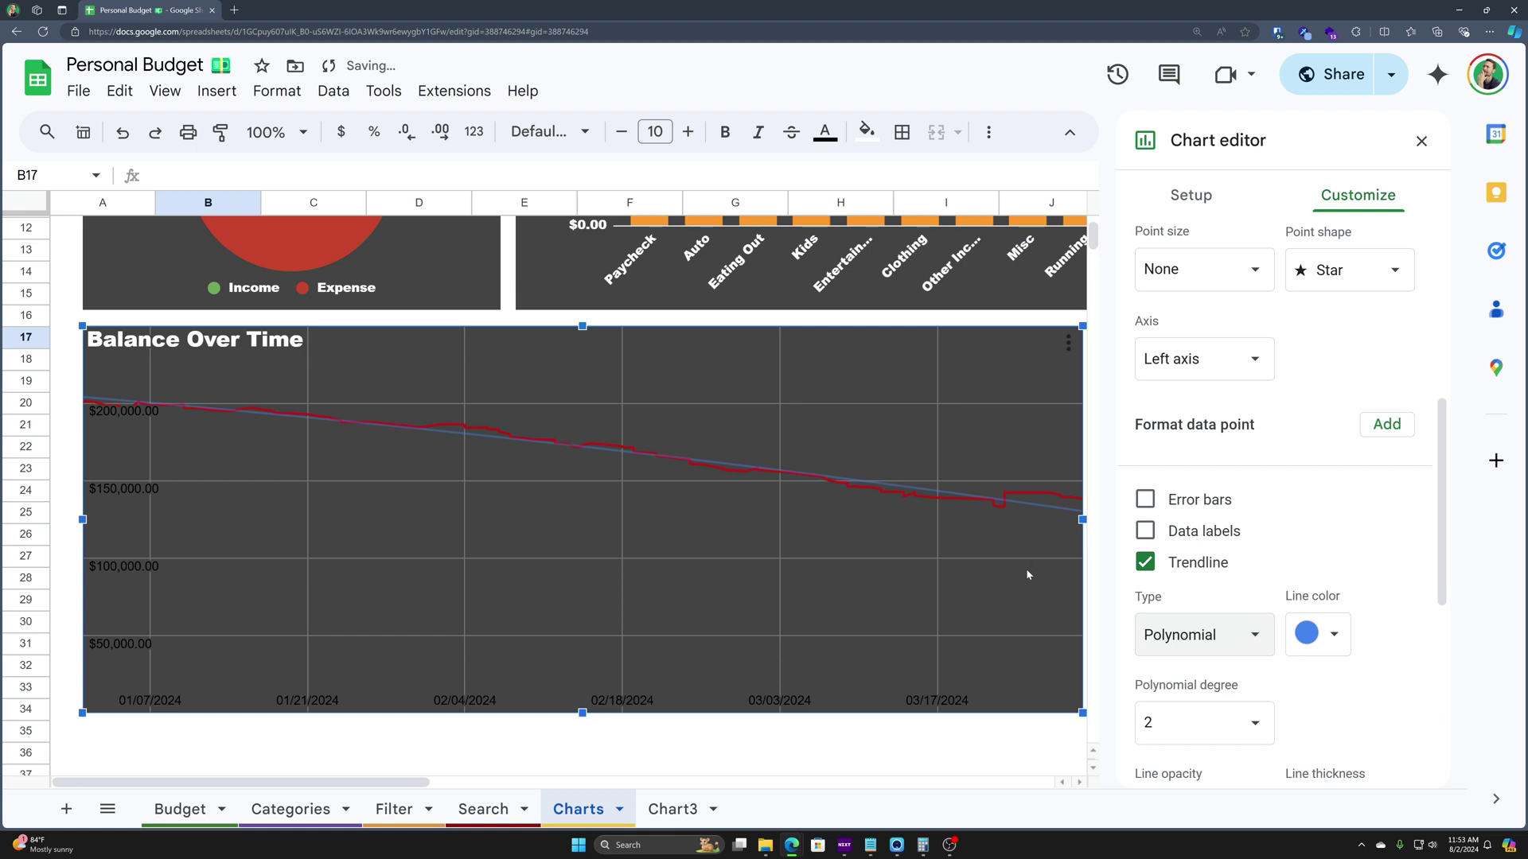
{"action": "left_click", "coordinate": [1146, 564]}
Set the text color of the Balance Over Time chart's horizontal axis labels to white
{"action": "scroll", "coordinate": [1164, 571], "scroll_direction": "down", "scroll_amount": 1}
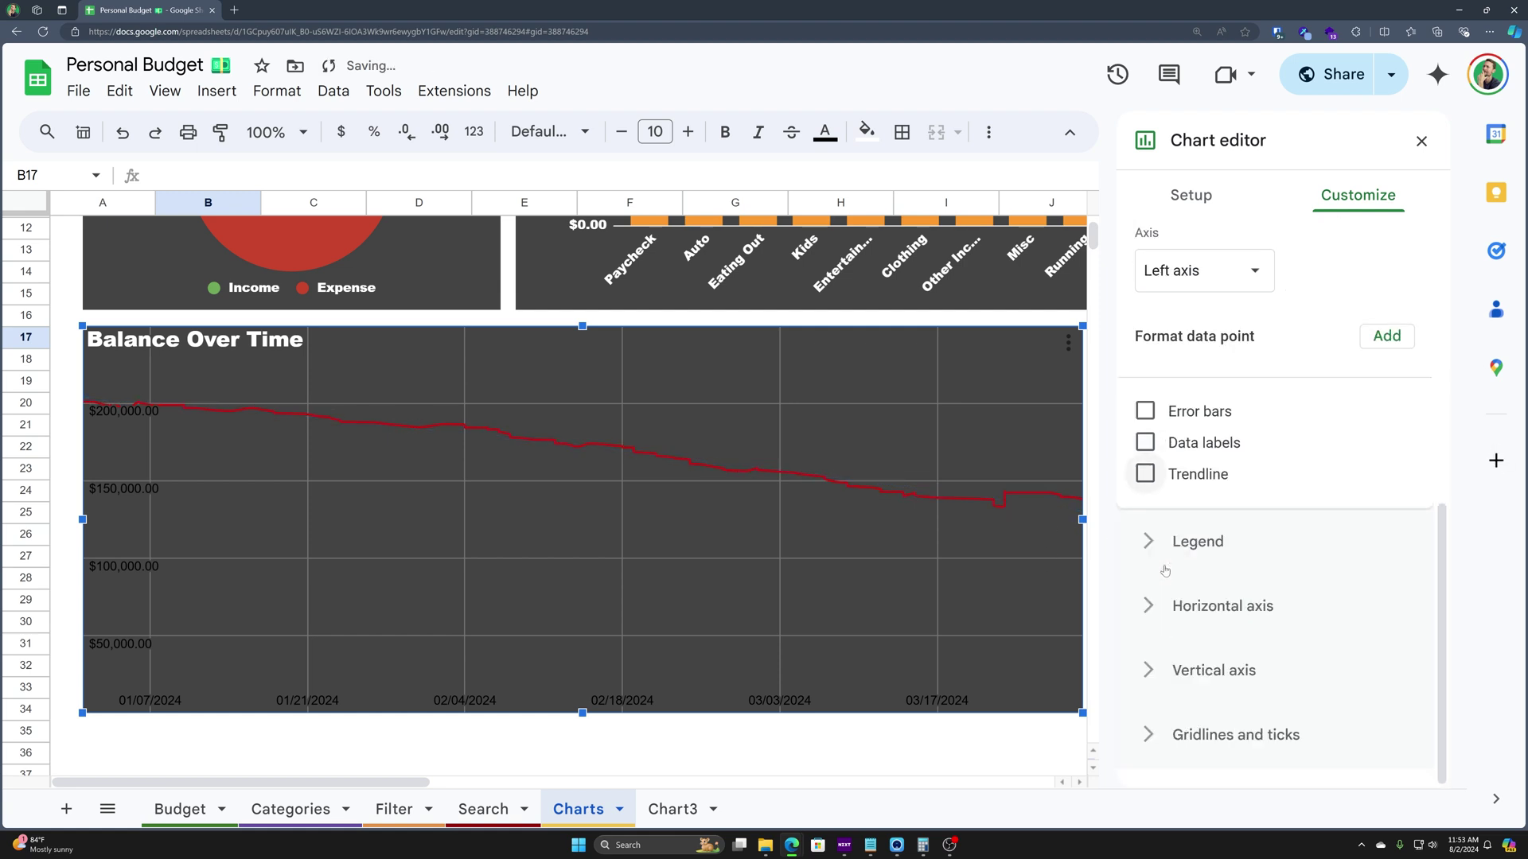
{"action": "left_click", "coordinate": [1153, 545]}
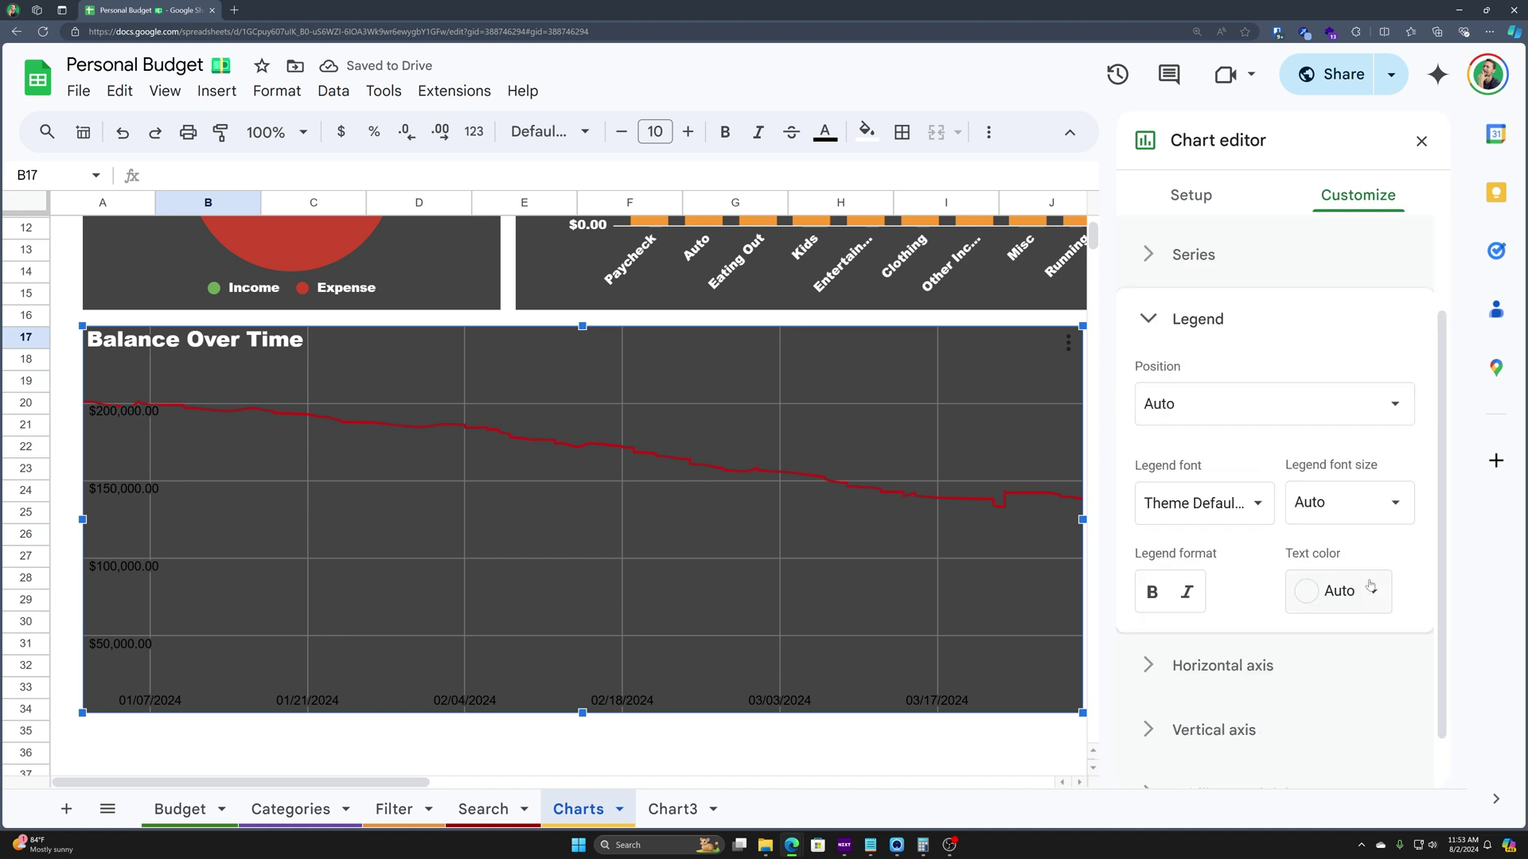
{"action": "left_click", "coordinate": [1225, 665]}
{"action": "left_click", "coordinate": [1386, 555]}
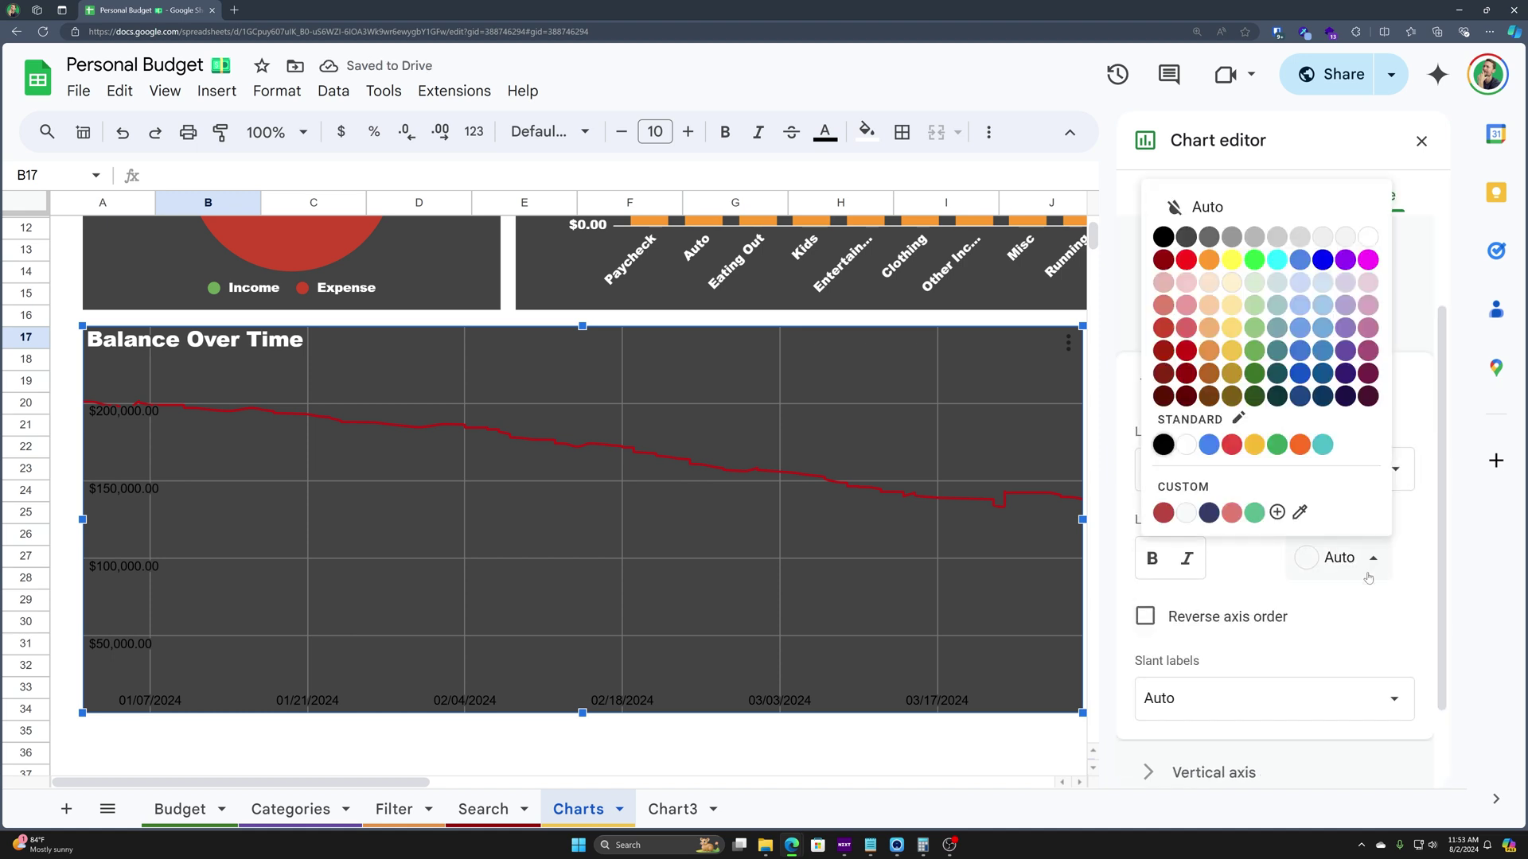
{"action": "left_click", "coordinate": [1189, 441]}
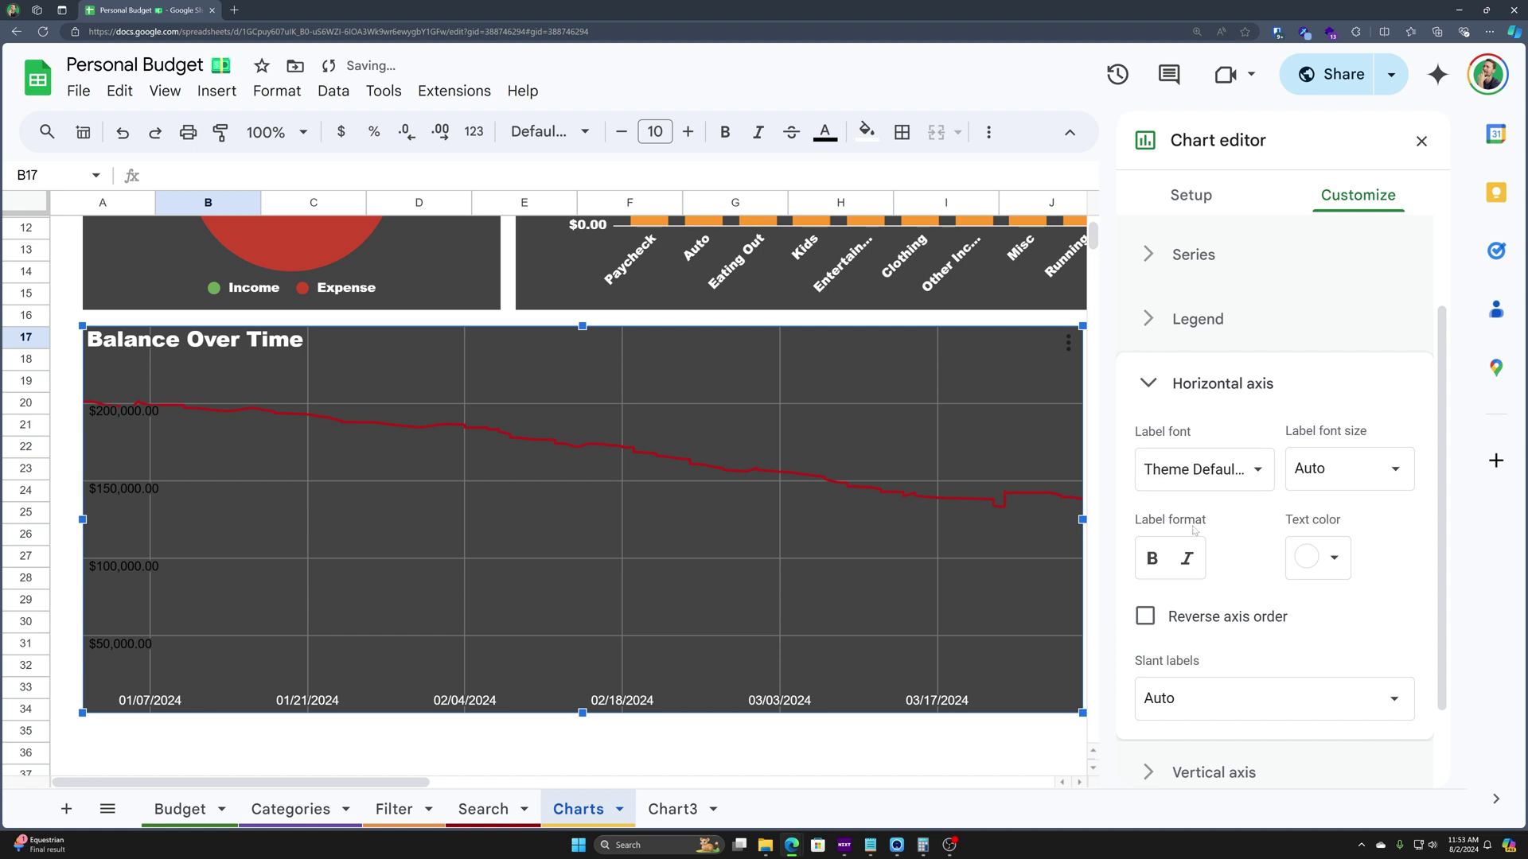
Set the text color of the Balance Over Time chart's vertical axis labels to white
{"action": "scroll", "coordinate": [1143, 686], "scroll_direction": "down", "scroll_amount": 1}
{"action": "left_click", "coordinate": [1140, 670]}
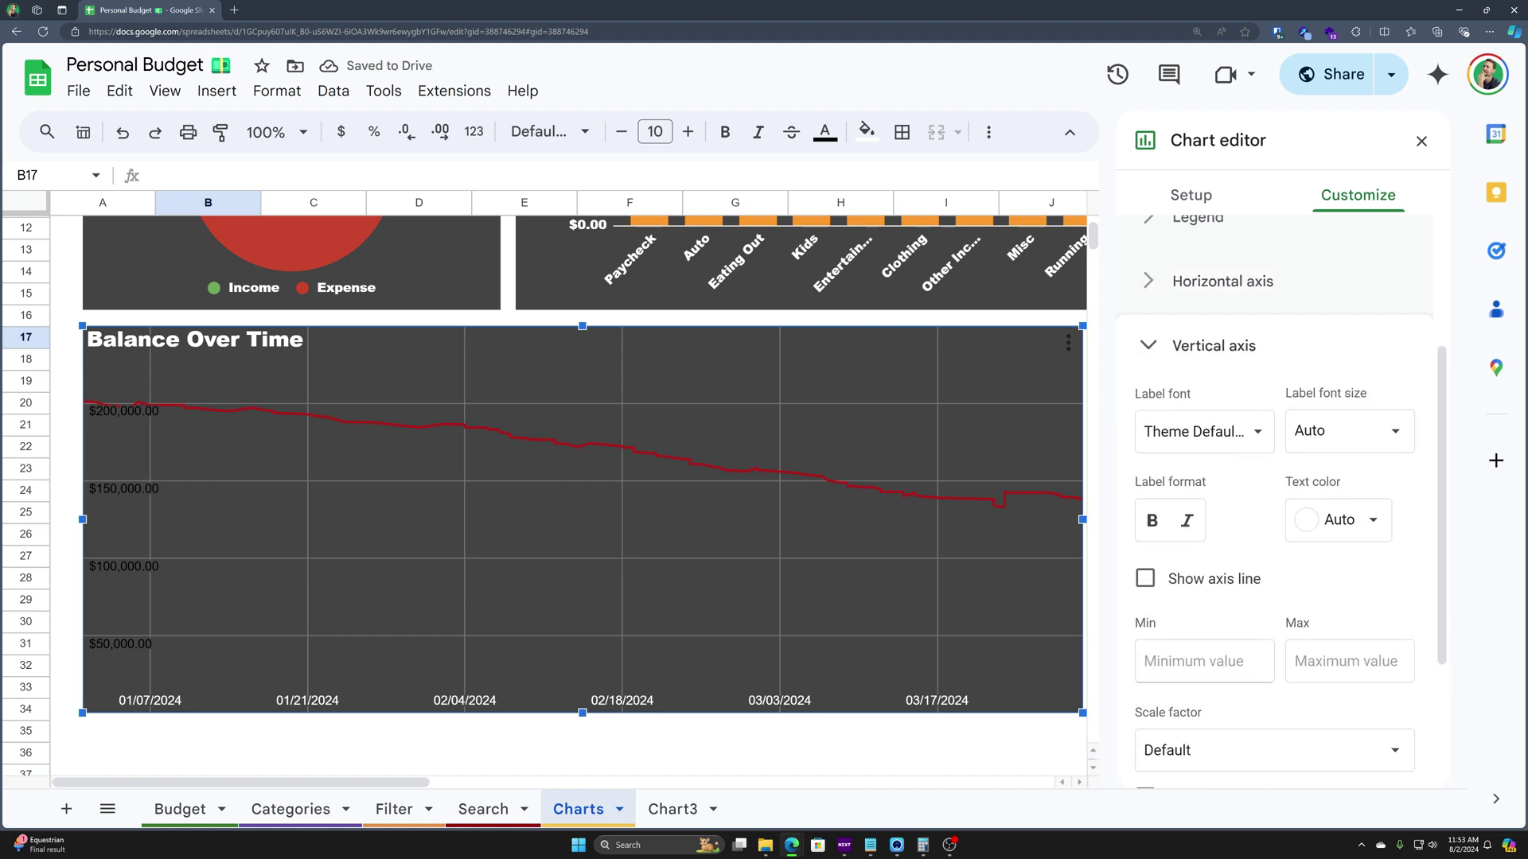
{"action": "left_click", "coordinate": [1341, 517]}
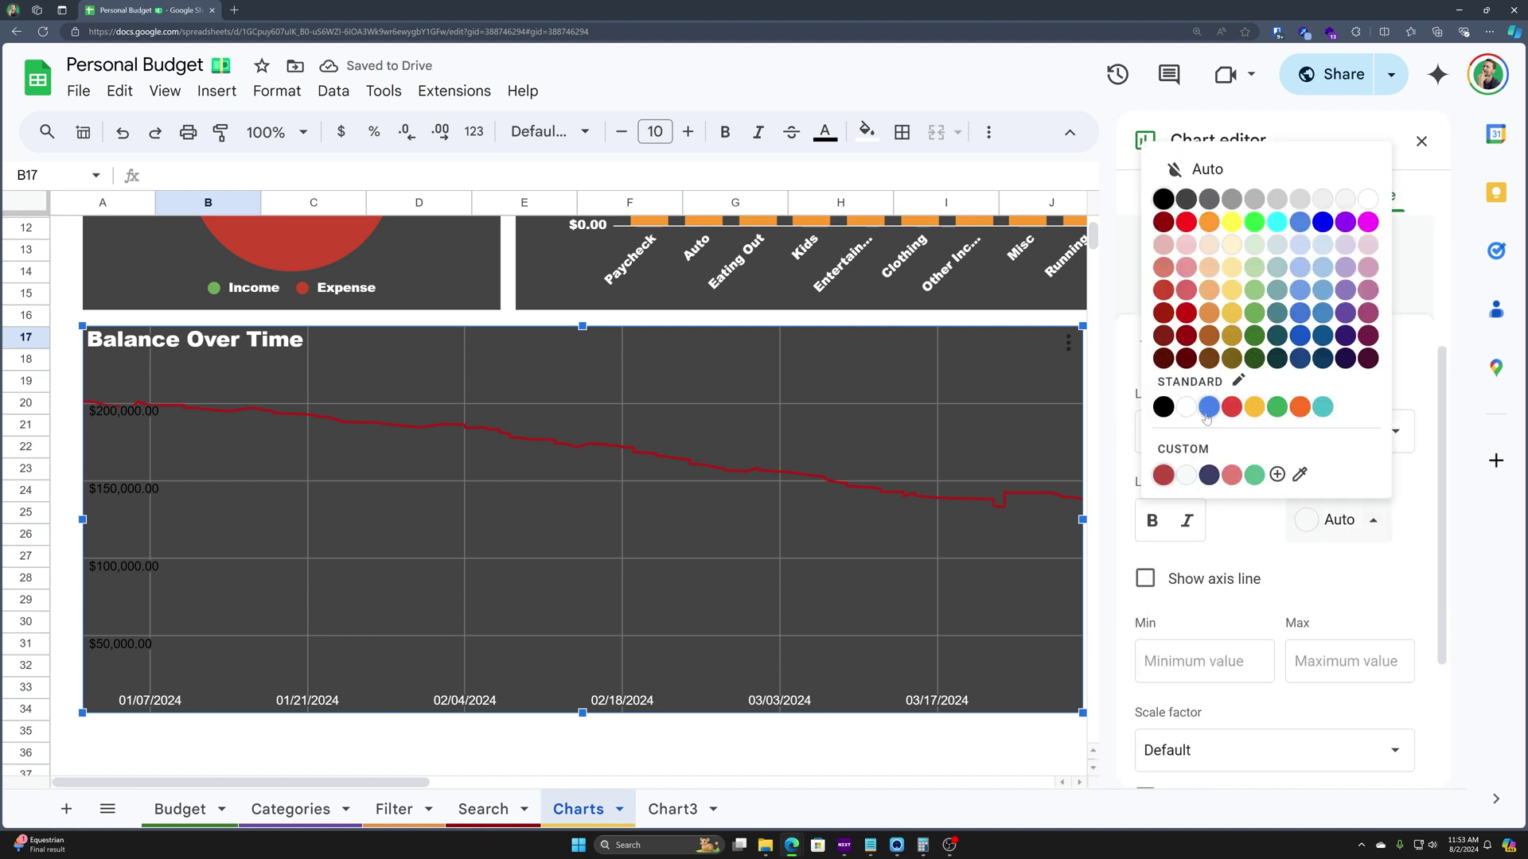
{"action": "left_click", "coordinate": [1206, 411]}
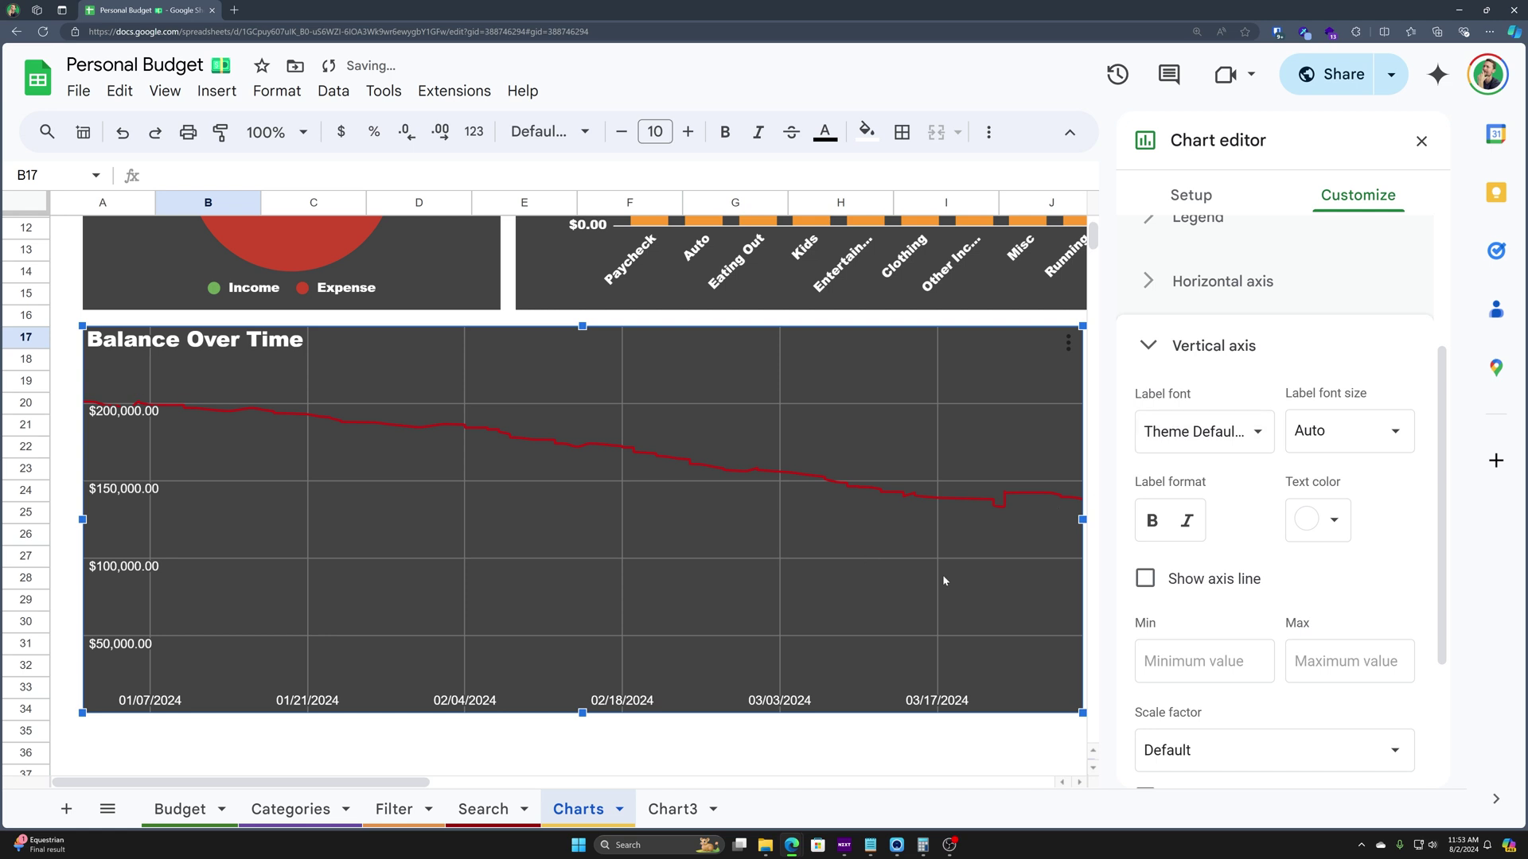
Try minor gridlines on the horizontal axis, colored magenta and after that light pink
{"action": "scroll", "coordinate": [1227, 633], "scroll_direction": "down", "scroll_amount": 2}
{"action": "left_click", "coordinate": [1196, 715]}
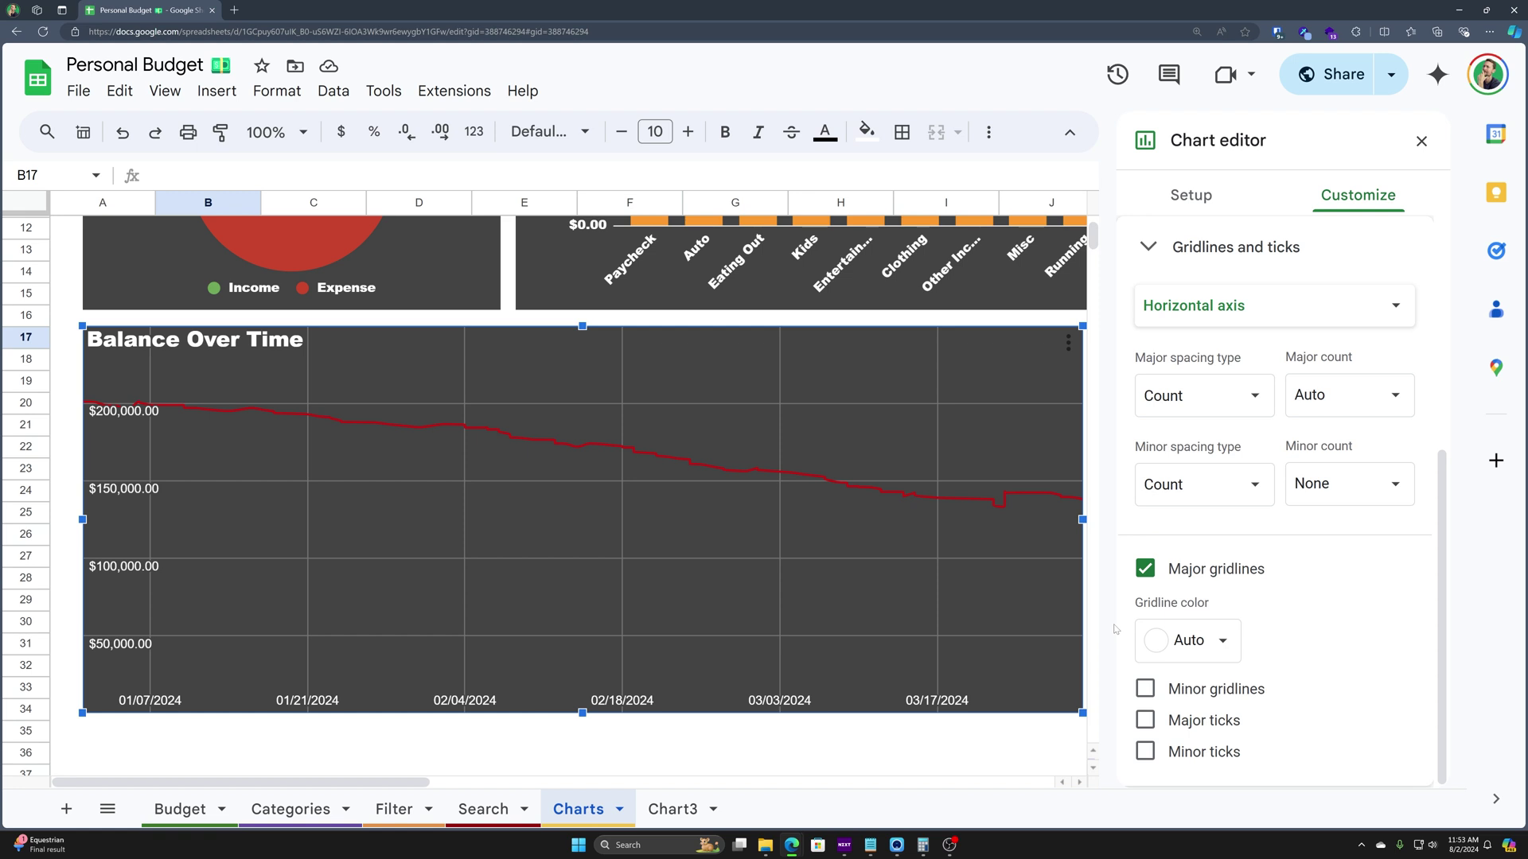
{"action": "left_click", "coordinate": [1142, 688]}
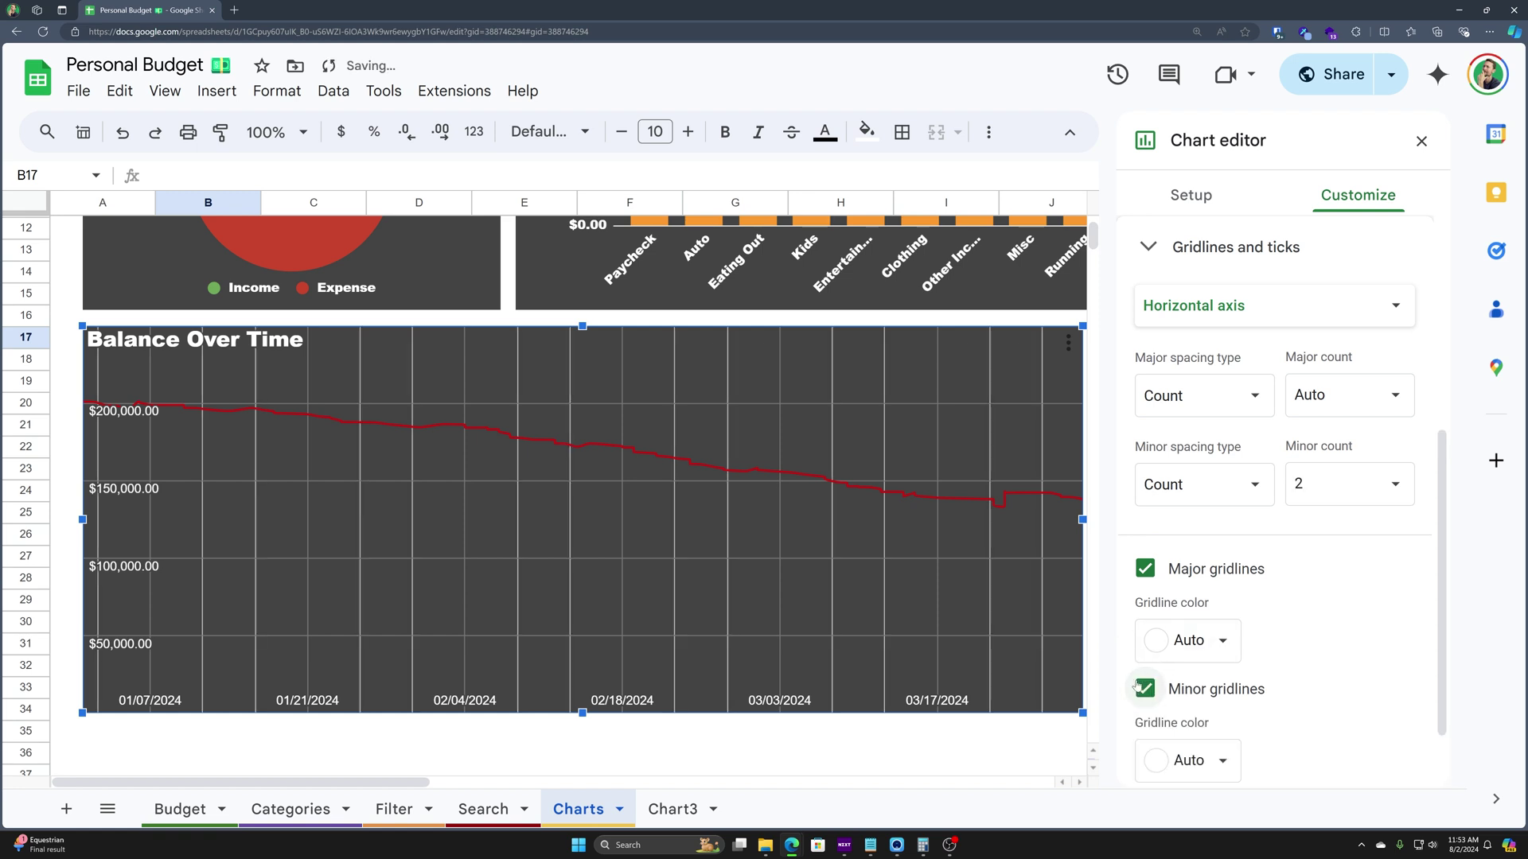
{"action": "scroll", "coordinate": [1157, 703], "scroll_direction": "down", "scroll_amount": 1}
{"action": "left_click", "coordinate": [1178, 672]}
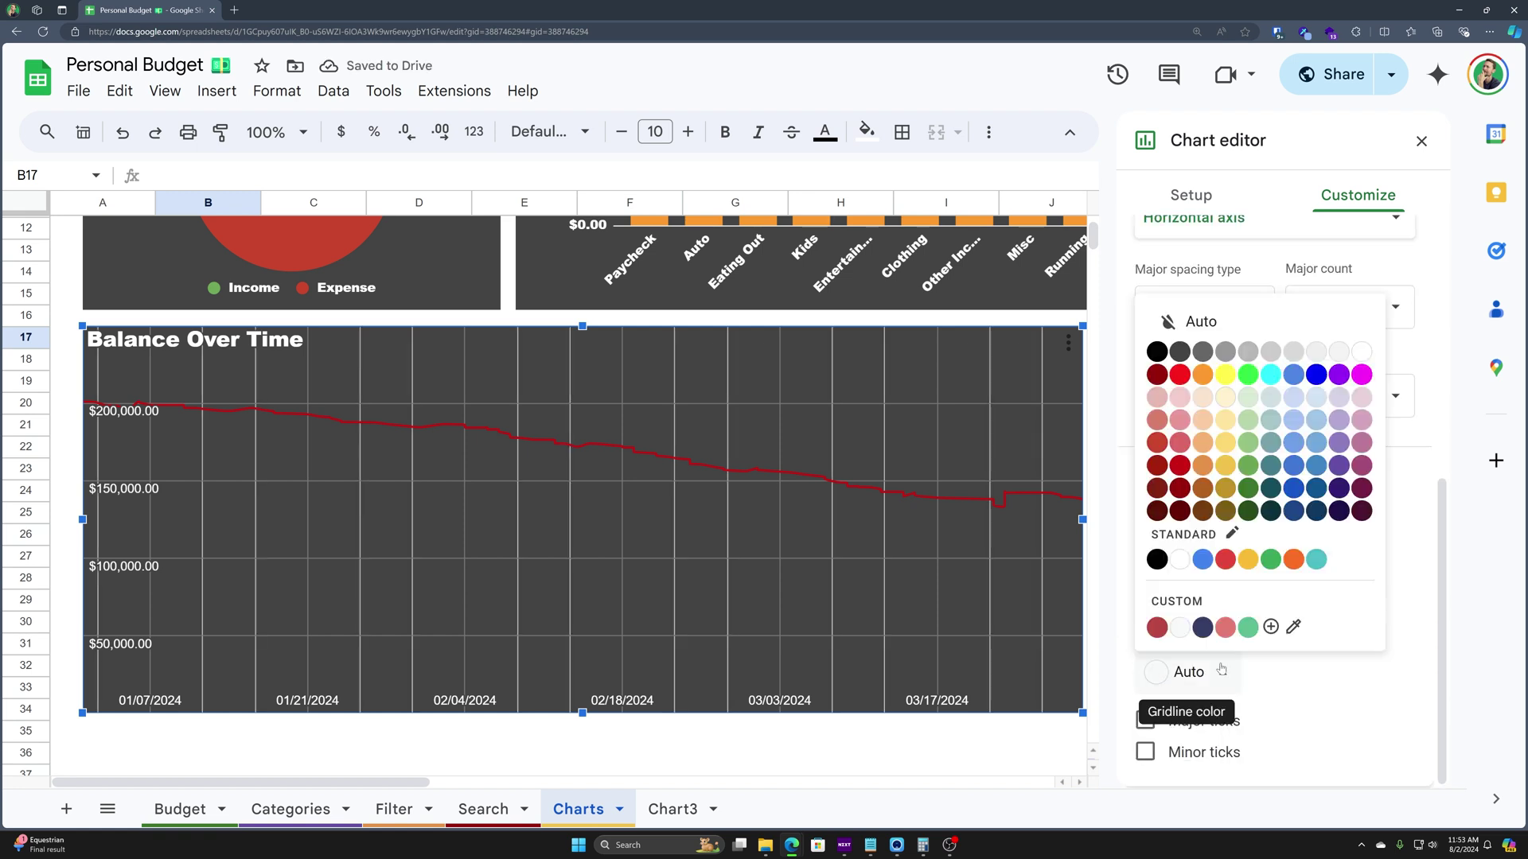
{"action": "left_click", "coordinate": [1362, 374]}
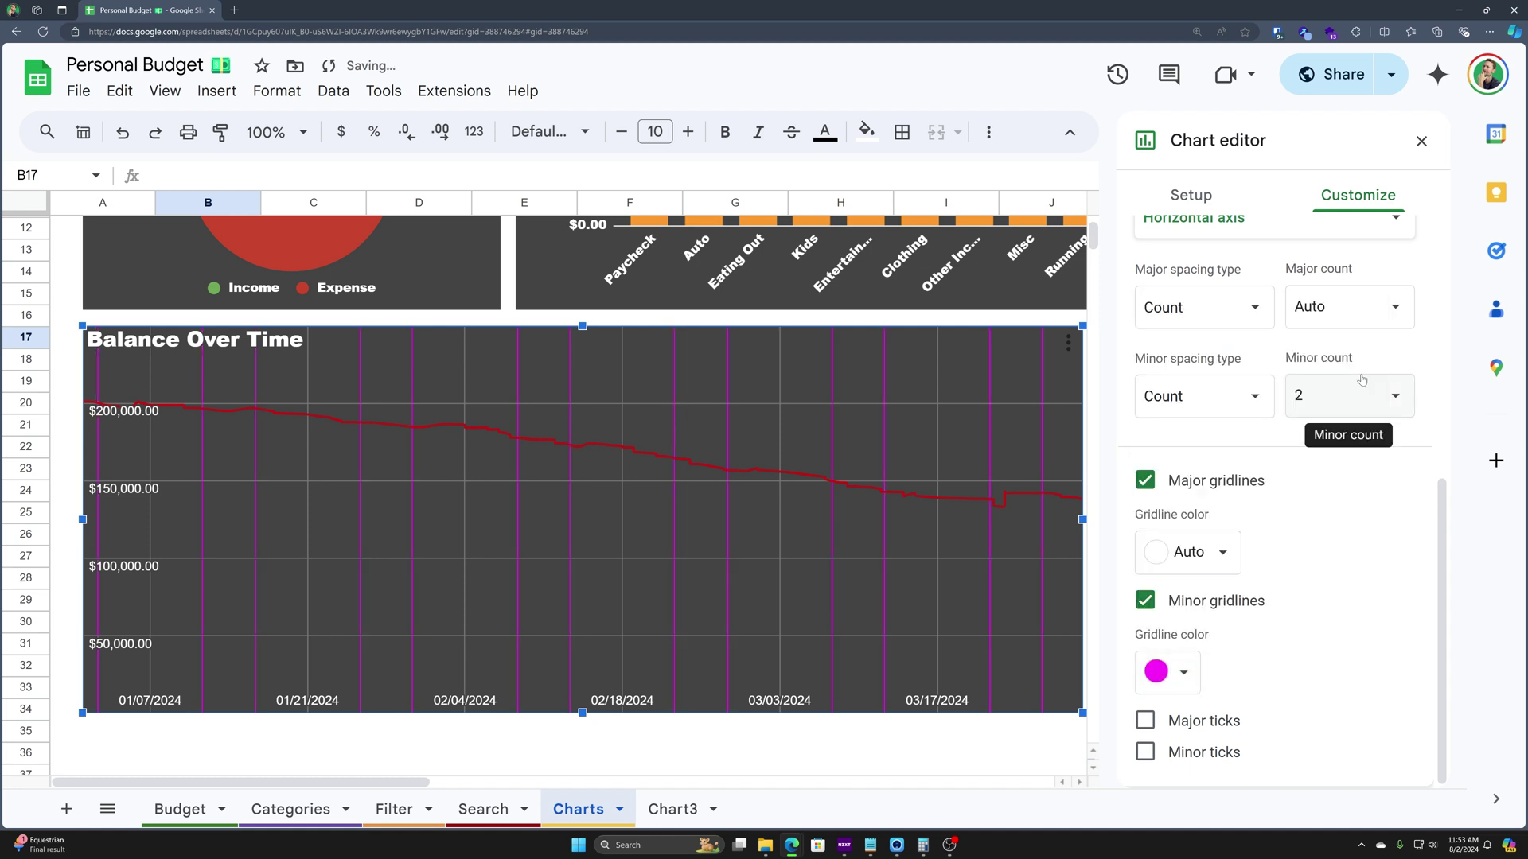
{"action": "left_click", "coordinate": [1181, 674]}
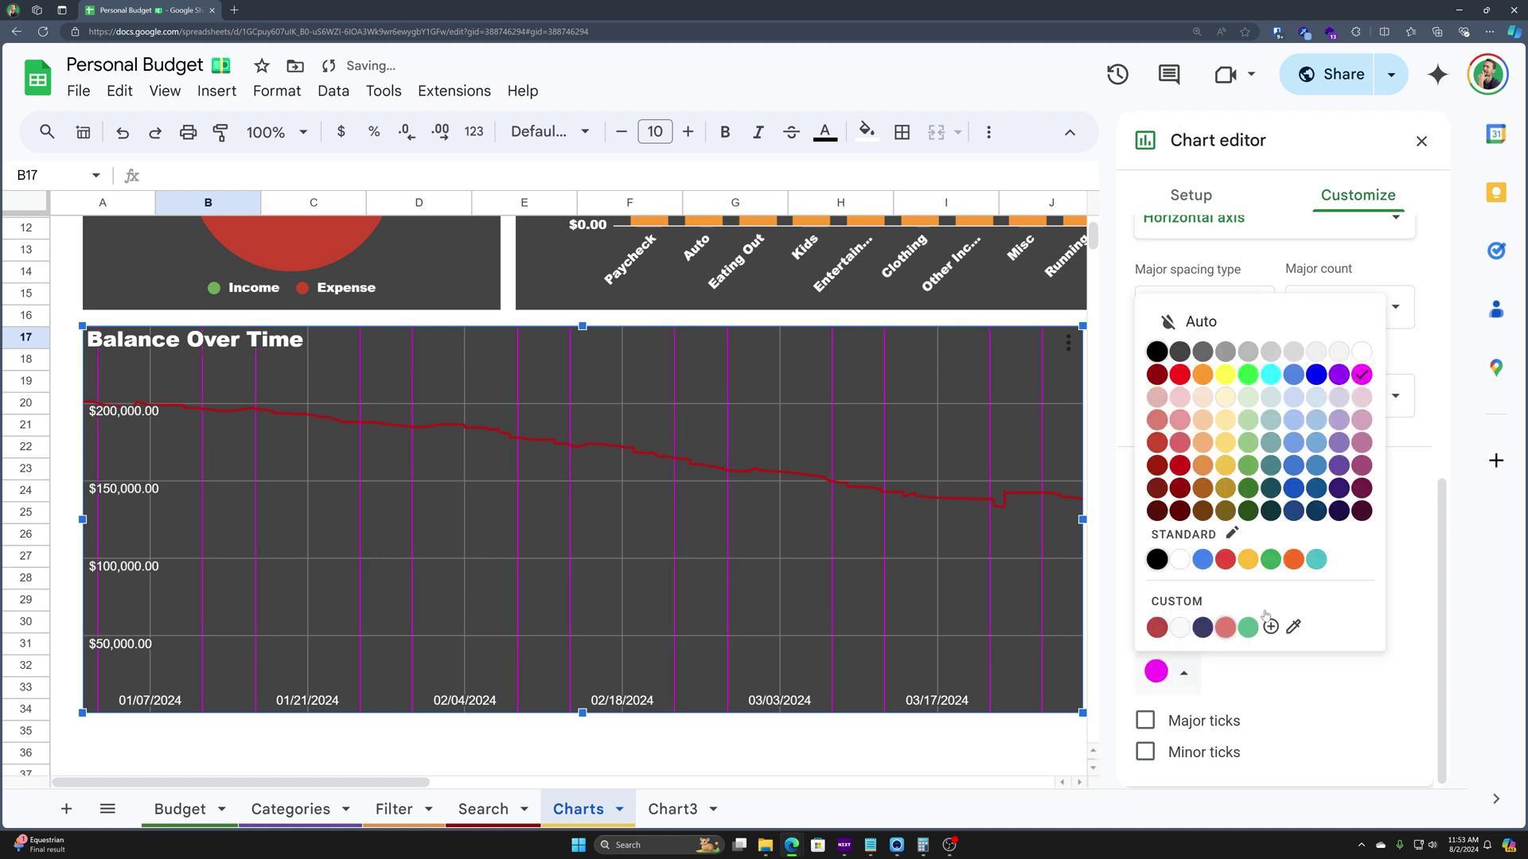
{"action": "left_click", "coordinate": [1362, 397]}
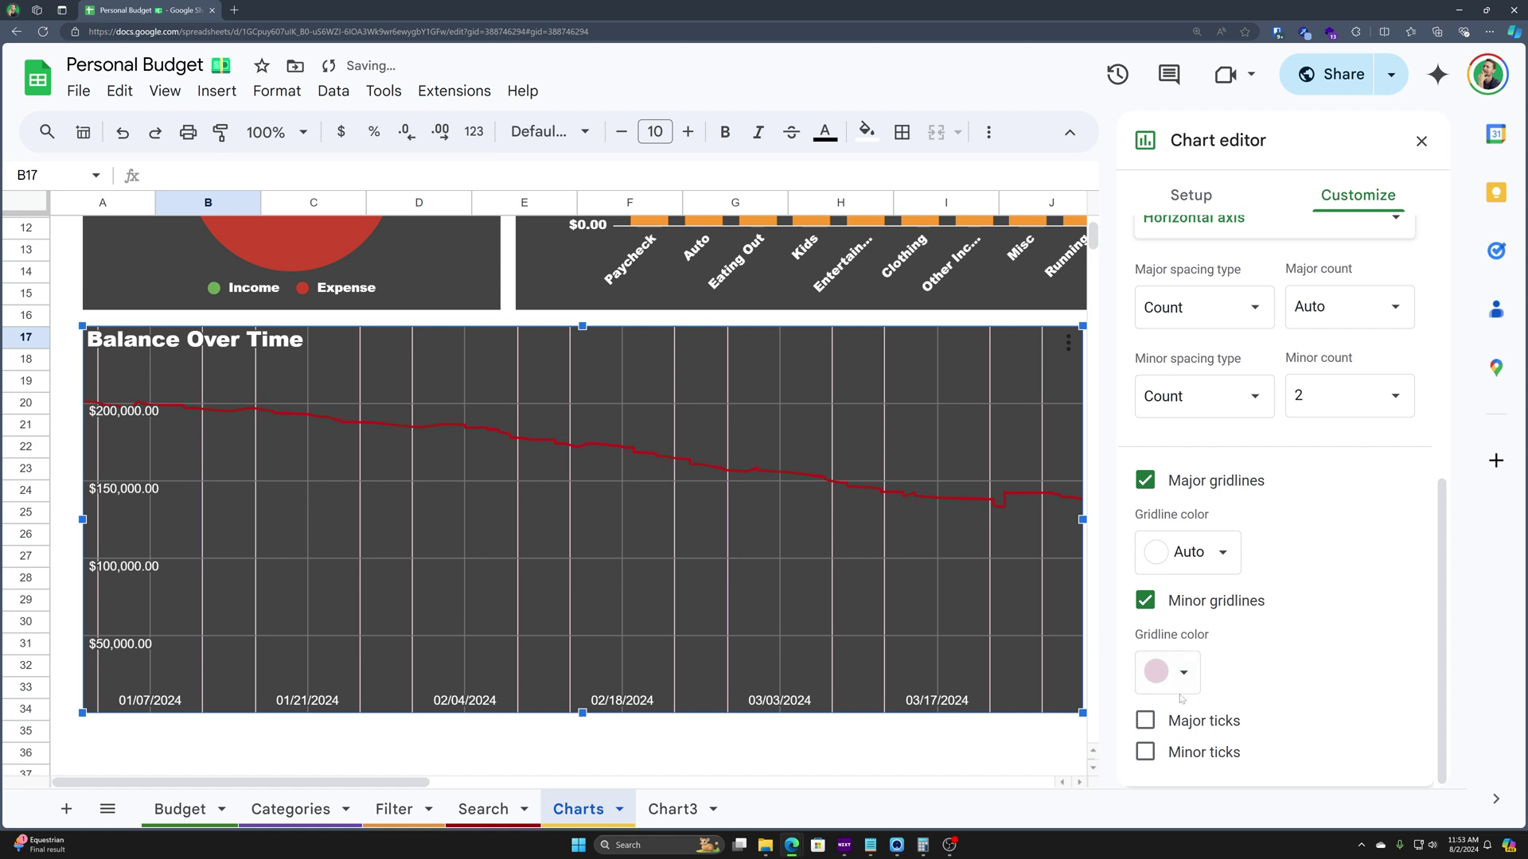
Try yellow major ticks and default minor ticks on the horizontal axis, and turn both off again
{"action": "left_click", "coordinate": [1147, 721]}
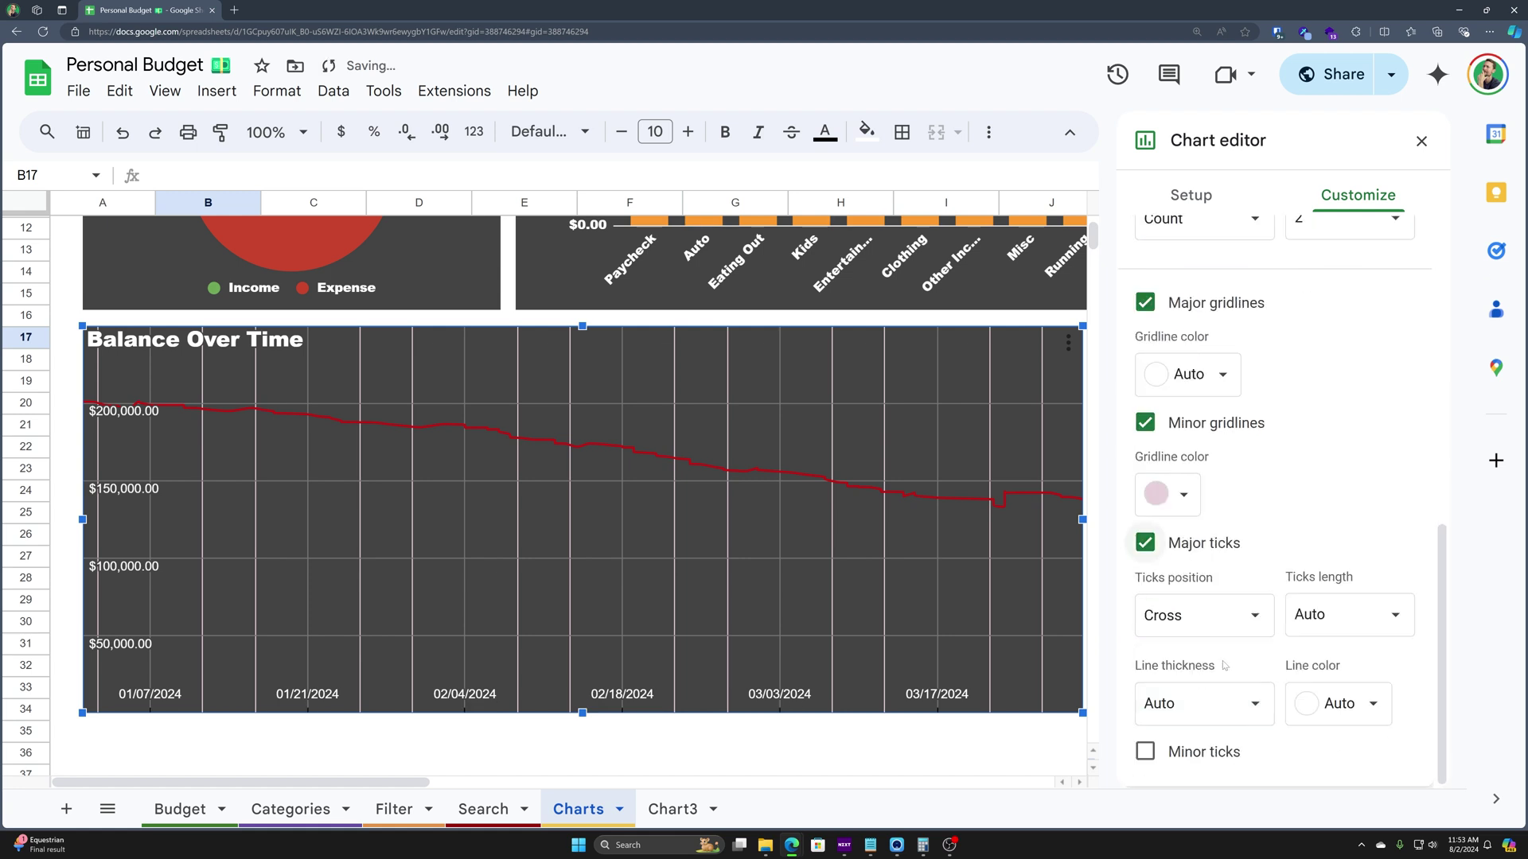
{"action": "left_click", "coordinate": [1376, 703]}
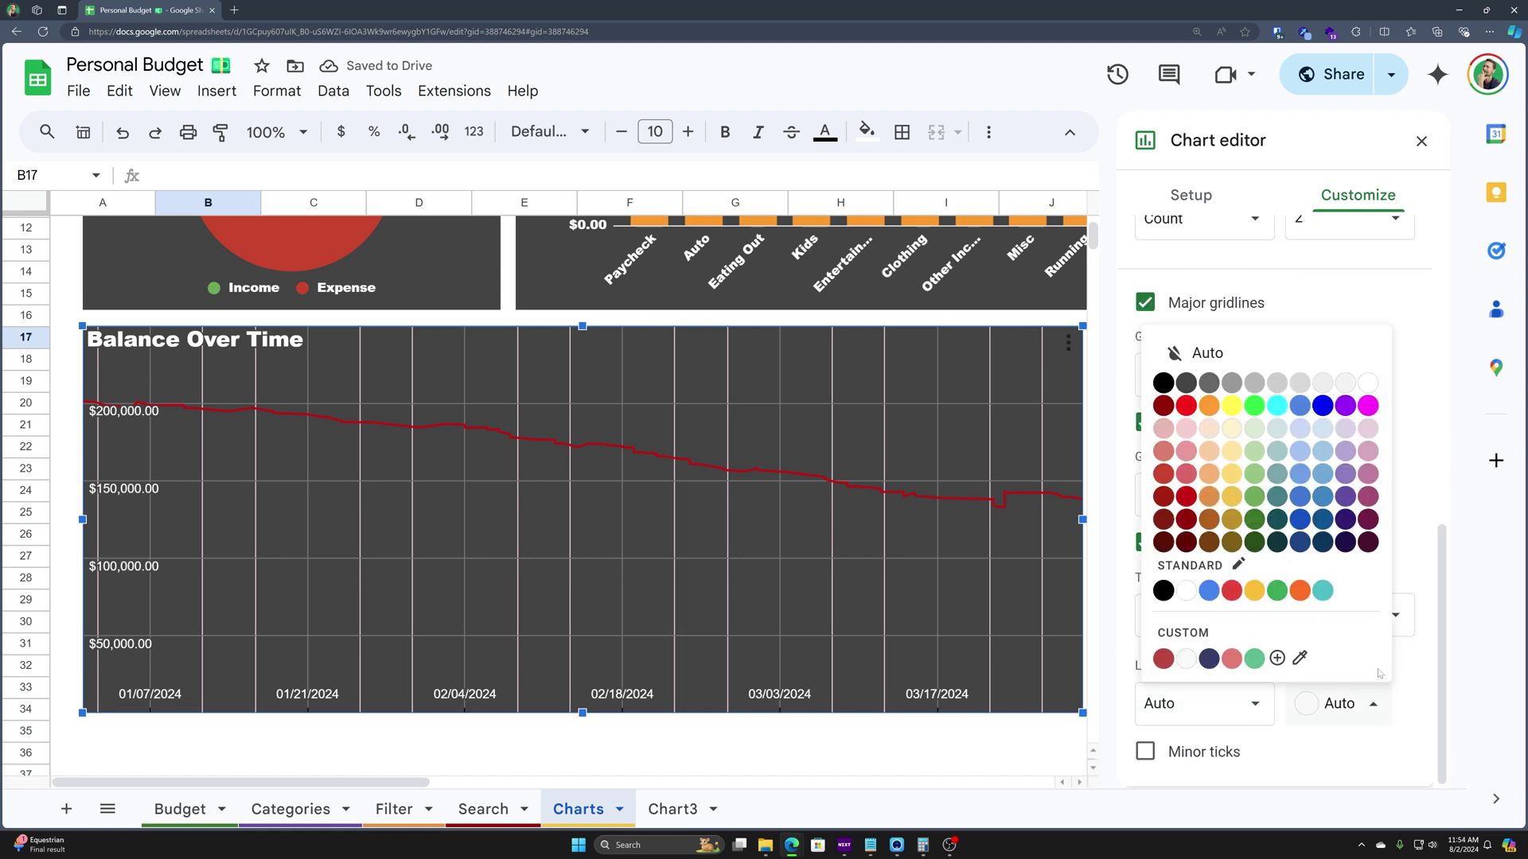
{"action": "left_click", "coordinate": [1231, 409]}
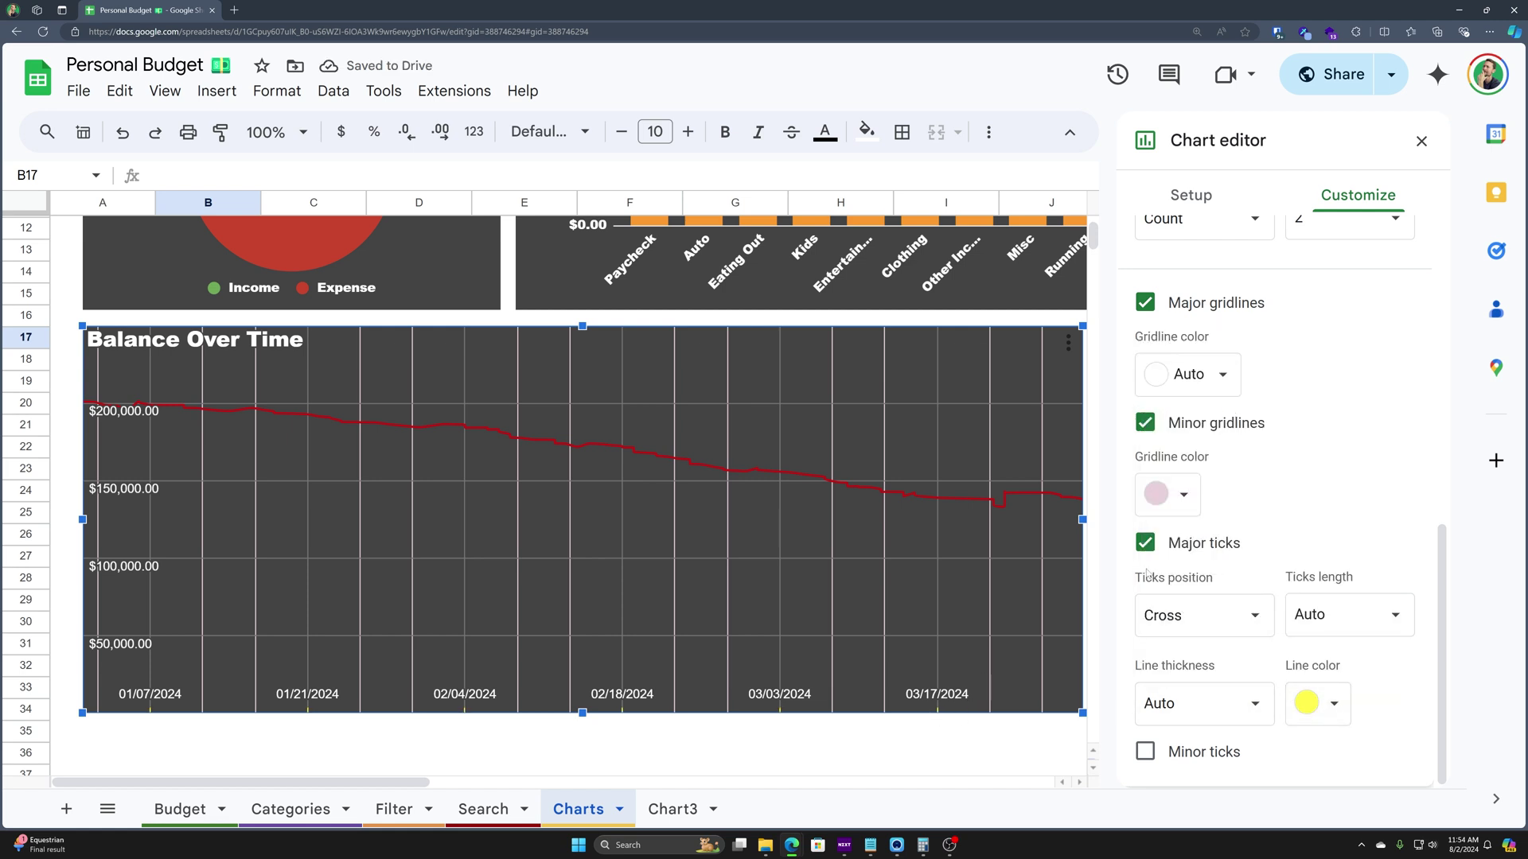
{"action": "left_click", "coordinate": [1145, 542]}
{"action": "left_click", "coordinate": [1144, 754]}
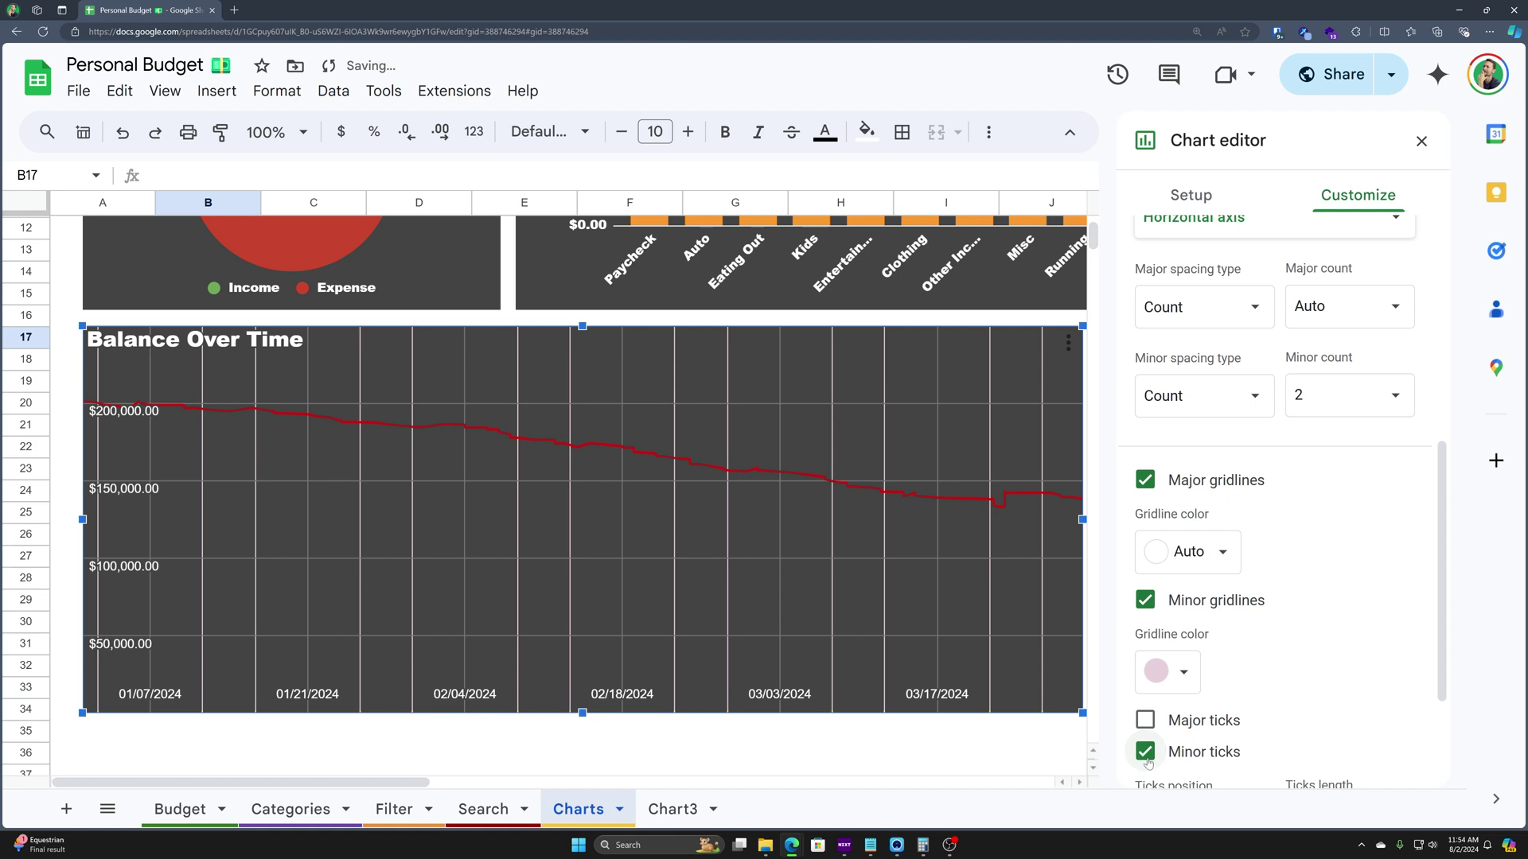
{"action": "left_click", "coordinate": [1145, 752]}
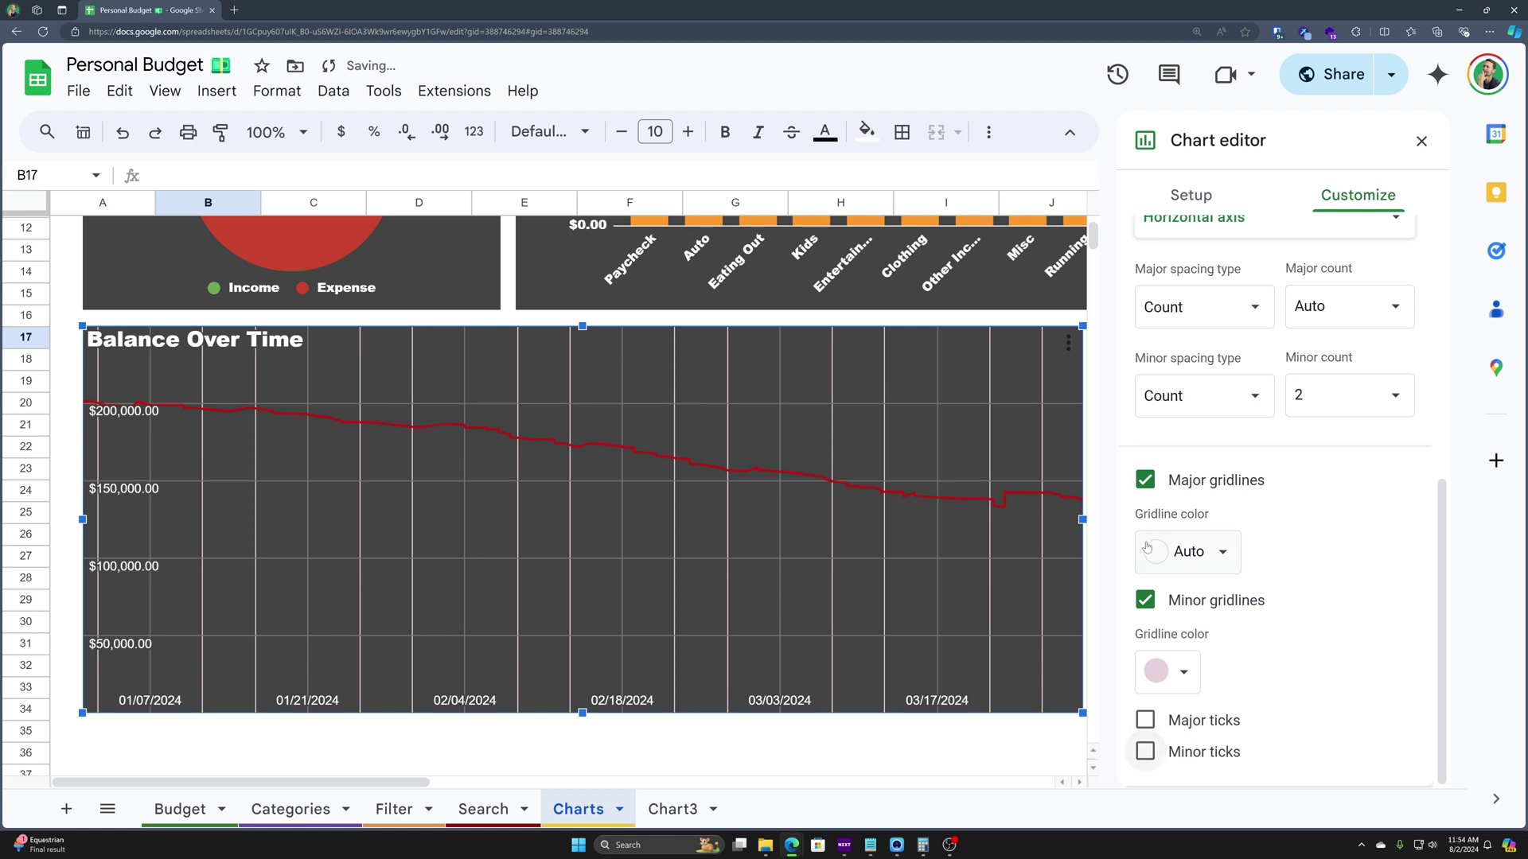
Turn off the minor and major gridlines of the horizontal axis and collapse the gridline settings
{"action": "left_click", "coordinate": [1144, 600]}
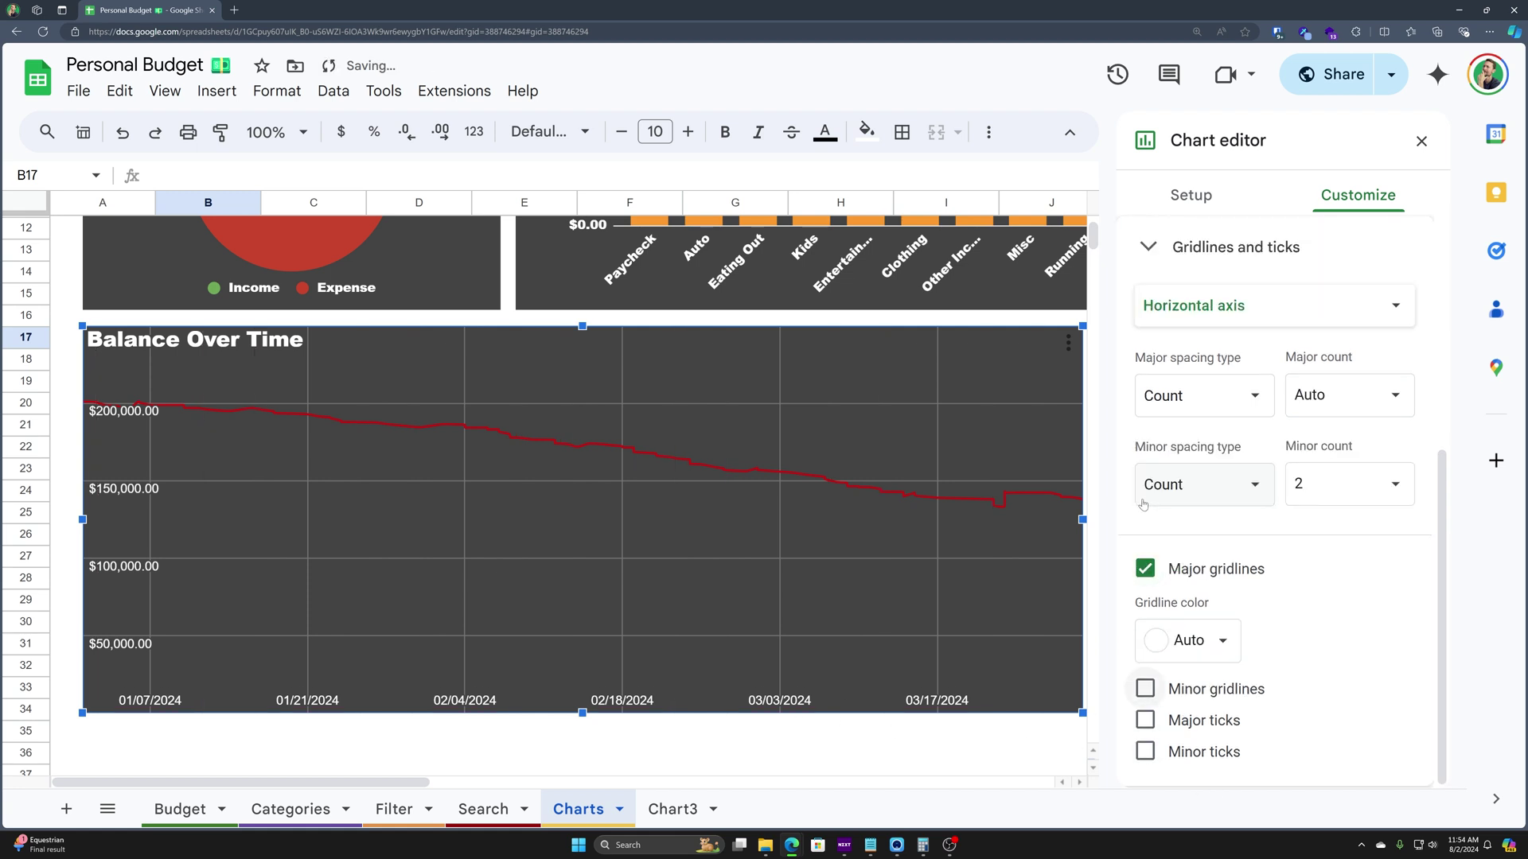
{"action": "left_click", "coordinate": [1145, 568]}
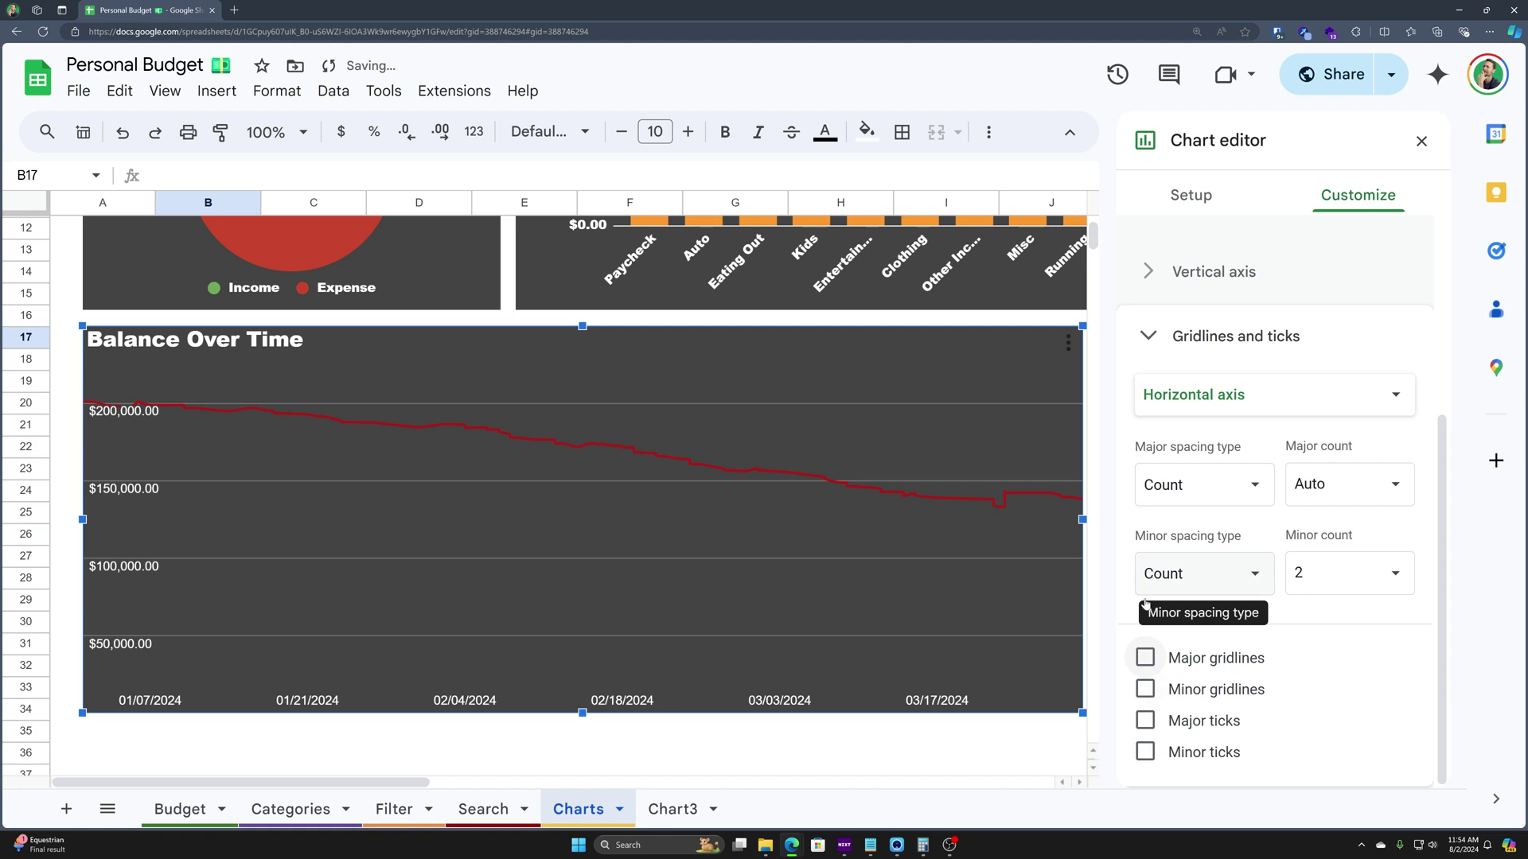
{"action": "left_click", "coordinate": [1169, 326]}
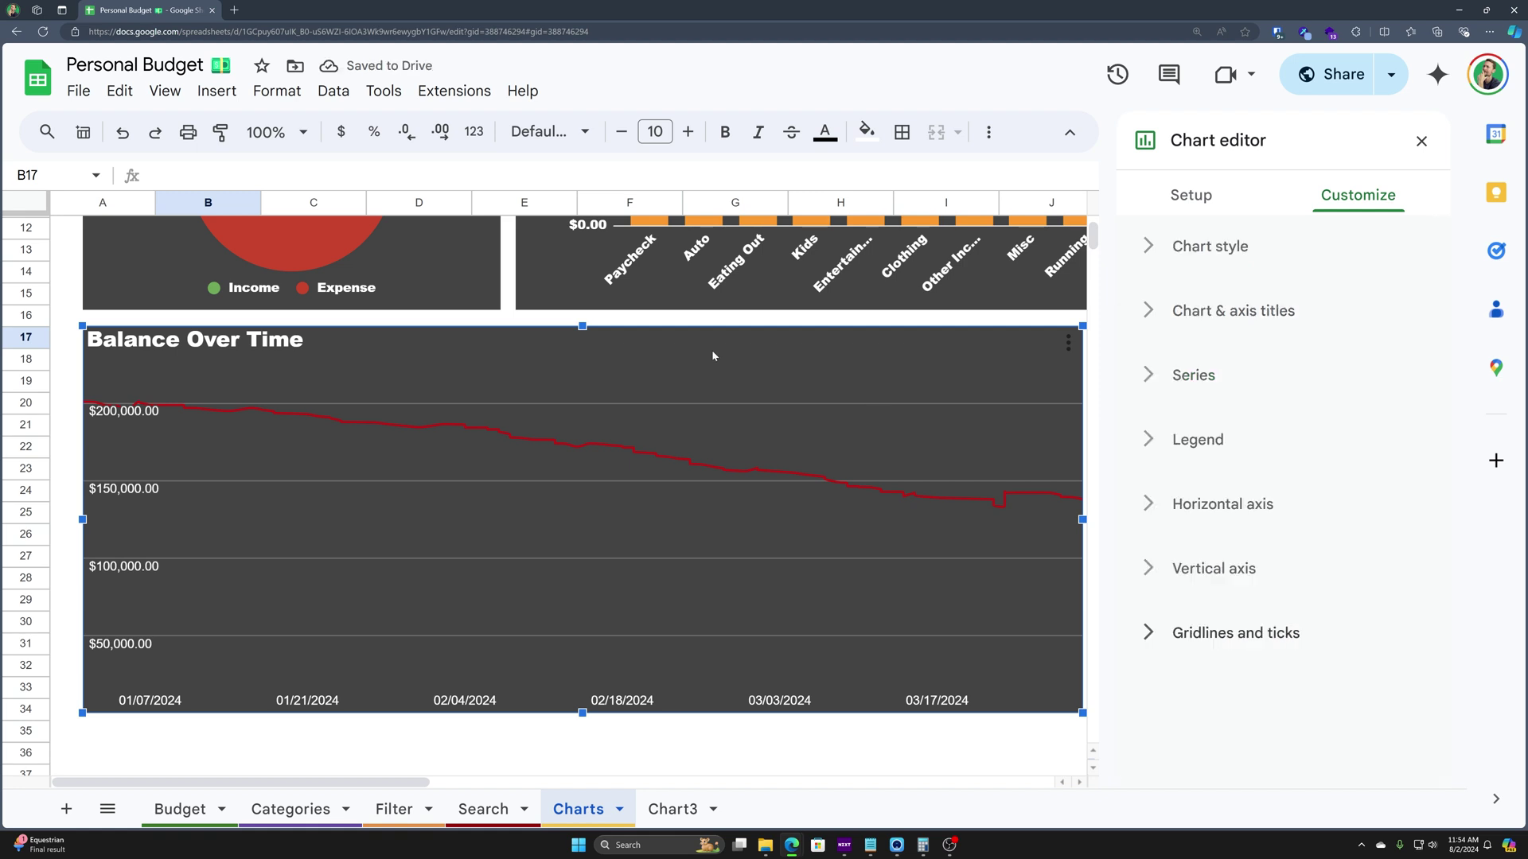
Fill all cells of the Charts sheet with the dark gray used as the charts' background, and deselect them
{"action": "scroll", "coordinate": [767, 326], "scroll_direction": "up", "scroll_amount": 3}
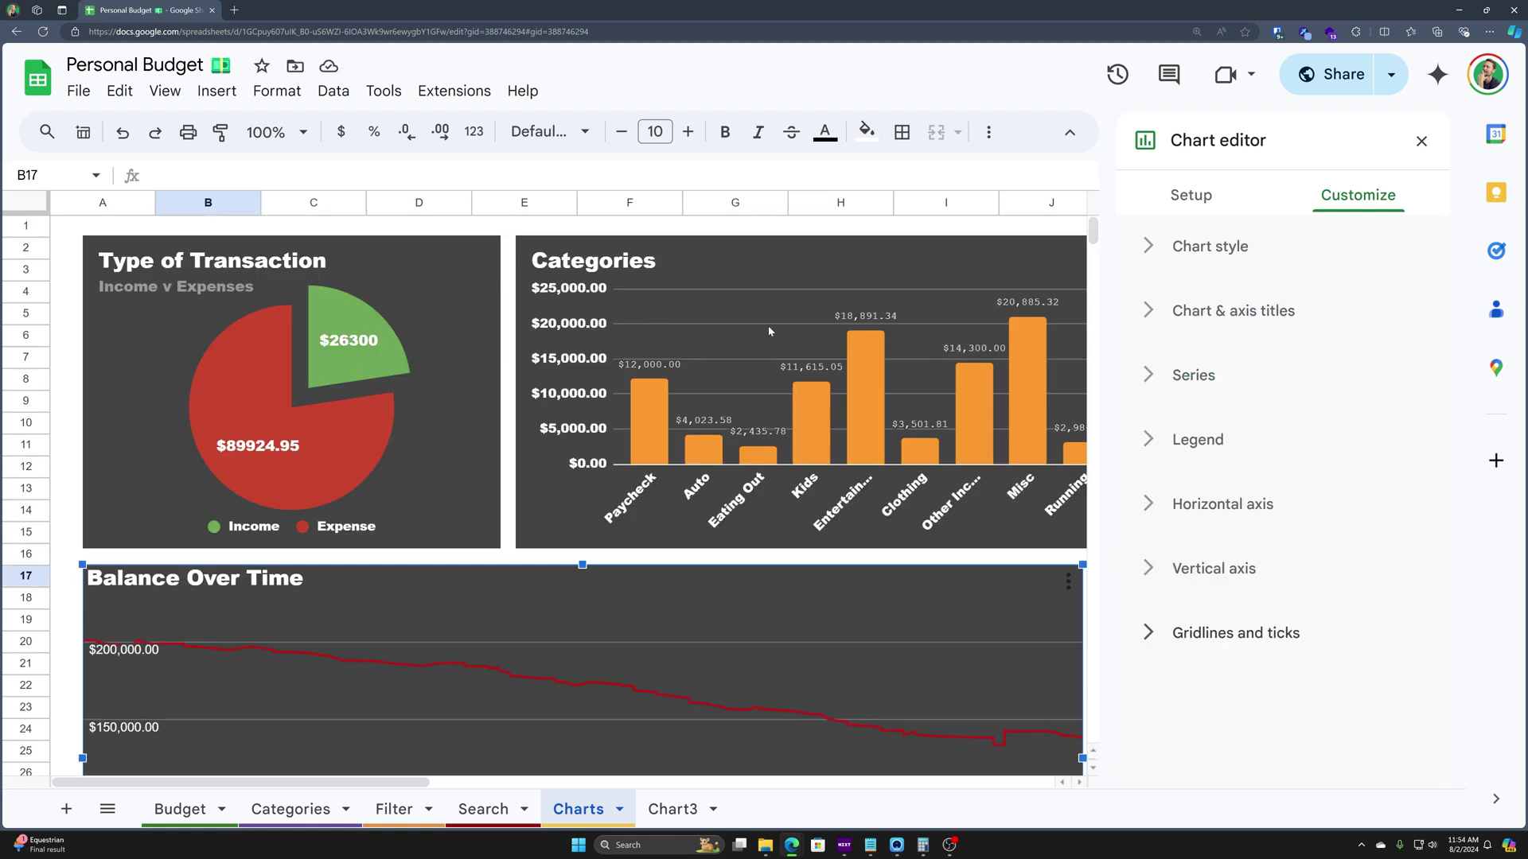
{"action": "left_click", "coordinate": [681, 228]}
{"action": "left_click", "coordinate": [719, 228]}
{"action": "key", "text": "ctrl+a"}
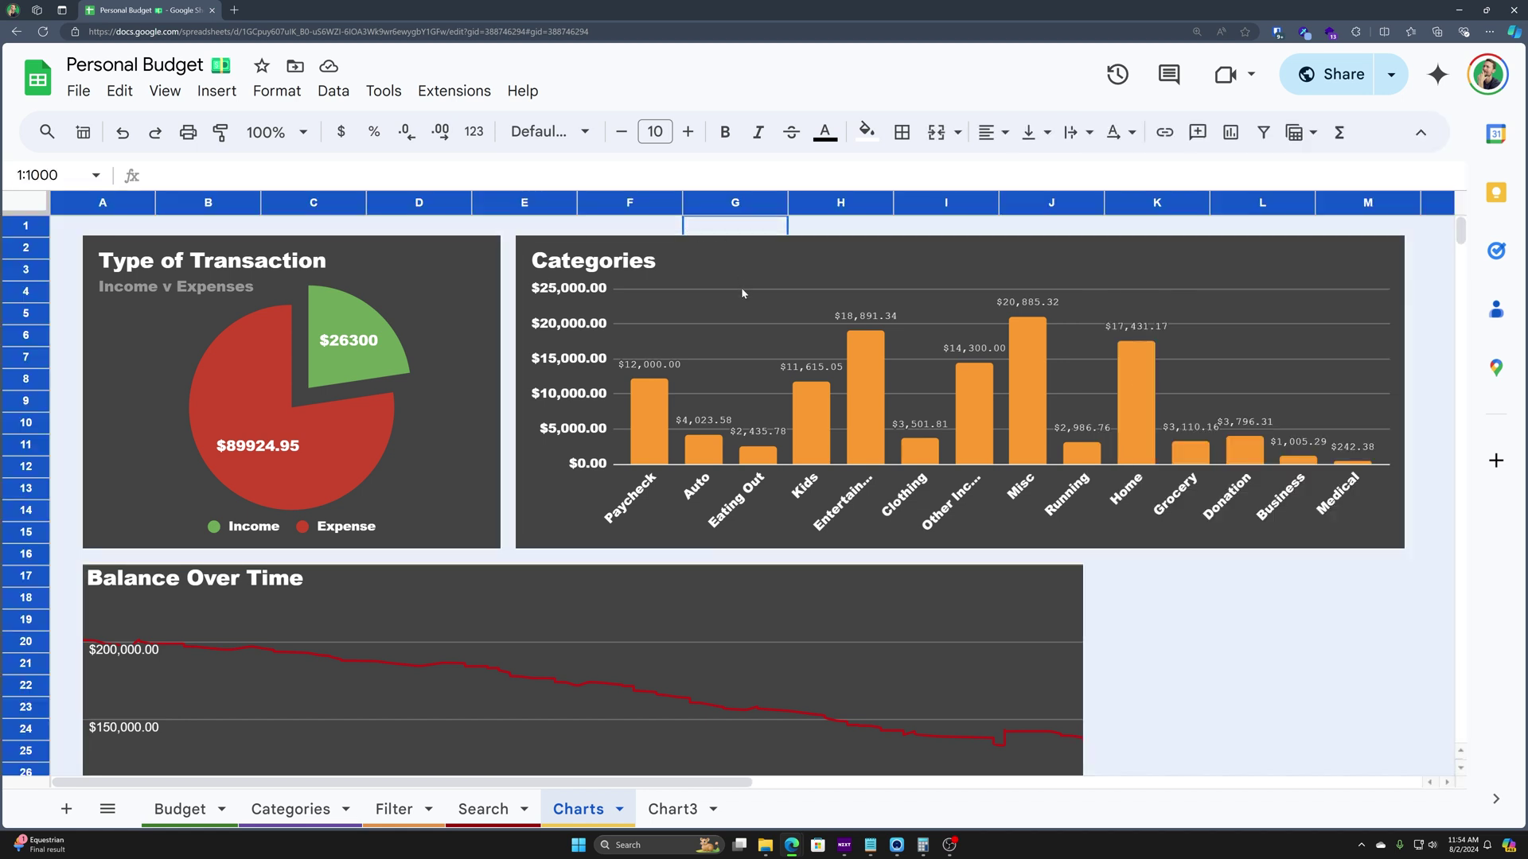
{"action": "left_click", "coordinate": [866, 131]}
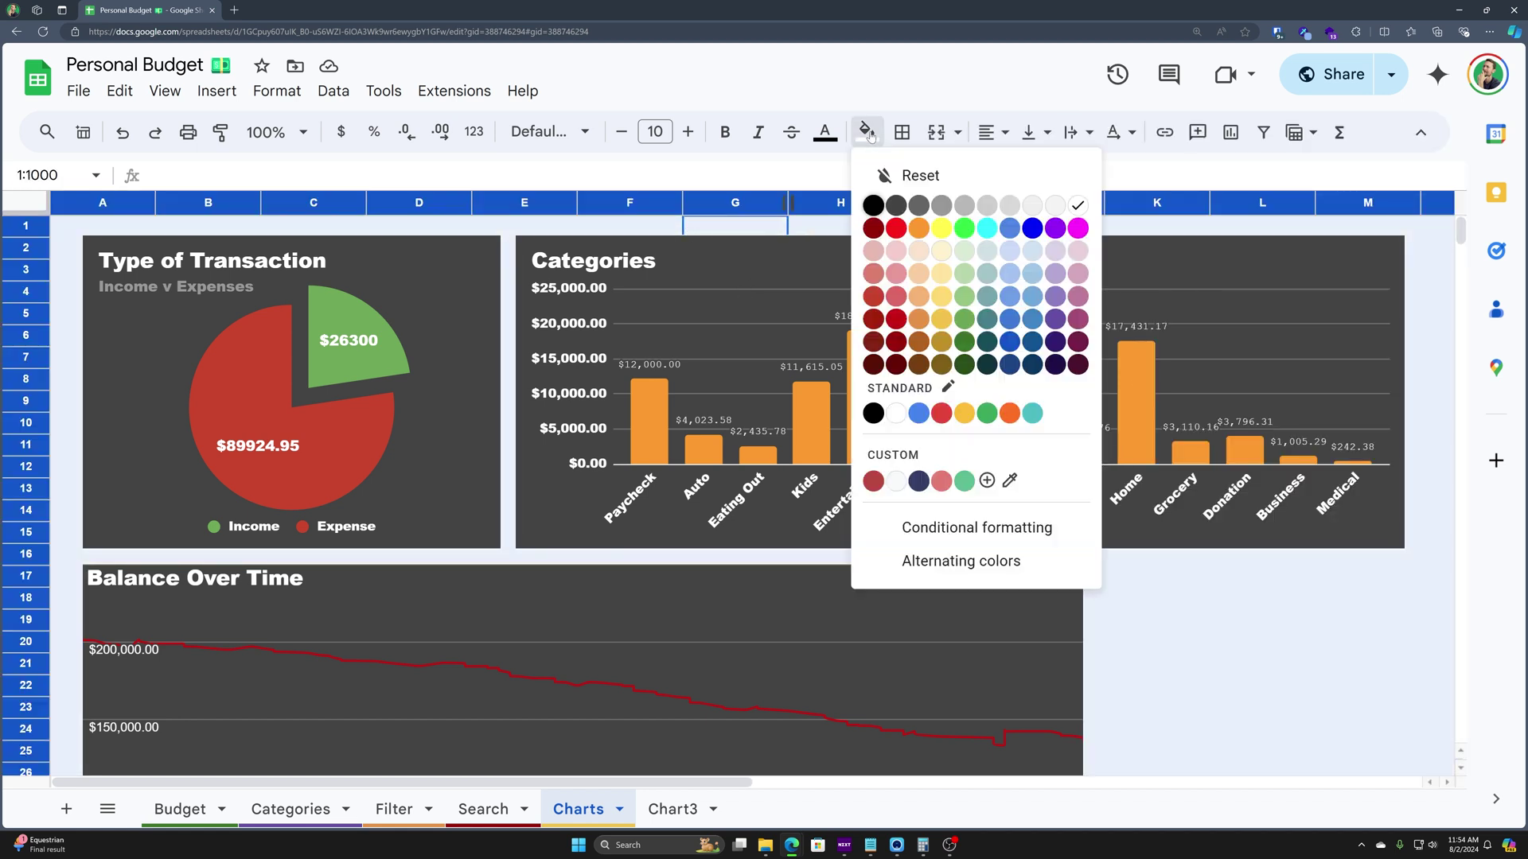
{"action": "left_click", "coordinate": [897, 206]}
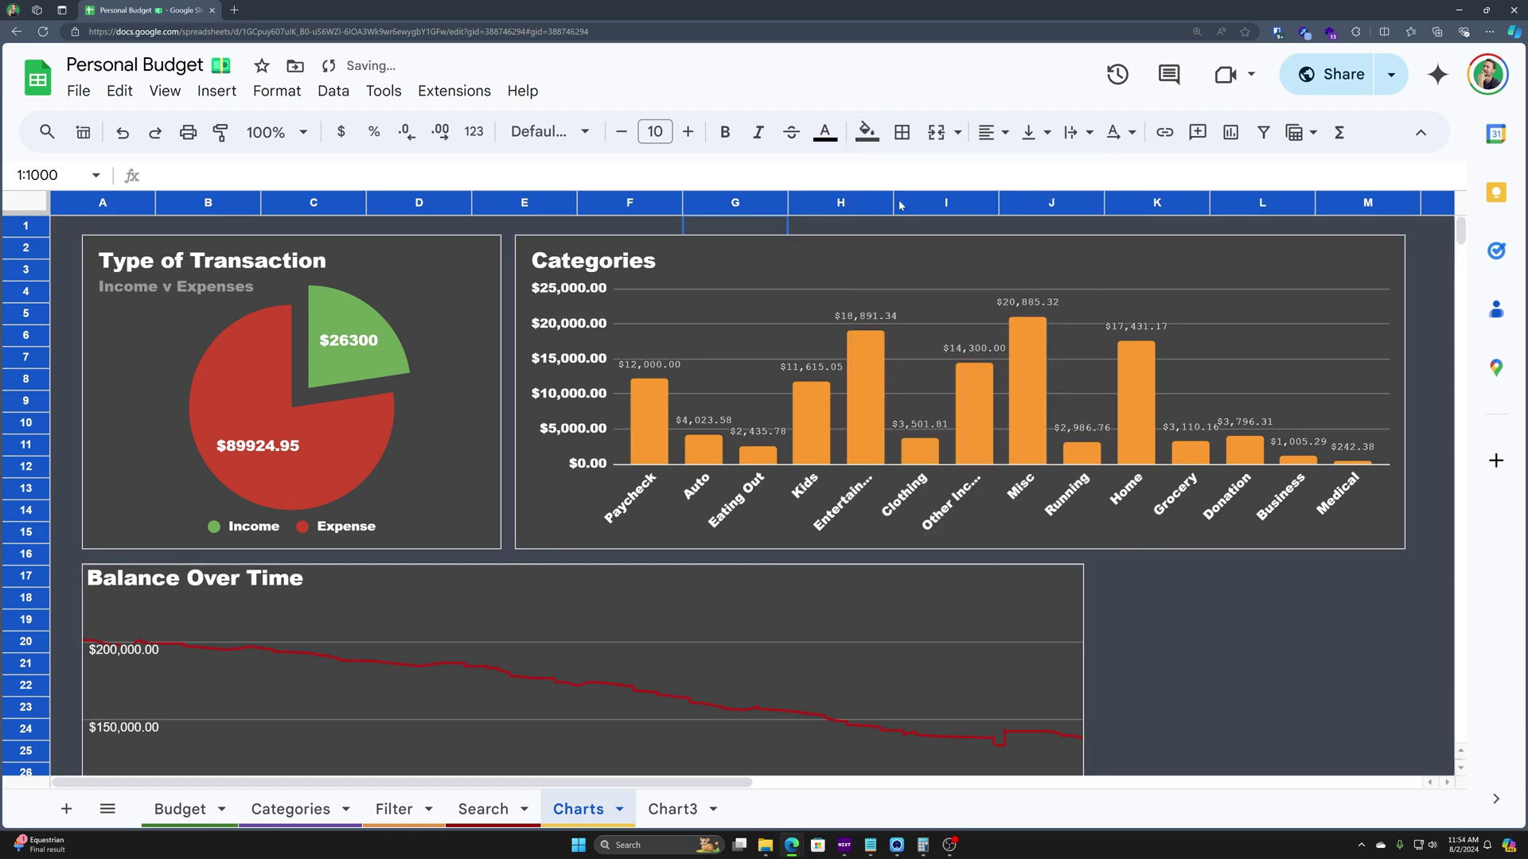
{"action": "key", "text": "ctrl+Right"}
{"action": "key", "text": "ctrl+Left"}
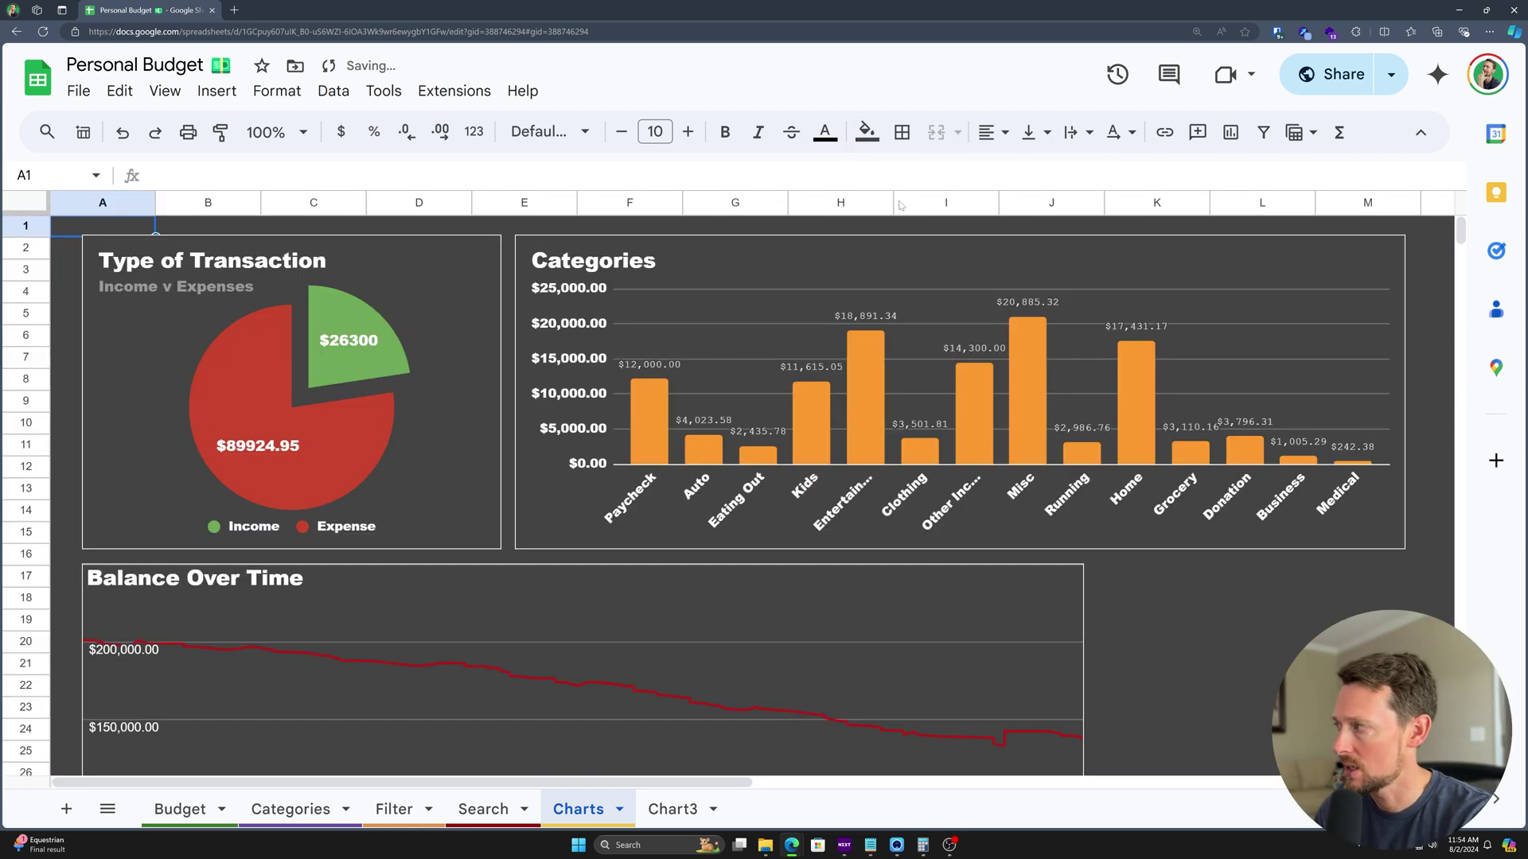
{"action": "left_click", "coordinate": [1262, 613]}
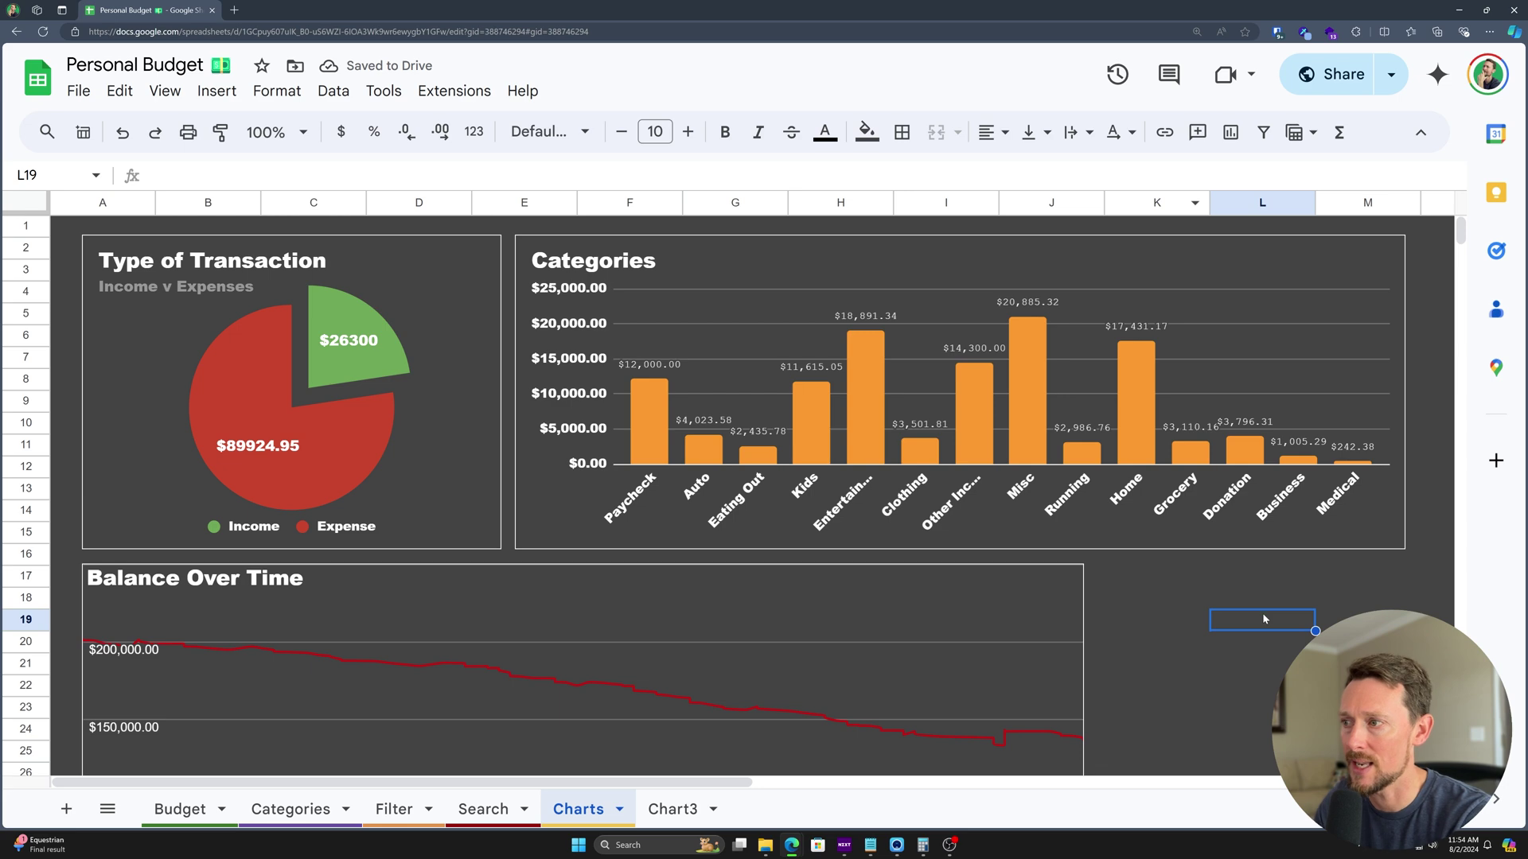
{"action": "scroll", "coordinate": [1261, 613], "scroll_direction": "down", "scroll_amount": 2}
{"action": "scroll", "coordinate": [1251, 617], "scroll_direction": "down", "scroll_amount": 5}
{"action": "scroll", "coordinate": [1249, 600], "scroll_direction": "up", "scroll_amount": 5}
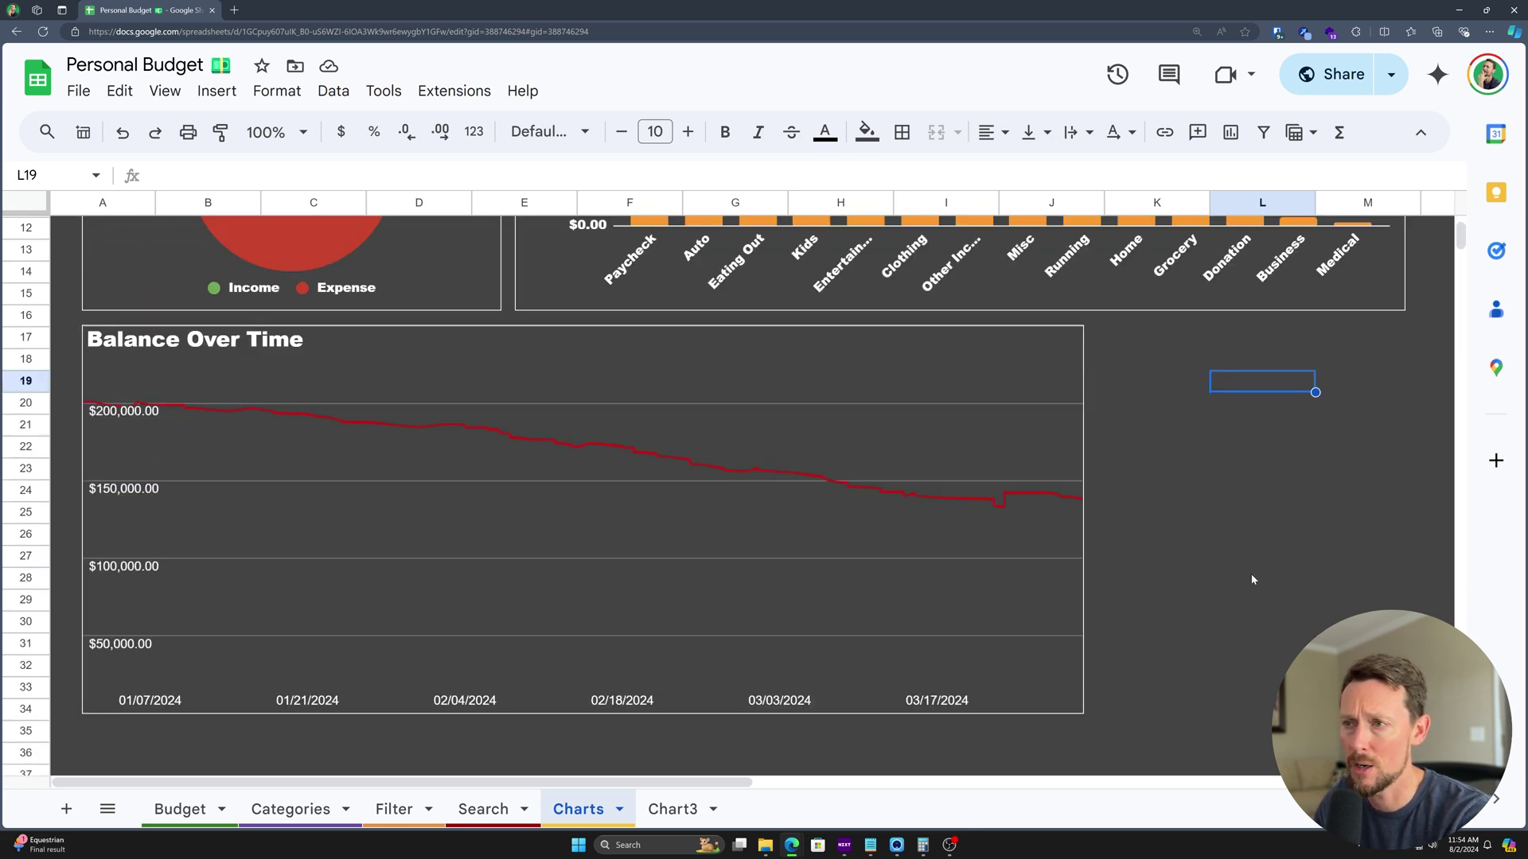
{"action": "scroll", "coordinate": [1252, 579], "scroll_direction": "down", "scroll_amount": 4}
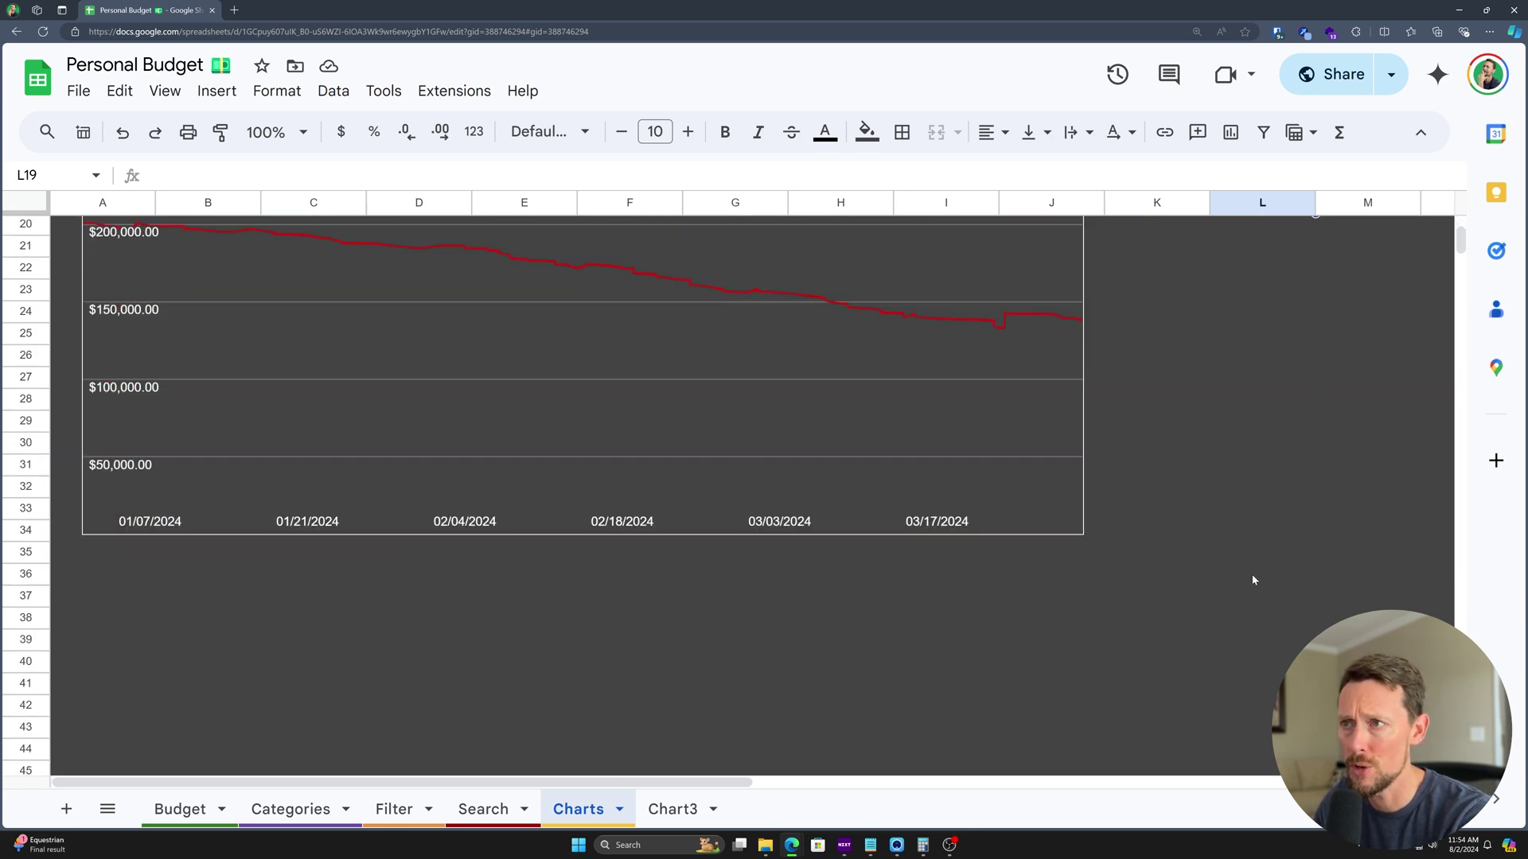
Delete the unused rows 38 to 1000 below the Balance Over Time chart on the Charts sheet
{"action": "left_click", "coordinate": [26, 619]}
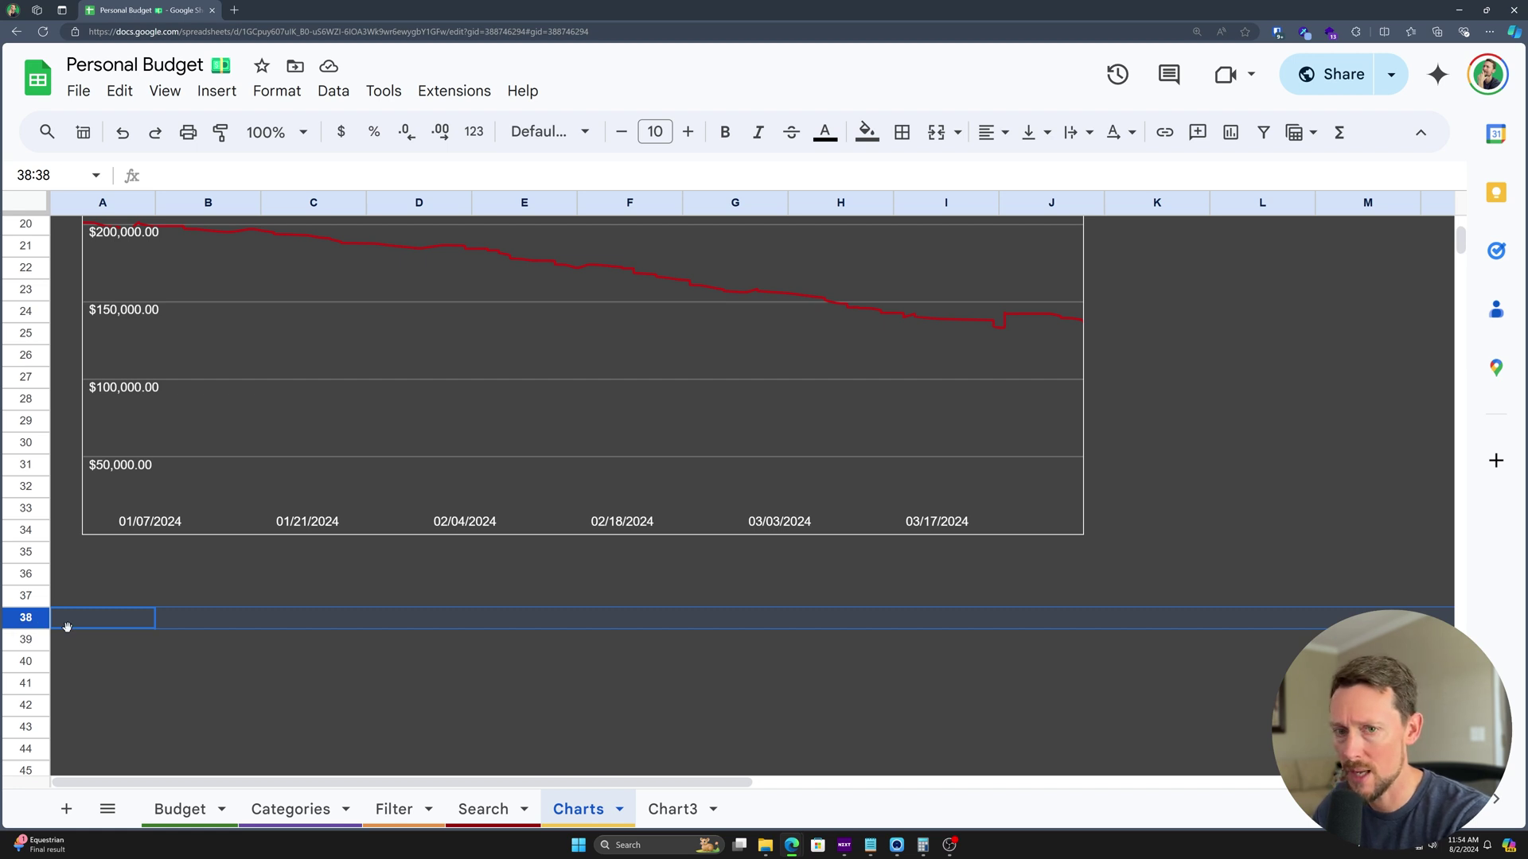
{"action": "key", "text": "ctrl+shift+Down"}
{"action": "right_click", "coordinate": [69, 633]}
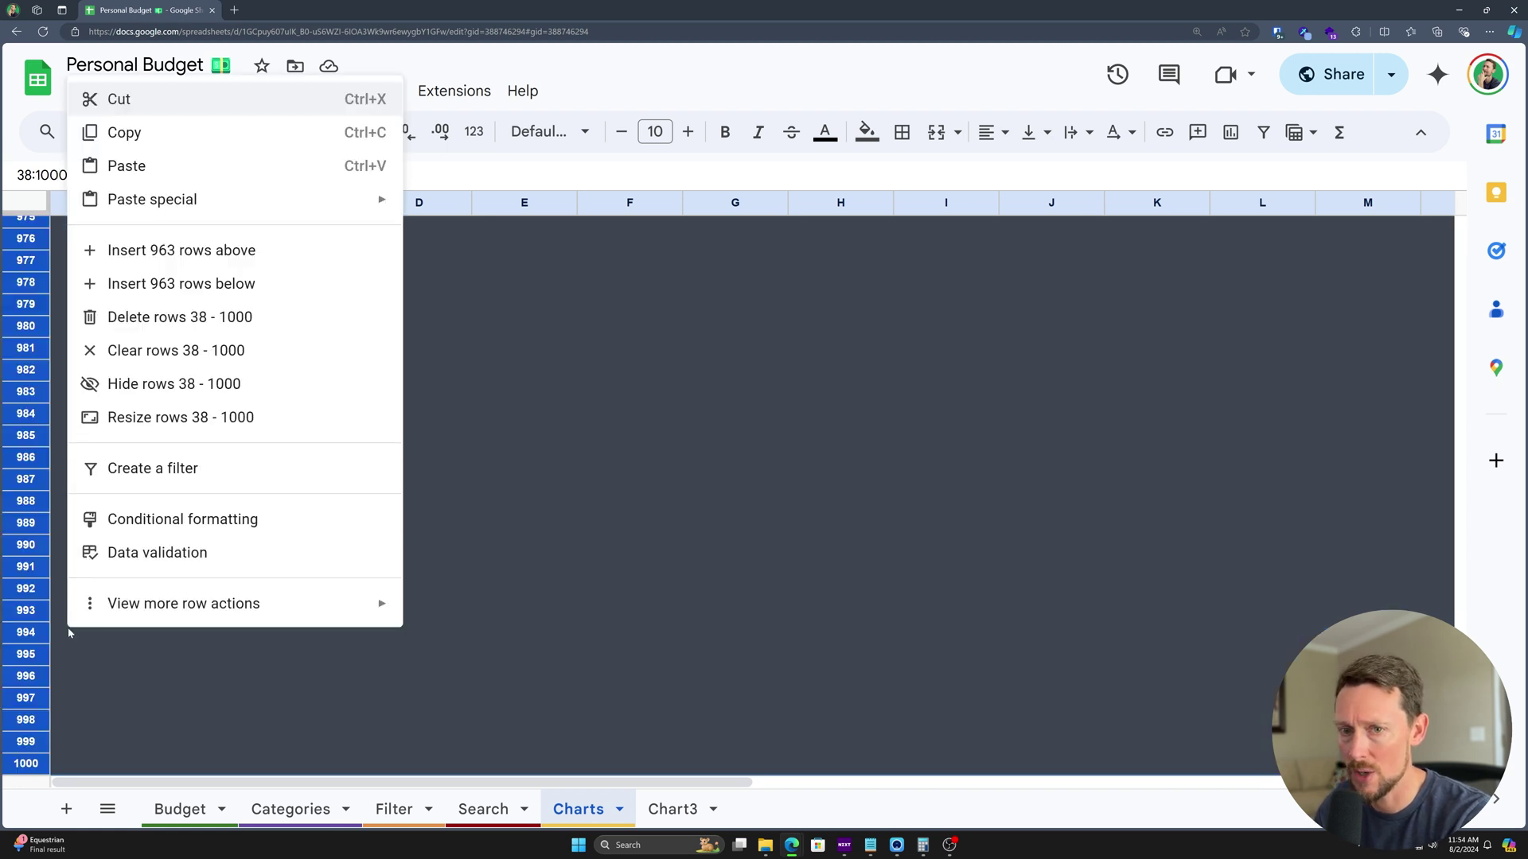
{"action": "left_click", "coordinate": [263, 317]}
Delete the unused columns O to Z beyond the Categories chart, and check the trimmed sheet
{"action": "scroll", "coordinate": [706, 513], "scroll_direction": "up", "scroll_amount": 5}
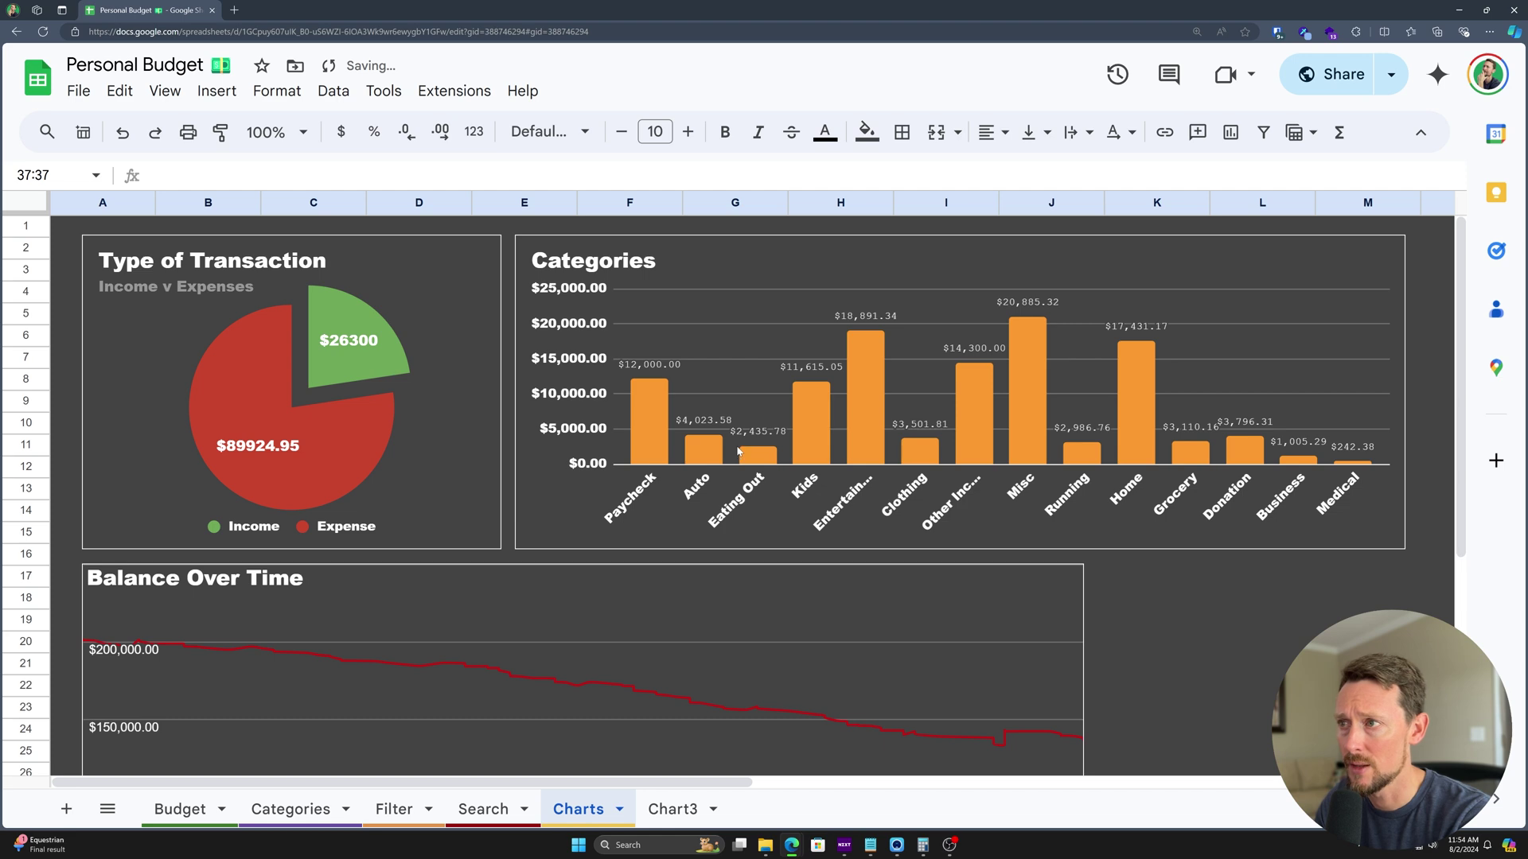
{"action": "scroll", "coordinate": [724, 334], "scroll_direction": "right", "scroll_amount": 3}
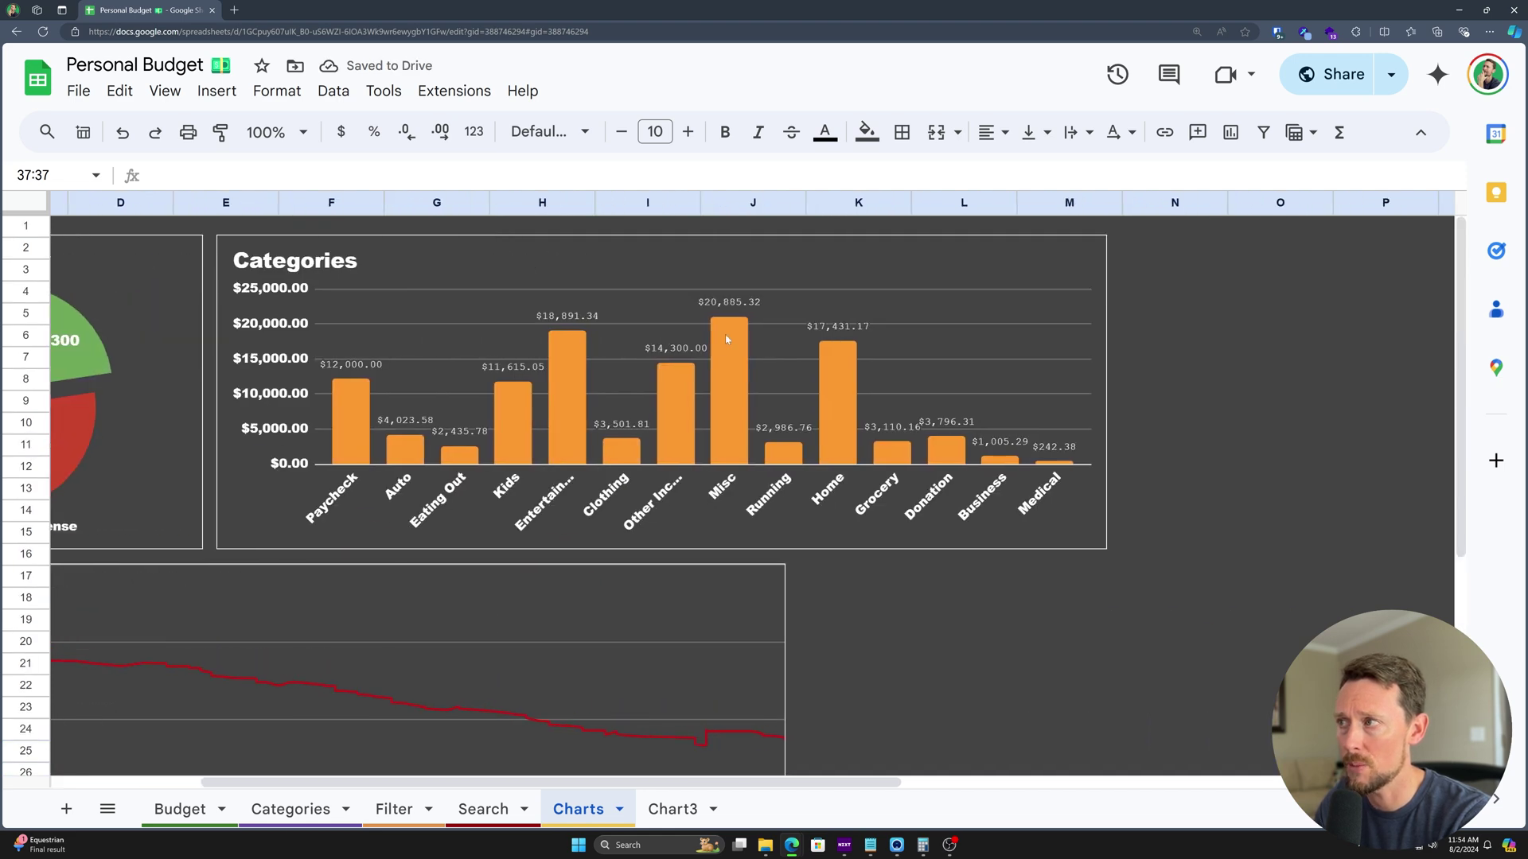
{"action": "left_click", "coordinate": [1265, 205]}
{"action": "key", "text": "ctrl+shift+Right"}
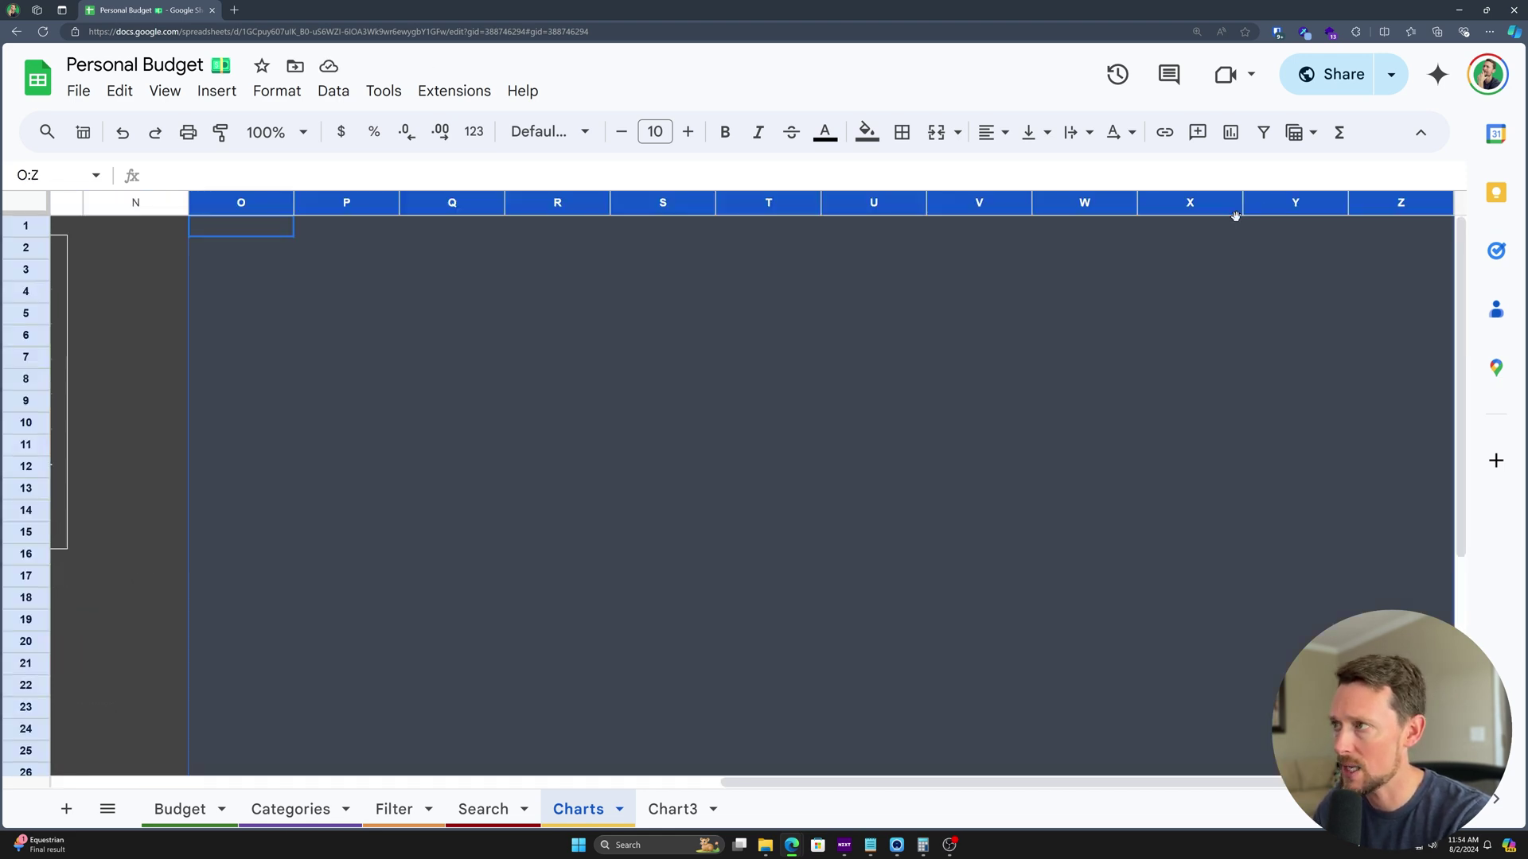
{"action": "right_click", "coordinate": [1261, 229]}
{"action": "left_click", "coordinate": [1352, 369]}
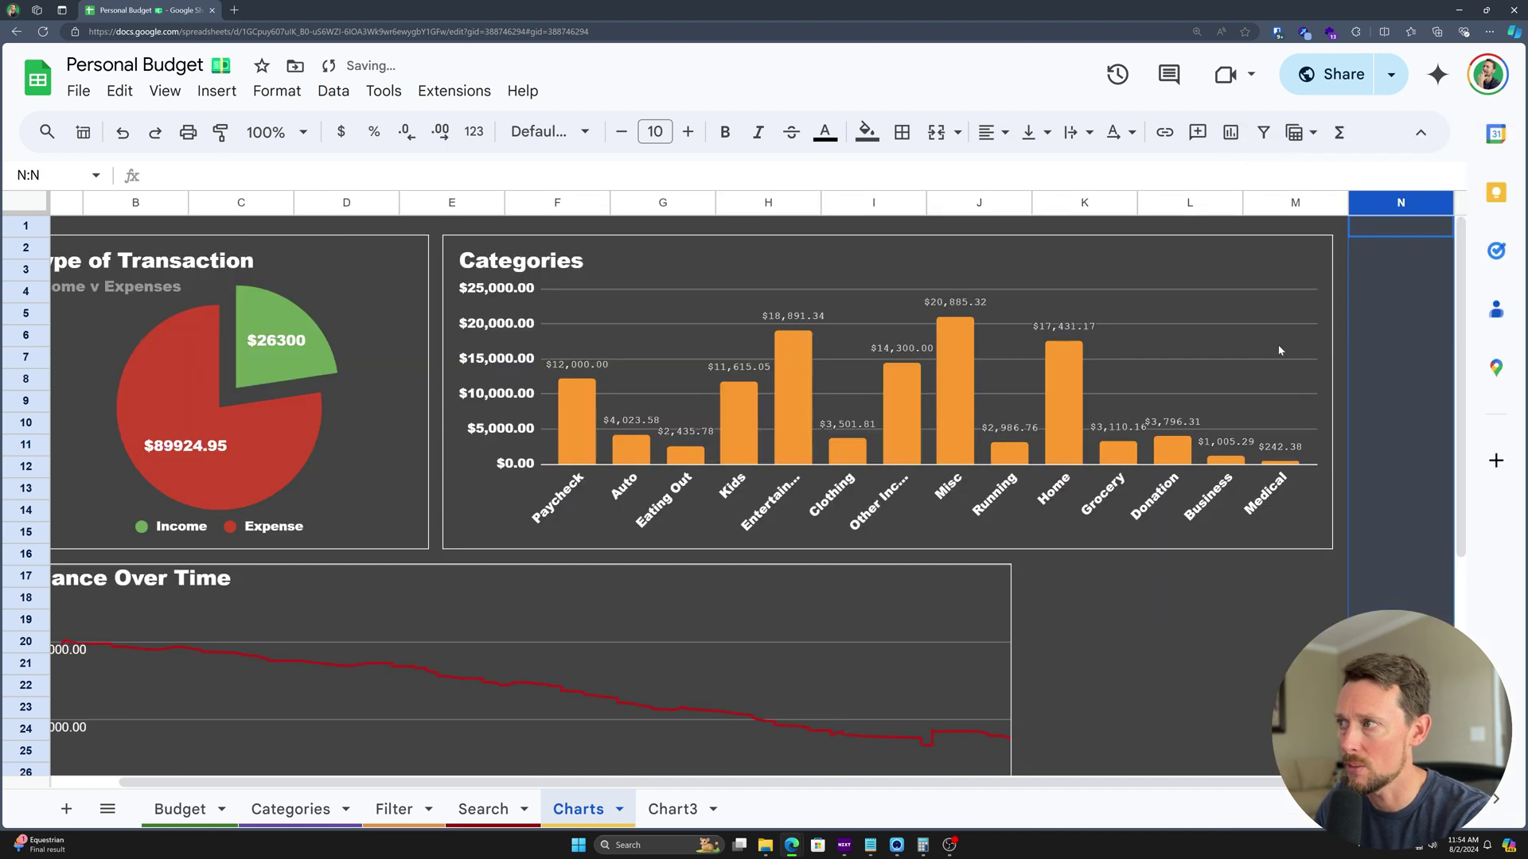
{"action": "scroll", "coordinate": [1279, 349], "scroll_direction": "down", "scroll_amount": 5}
{"action": "scroll", "coordinate": [1278, 349], "scroll_direction": "up", "scroll_amount": 3}
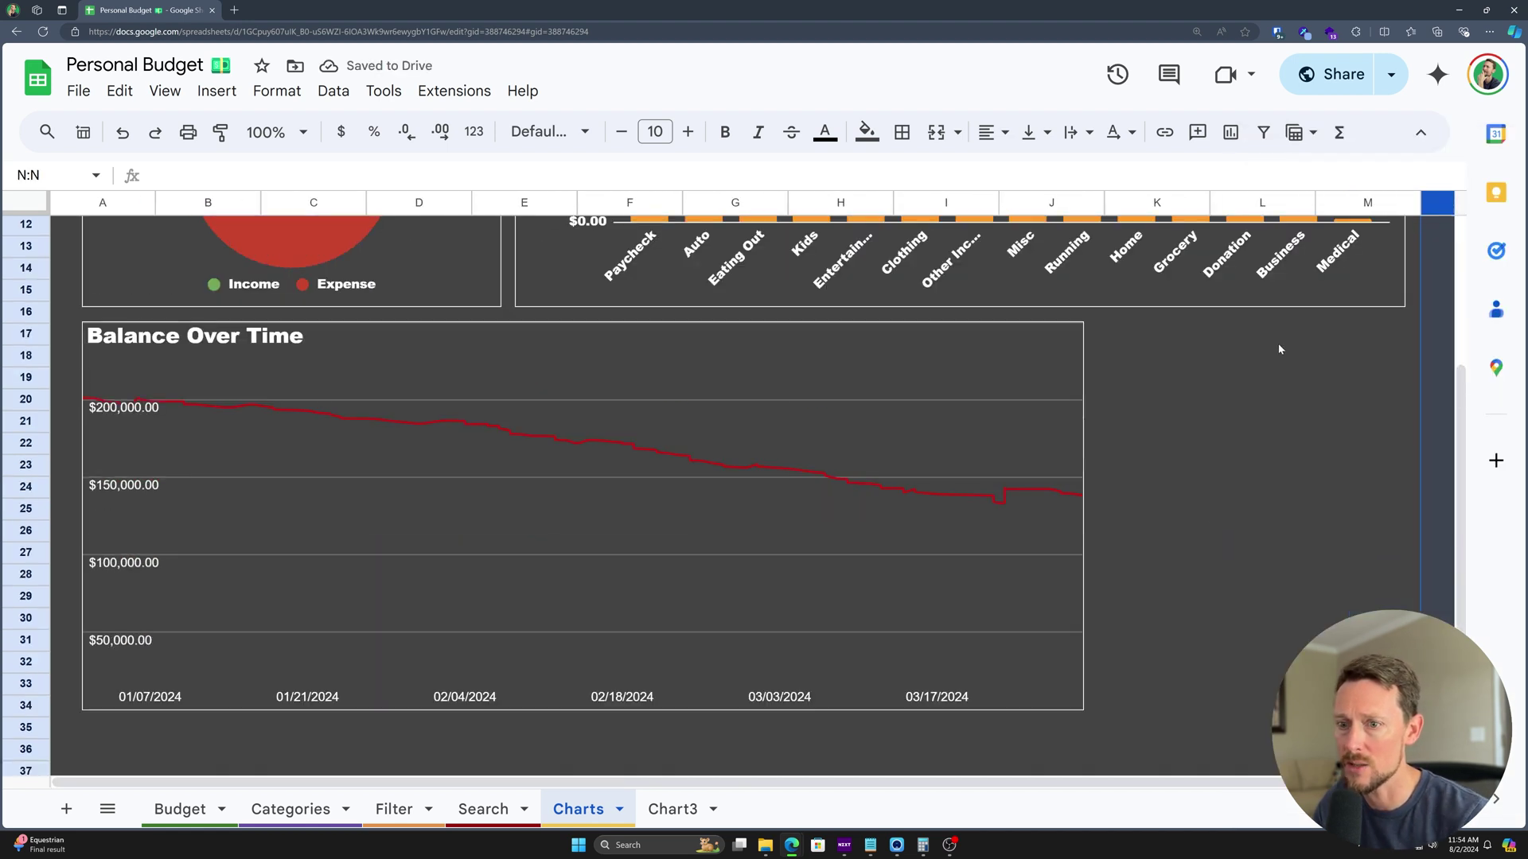